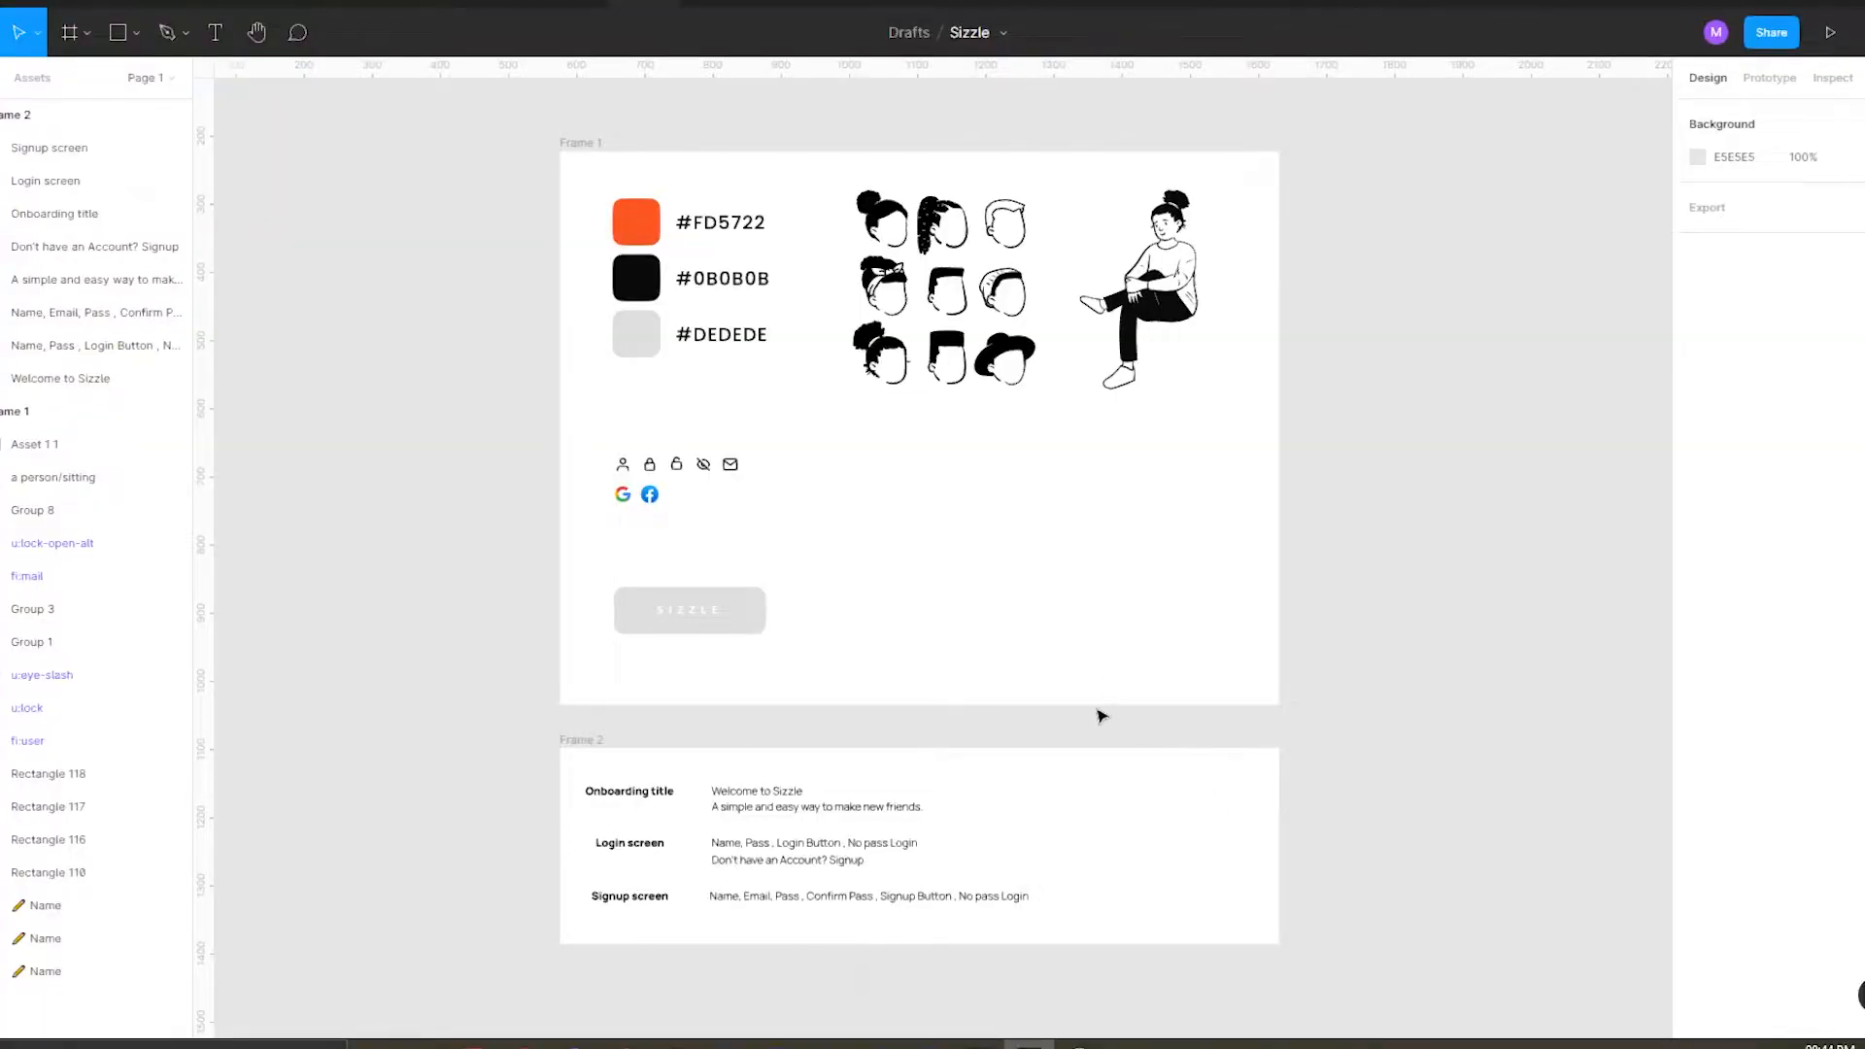
# Add the text labels "Type" and "Manrope" below the head illustrations, and set the Manrope label's weight to SemiBold.
pyautogui.press('t')
pyautogui.click(854, 472)
pyautogui.moveTo(878, 491); pyautogui.dragTo(916, 552)
pyautogui.write('v')
pyautogui.write('ope')
pyautogui.press('Escape')
pyautogui.click(1709, 596)
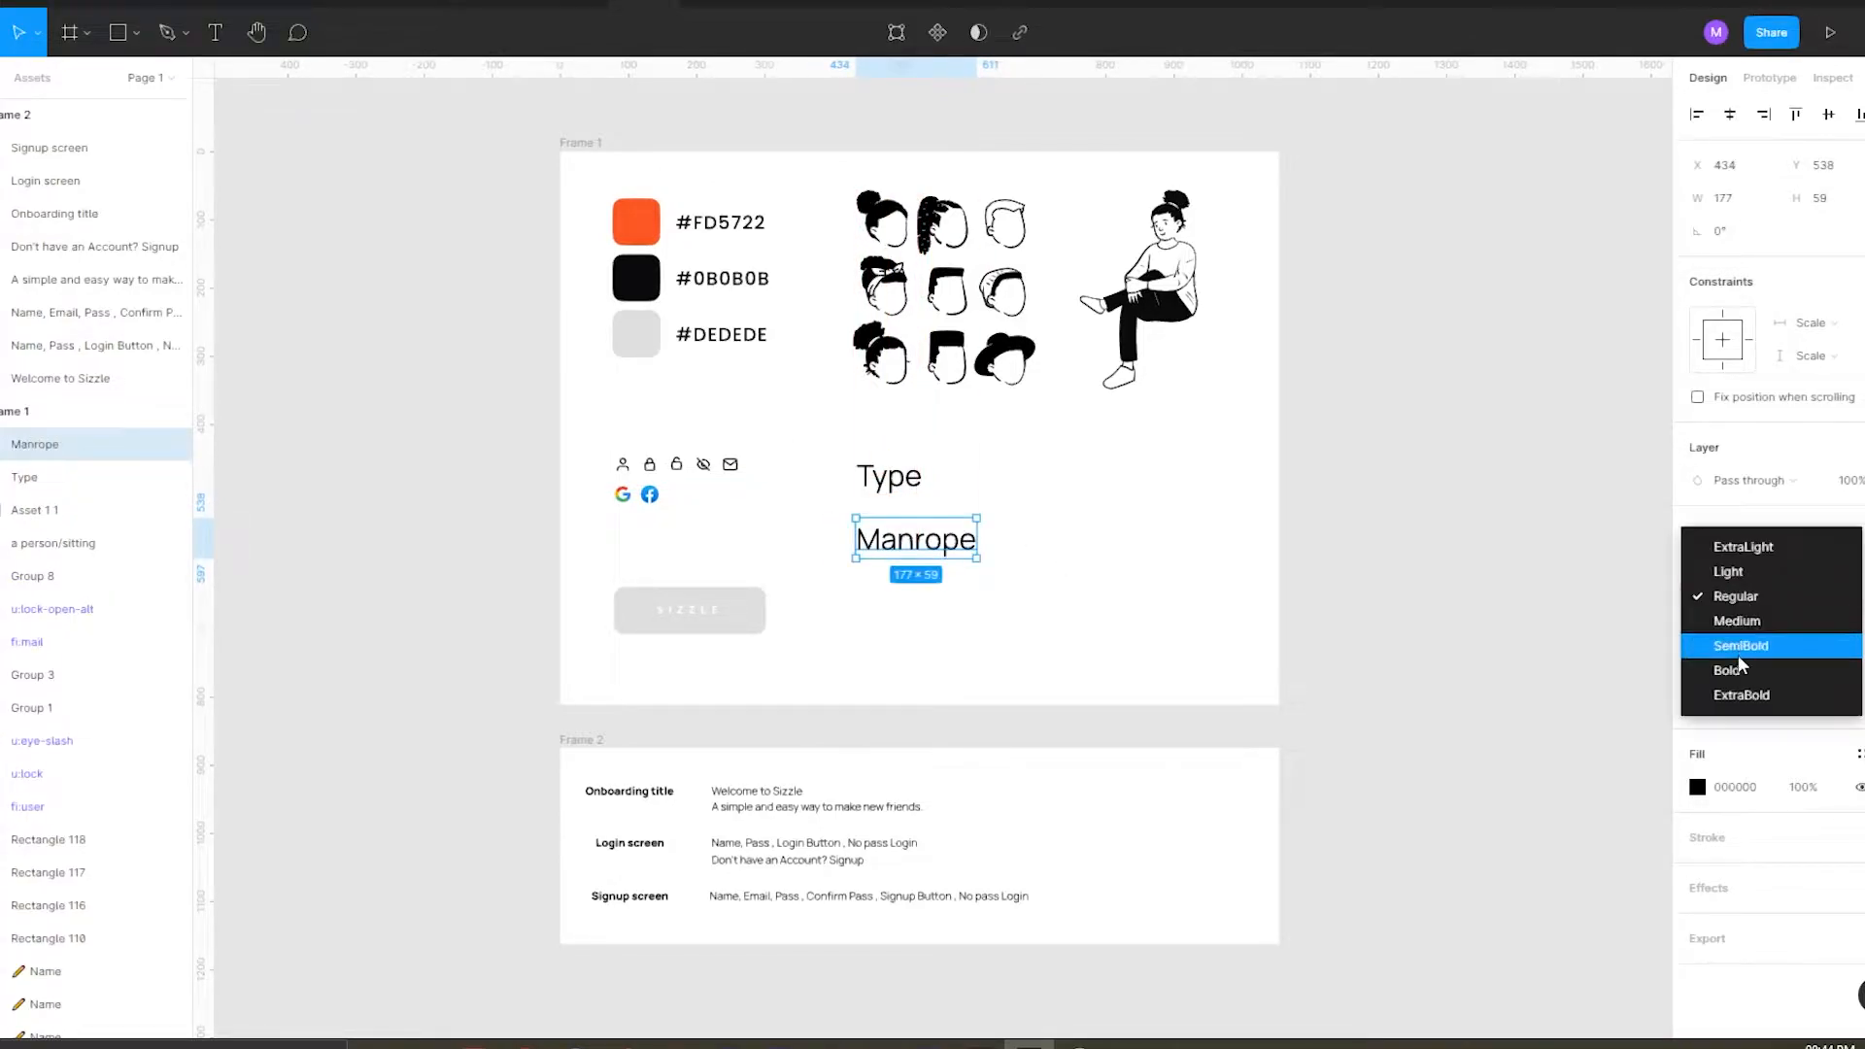
pyautogui.click(1740, 656)
pyautogui.click(897, 568)
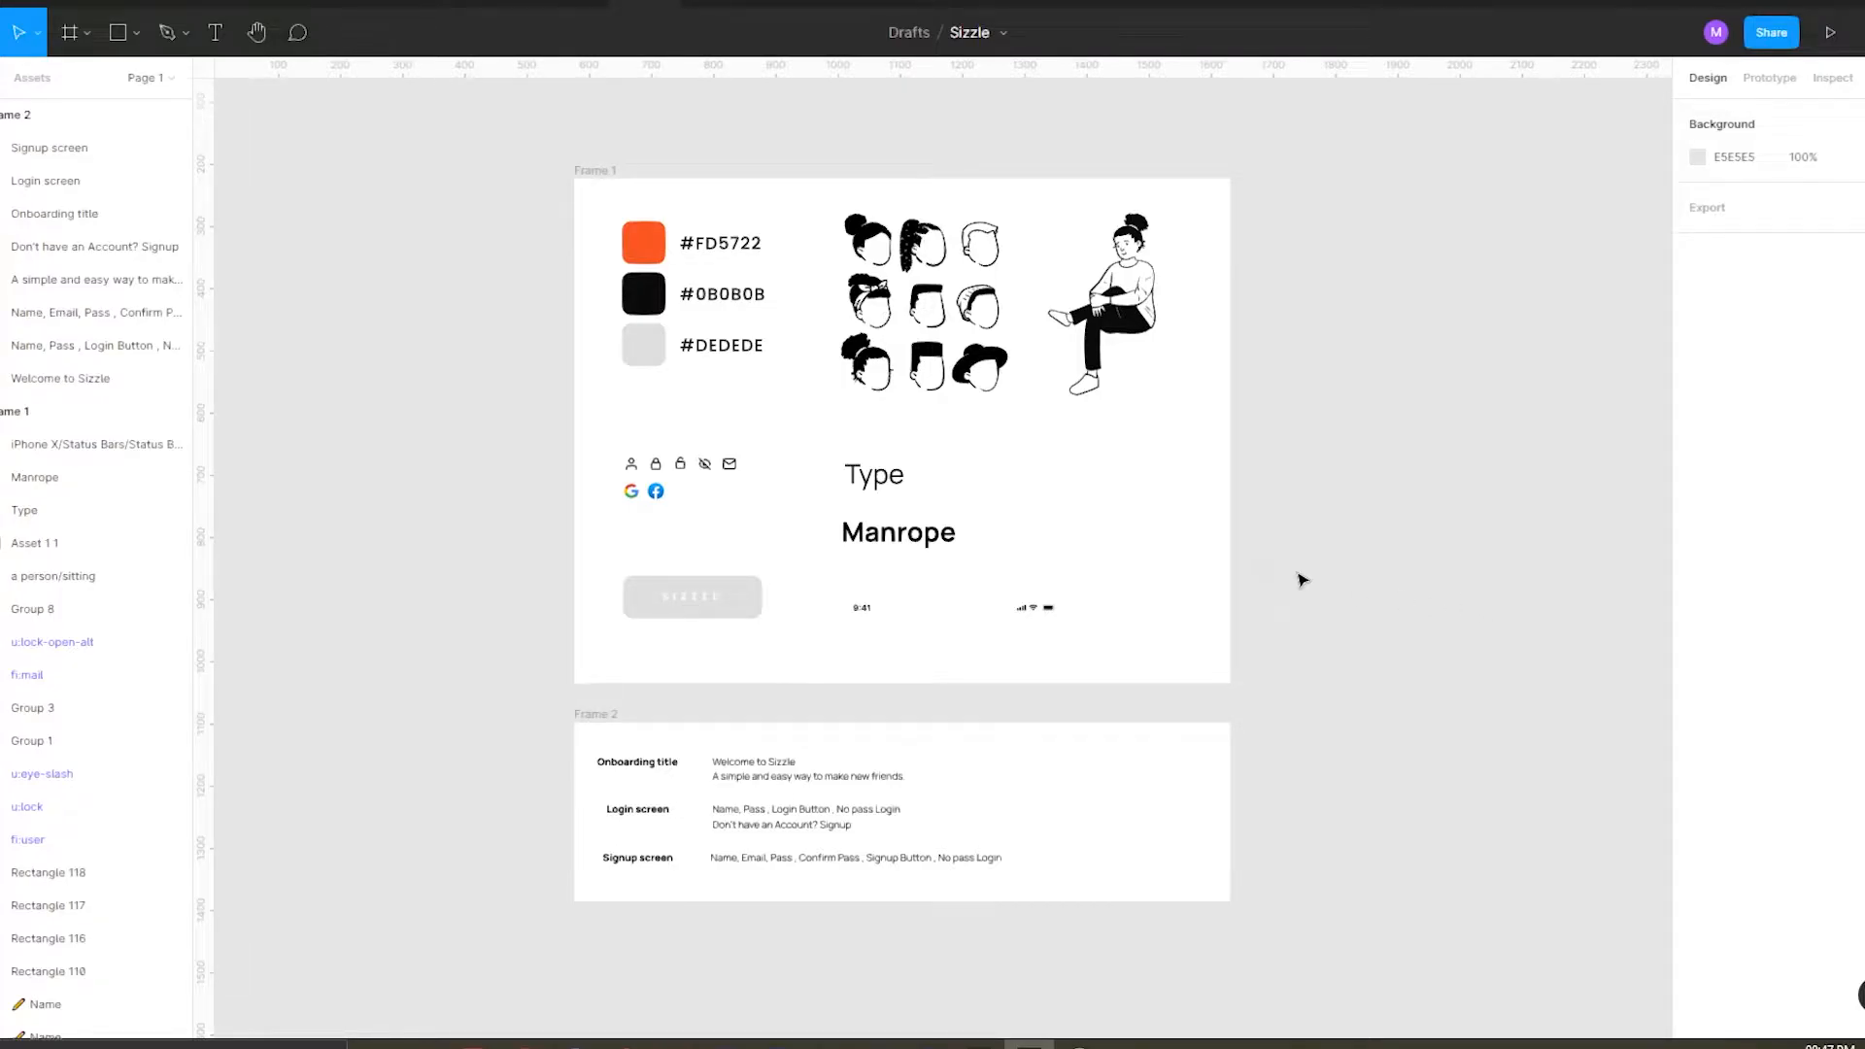
# Create an iPhone 13 mini frame on the empty canvas beside Frame 1.
pyautogui.moveTo(1431, 589); pyautogui.dragTo(778, 604)
pyautogui.press('f')
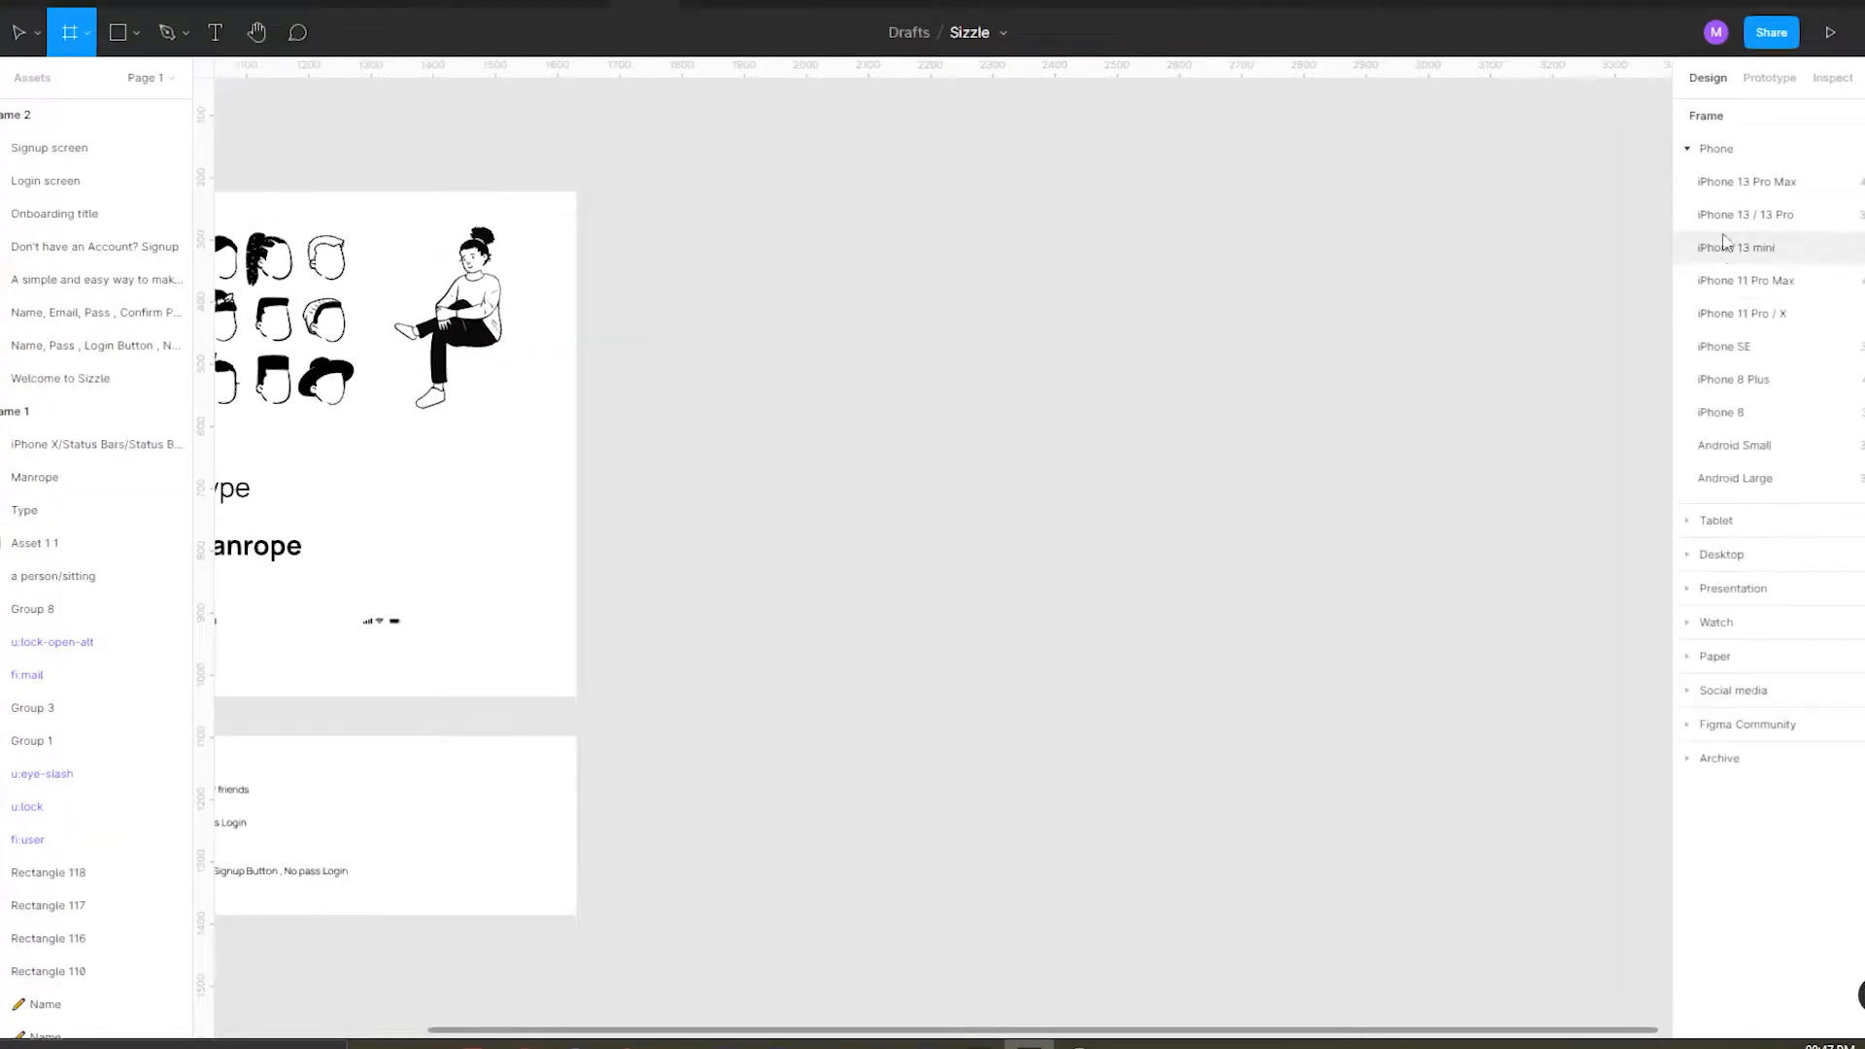
pyautogui.click(1728, 245)
pyautogui.moveTo(870, 288); pyautogui.dragTo(765, 187)
# Add a layout grid to the phone frame with 4 stretched columns, a margin of 30 and a narrower gutter.
pyautogui.click(1722, 398)
pyautogui.click(1696, 431)
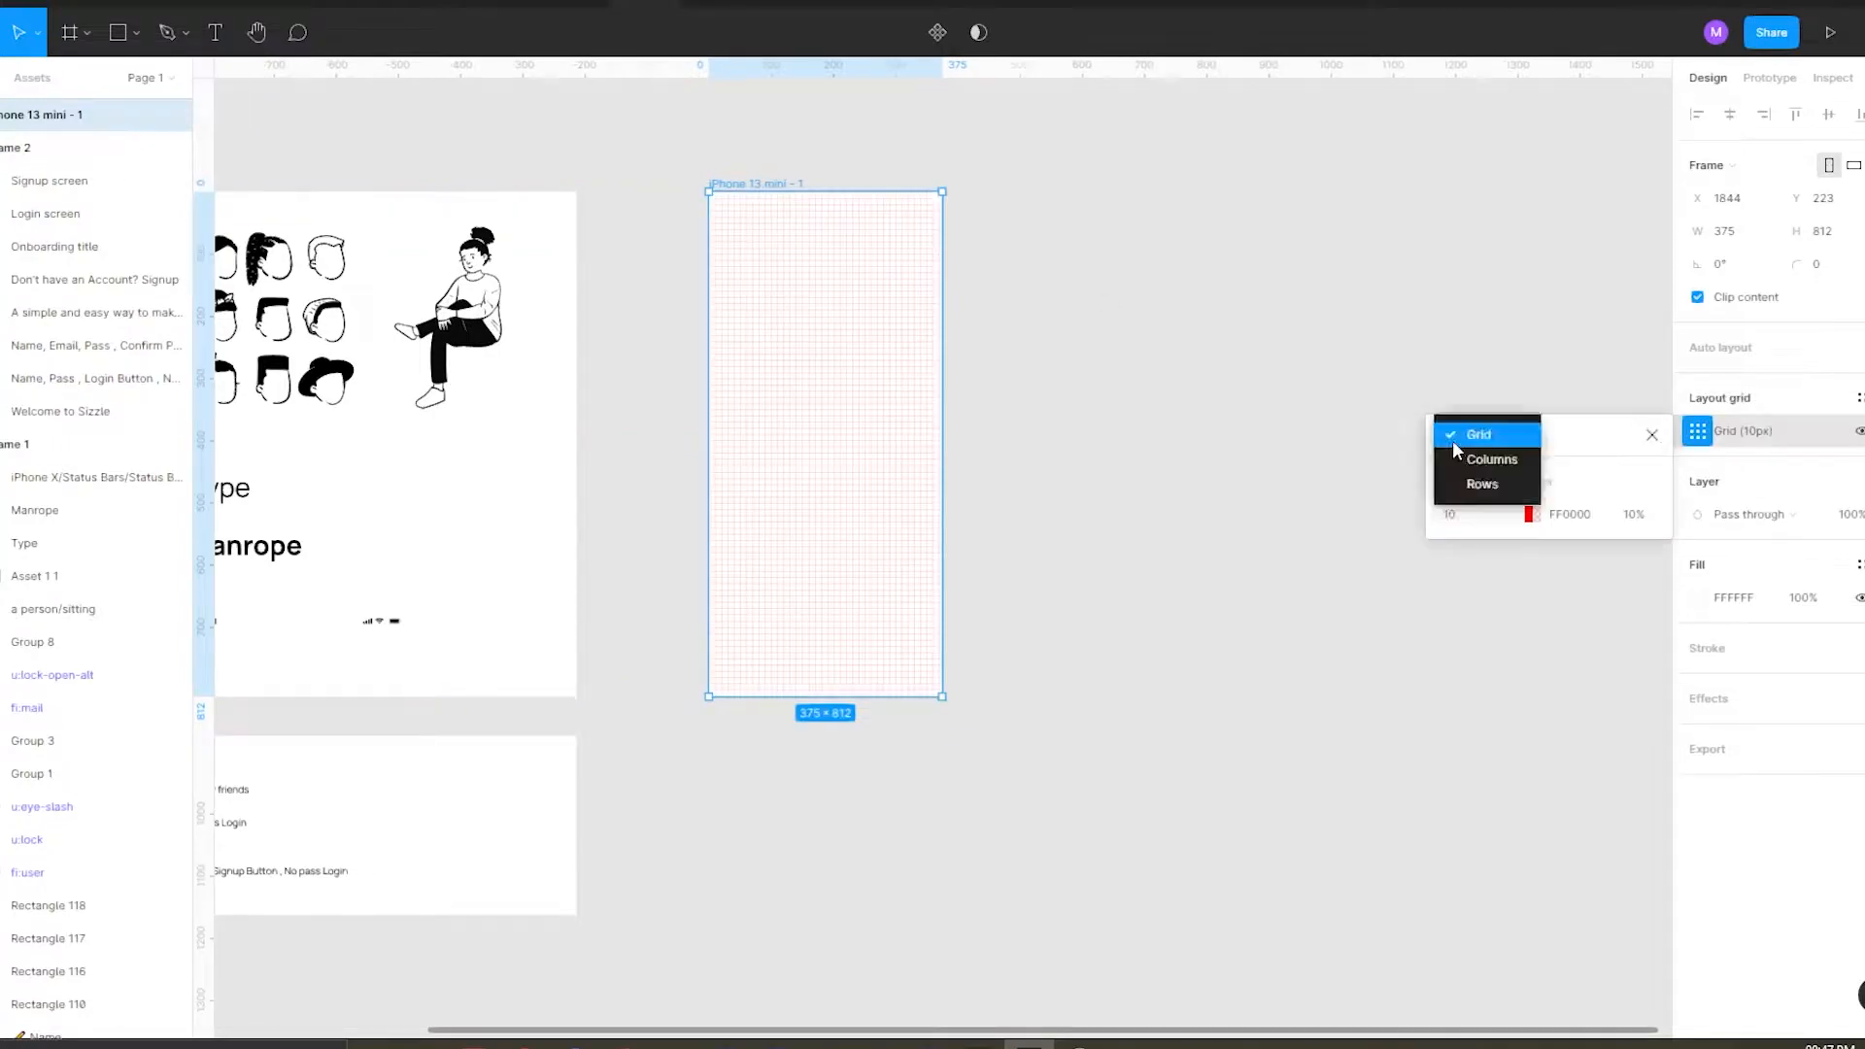
pyautogui.click(1456, 442)
pyautogui.click(1472, 467)
pyautogui.write('4')
pyautogui.click(1631, 589)
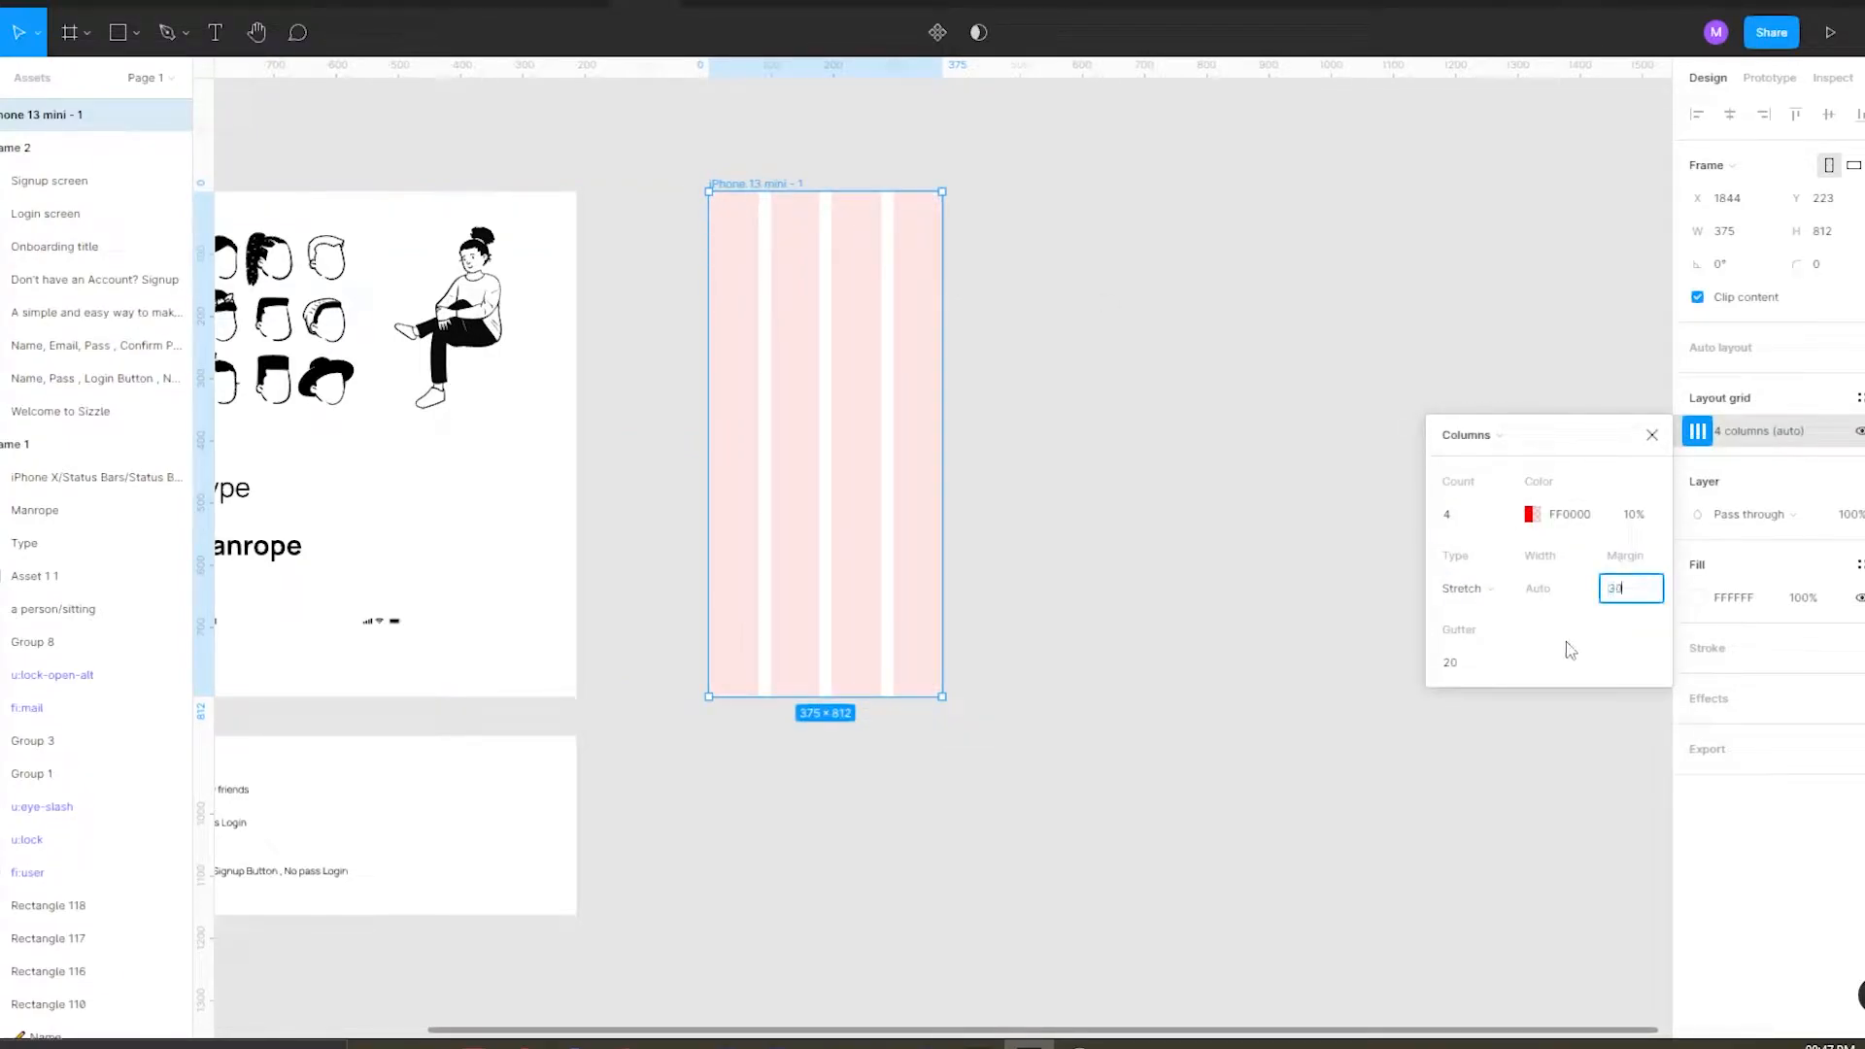
pyautogui.click(1474, 669)
pyautogui.write('1')
pyautogui.click(1191, 548)
# Move the status bar from Frame 1 into the phone frame, centred horizontally and aligned to its top edge.
pyautogui.click(745, 200)
pyautogui.click(1072, 522)
pyautogui.moveTo(373, 627); pyautogui.dragTo(860, 276)
pyautogui.scroll(5, 845, 253)
pyautogui.moveTo(930, 544); pyautogui.dragTo(1110, 304)
pyautogui.click(1730, 115)
pyautogui.click(1794, 114)
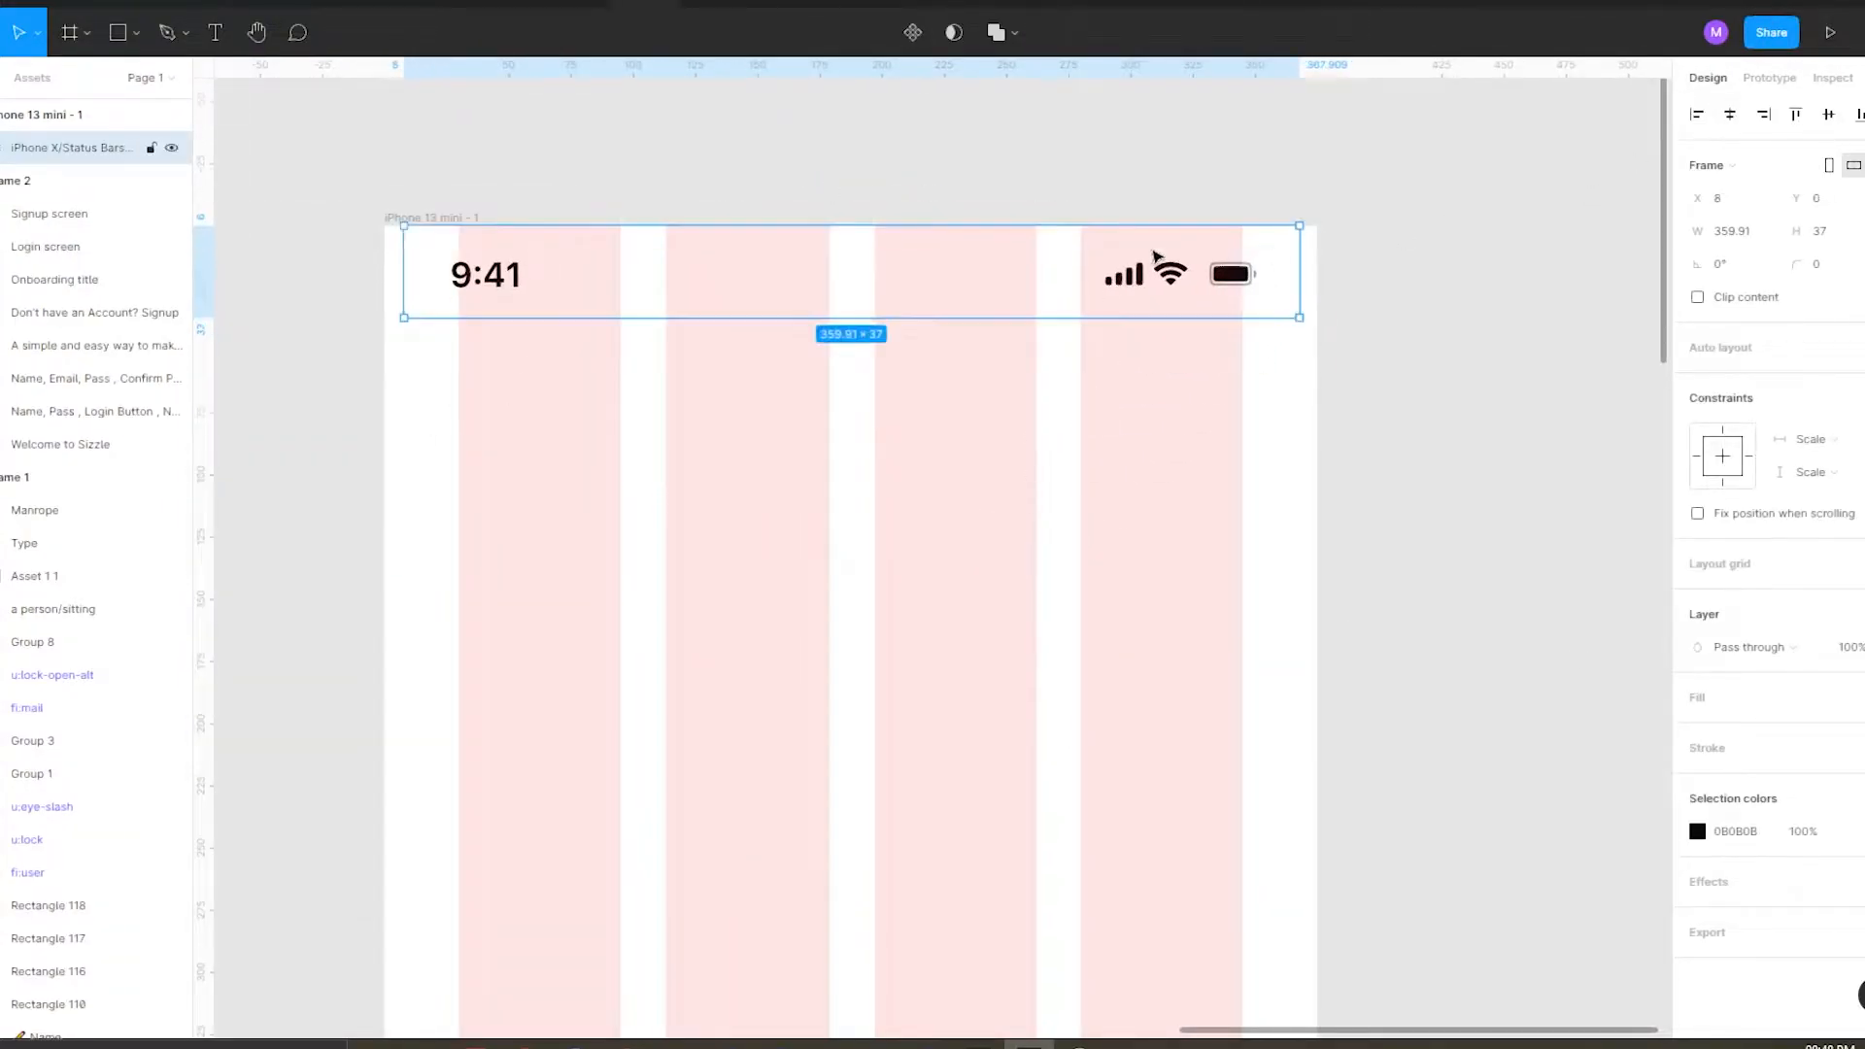
# Widen the status bar's inner frame to 375 so it spans the phone frame from edge to edge.
pyautogui.doubleClick(1258, 260)
pyautogui.moveTo(1299, 272); pyautogui.dragTo(1319, 272)
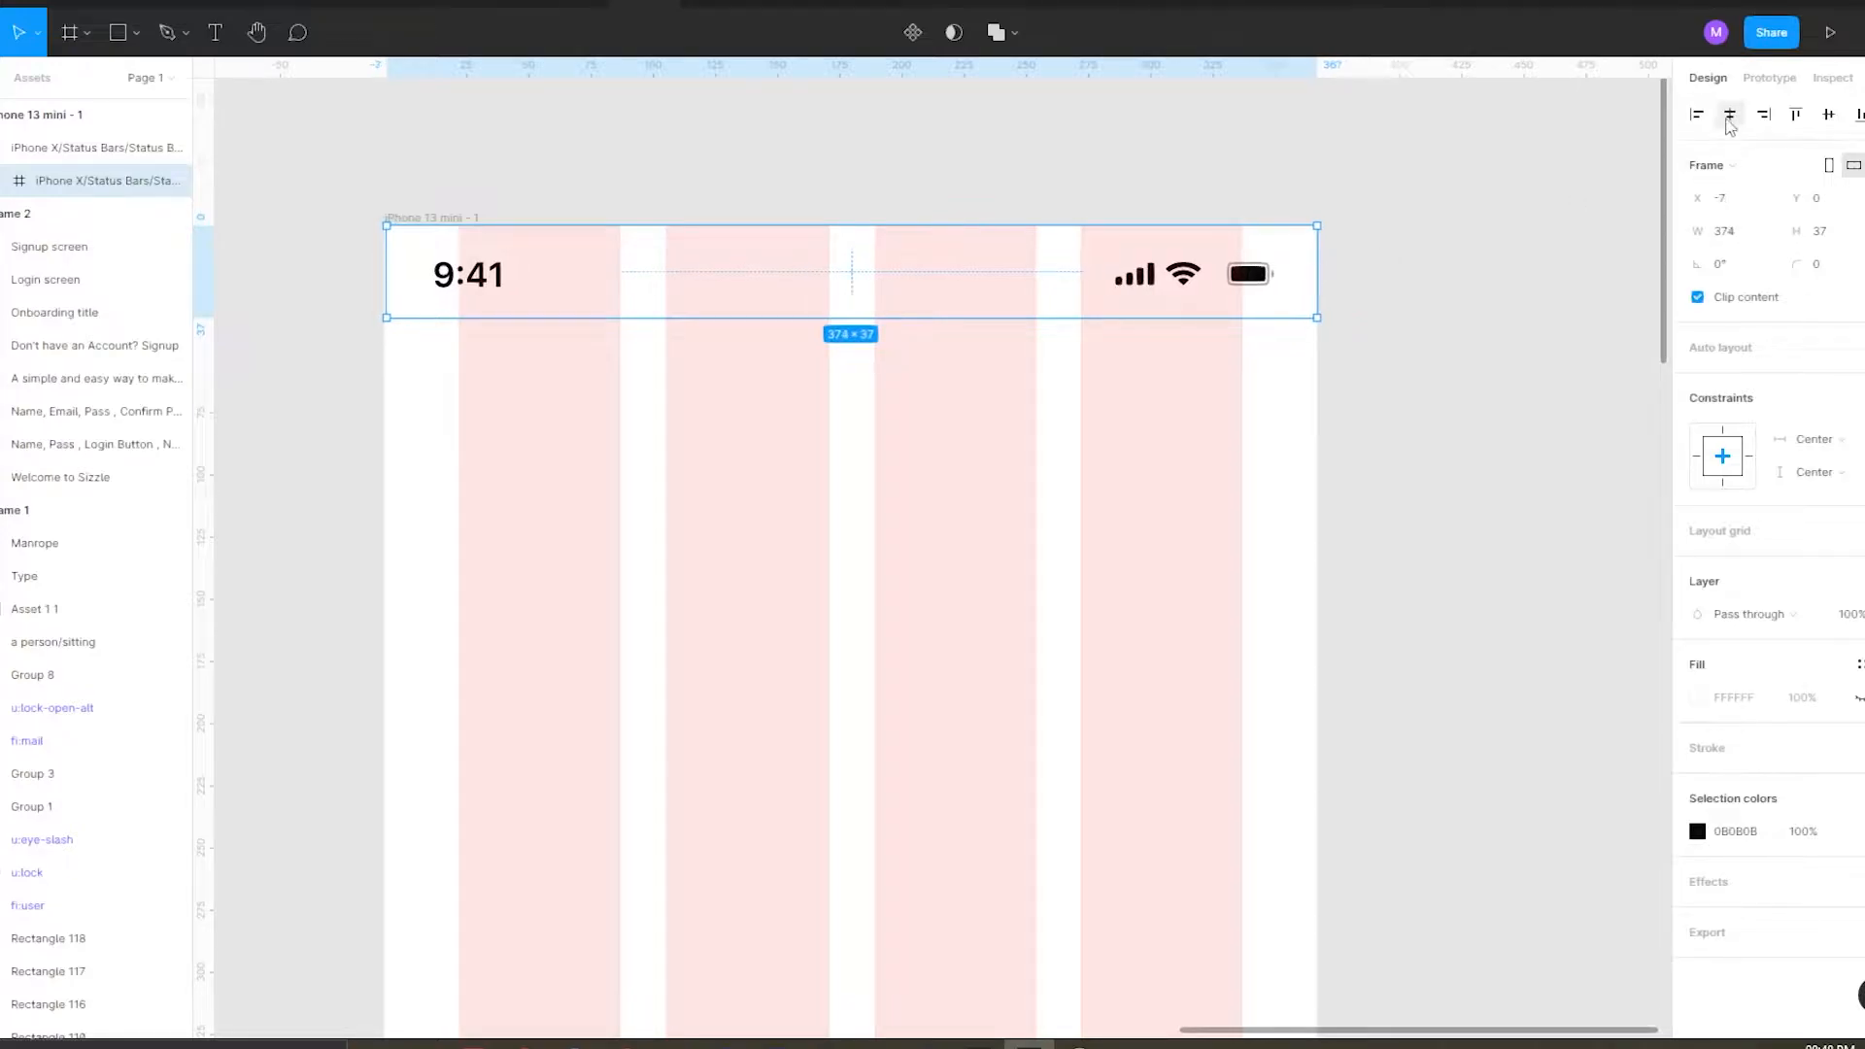
pyautogui.scroll(3, 370, 255)
pyautogui.moveTo(485, 300); pyautogui.dragTo(475, 300)
pyautogui.scroll(-3, 419, 273)
pyautogui.scroll(4, 1387, 244)
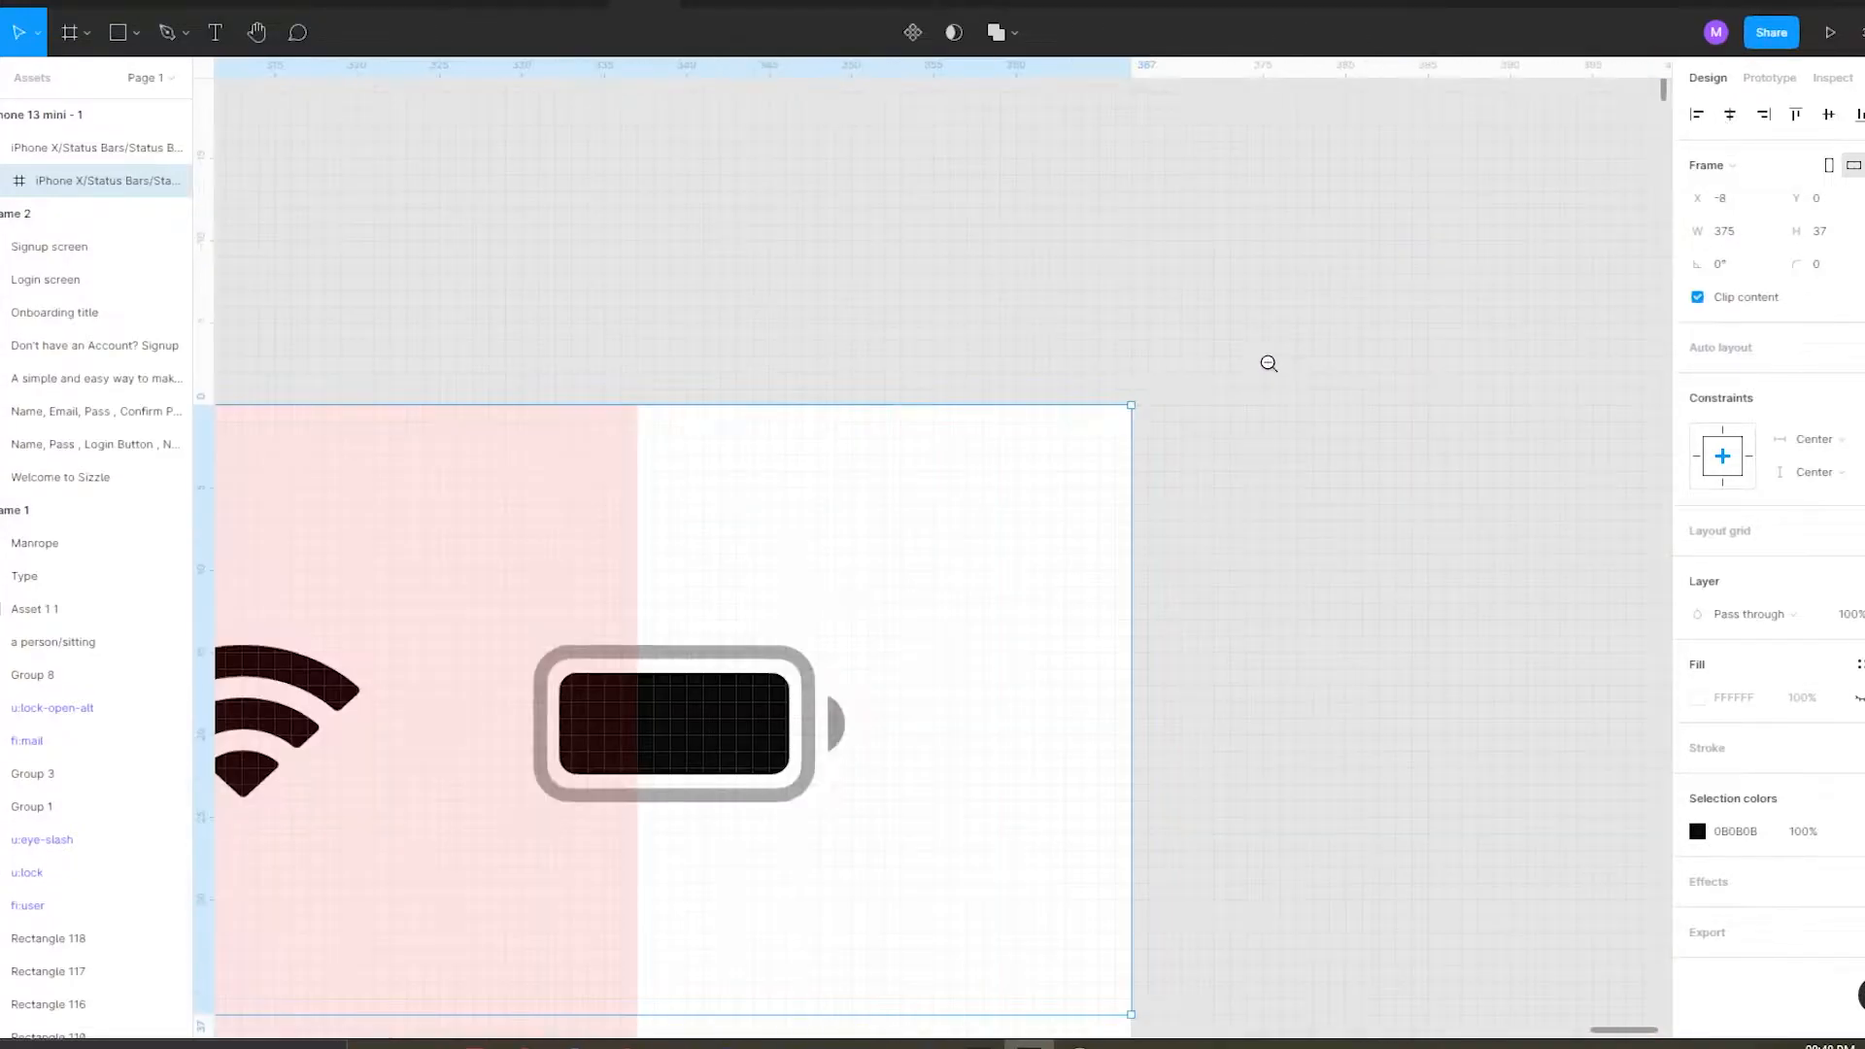
pyautogui.scroll(-6, 1268, 367)
pyautogui.click(773, 419)
pyautogui.scroll(-3, 773, 418)
pyautogui.click(891, 671)
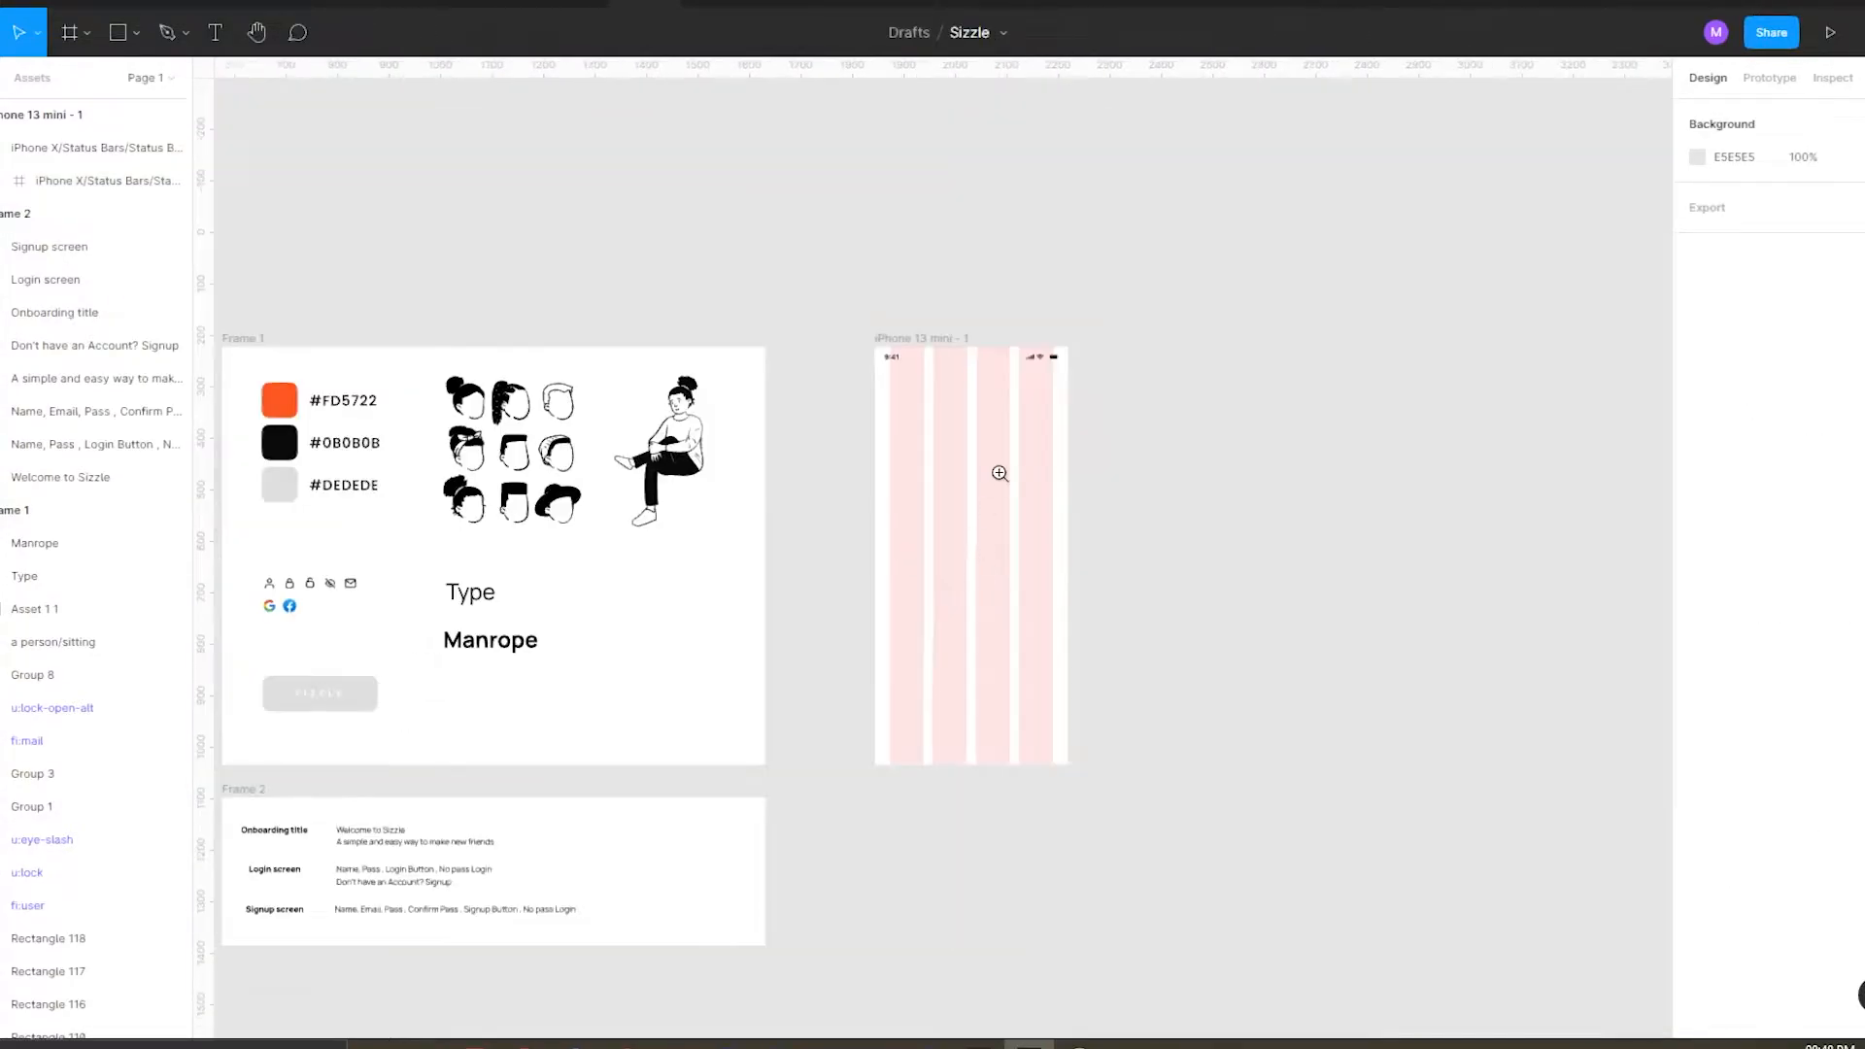
# Draw a vertical rectangle of about 51 × 141 to the right of the phone frame.
pyautogui.press('r')
pyautogui.moveTo(1185, 361); pyautogui.dragTo(1250, 585)
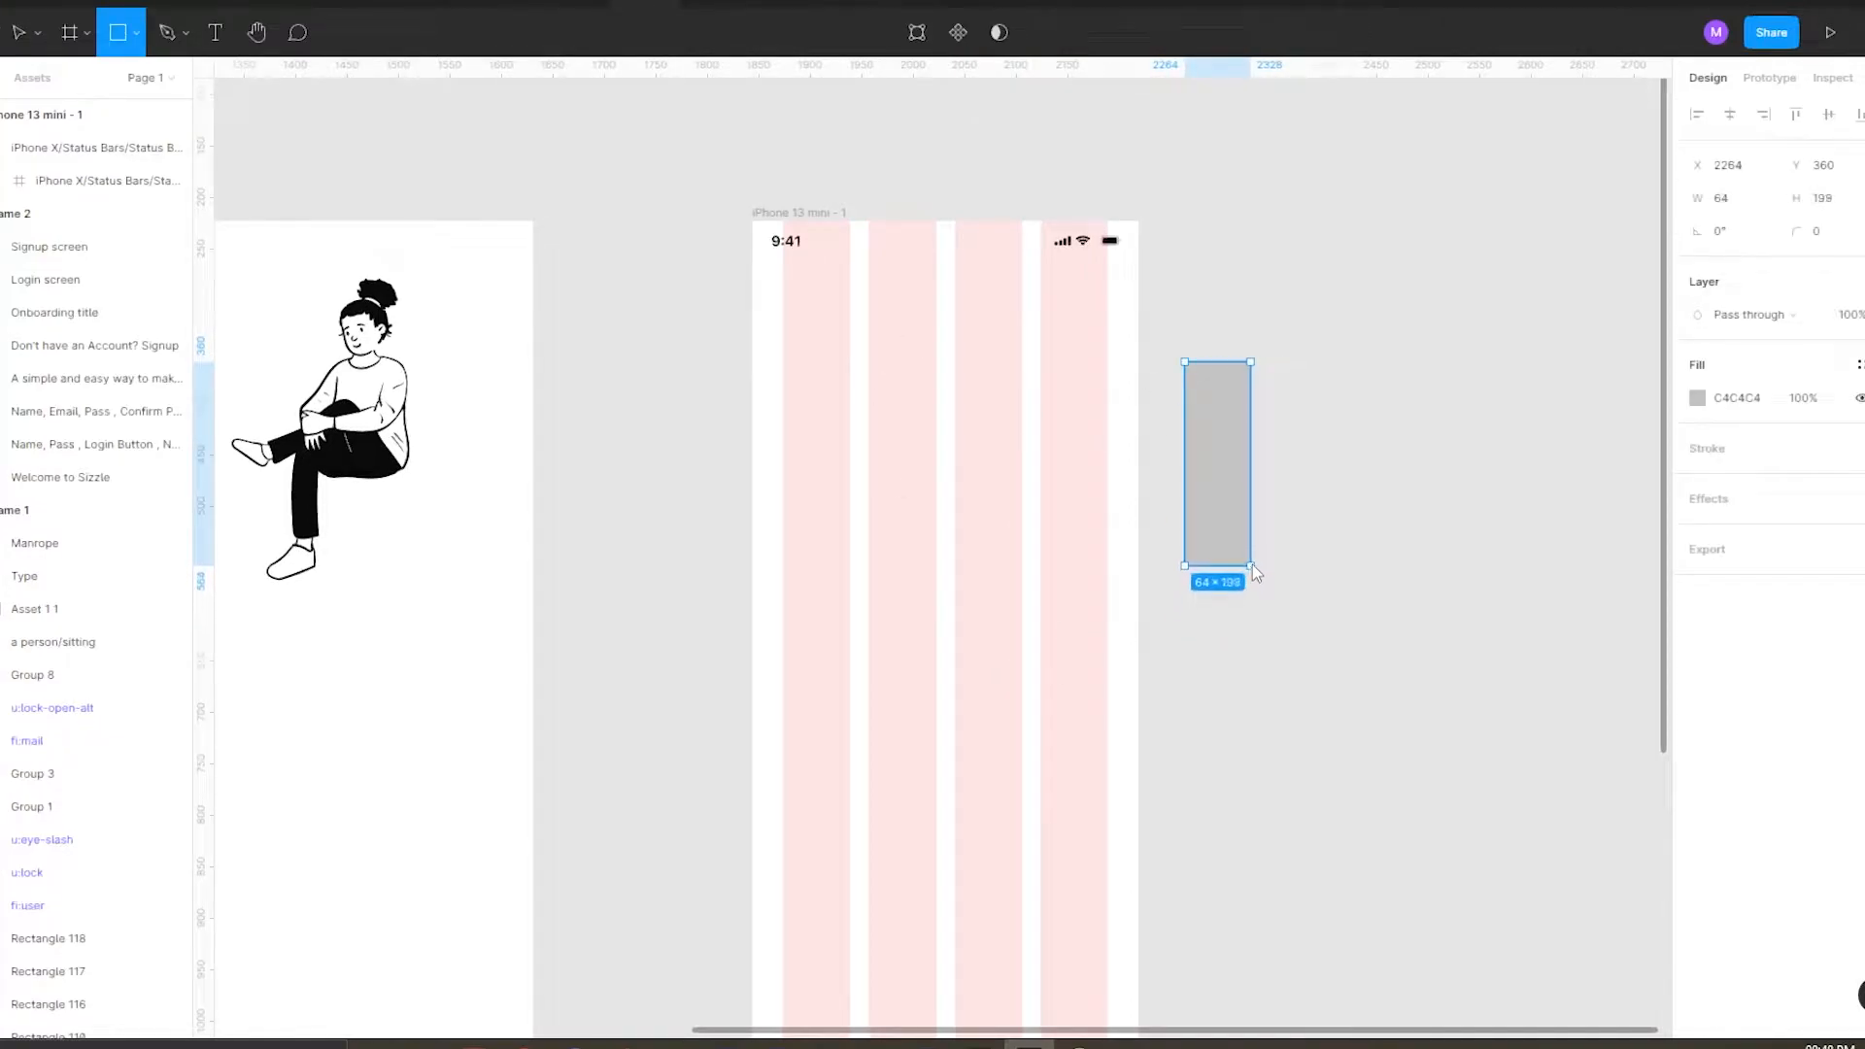
pyautogui.moveTo(1257, 515); pyautogui.dragTo(1255, 511)
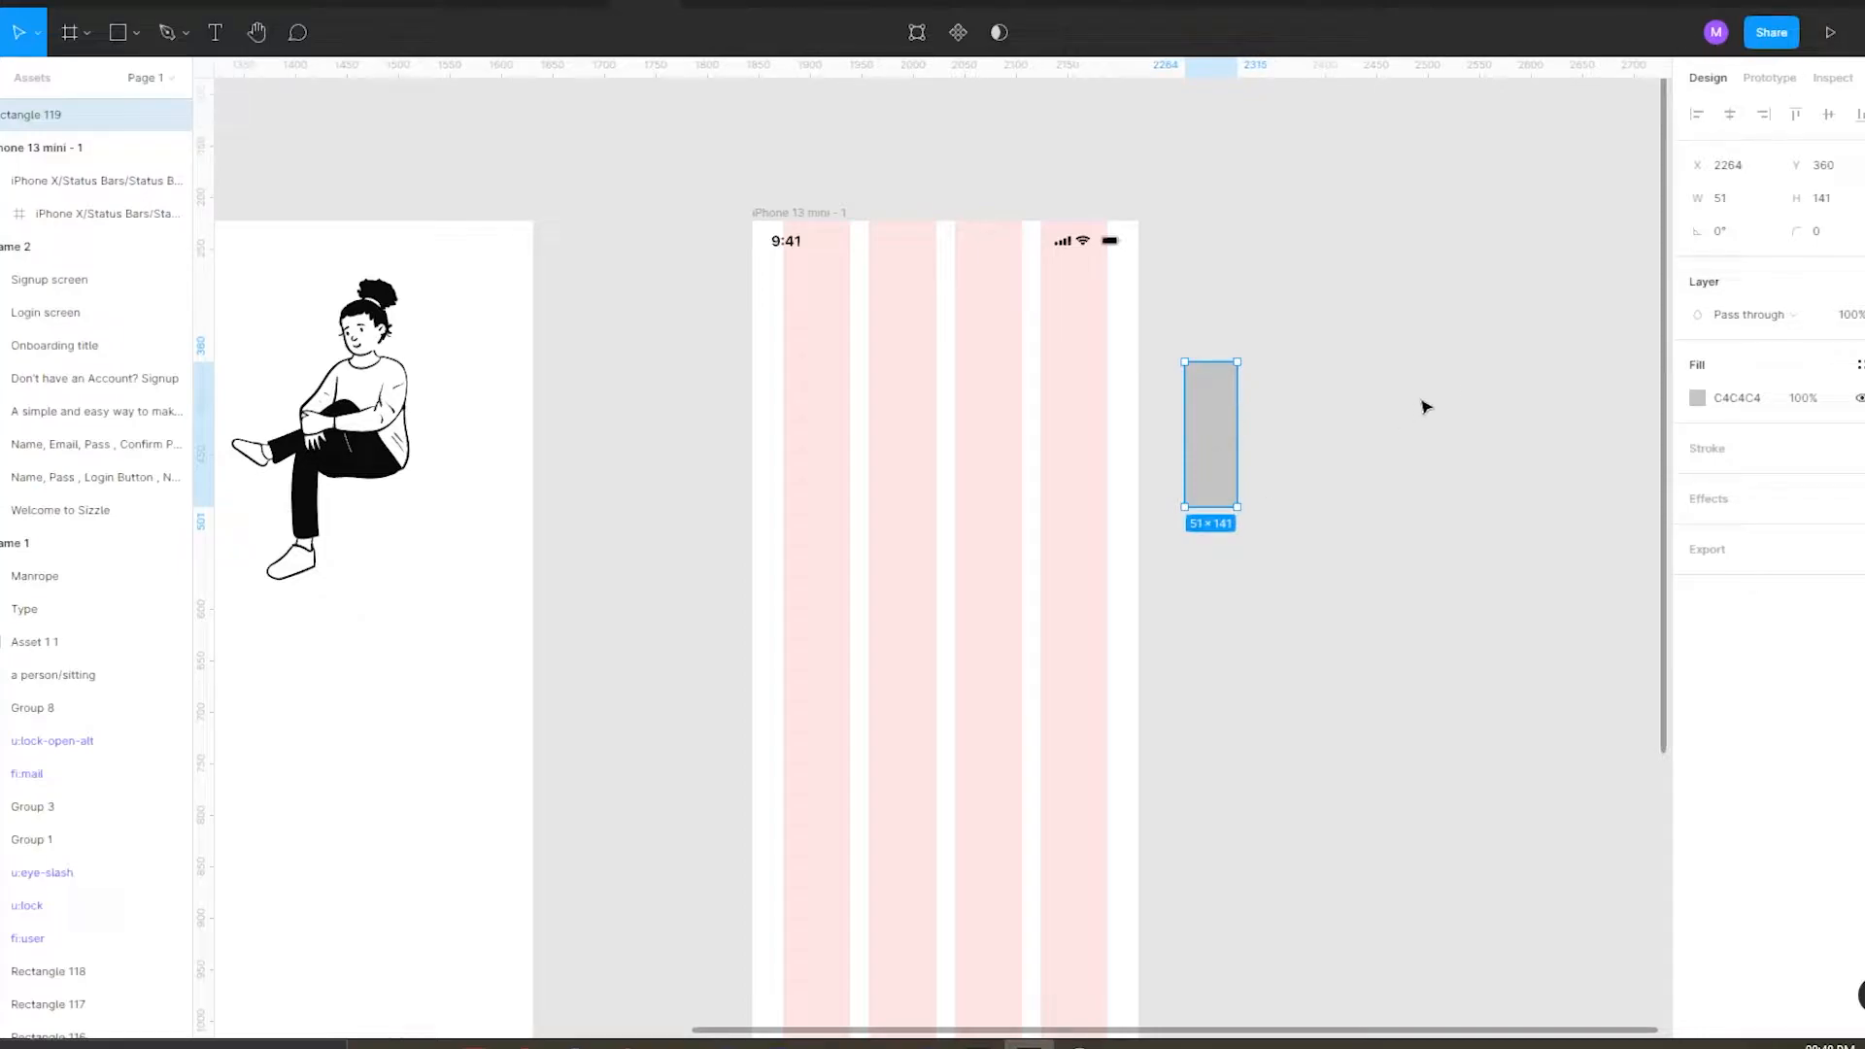
# Round only the rectangle's two top corners with a radius of 200, leaving the bottom corners at 0.
pyautogui.click(1863, 231)
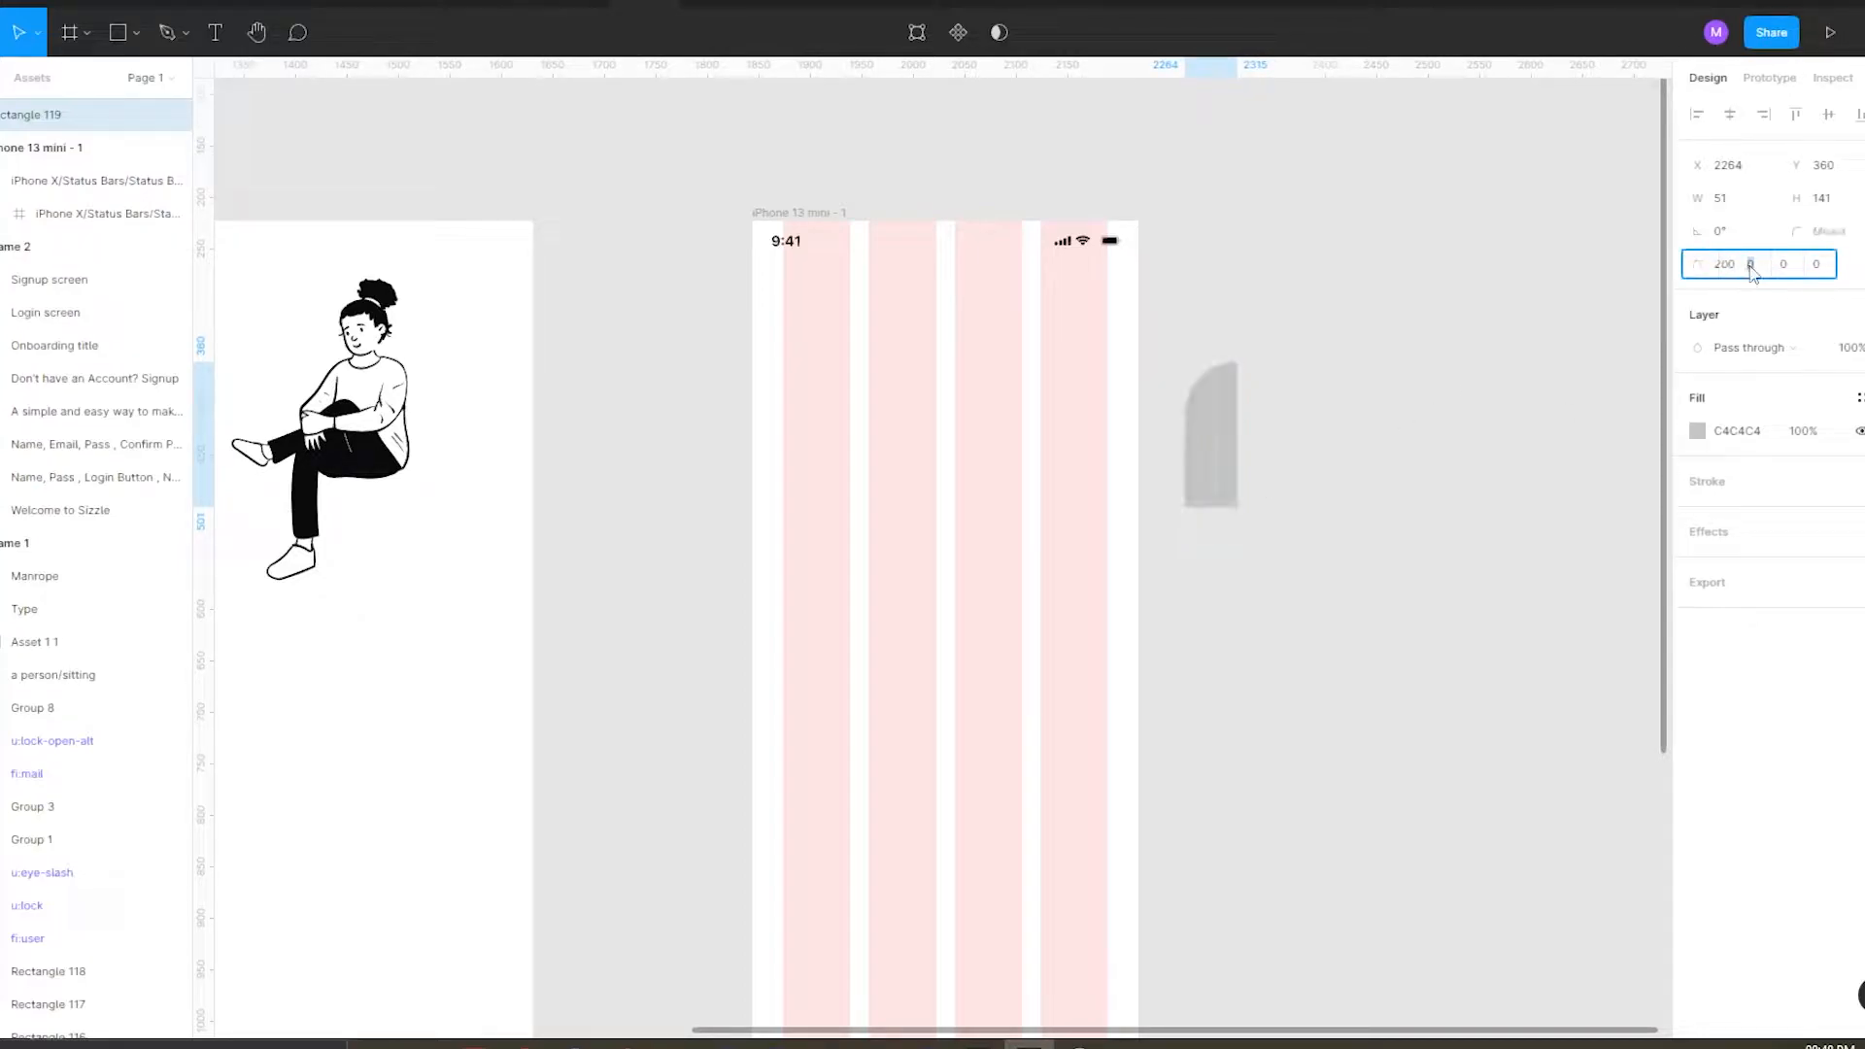
pyautogui.click(1783, 264)
pyautogui.write('200')
pyautogui.click(1306, 407)
pyautogui.click(1210, 432)
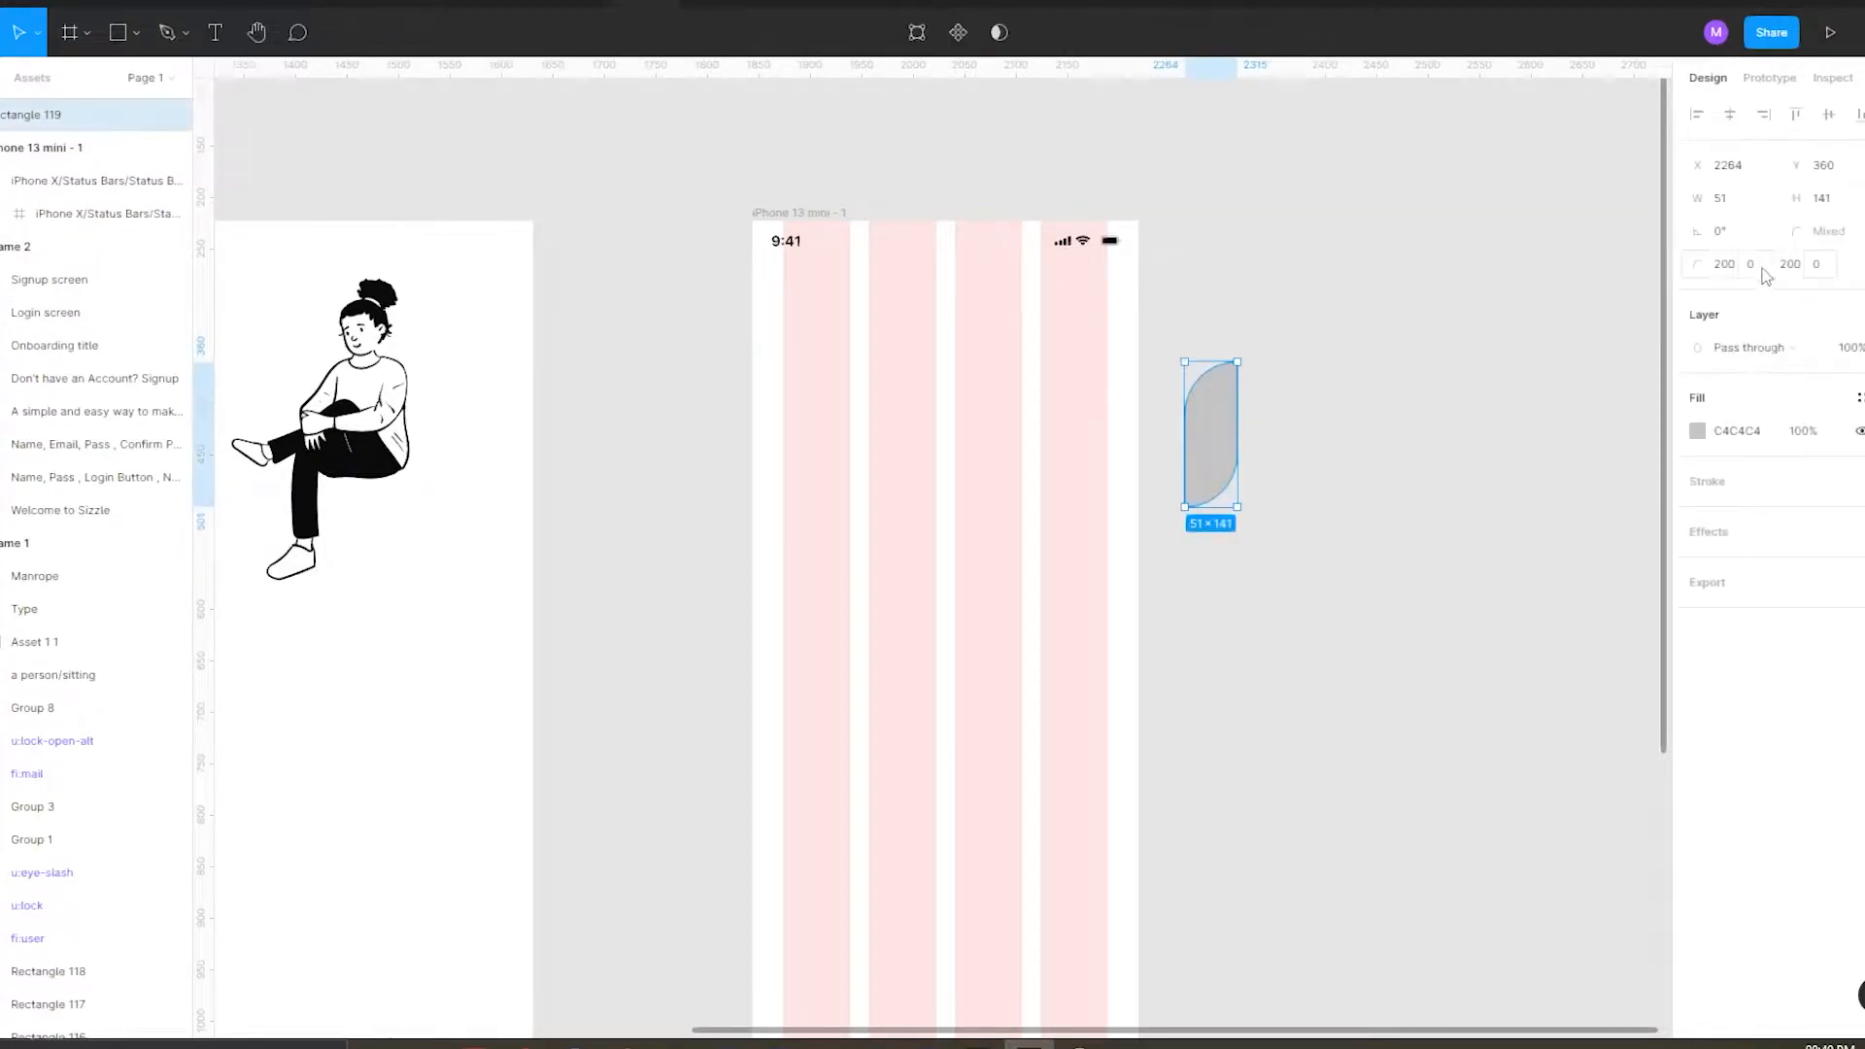
pyautogui.press('Return')
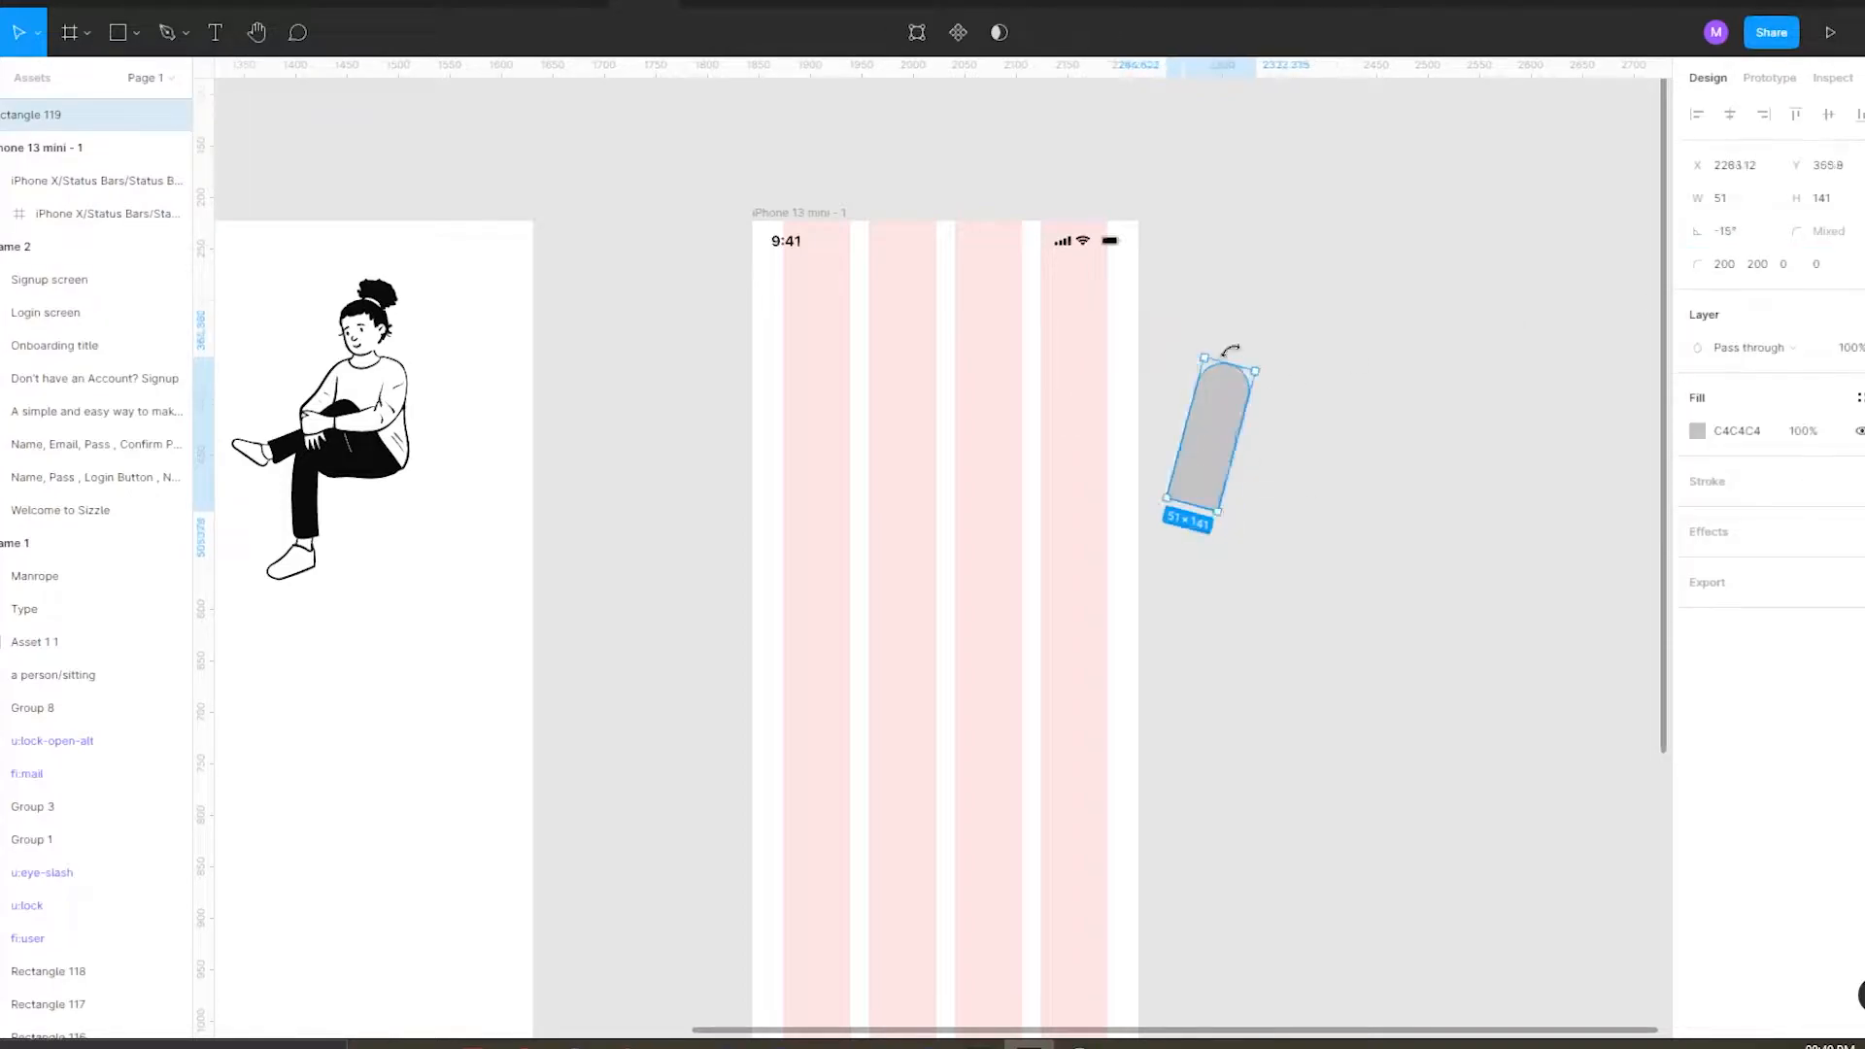
# Rotate the rounded rectangle 180° and place a duplicate to its right.
pyautogui.moveTo(1219, 430); pyautogui.dragTo(1210, 354)
pyautogui.moveTo(1210, 354); pyautogui.dragTo(1265, 362)
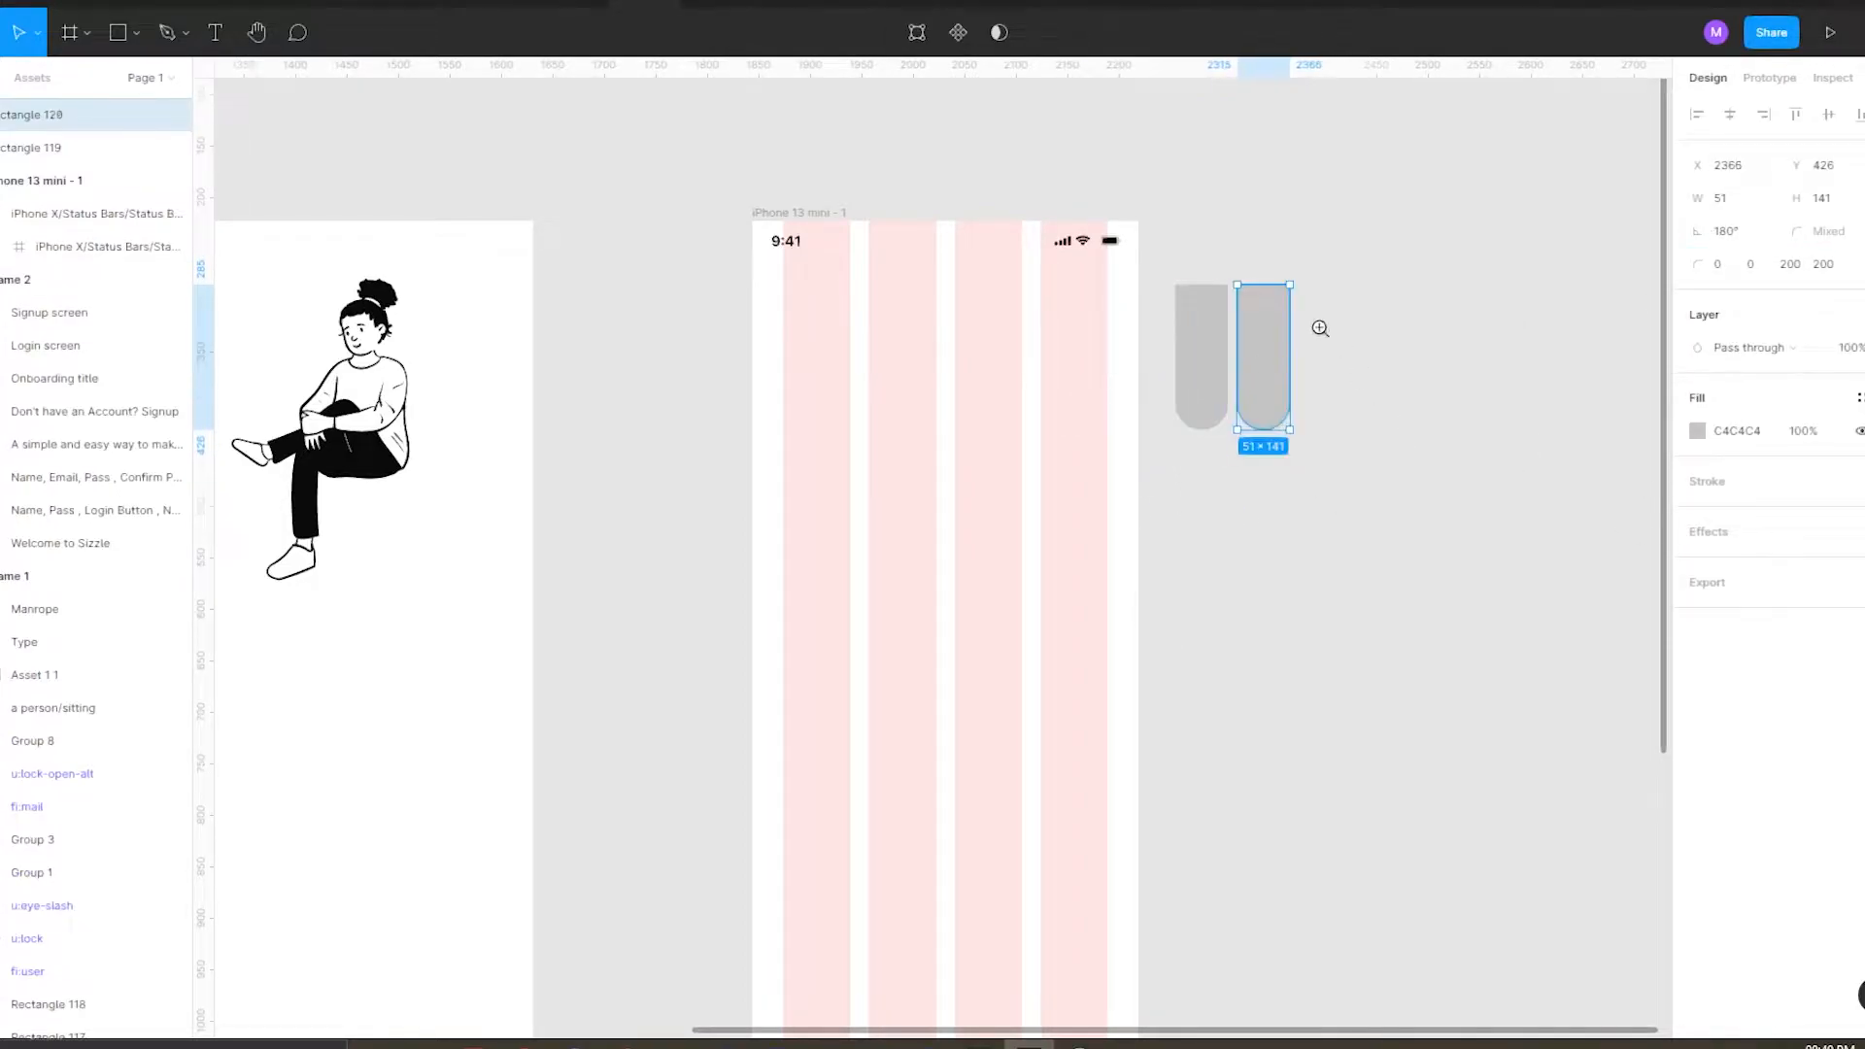
# Widen the duplicate to 61 and align it over the original shape.
pyautogui.scroll(3, 1318, 326)
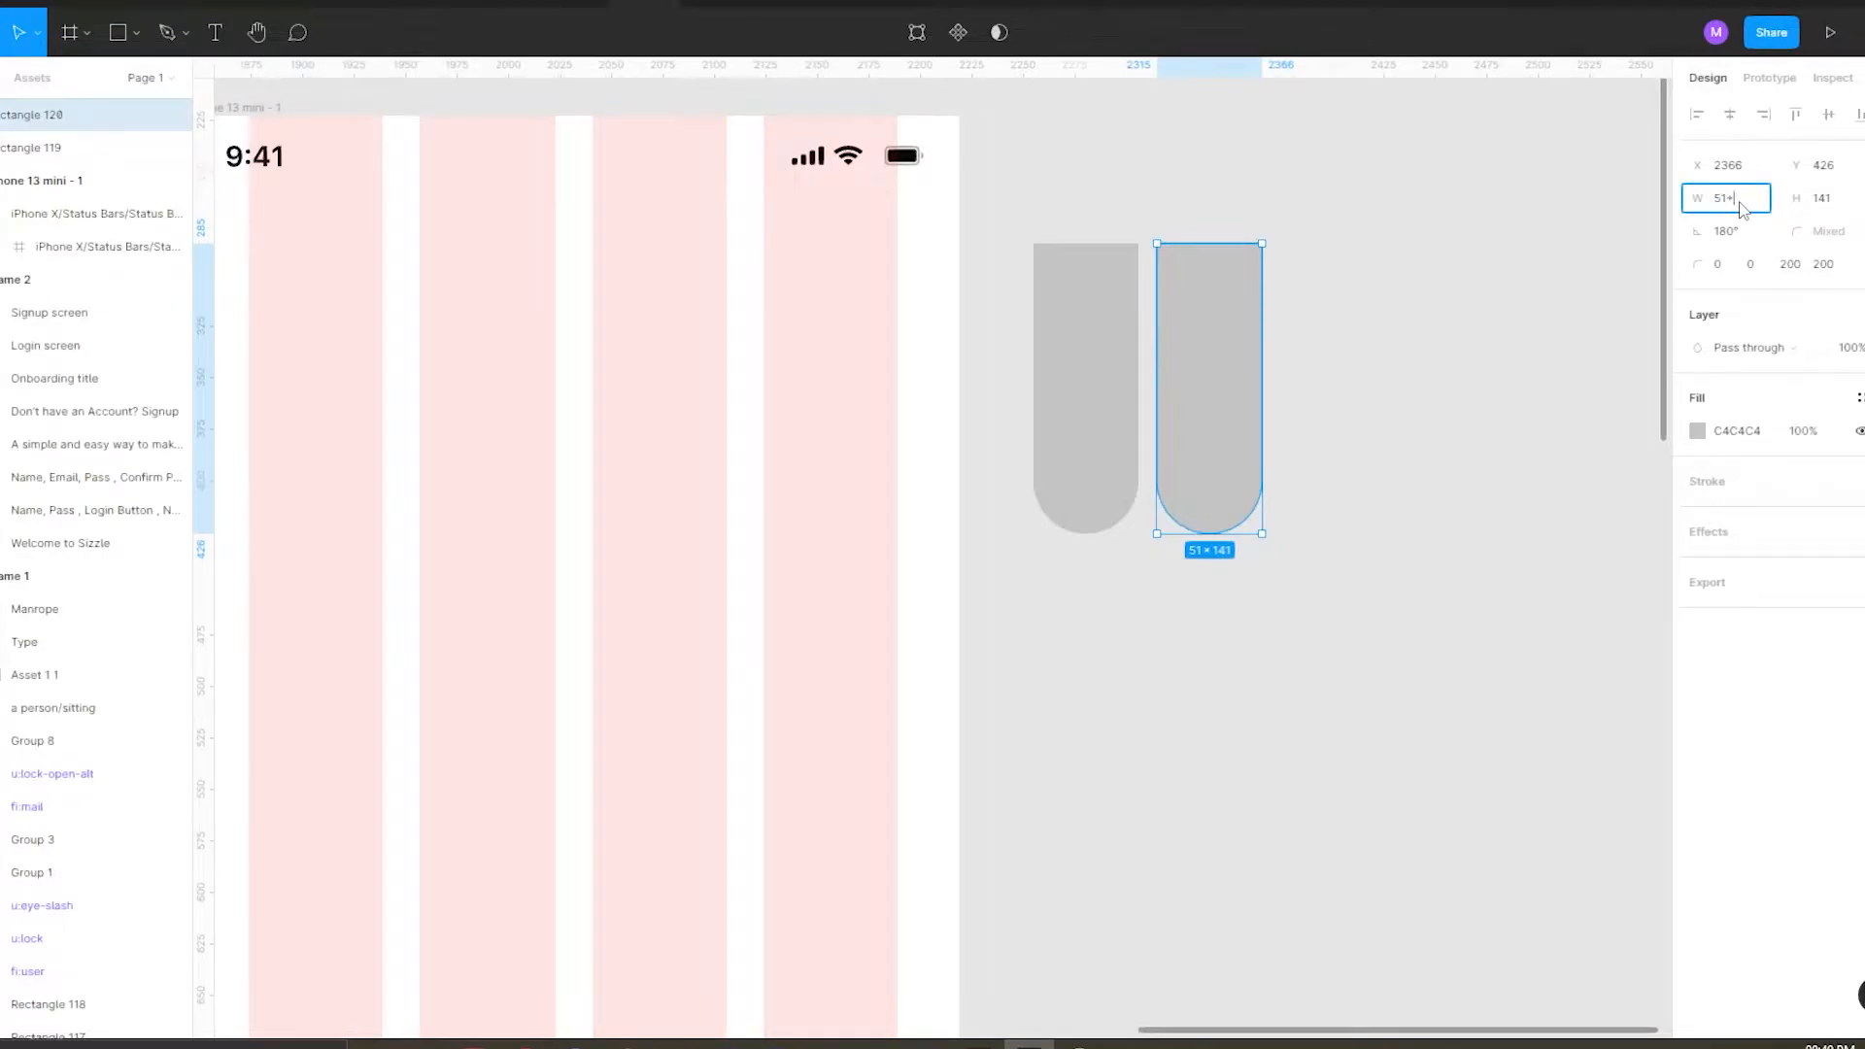
pyautogui.press('Return')
pyautogui.moveTo(1219, 391); pyautogui.dragTo(1106, 403)
pyautogui.moveTo(1077, 214); pyautogui.dragTo(1112, 291)
pyautogui.click(1835, 114)
# Fill the wider shape with the red D86C6C and send it behind the grey one.
pyautogui.click(1053, 311)
pyautogui.click(1694, 434)
pyautogui.click(1551, 505)
pyautogui.click(1240, 246)
pyautogui.hotkey('ctrl', 'shift', '[')
# Widen the red shape to 66 and centre it horizontally with the grey shape.
pyautogui.click(1107, 292)
pyautogui.click(1147, 293)
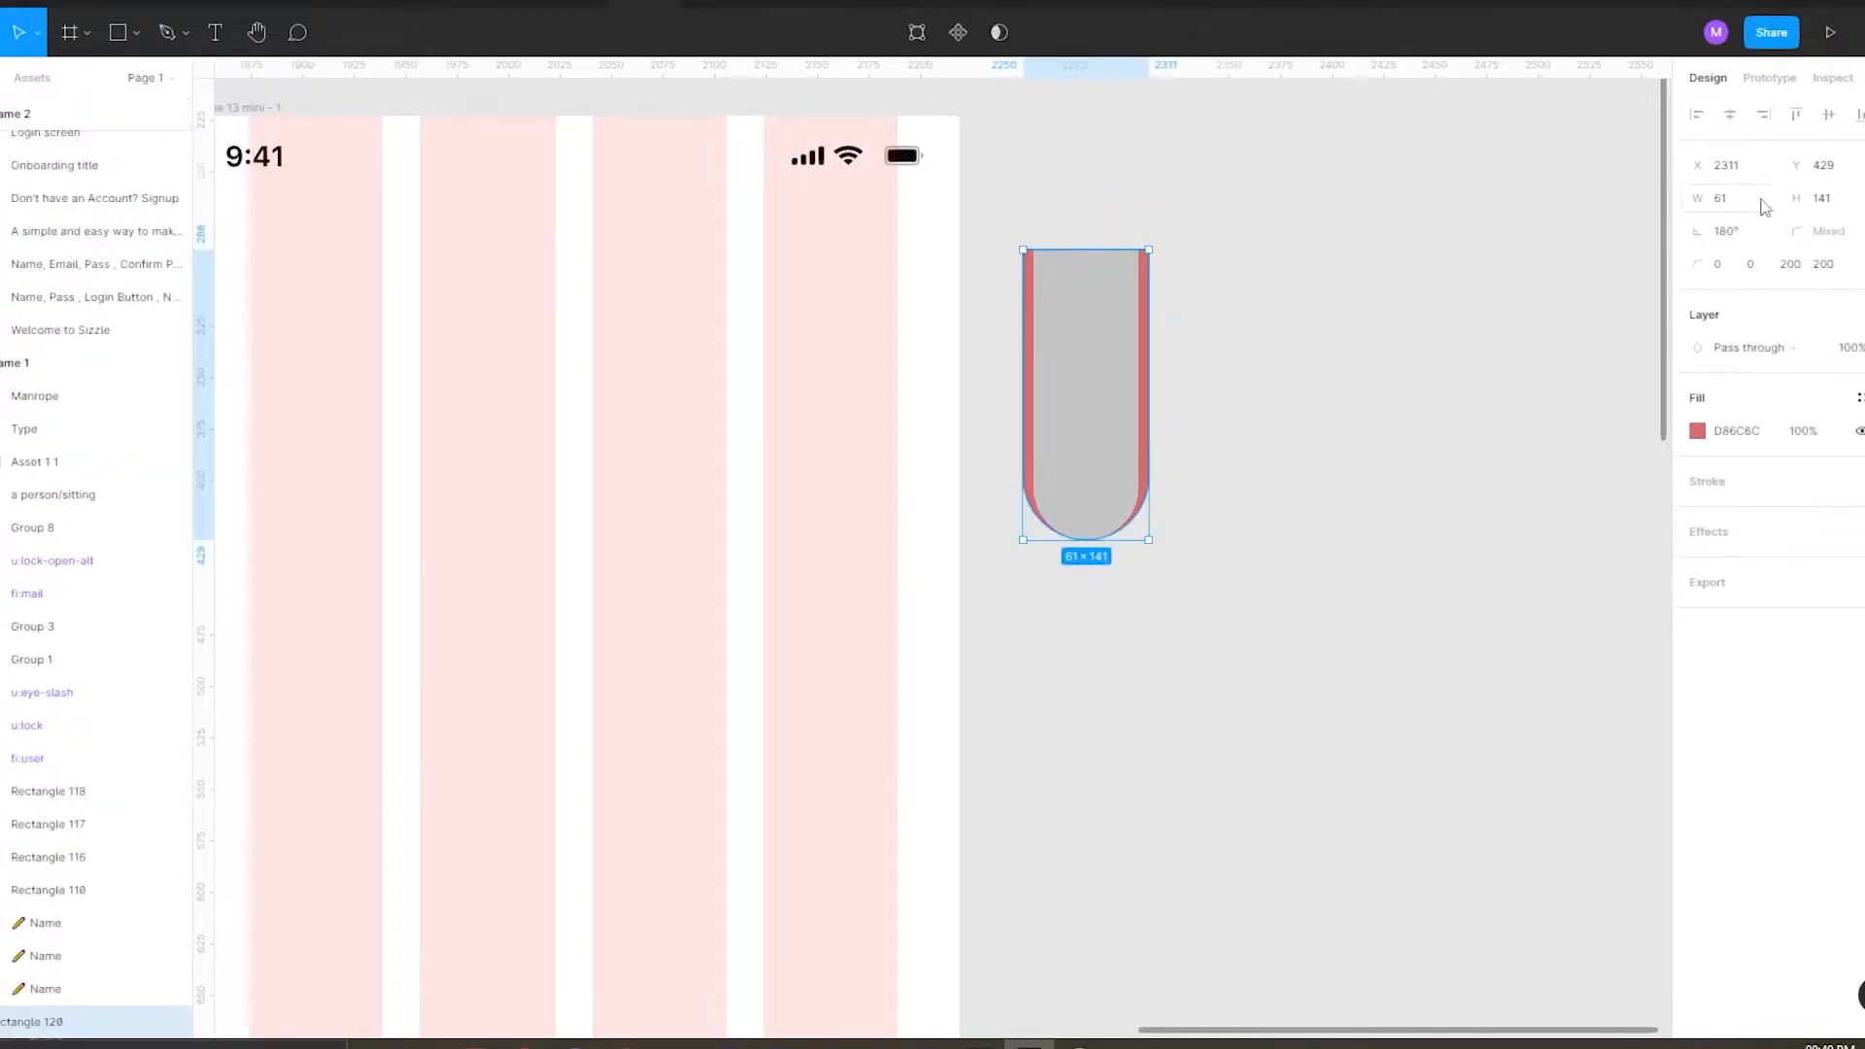
pyautogui.write('5')
pyautogui.press('Return')
pyautogui.click(1083, 340)
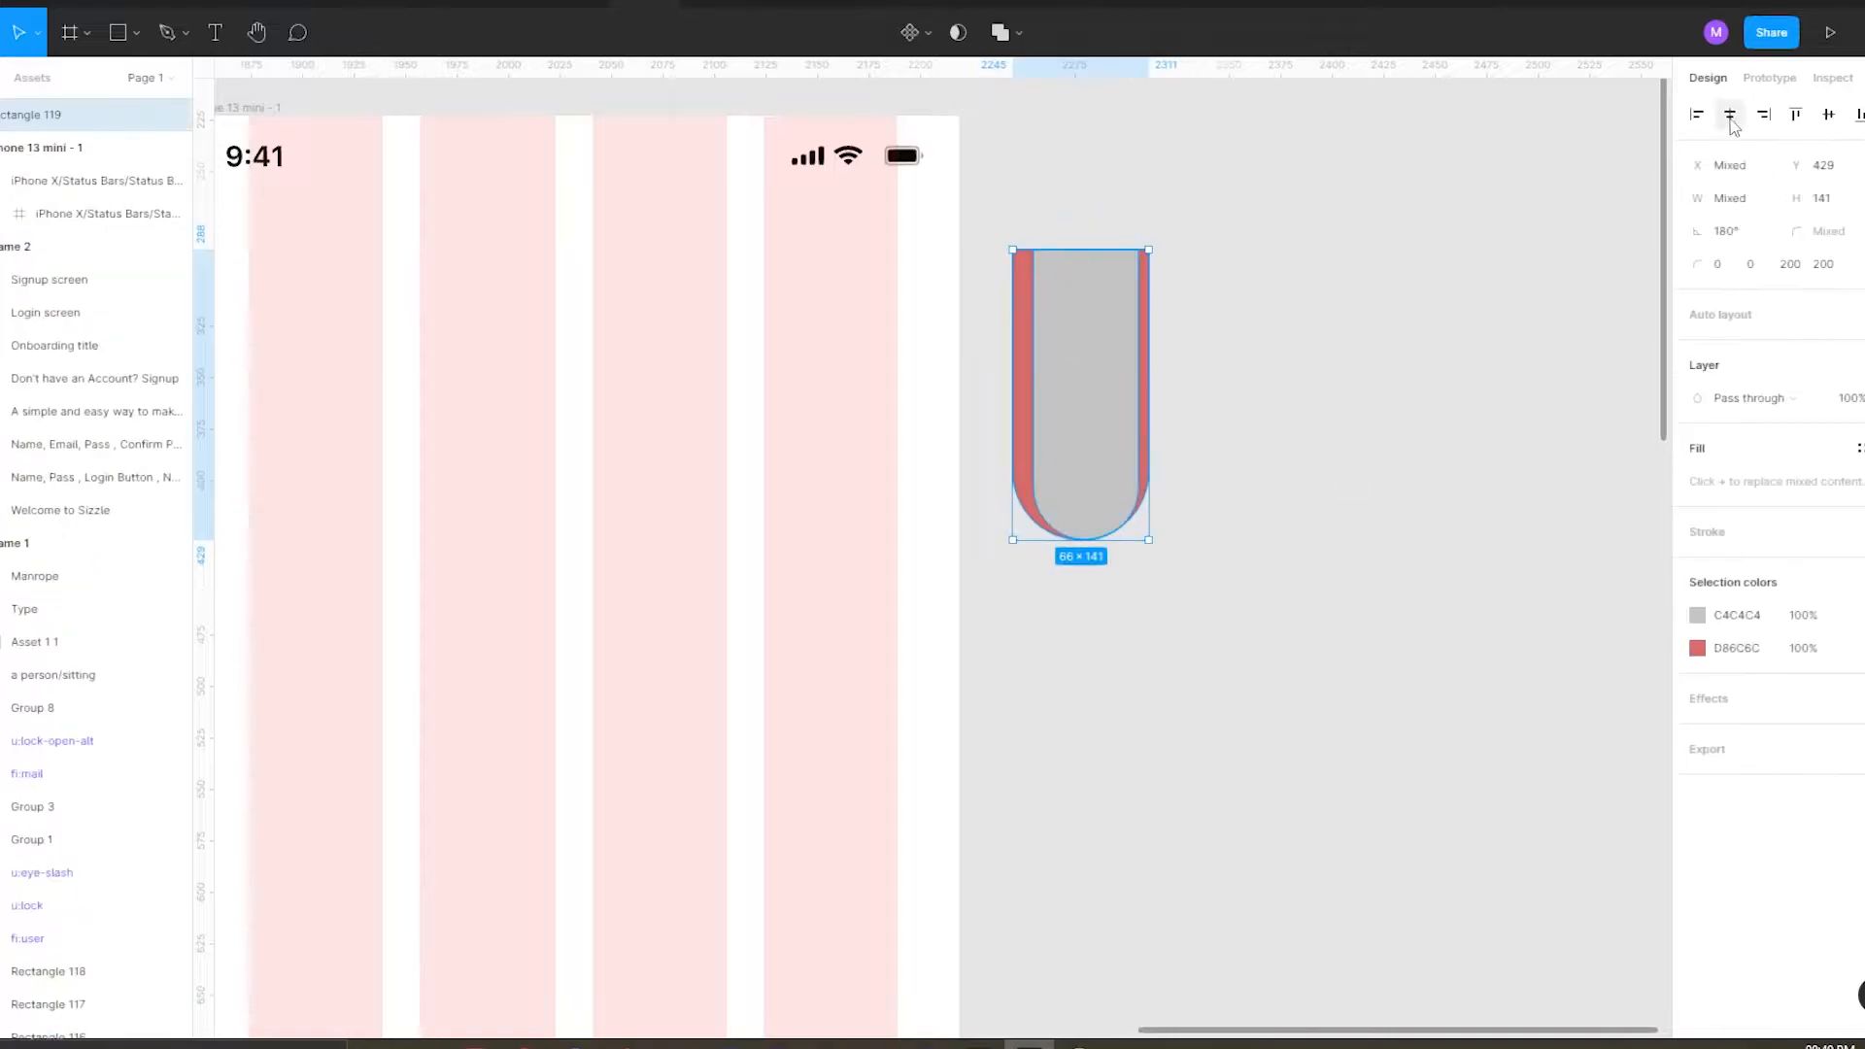
# Increase the red shape's width to 70 and recentre the two shapes horizontally.
pyautogui.click(1144, 277)
pyautogui.click(1754, 203)
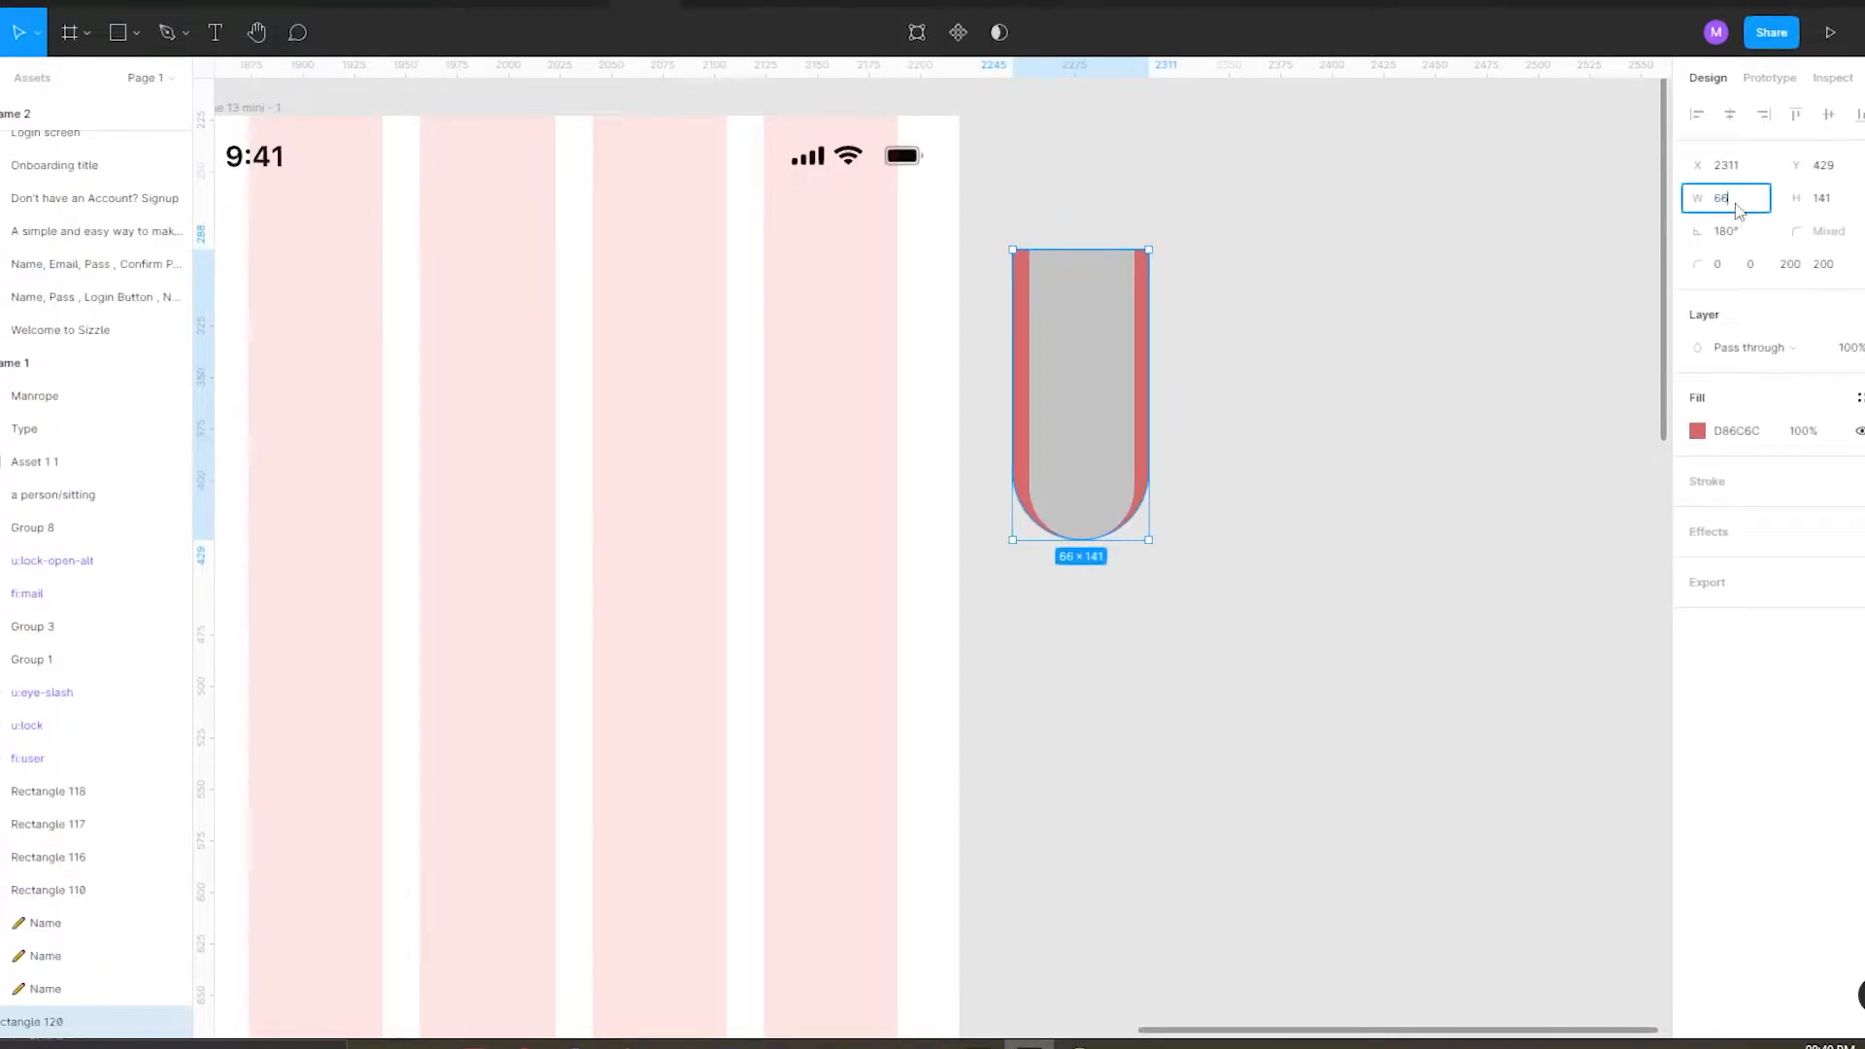
pyautogui.write('+4')
pyautogui.press('Return')
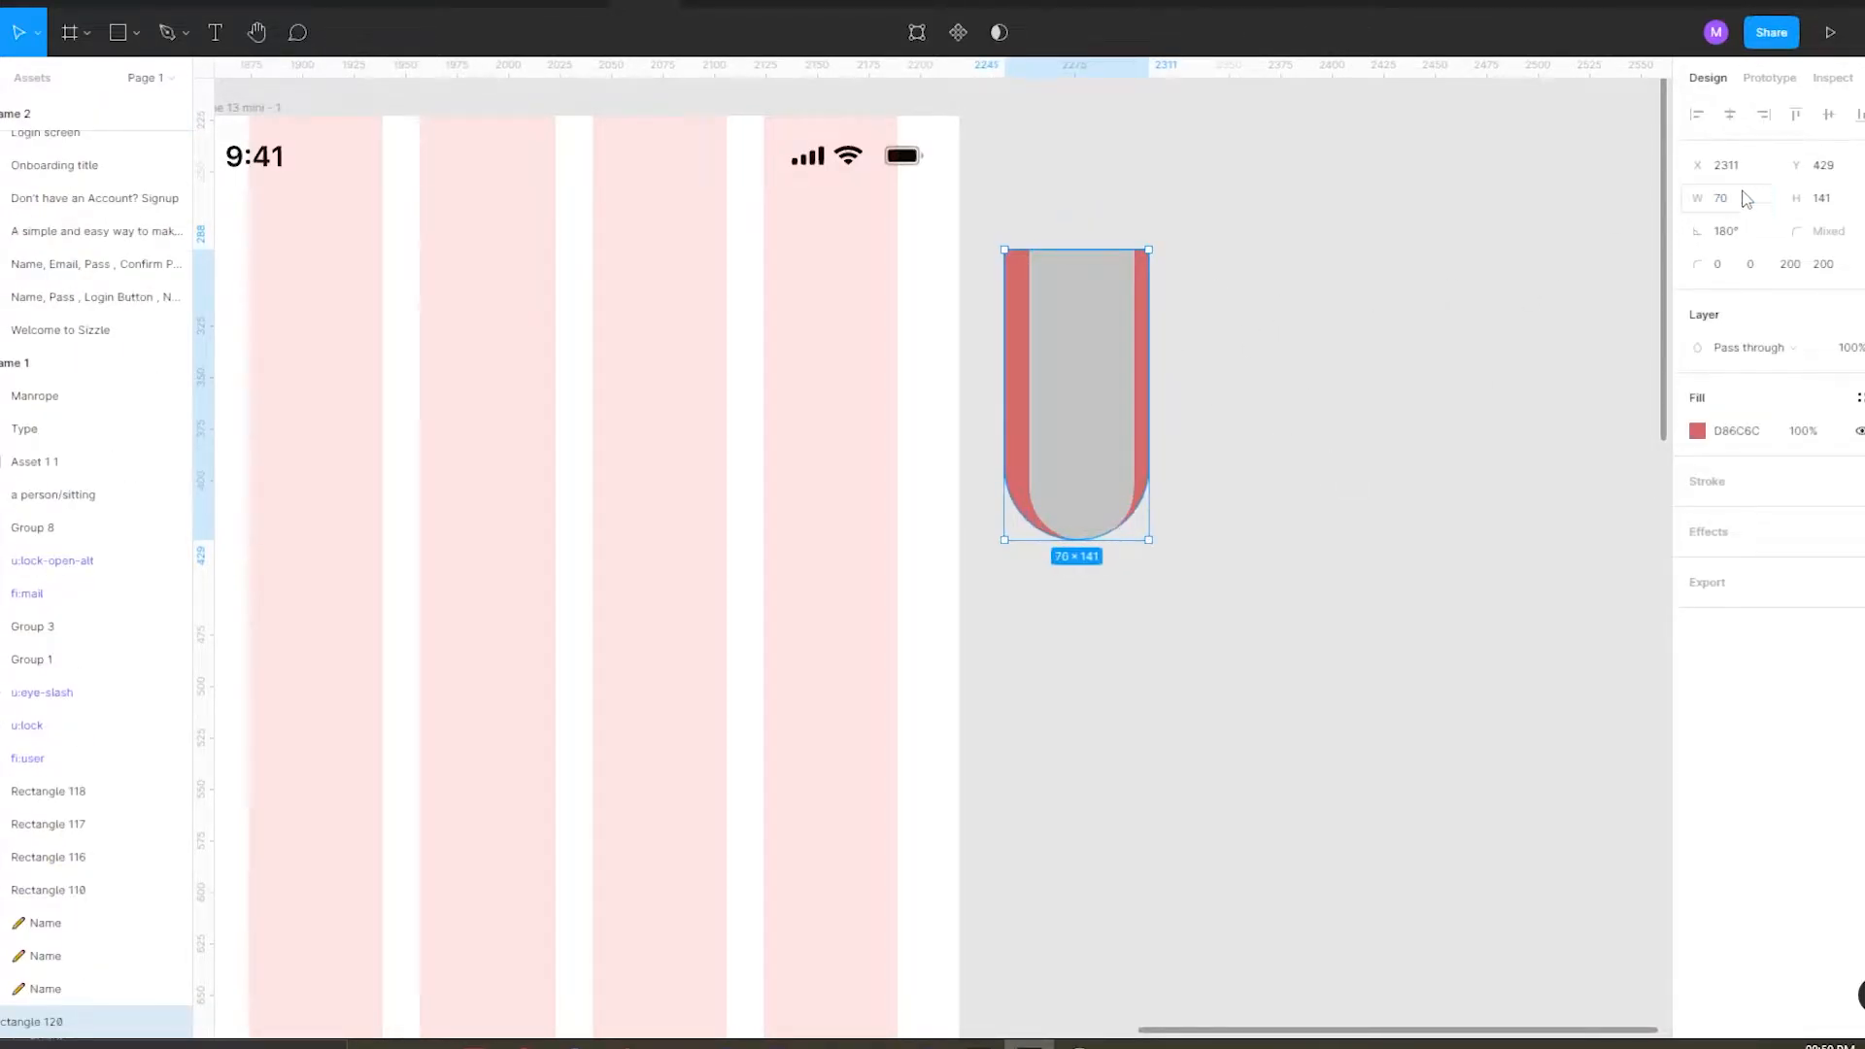
pyautogui.keyDown('shift'); pyautogui.click(1083, 331); pyautogui.keyUp('shift')
pyautogui.click(1729, 115)
pyautogui.click(1088, 333)
pyautogui.keyDown('shift'); pyautogui.click(1139, 282); pyautogui.keyUp('shift')
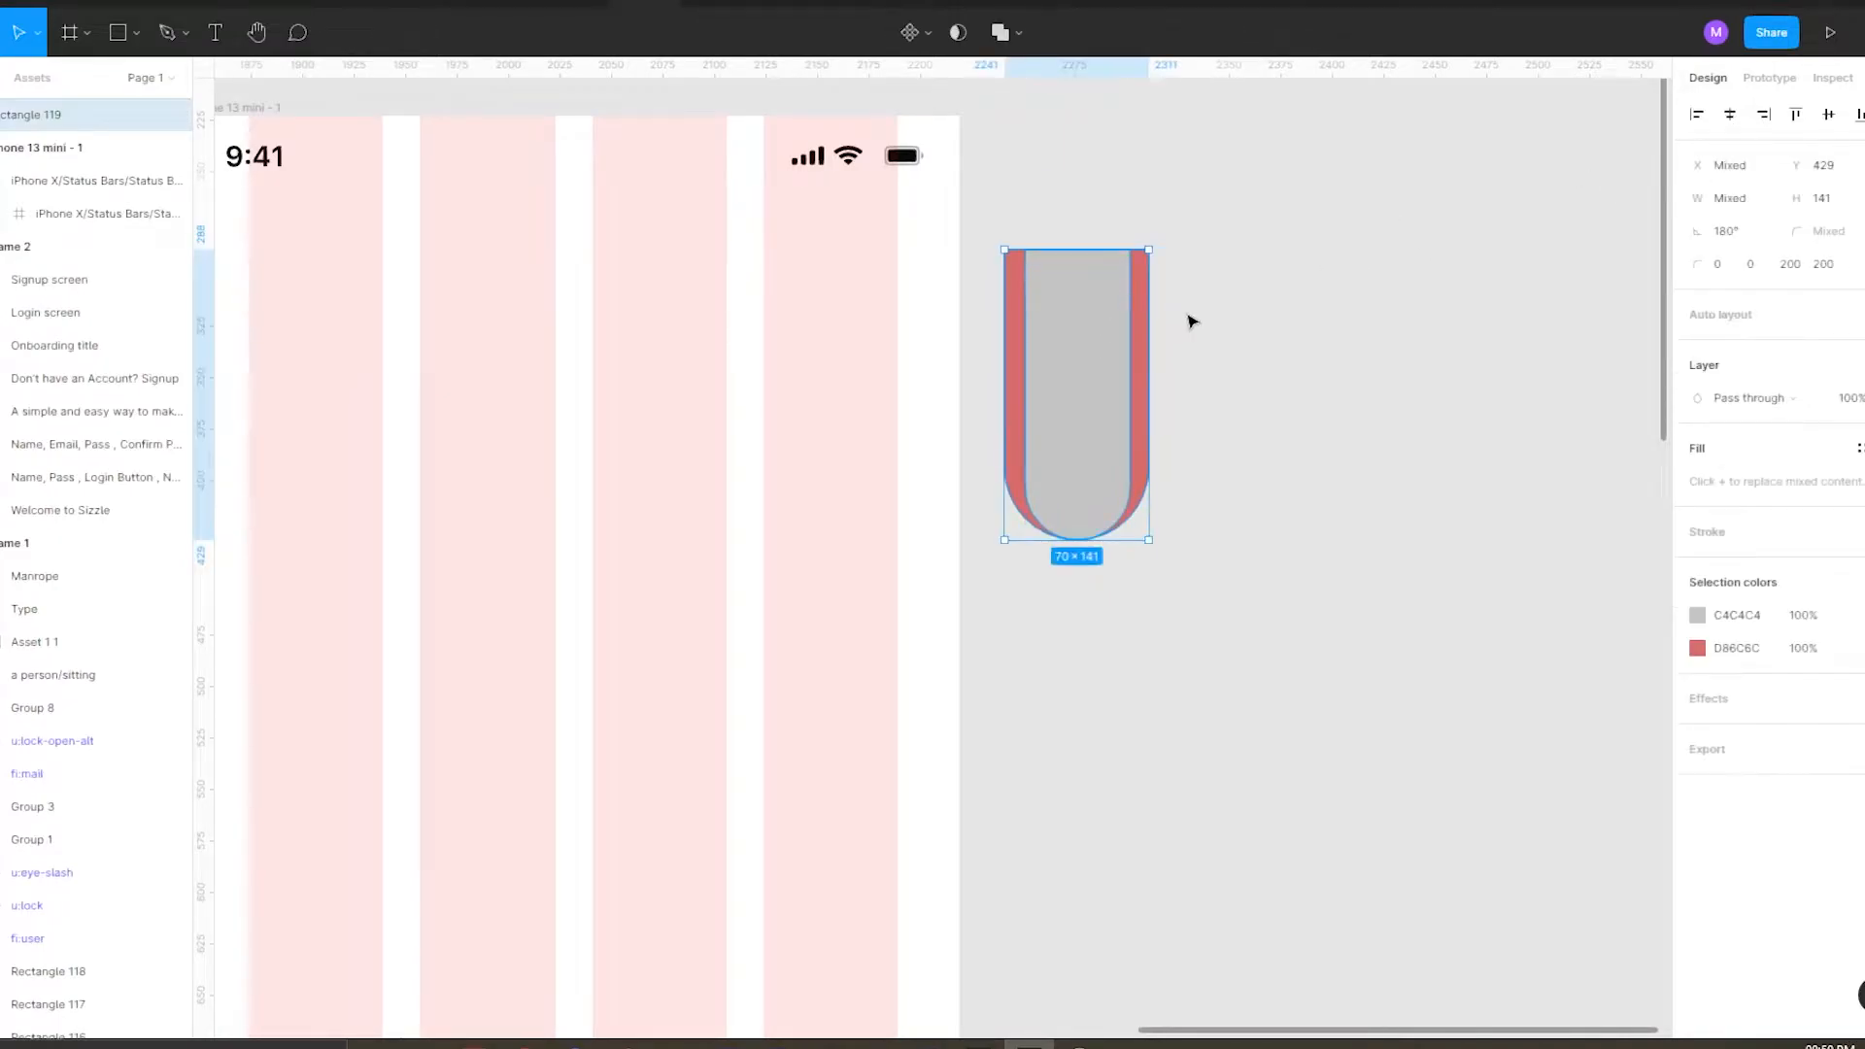
# Set the red shape's width to 71 and its height to 151, extending it below the grey shape.
pyautogui.click(1187, 315)
pyautogui.click(1140, 314)
pyautogui.click(1740, 203)
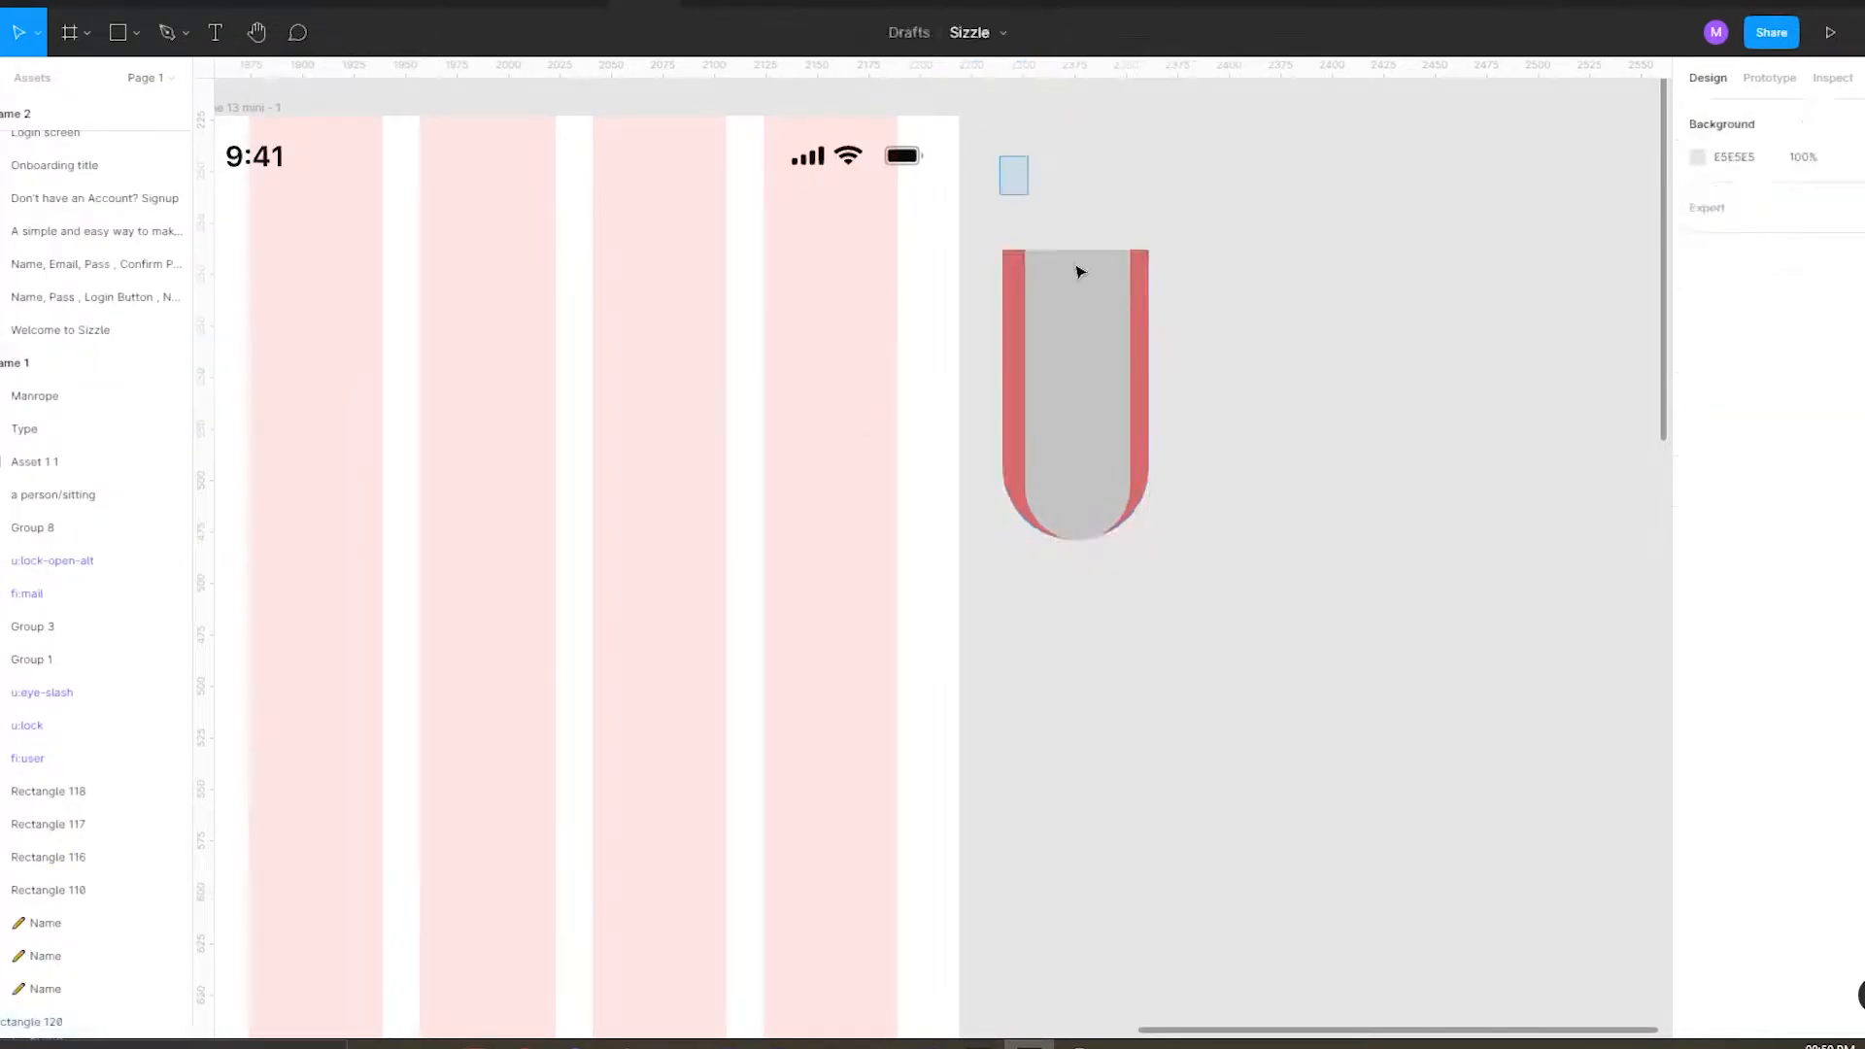
pyautogui.click(1195, 354)
pyautogui.click(1142, 408)
pyautogui.moveTo(1073, 539); pyautogui.dragTo(1073, 548)
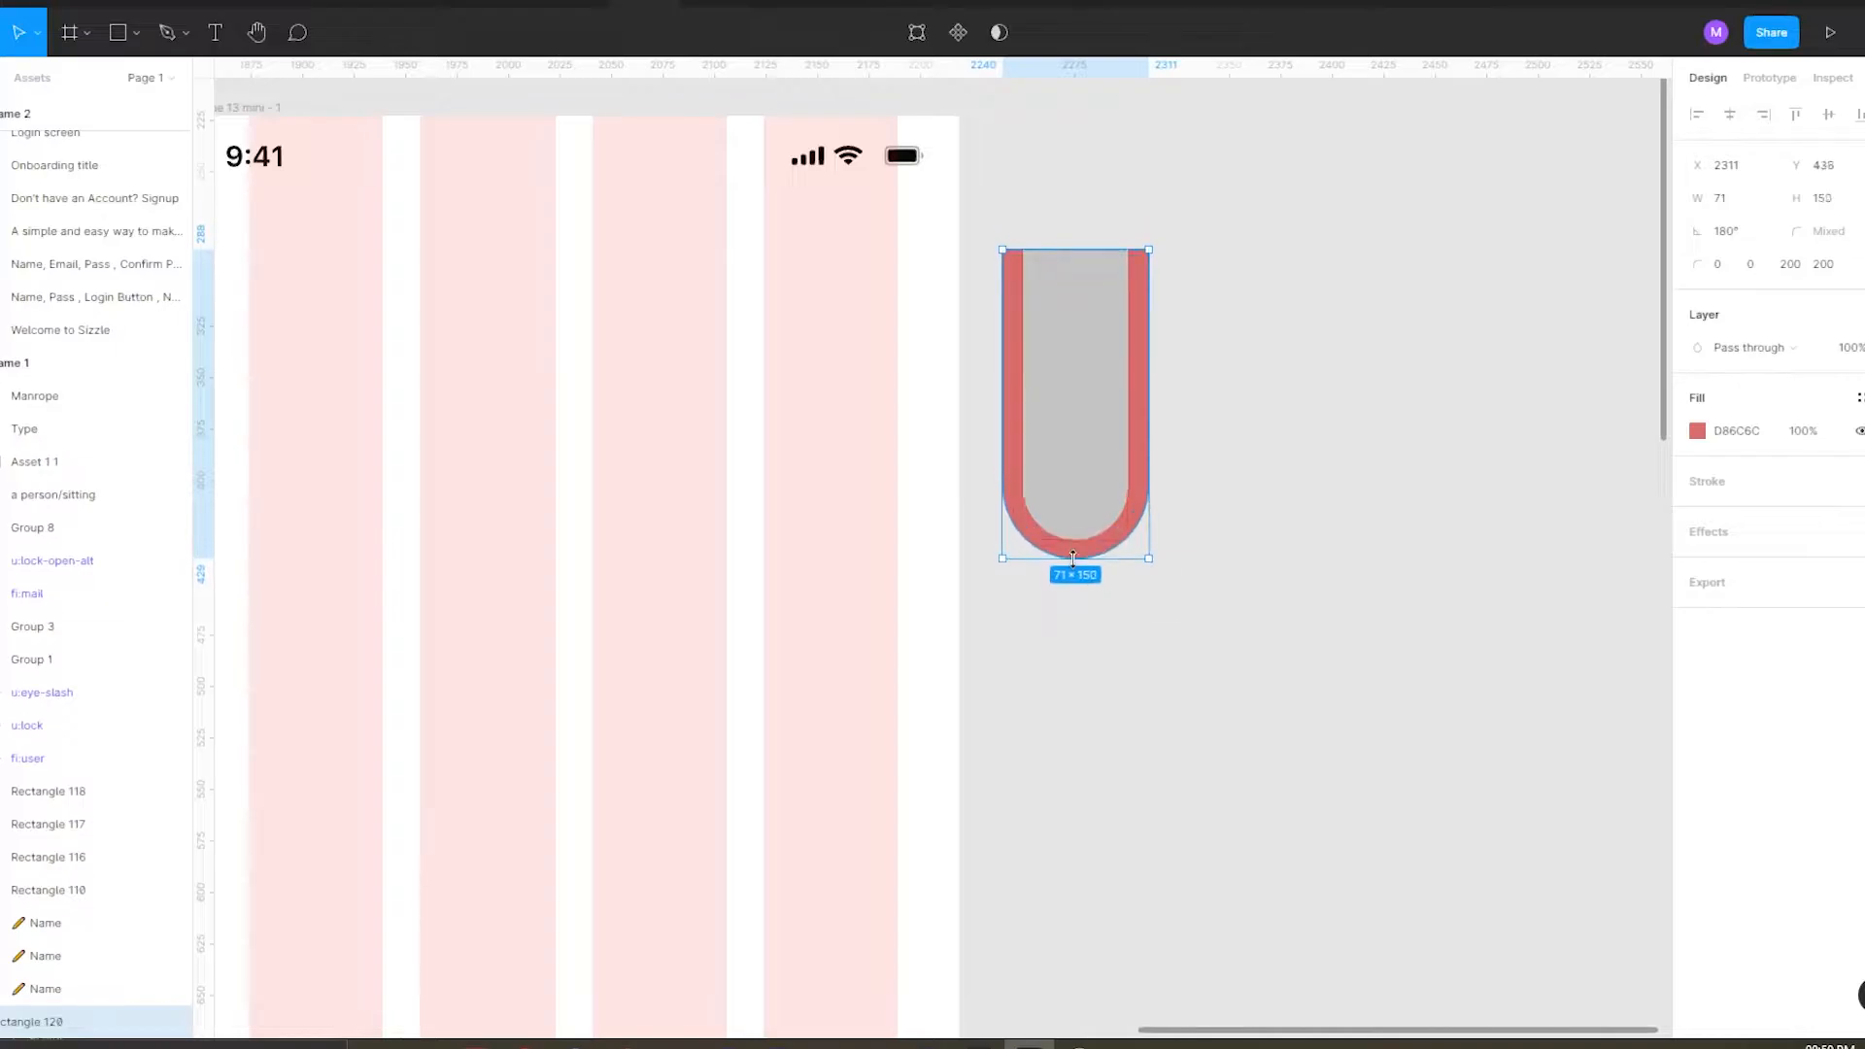
pyautogui.scroll(5, 1077, 553)
pyautogui.press('BackSpace')
pyautogui.write('1')
pyautogui.click(1578, 424)
# Move the red shape to the right of the grey one and replace its fill with a 1 px black inside stroke.
pyautogui.scroll(-5, 932, 616)
pyautogui.moveTo(1040, 396)
pyautogui.mouseDown()
pyautogui.moveTo(1224, 395)
pyautogui.moveTo(1203, 395)
pyautogui.mouseUp()
pyautogui.click(1863, 430)
pyautogui.click(1710, 458)
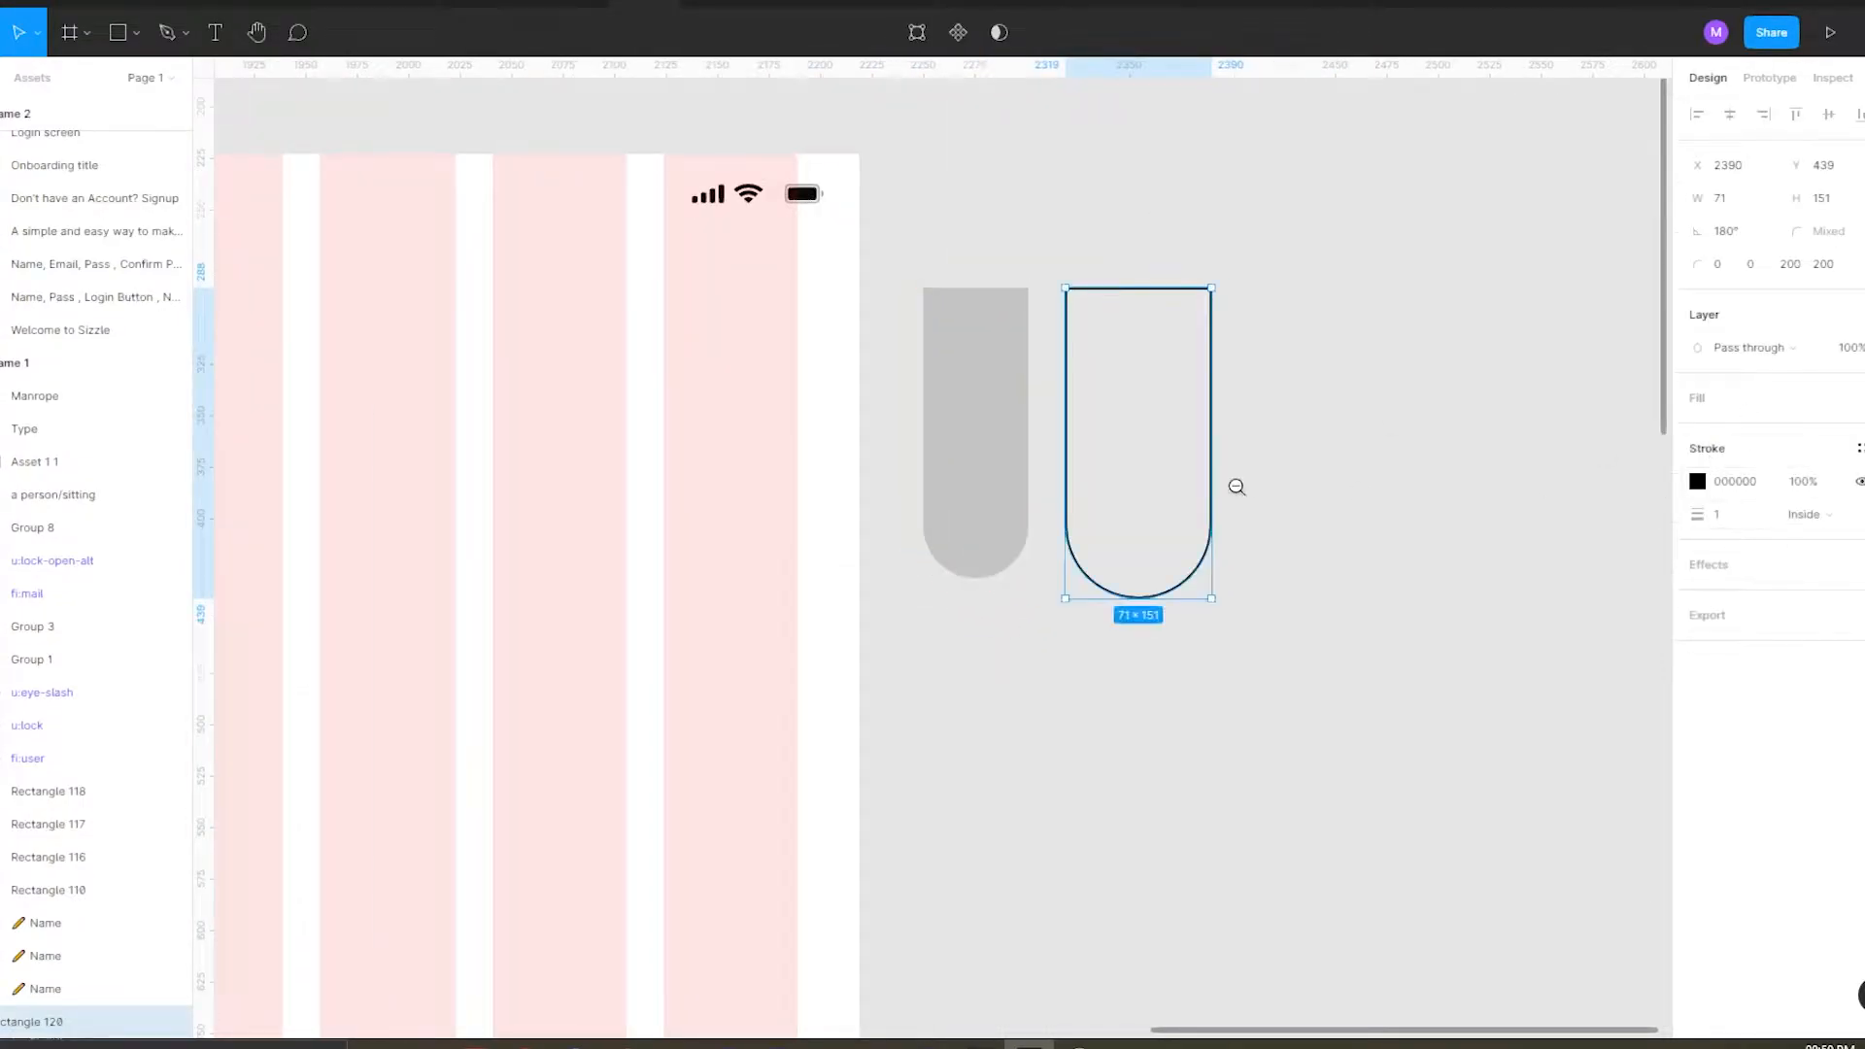
# Copy the three colour swatches from Frame 1 to the canvas beside the outlined shape.
pyautogui.scroll(-5, 1243, 489)
pyautogui.moveTo(321, 430); pyautogui.dragTo(372, 540)
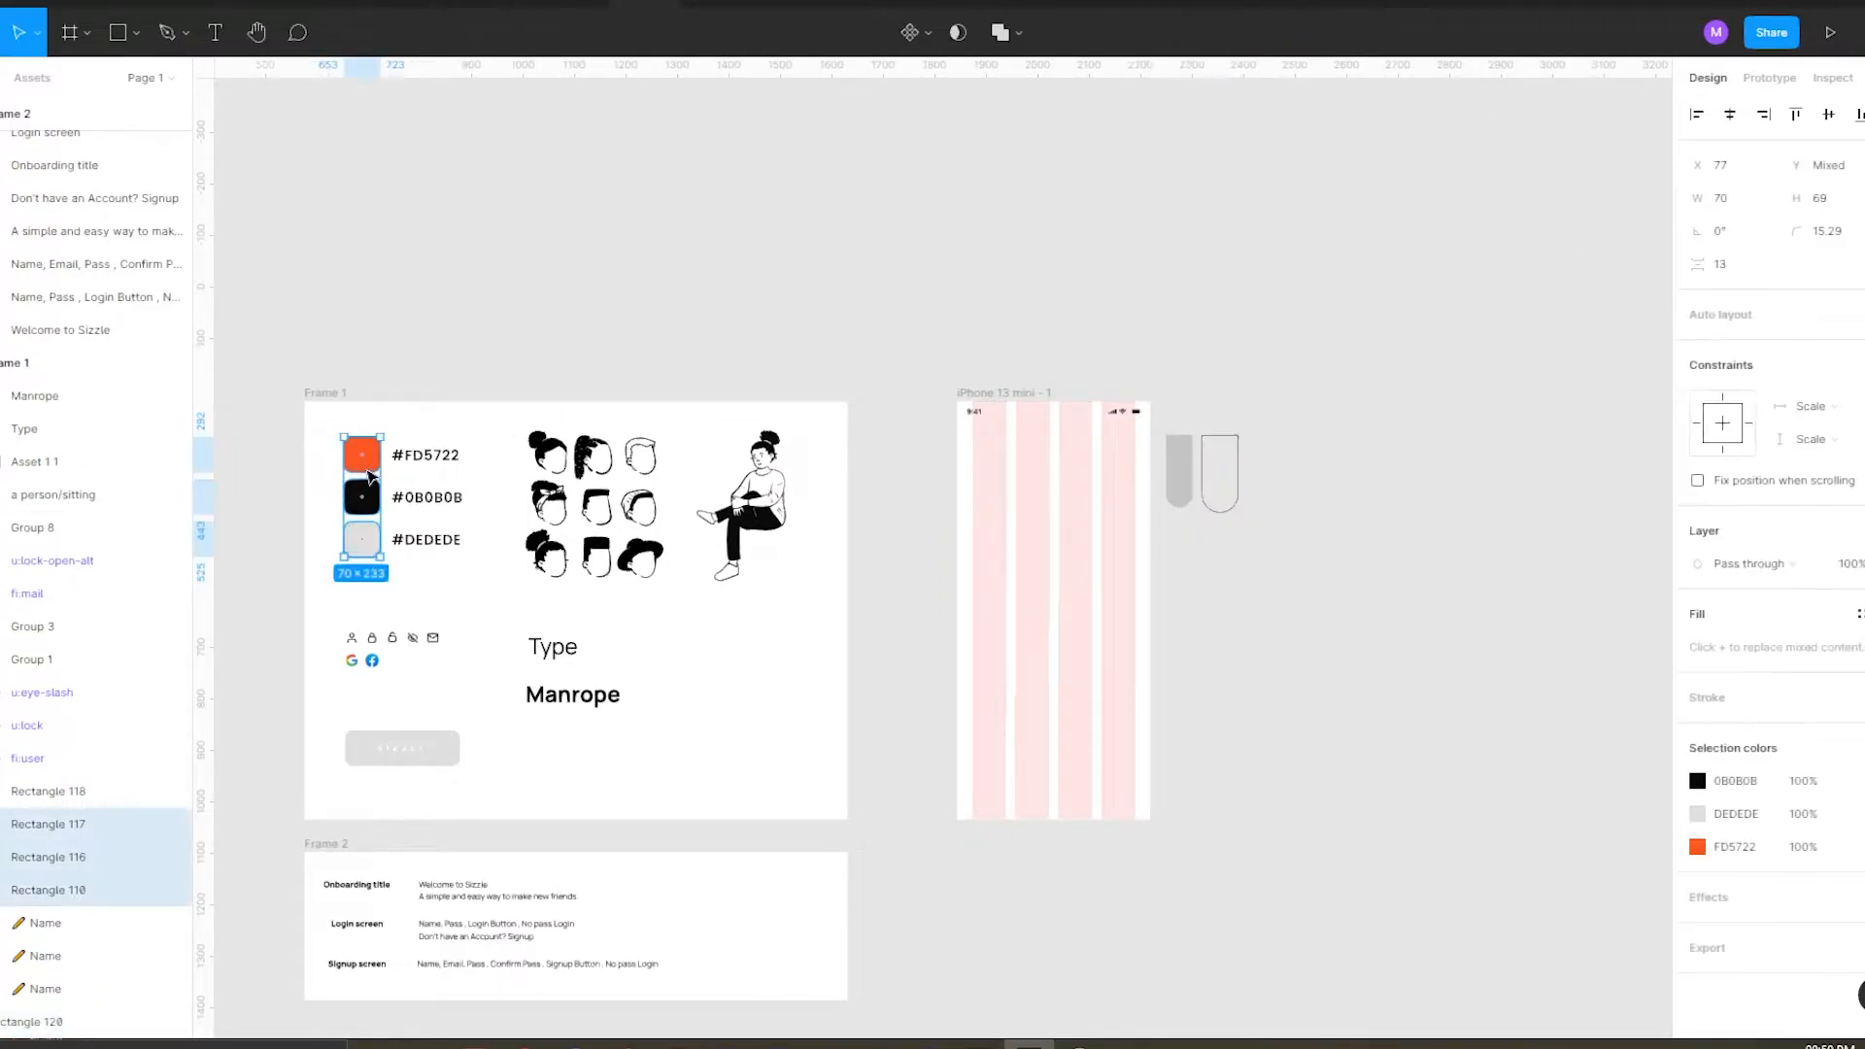
pyautogui.moveTo(370, 475); pyautogui.dragTo(1300, 466)
# Save the orange swatch's fill as a colour style named 1.
pyautogui.scroll(5, 1299, 467)
pyautogui.click(1024, 389)
pyautogui.click(1857, 365)
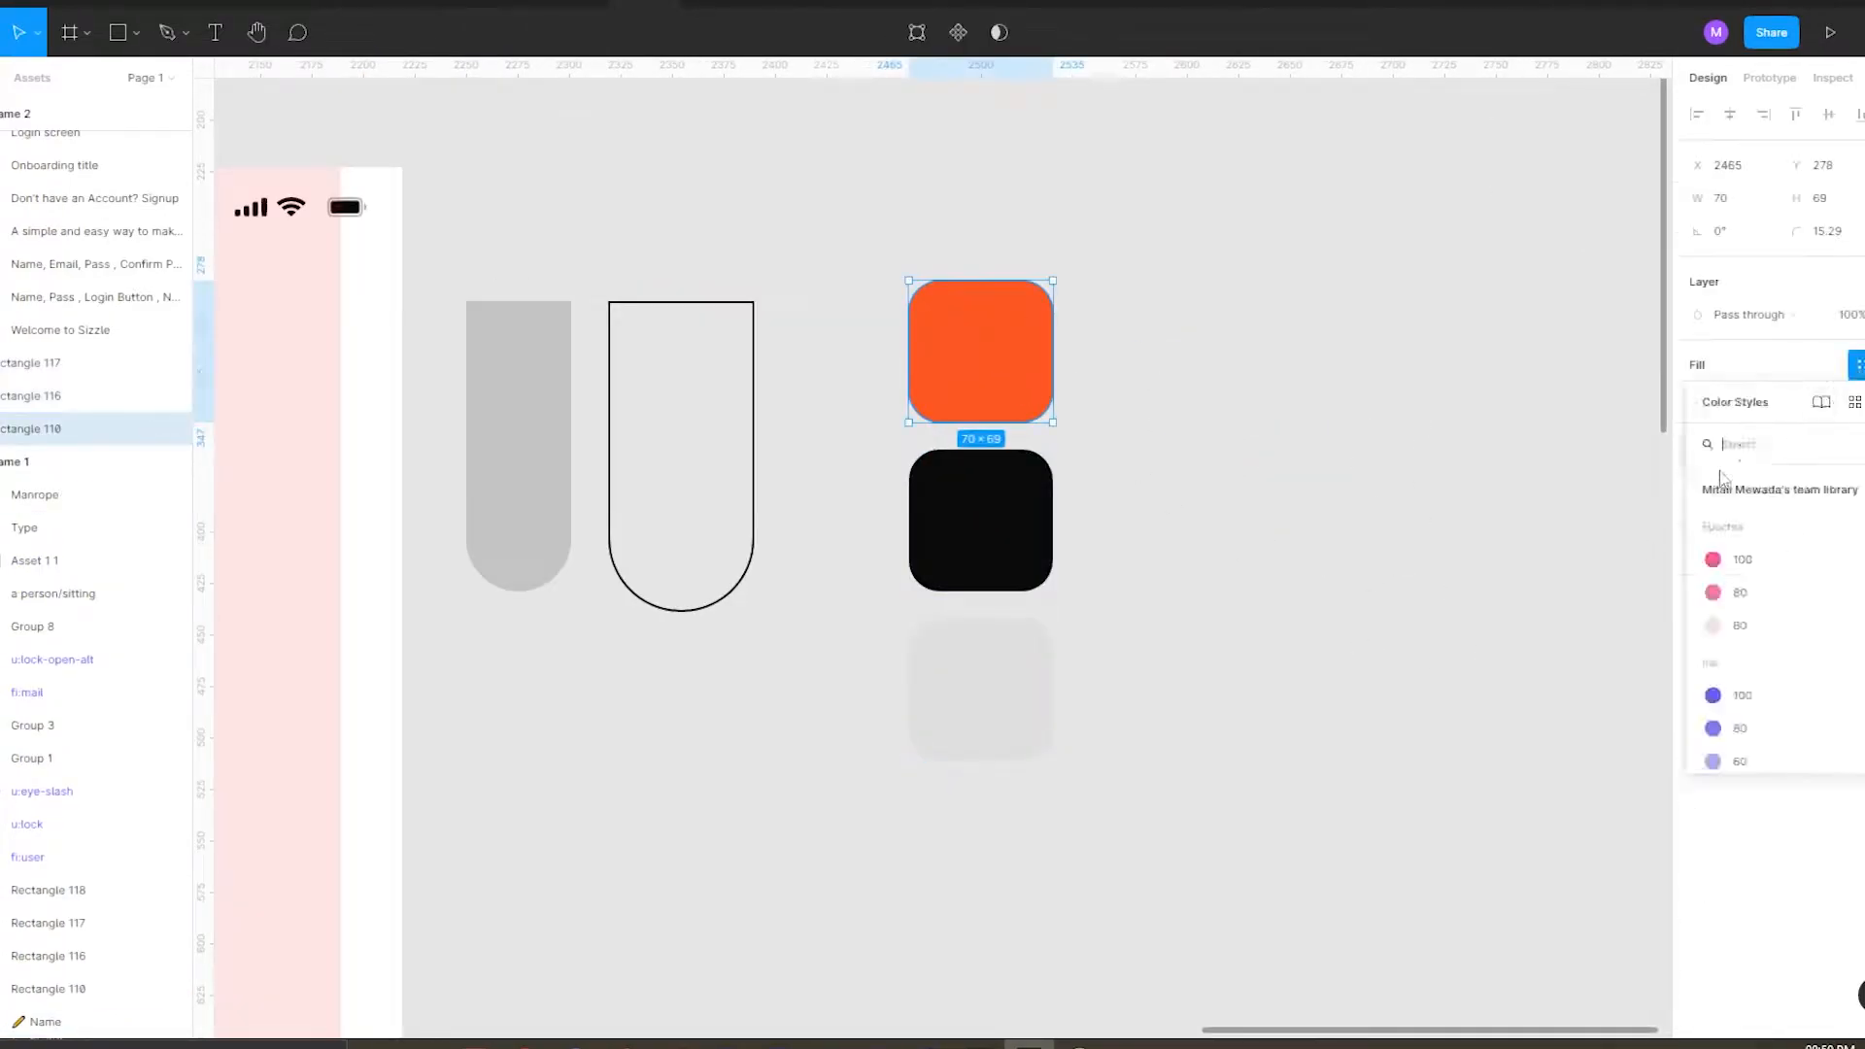
pyautogui.click(1863, 402)
pyautogui.write('1')
pyautogui.click(1067, 572)
# Save the black swatch's fill as a colour style named 2.
pyautogui.click(981, 520)
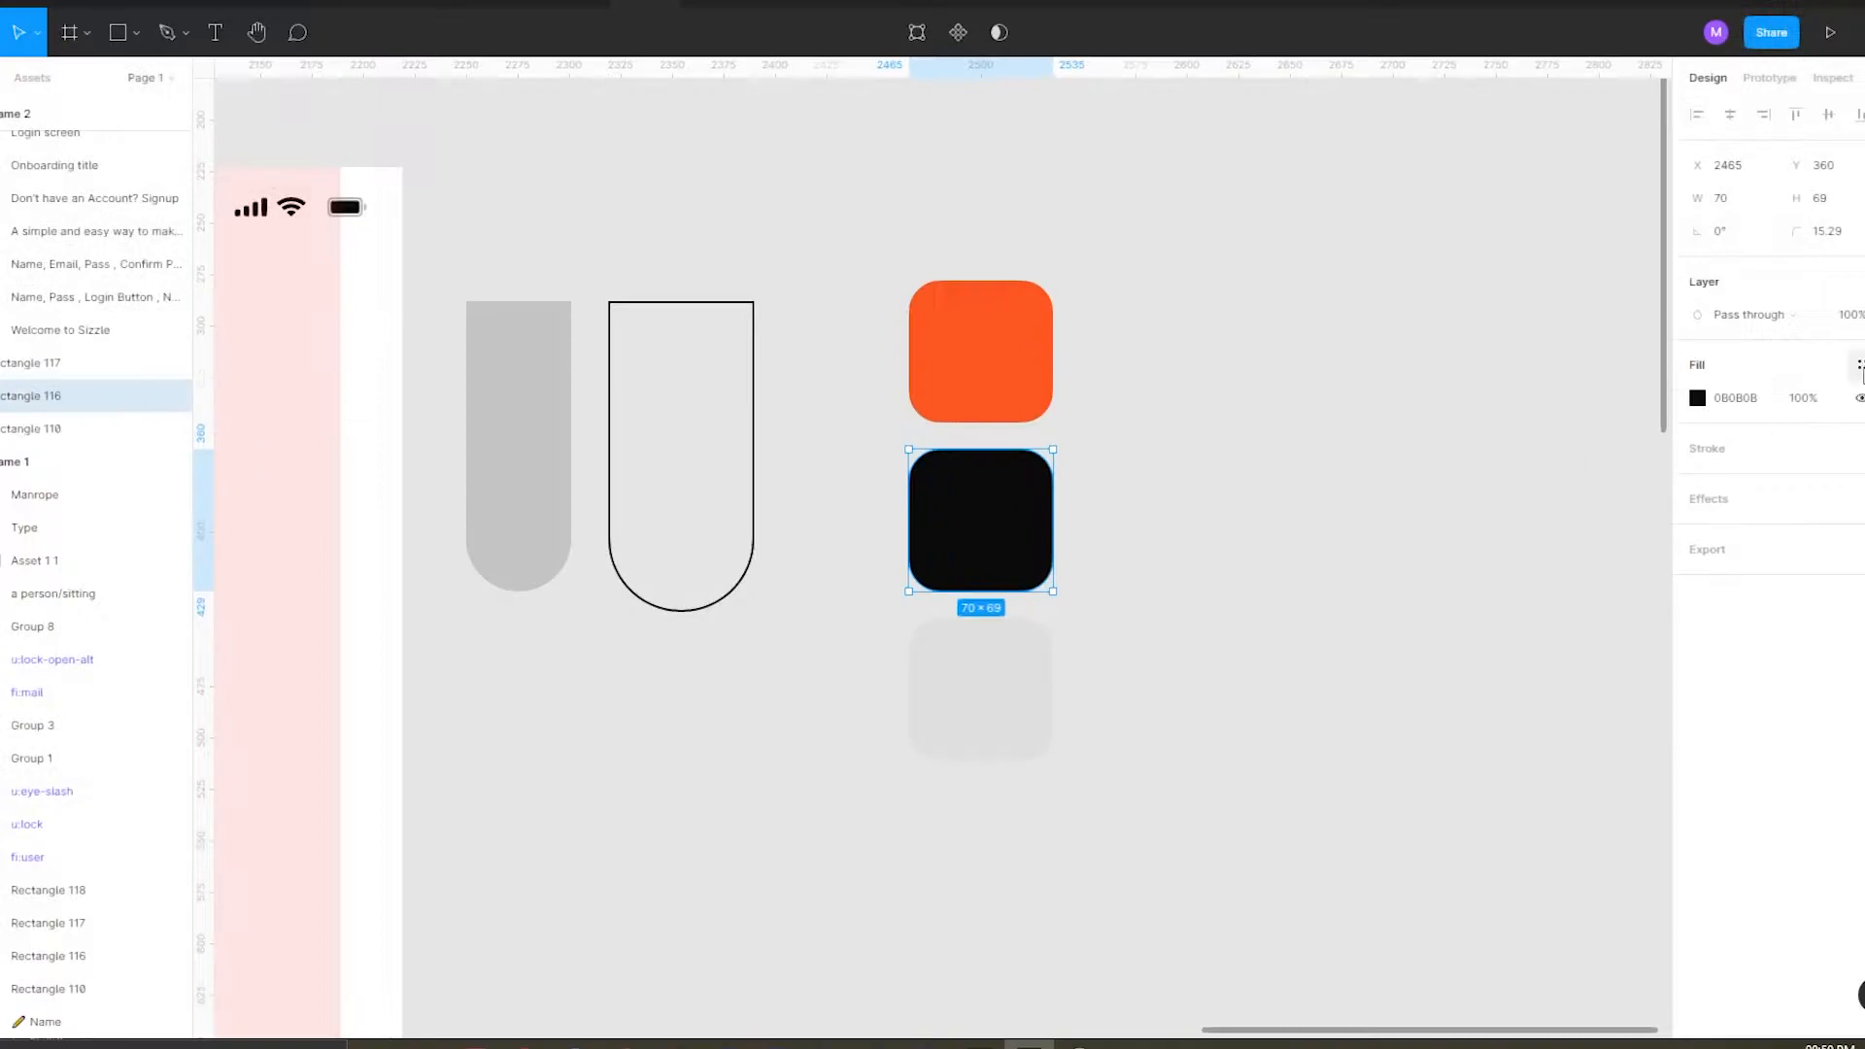
pyautogui.click(1857, 365)
pyautogui.click(1863, 402)
pyautogui.click(1076, 581)
# Save the light grey swatch's fill as a colour style named 3.
pyautogui.click(981, 689)
pyautogui.click(1857, 365)
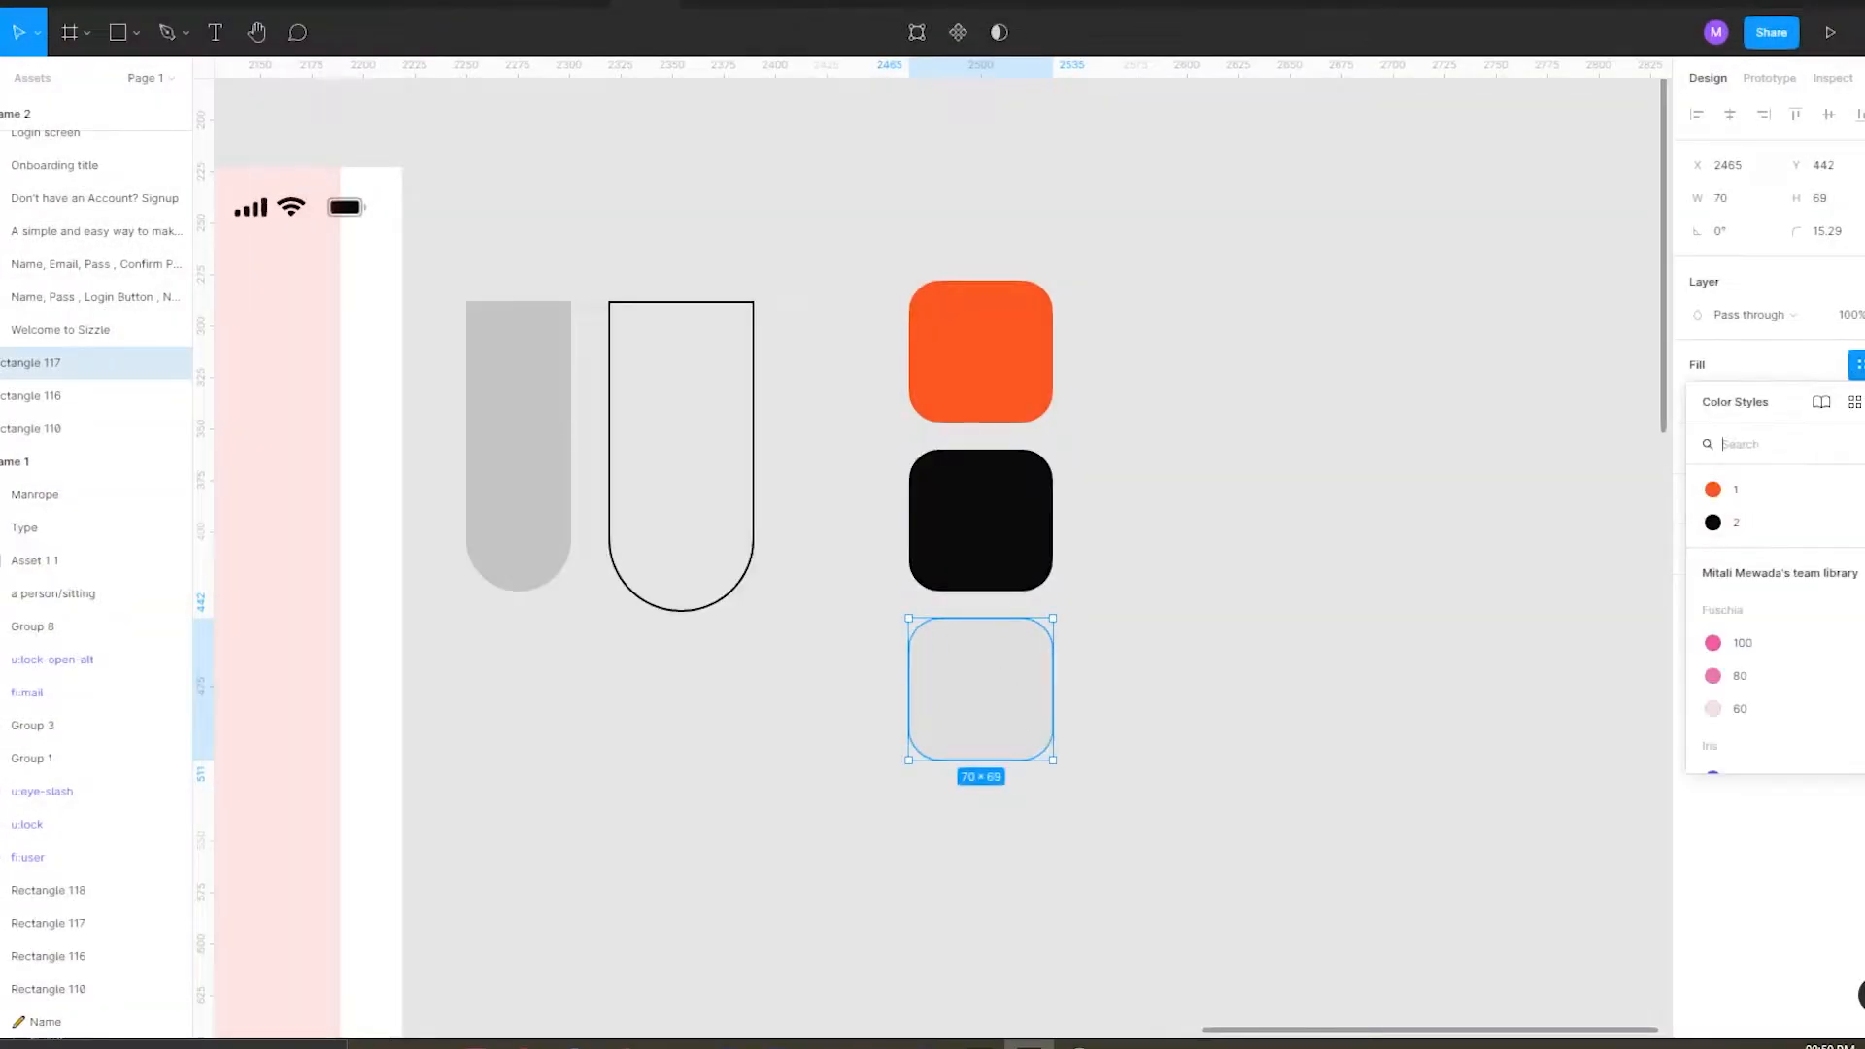
pyautogui.click(1863, 402)
pyautogui.write('3')
pyautogui.click(1067, 573)
# Delete the three copied swatches beside the outlined shape.
pyautogui.moveTo(898, 240); pyautogui.dragTo(1124, 705)
pyautogui.press('Delete')
pyautogui.scroll(-3, 1193, 617)
pyautogui.scroll(3, 885, 529)
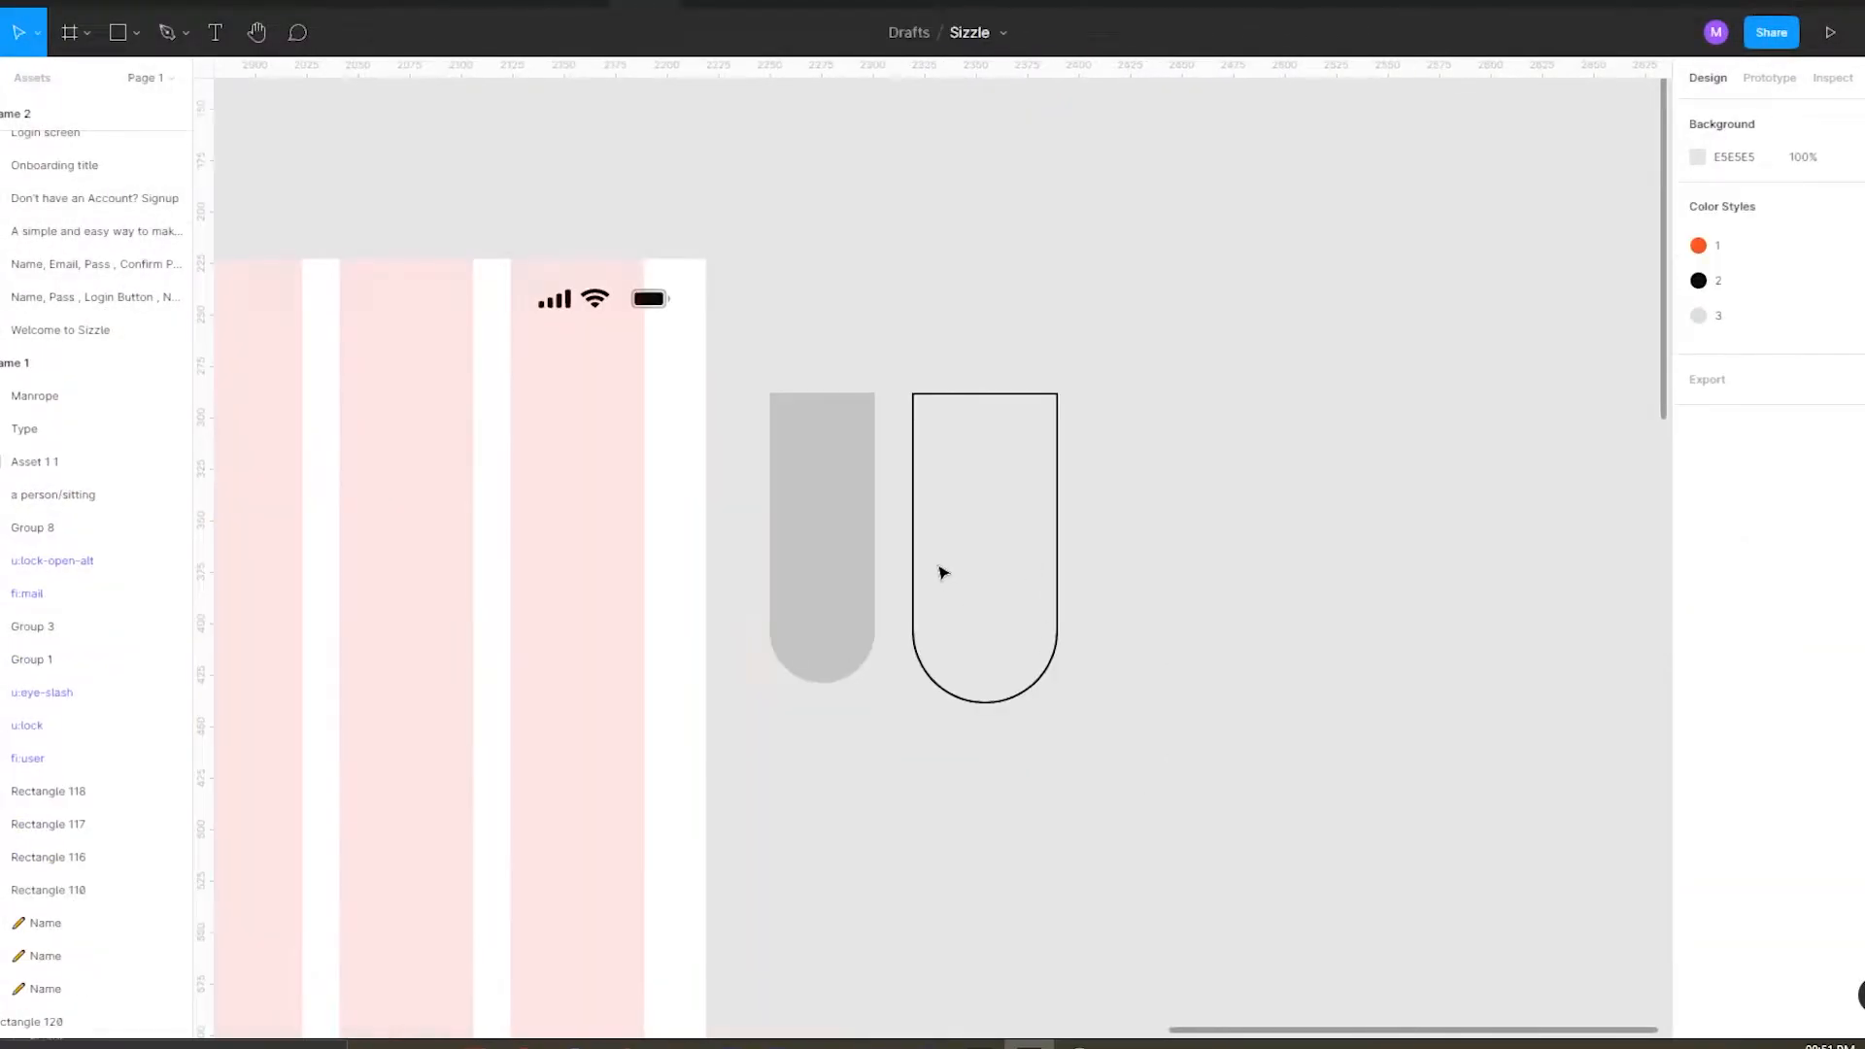
# Set the outlined shape's stroke colour to 0B0B0B.
pyautogui.click(1057, 573)
pyautogui.click(1394, 488)
pyautogui.click(972, 456)
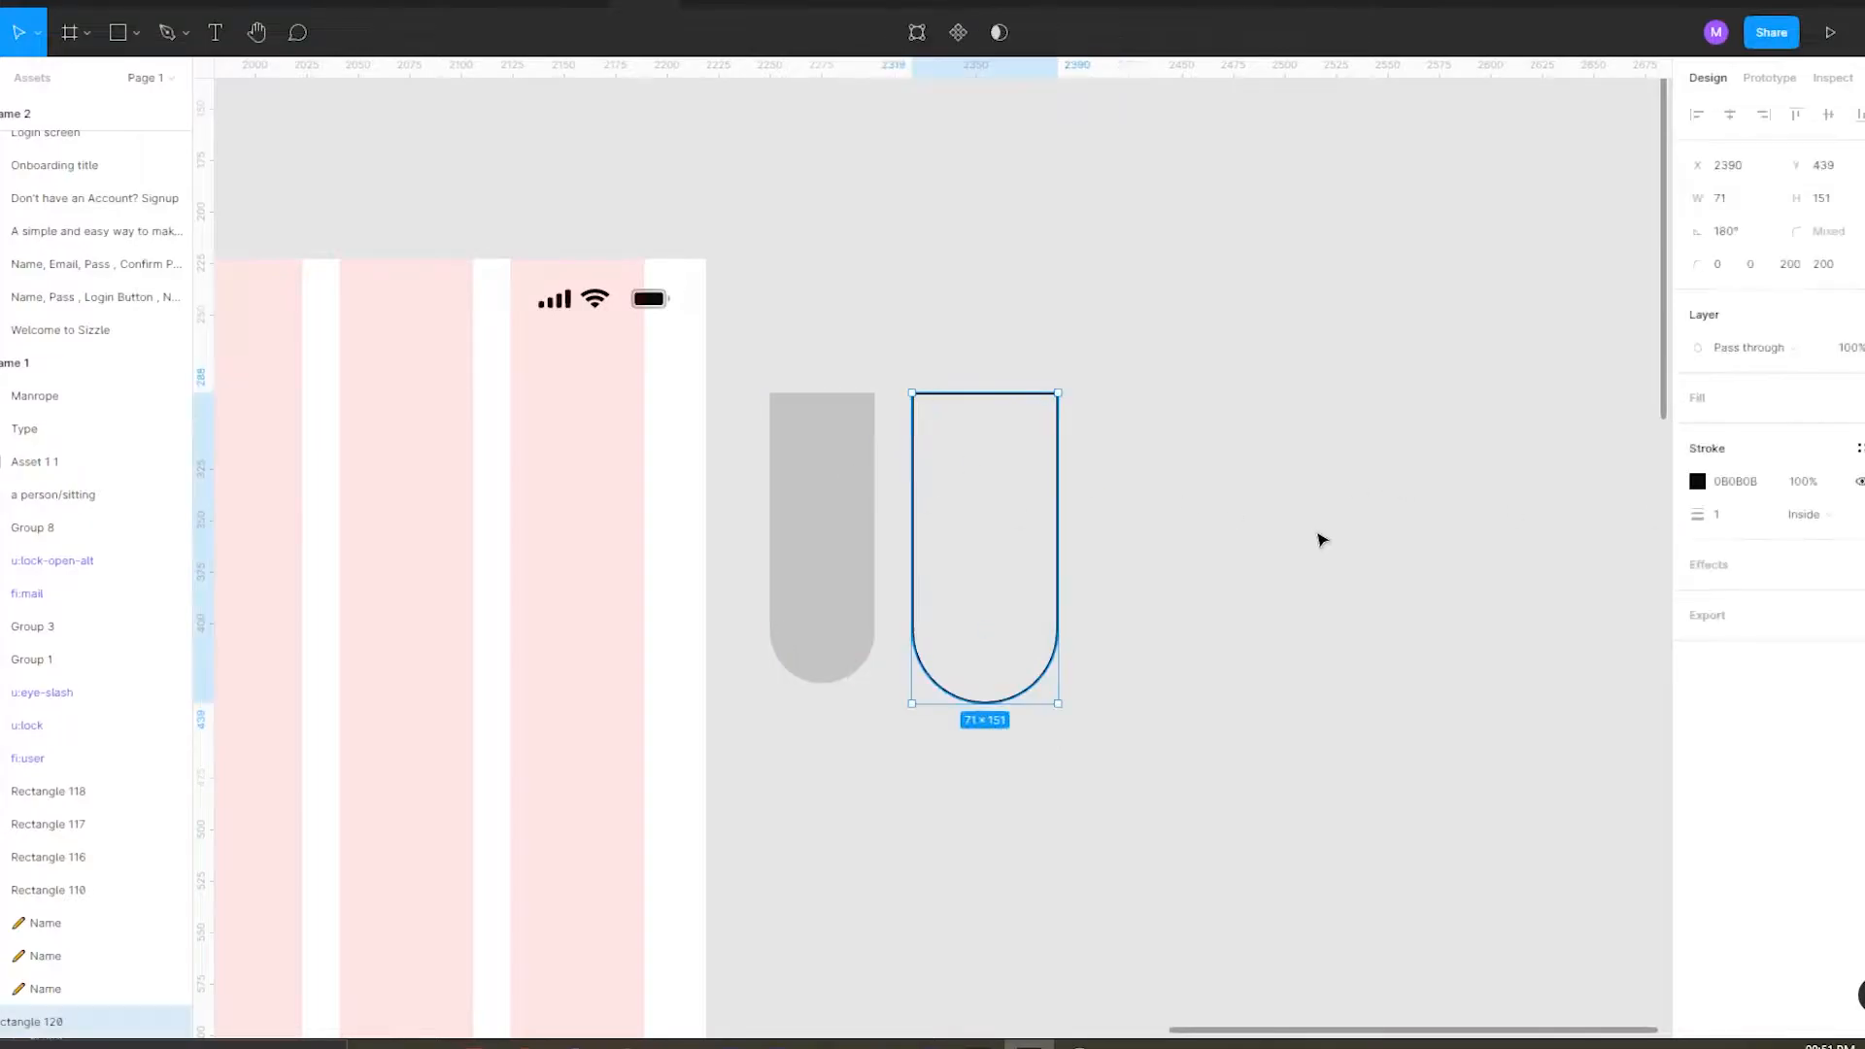
# Apply colour style 1 to the grey shape's fill.
pyautogui.click(822, 534)
pyautogui.click(1857, 397)
pyautogui.click(1724, 523)
# Place the orange shape inside the outlined shape and align their top edges.
pyautogui.moveTo(783, 570); pyautogui.dragTo(946, 580)
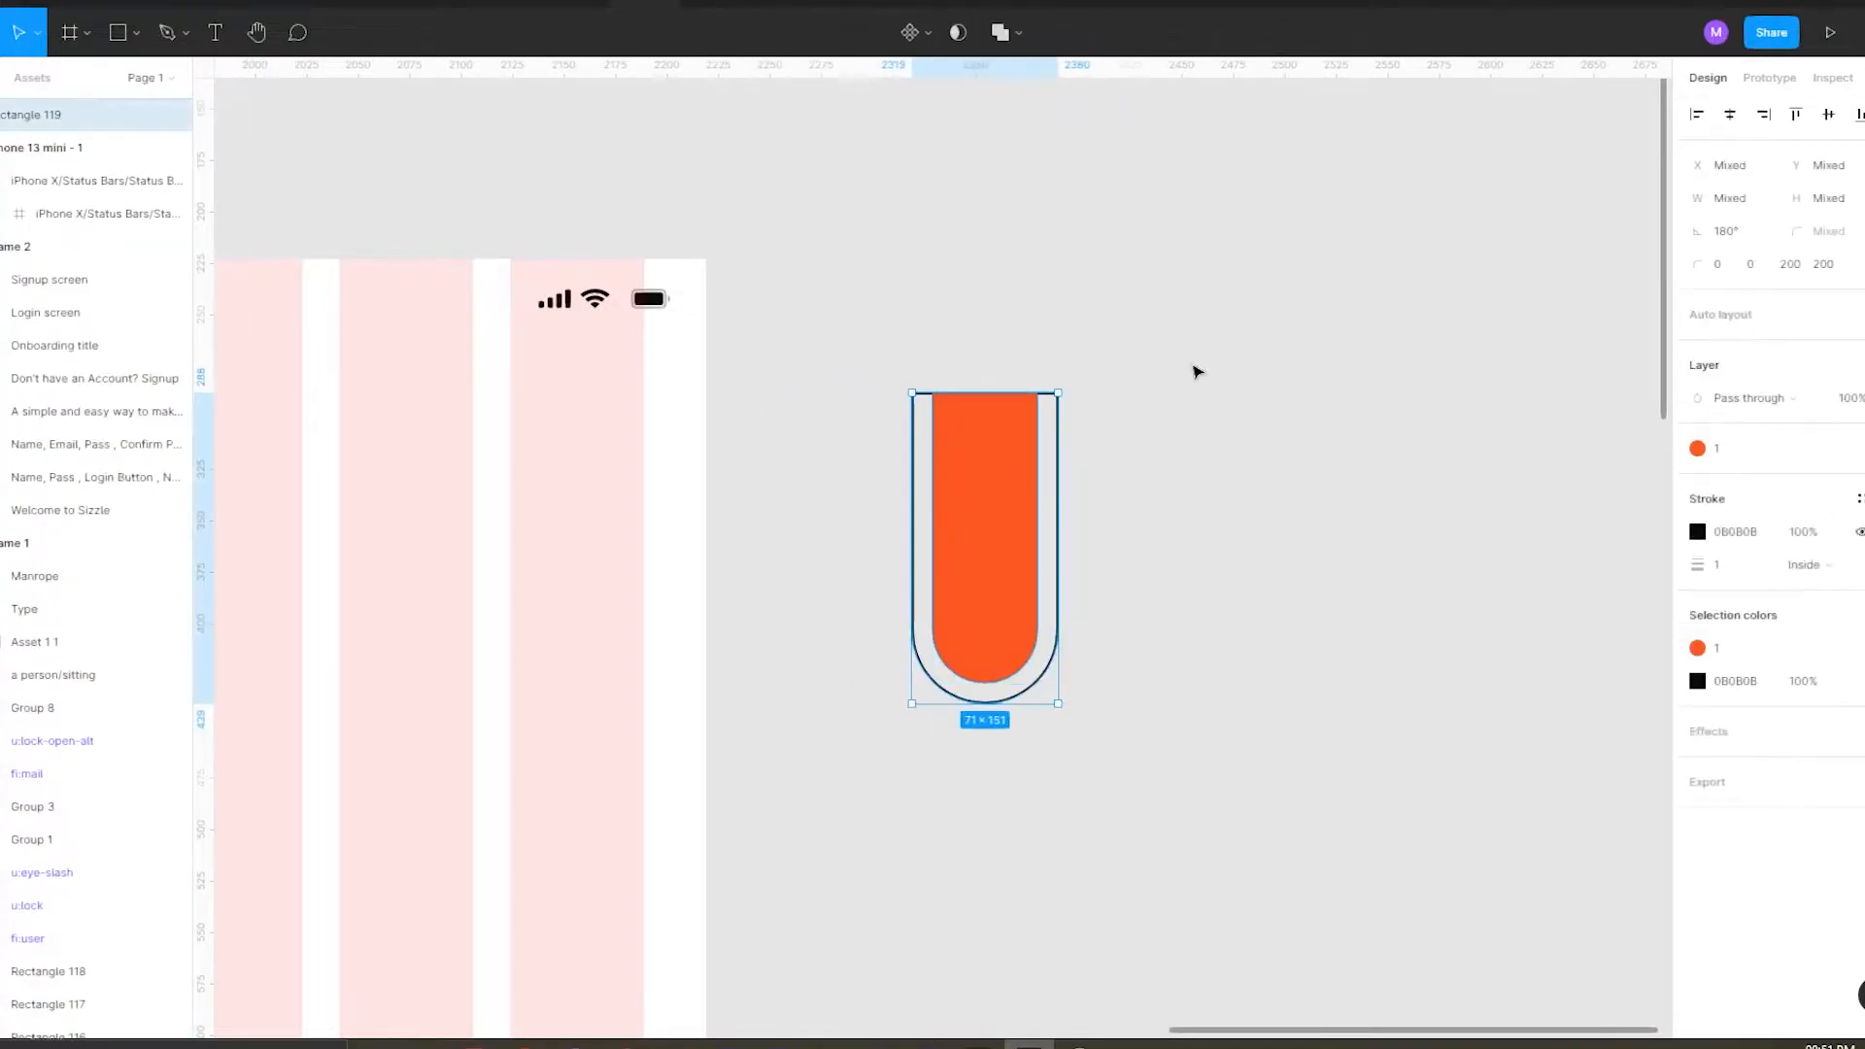
pyautogui.moveTo(908, 375); pyautogui.dragTo(1058, 582)
pyautogui.click(1796, 115)
pyautogui.click(1311, 301)
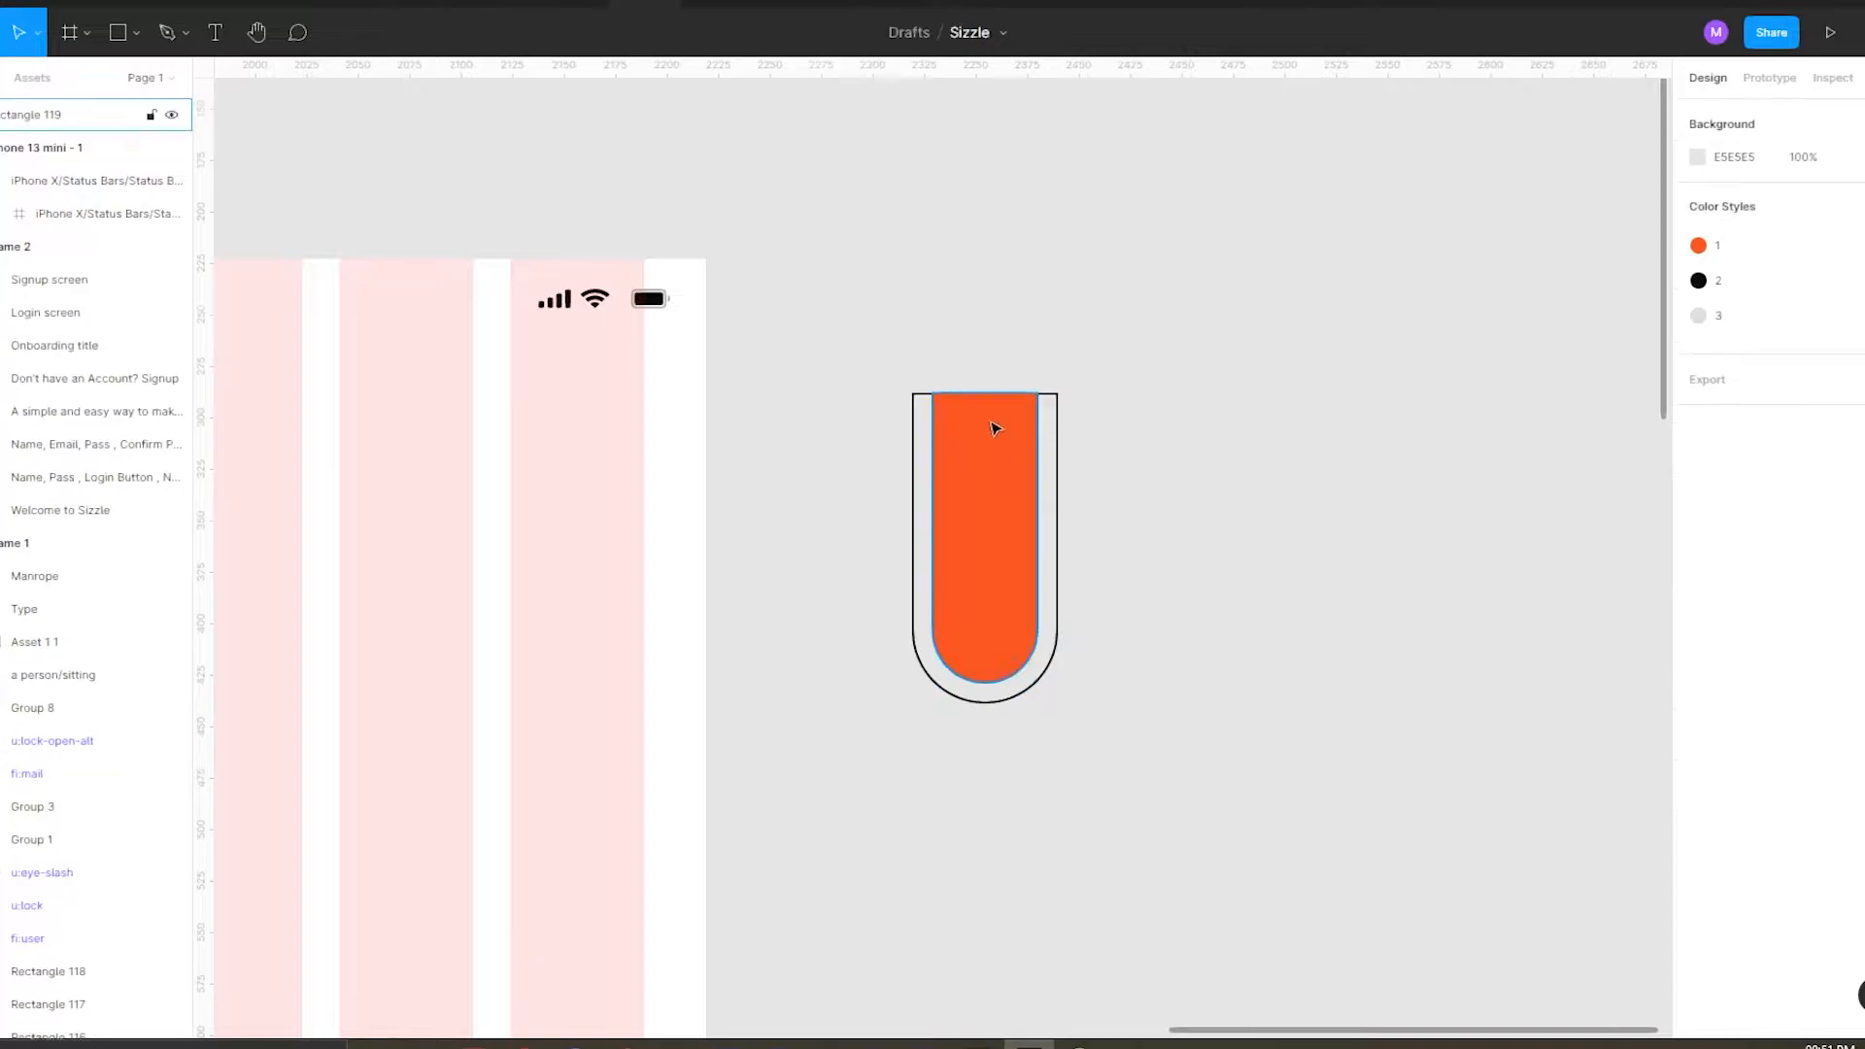
# Duplicate the orange shape together with its outline, placing the copy to the right of the original pair.
pyautogui.moveTo(1071, 331); pyautogui.dragTo(937, 582)
pyautogui.scroll(-3, 1283, 383)
pyautogui.scroll(3, 814, 452)
pyautogui.scroll(-3, 1016, 409)
pyautogui.moveTo(1234, 433); pyautogui.dragTo(1344, 433)
# Move the original orange shape and outline into the phone frame, below the status bar over the fourth column.
pyautogui.click(1220, 433)
pyautogui.moveTo(1220, 434); pyautogui.dragTo(1046, 439)
pyautogui.scroll(5, 1039, 447)
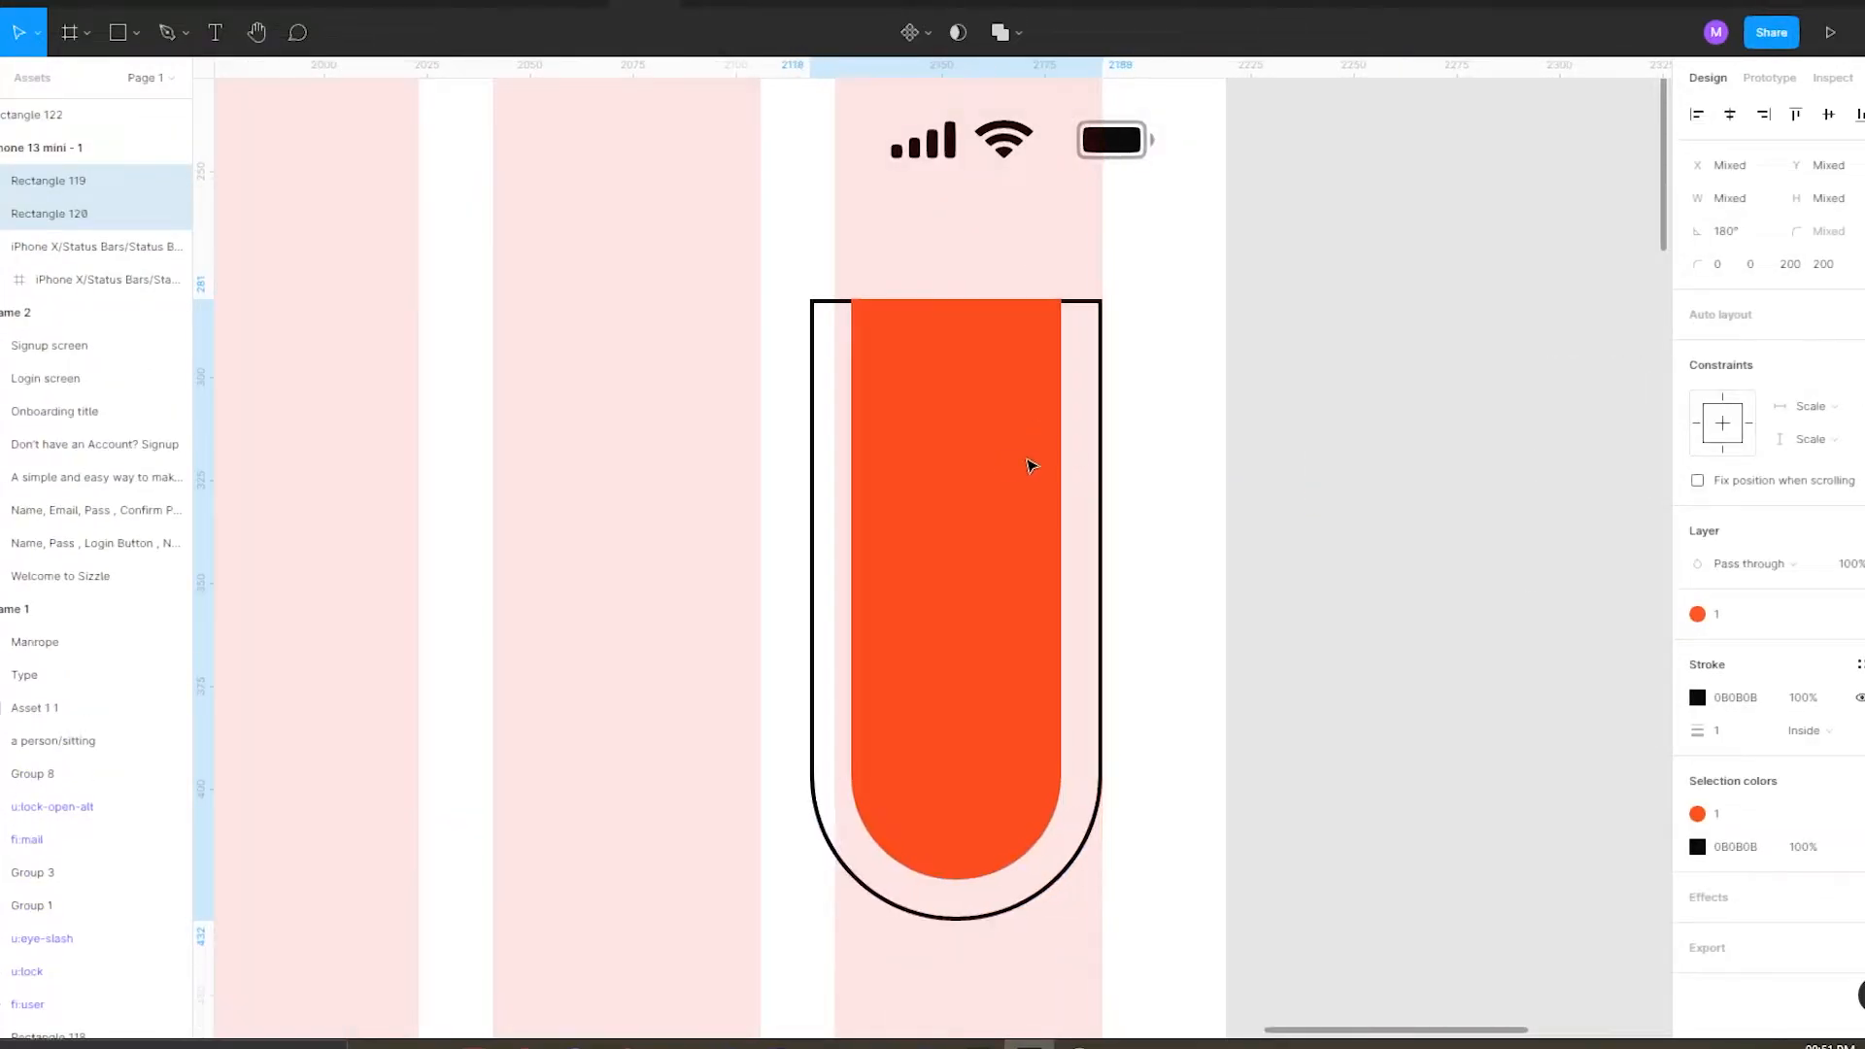
pyautogui.scroll(-3, 990, 430)
pyautogui.scroll(-3, 1032, 550)
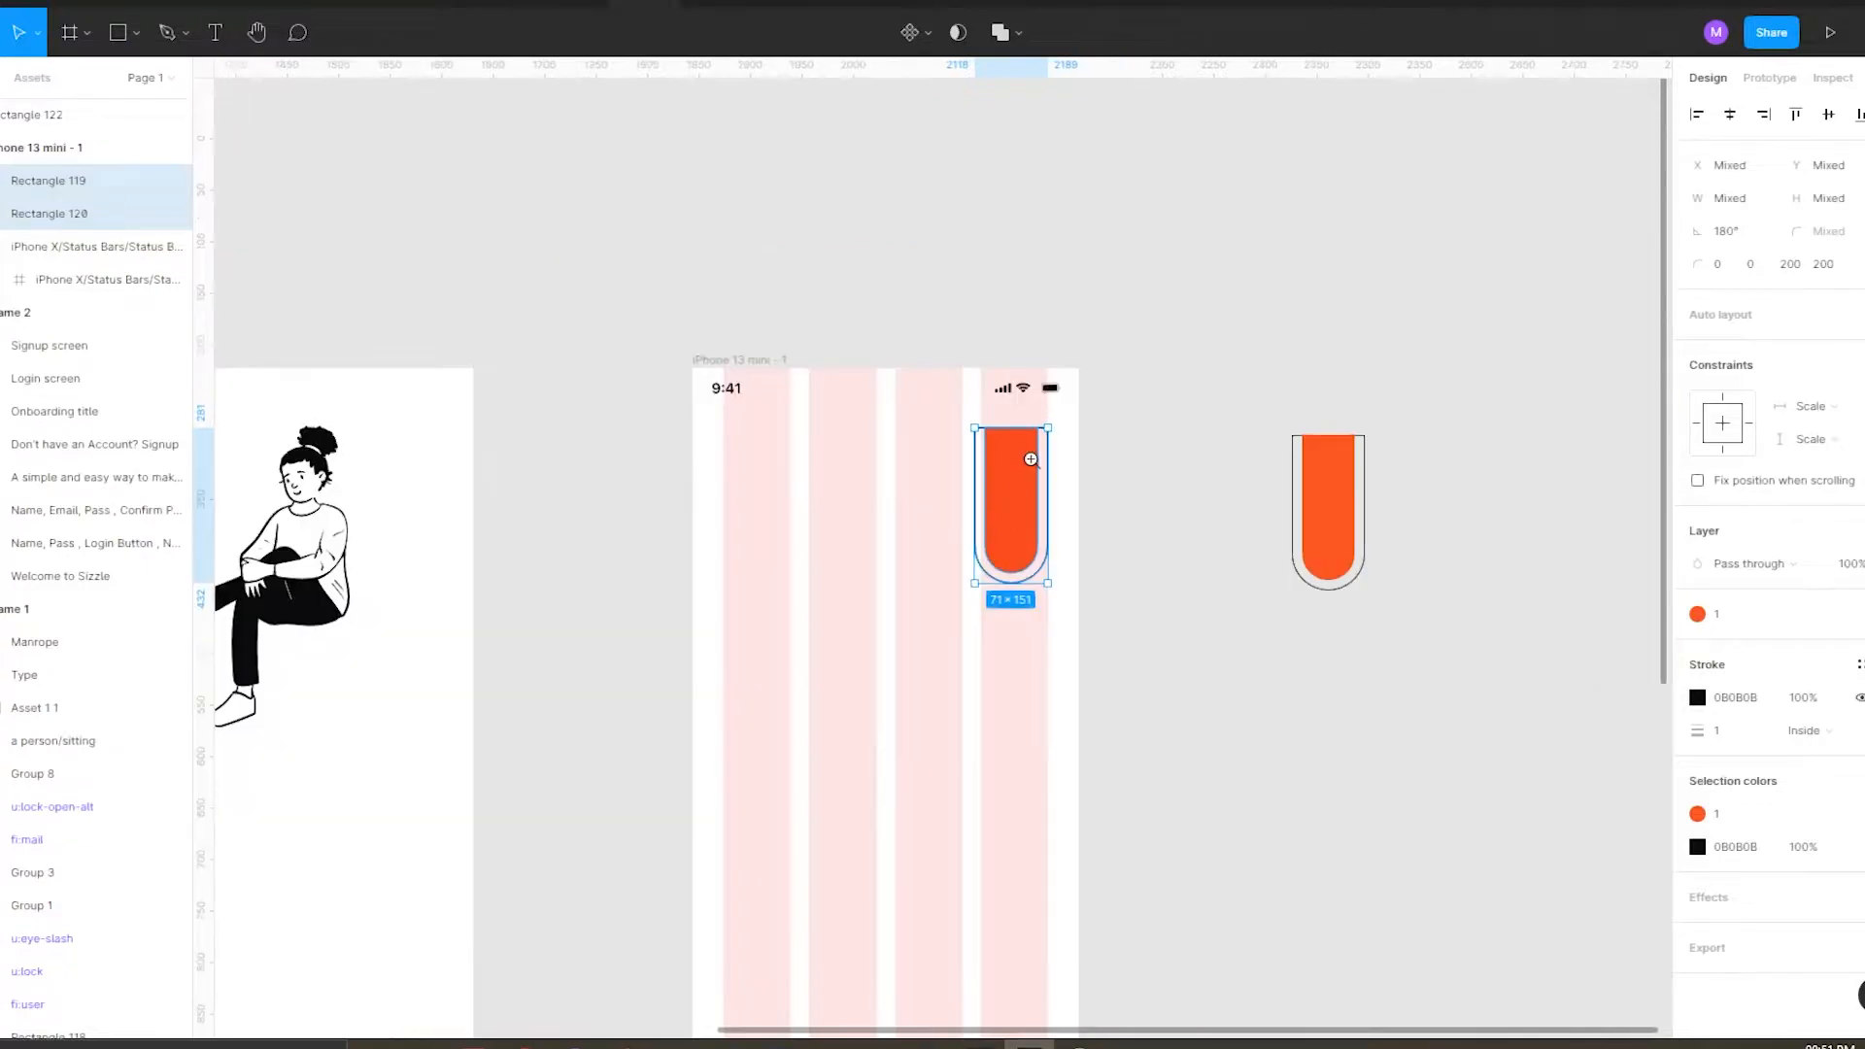
# Nudge the orange shape and its outline until the outline's left edge lines up with the fourth grid column.
pyautogui.scroll(3, 1178, 366)
pyautogui.press('Right')
pyautogui.press('Right')
pyautogui.press('Right')
pyautogui.press('Right')
pyautogui.press('Right')
pyautogui.press('Right')
pyautogui.press('Up')
pyautogui.press('Up')
pyautogui.press('Up')
pyautogui.press('Up')
pyautogui.press('Up')
pyautogui.press('Up')
pyautogui.press('Up')
pyautogui.press('Up')
pyautogui.press('Up')
pyautogui.press('Up')
pyautogui.press('Up')
pyautogui.press('Up')
pyautogui.press('Up')
pyautogui.press('Up')
pyautogui.press('Up')
pyautogui.press('Up')
pyautogui.press('Up')
pyautogui.press('Up')
pyautogui.press('Up')
pyautogui.press('Up')
pyautogui.press('Down')
pyautogui.press('Down')
pyautogui.press('Down')
pyautogui.press('Down')
pyautogui.press('Down')
pyautogui.press('Down')
pyautogui.press('Down')
pyautogui.press('Down')
pyautogui.press('Down')
pyautogui.press('Down')
pyautogui.press('Down')
pyautogui.press('Down')
pyautogui.press('Down')
pyautogui.press('Down')
pyautogui.press('Down')
pyautogui.press('Down')
pyautogui.press('Down')
pyautogui.press('Down')
pyautogui.press('Down')
pyautogui.scroll(-3, 934, 307)
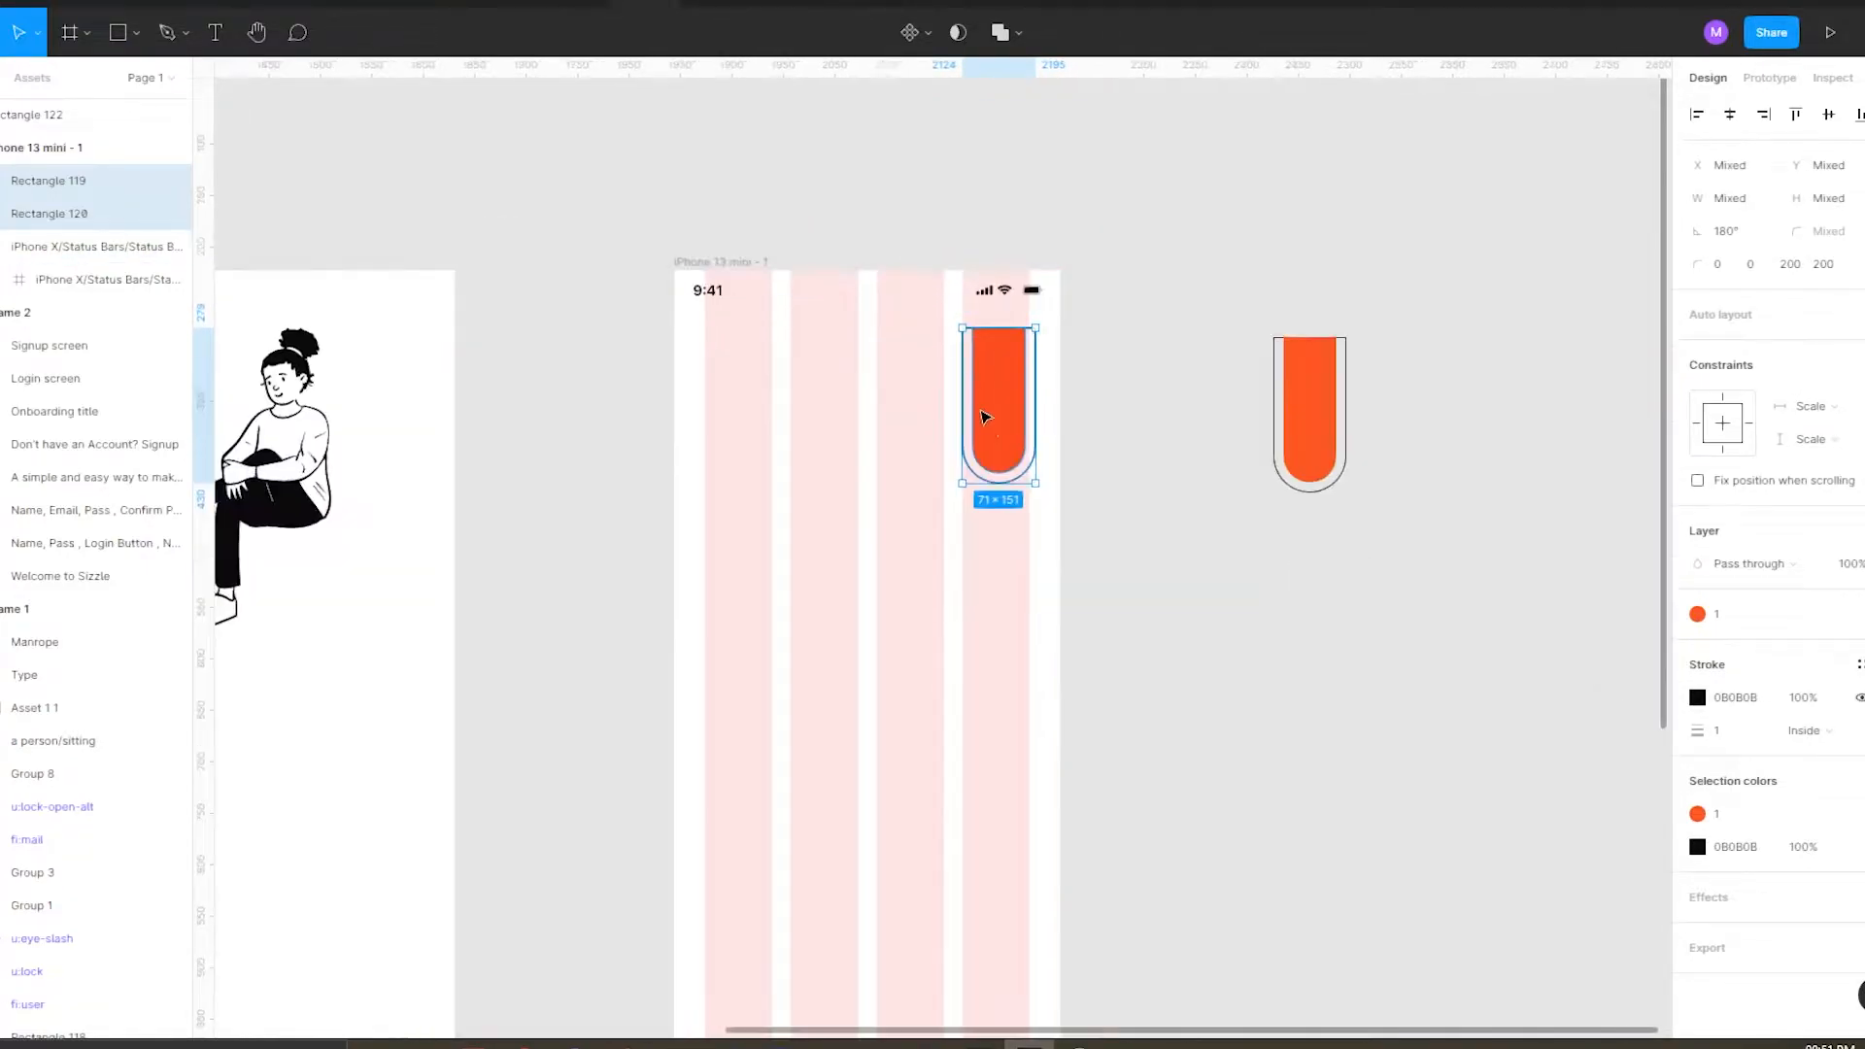
# Move the orange shape and its outline up to the phone frame's top edge, over the status bar.
pyautogui.scroll(3, 1001, 308)
pyautogui.moveTo(1000, 349); pyautogui.dragTo(1001, 222)
pyautogui.hotkey('ctrl', 'z')
pyautogui.click(974, 429)
pyautogui.click(1070, 354)
pyautogui.moveTo(1012, 348); pyautogui.dragTo(992, 212)
pyautogui.click(993, 205)
# Send the orange shape and its outline to the back, behind the status bar.
pyautogui.click(1035, 328)
pyautogui.hotkey('ctrl', 'shift', '[')
pyautogui.click(1070, 321)
pyautogui.hotkey('ctrl', 'shift', '[')
pyautogui.click(1090, 316)
pyautogui.scroll(-5, 1001, 286)
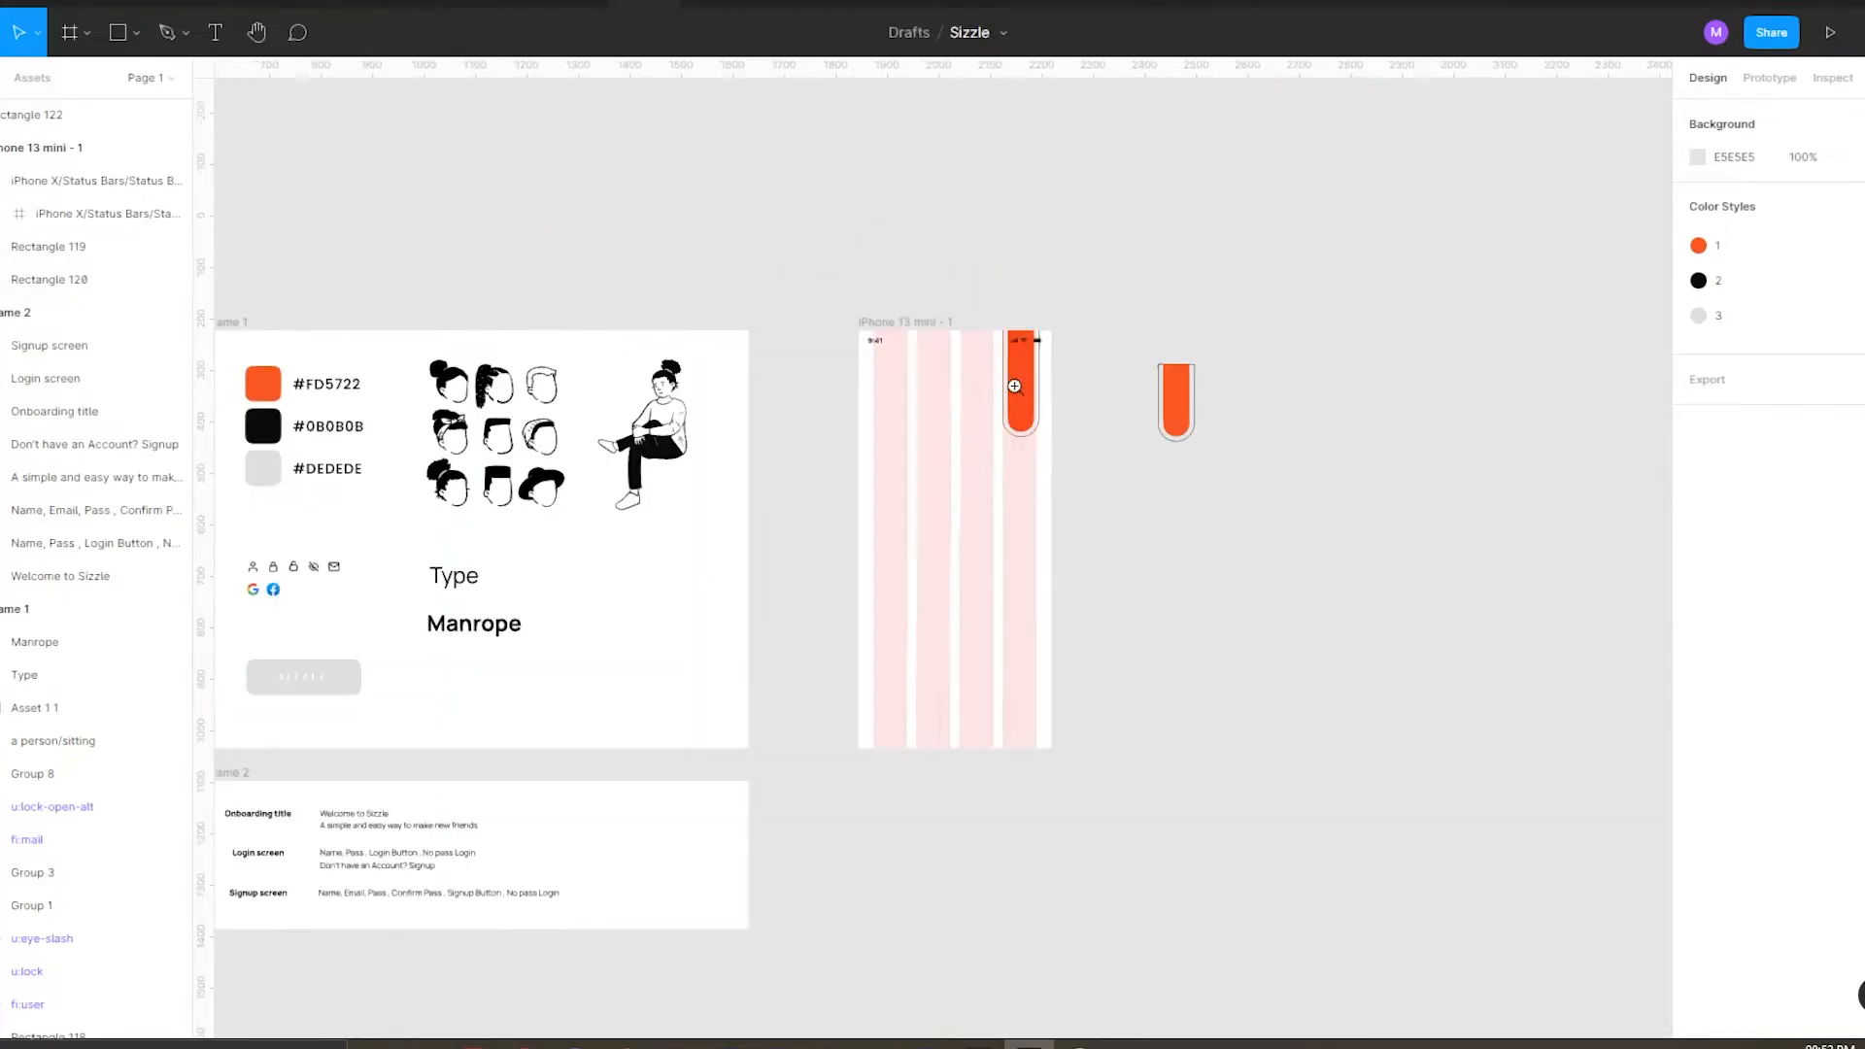
# Shift the orange shape and its outline further up so they extend past the phone frame's top edge.
pyautogui.scroll(4, 1015, 398)
pyautogui.click(1022, 388)
pyautogui.keyDown('shift'); pyautogui.click(1023, 388); pyautogui.keyUp('shift')
pyautogui.hotkey('shift', 'Up')
pyautogui.hotkey('shift', 'Up')
# Rotate the copied orange shape and outline beside the phone frame to -90°, with the rounded end facing right.
pyautogui.moveTo(1184, 329); pyautogui.dragTo(1364, 383)
pyautogui.moveTo(1381, 336); pyautogui.dragTo(1251, 403)
pyautogui.click(1249, 479)
# Enlarge the rotated orange shape to about 108 × 243 px.
pyautogui.click(1344, 412)
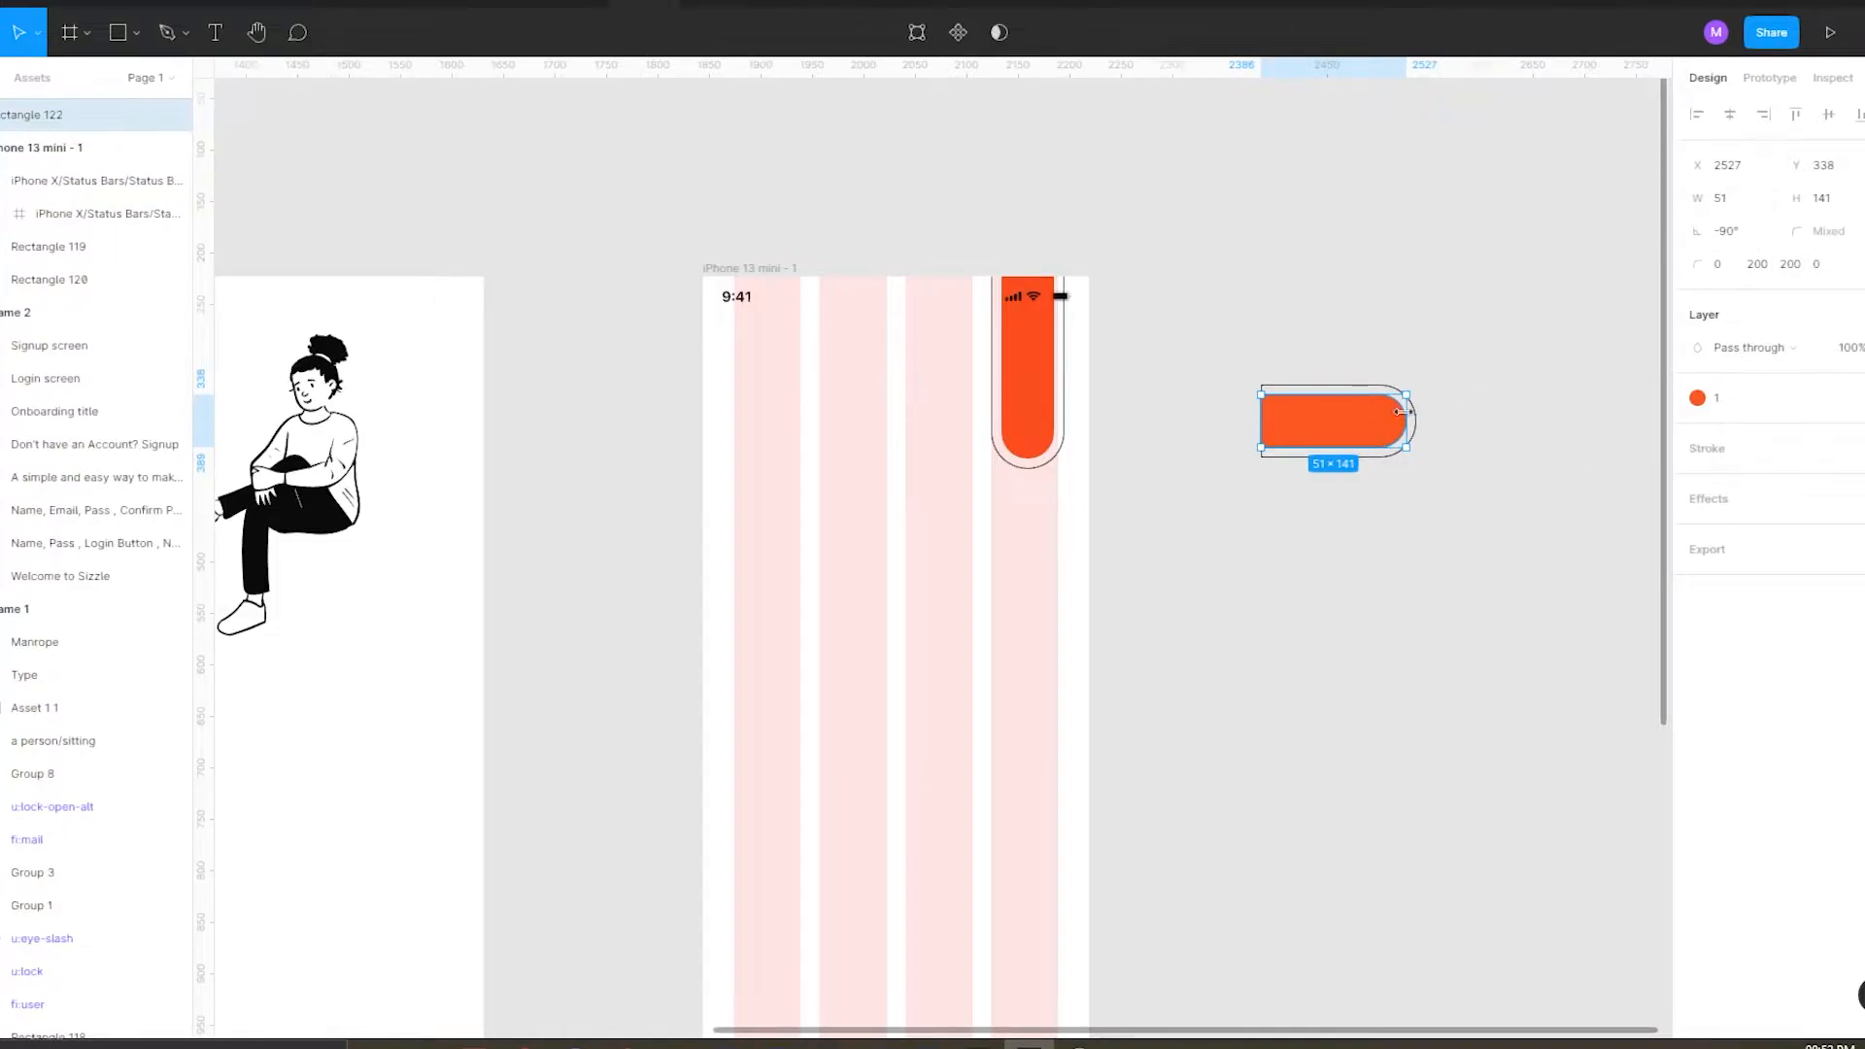
pyautogui.moveTo(1331, 449); pyautogui.dragTo(1336, 503)
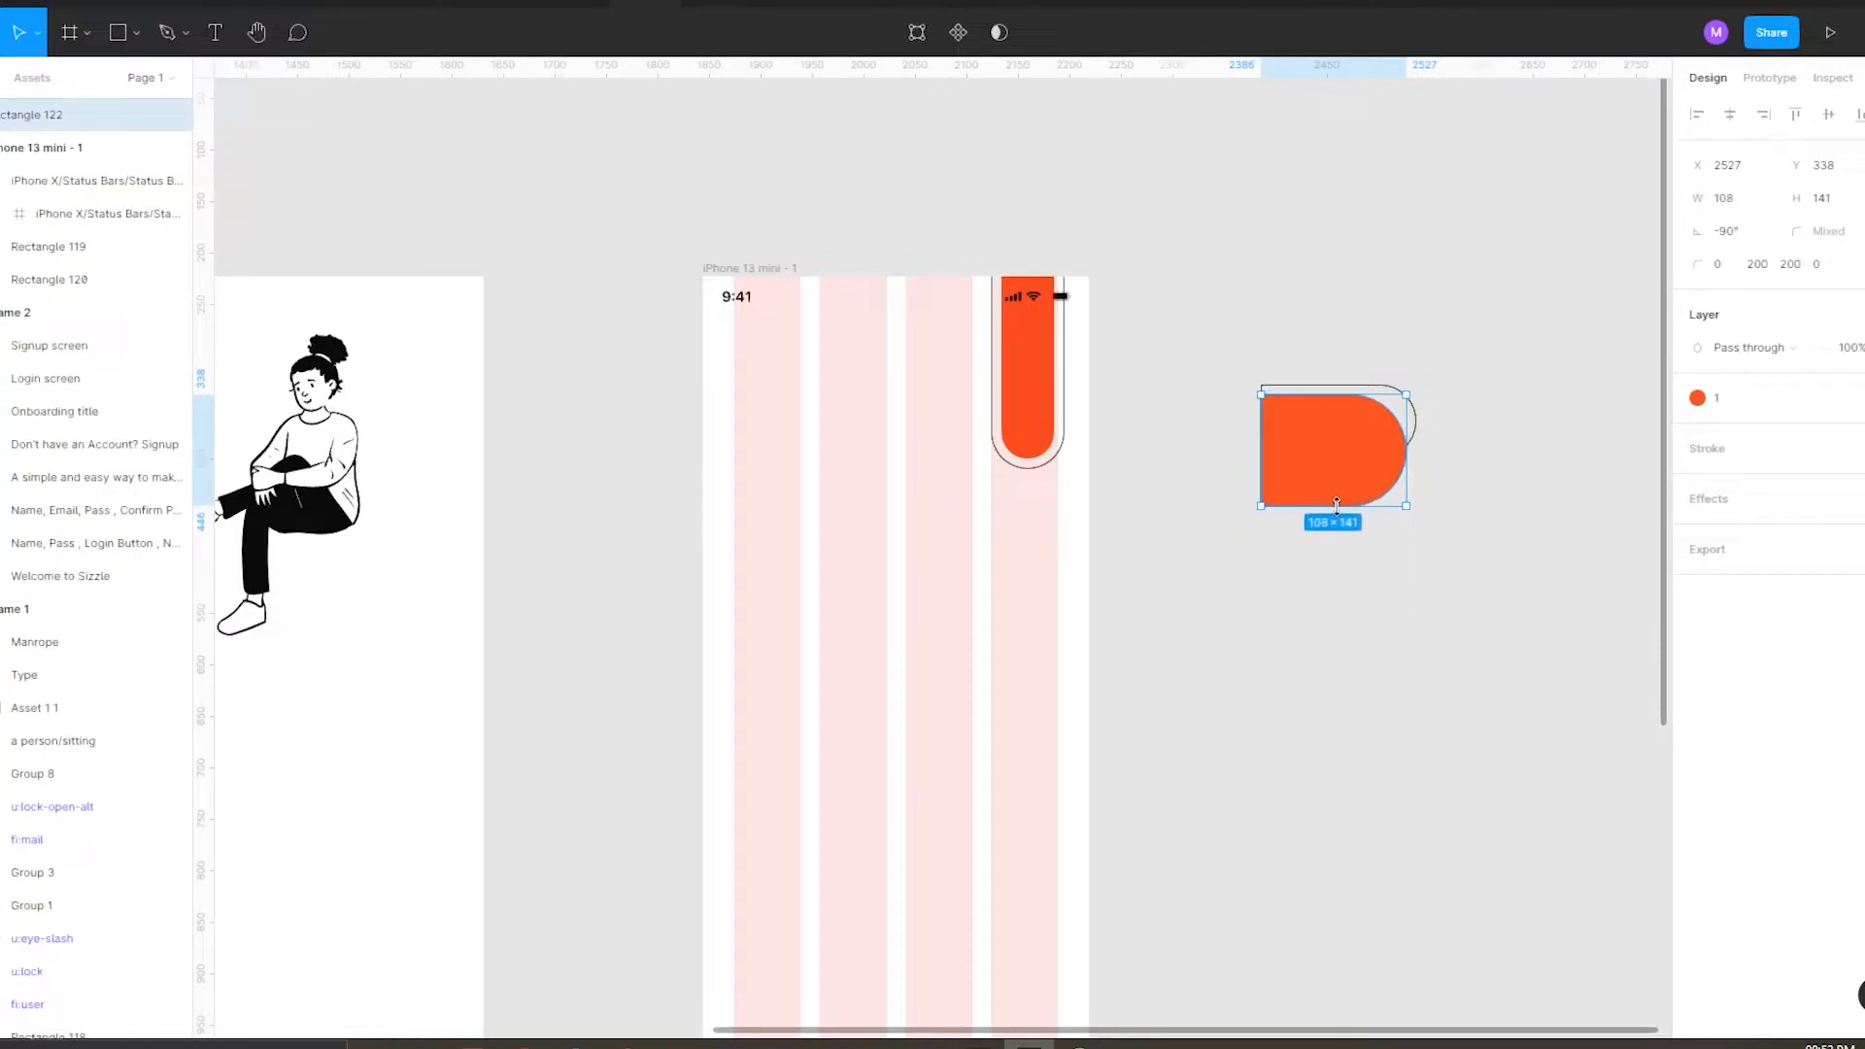
pyautogui.moveTo(1405, 444); pyautogui.dragTo(1476, 444)
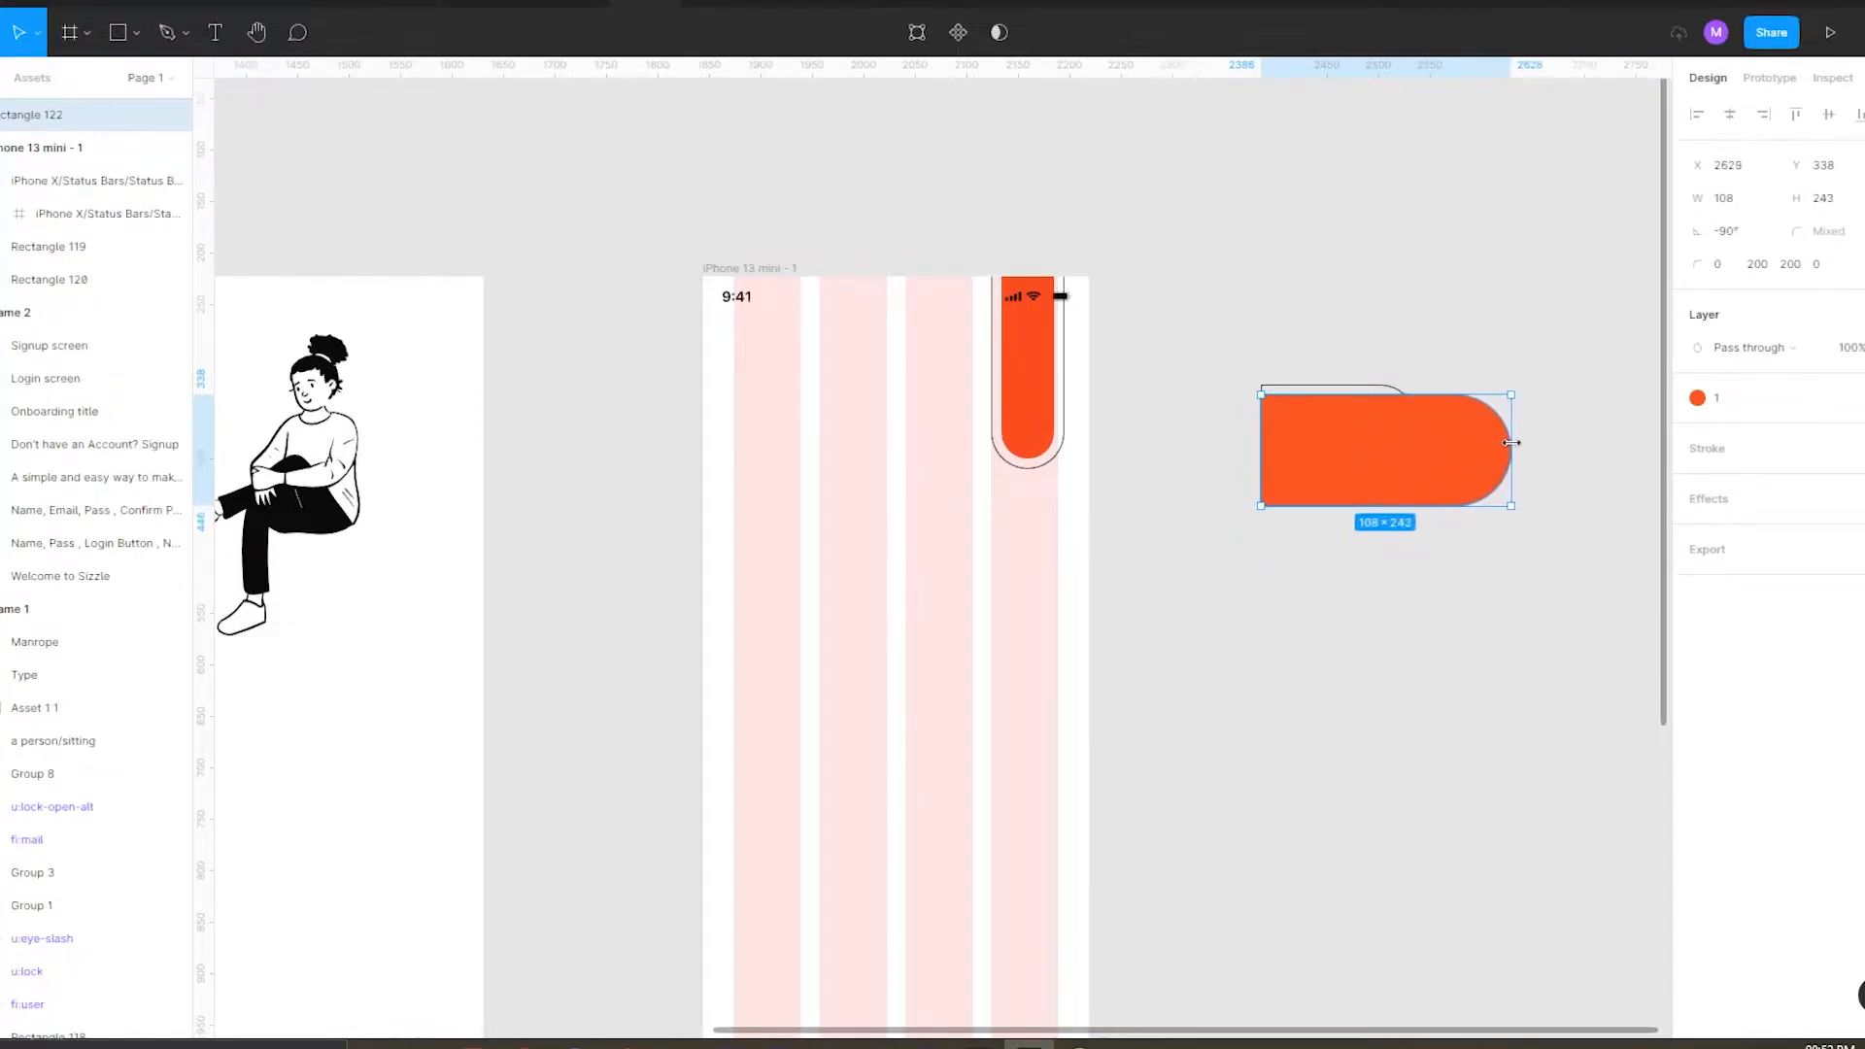
# Centre the rotated orange shape and its outline on each other, with the orange shape behind the outline.
pyautogui.click(1387, 386)
pyautogui.keyDown('shift'); pyautogui.click(1444, 437); pyautogui.keyUp('shift')
pyautogui.click(1730, 114)
pyautogui.click(1829, 114)
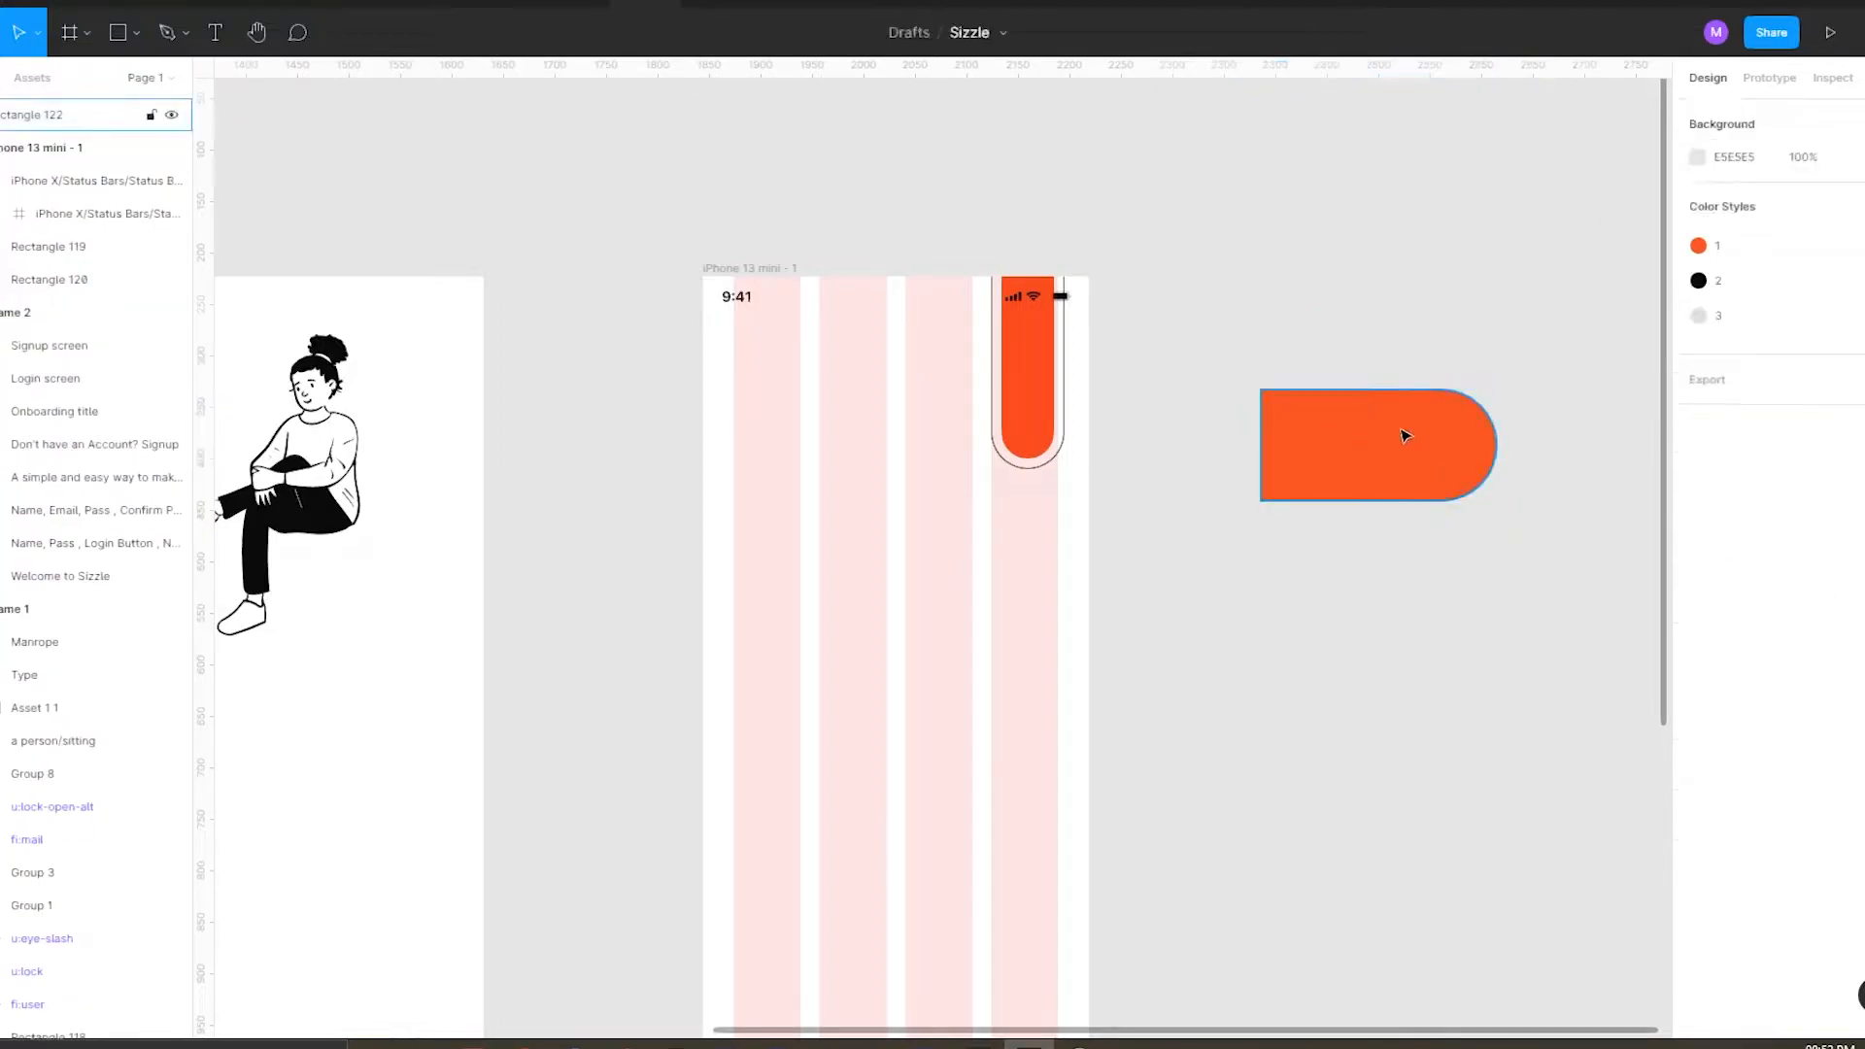
pyautogui.click(1408, 438)
pyautogui.press('[')
# Resize the rotated outline to about 128 × 249 px, leaving a 10 px gap around the orange shape.
pyautogui.click(1403, 409)
pyautogui.moveTo(1409, 481); pyautogui.dragTo(1411, 515)
pyautogui.scroll(2, 1424, 487)
pyautogui.moveTo(1280, 595); pyautogui.dragTo(1281, 580)
pyautogui.scroll(-1, 1280, 555)
pyautogui.click(1748, 200)
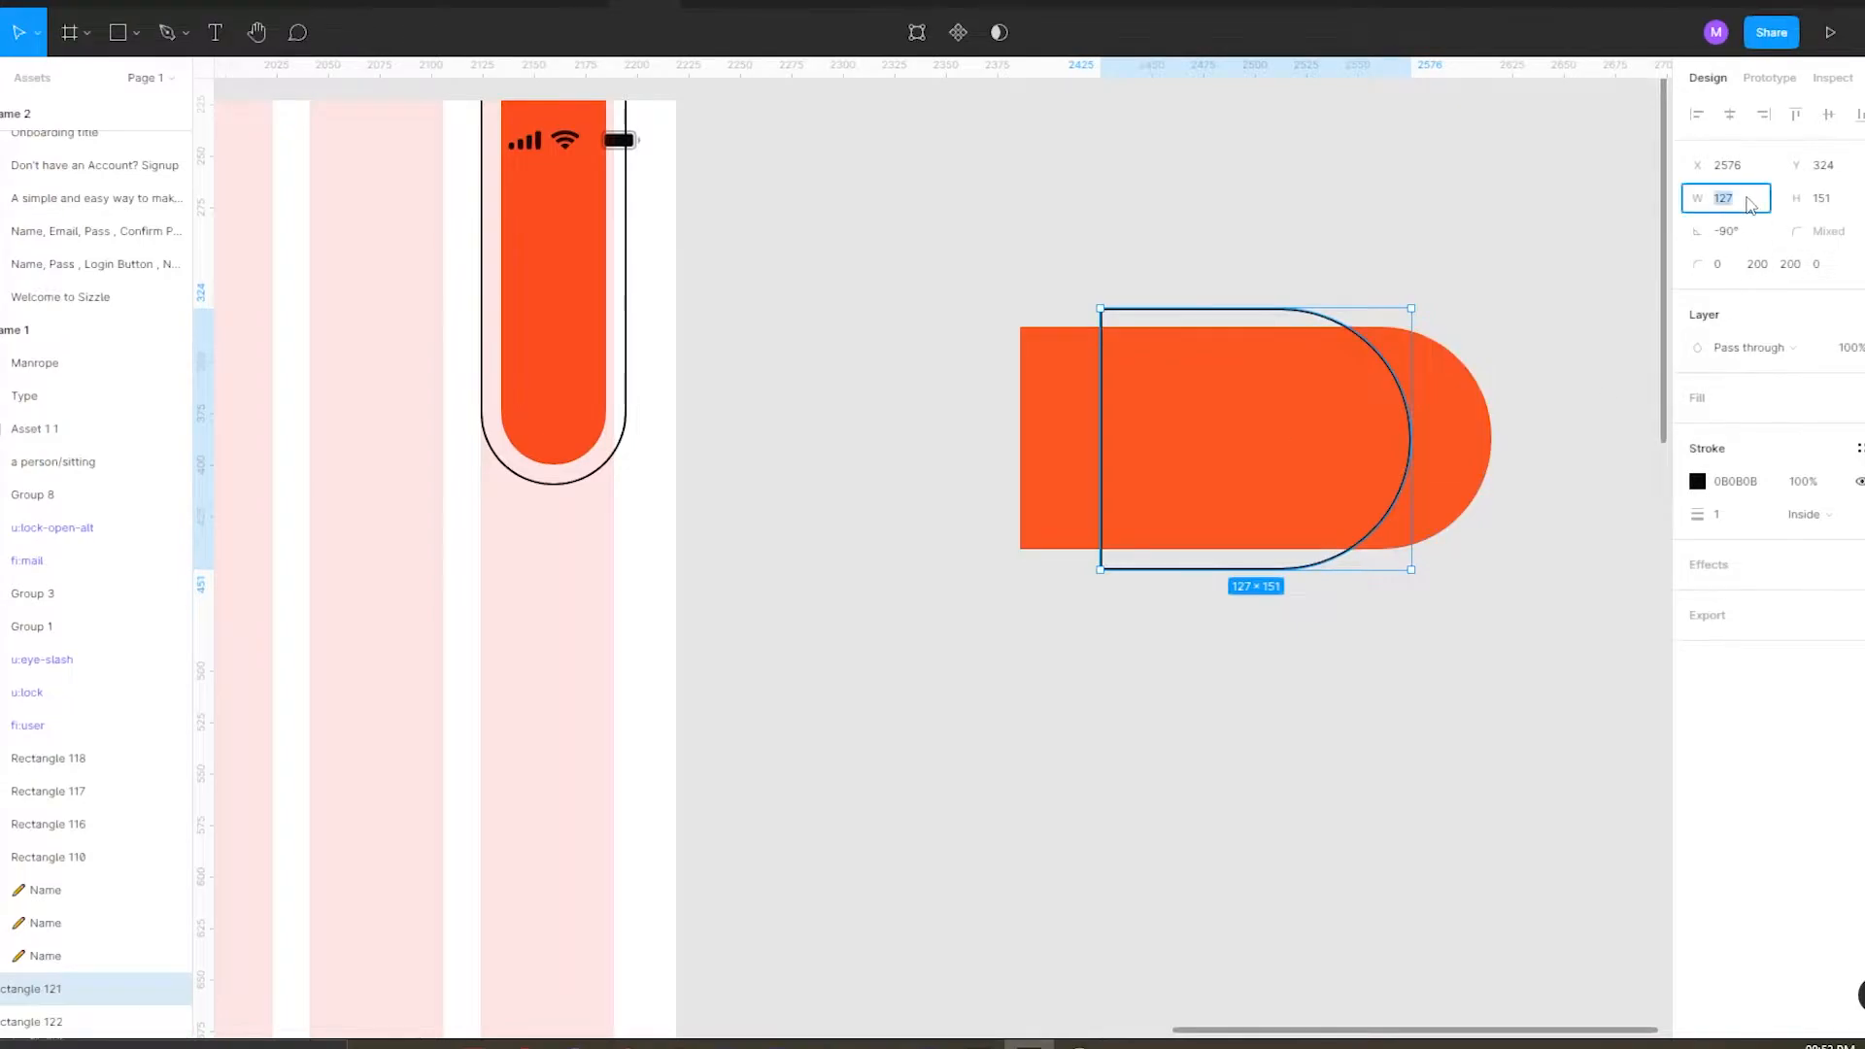
pyautogui.click(1178, 279)
pyautogui.click(1292, 309)
pyautogui.moveTo(1411, 437); pyautogui.dragTo(1512, 434)
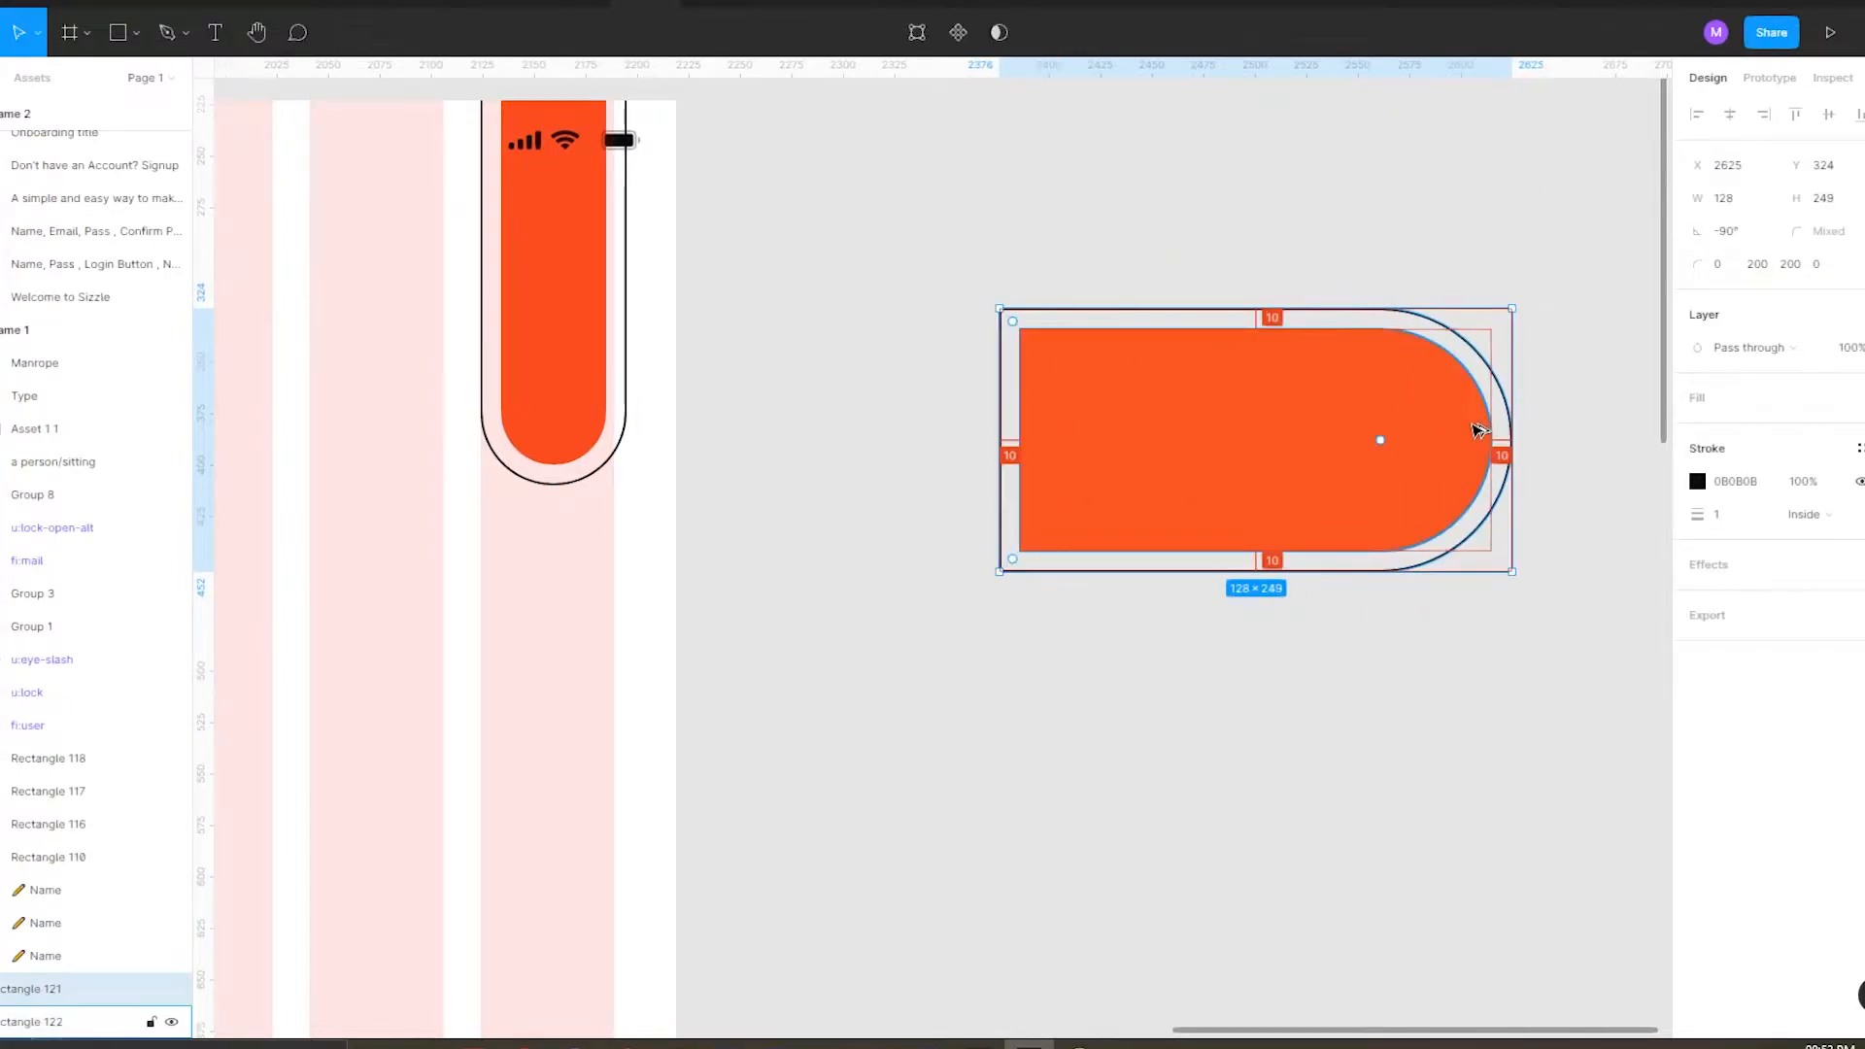
# Move the horizontal orange shape and outline into the phone frame, with their flat end extending past its left edge.
pyautogui.click(1554, 437)
pyautogui.scroll(-3, 1343, 457)
pyautogui.scroll(3, 1373, 374)
pyautogui.moveTo(1104, 329); pyautogui.dragTo(1282, 587)
pyautogui.scroll(-3, 1438, 383)
pyautogui.moveTo(1334, 479); pyautogui.dragTo(733, 585)
pyautogui.moveTo(752, 593); pyautogui.dragTo(906, 586)
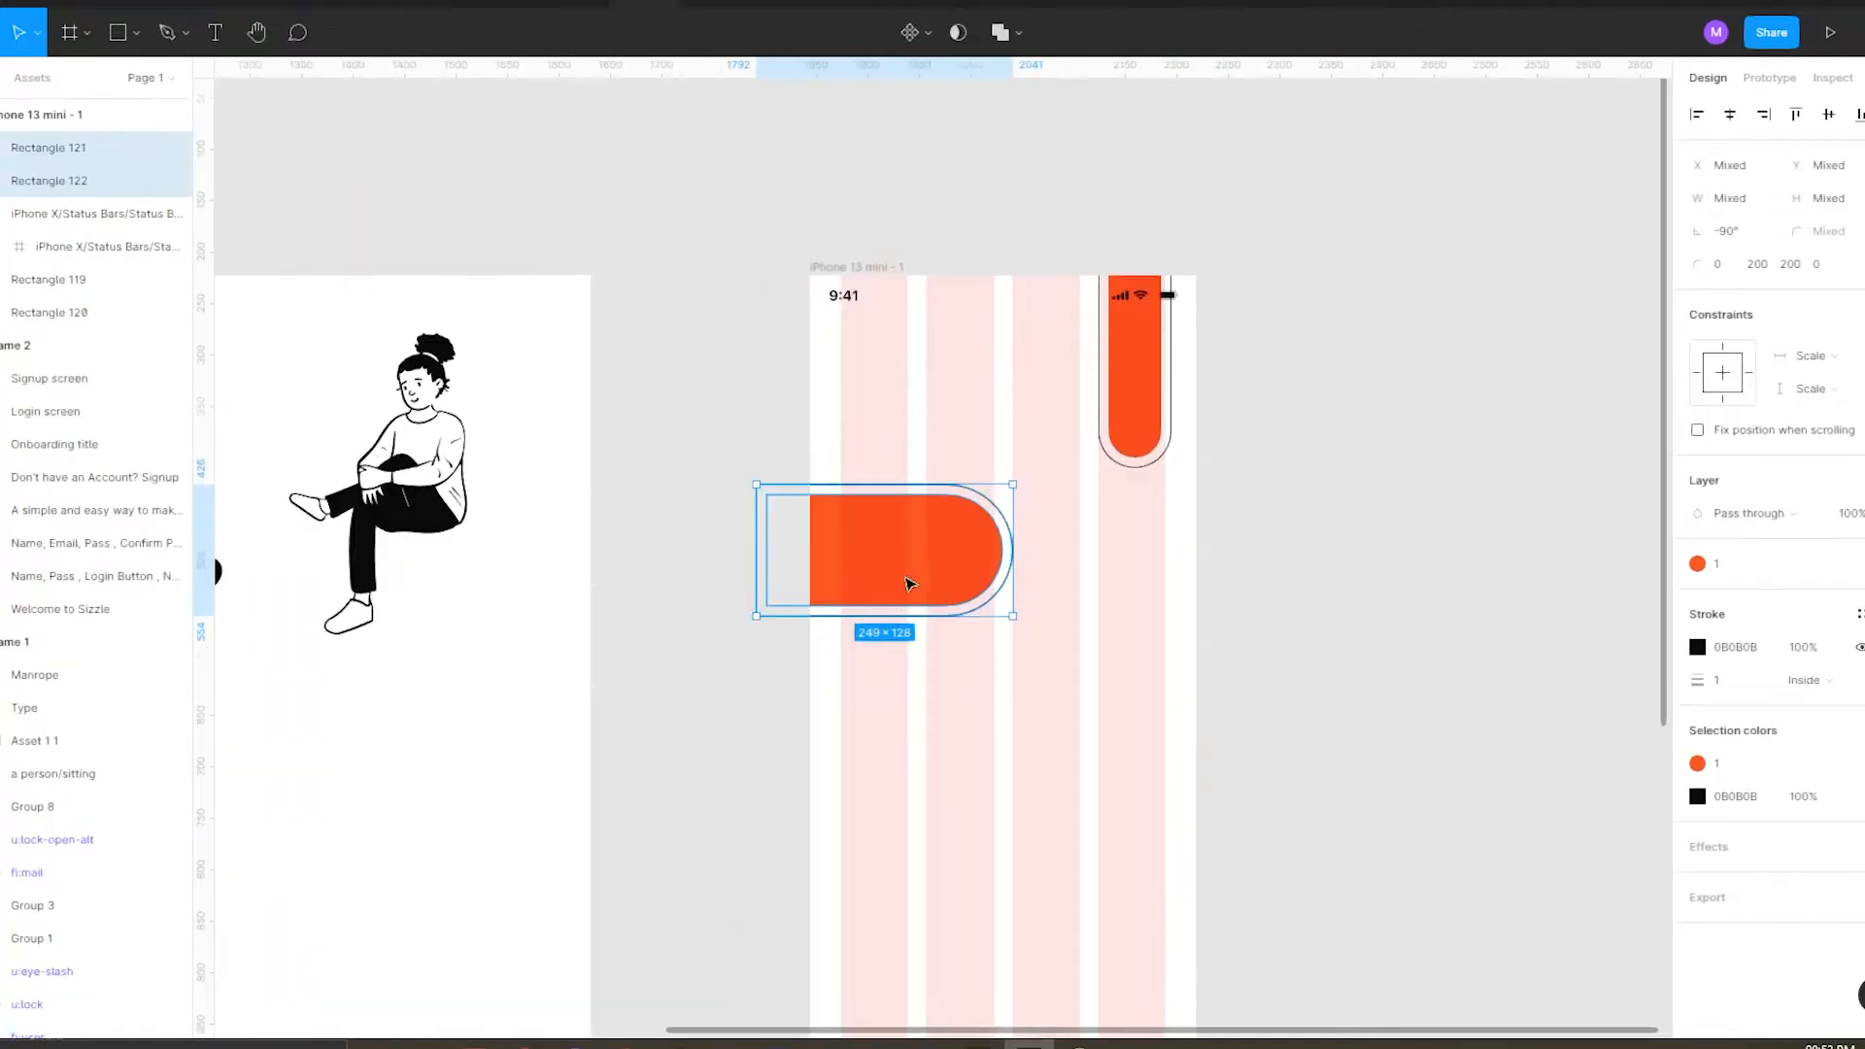
# Nudge the horizontal orange shape and outline down to 207 px below the phone frame's top edge.
pyautogui.press('alt')
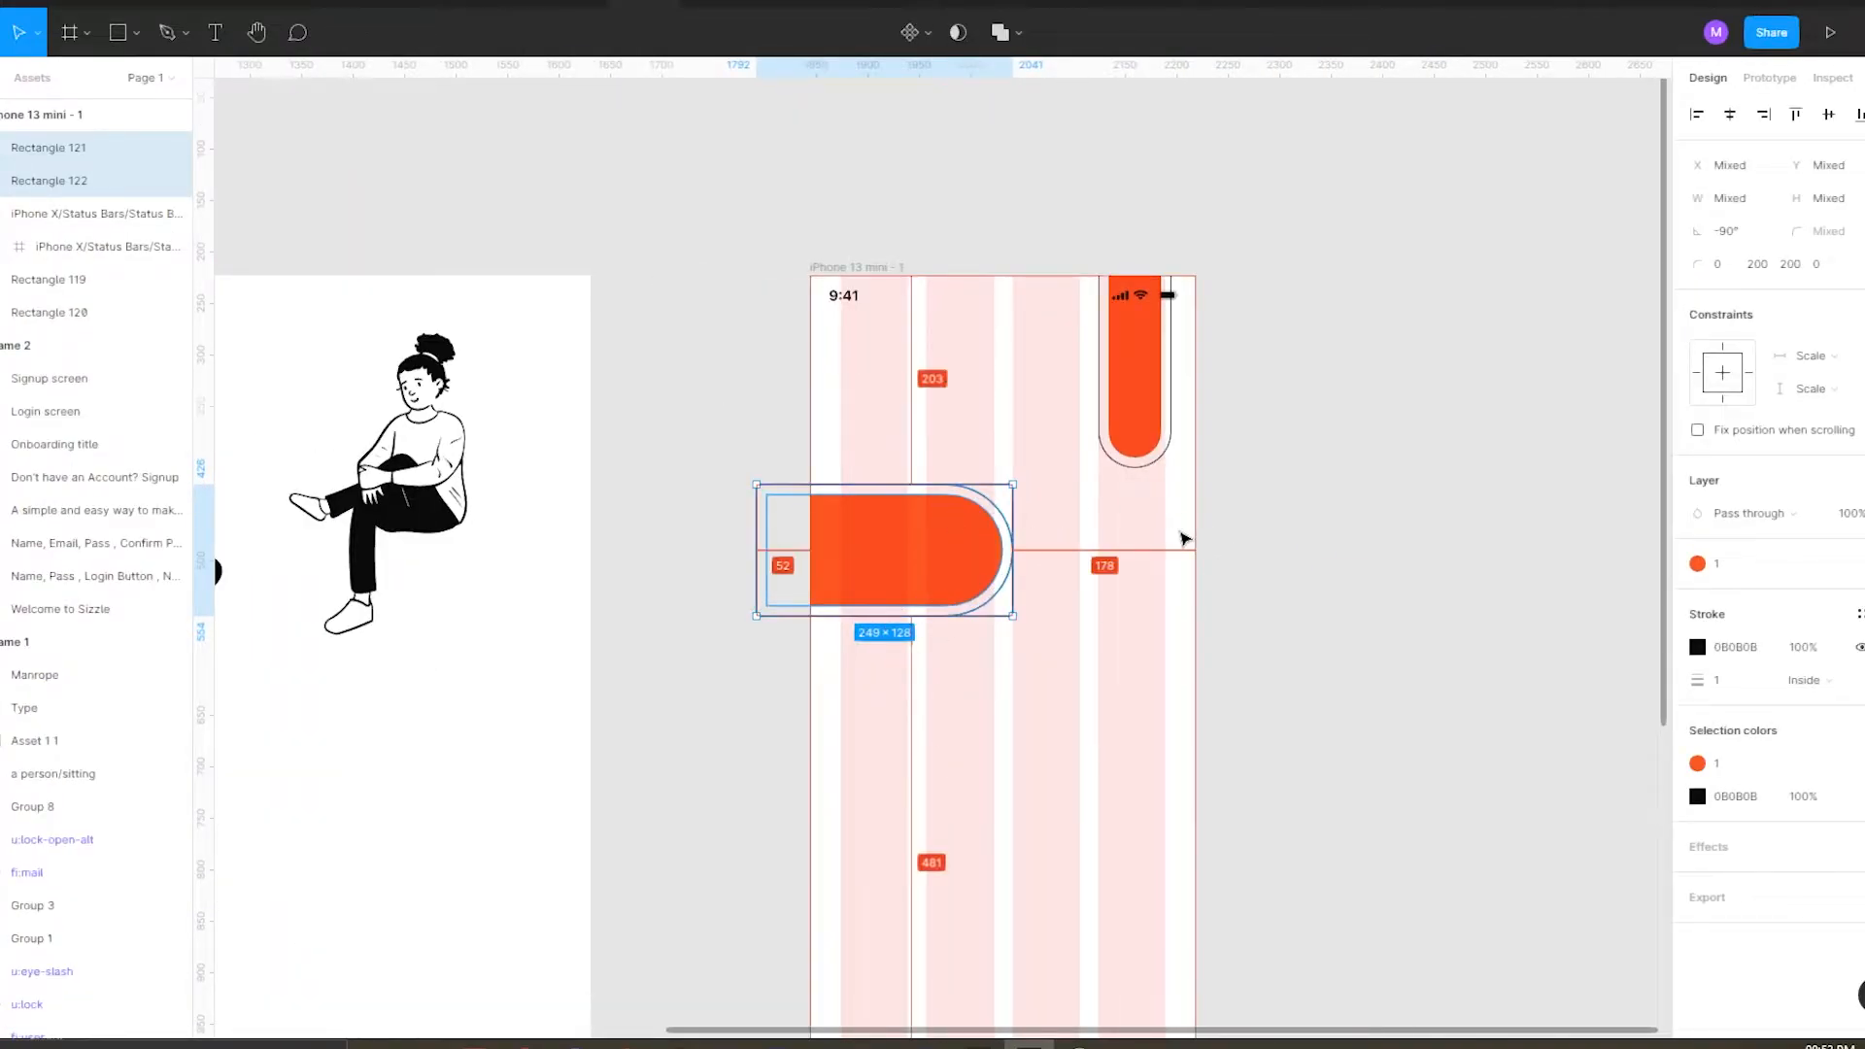
pyautogui.press('Down')
pyautogui.press('Down')
pyautogui.press('Down')
pyautogui.press('Down')
pyautogui.press('Down')
pyautogui.press('Down')
pyautogui.press('Down')
pyautogui.press('Down')
pyautogui.press('Down')
pyautogui.press('Down')
pyautogui.press('Down')
pyautogui.press('Down')
pyautogui.press('Down')
pyautogui.press('Down')
pyautogui.press('Down')
pyautogui.press('Down')
pyautogui.press('Down')
pyautogui.press('Down')
pyautogui.press('Down')
pyautogui.press('Down')
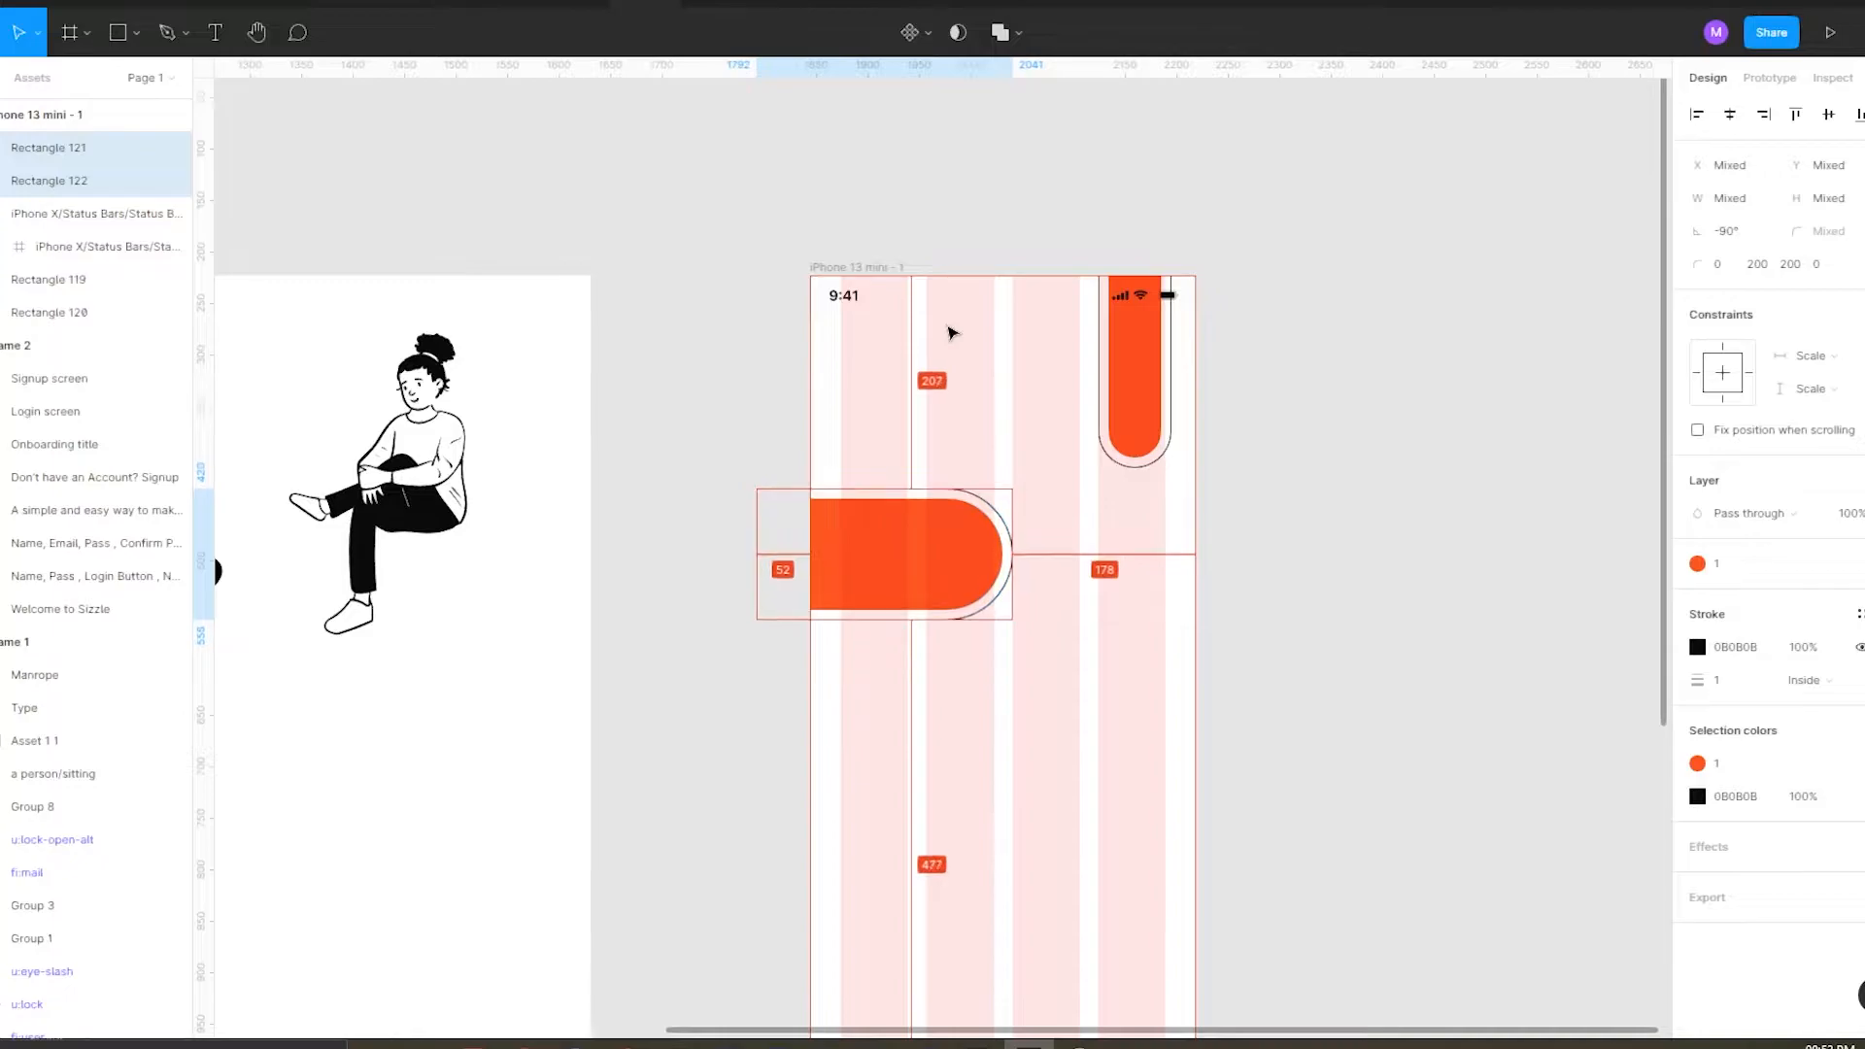
pyautogui.click(979, 400)
# Duplicate the group of nine heads from Frame 1 into the phone frame, centred horizontally.
pyautogui.scroll(-3, 979, 403)
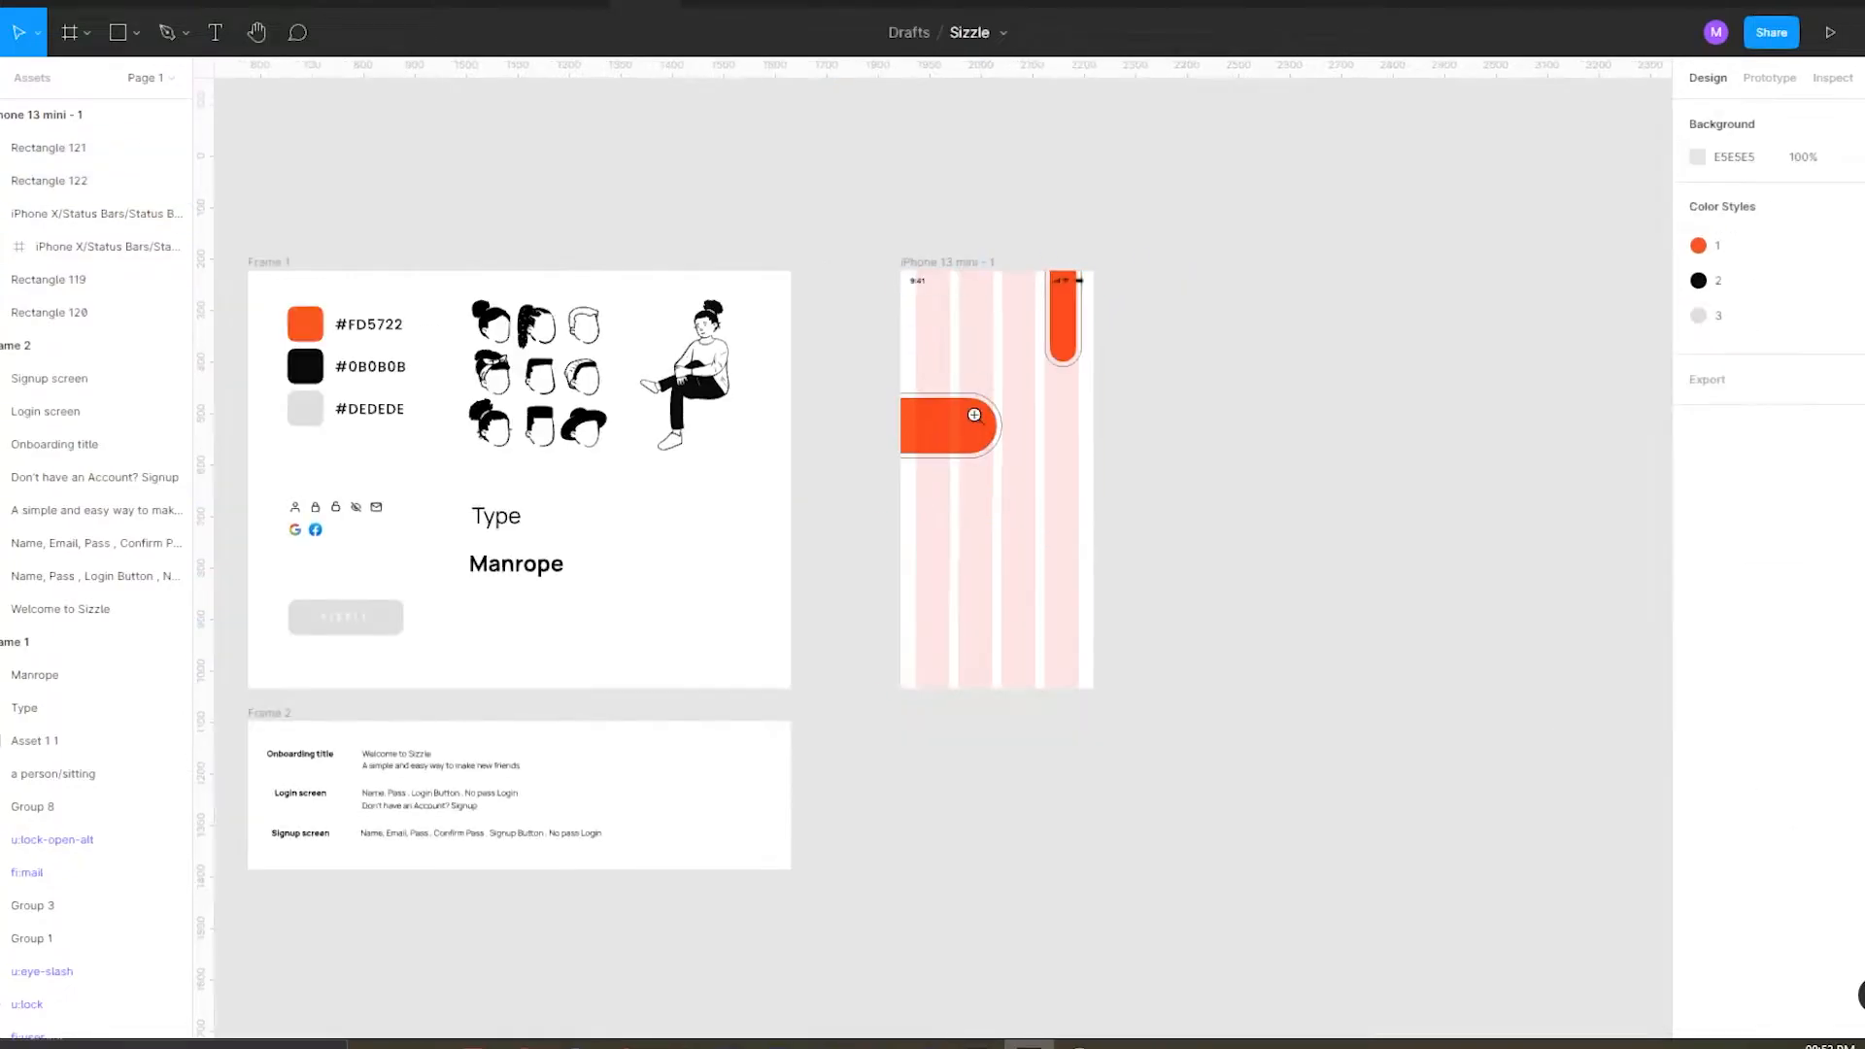
pyautogui.moveTo(487, 377); pyautogui.dragTo(959, 430)
pyautogui.scroll(3, 1044, 359)
pyautogui.hotkey('alt', 'h')
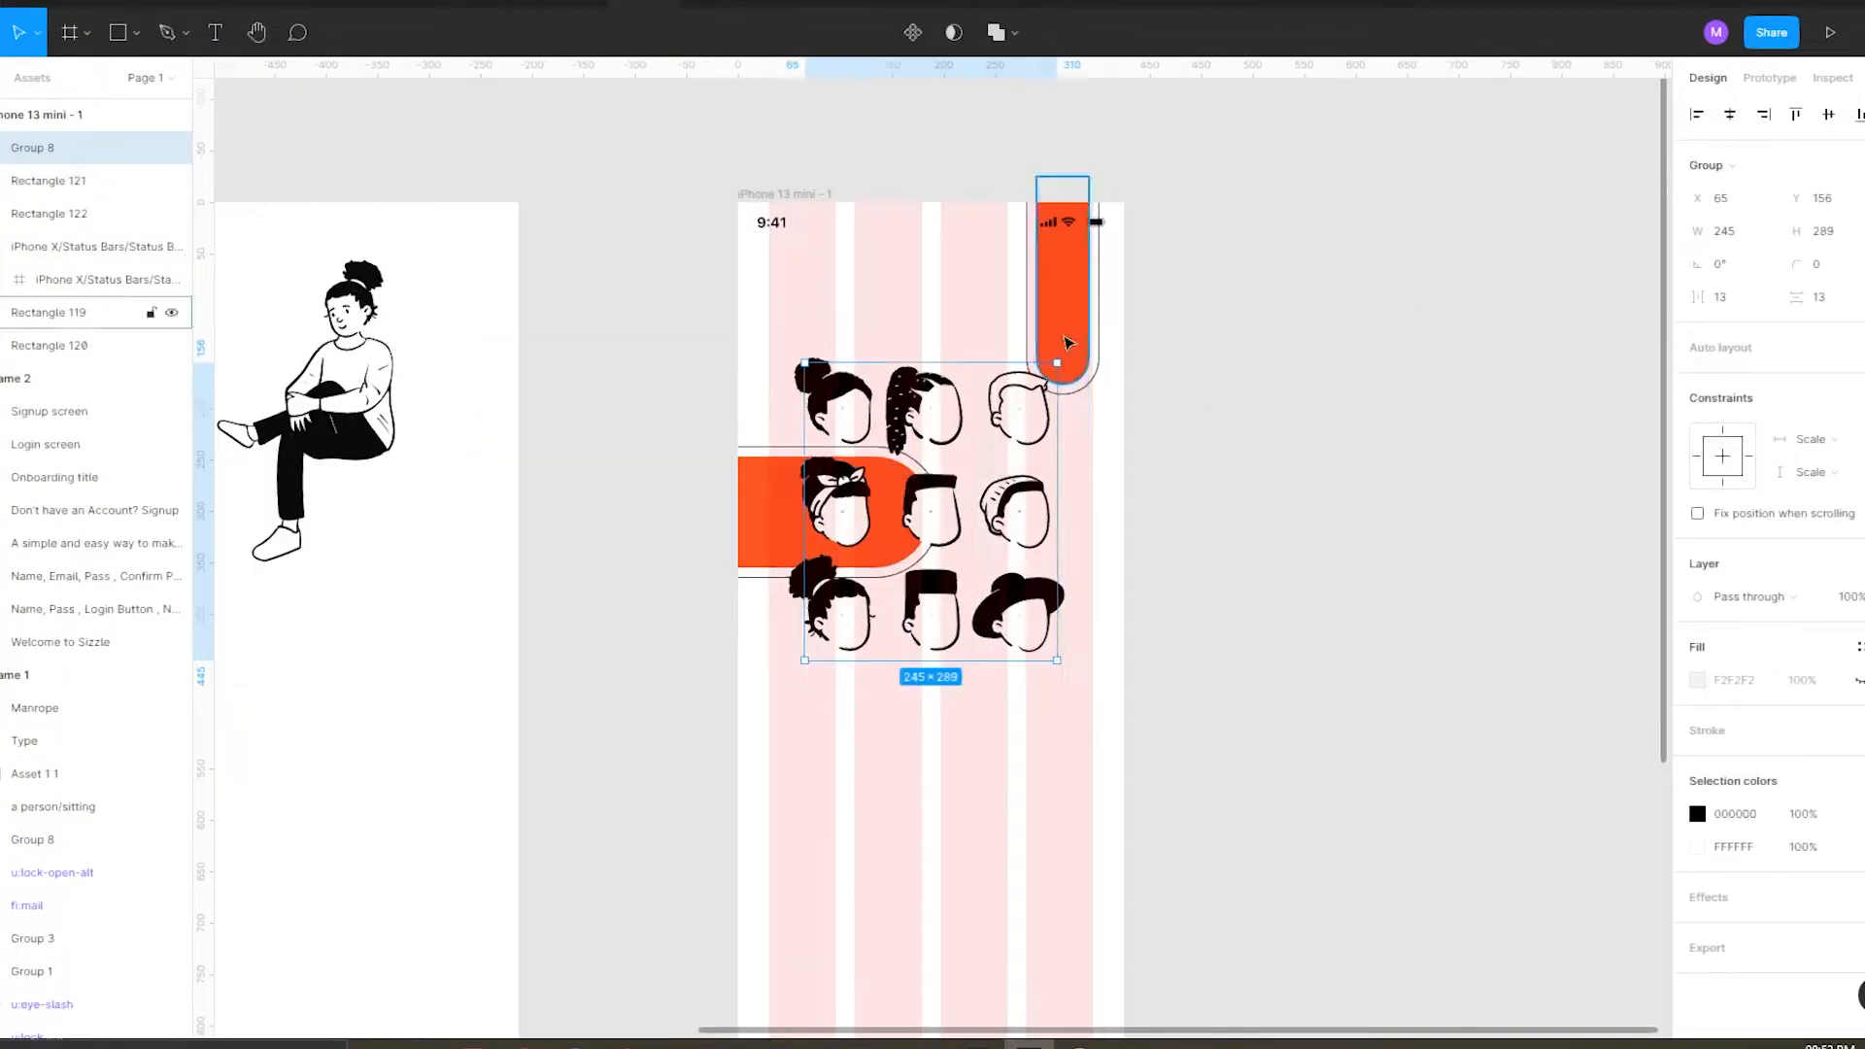
# Nudge the group of heads up to Y 98 in the phone frame.
pyautogui.press('Up')
pyautogui.press('Up')
pyautogui.press('Up')
pyautogui.press('Up')
pyautogui.press('Up')
pyautogui.press('Up')
pyautogui.press('Up')
pyautogui.press('Up')
pyautogui.press('Up')
pyautogui.press('Up')
pyautogui.press('Up')
pyautogui.press('Up')
pyautogui.press('Up')
pyautogui.press('Up')
pyautogui.press('Up')
pyautogui.press('Up')
pyautogui.press('Up')
pyautogui.press('Up')
pyautogui.press('Up')
pyautogui.press('Up')
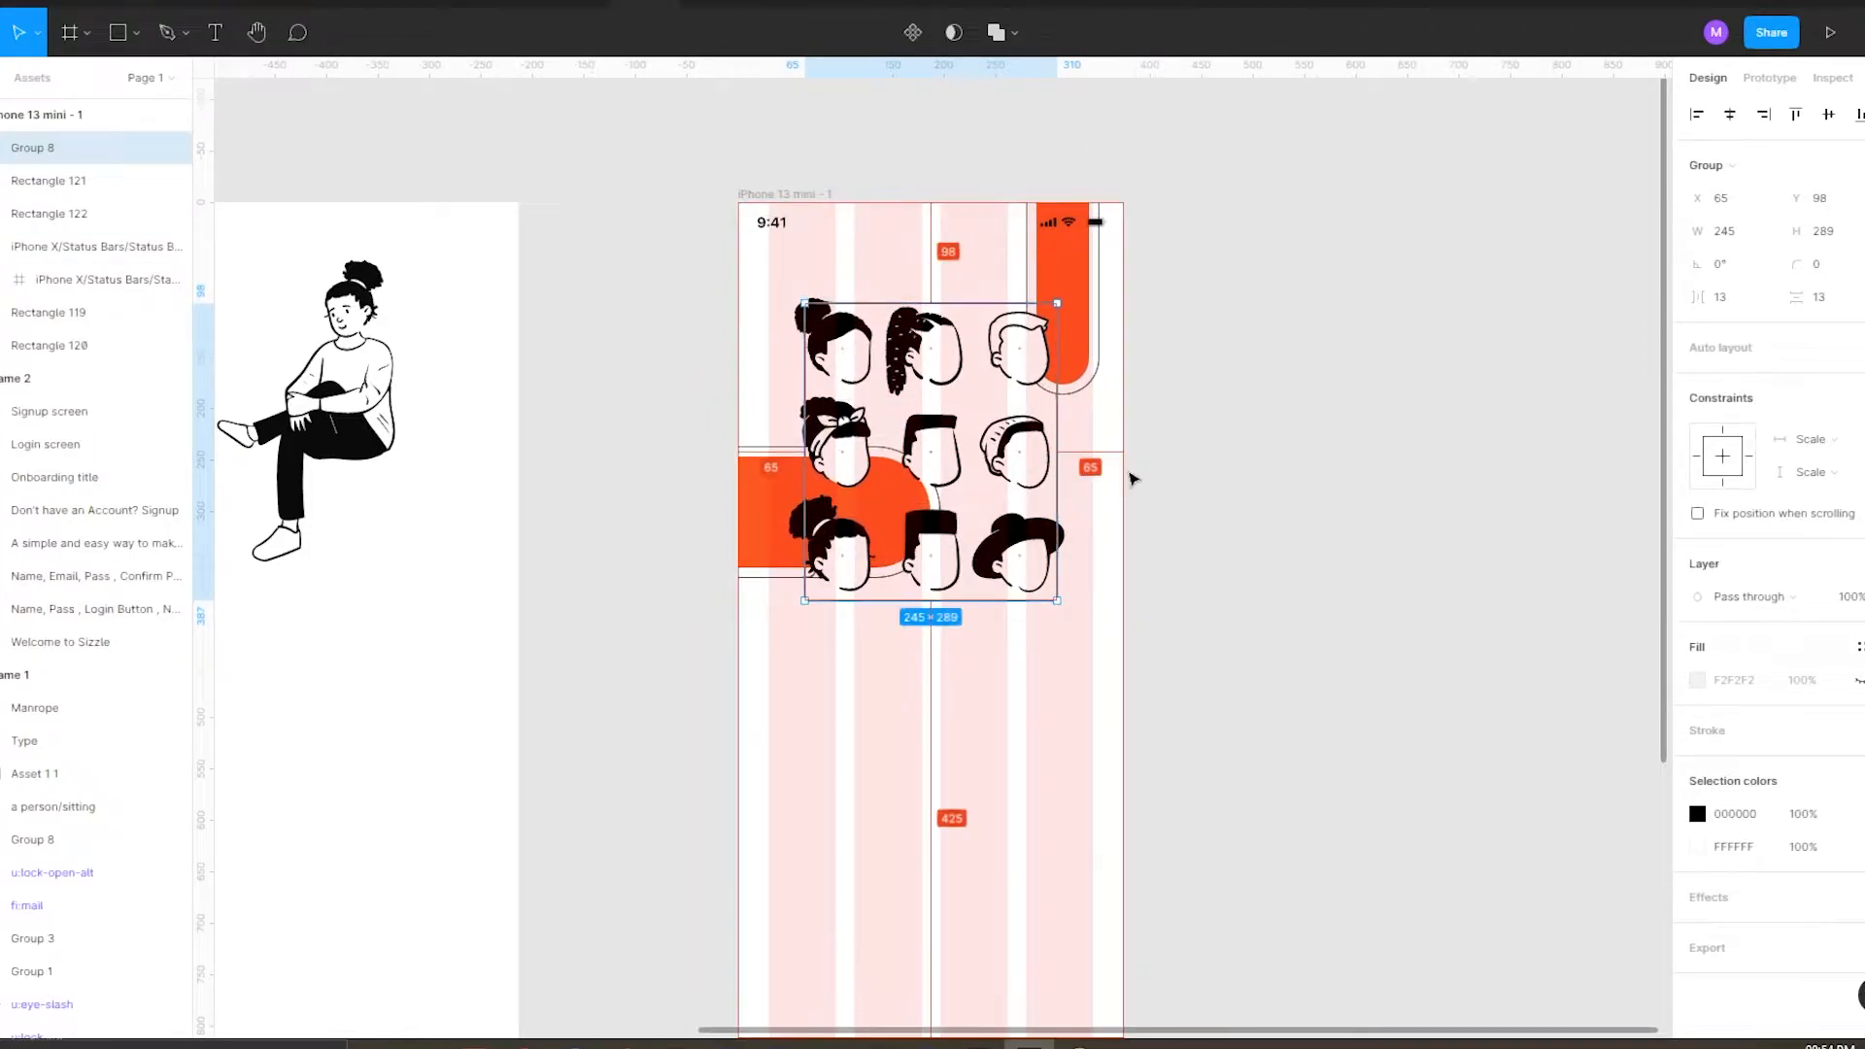
# Hide the layout grid and move the horizontal orange shape and outline down behind the bottom row of heads.
pyautogui.click(650, 498)
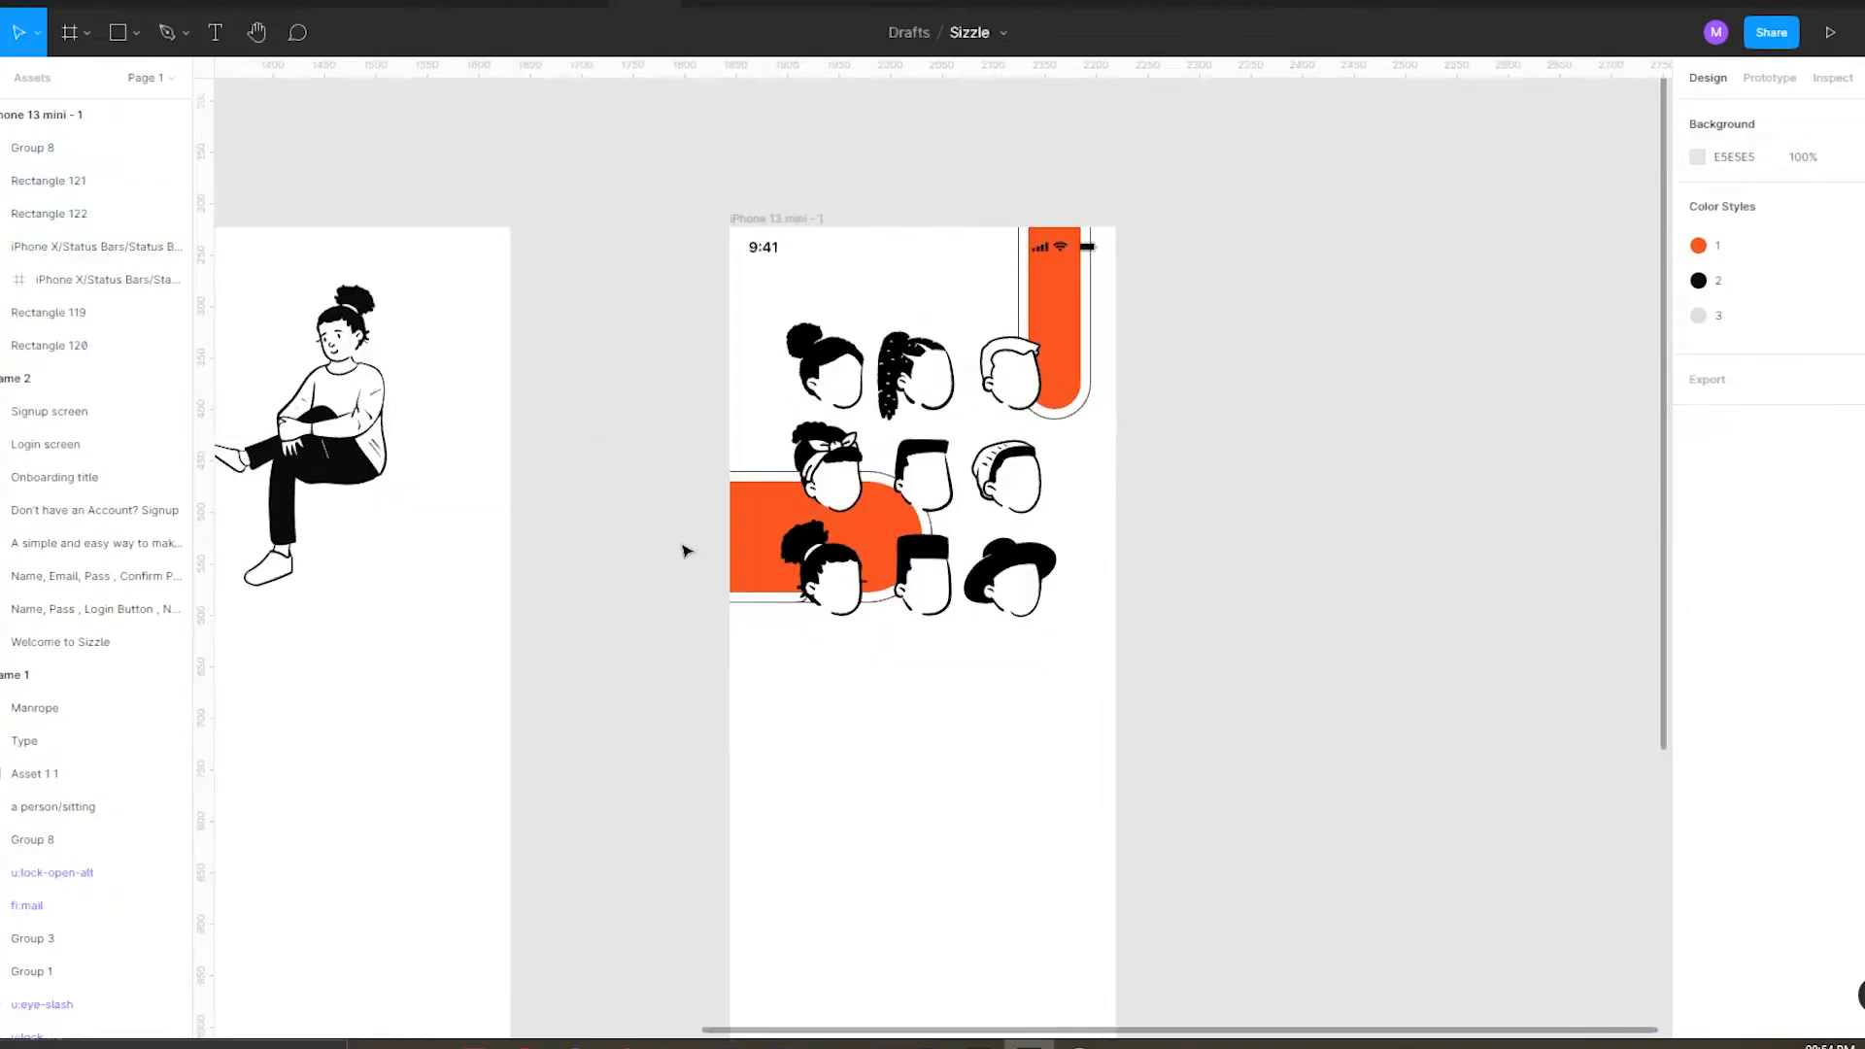
pyautogui.moveTo(686, 551); pyautogui.dragTo(759, 591)
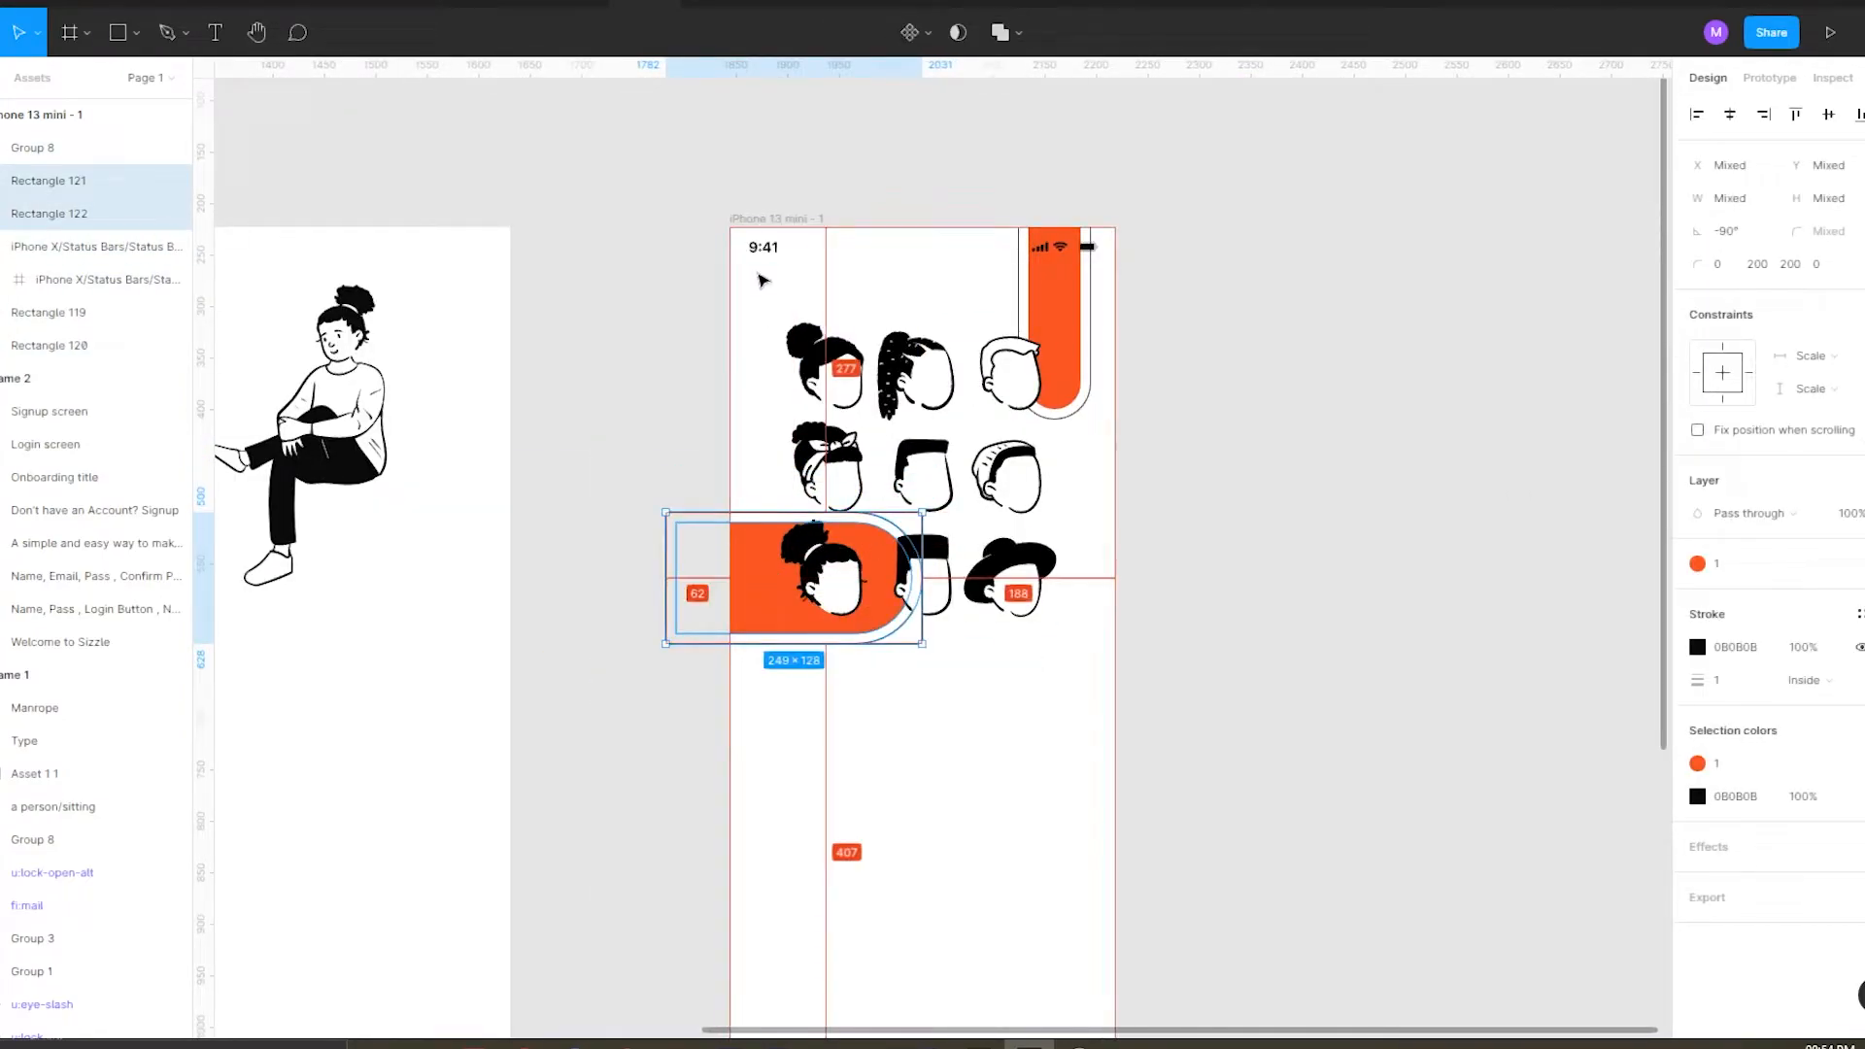
# Adjust the width of the status bar across the top of the phone frame.
pyautogui.click(758, 254)
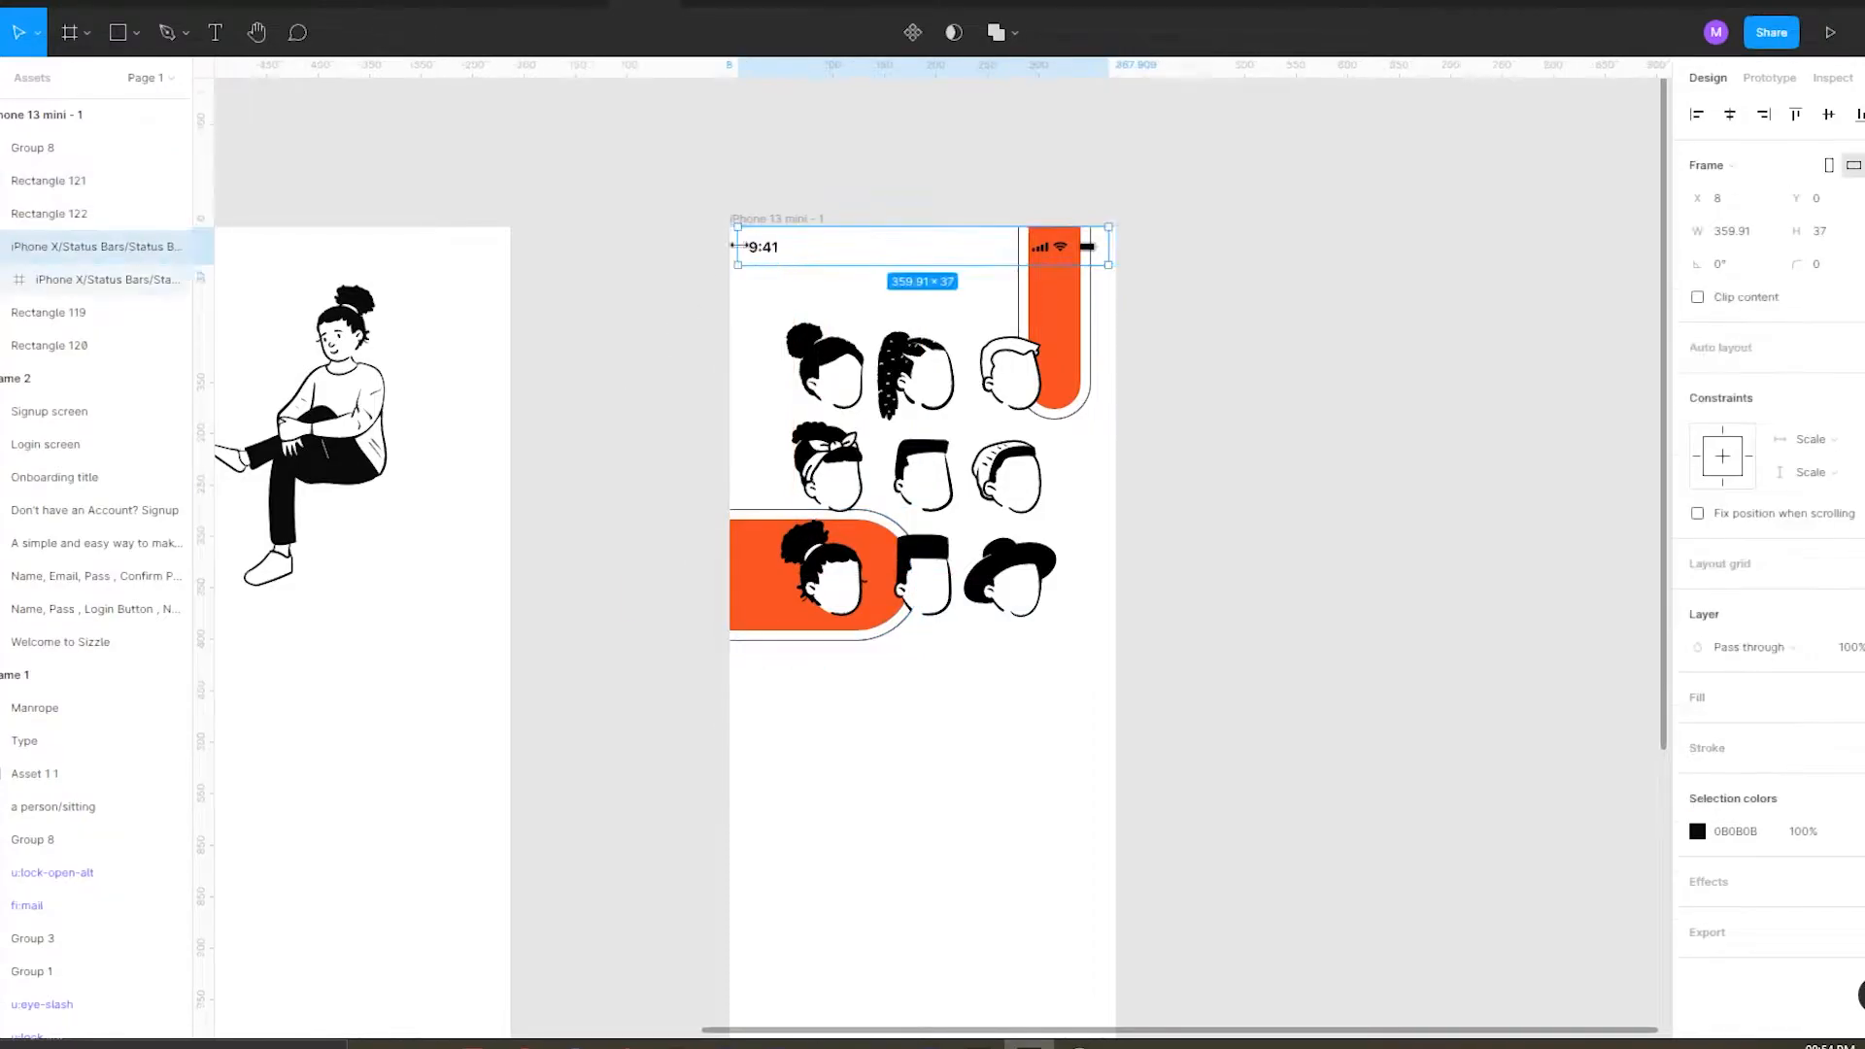
pyautogui.moveTo(1115, 255); pyautogui.dragTo(1120, 255)
pyautogui.click(1195, 321)
# Paste another copy of the heads group directly over the one in the phone frame.
pyautogui.hotkey('ctrl', 'v')
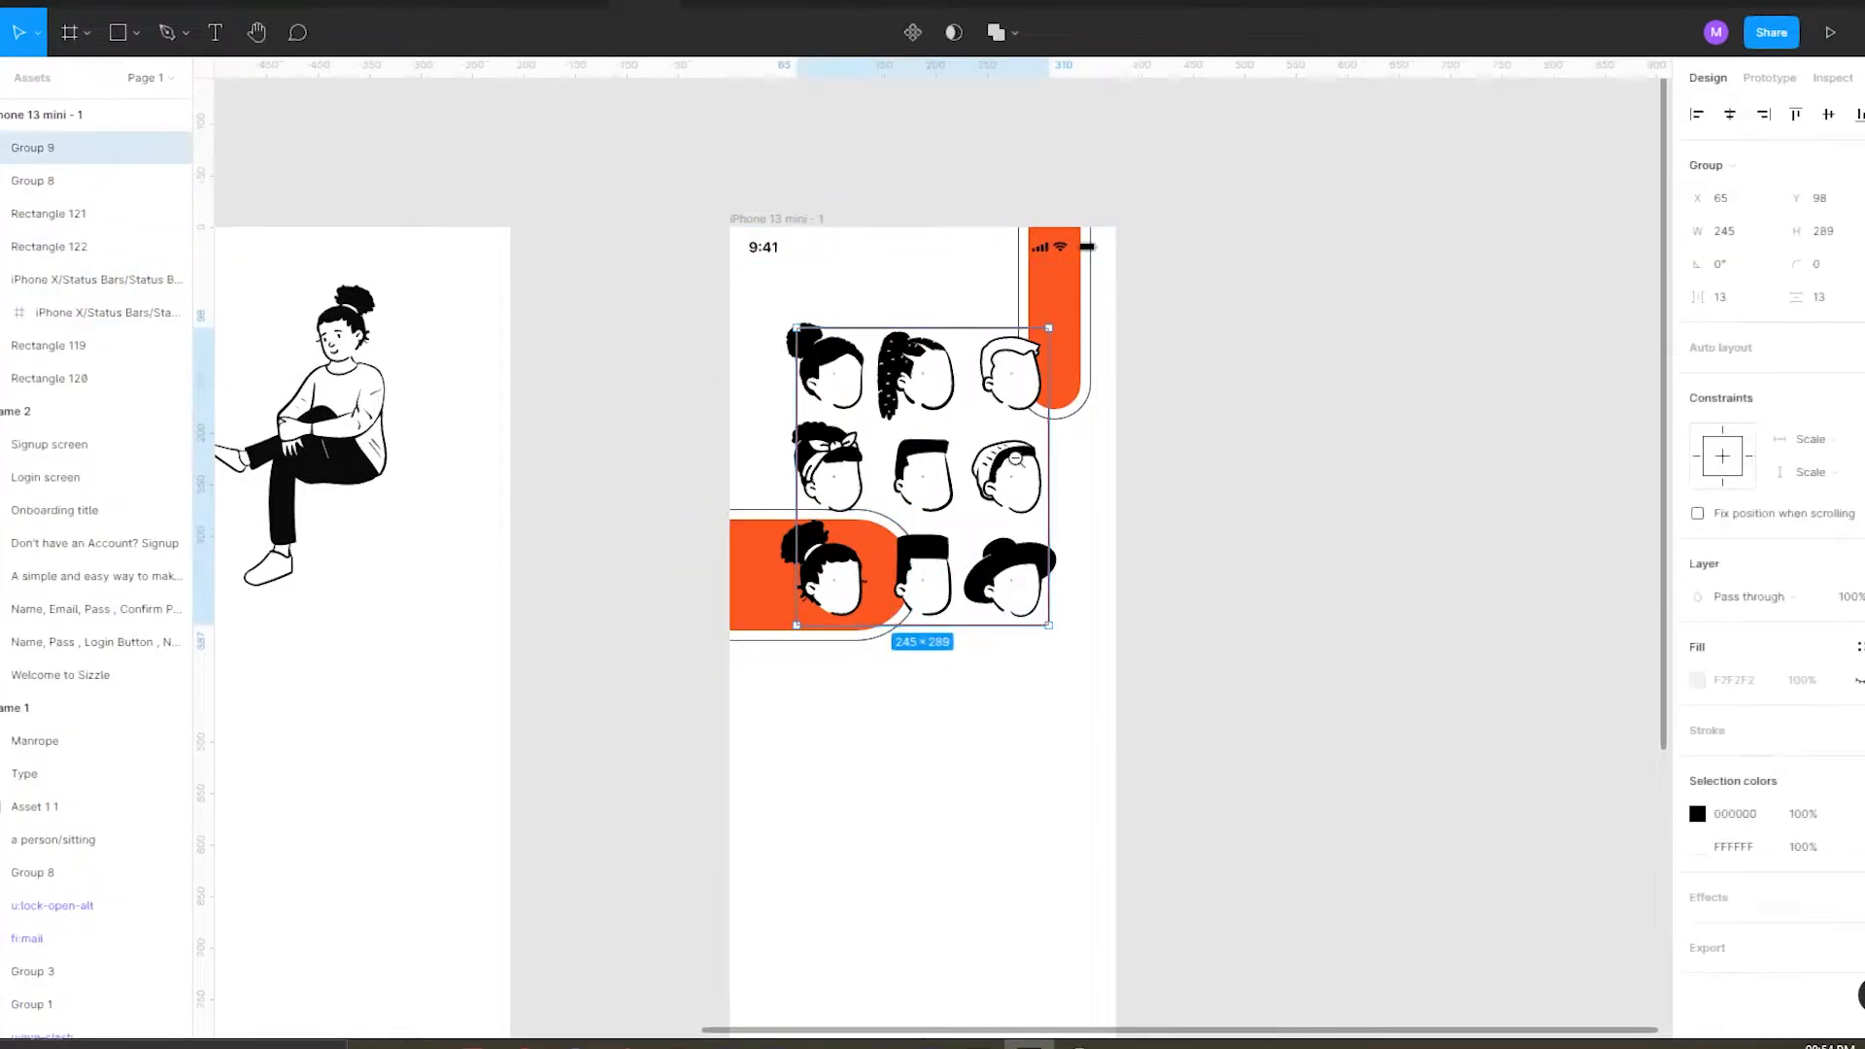
pyautogui.click(1190, 437)
# Draw a rectangle about 269 × 45 px in the empty space to the right of the phone frame.
pyautogui.scroll(-3, 1019, 449)
pyautogui.scroll(3, 991, 574)
pyautogui.scroll(-3, 884, 534)
pyautogui.scroll(3, 922, 565)
pyautogui.press('r')
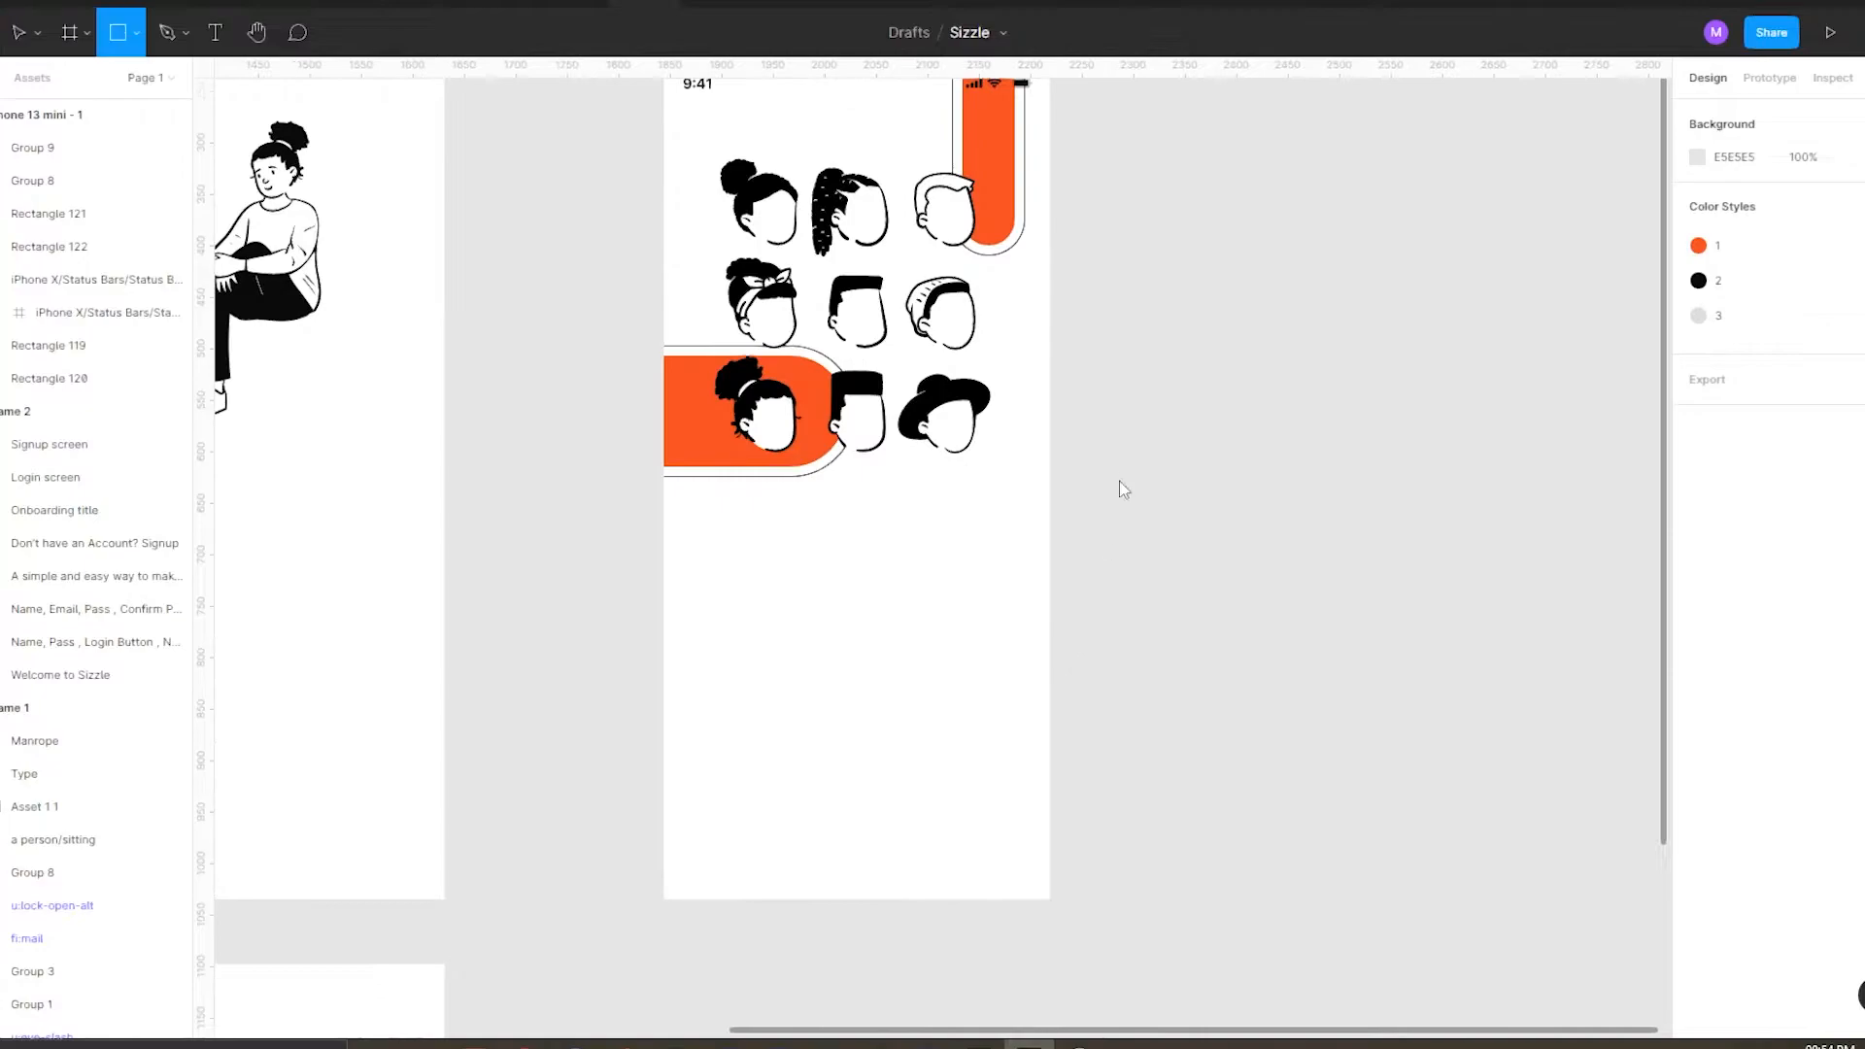
pyautogui.moveTo(1101, 453); pyautogui.dragTo(1378, 498)
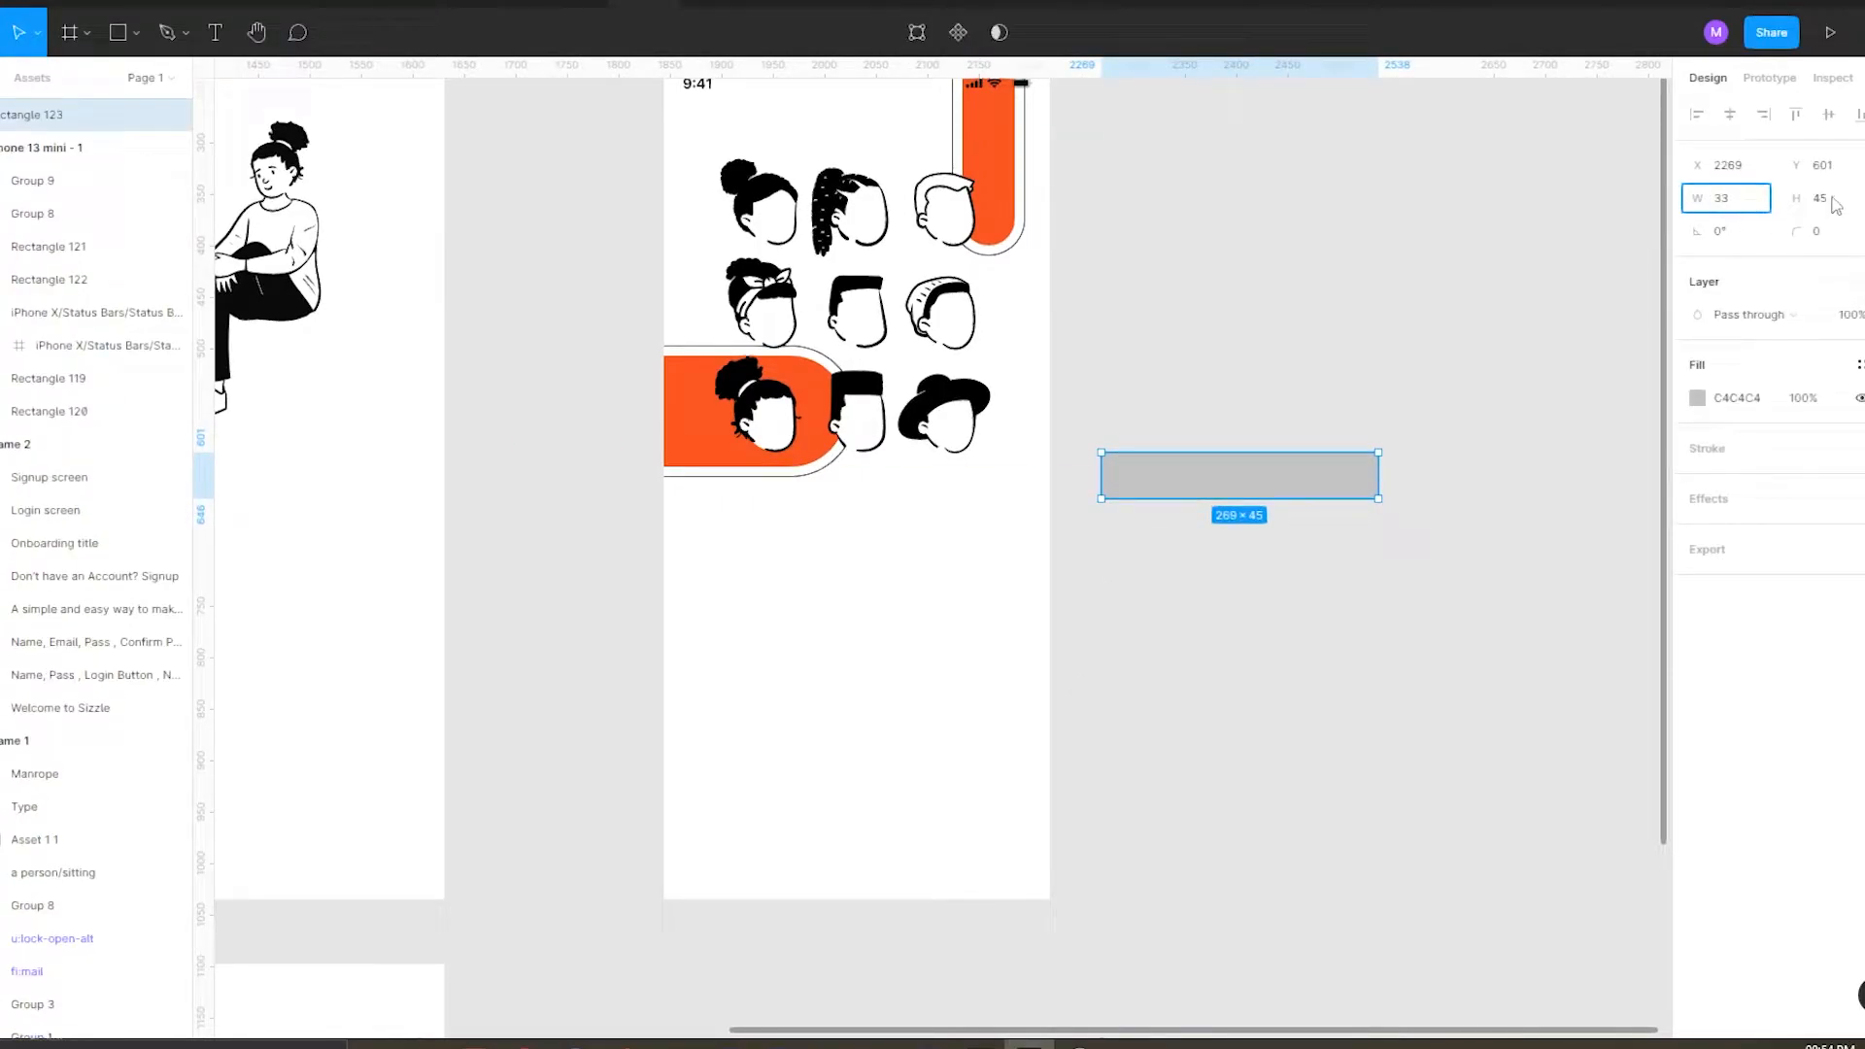
# Set the gray rectangle's height to 33 px.
pyautogui.click(1263, 427)
pyautogui.click(1127, 480)
pyautogui.click(1085, 483)
pyautogui.hotkey('ctrl', 'z')
pyautogui.hotkey('ctrl', 'z')
pyautogui.hotkey('ctrl', 'z')
pyautogui.click(1820, 198)
pyautogui.write('33')
pyautogui.click(1385, 420)
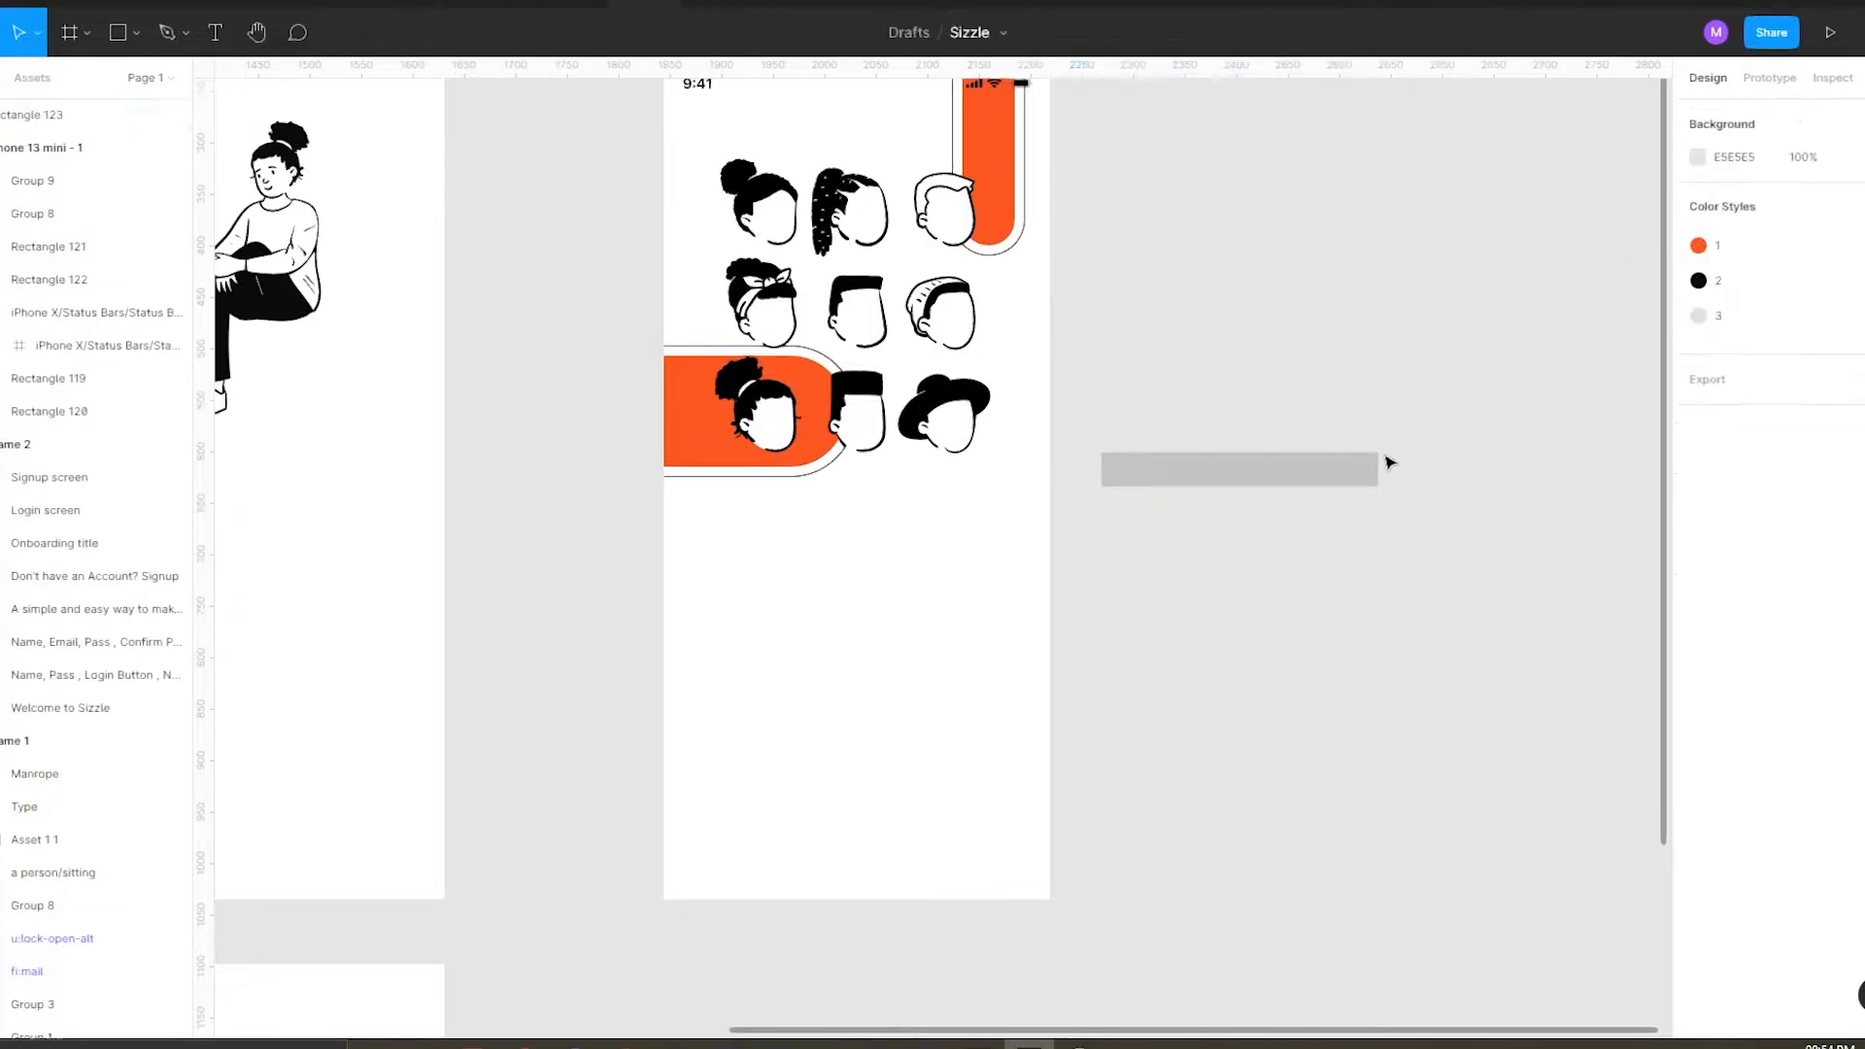
# Move the gray rectangle into the phone frame near its bottom edge at Y 731 and set its height to 48 px.
pyautogui.moveTo(1302, 470); pyautogui.dragTo(920, 813)
pyautogui.scroll(-3, 1257, 605)
pyautogui.hscroll(-4, 1258, 605)
pyautogui.hscroll(2, 1133, 670)
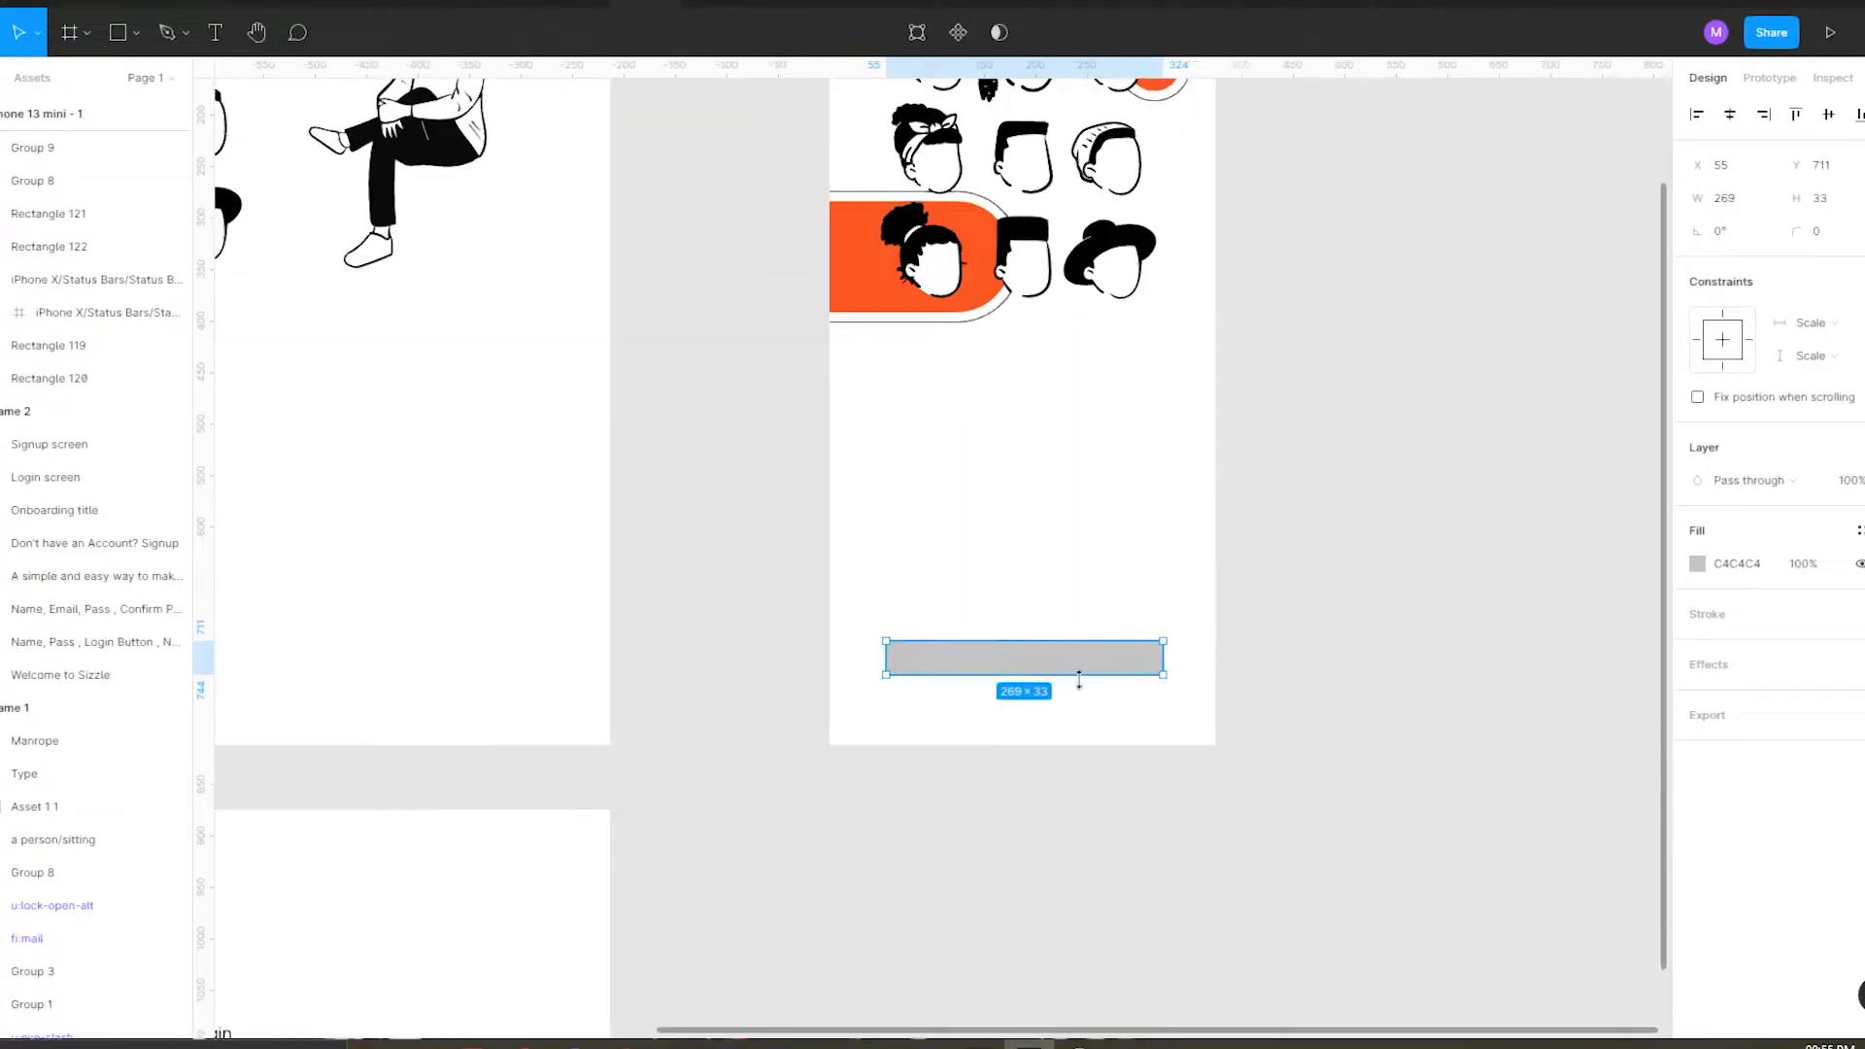
pyautogui.click(1842, 203)
pyautogui.write('48')
pyautogui.click(1039, 668)
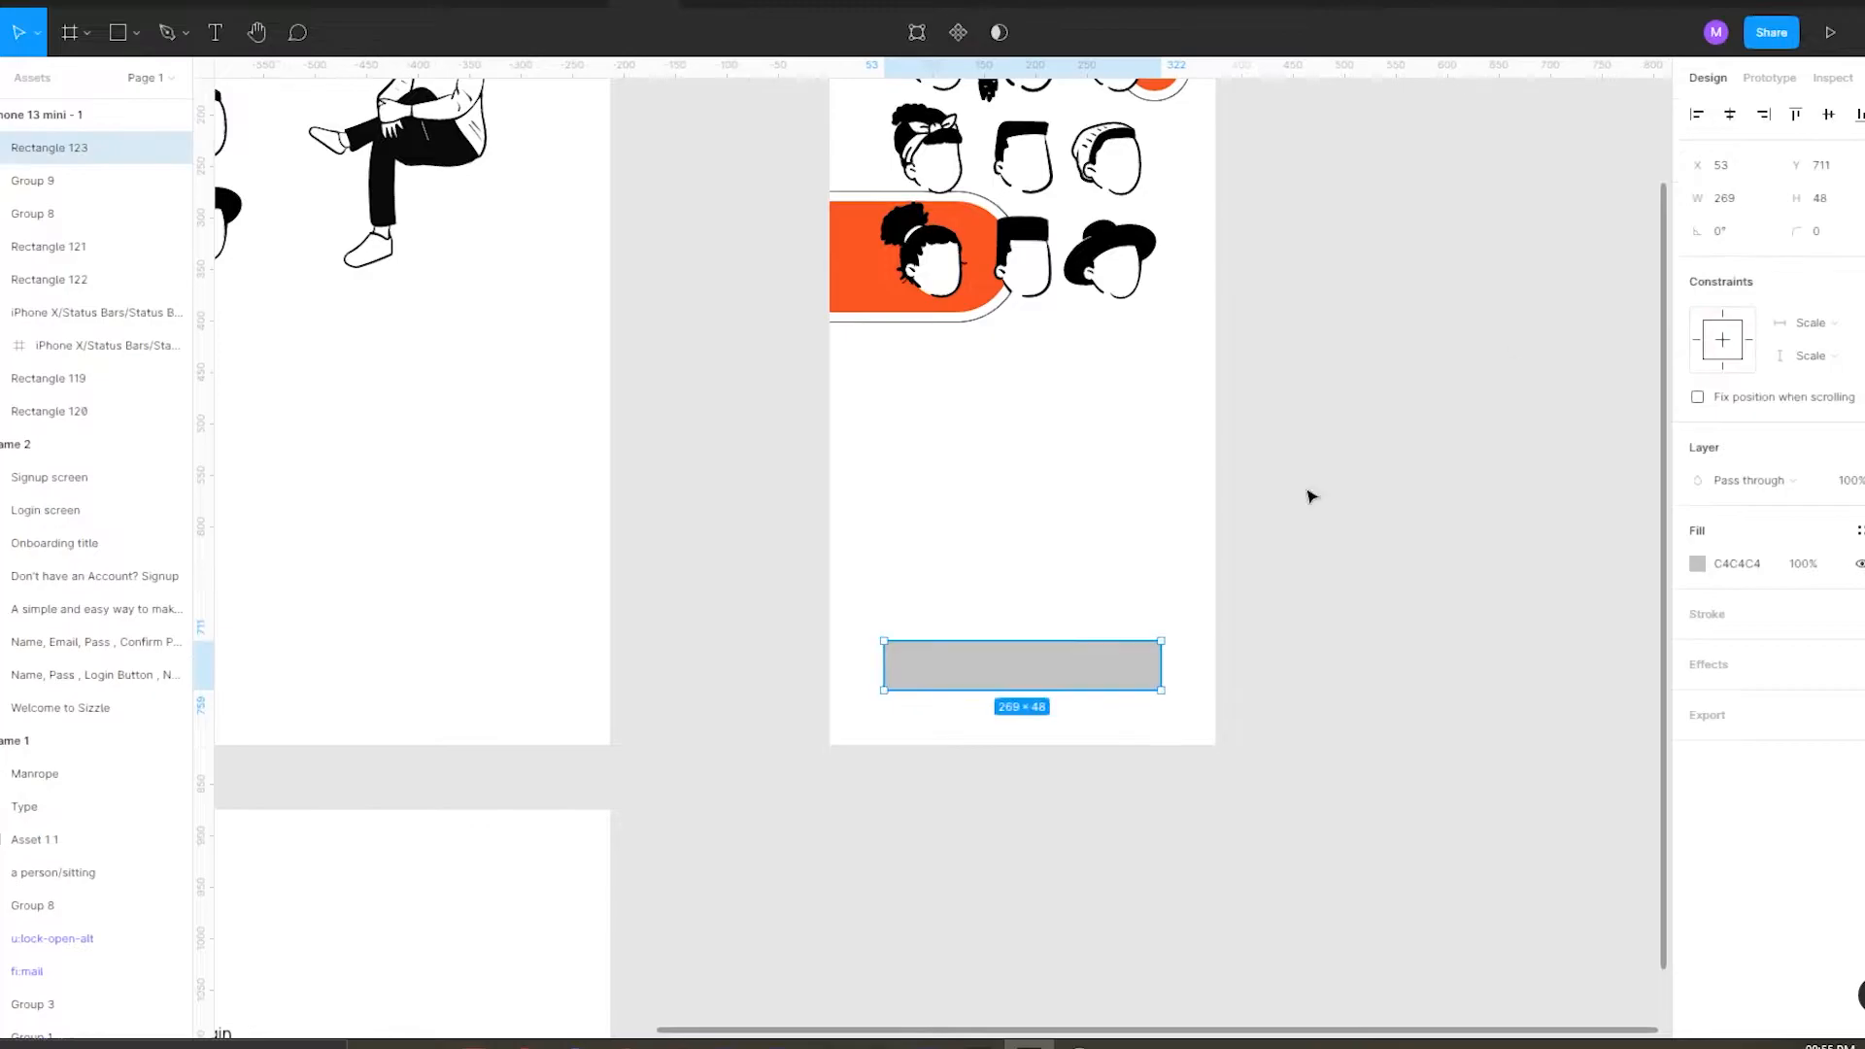
pyautogui.hotkey('shift', 'Down')
pyautogui.hotkey('shift', 'Down')
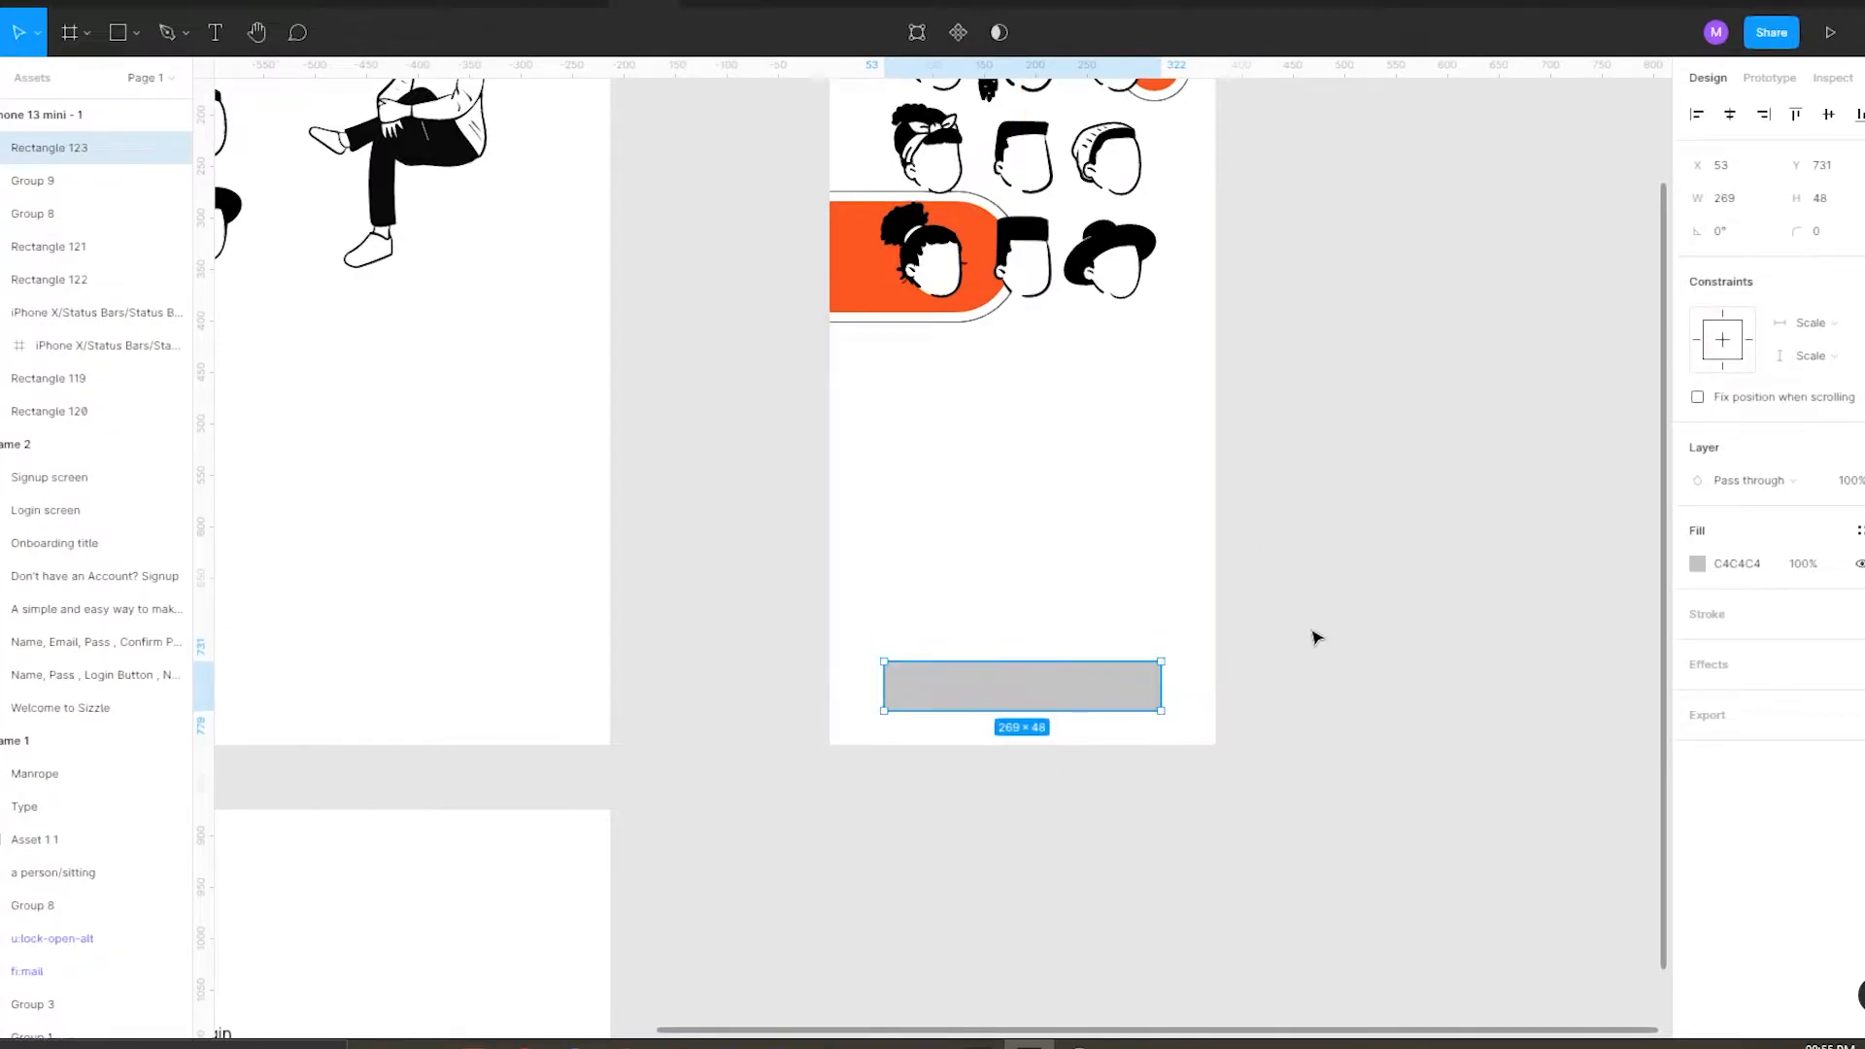
# Show the phone frame's layout grid and widen the gray rectangle to span all four grid columns.
pyautogui.scroll(-3, 1131, 692)
pyautogui.click(865, 235)
pyautogui.hotkey('ctrl', 'shift', '4')
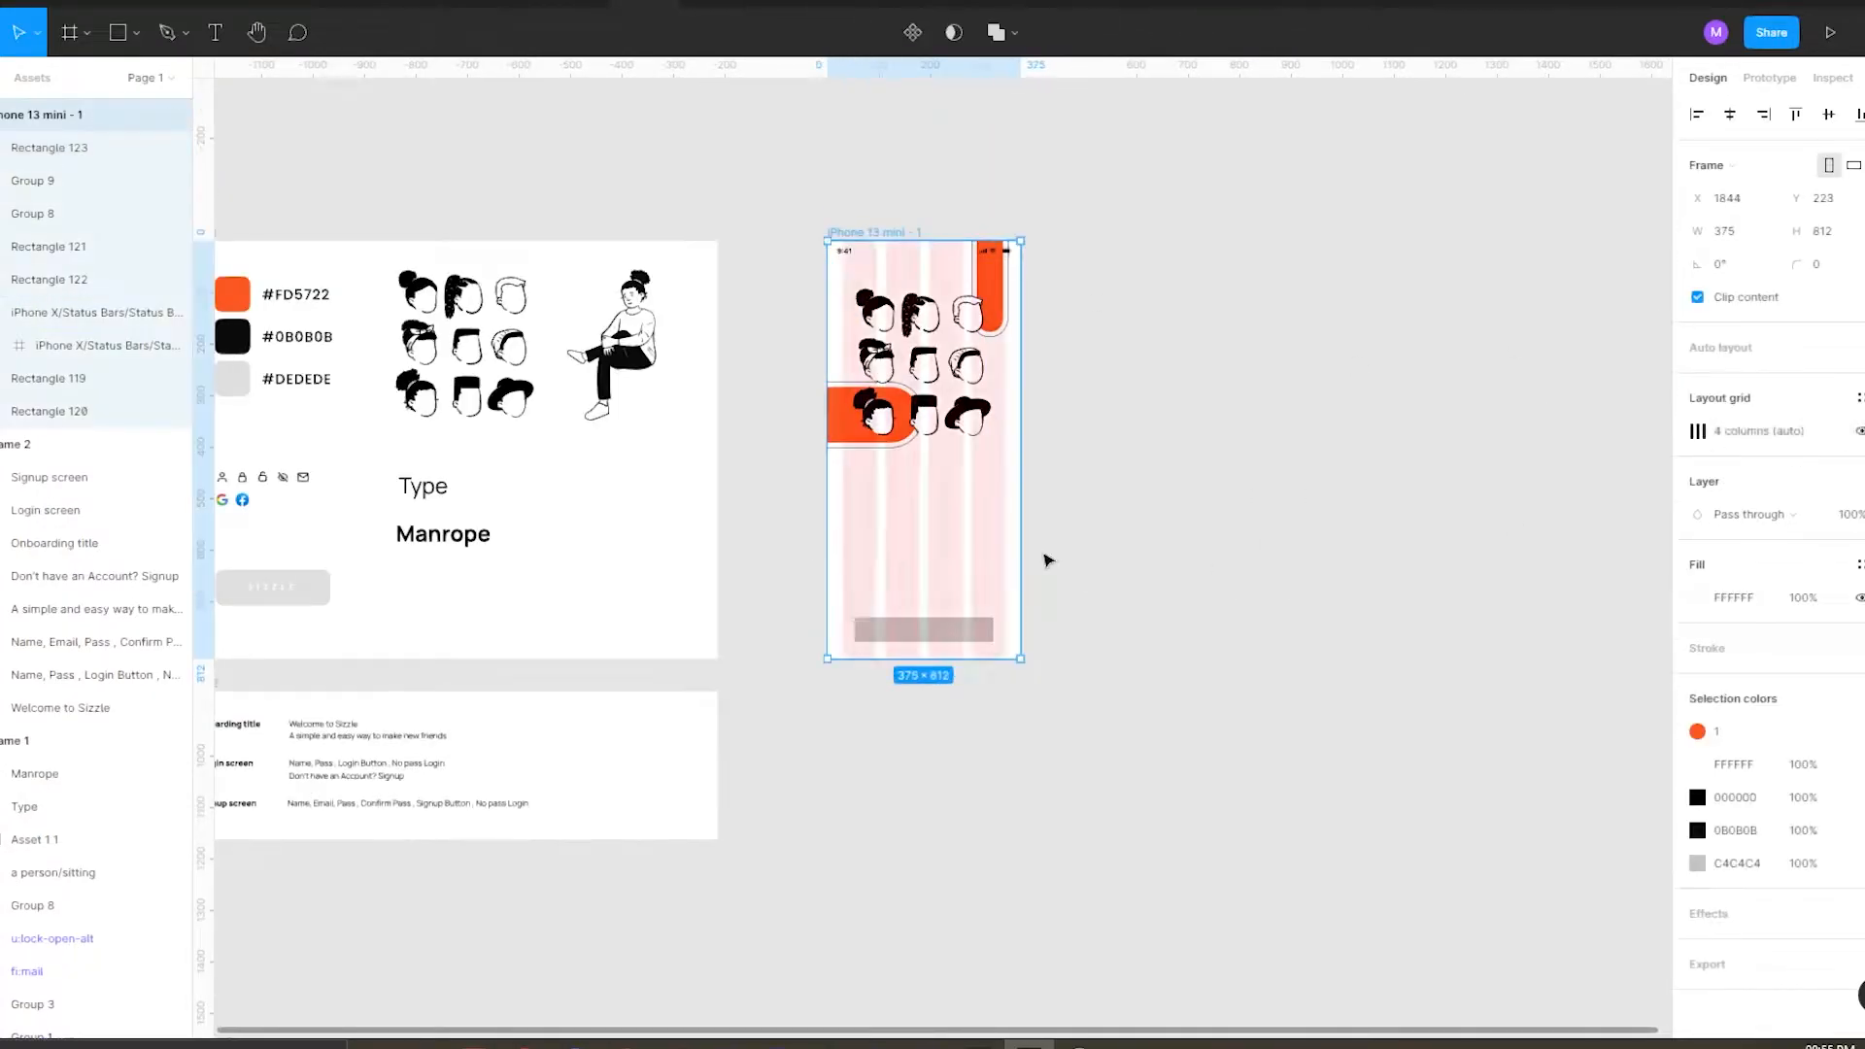
pyautogui.scroll(3, 1086, 580)
pyautogui.click(1091, 652)
pyautogui.moveTo(1105, 646); pyautogui.dragTo(1126, 645)
# Give the gray rectangle a corner radius of 4 and fill it with the black color style.
pyautogui.click(1107, 639)
pyautogui.click(1818, 232)
pyautogui.write('4')
pyautogui.click(1331, 582)
pyautogui.click(1087, 641)
pyautogui.click(1859, 531)
pyautogui.click(1738, 641)
pyautogui.click(1331, 606)
# Add the text "Continue" in the empty canvas space beside the phone frame.
pyautogui.press('t')
pyautogui.click(1241, 553)
pyautogui.write('Continur')
pyautogui.press('BackSpace')
pyautogui.write('e')
pyautogui.press('Escape')
# Move the "Continue" text further down beside the phone frame and change its fill to white (FFFFFF).
pyautogui.moveTo(1238, 583); pyautogui.dragTo(1275, 701)
pyautogui.click(1697, 620)
pyautogui.moveTo(1437, 763); pyautogui.dragTo(1330, 500)
pyautogui.click(1333, 500)
pyautogui.click(1727, 433)
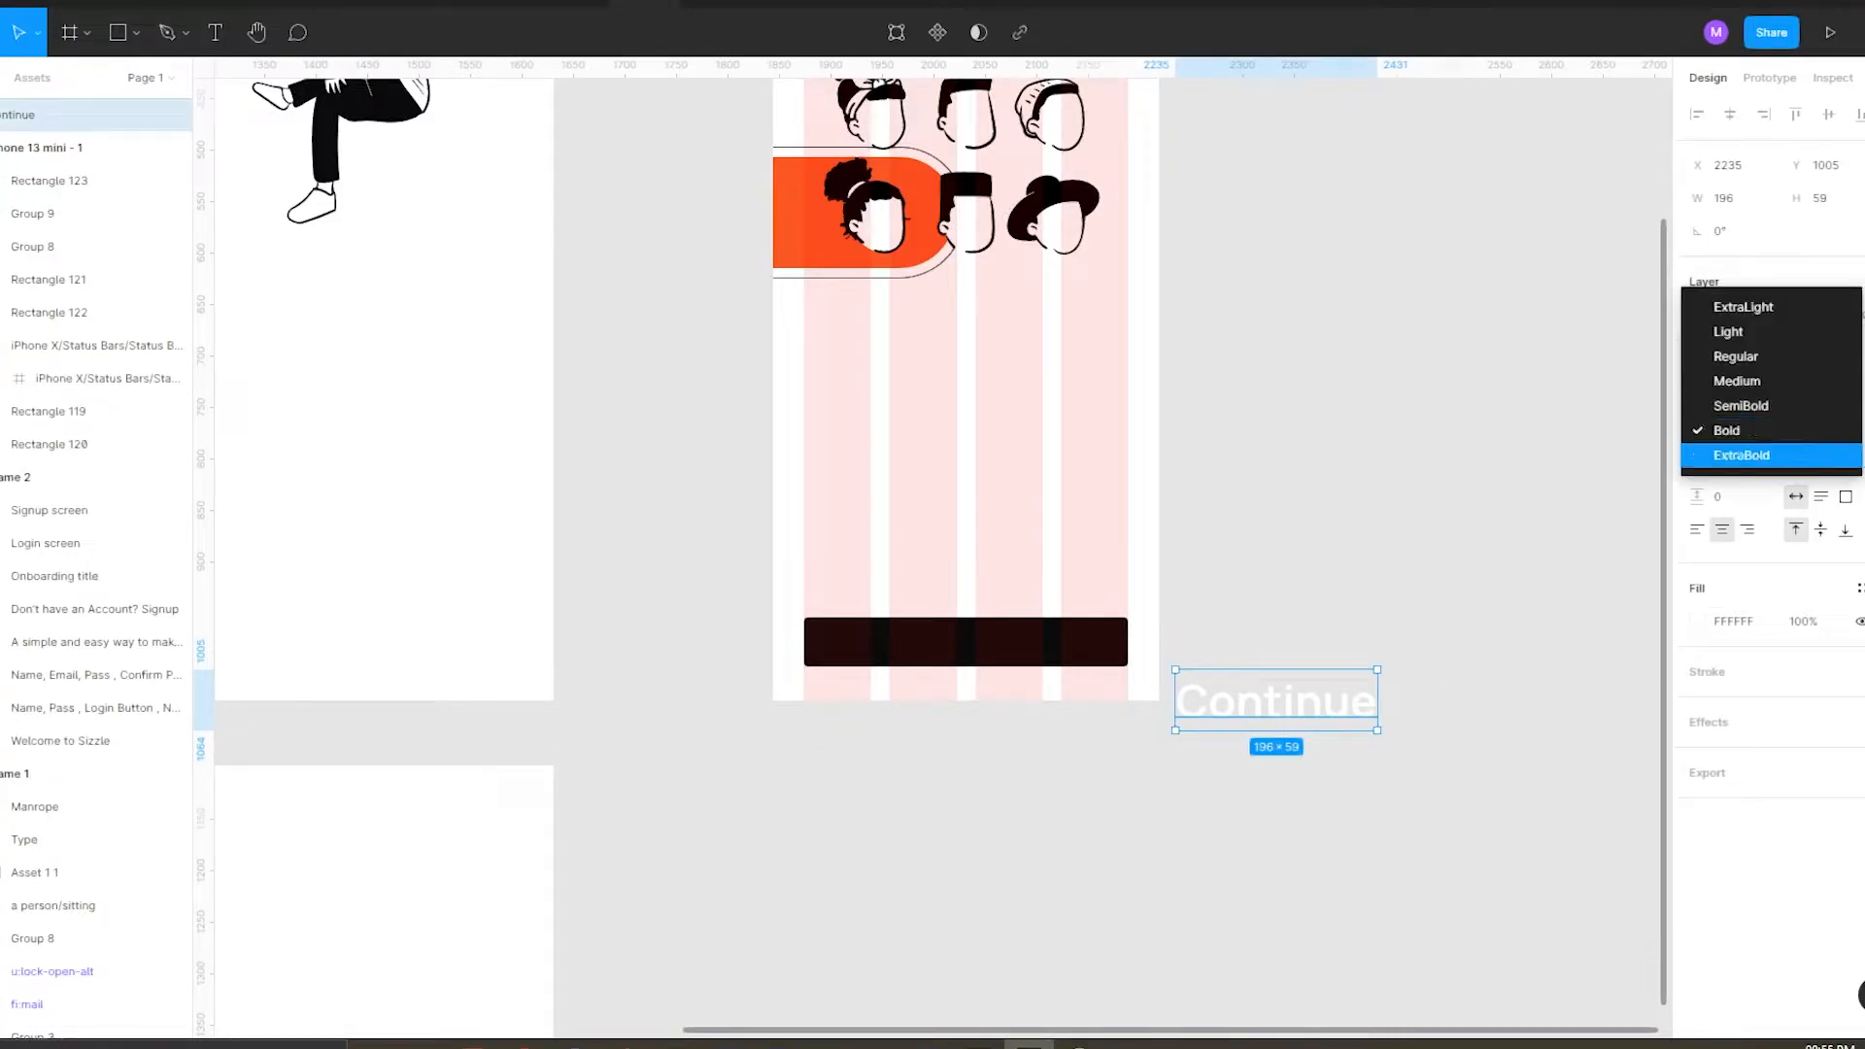
# Move the "Continue" text onto the black rectangle and set its font size to 16.
pyautogui.click(1834, 439)
pyautogui.write('12')
pyautogui.press('Return')
pyautogui.moveTo(1262, 686); pyautogui.dragTo(978, 642)
pyautogui.write('16')
pyautogui.press('Return')
# Center the "Continue" text horizontally and vertically on the black rectangle.
pyautogui.keyDown('shift'); pyautogui.click(1084, 647); pyautogui.keyUp('shift')
pyautogui.click(1368, 461)
pyautogui.click(968, 646)
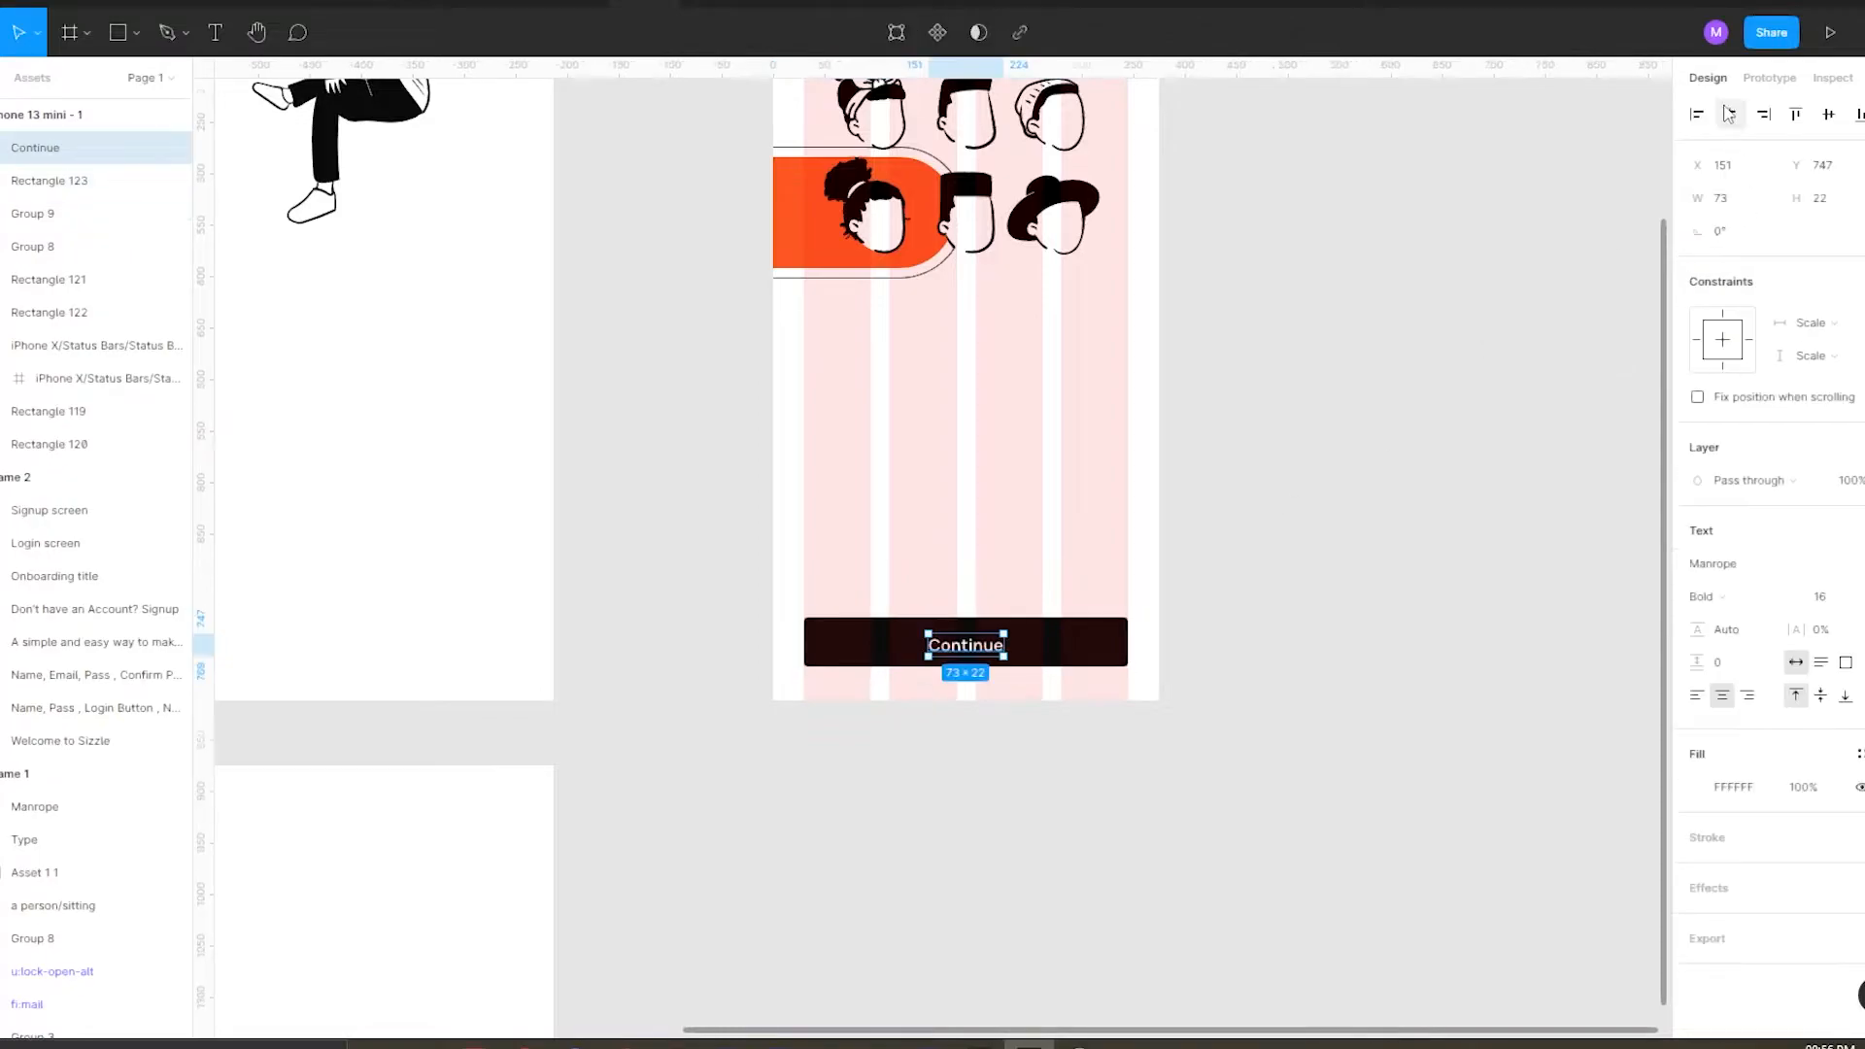
pyautogui.click(1090, 649)
pyautogui.click(908, 670)
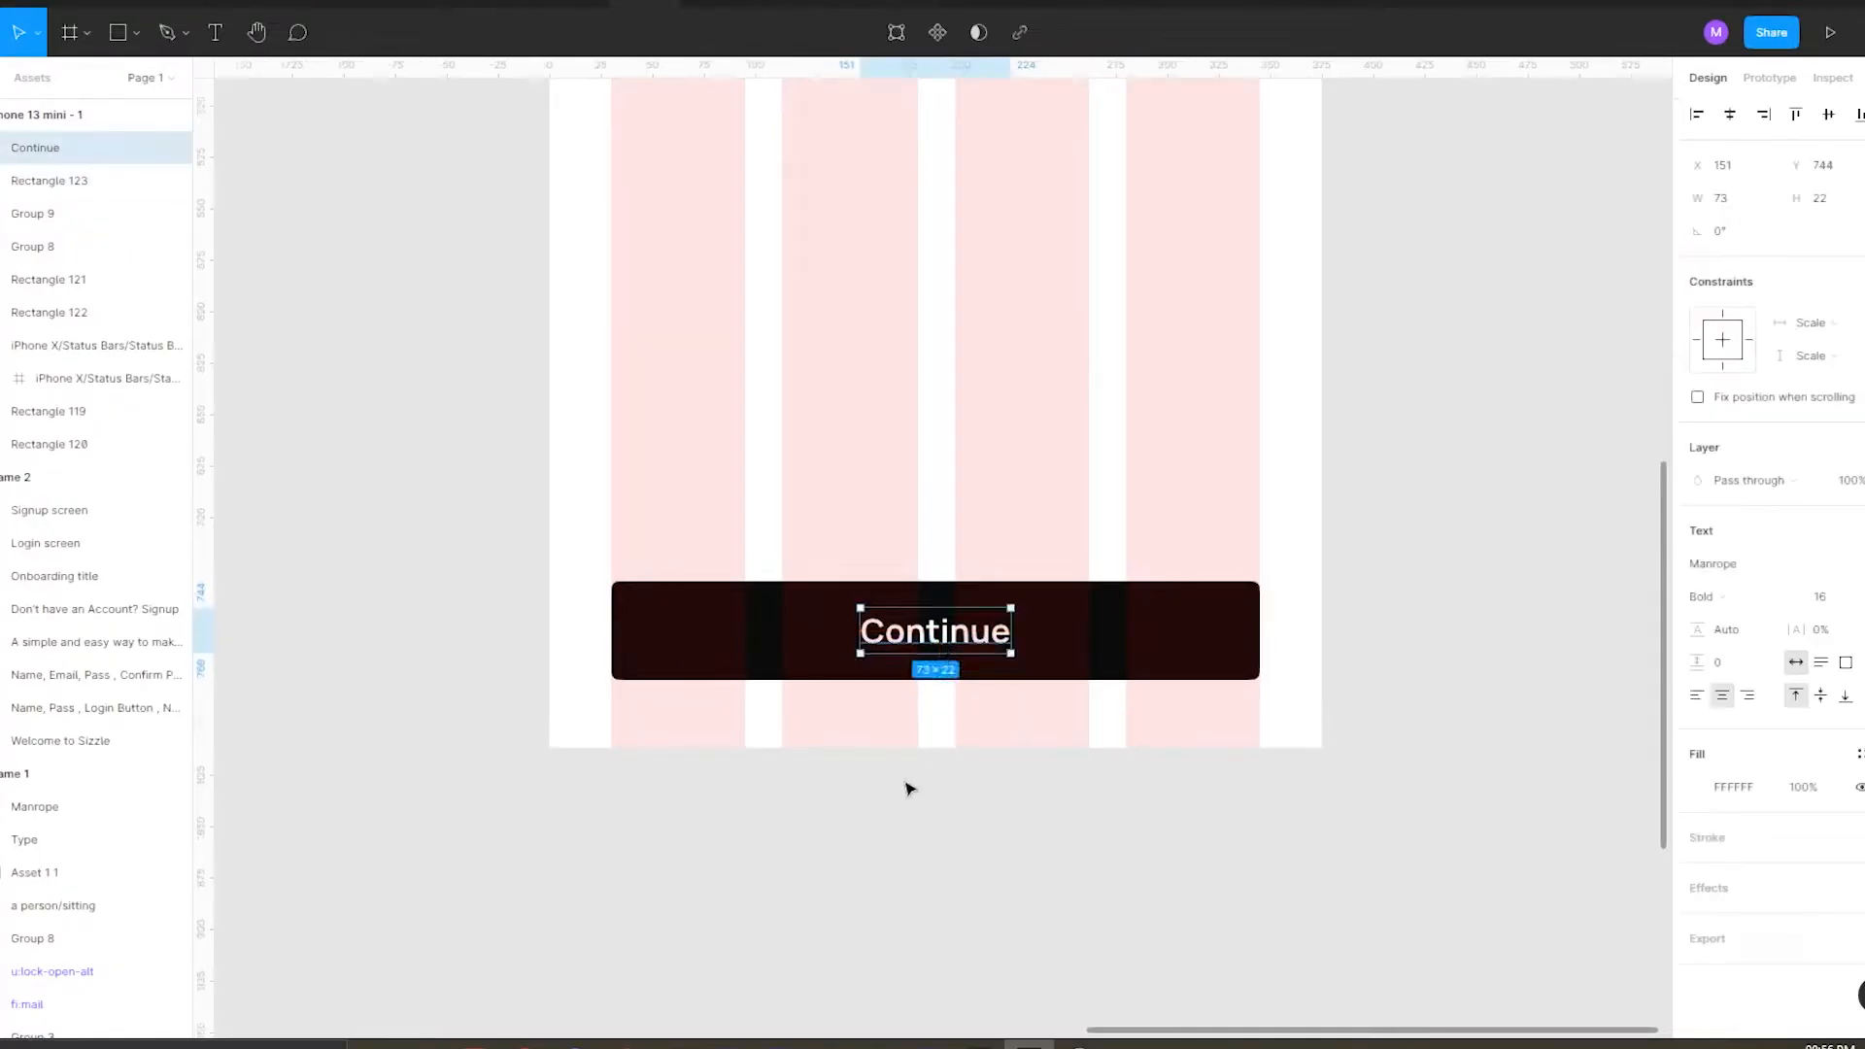
pyautogui.scroll(-3, 835, 680)
pyautogui.click(740, 701)
pyautogui.click(810, 641)
pyautogui.click(701, 718)
pyautogui.scroll(-3, 699, 719)
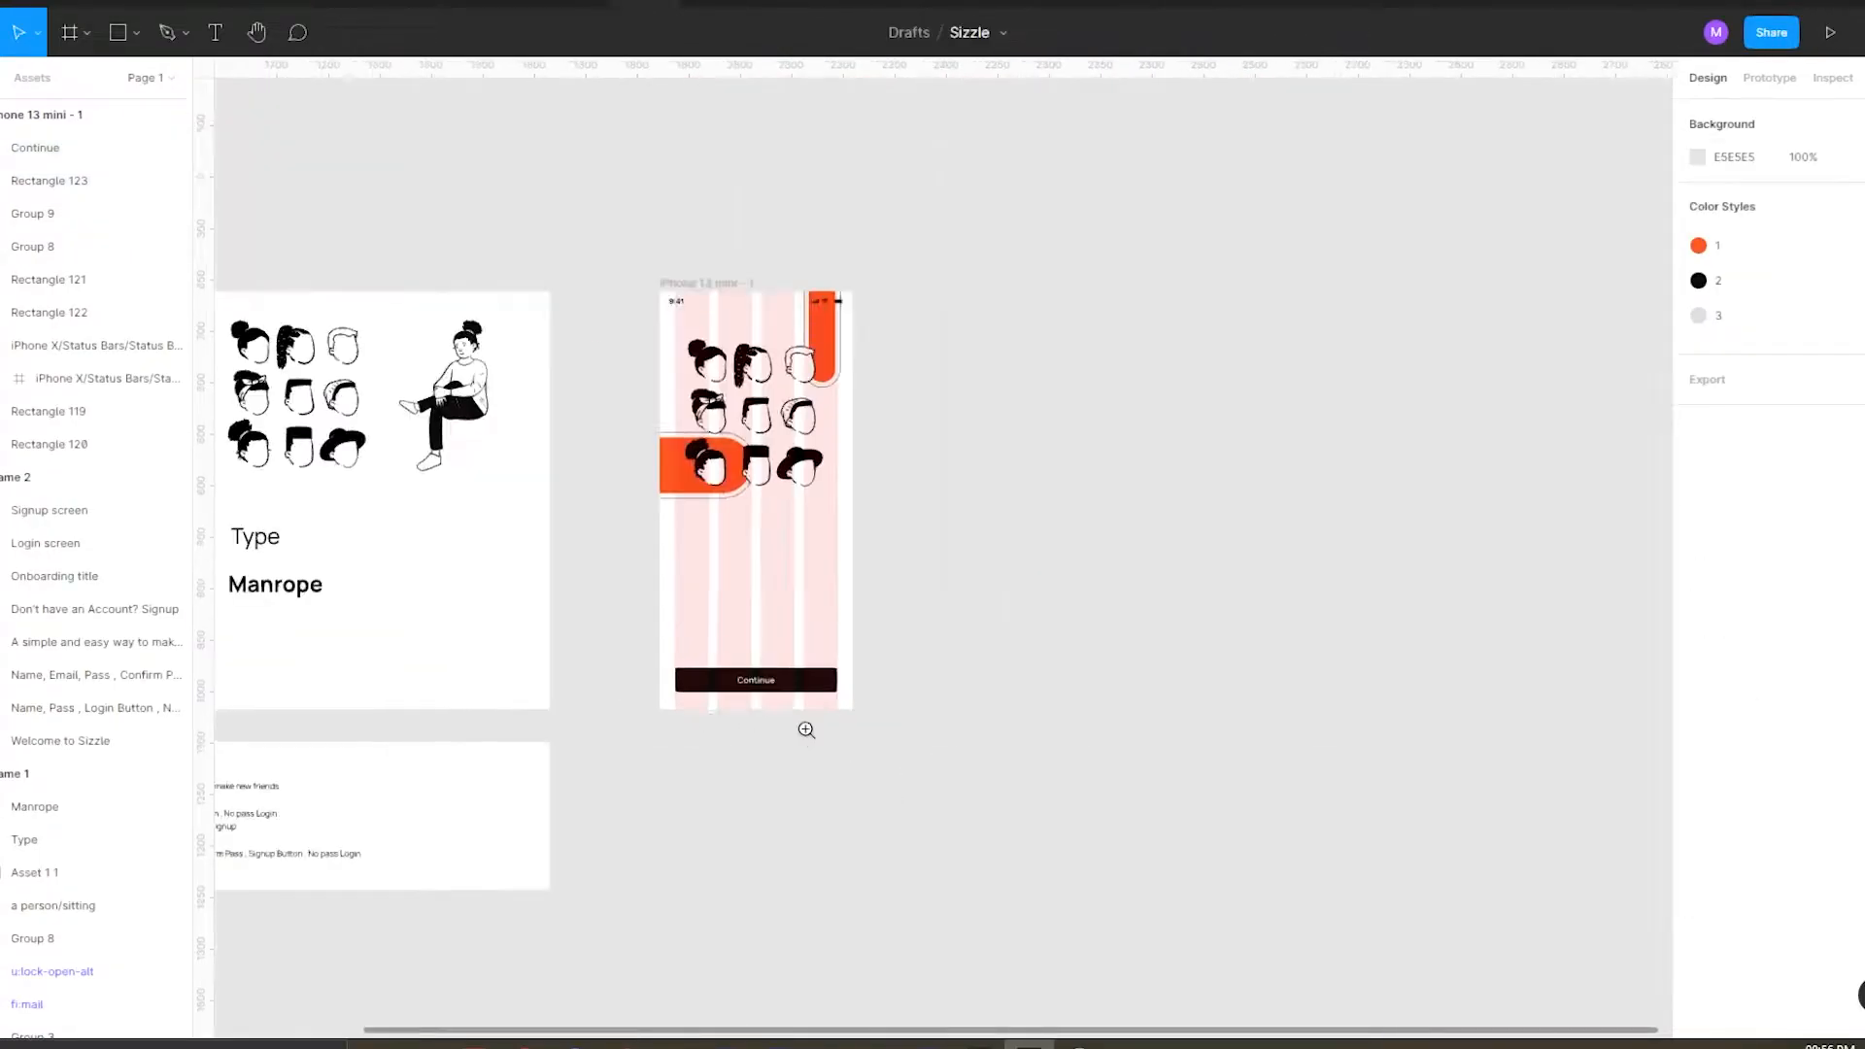
# Draw a new frame about 231 × 35 px to the right of the phone frame and resize it to 315 × 48 px.
pyautogui.scroll(3, 805, 727)
pyautogui.click(808, 649)
pyautogui.press('f')
pyautogui.moveTo(967, 551); pyautogui.dragTo(1205, 586)
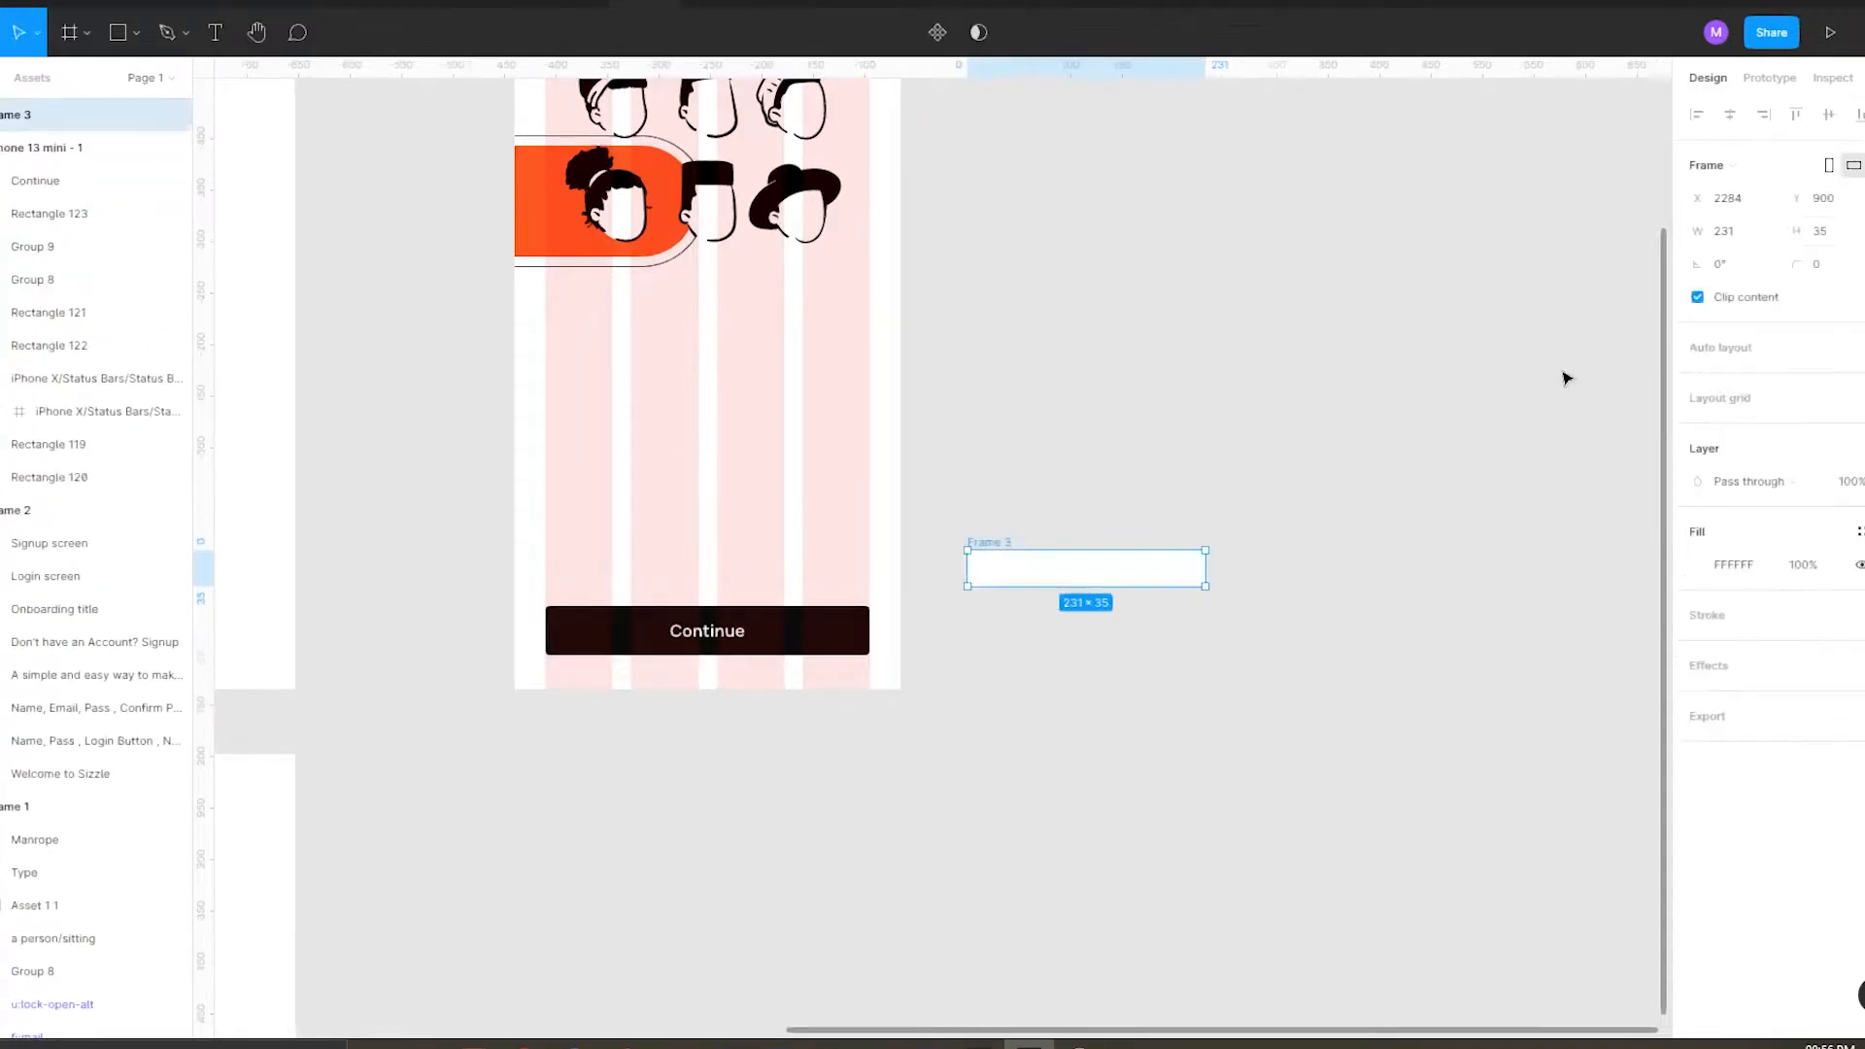
pyautogui.write('48')
pyautogui.press('Return')
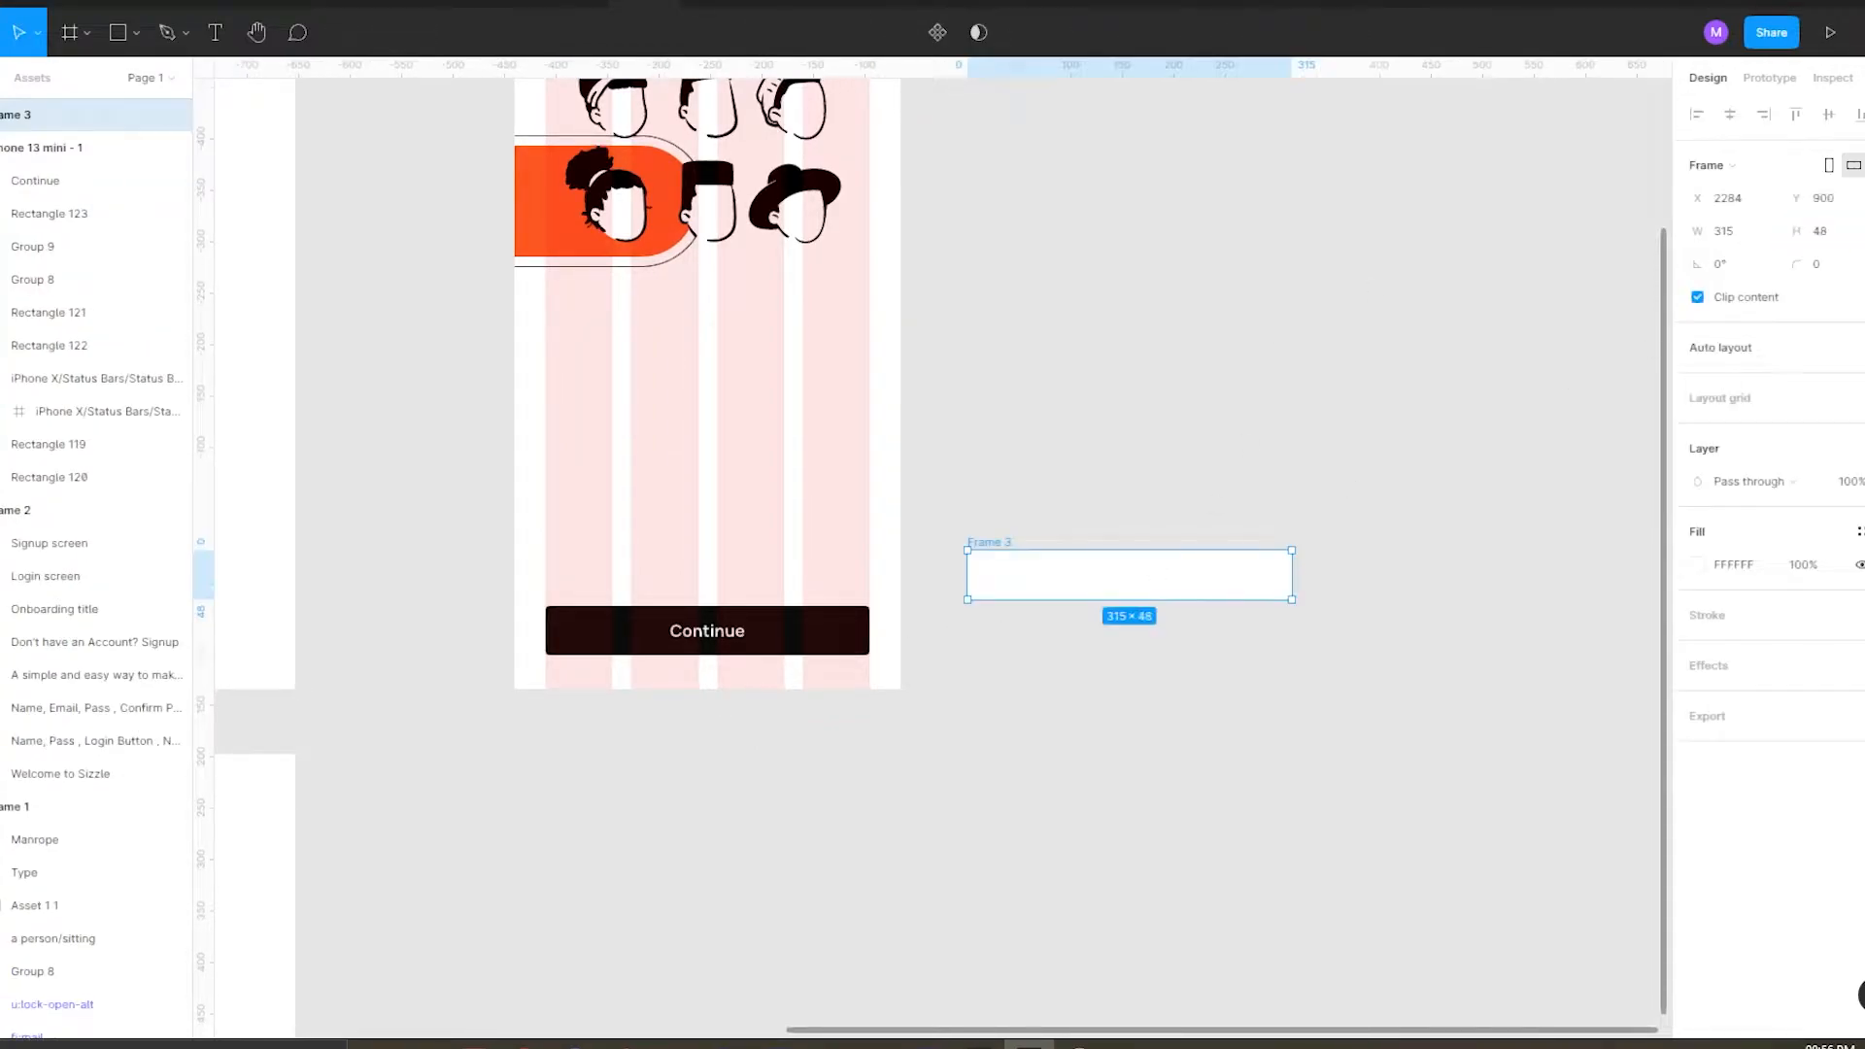
# Fill the new frame with the black color style and delete the black rectangle behind the "Continue" text.
pyautogui.click(1860, 532)
pyautogui.click(1699, 688)
pyautogui.click(1437, 670)
pyautogui.click(791, 635)
pyautogui.press('Delete')
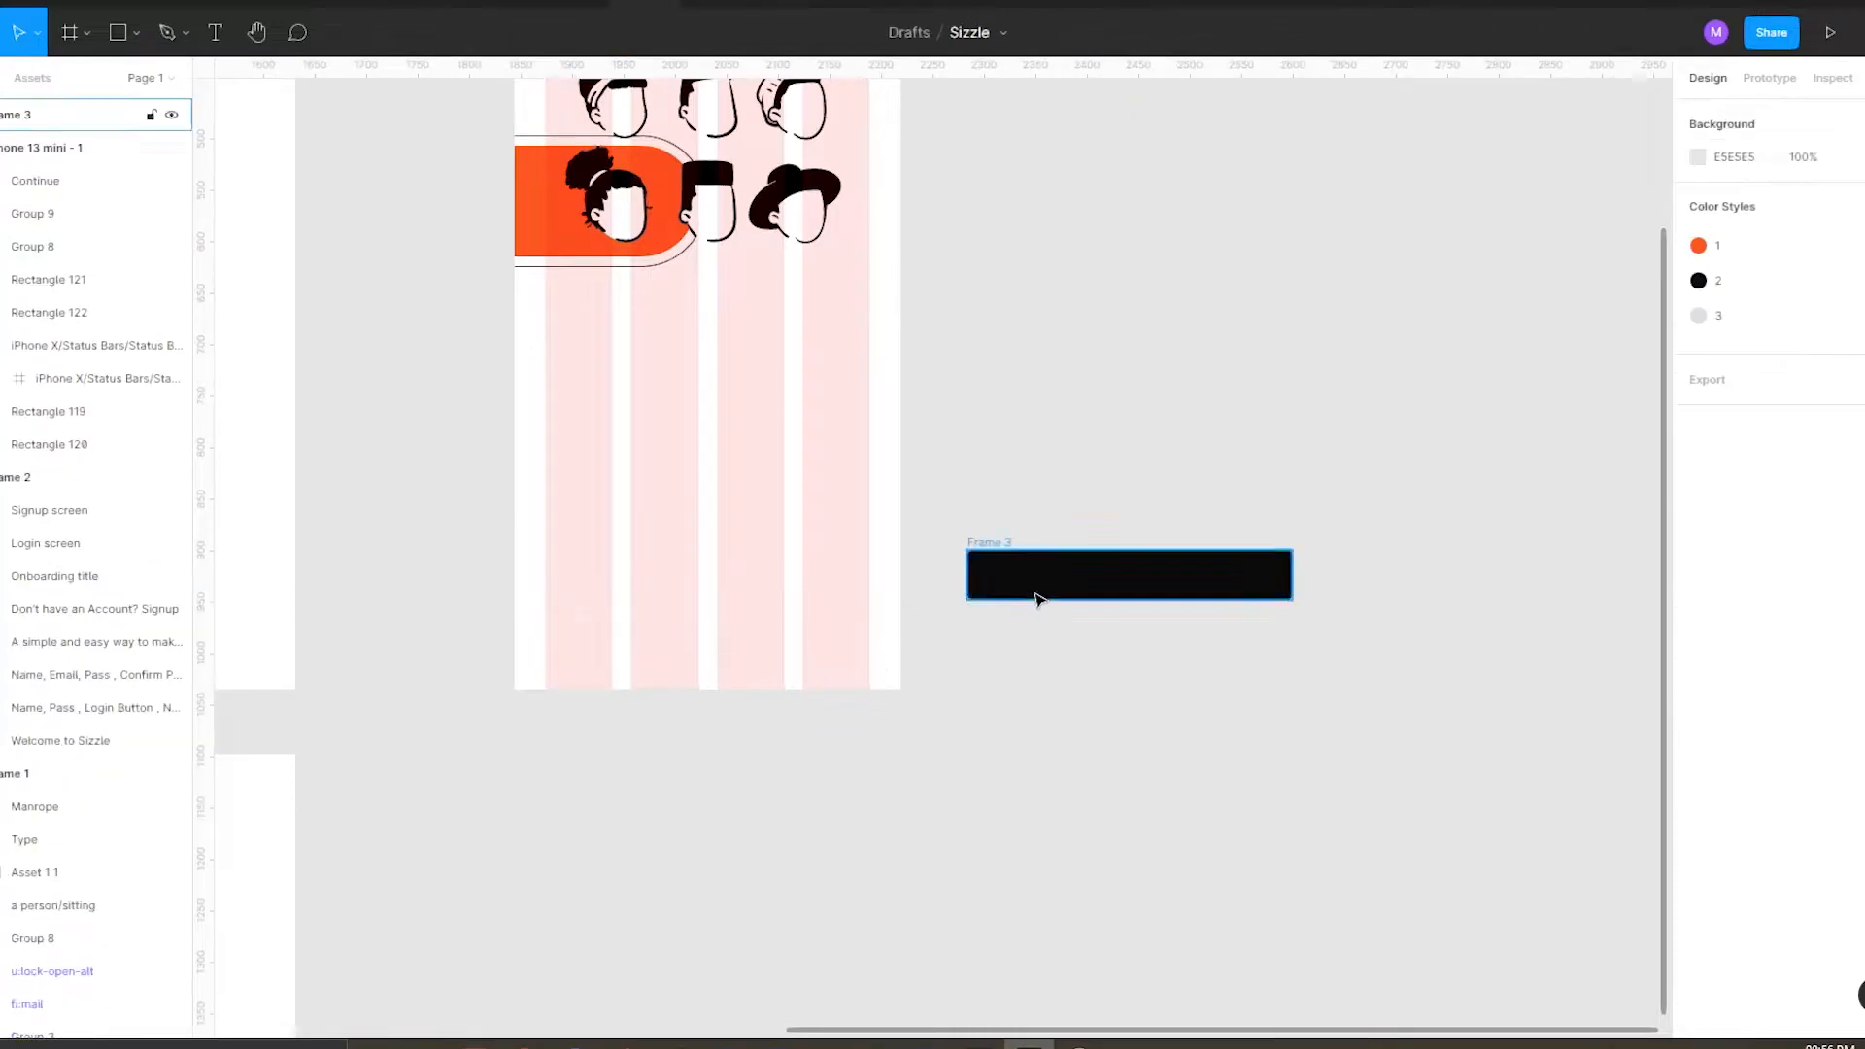
# Move the black frame to the bottom of the phone frame, centered horizontally, and send it behind the "Continue" text.
pyautogui.moveTo(1026, 594); pyautogui.dragTo(637, 650)
pyautogui.click(1734, 119)
pyautogui.press('[')
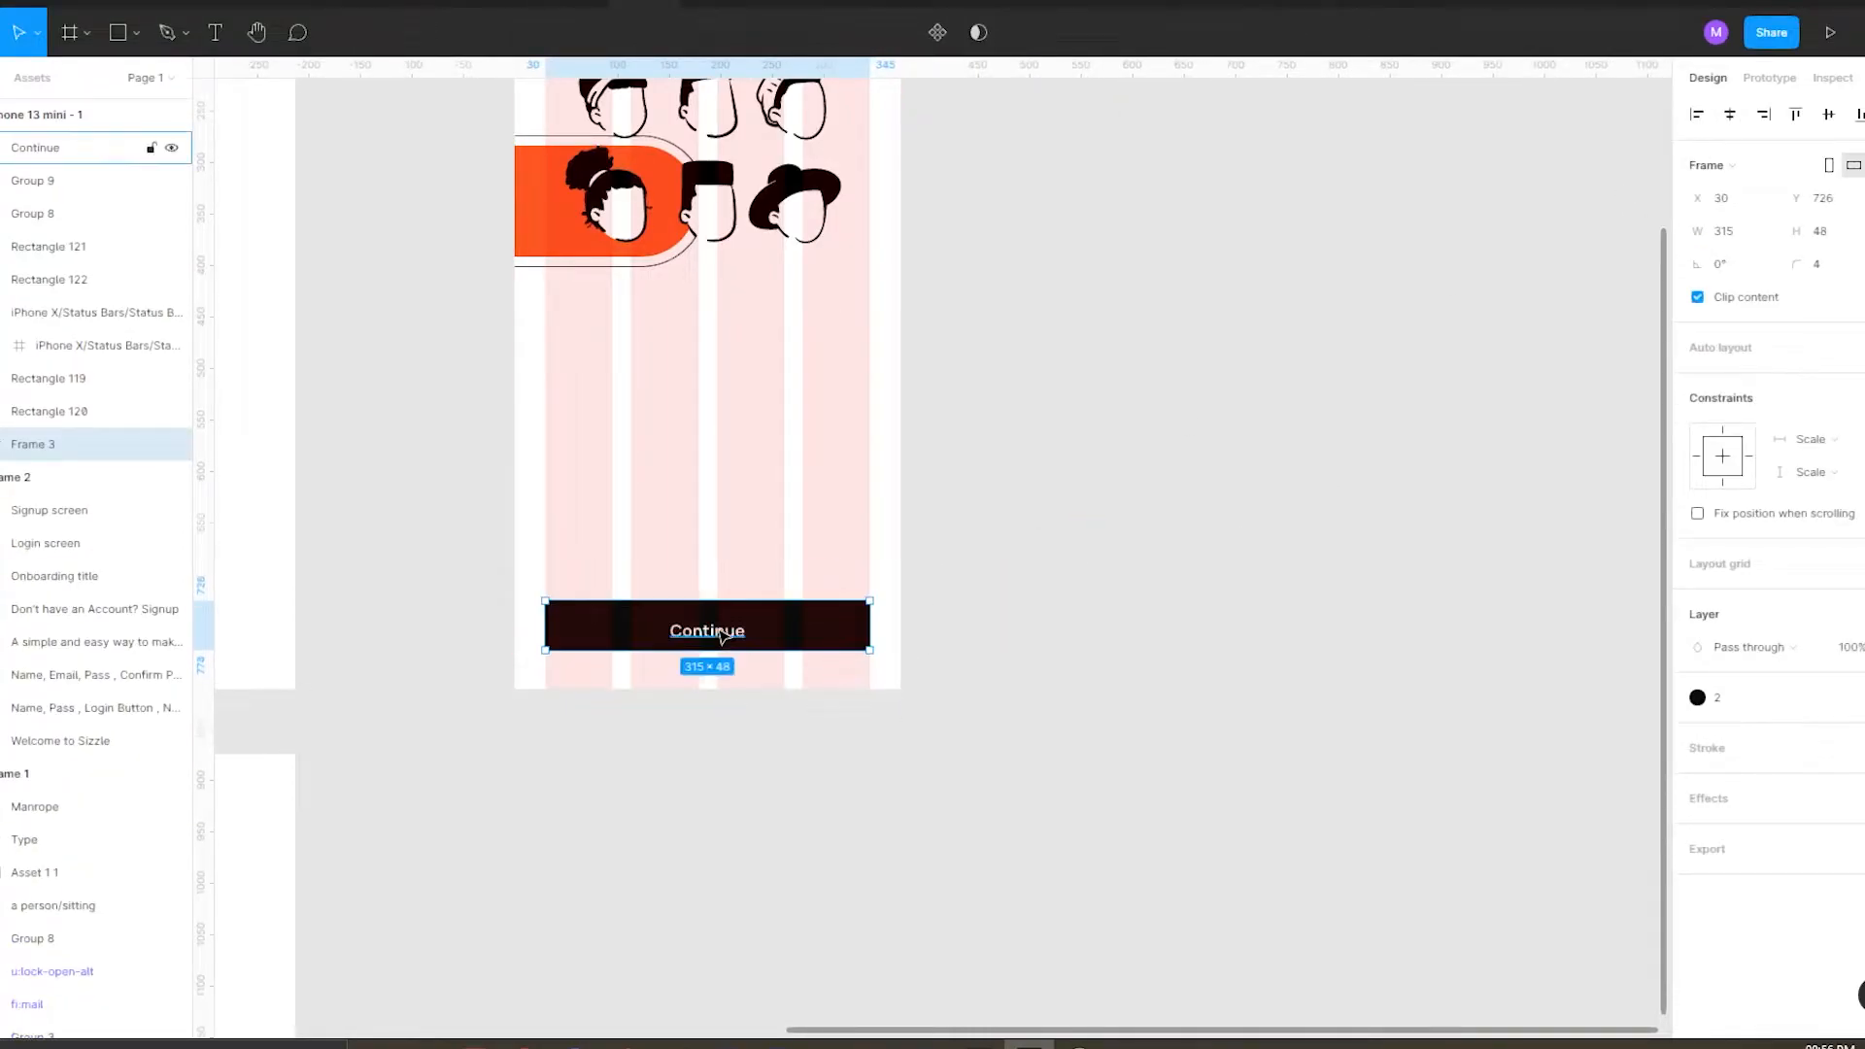
# Cut the "Continue" text, paste it inside the black button frame and center it both horizontally and vertically.
pyautogui.click(707, 630)
pyautogui.hotkey('ctrl', 'z')
pyautogui.click(697, 645)
pyautogui.click(707, 632)
pyautogui.hotkey('ctrl', 'x')
pyautogui.click(644, 637)
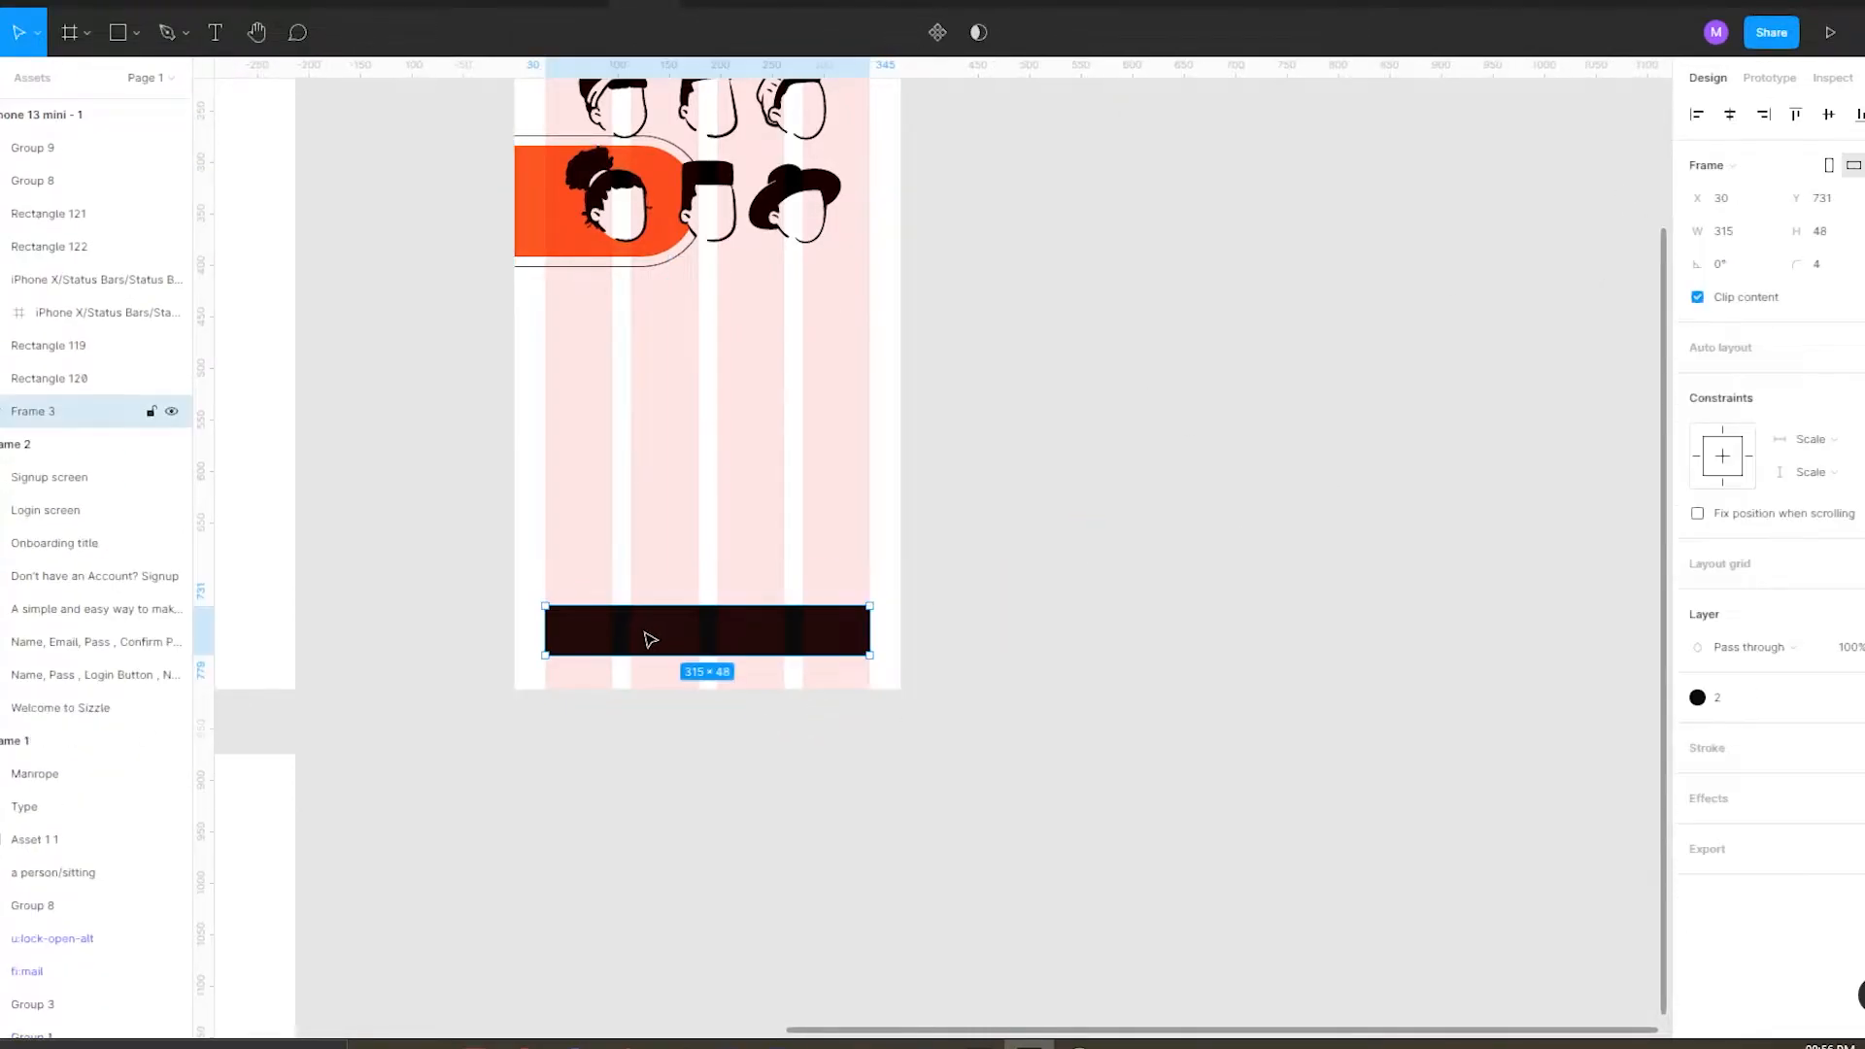
pyautogui.hotkey('ctrl', 'v')
pyautogui.click(1730, 115)
pyautogui.click(1828, 115)
# Copy the "Welcome to Sizzle" title and its tagline from the copy notes frame to the space right of the phone frame.
pyautogui.scroll(-5, 598, 565)
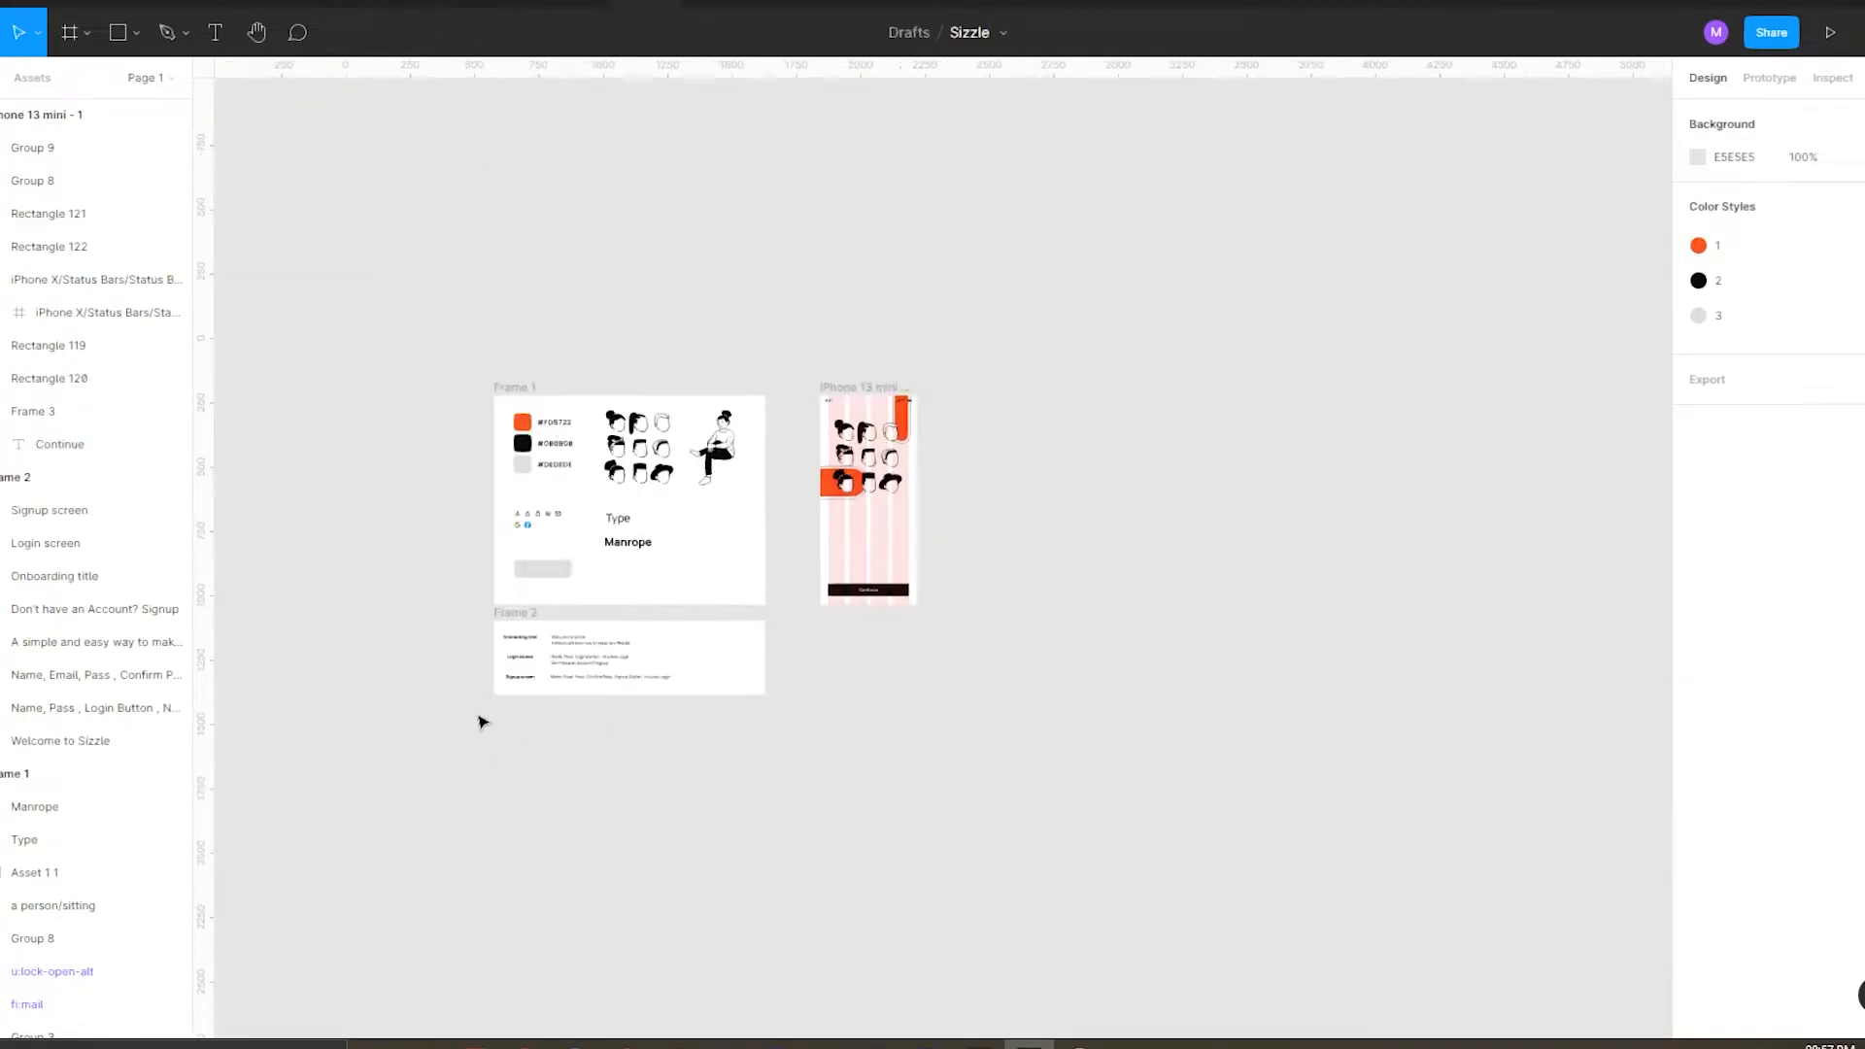
pyautogui.scroll(10, 619, 545)
pyautogui.scroll(-3, 541, 573)
pyautogui.click(535, 539)
pyautogui.keyDown('shift'); pyautogui.click(495, 573); pyautogui.keyUp('shift')
pyautogui.keyDown('alt'); pyautogui.click(446, 537); pyautogui.keyUp('alt')
pyautogui.moveTo(558, 527); pyautogui.dragTo(849, 512)
pyautogui.hotkey('ctrl', 'z')
pyautogui.moveTo(535, 546); pyautogui.dragTo(1382, 511)
pyautogui.keyDown('alt'); pyautogui.click(1138, 510); pyautogui.keyUp('alt')
# Move the "Welcome to Sizzle" title above the "Continue" button and set it to ExtraBold, size 30.
pyautogui.scroll(6, 1242, 478)
pyautogui.moveTo(1131, 507); pyautogui.dragTo(885, 507)
pyautogui.click(1738, 594)
pyautogui.click(1738, 689)
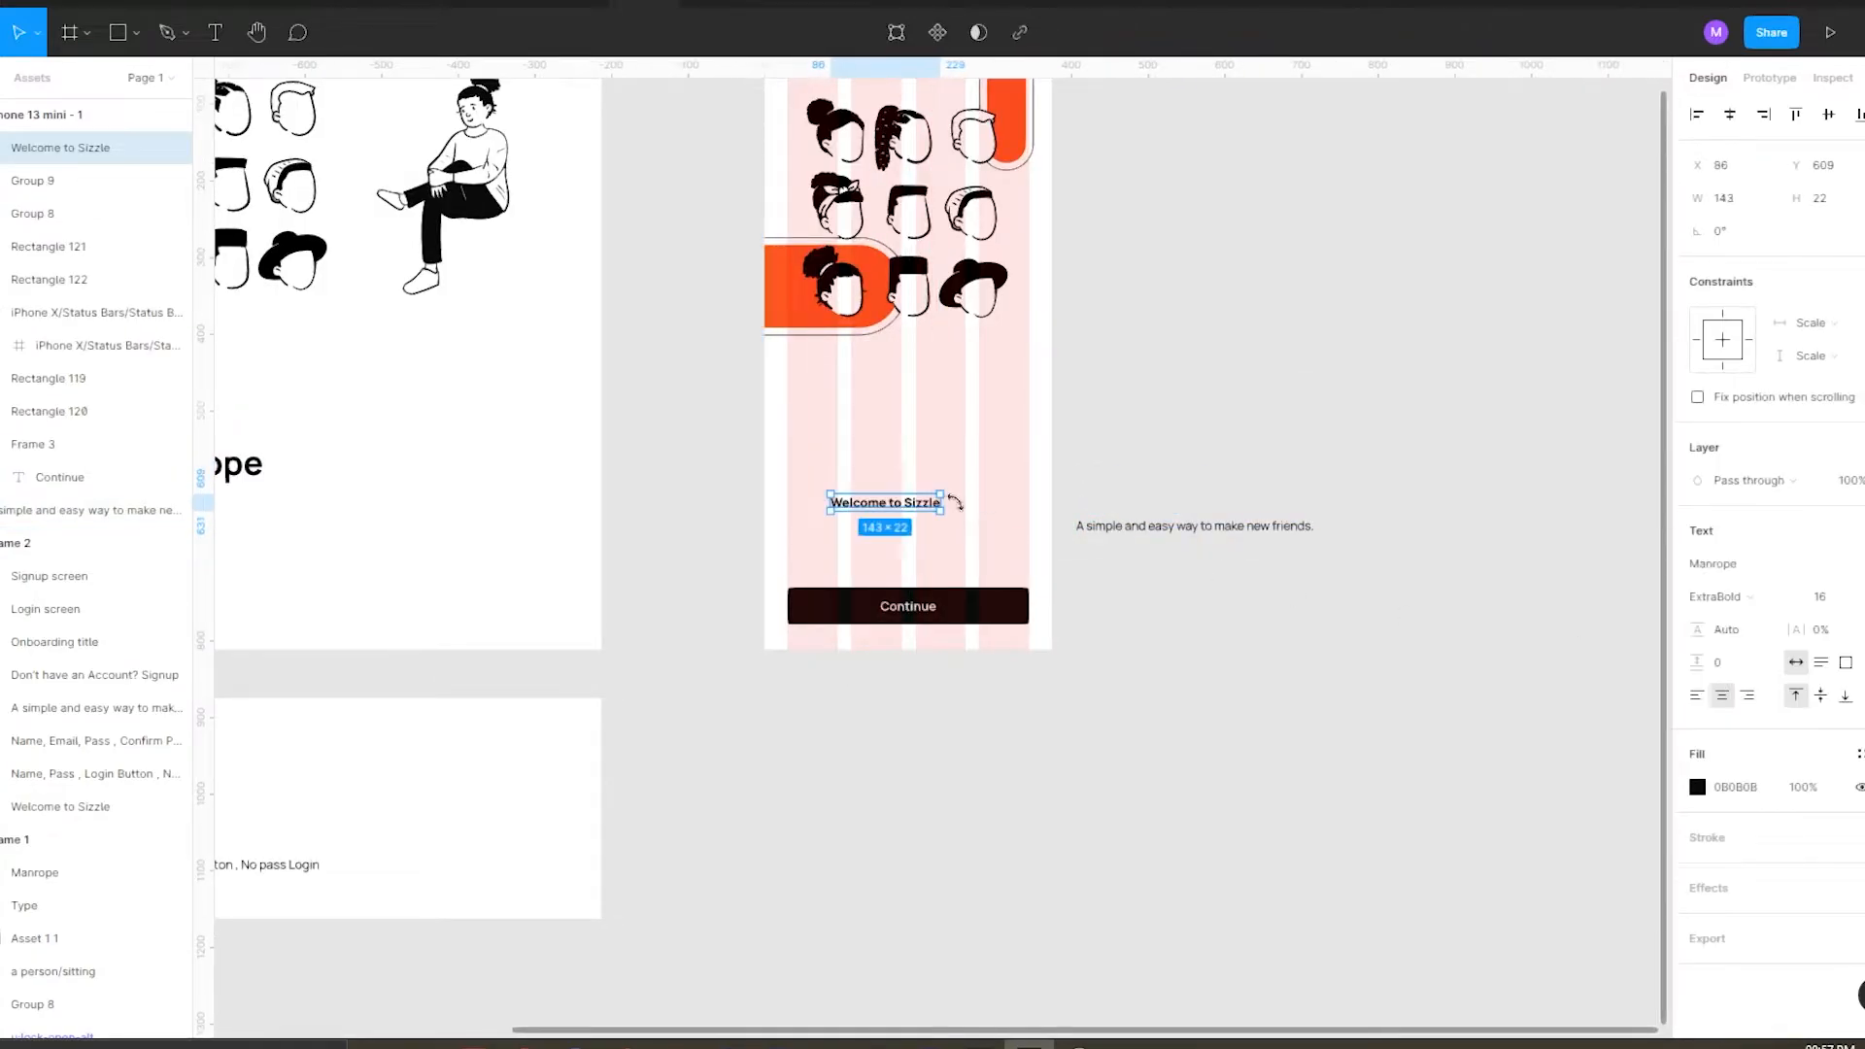
pyautogui.click(1846, 596)
pyautogui.click(1831, 680)
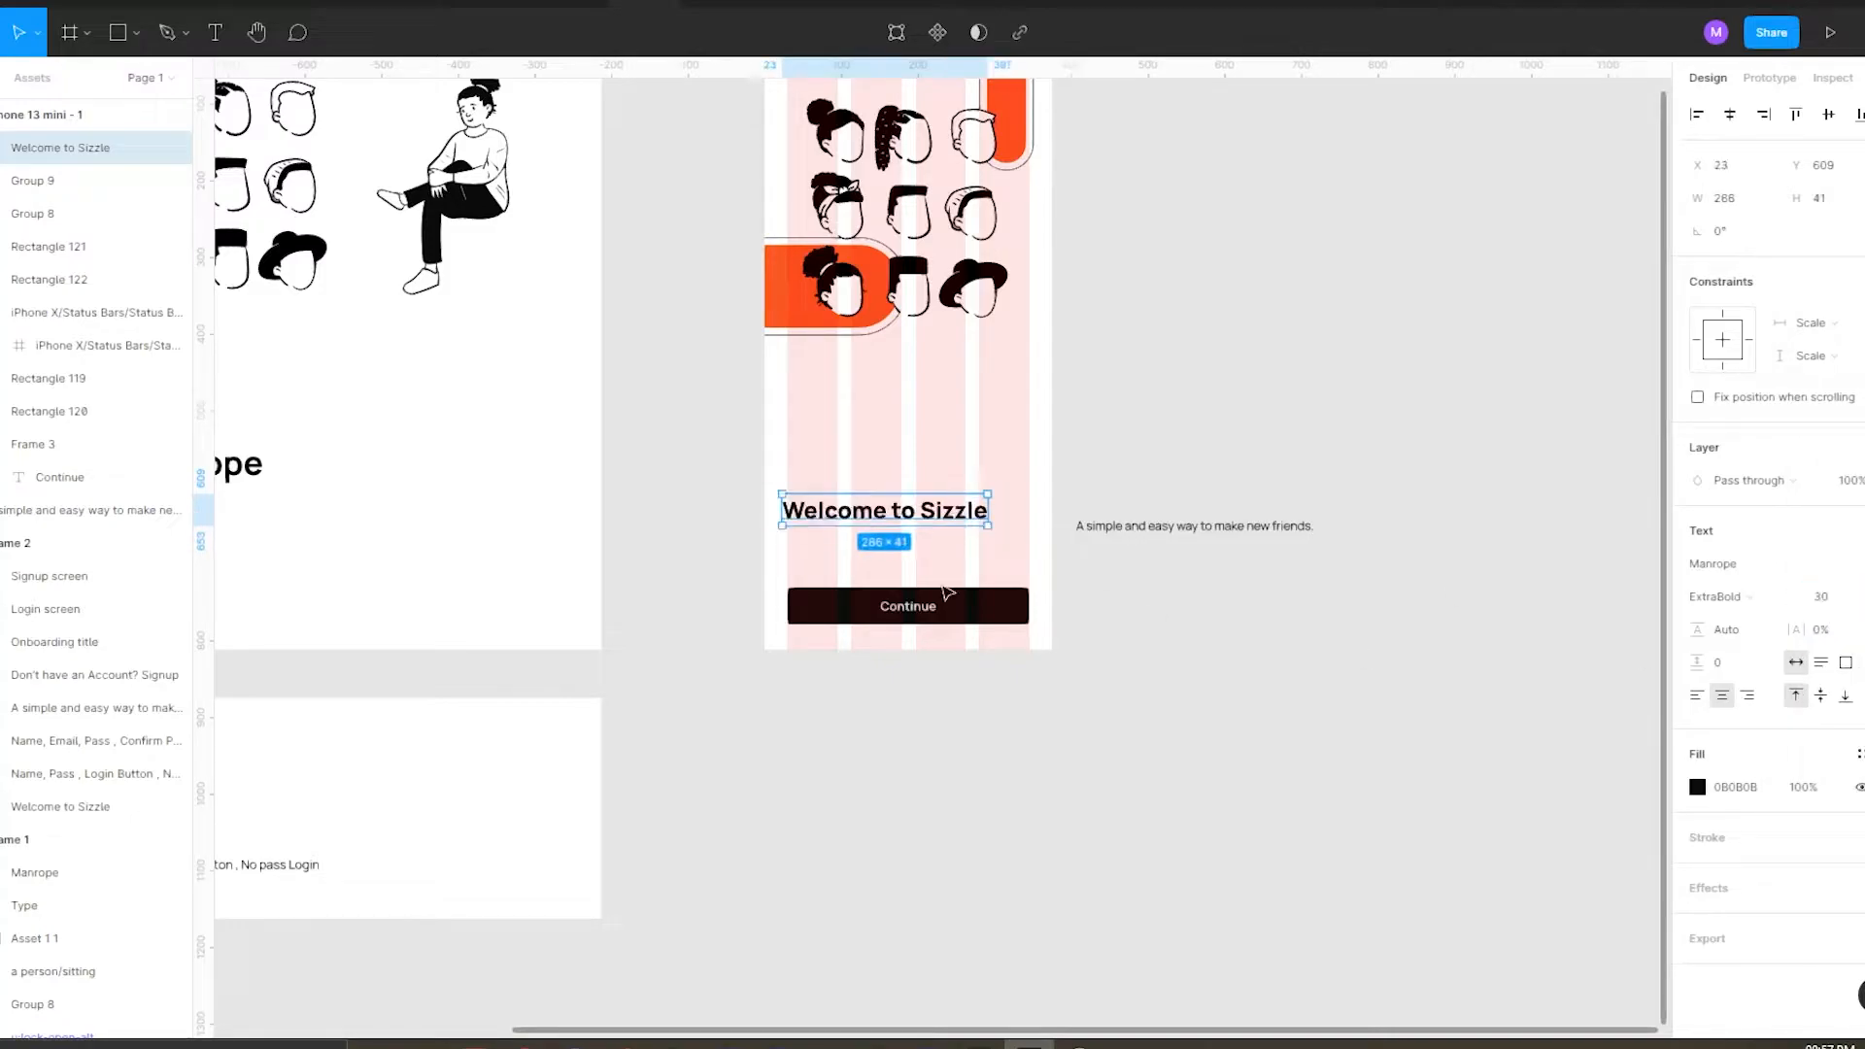
# Set the tagline "A simple and easy way to make new friends." to size 12 and center it just below the title.
pyautogui.click(1107, 525)
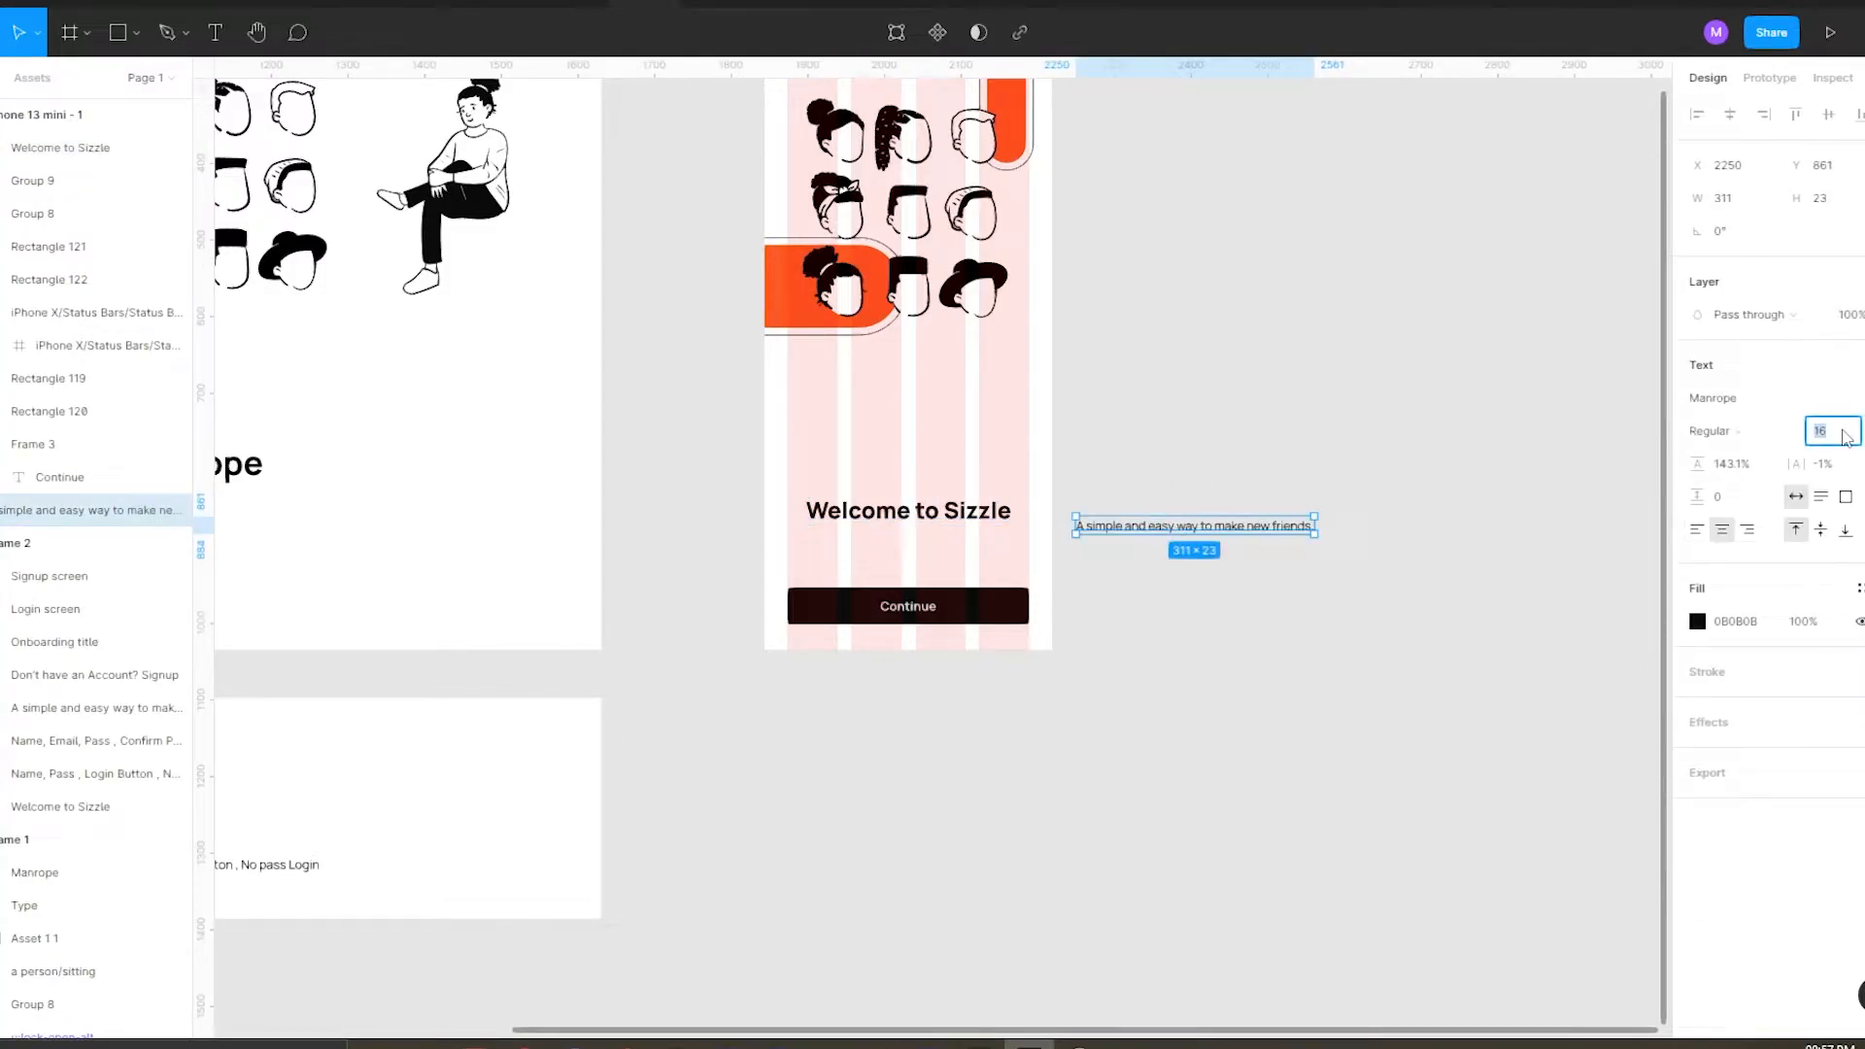
pyautogui.moveTo(1165, 525); pyautogui.dragTo(907, 541)
pyautogui.scroll(3, 918, 491)
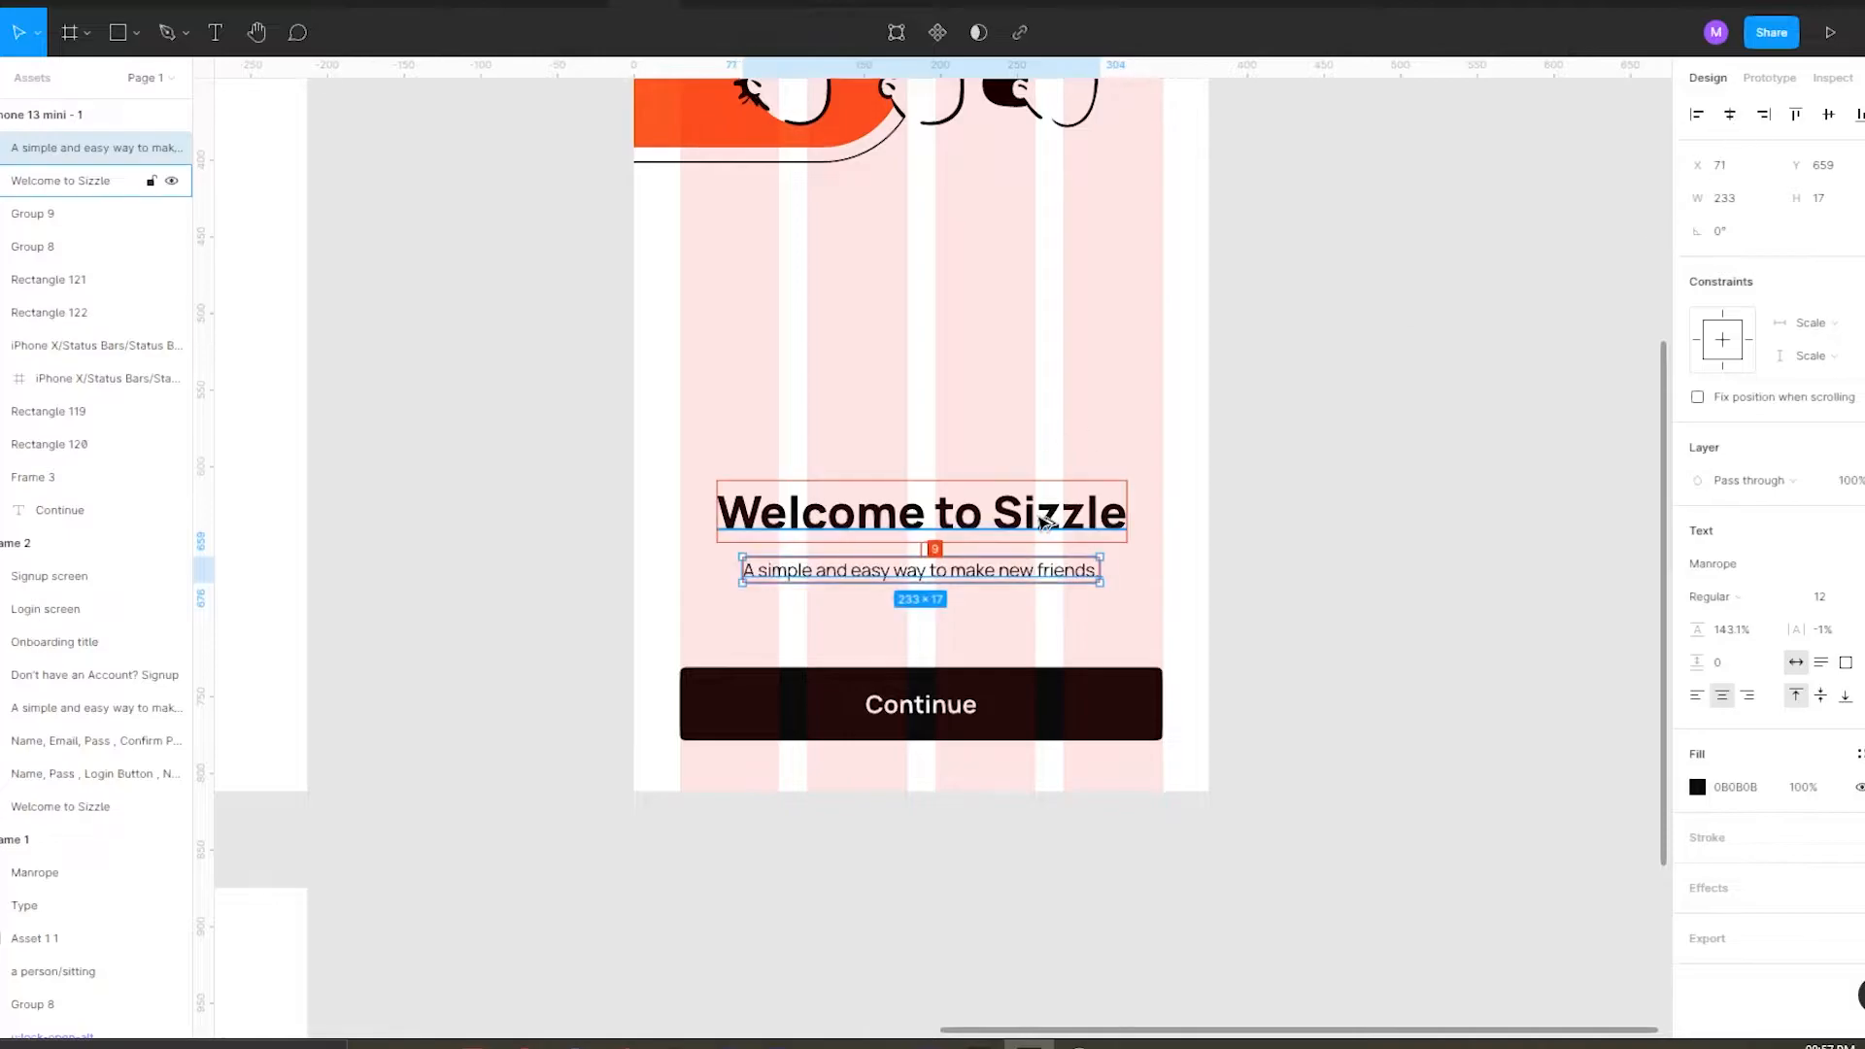
pyautogui.scroll(-6, 917, 705)
pyautogui.click(650, 767)
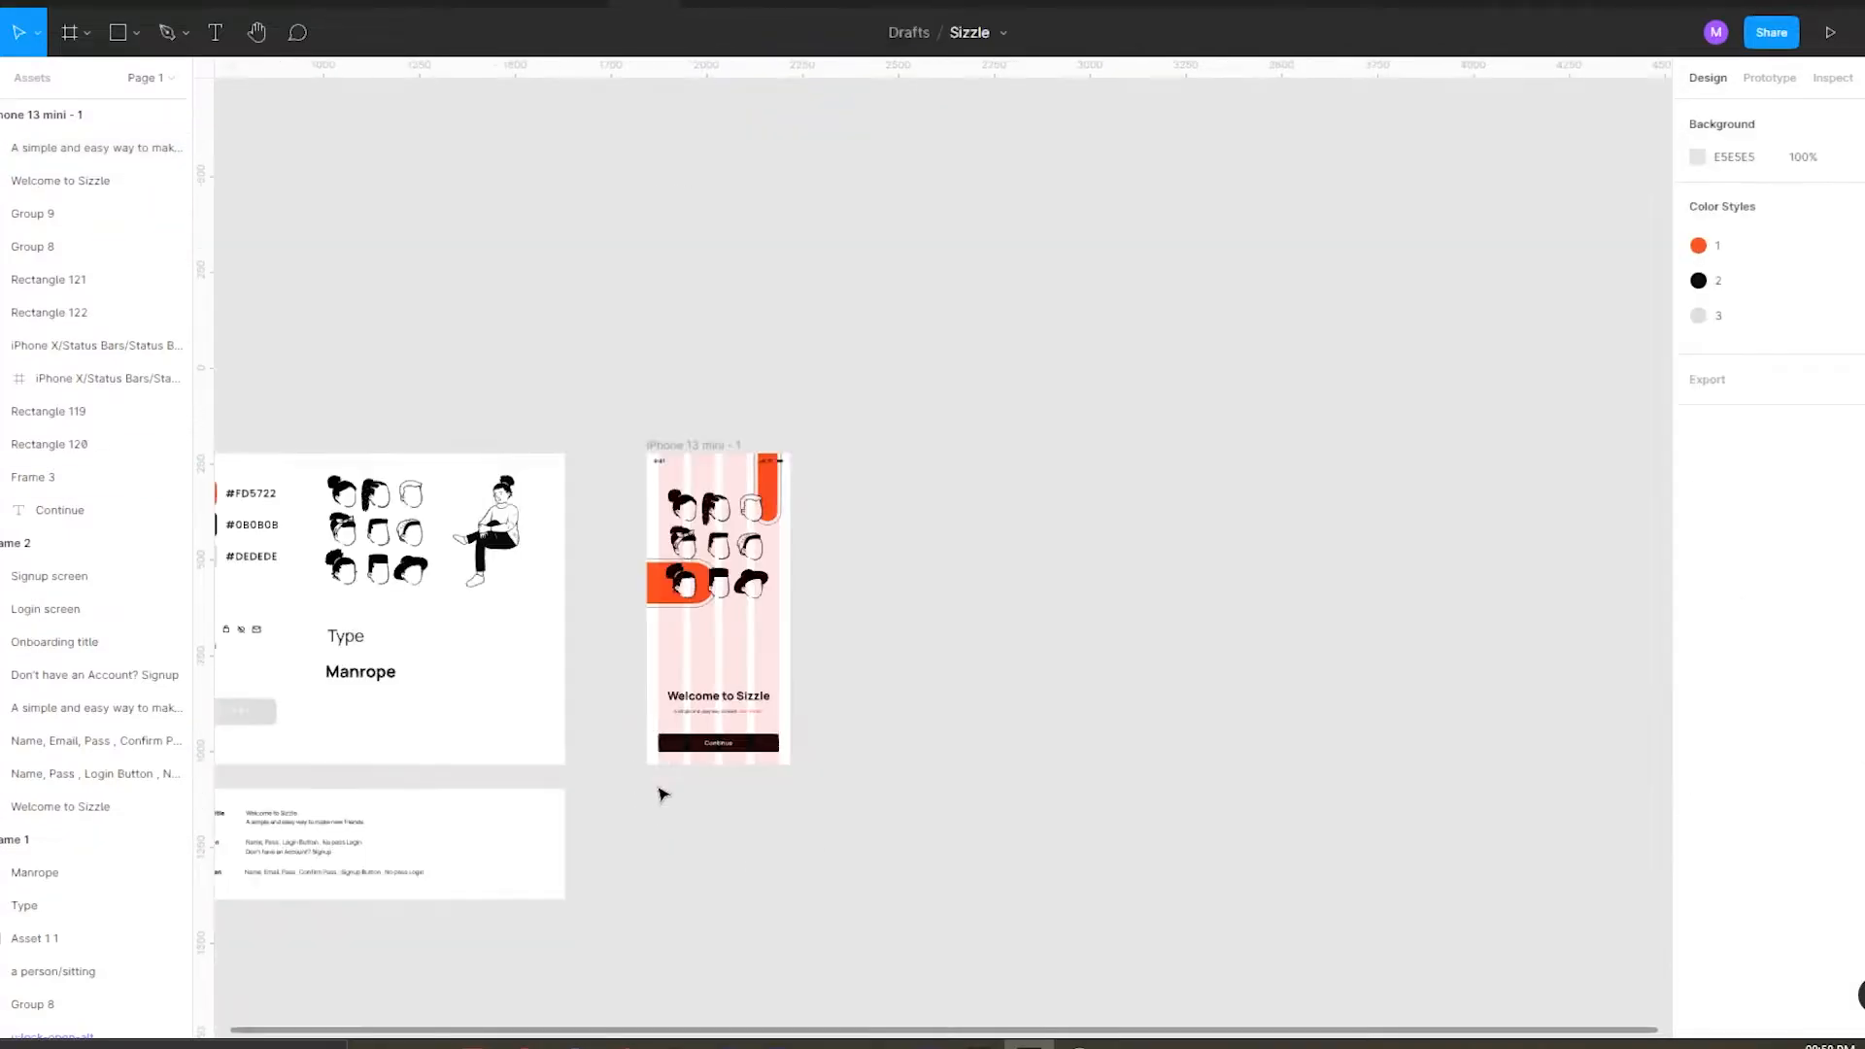
pyautogui.scroll(3, 787, 701)
pyautogui.click(785, 699)
pyautogui.click(778, 583)
pyautogui.moveTo(791, 263); pyautogui.dragTo(793, 274)
pyautogui.hotkey('ctrl', 'z')
pyautogui.click(793, 272)
pyautogui.click(636, 330)
pyautogui.scroll(-3, 667, 367)
pyautogui.scroll(3, 691, 490)
pyautogui.moveTo(586, 600); pyautogui.dragTo(843, 502)
pyautogui.moveTo(748, 545); pyautogui.dragTo(748, 465)
pyautogui.click(741, 584)
pyautogui.scroll(-3, 741, 601)
pyautogui.scroll(3, 700, 483)
pyautogui.click(746, 580)
pyautogui.keyDown('shift'); pyautogui.click(772, 609); pyautogui.keyUp('shift')
pyautogui.moveTo(792, 588)
pyautogui.mouseDown()
pyautogui.moveTo(794, 558)
pyautogui.moveTo(795, 588)
pyautogui.mouseUp()
pyautogui.hotkey('ctrl', 'z')
pyautogui.hotkey('ctrl', 'z')
pyautogui.hotkey('ctrl', 'z')
pyautogui.hotkey('ctrl', 'z')
# Duplicate the finished phone frame directly to its right.
pyautogui.click(995, 753)
pyautogui.scroll(-3, 515, 636)
pyautogui.scroll(3, 649, 572)
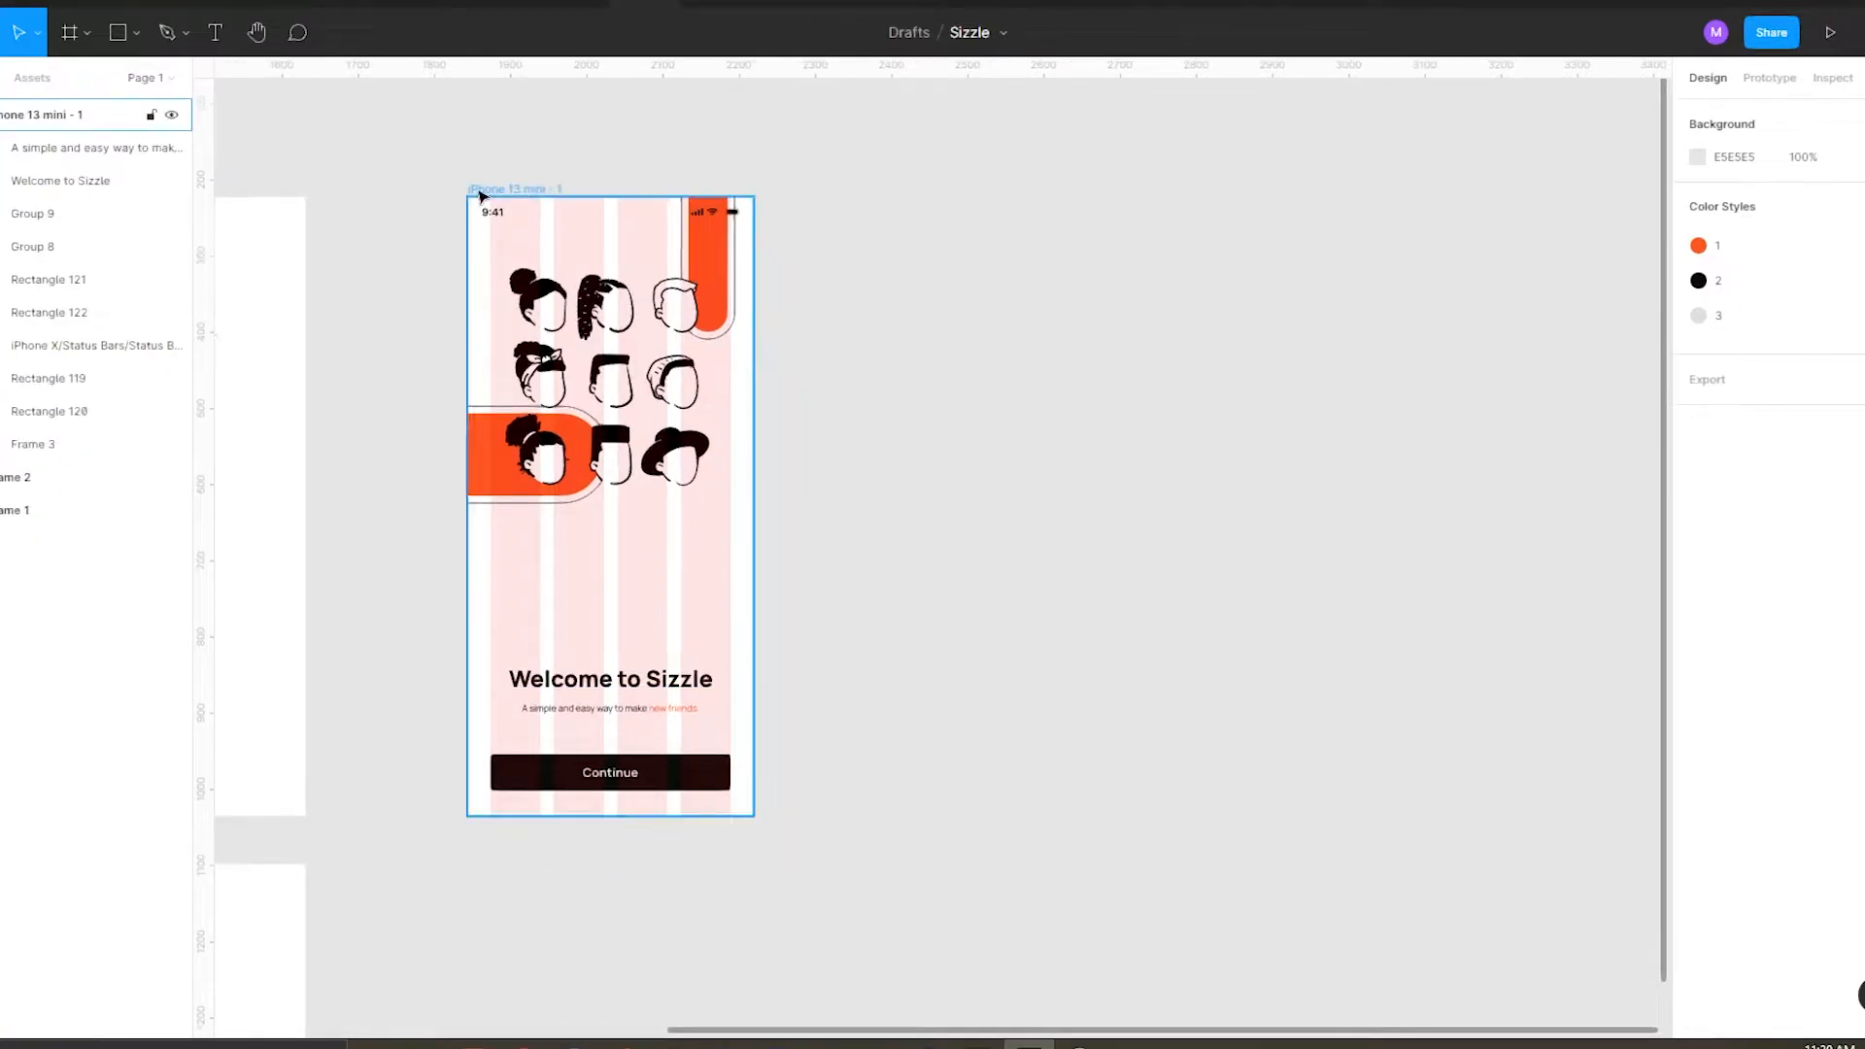
pyautogui.moveTo(520, 188); pyautogui.dragTo(903, 179)
# Rename the original phone frame "Onboarding" and the duplicate "Login".
pyautogui.click(527, 188)
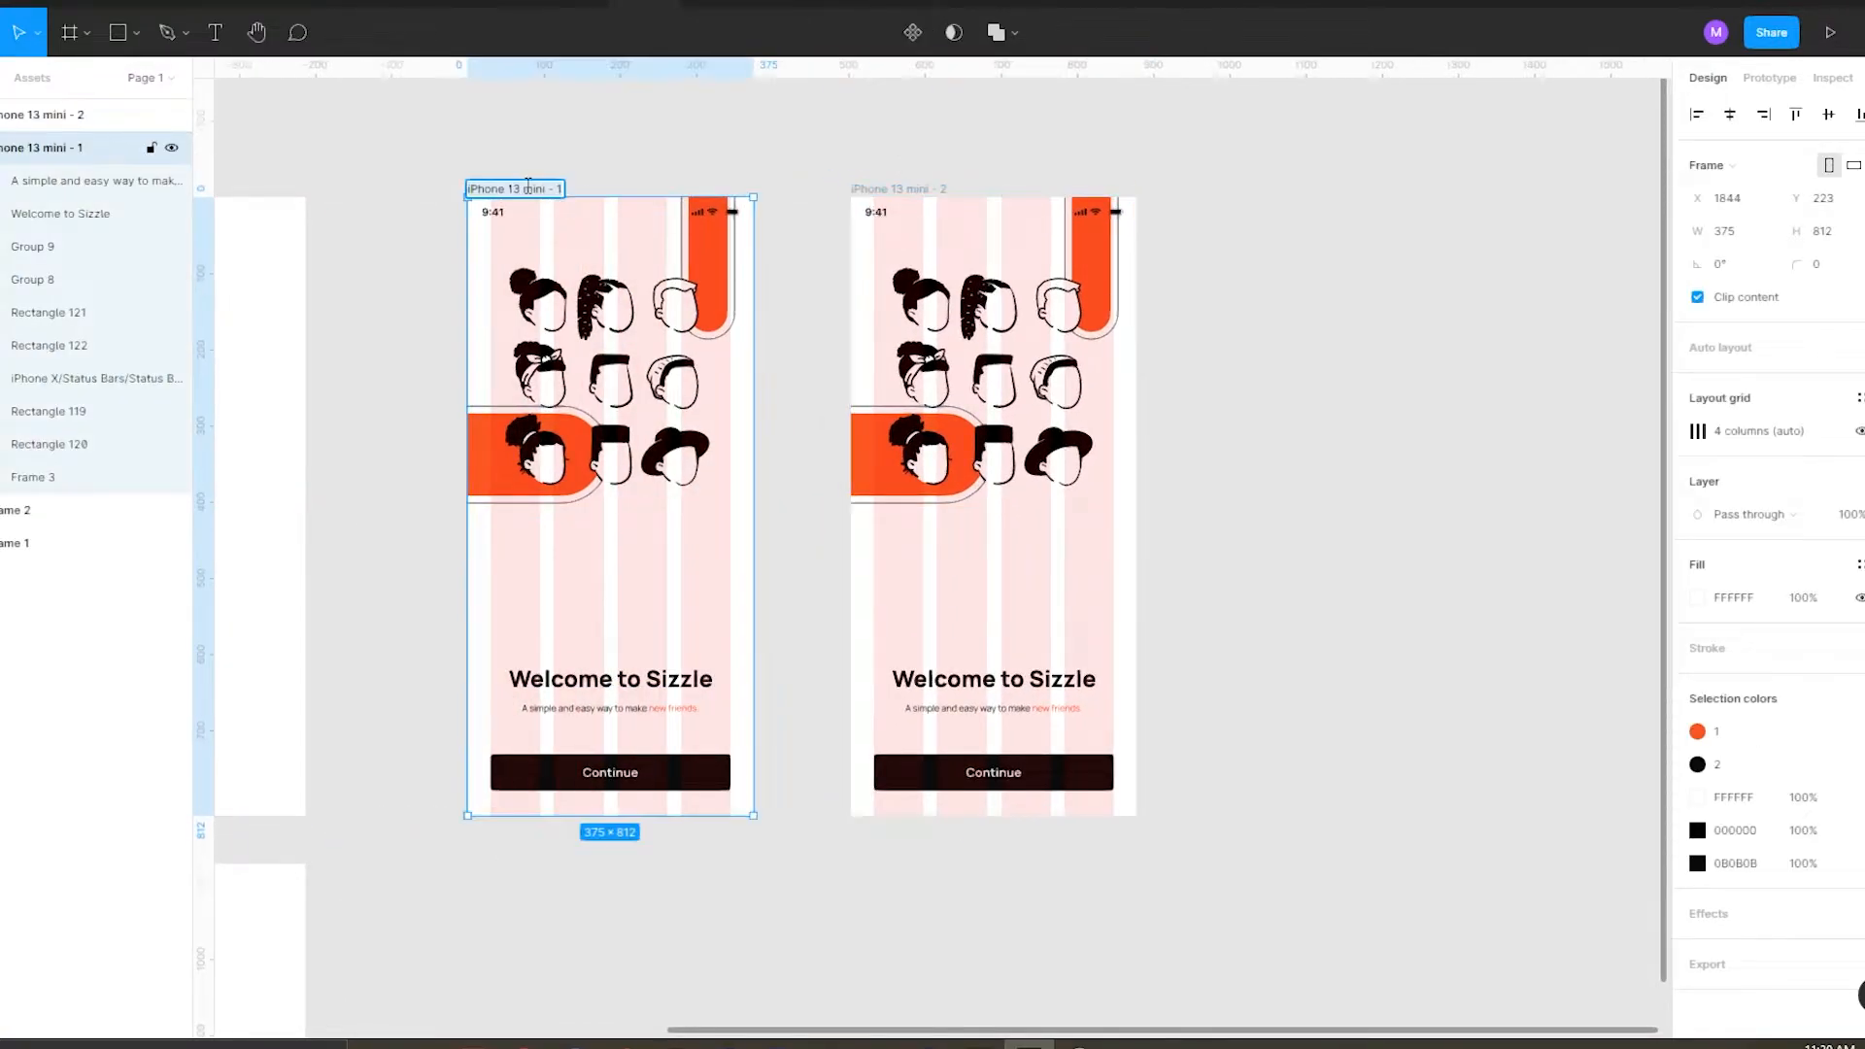
pyautogui.write('Onboarding')
pyautogui.click(904, 186)
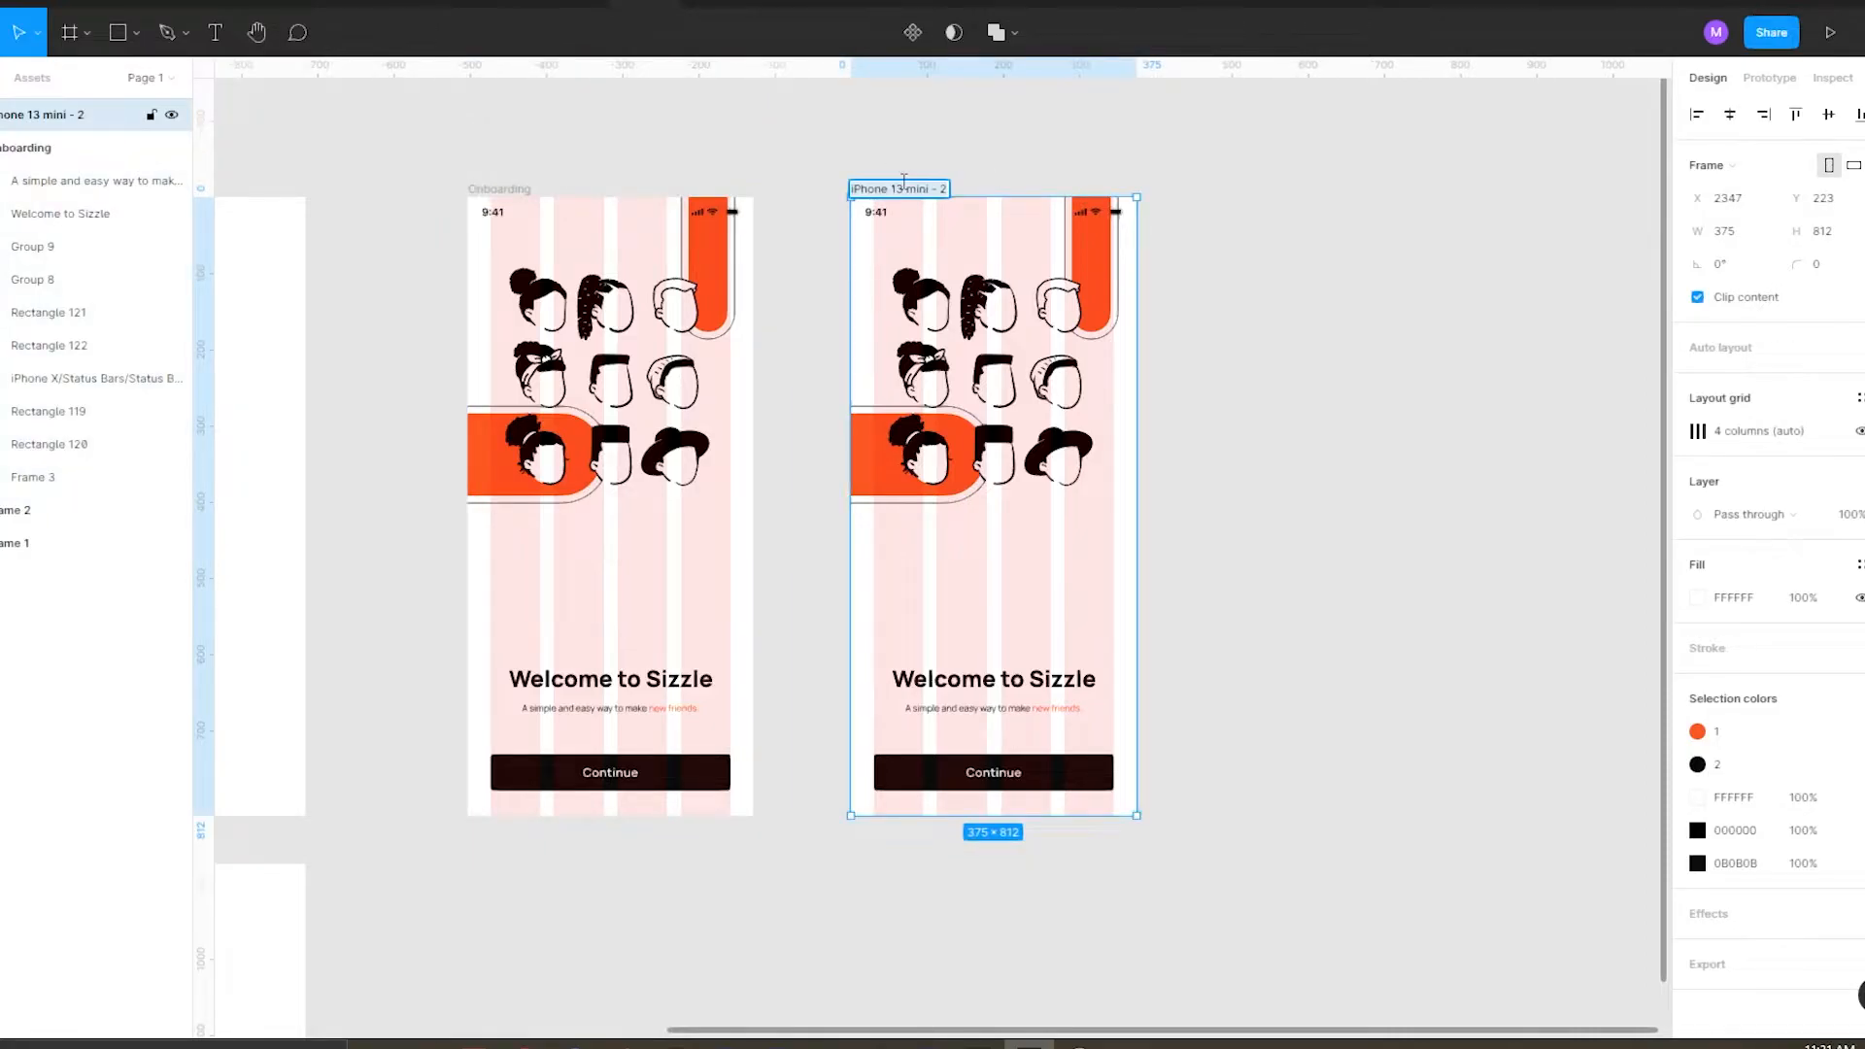
pyautogui.click(915, 155)
# Delete the head illustrations, title, tagline and "Continue" button from the Login frame.
pyautogui.moveTo(818, 280); pyautogui.dragTo(1083, 361)
pyautogui.click(1064, 383)
pyautogui.press('Delete')
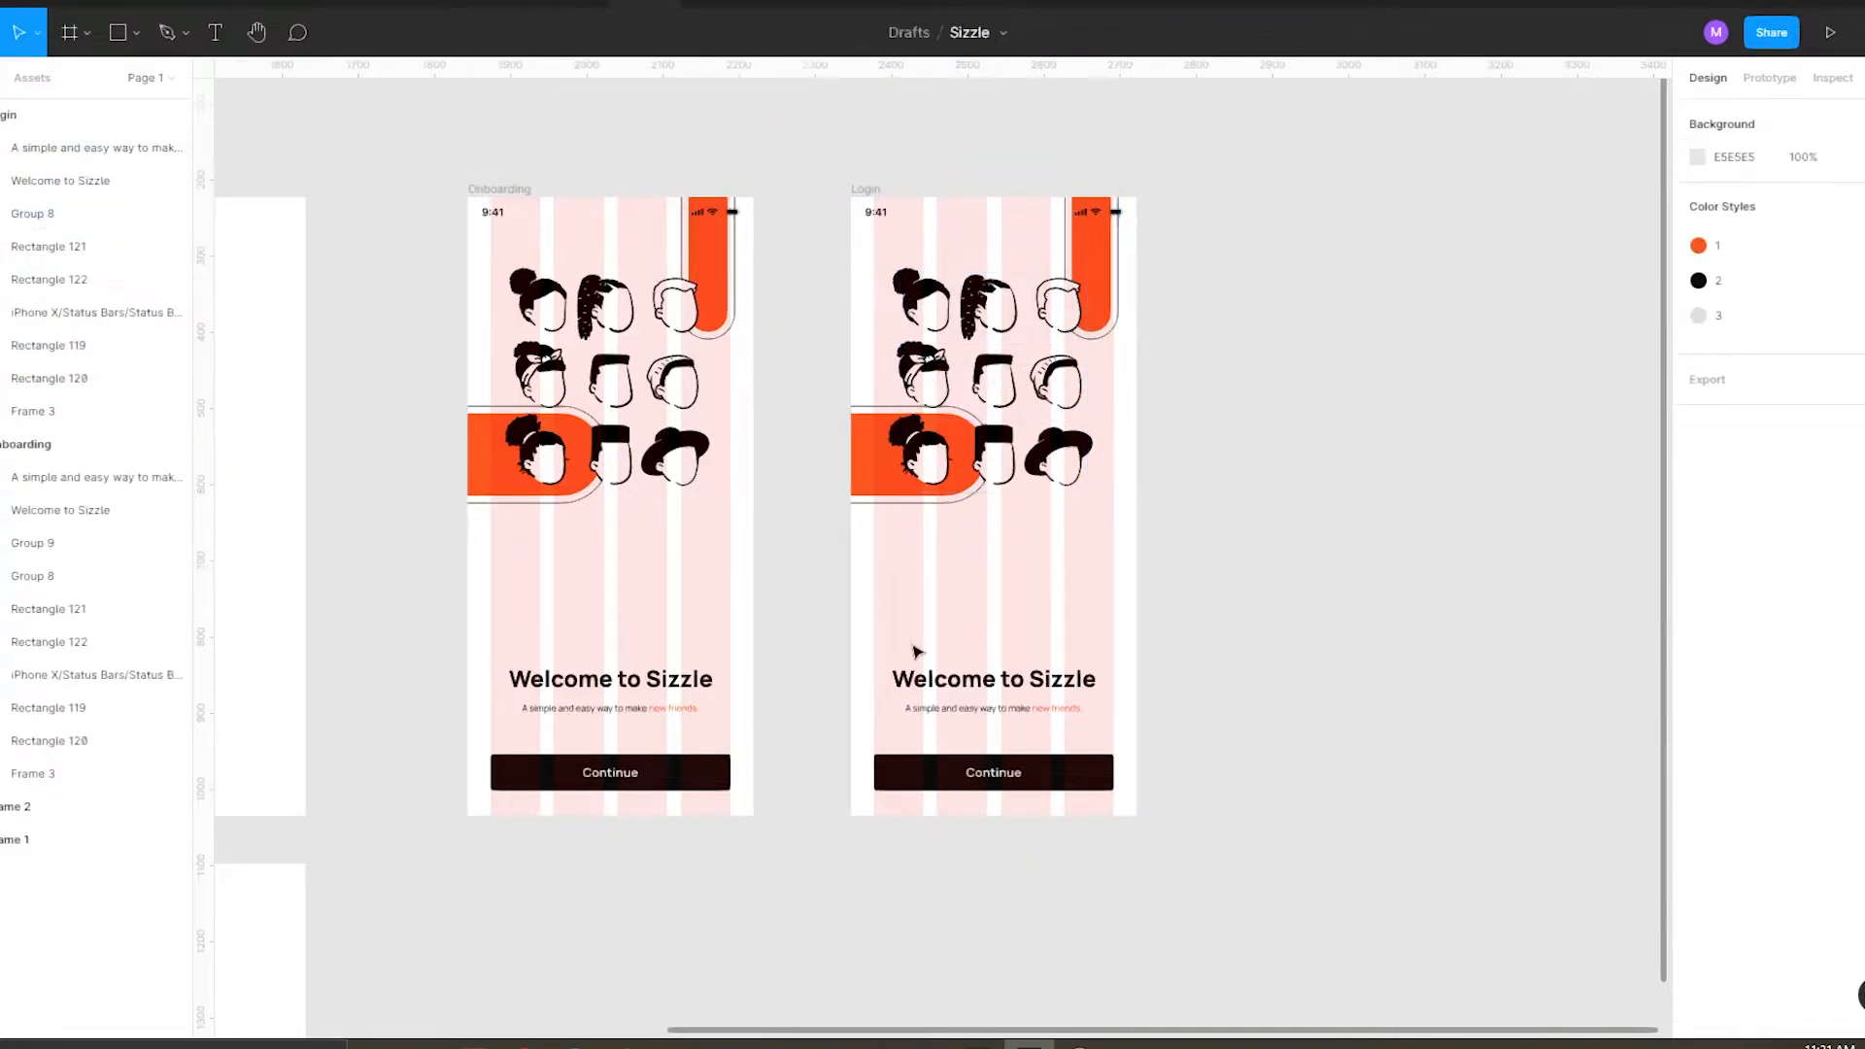
pyautogui.moveTo(970, 637); pyautogui.dragTo(1002, 721)
pyautogui.press('Delete')
pyautogui.click(1011, 777)
pyautogui.press('Delete')
pyautogui.click(1084, 295)
pyautogui.click(894, 486)
pyautogui.press('Delete')
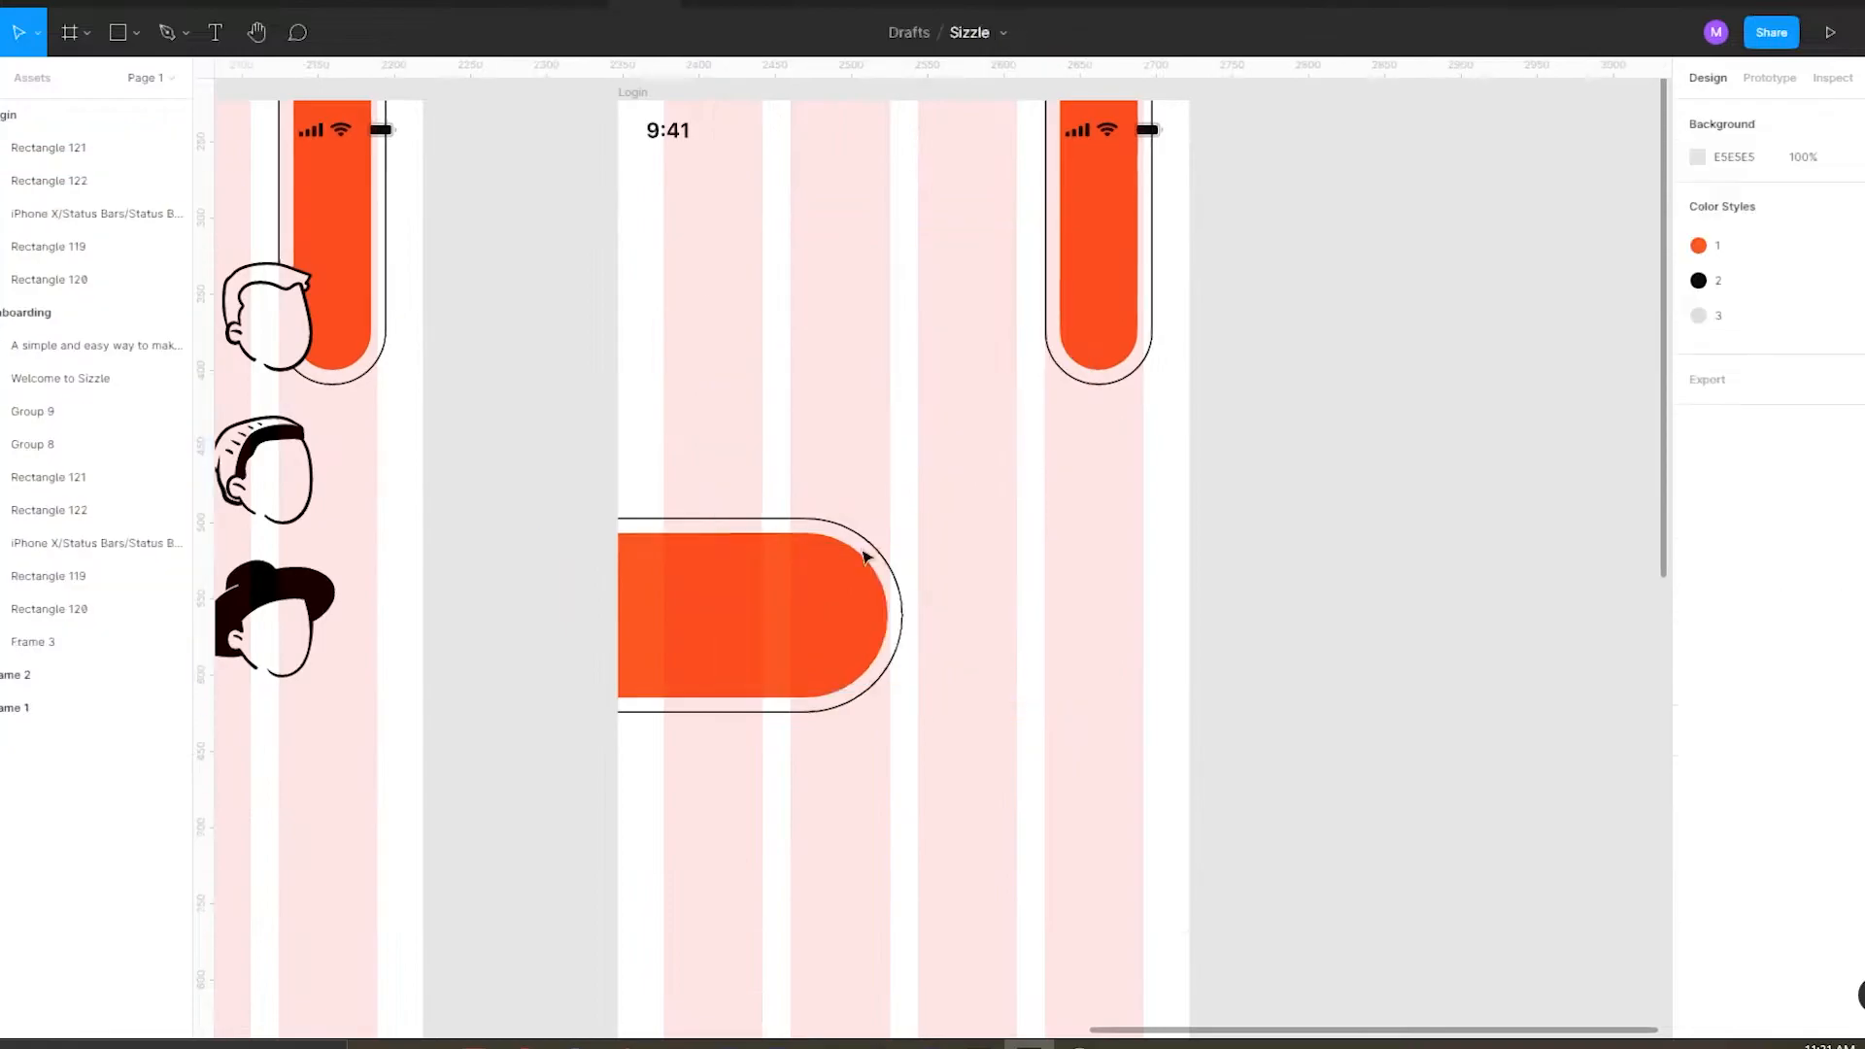
# Move both orange shapes and their outlines out of the Login frame into the empty space to its right.
pyautogui.moveTo(592, 554); pyautogui.dragTo(670, 631)
pyautogui.moveTo(721, 674); pyautogui.dragTo(1461, 508)
pyautogui.moveTo(1219, 359); pyautogui.dragTo(1117, 291)
pyautogui.moveTo(1098, 305); pyautogui.dragTo(843, 568)
# Place a copy of the narrow orange shape in the Login frame, rotated to -90° and extending past its left edge at X 170, Y 101.
pyautogui.click(1253, 321)
pyautogui.moveTo(873, 332); pyautogui.dragTo(544, 447)
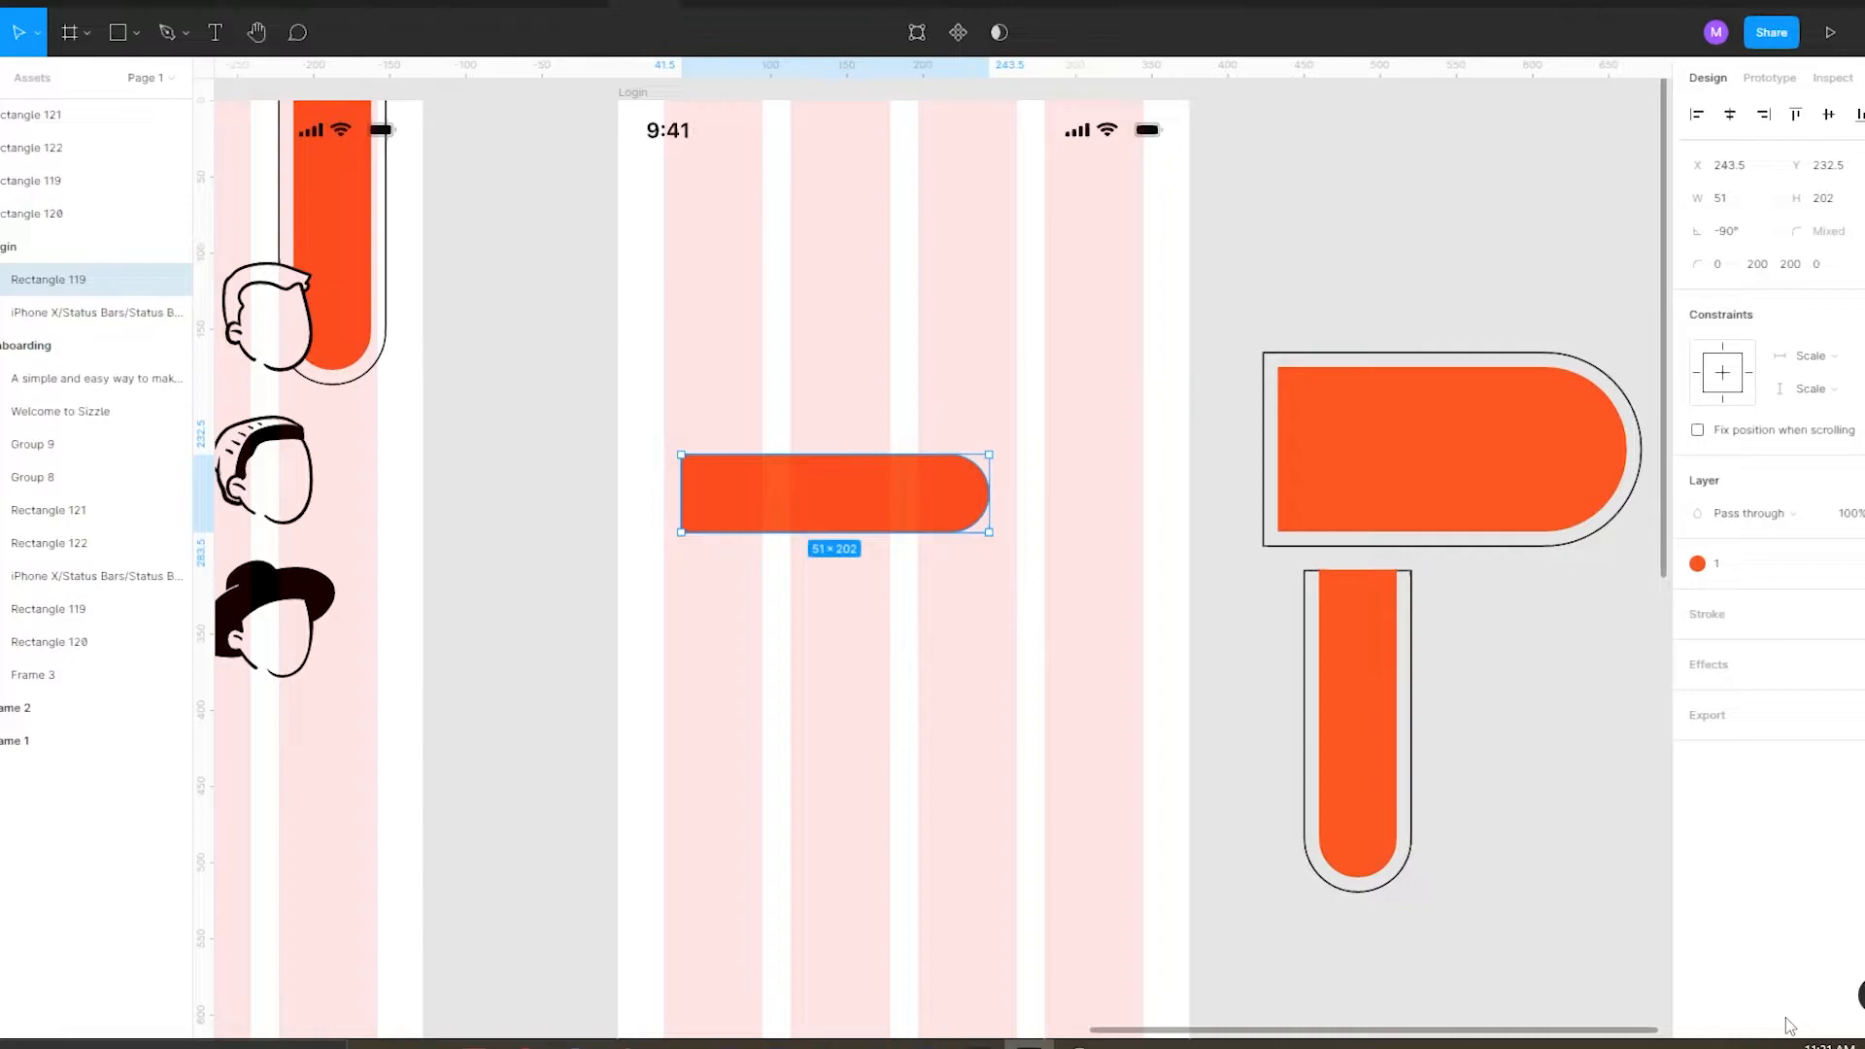
pyautogui.moveTo(886, 508); pyautogui.dragTo(843, 307)
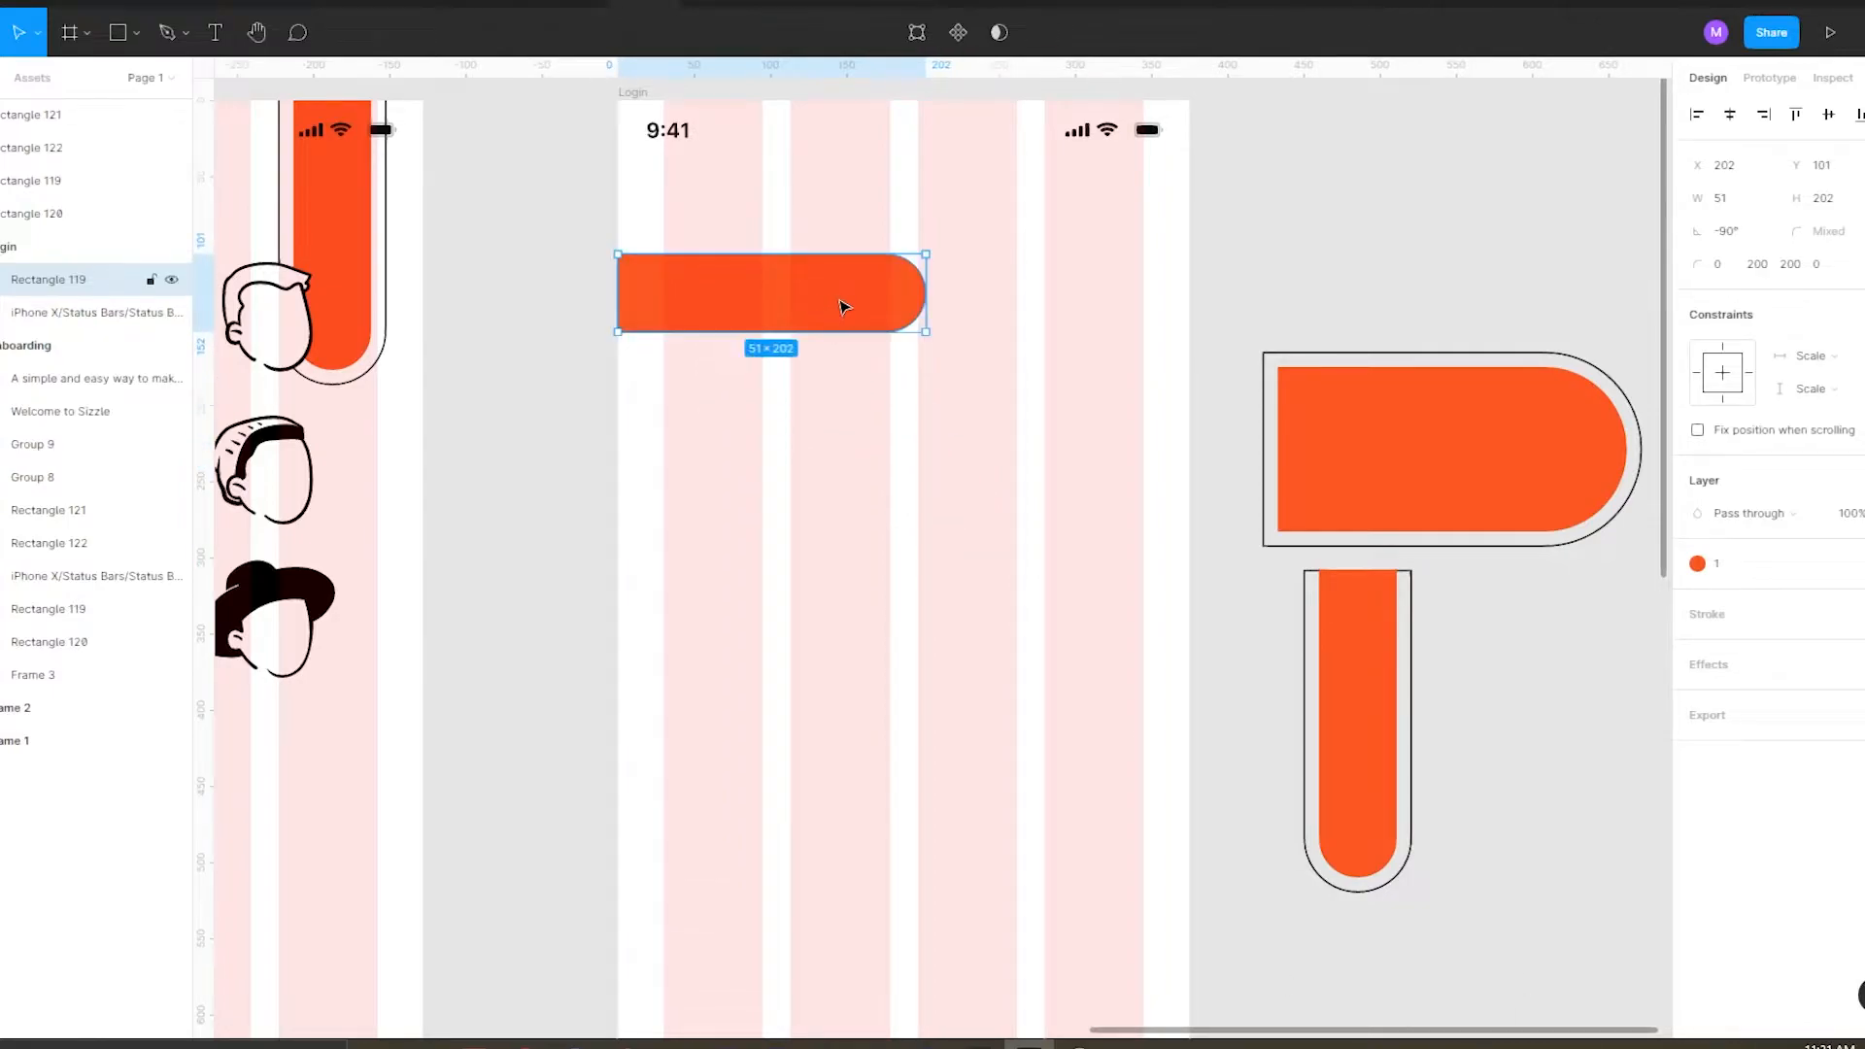
pyautogui.hotkey('alt', 'Left')
pyautogui.hotkey('alt', 'shift', 'Left')
pyautogui.hotkey('alt', 'shift', 'Left')
pyautogui.hotkey('alt', 'shift', 'Left')
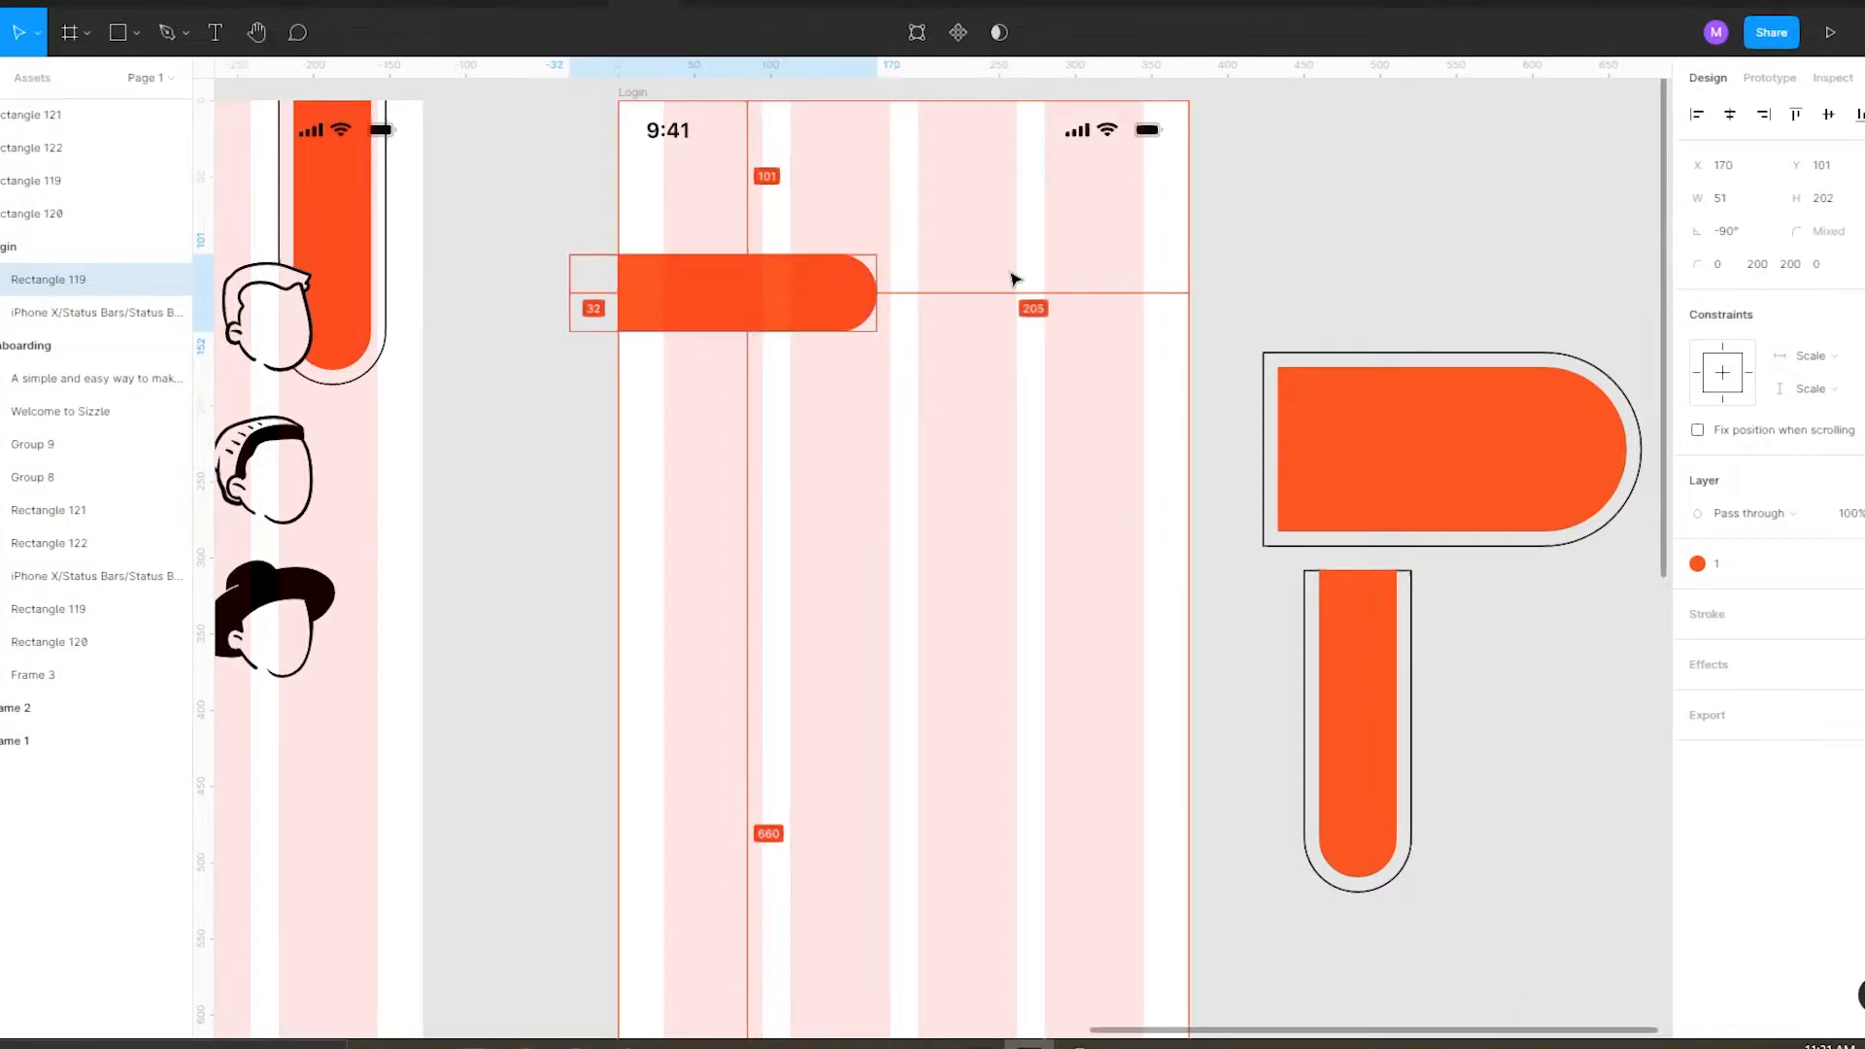
# Shift the rotated narrow orange shape in the Login frame left to X 137, keeping Y 101.
pyautogui.hotkey('alt', 'Left')
pyautogui.hotkey('alt', 'Left')
pyautogui.hotkey('alt', 'Left')
pyautogui.hotkey('alt', 'Left')
pyautogui.hotkey('alt', 'Left')
pyautogui.hotkey('alt', 'Left')
pyautogui.hotkey('alt', 'Left')
pyautogui.hotkey('alt', 'Left')
pyautogui.hotkey('alt', 'Left')
pyautogui.hotkey('alt', 'Left')
pyautogui.hotkey('alt', 'Left')
pyautogui.hotkey('alt', 'Left')
pyautogui.hotkey('alt', 'Left')
pyautogui.hotkey('alt', 'Left')
pyautogui.hotkey('alt', 'Left')
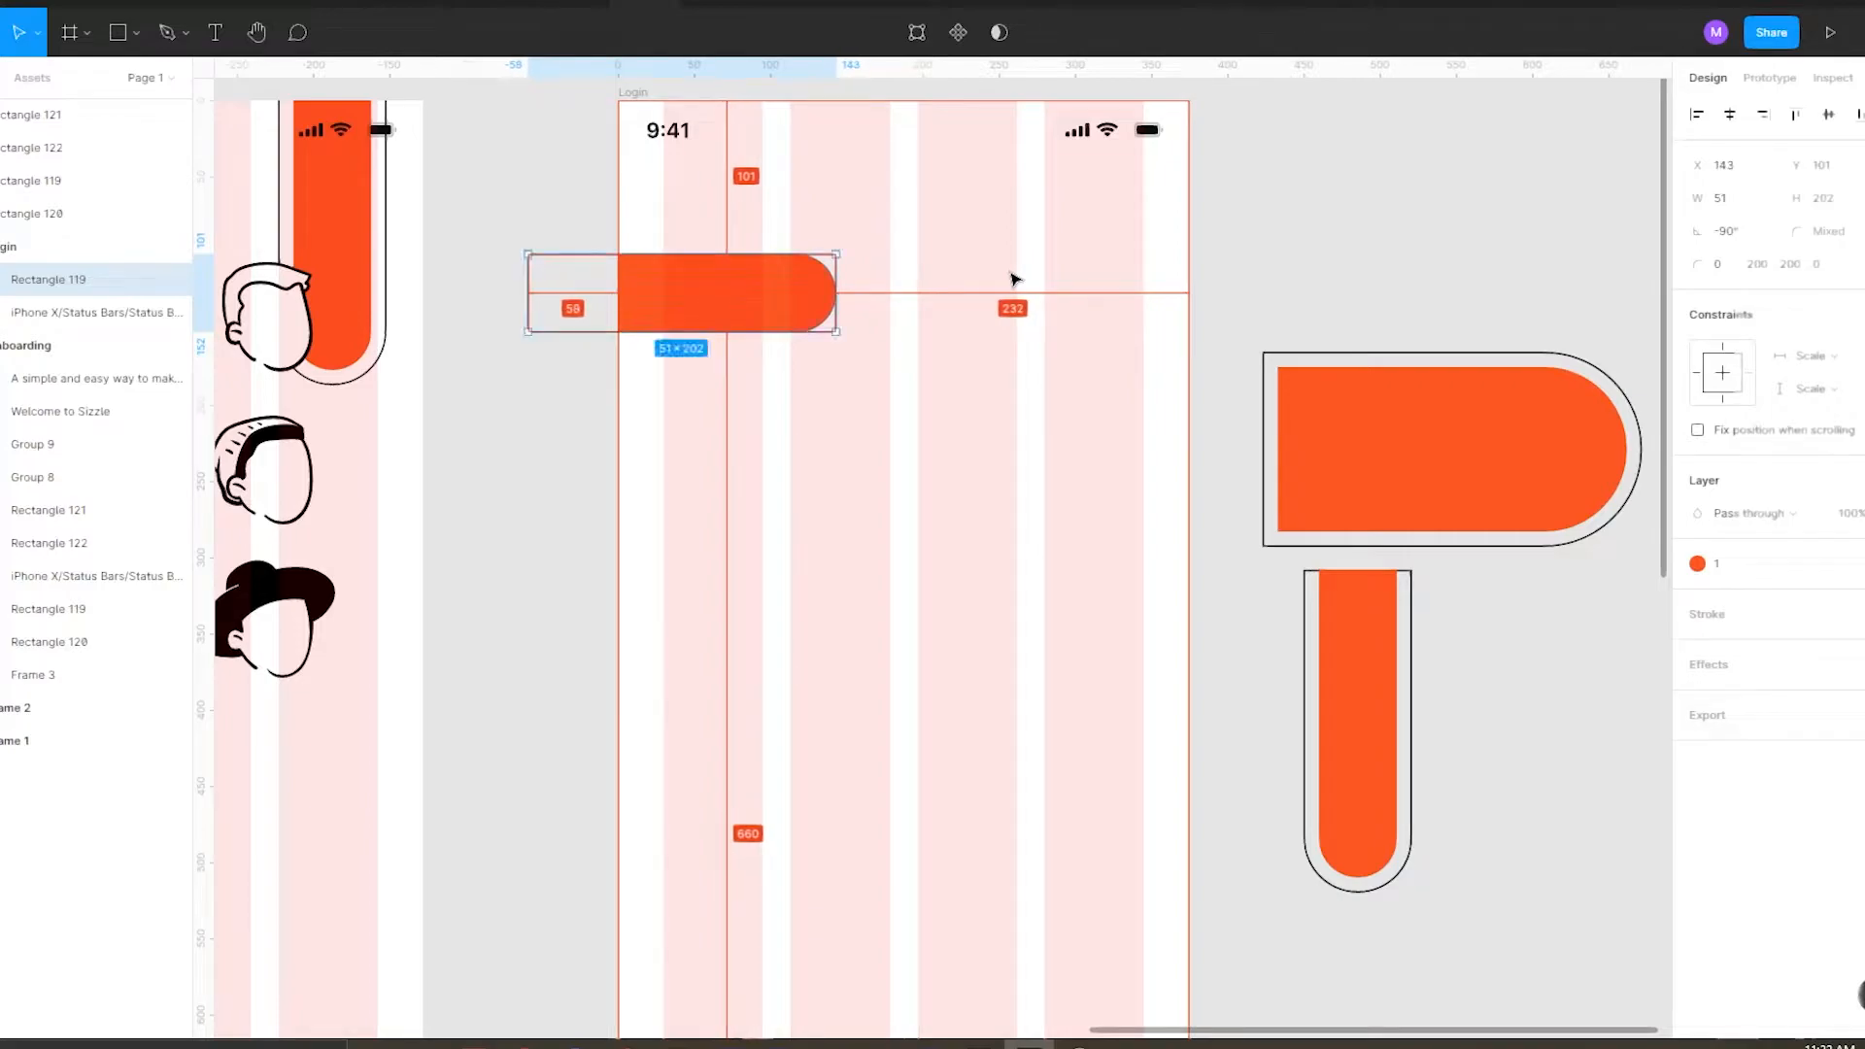
pyautogui.hotkey('alt', 'Right')
pyautogui.hotkey('alt', 'Right')
pyautogui.hotkey('alt', 'Right')
pyautogui.hotkey('alt', 'Right')
pyautogui.hotkey('alt', 'Right')
pyautogui.hotkey('alt', 'Right')
pyautogui.hotkey('alt', 'Right')
pyautogui.hotkey('alt', 'Right')
pyautogui.hotkey('alt', 'Right')
pyautogui.hotkey('alt', 'Right')
pyautogui.hotkey('alt', 'Right')
pyautogui.hotkey('alt', 'Right')
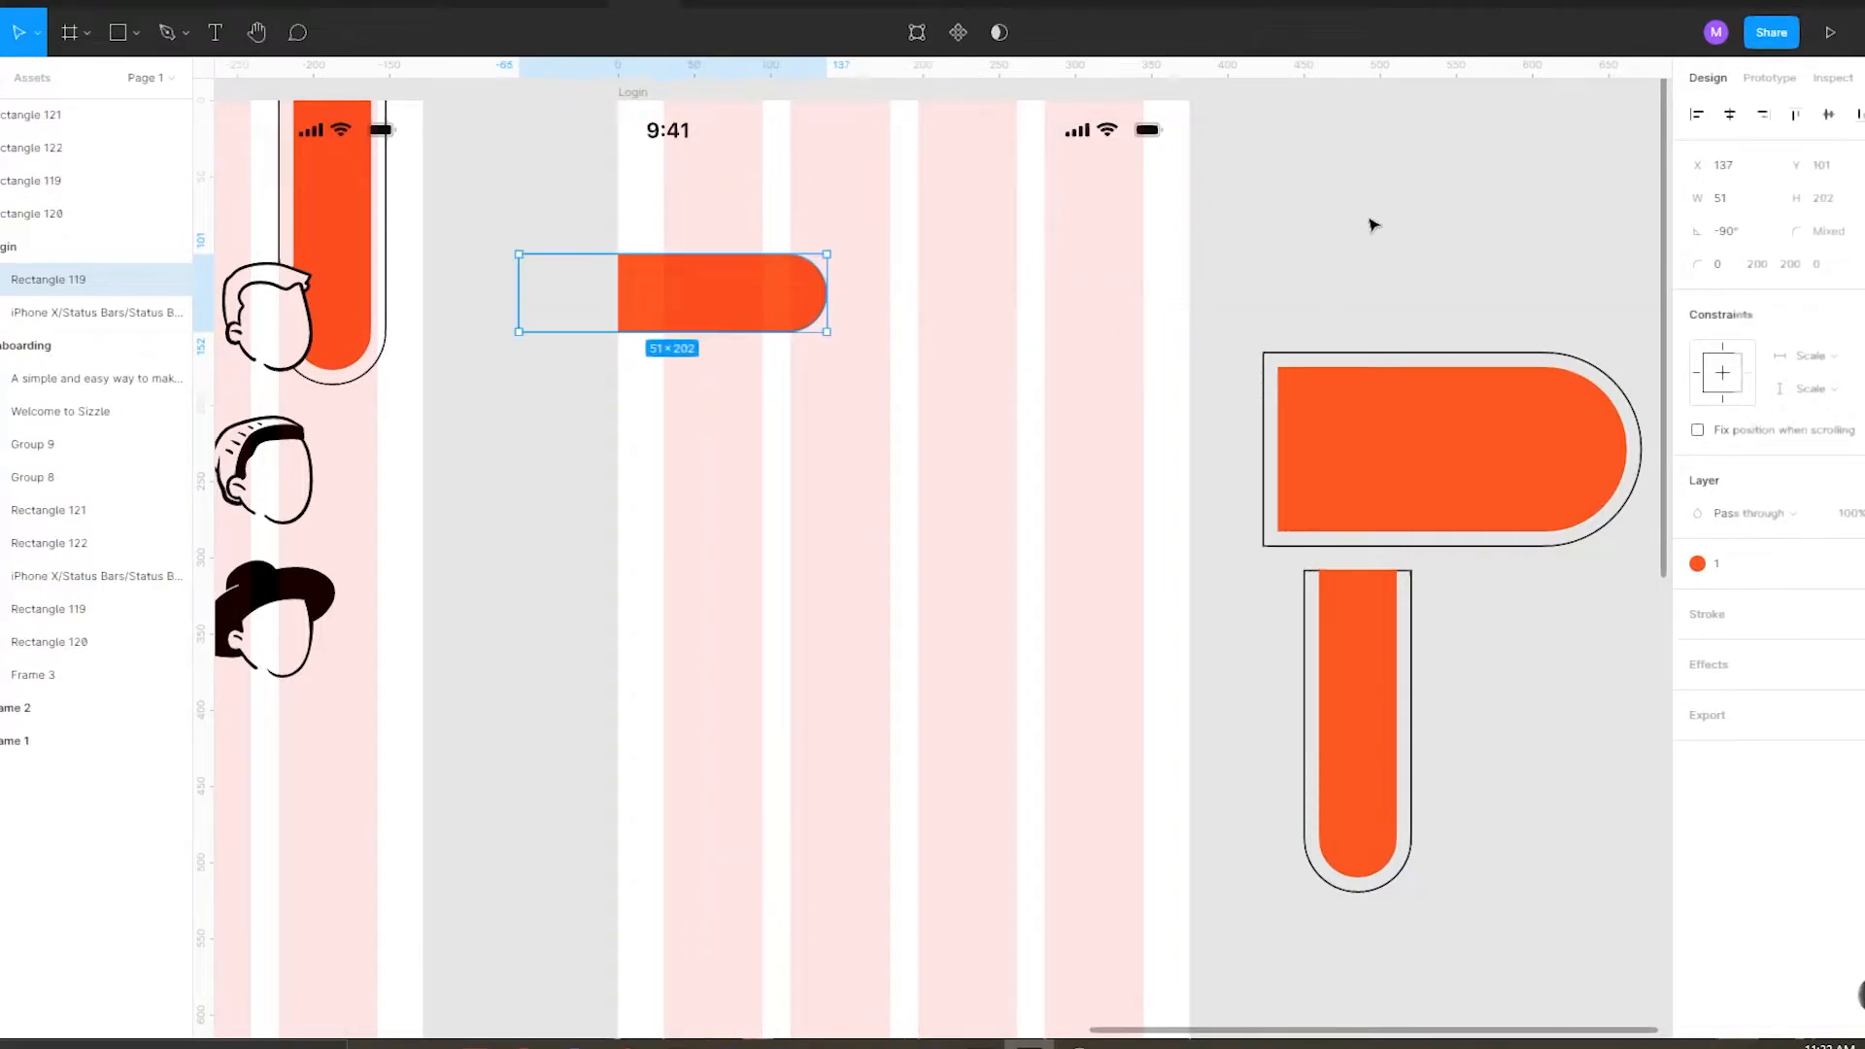
# Give the horizontal orange shape a 1 px inside stroke using color style 2.
pyautogui.click(1720, 613)
pyautogui.click(1858, 614)
pyautogui.click(1714, 772)
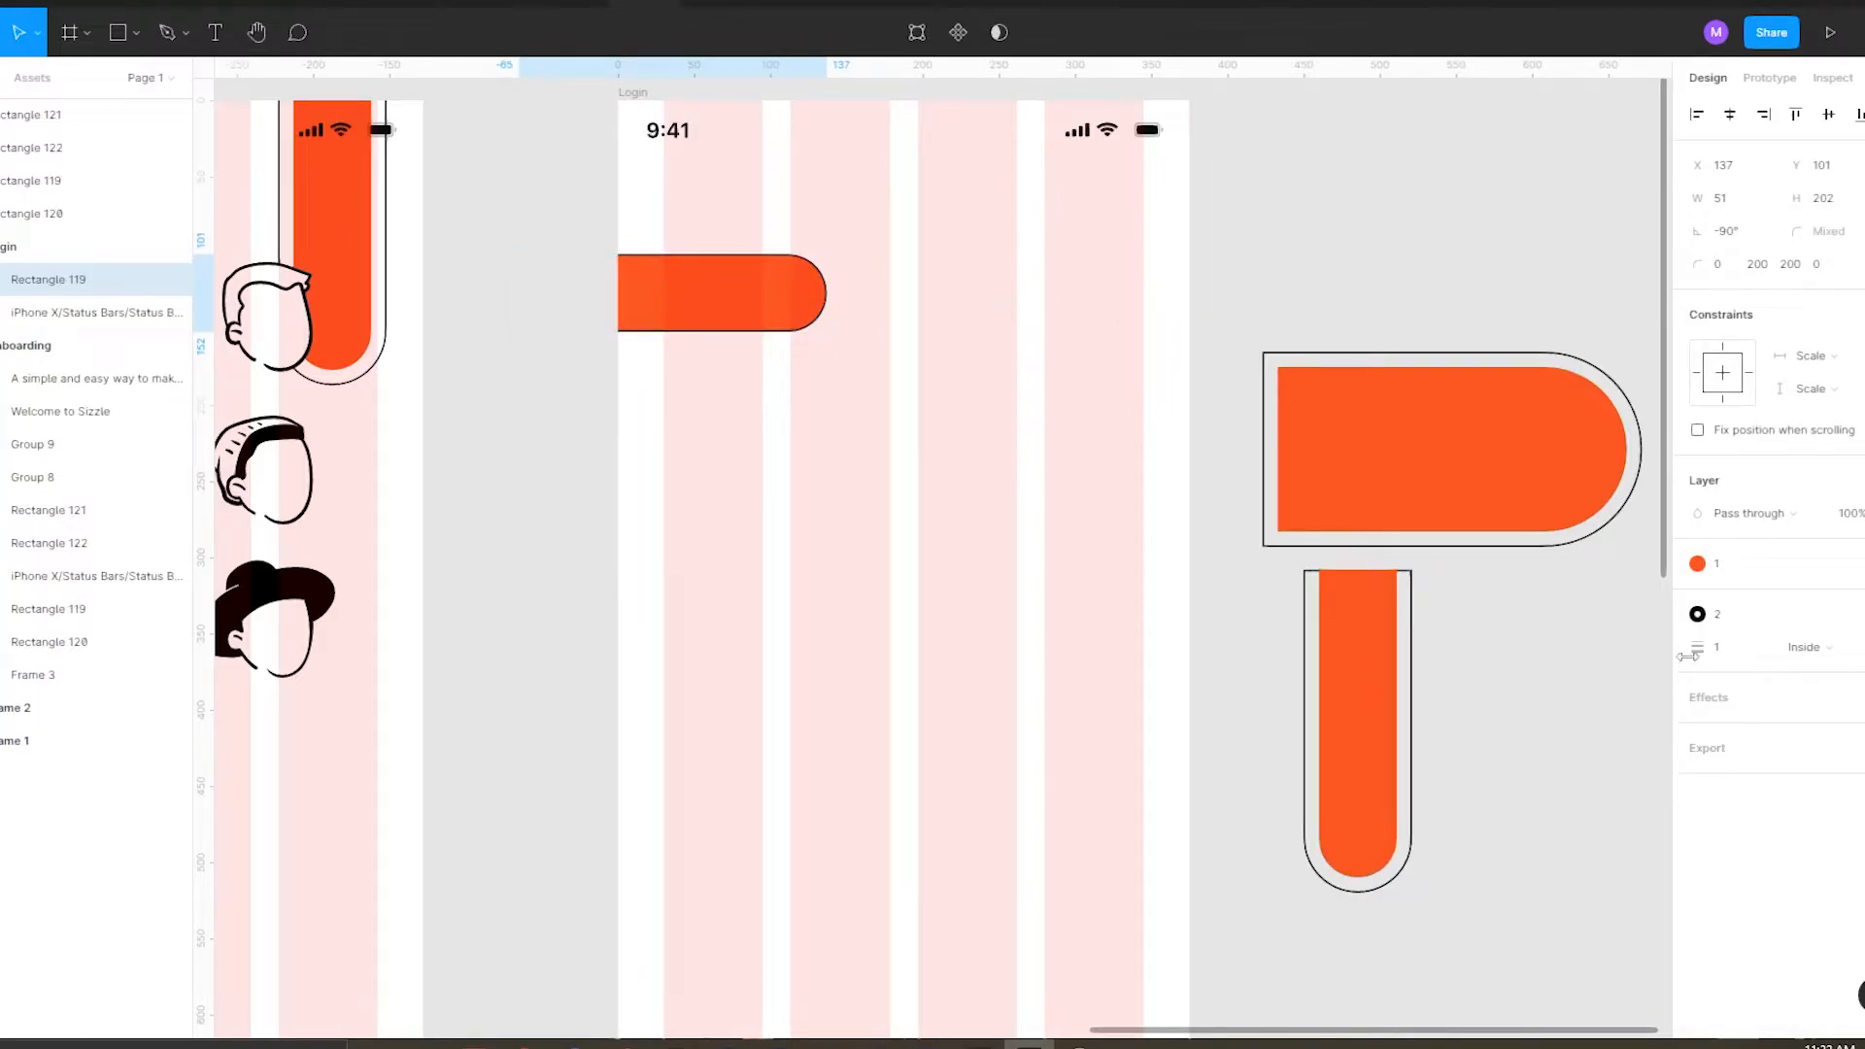
pyautogui.click(1351, 294)
# Place the white SIZZLE logo on the horizontal orange shape at X 23, Y 117 and group the two.
pyautogui.click(907, 309)
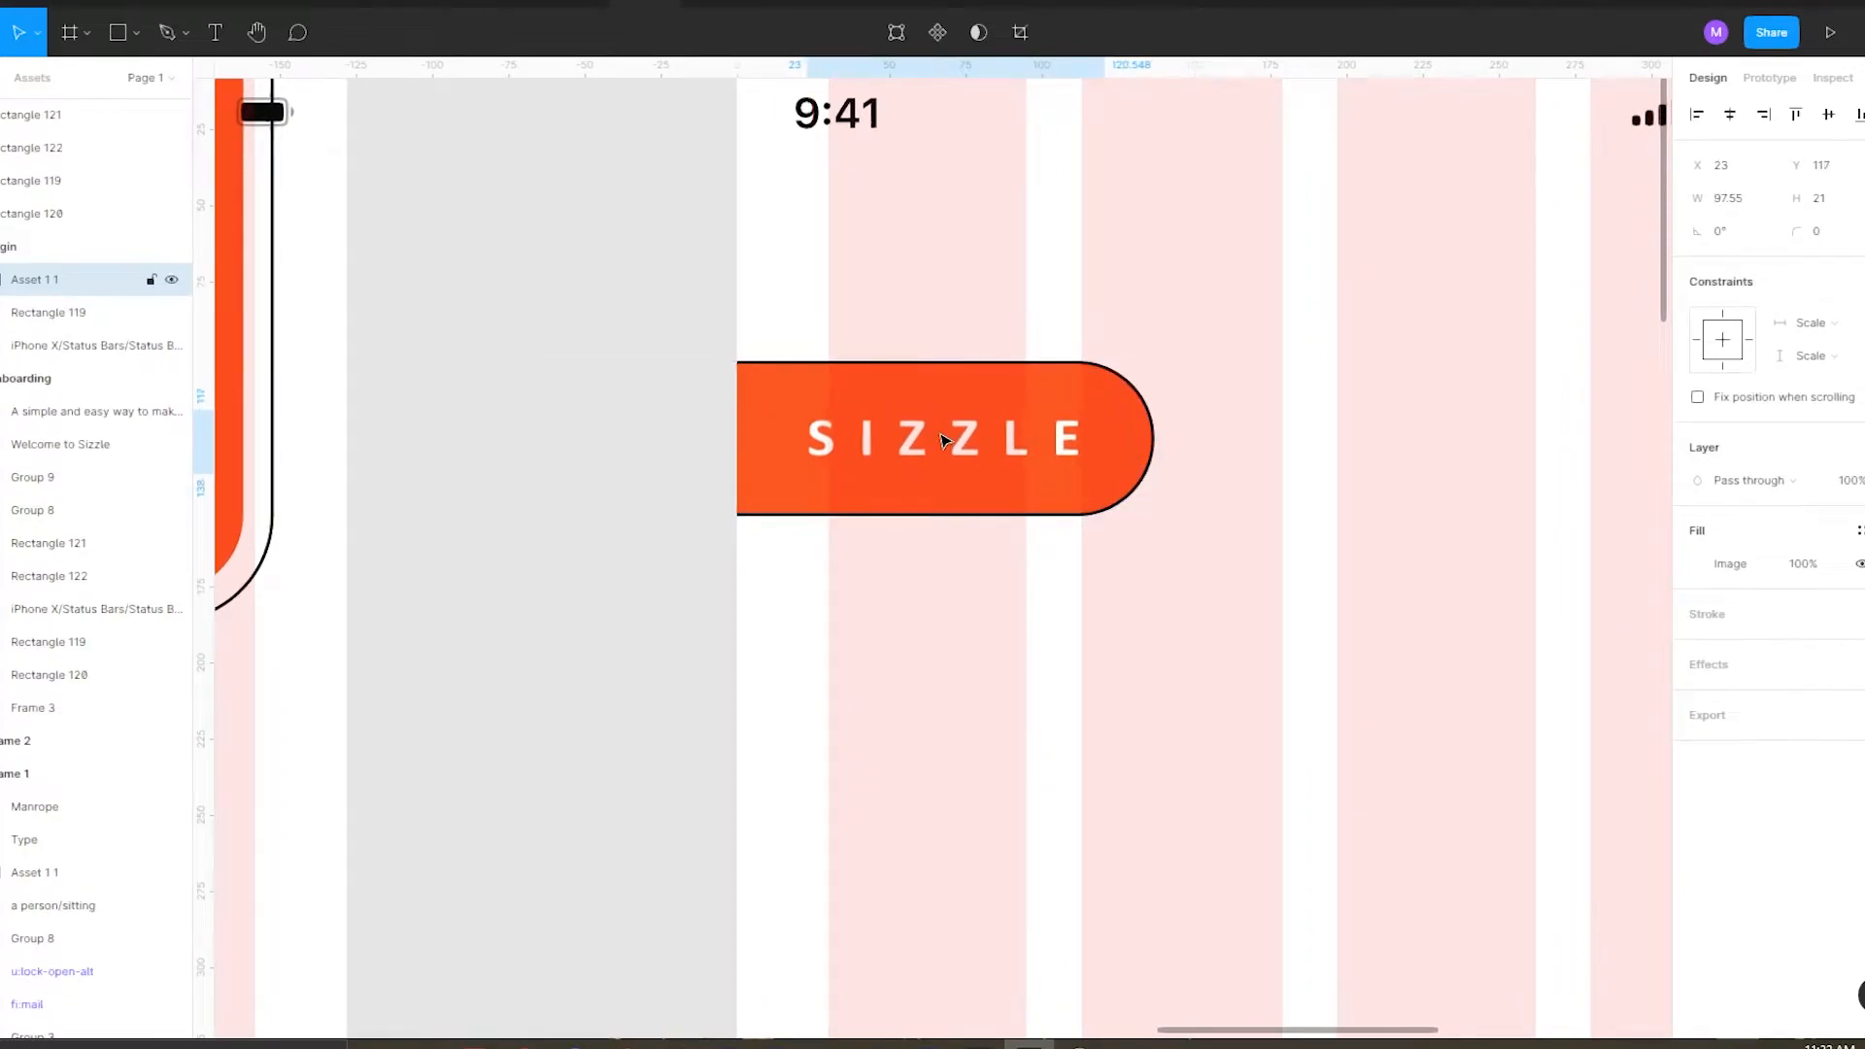
pyautogui.keyDown('alt'); pyautogui.click(596, 321); pyautogui.keyUp('alt')
pyautogui.moveTo(599, 332); pyautogui.dragTo(823, 432)
pyautogui.hotkey('ctrl', 'g')
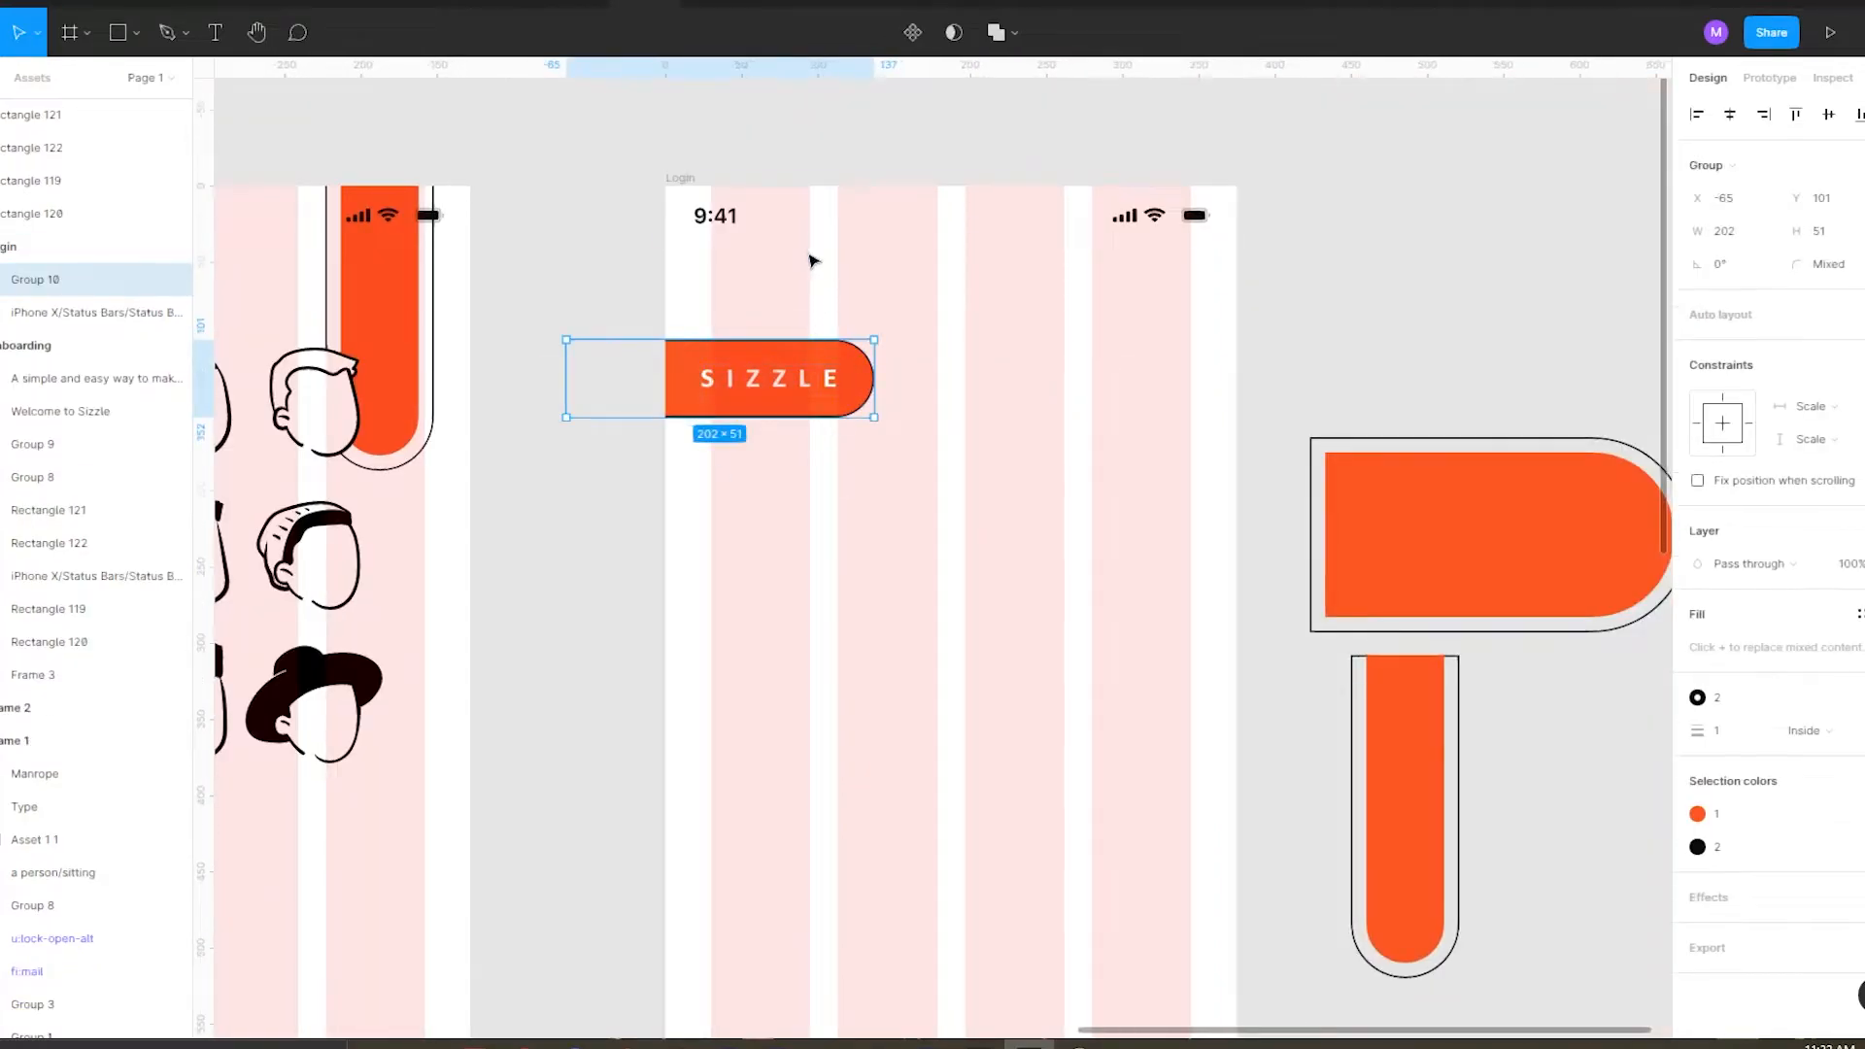
# Move the SIZZLE logo group up to Y 55, just beneath the status bar.
pyautogui.hotkey('shift', 'Up')
pyautogui.hotkey('shift', 'Up')
pyautogui.hotkey('shift', 'Up')
pyautogui.press('Up')
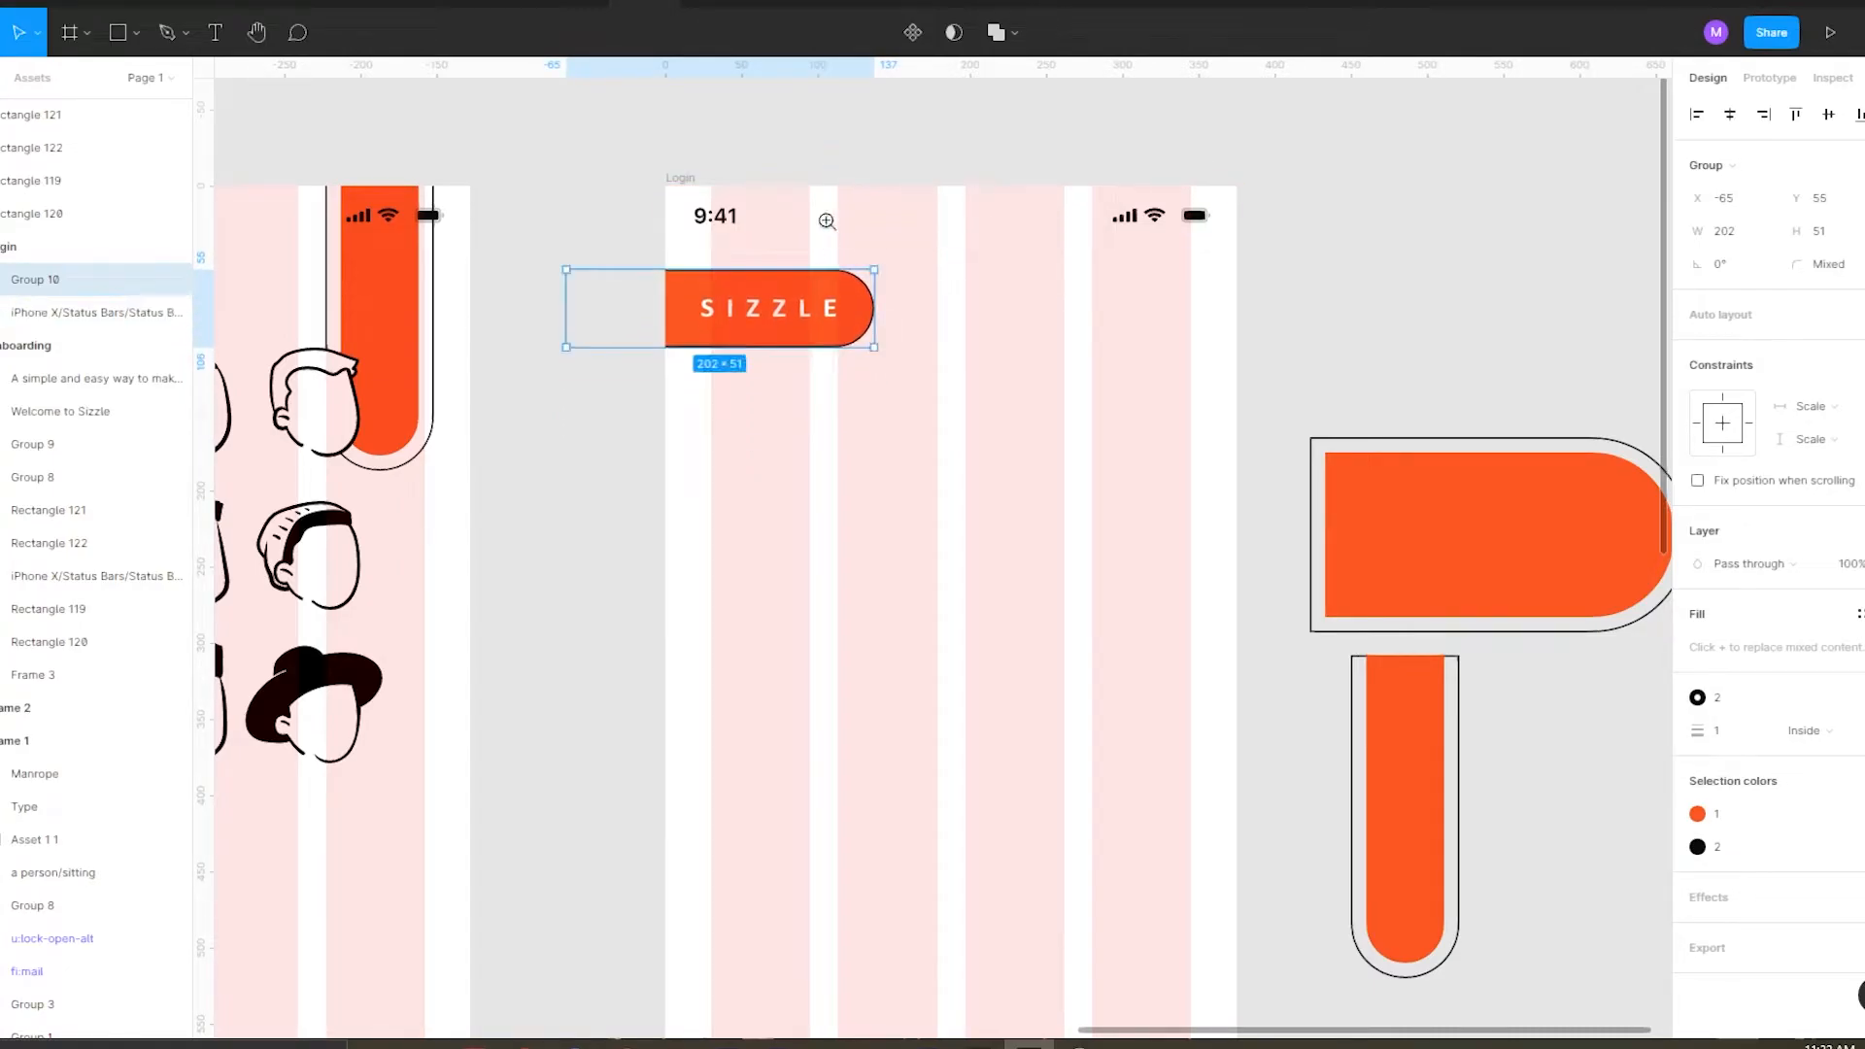
pyautogui.keyDown('alt'); pyautogui.click(703, 242); pyautogui.keyUp('alt')
pyautogui.click(942, 354)
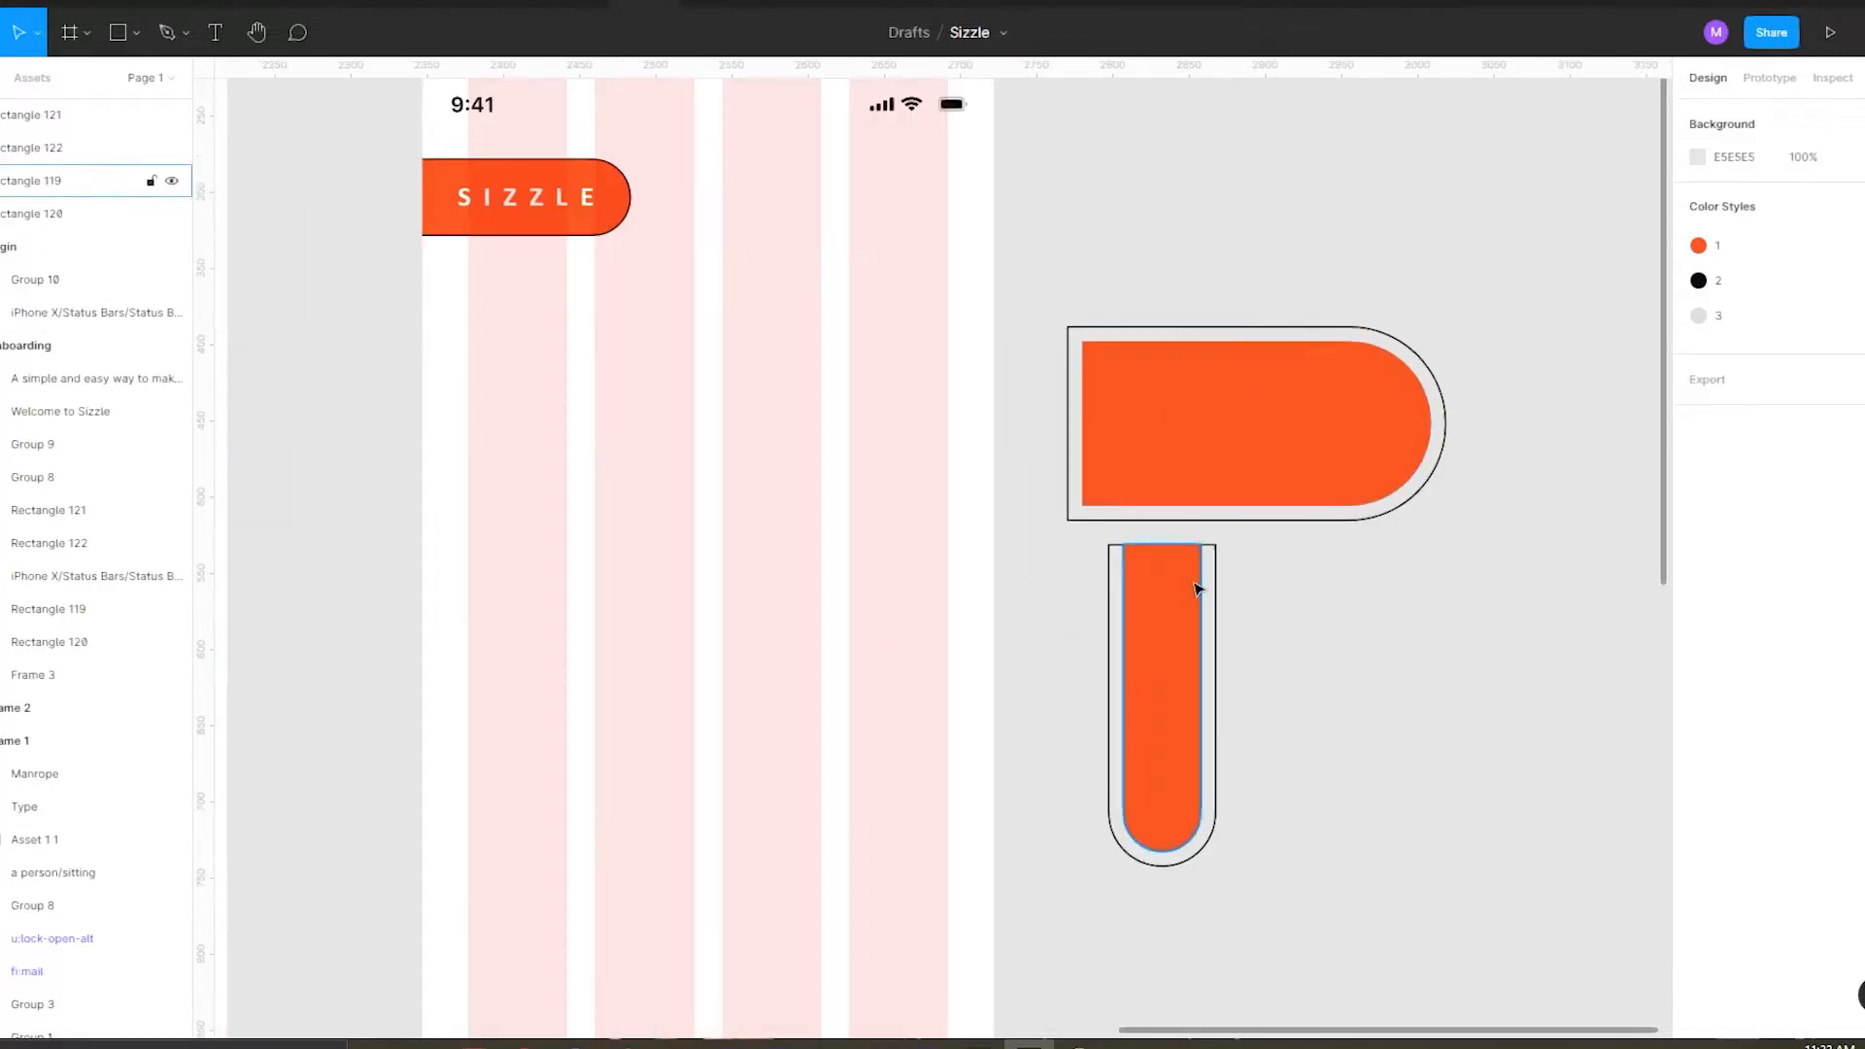
# Draw a white FFFFFF rectangle, 375 × 551, over the lower part of the Login frame from Y 261.
pyautogui.keyDown('alt'); pyautogui.click(1105, 361); pyautogui.keyUp('alt')
pyautogui.moveTo(794, 425)
pyautogui.mouseDown()
pyautogui.moveTo(828, 561)
pyautogui.moveTo(1079, 845)
pyautogui.mouseUp()
pyautogui.click(1697, 565)
pyautogui.moveTo(1449, 558); pyautogui.dragTo(1422, 521)
# Fill the Login frame's background with the light grey color style 3.
pyautogui.click(809, 219)
pyautogui.click(1858, 565)
pyautogui.click(1735, 759)
# Enlarge the white rectangle to 393 × 571 at X -9, Y 251 so it extends beyond the Login frame's edges.
pyautogui.click(911, 535)
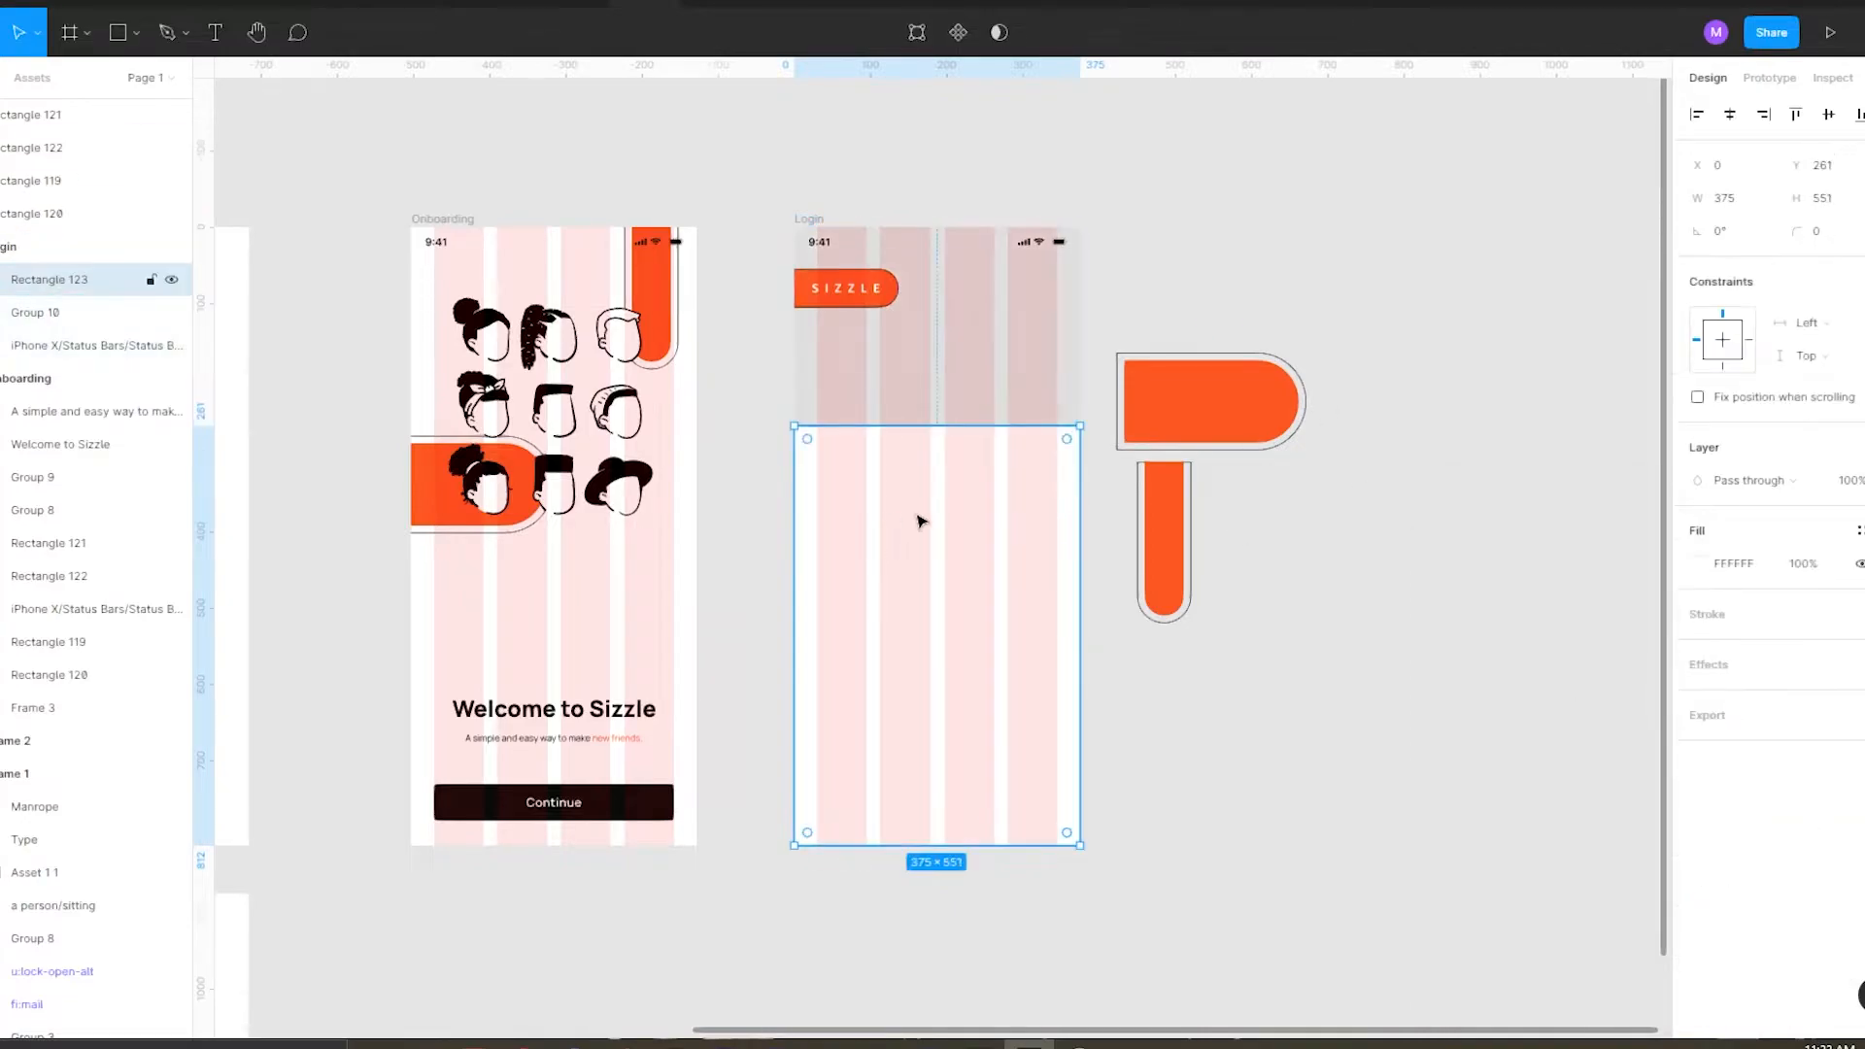
pyautogui.moveTo(1092, 564); pyautogui.dragTo(1086, 571)
pyautogui.moveTo(922, 847); pyautogui.dragTo(924, 853)
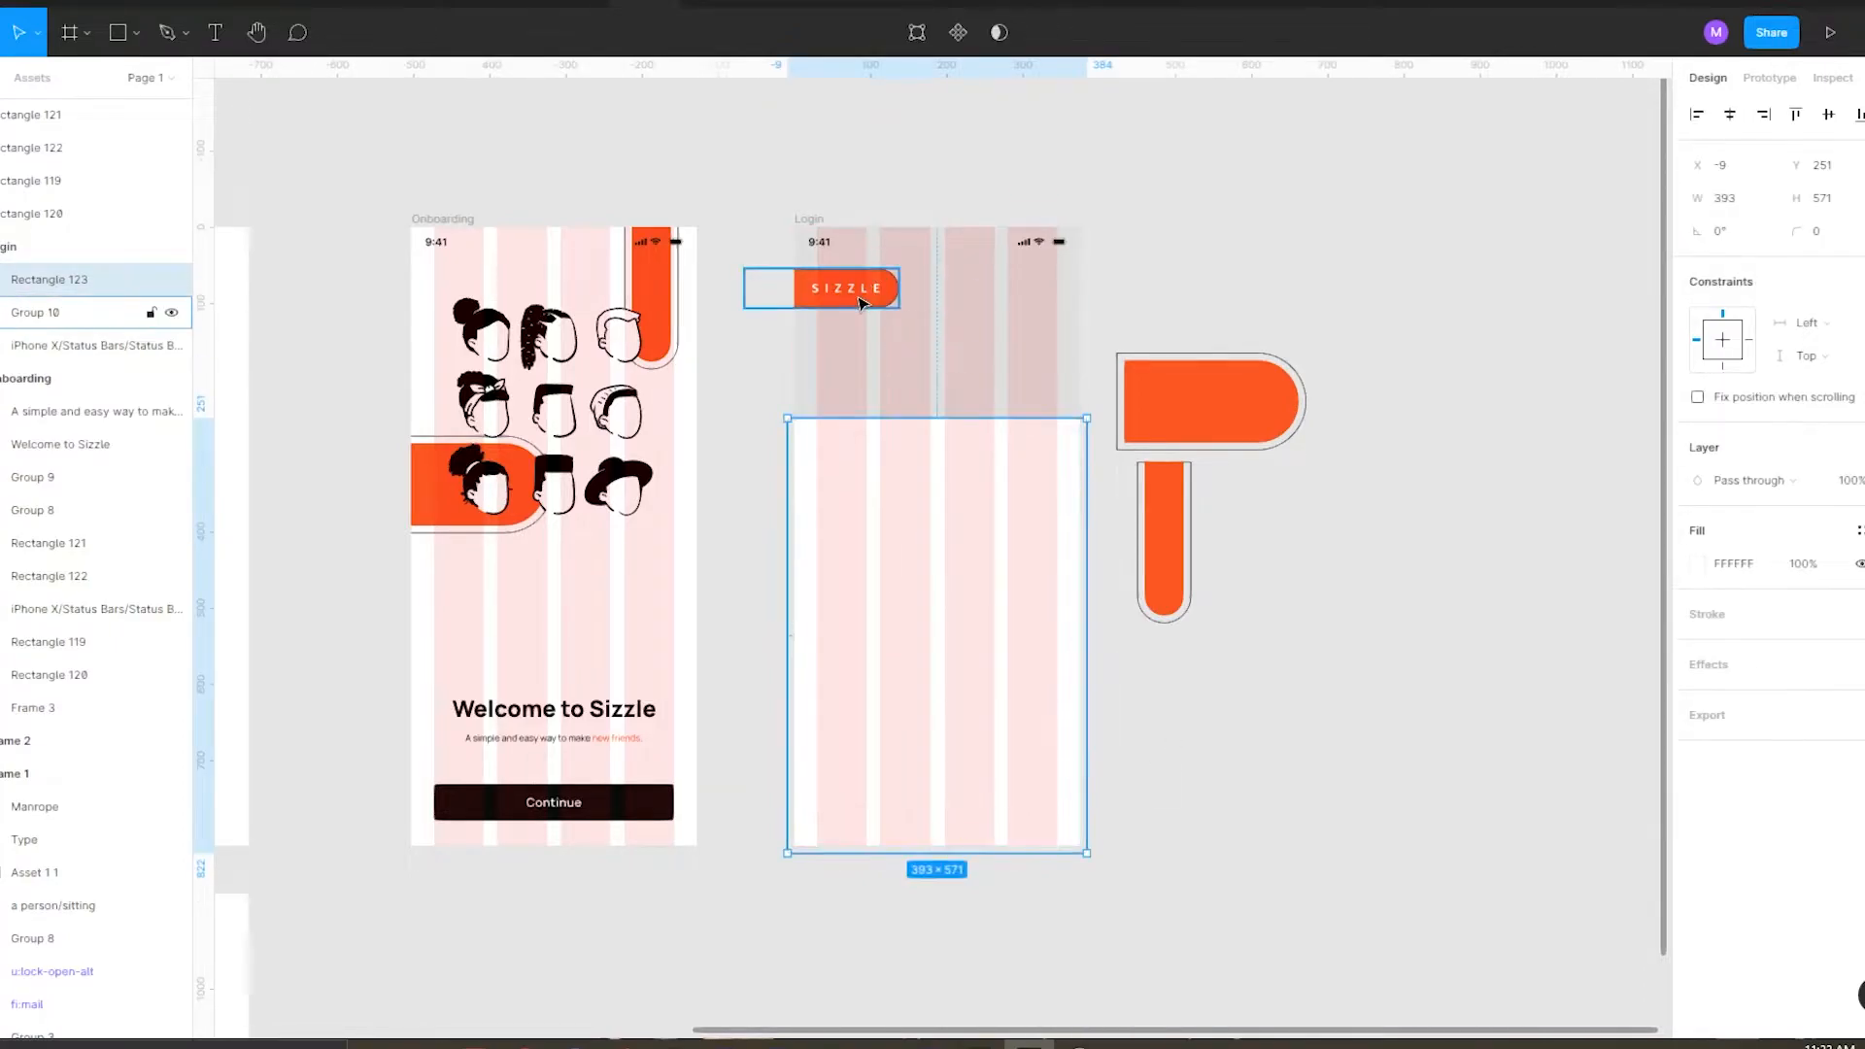
pyautogui.press('alt')
# Give the white rectangle a 1 px inside stroke using color style 2.
pyautogui.click(1718, 613)
pyautogui.click(1698, 647)
pyautogui.click(1859, 613)
pyautogui.click(1758, 775)
pyautogui.scroll(3, 903, 418)
pyautogui.click(777, 367)
pyautogui.scroll(-3, 777, 369)
pyautogui.click(885, 476)
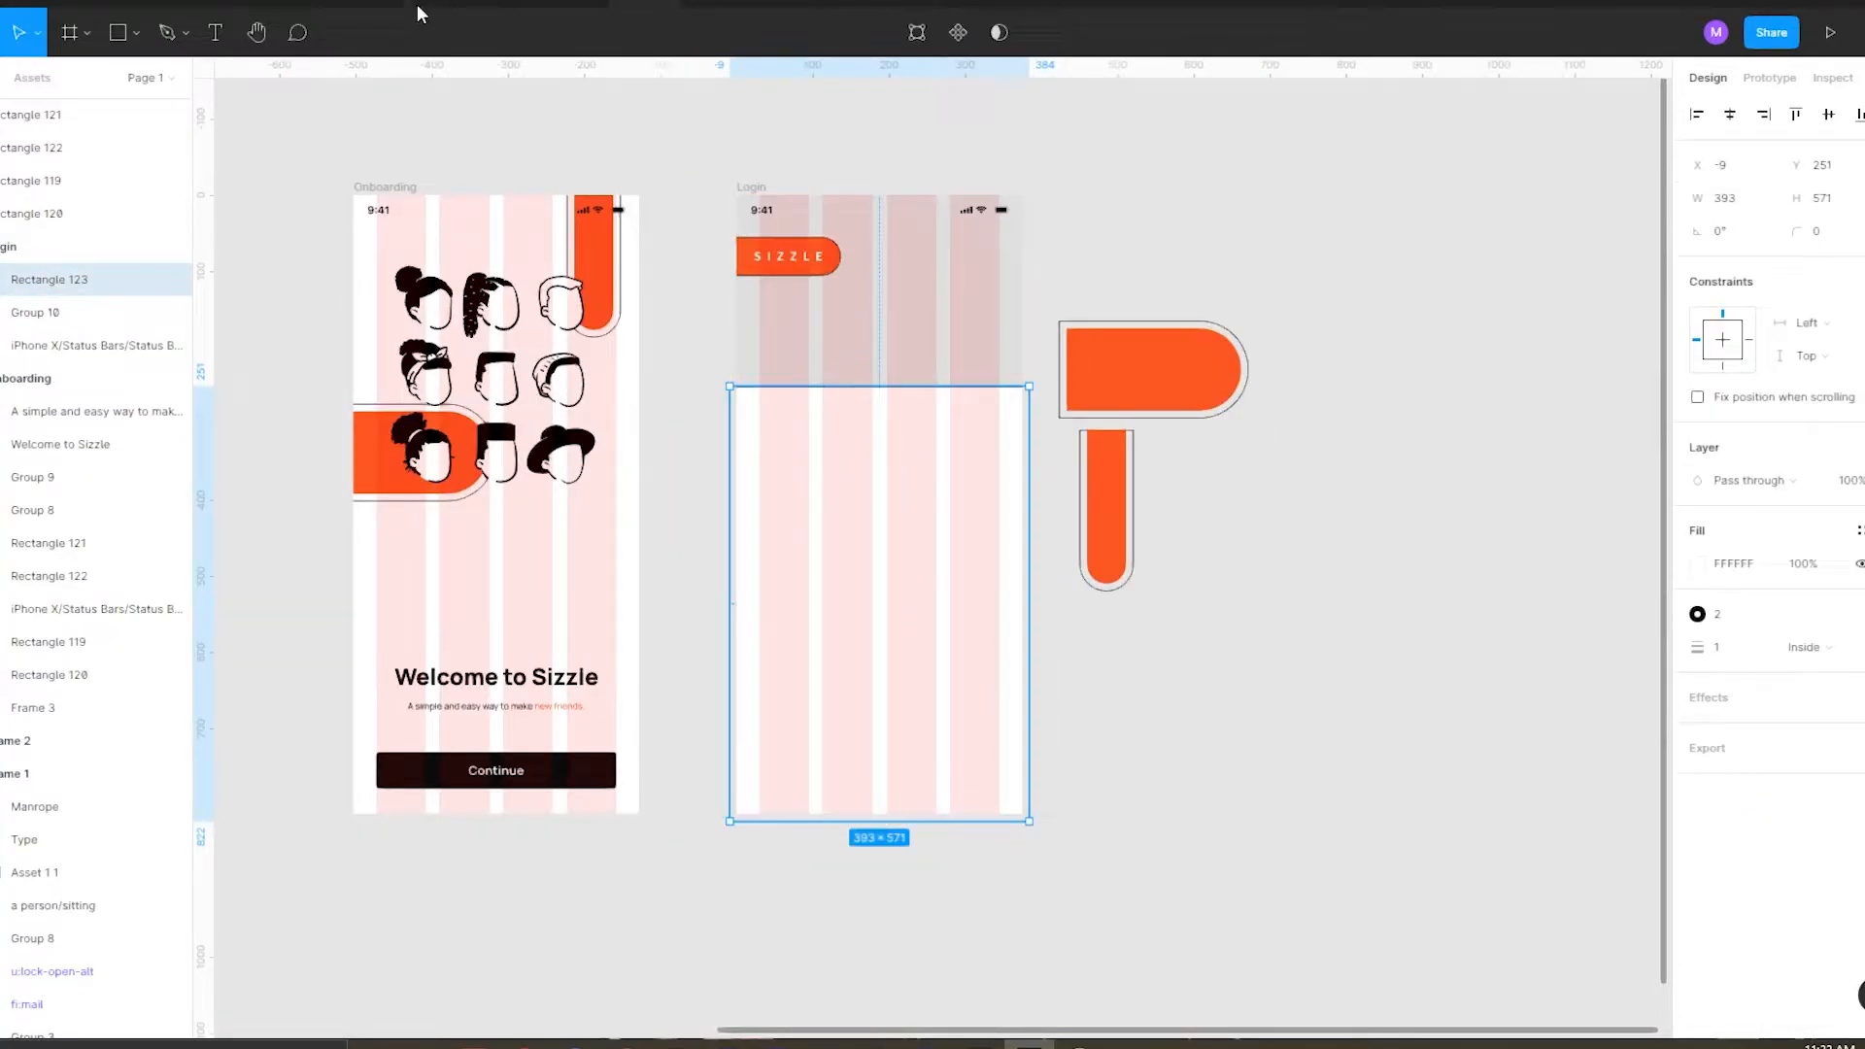
# Move the outlined white rectangle down to Y 264.
pyautogui.hotkey('alt', 'Down')
pyautogui.hotkey('alt', 'Down')
pyautogui.hotkey('alt', 'Down')
pyautogui.hotkey('alt', 'Down')
pyautogui.hotkey('alt', 'Down')
pyautogui.hotkey('alt', 'Down')
pyautogui.hotkey('alt', 'Down')
pyautogui.hotkey('alt', 'Down')
pyautogui.hotkey('alt', 'Down')
pyautogui.hotkey('alt', 'Down')
pyautogui.hotkey('alt', 'Down')
pyautogui.hotkey('alt', 'Down')
pyautogui.hotkey('alt', 'Down')
pyautogui.hotkey('alt', 'Down')
pyautogui.hotkey('alt', 'Down')
pyautogui.hotkey('alt', 'Down')
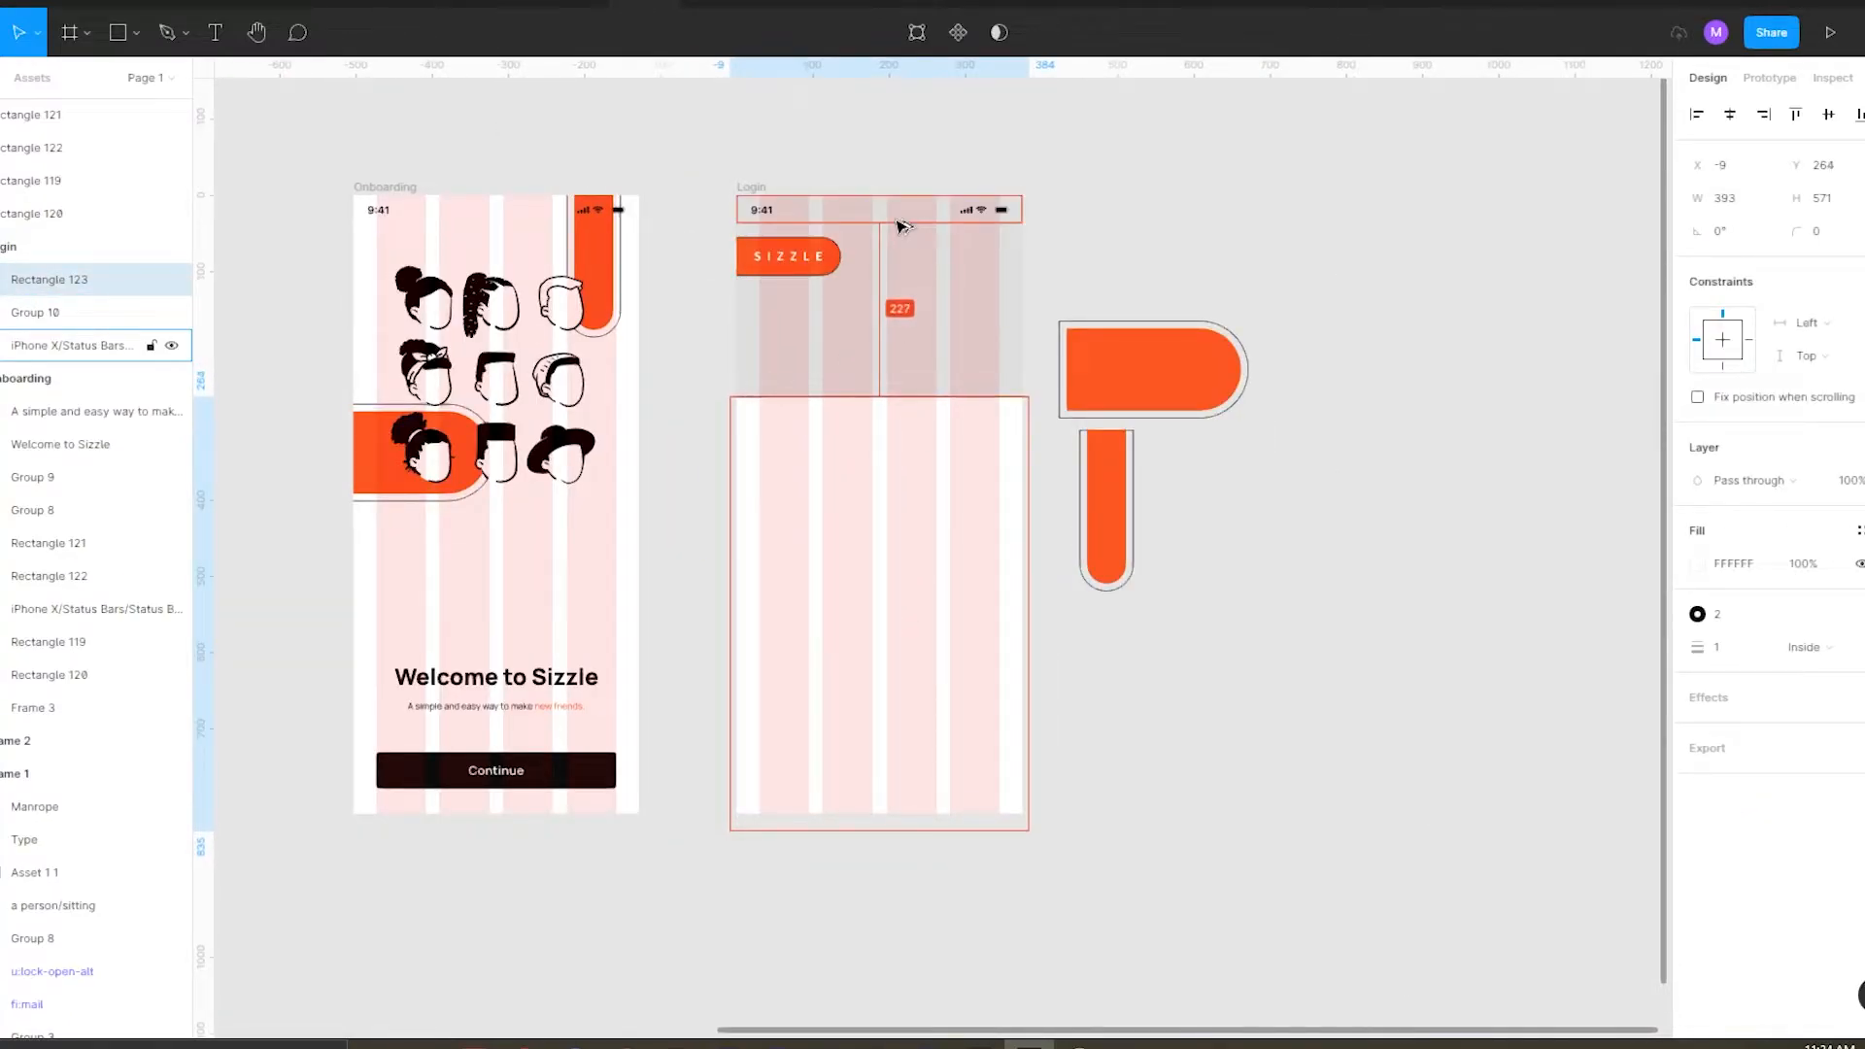
pyautogui.click(1291, 216)
# Flip both orange shapes with their outlines and place the narrow pair in the Login frame, behind the white rectangle's upper edge.
pyautogui.scroll(3, 927, 185)
pyautogui.moveTo(865, 370); pyautogui.dragTo(657, 291)
pyautogui.moveTo(932, 310); pyautogui.dragTo(1359, 456)
pyautogui.moveTo(1355, 329); pyautogui.dragTo(872, 594)
pyautogui.moveTo(1160, 602); pyautogui.dragTo(1178, 563)
pyautogui.moveTo(1079, 691); pyautogui.dragTo(431, 556)
pyautogui.hotkey('ctrl', 'alt', '[')
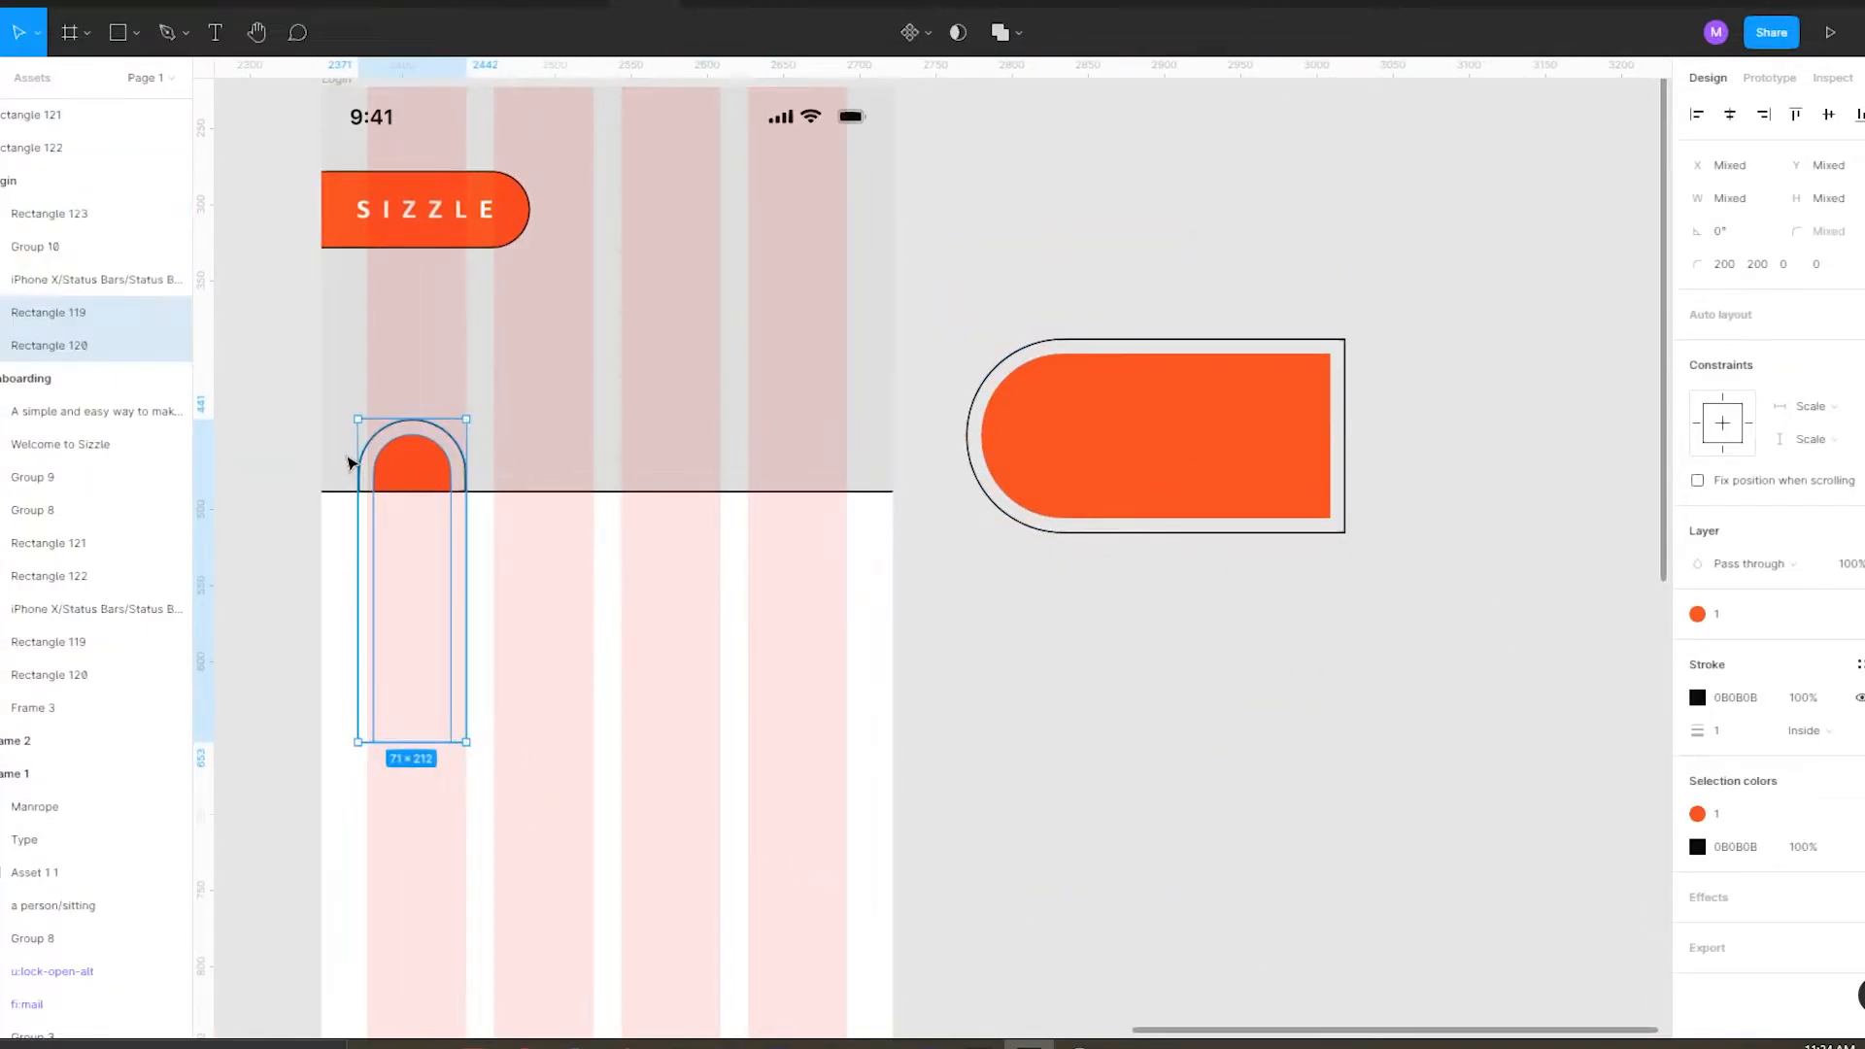
# Move the wide orange shape and its outline into the Login frame, extending past its right edge.
pyautogui.click(223, 365)
pyautogui.moveTo(793, 608); pyautogui.dragTo(950, 742)
pyautogui.moveTo(1327, 612); pyautogui.dragTo(996, 506)
# Give the narrow and wide orange shapes in the Login frame a 1 px stroke using color style 2.
pyautogui.click(1698, 651)
pyautogui.click(1859, 614)
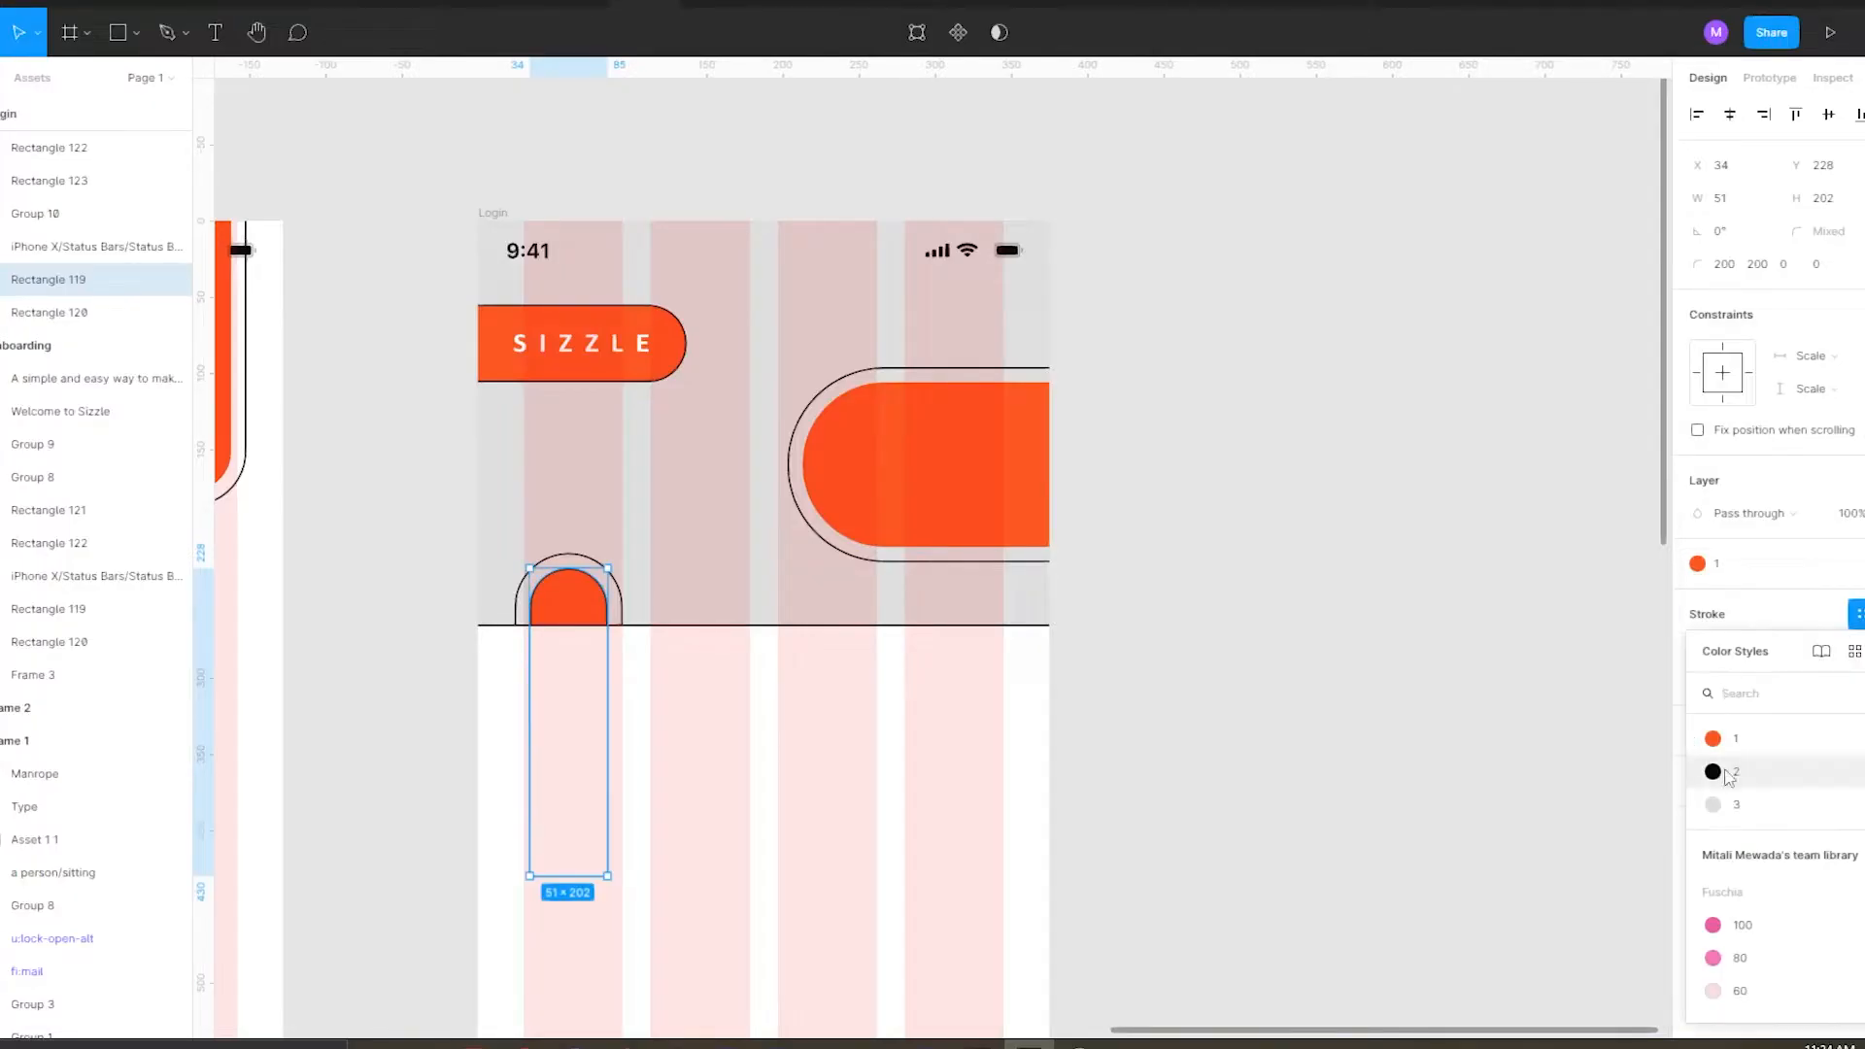
pyautogui.click(1730, 772)
pyautogui.click(996, 474)
pyautogui.click(1725, 622)
pyautogui.click(1858, 614)
pyautogui.click(1729, 772)
pyautogui.click(1284, 531)
pyautogui.click(550, 566)
pyautogui.click(493, 675)
pyautogui.keyDown('shift'); pyautogui.click(943, 314); pyautogui.keyUp('shift')
pyautogui.click(1699, 627)
pyautogui.click(1859, 615)
pyautogui.click(1748, 775)
pyautogui.click(1108, 622)
pyautogui.hscroll(5, 967, 420)
pyautogui.scroll(1, 966, 419)
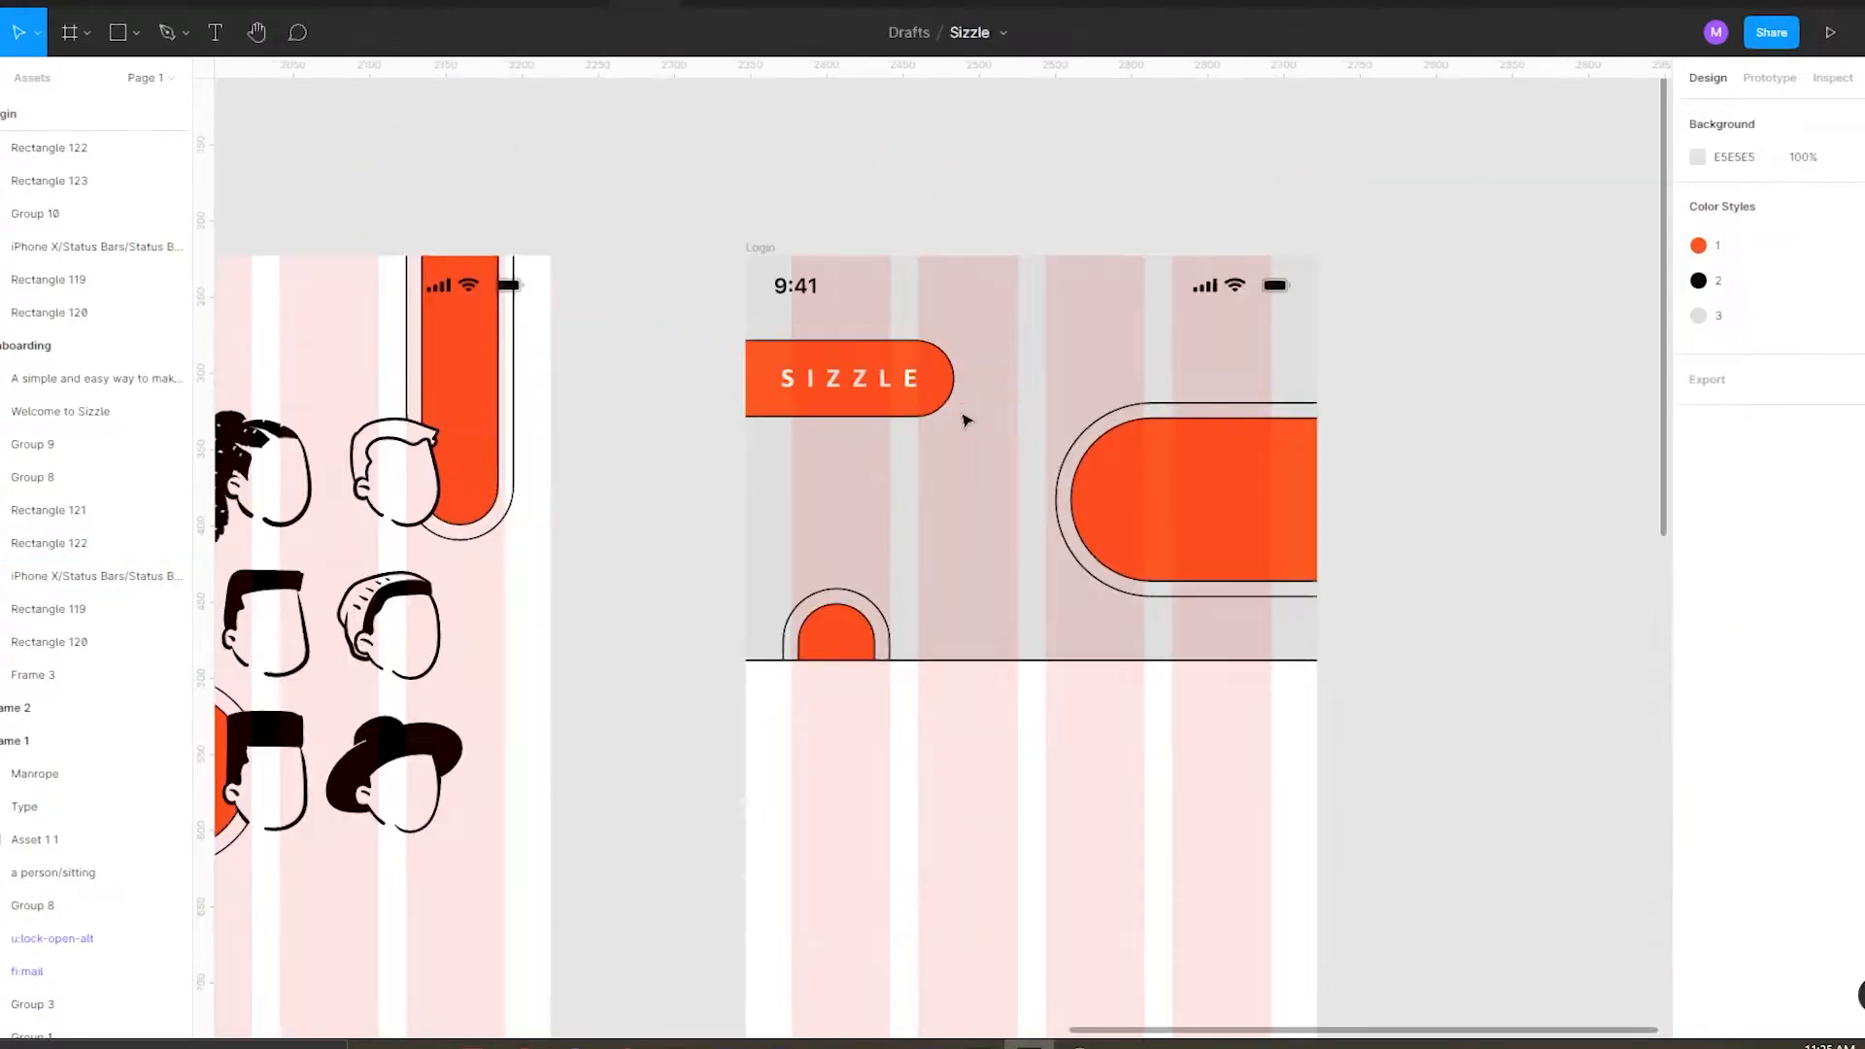
# Try to enlarge the wide orange shape downward to a width of 159.
pyautogui.hscroll(2, 612, 428)
pyautogui.scroll(-1, 612, 429)
pyautogui.click(1005, 461)
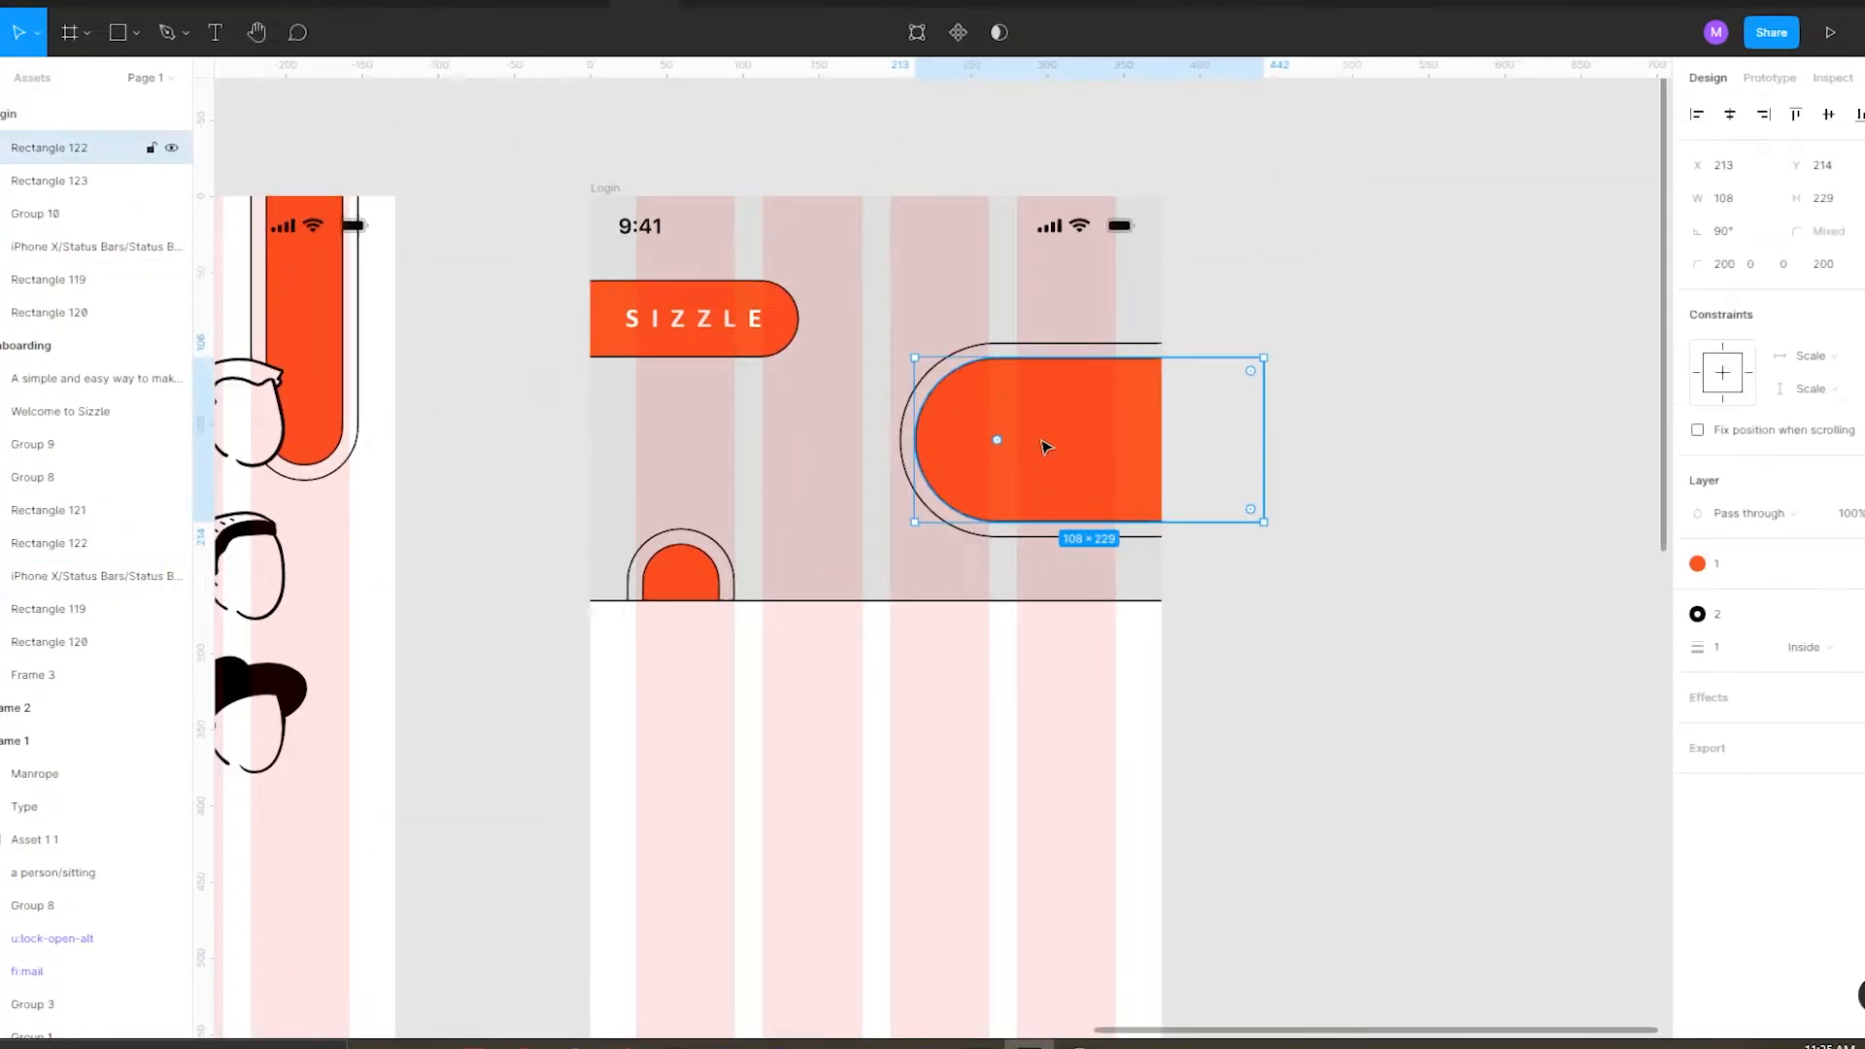
pyautogui.hscroll(1, 1081, 420)
pyautogui.scroll(1, 1081, 421)
pyautogui.moveTo(955, 556); pyautogui.dragTo(954, 573)
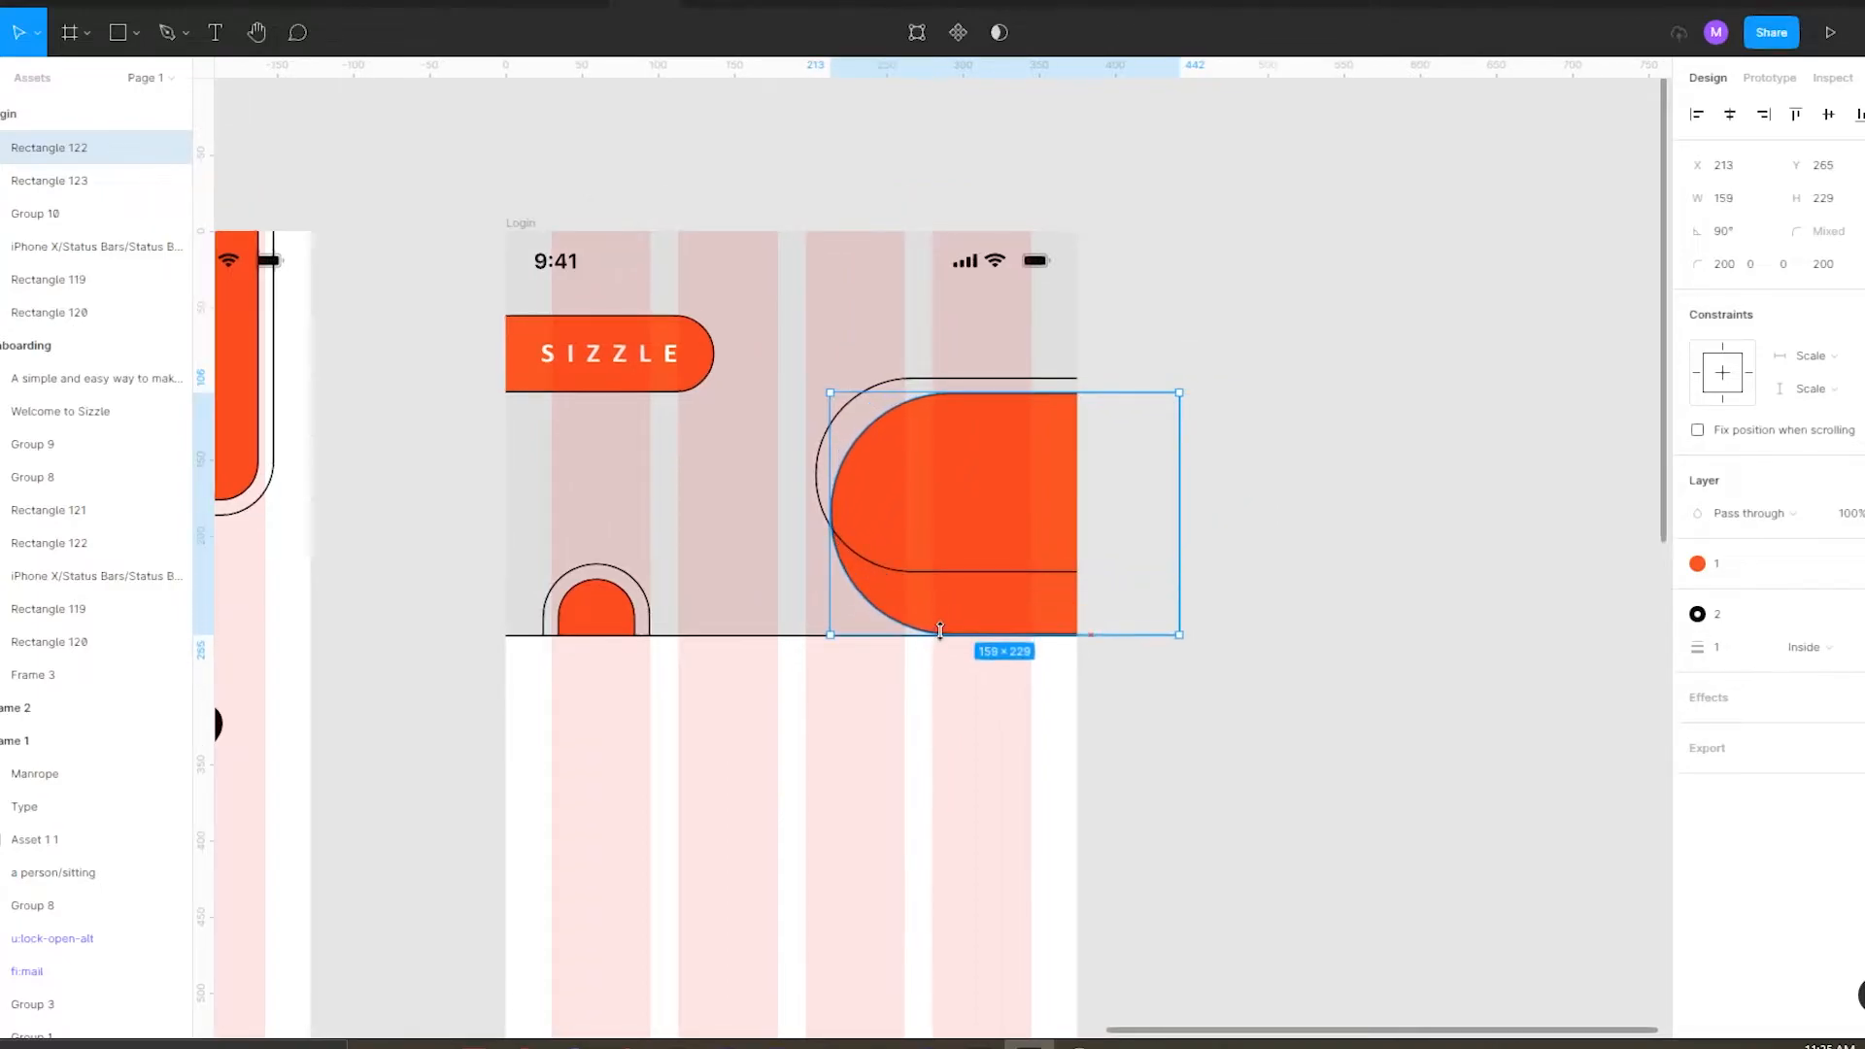
pyautogui.moveTo(937, 646); pyautogui.dragTo(937, 678)
pyautogui.hotkey('ctrl', 'z')
pyautogui.hotkey('ctrl', 'z')
pyautogui.hotkey('ctrl', 'shift', 'z')
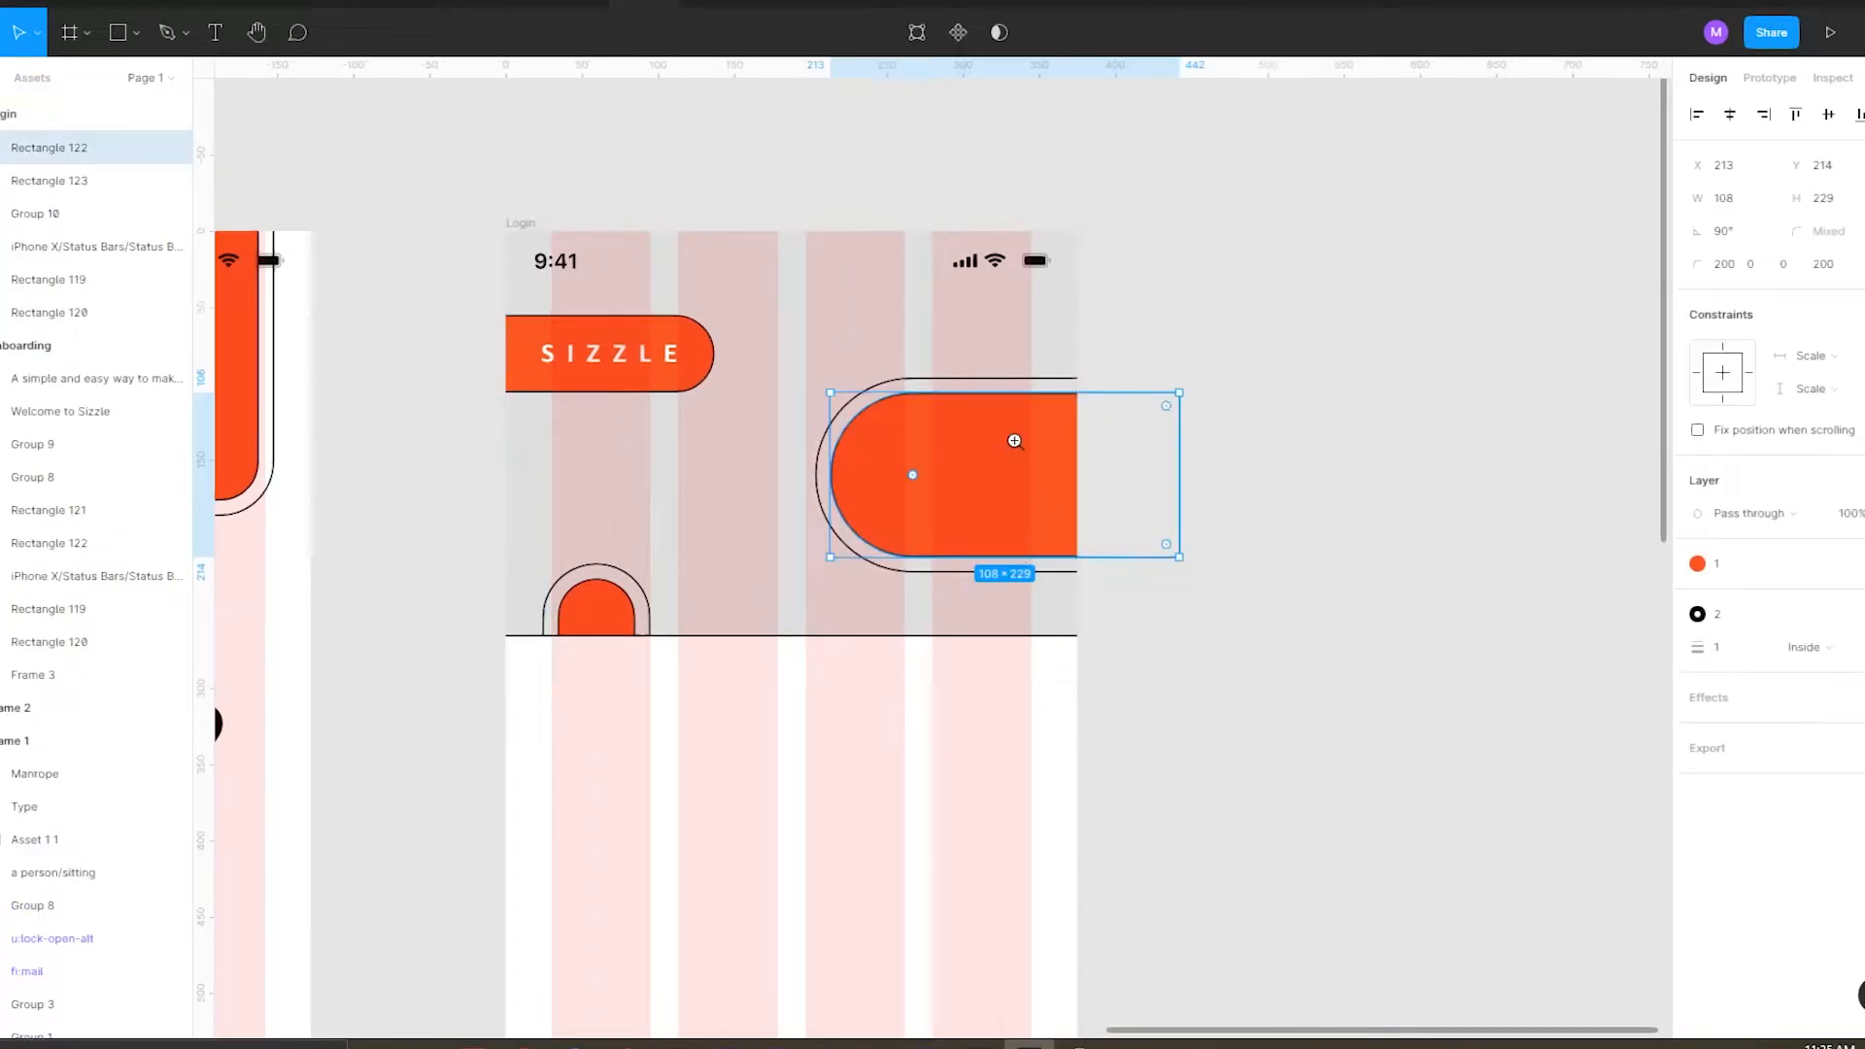
# Set the wide orange shape's width to 151.
pyautogui.scroll(1, 1013, 440)
pyautogui.moveTo(1017, 344); pyautogui.dragTo(1035, 233)
pyautogui.click(1736, 206)
pyautogui.write('151')
pyautogui.click(1456, 301)
# Enlarge the wide shape's outline to a width of 171 and center it vertically around the orange shape.
pyautogui.scroll(-1, 1022, 334)
pyautogui.moveTo(993, 386); pyautogui.dragTo(994, 415)
pyautogui.scroll(1, 904, 351)
pyautogui.keyDown('shift'); pyautogui.click(751, 417); pyautogui.keyUp('shift')
pyautogui.click(1828, 114)
pyautogui.click(1292, 237)
pyautogui.click(1117, 292)
pyautogui.moveTo(1113, 291); pyautogui.dragTo(1020, 279)
pyautogui.scroll(1, 1139, 208)
pyautogui.scroll(2, 1102, 248)
pyautogui.scroll(-1, 990, 278)
pyautogui.scroll(-2, 990, 278)
pyautogui.scroll(-3, 999, 417)
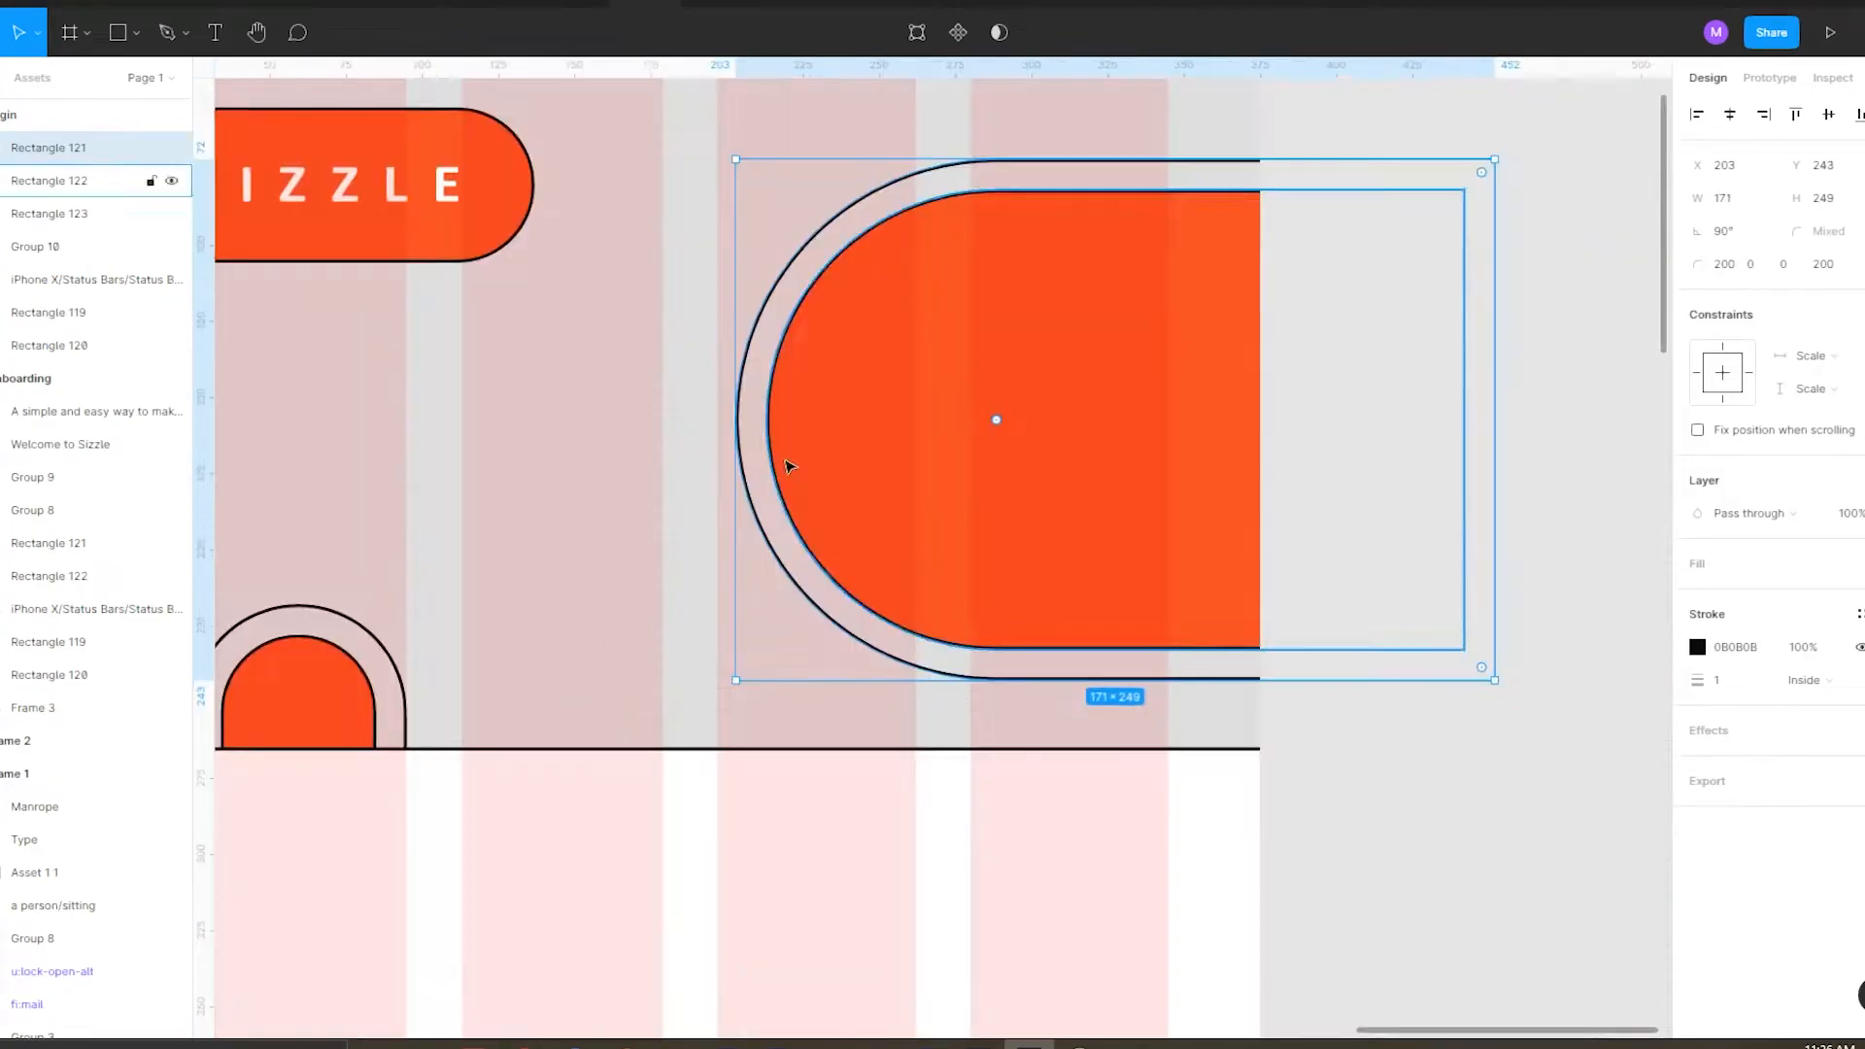
# Group the wide orange shape with its outline.
pyautogui.press('Escape')
pyautogui.click(1066, 564)
pyautogui.keyDown('shift'); pyautogui.click(1053, 481); pyautogui.keyUp('shift')
pyautogui.hotkey('ctrl', 'g')
# Move the wide shape group up and left to X 179, Y 69 in the Login frame.
pyautogui.press('Up')
pyautogui.press('Up')
pyautogui.press('Up')
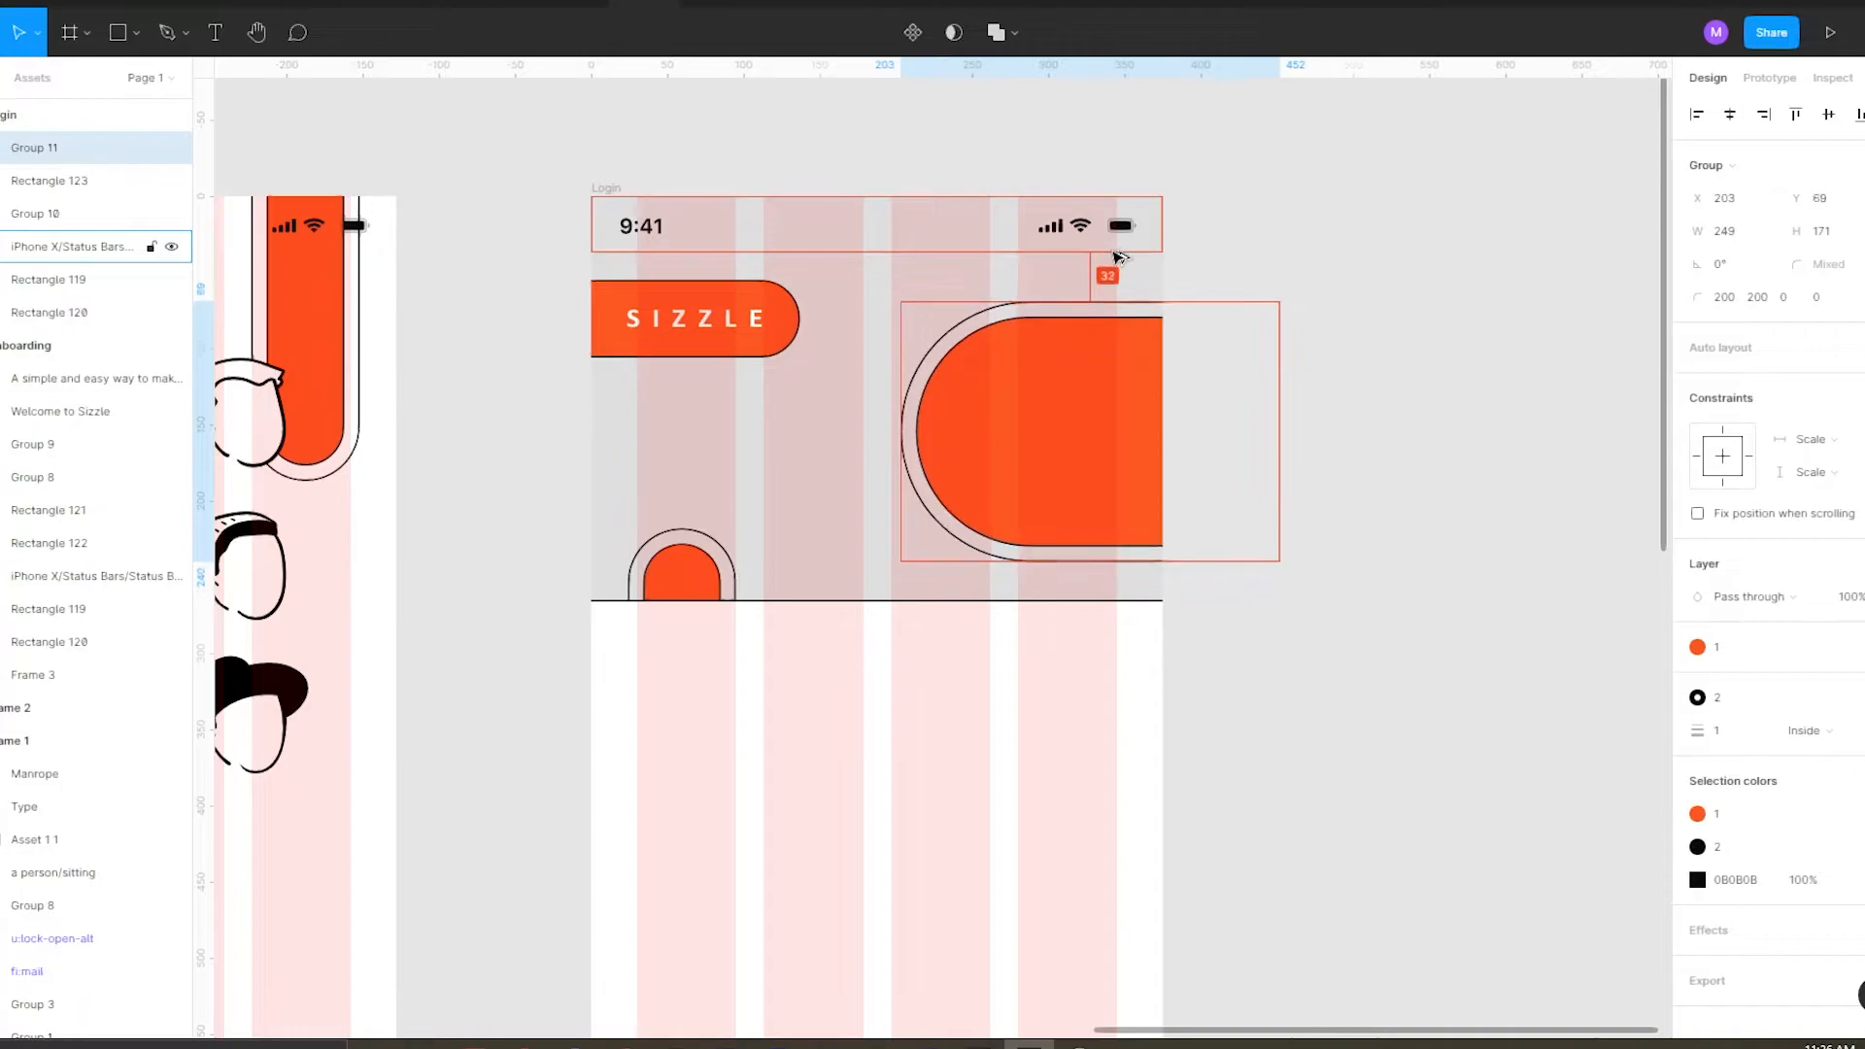
pyautogui.press('Left')
pyautogui.press('Left')
pyautogui.press('Left')
pyautogui.press('Left')
pyautogui.press('Left')
pyautogui.press('Left')
pyautogui.press('Left')
pyautogui.press('Left')
pyautogui.press('Left')
pyautogui.press('Left')
pyautogui.press('Left')
pyautogui.press('Left')
pyautogui.press('Left')
pyautogui.press('Left')
pyautogui.press('Left')
pyautogui.press('Left')
pyautogui.press('Left')
pyautogui.press('Left')
pyautogui.press('Left')
pyautogui.press('Left')
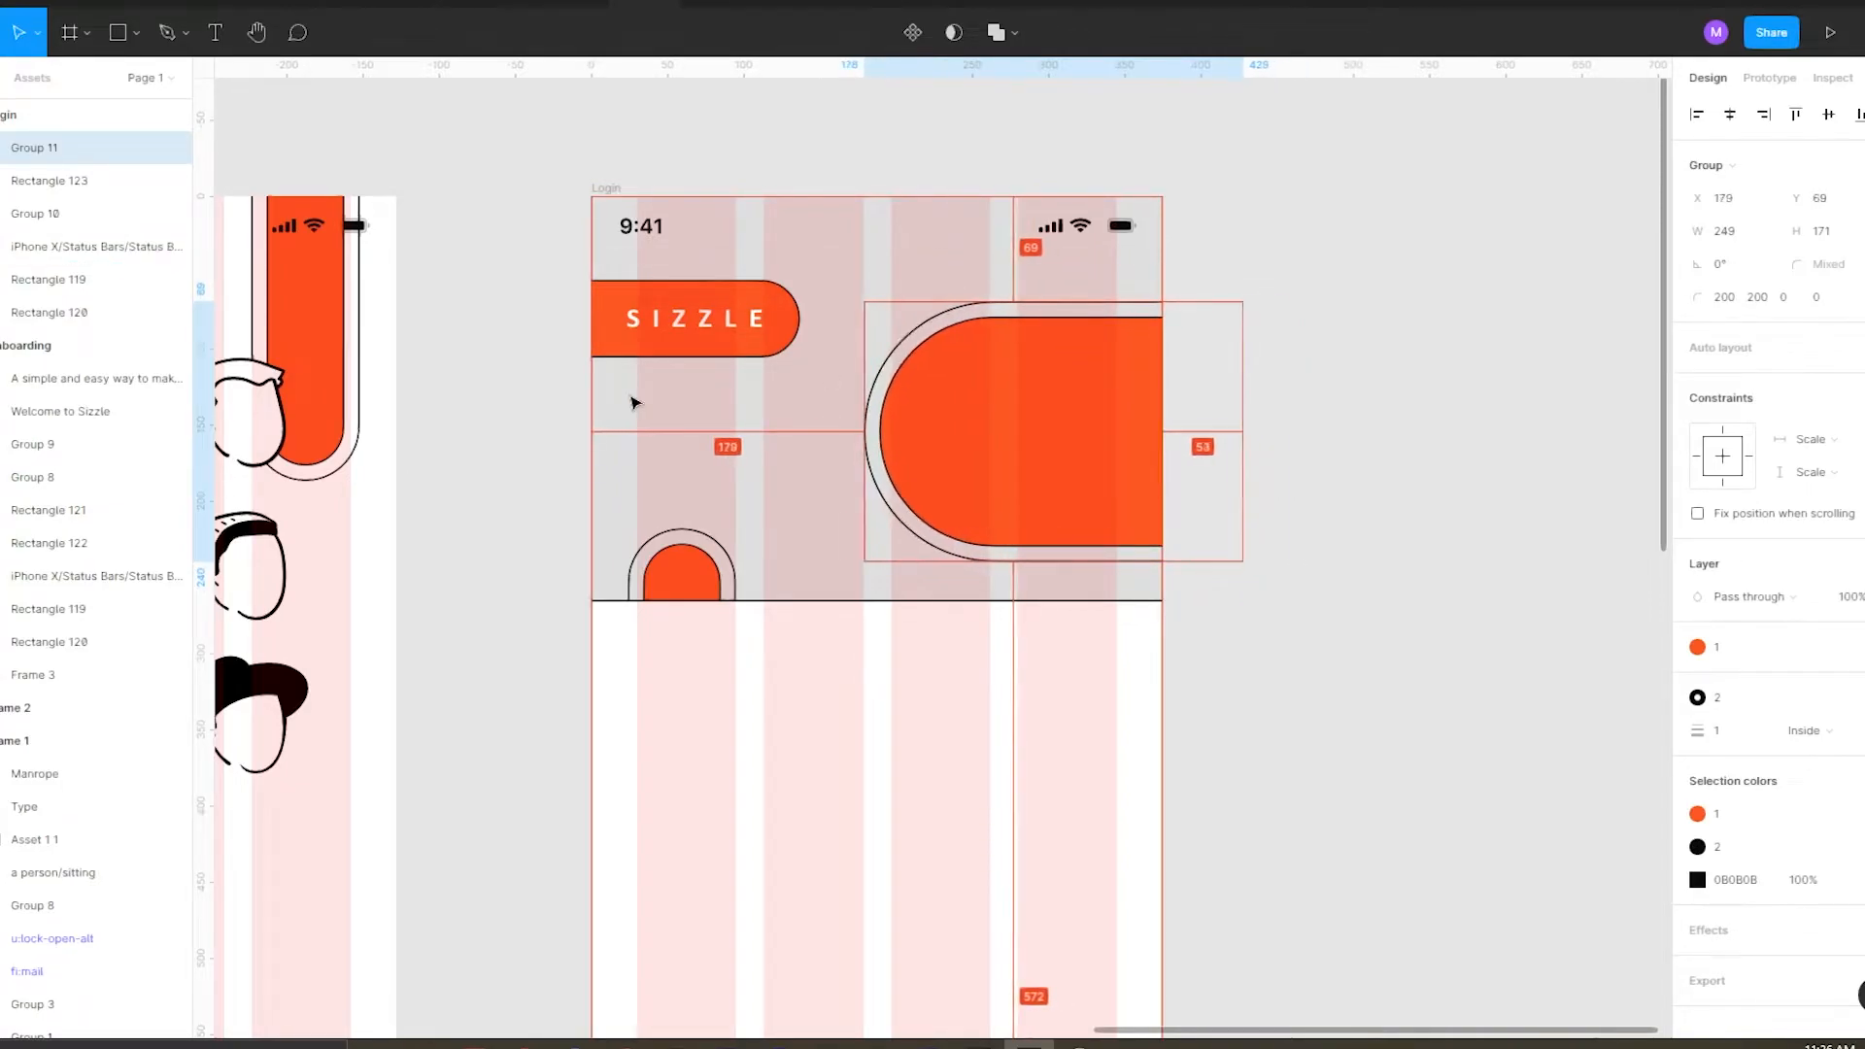
# Nudge the wide shape group sideways and bring the sitting-person illustration into the Login frame over it.
pyautogui.press('Right')
pyautogui.click(504, 392)
pyautogui.scroll(-2, 1064, 391)
pyautogui.click(635, 393)
pyautogui.moveTo(634, 393); pyautogui.dragTo(1102, 417)
pyautogui.scroll(2, 1104, 398)
pyautogui.scroll(10, 1087, 566)
pyautogui.scroll(-9, 964, 491)
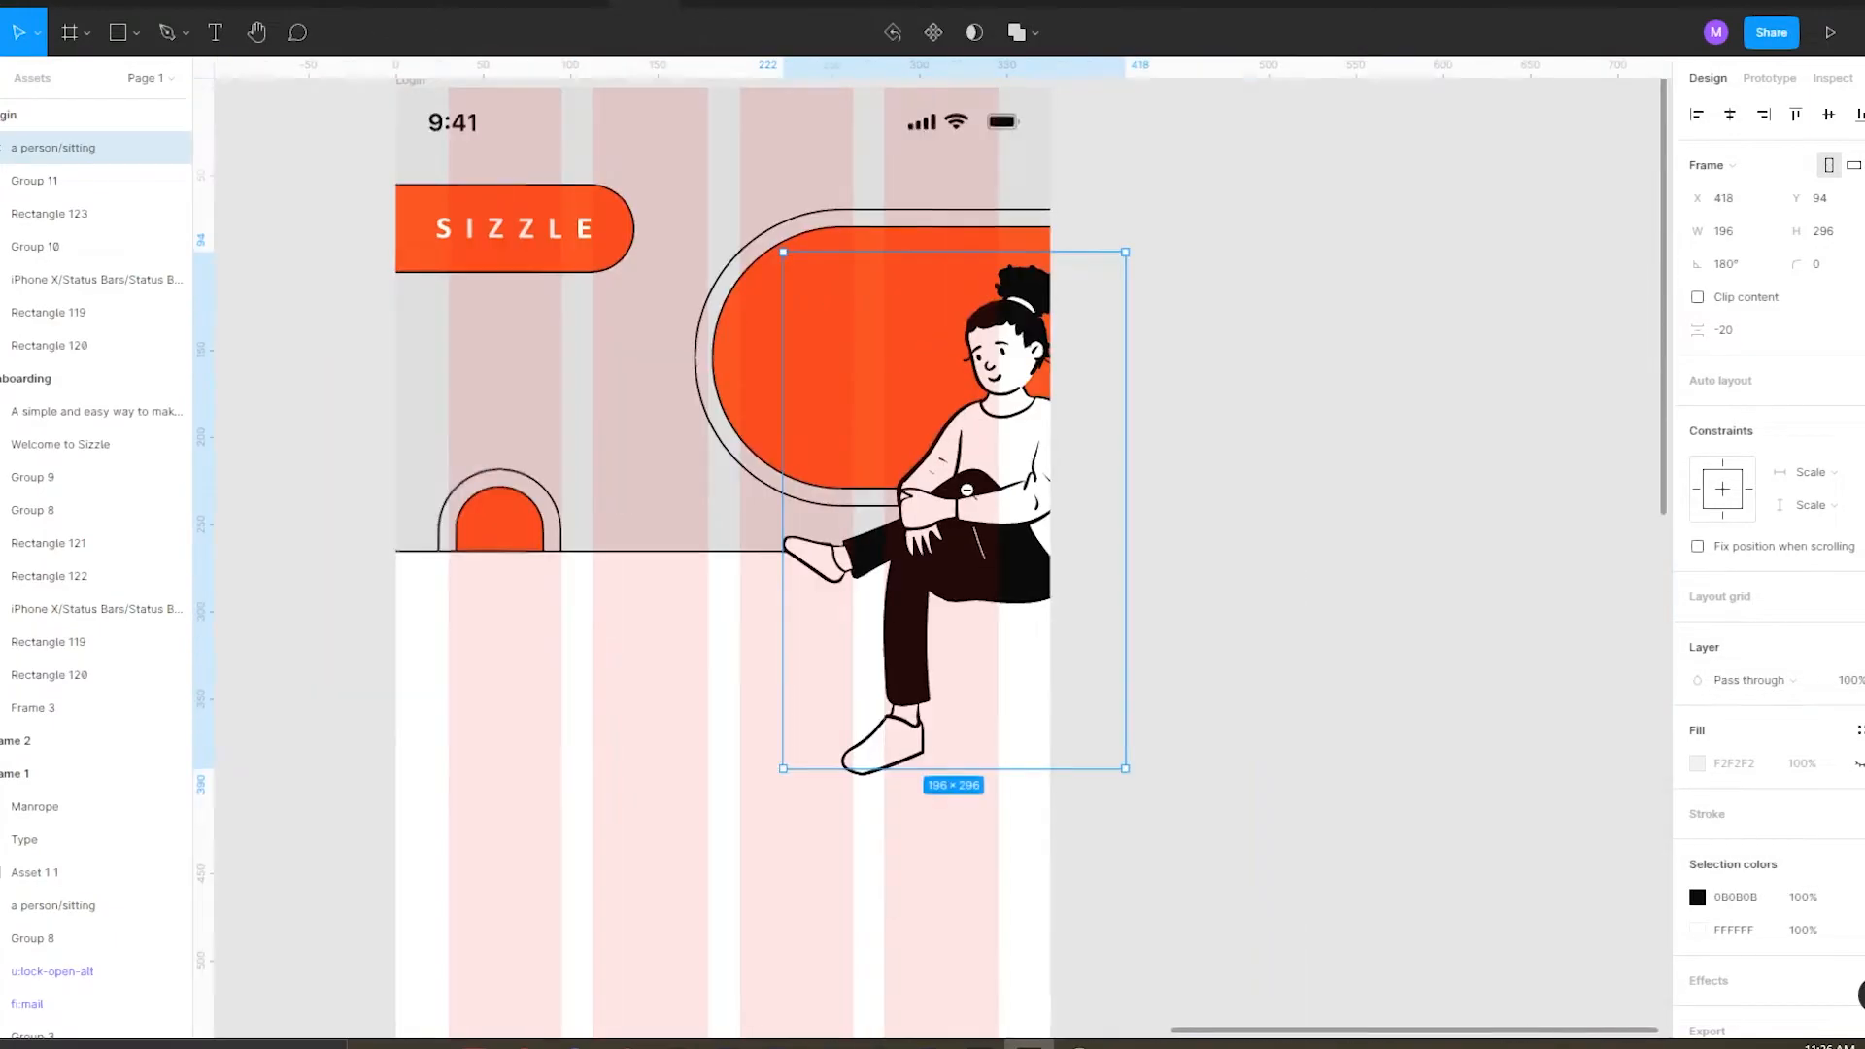
# Scale the sitting-person illustration down to 132 × 199 and seat it on the wide orange shape at X 345, Y 94.
pyautogui.moveTo(1125, 769); pyautogui.dragTo(1013, 599)
pyautogui.moveTo(947, 466); pyautogui.dragTo(930, 467)
pyautogui.scroll(2, 870, 413)
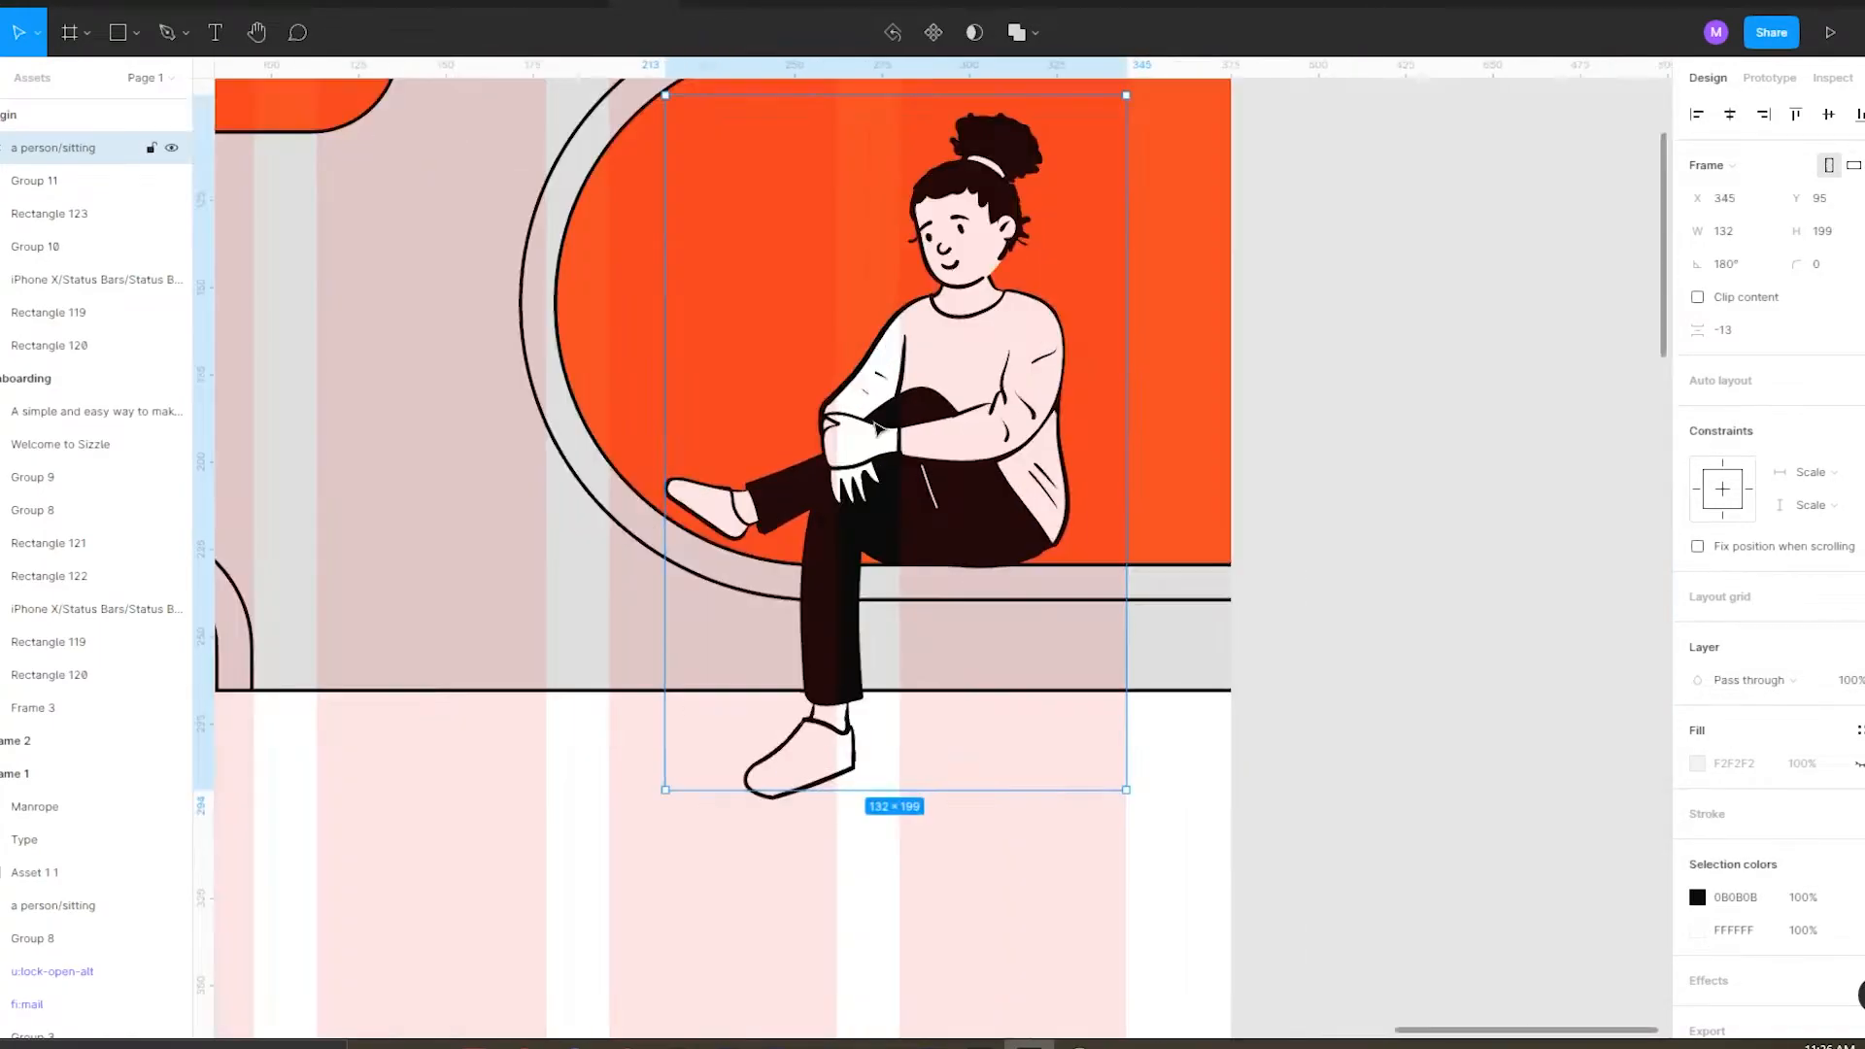
pyautogui.scroll(-2, 998, 585)
pyautogui.click(1011, 624)
pyautogui.scroll(-2, 1068, 403)
pyautogui.scroll(5, 1027, 438)
pyautogui.click(1030, 457)
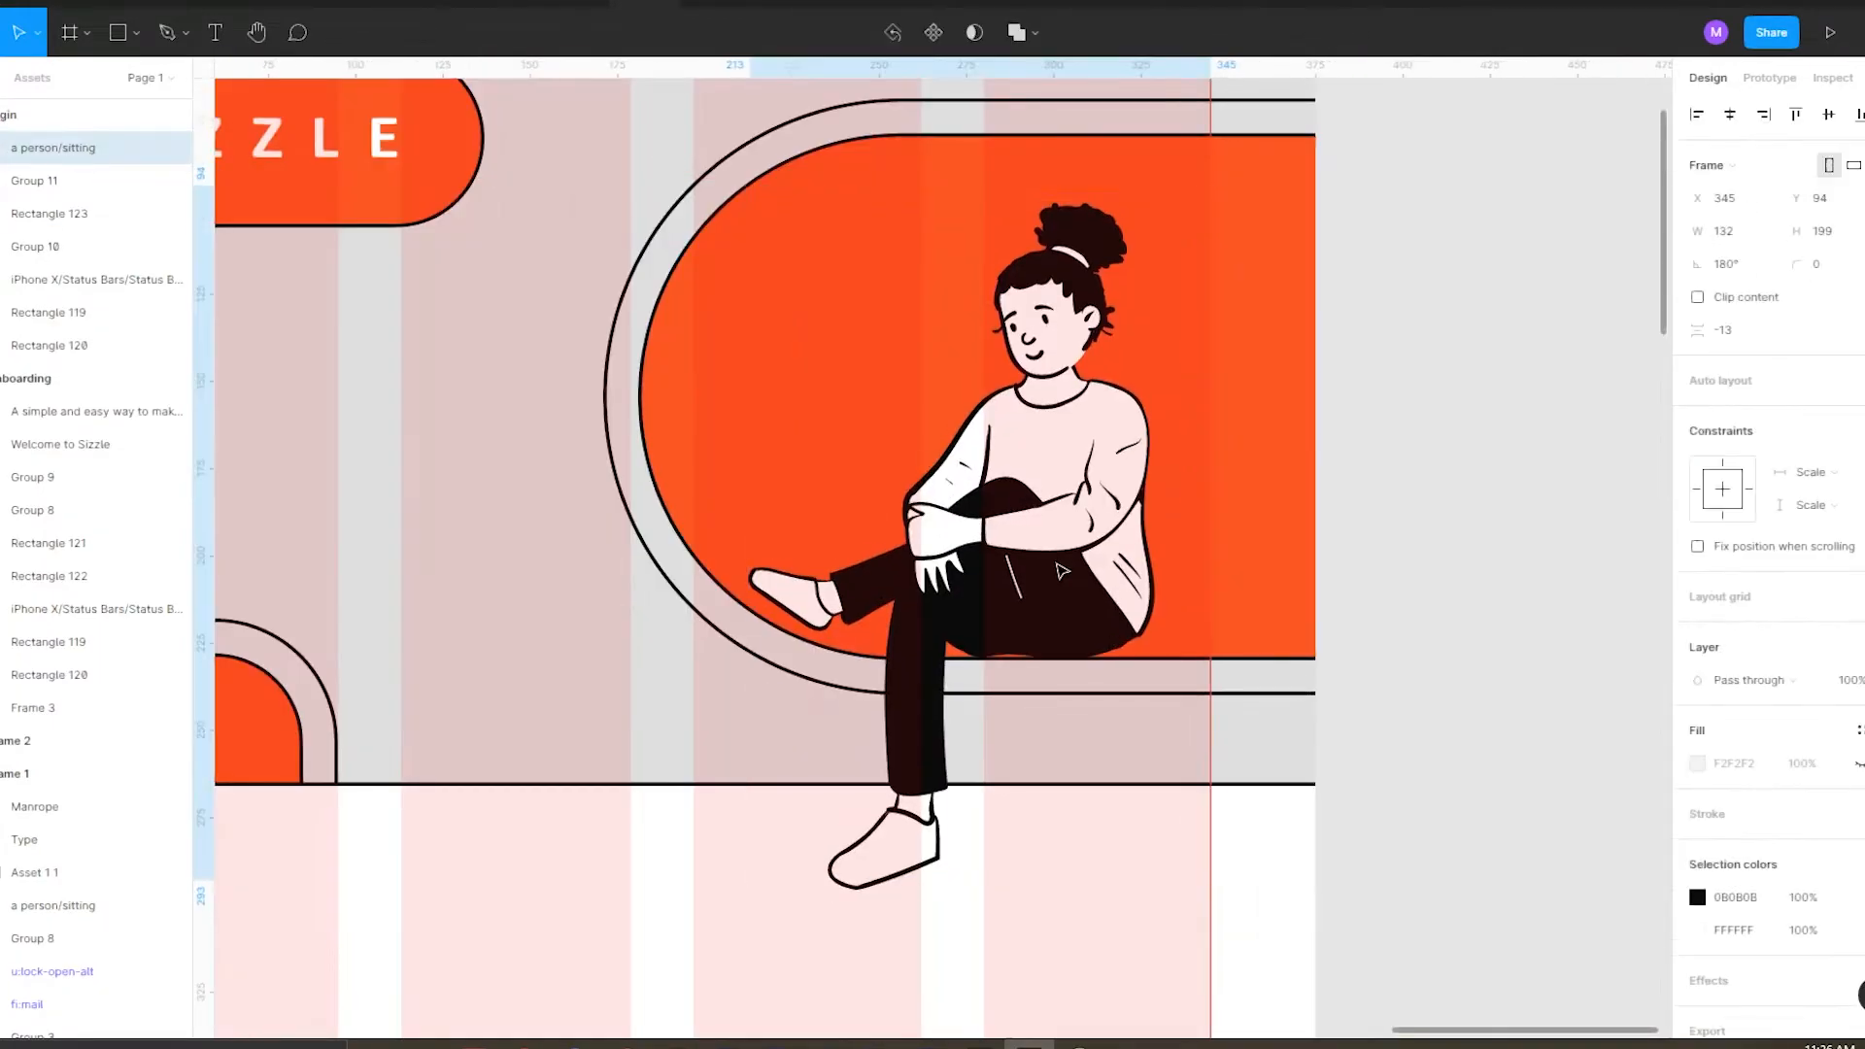
# Enlarge the sitting-person illustration slightly and set its height to 204.
pyautogui.scroll(4, 1029, 456)
pyautogui.scroll(-8, 1040, 532)
pyautogui.scroll(10, 791, 544)
pyautogui.scroll(-8, 940, 542)
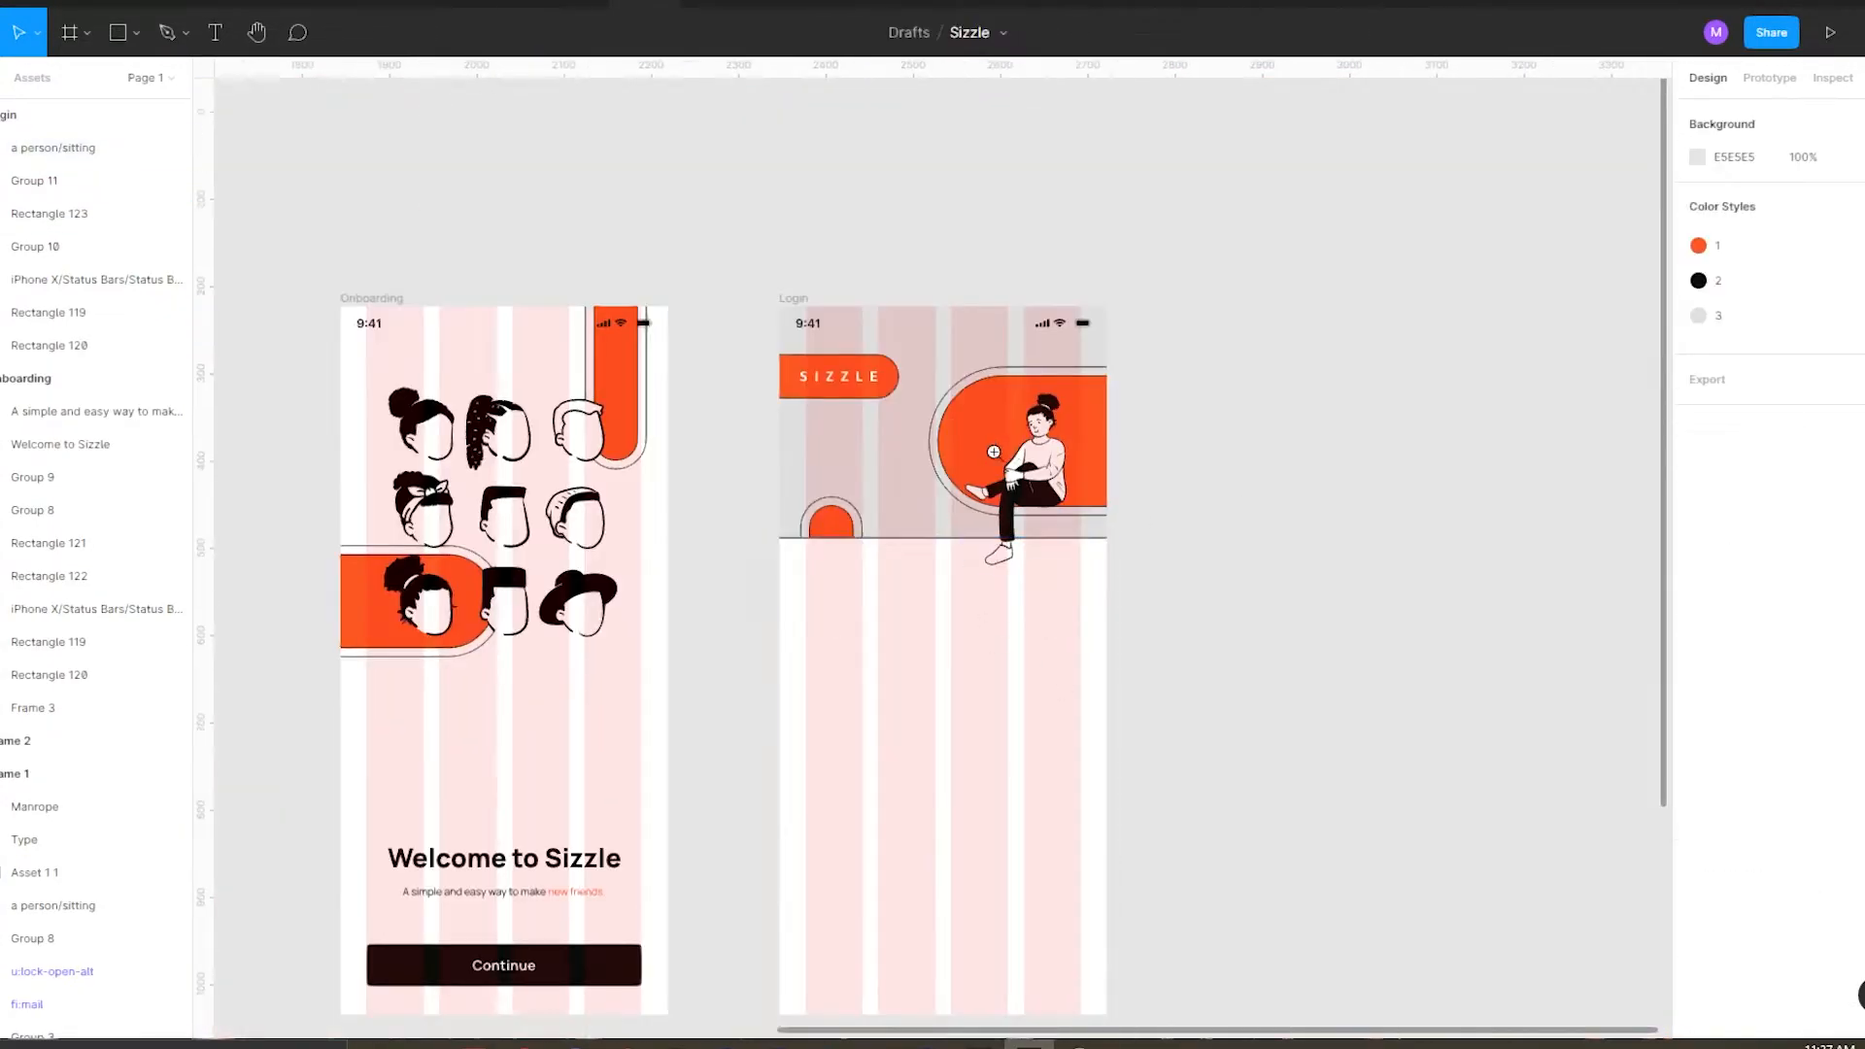
pyautogui.scroll(4, 1072, 537)
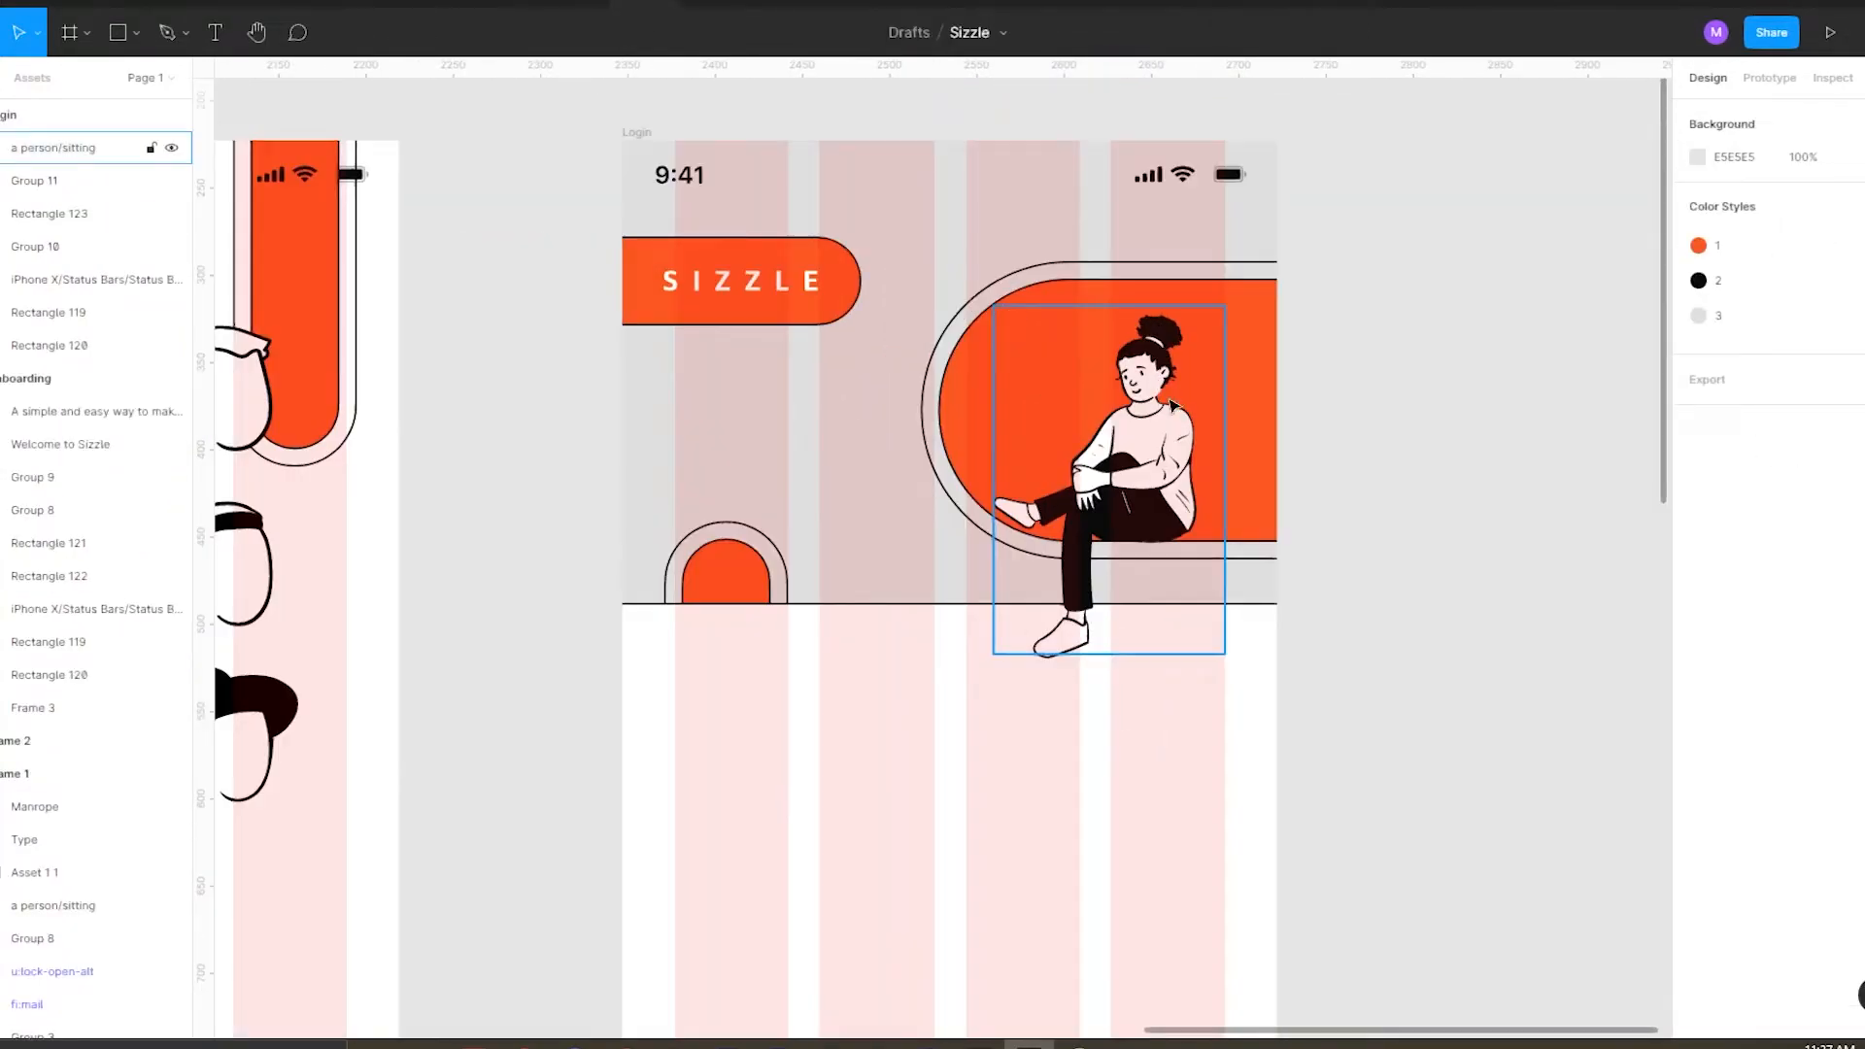
pyautogui.click(1146, 456)
pyautogui.moveTo(1227, 305); pyautogui.dragTo(1233, 299)
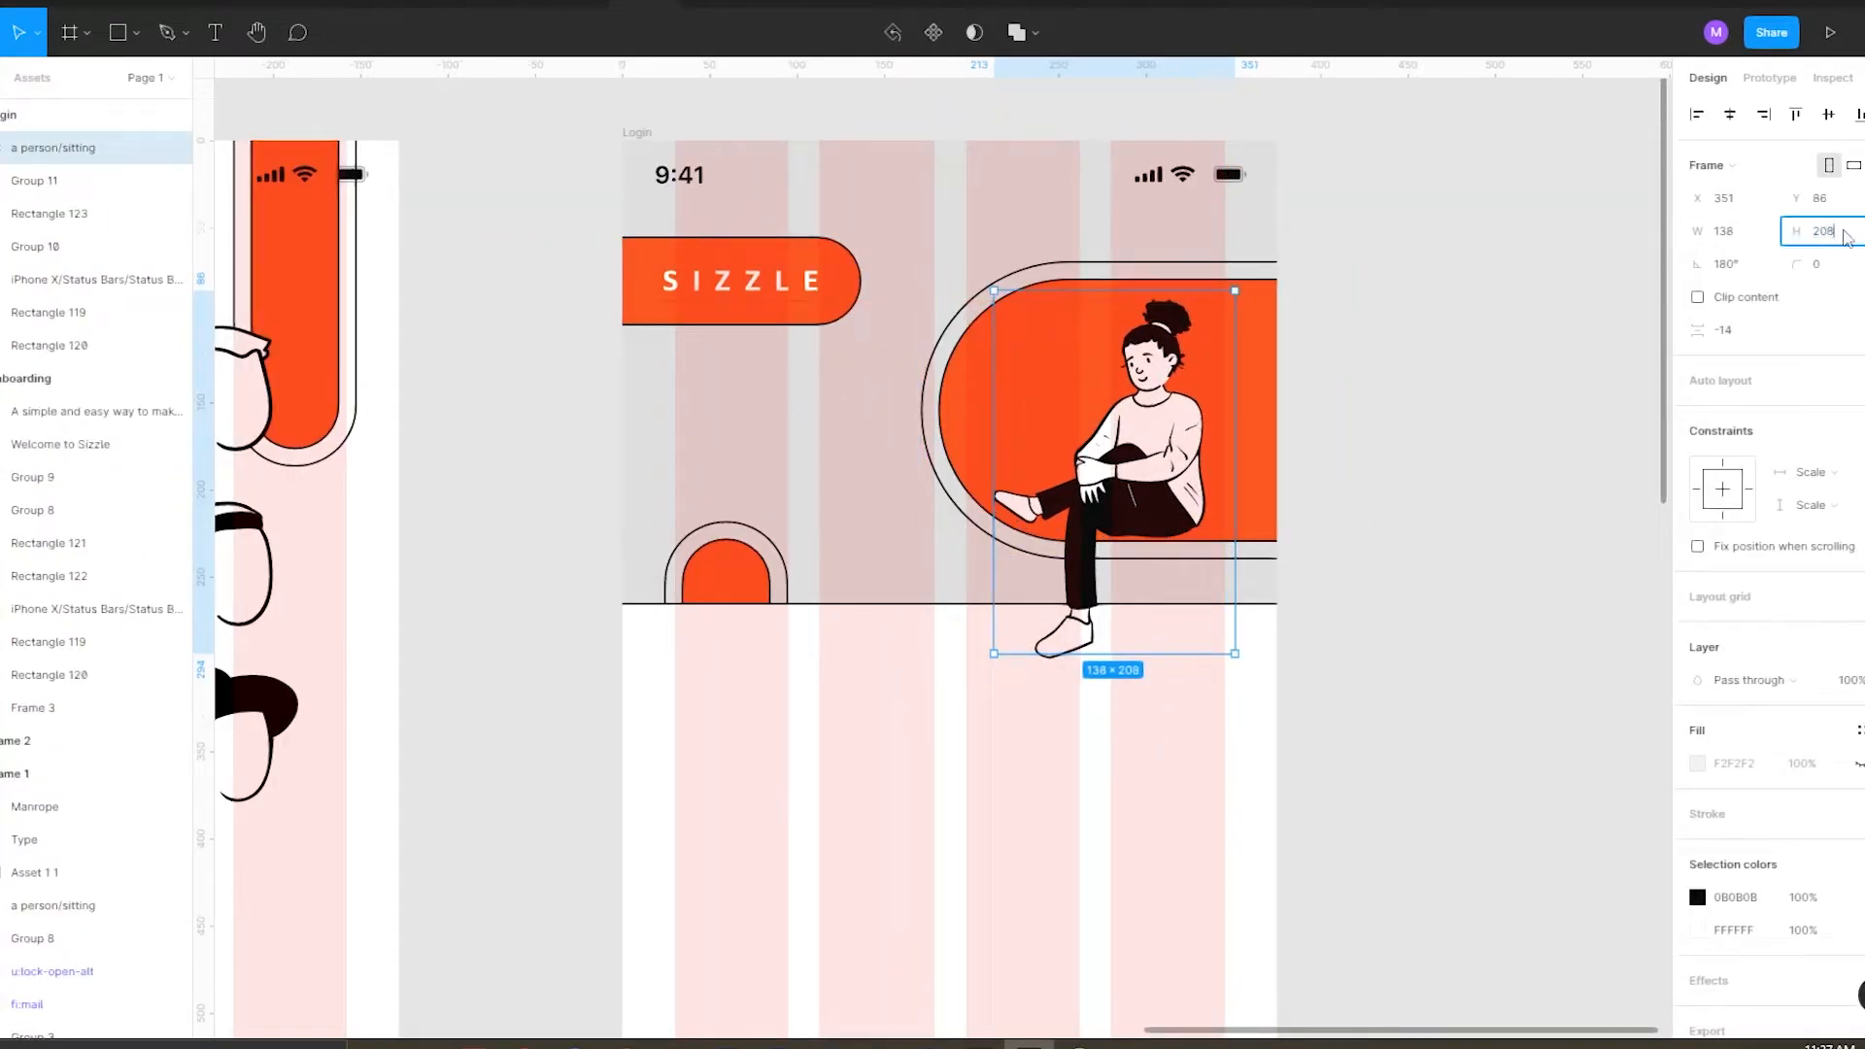
pyautogui.write('204')
pyautogui.press('Return')
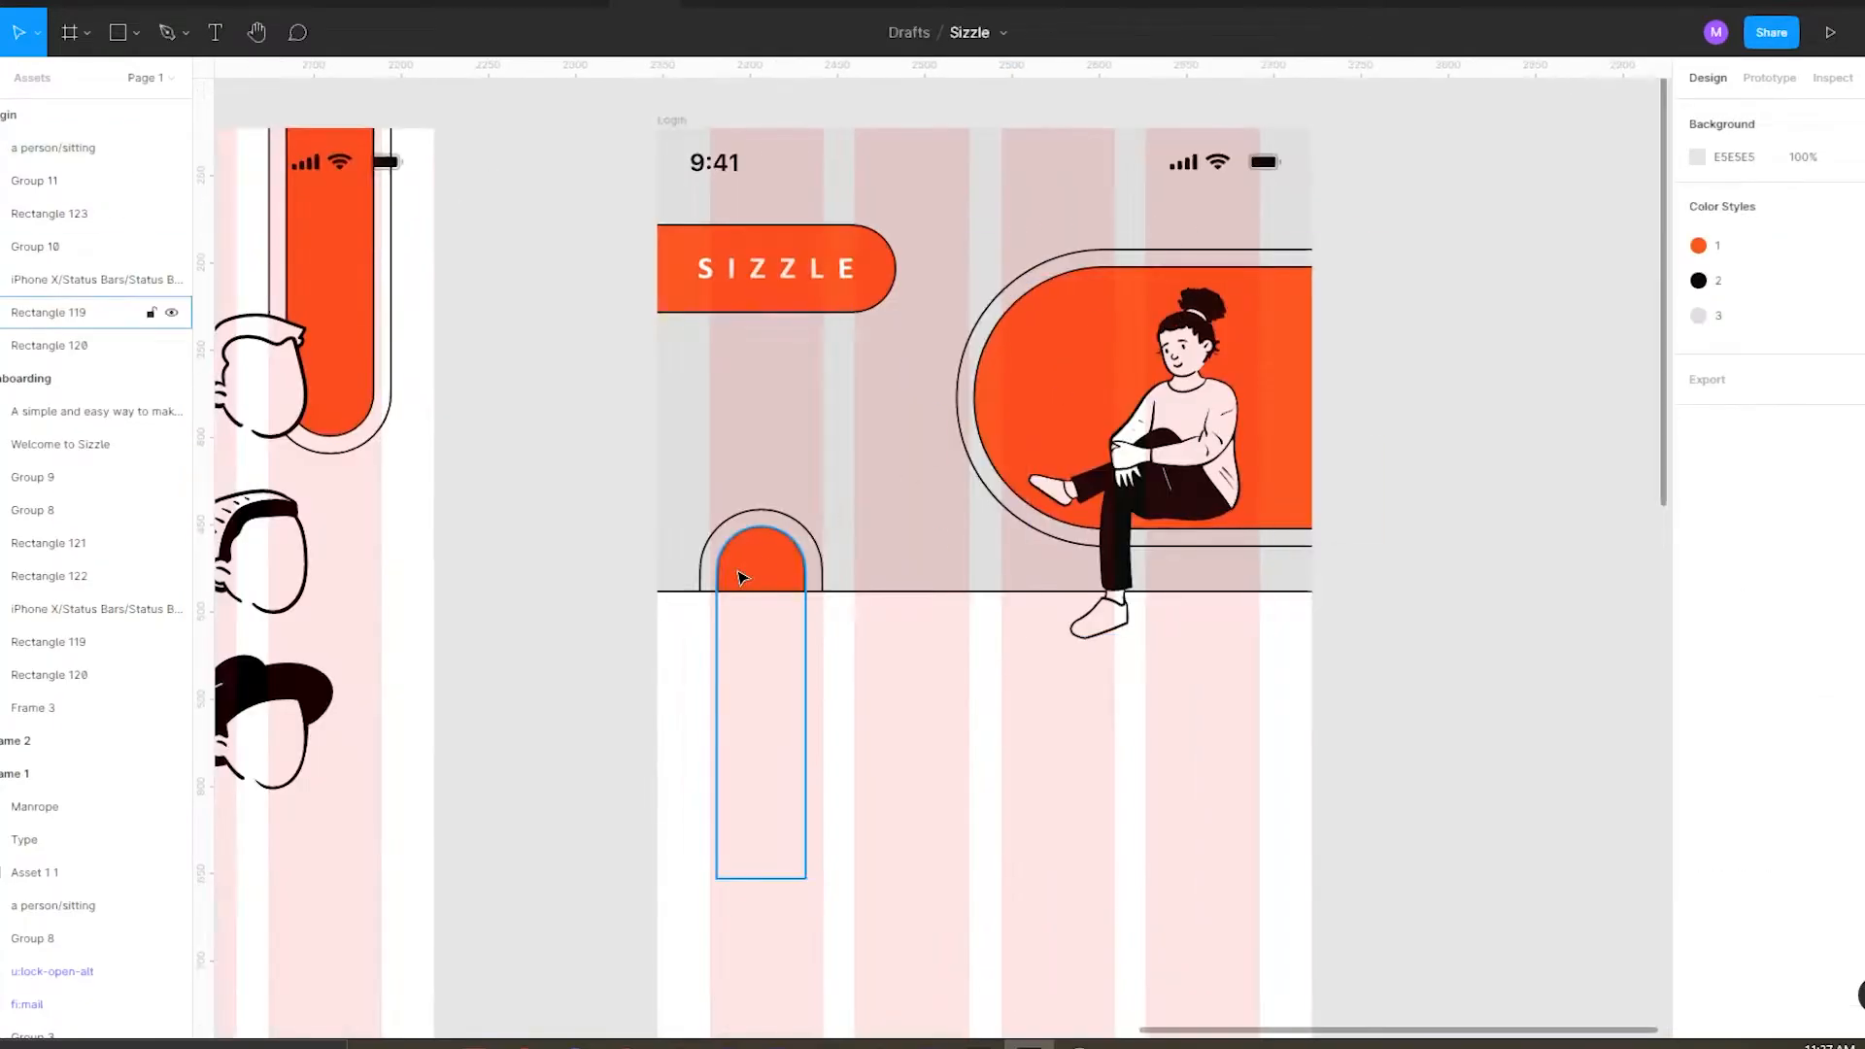
# Lower the small orange arch and its outline slightly together and edit their top corner radii.
pyautogui.keyDown('shift'); pyautogui.click(771, 507); pyautogui.keyUp('shift')
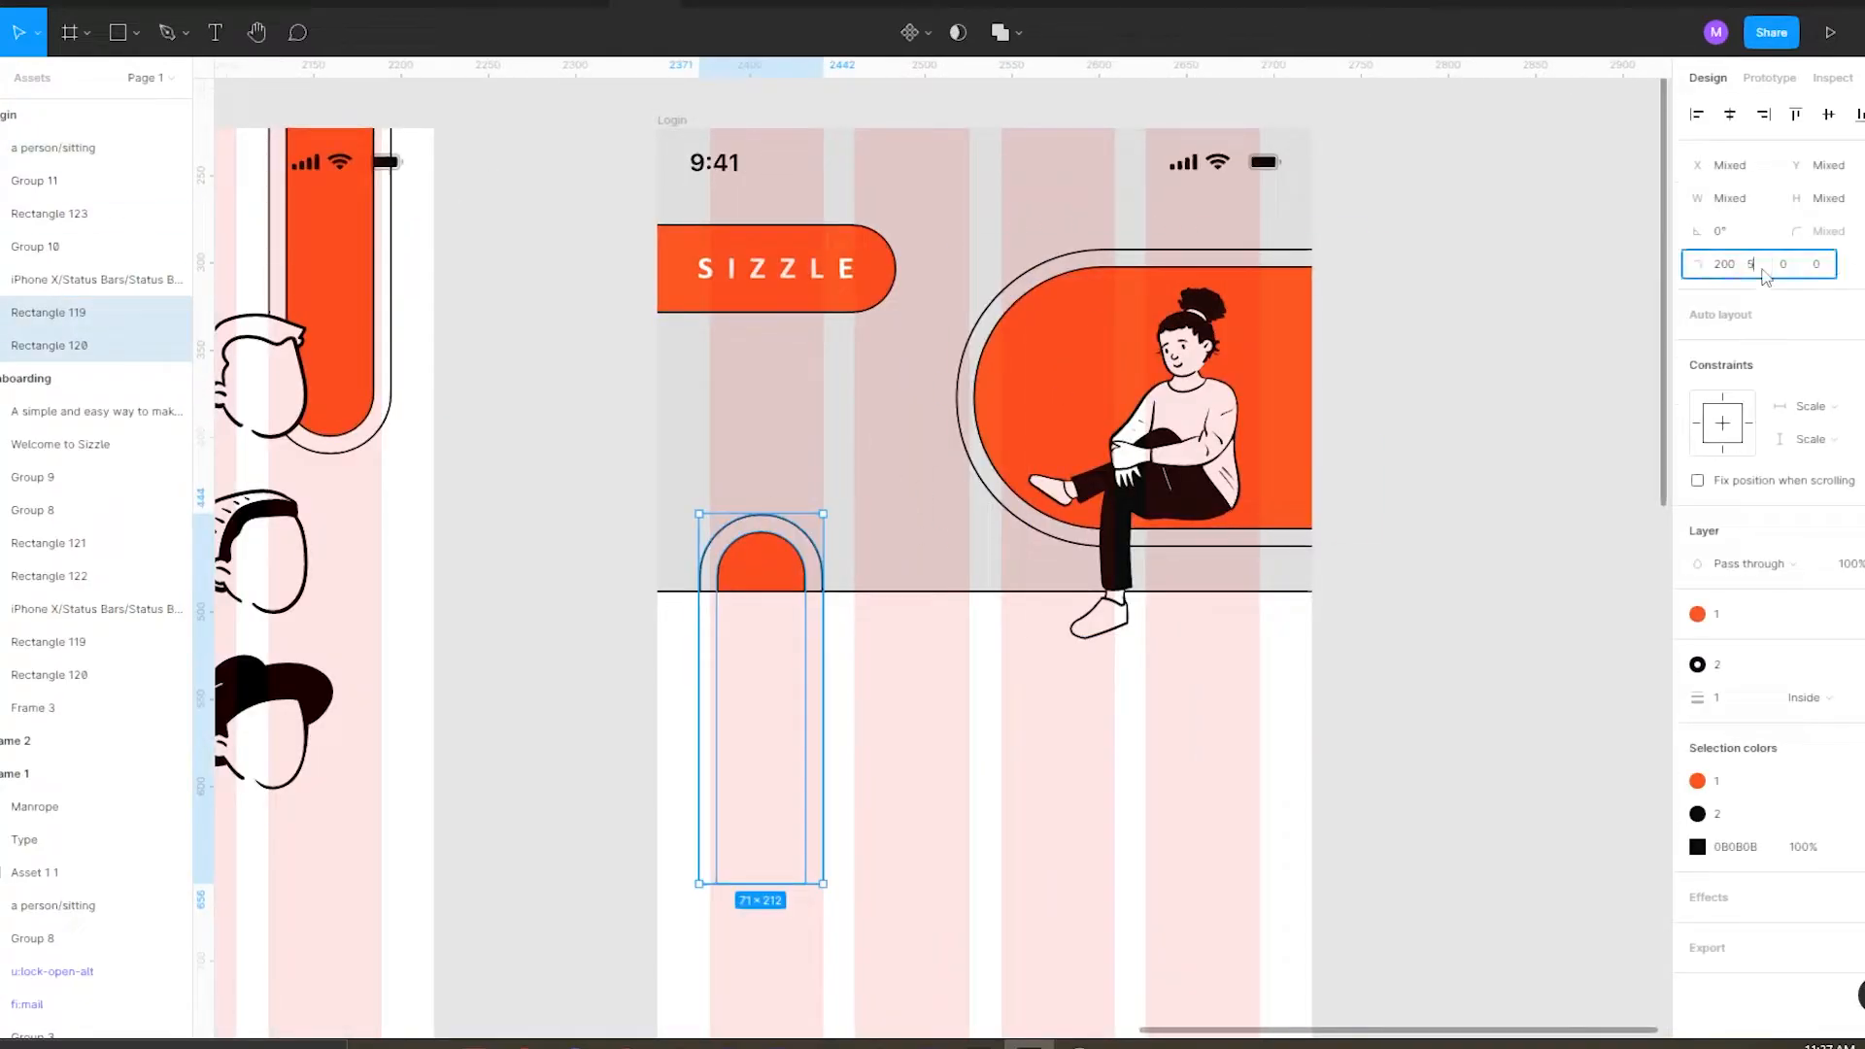
pyautogui.click(1491, 428)
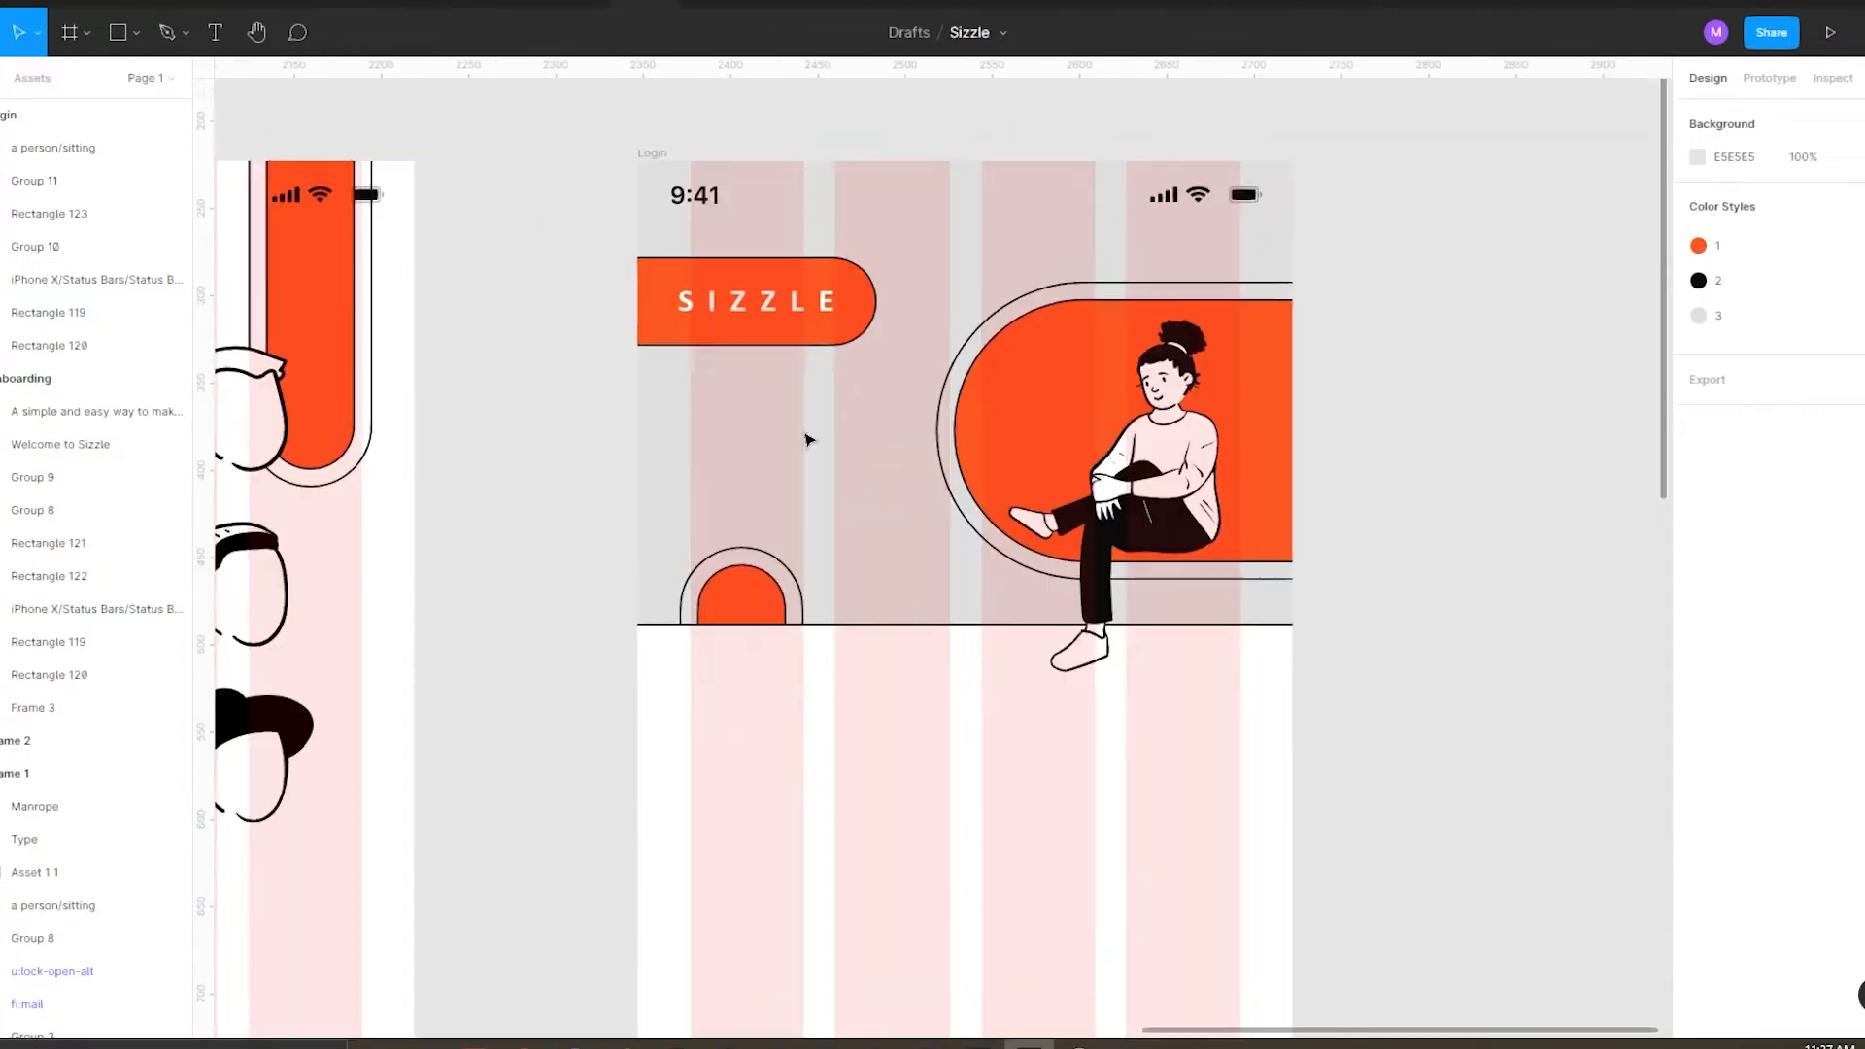
# Try a corner radius of 500 on the rounded end of the wide orange shape and its outline together.
pyautogui.click(987, 420)
pyautogui.press('Return')
pyautogui.write('500')
pyautogui.click(1822, 265)
pyautogui.write('500')
pyautogui.click(1508, 342)
pyautogui.hotkey('ctrl', 'z')
pyautogui.hotkey('ctrl', 'z')
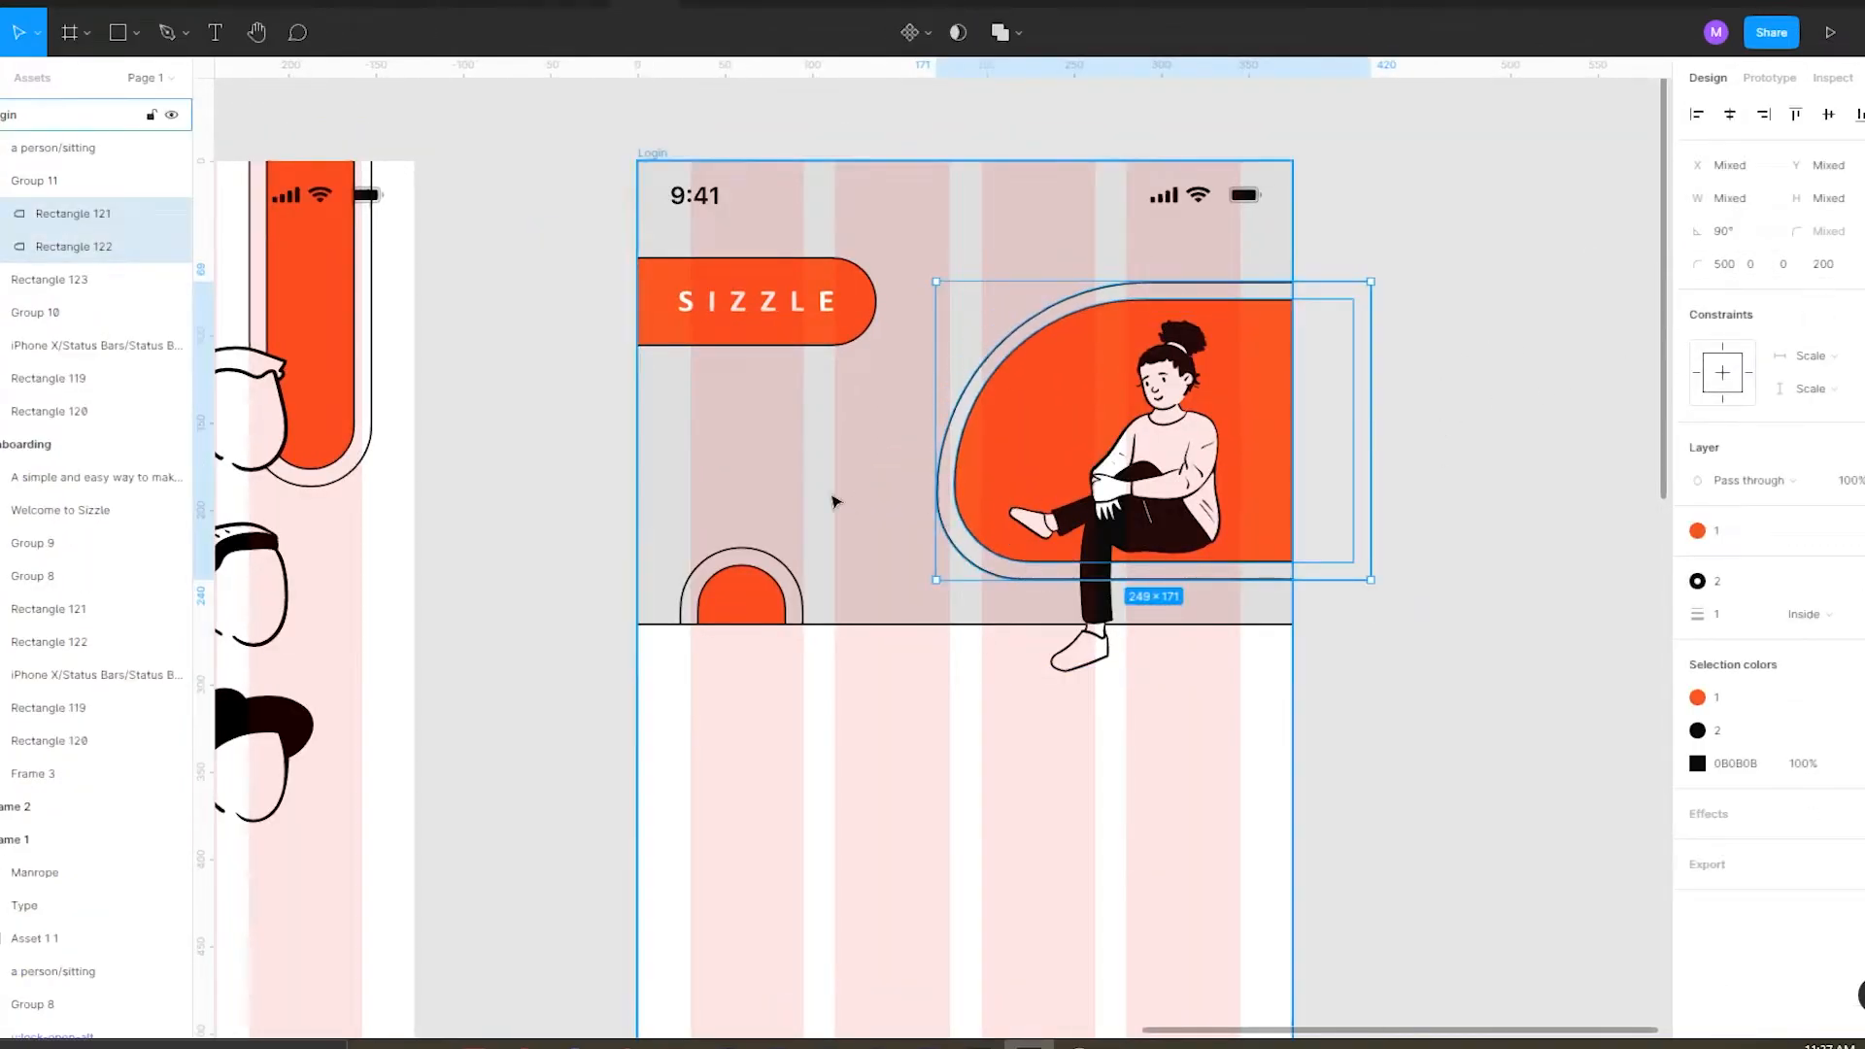
pyautogui.click(1042, 406)
pyautogui.hotkey('ctrl', 'z')
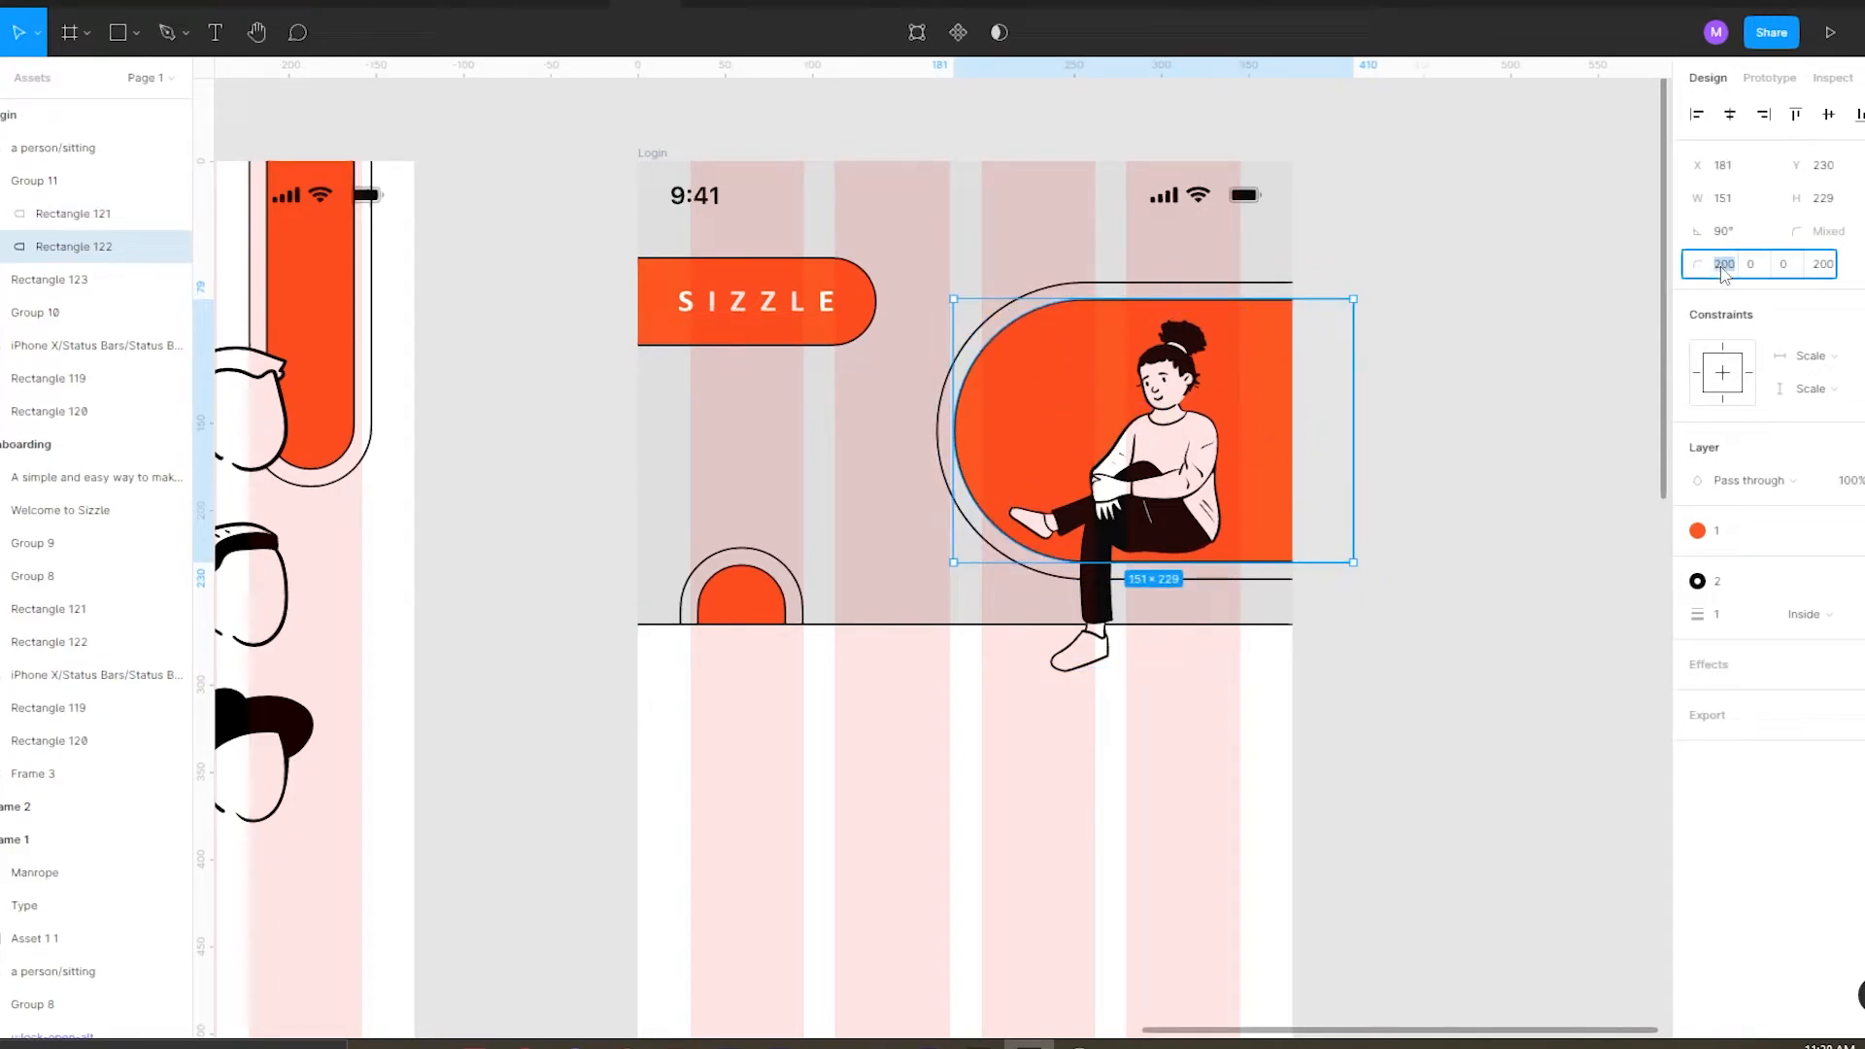
# Try a corner radius of 500 on the wide shape's inner orange rectangle, and undo the edits.
pyautogui.click(1827, 270)
pyautogui.write('500')
pyautogui.click(1486, 342)
pyautogui.scroll(1, 1087, 418)
pyautogui.scroll(-2, 1004, 423)
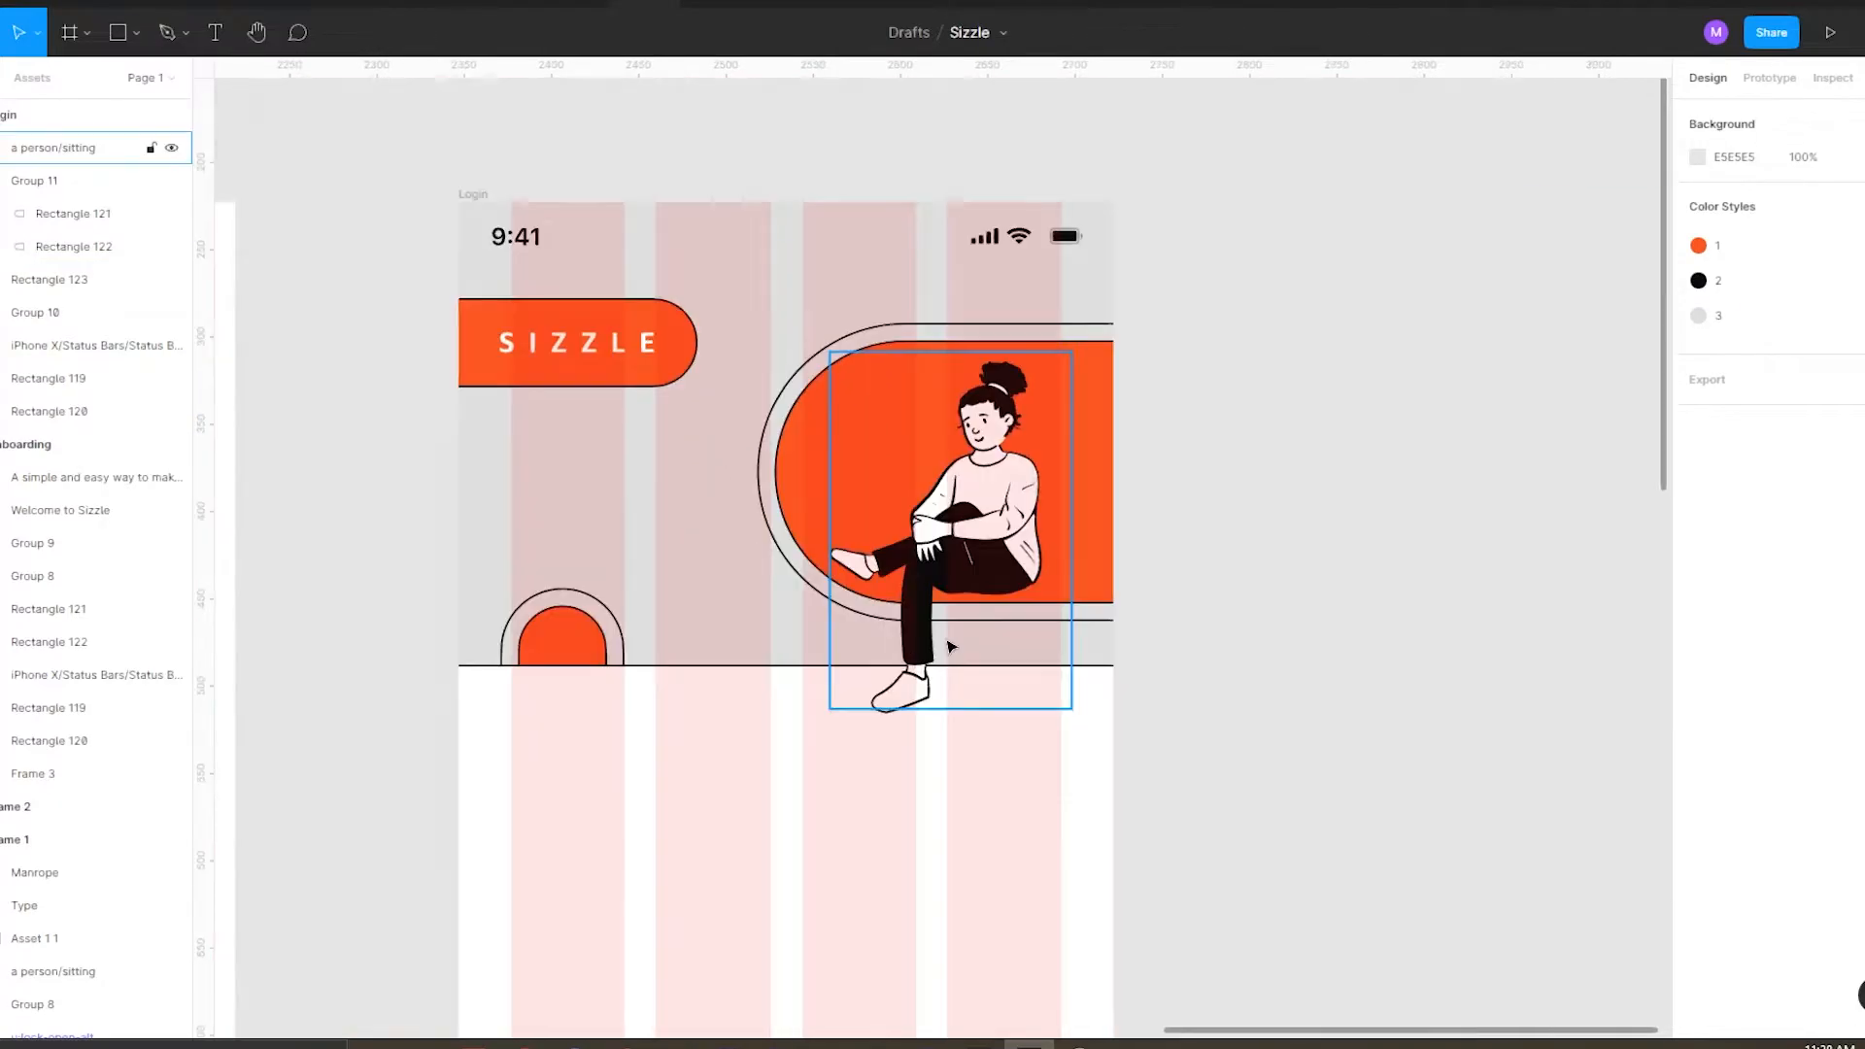
pyautogui.scroll(2, 1004, 422)
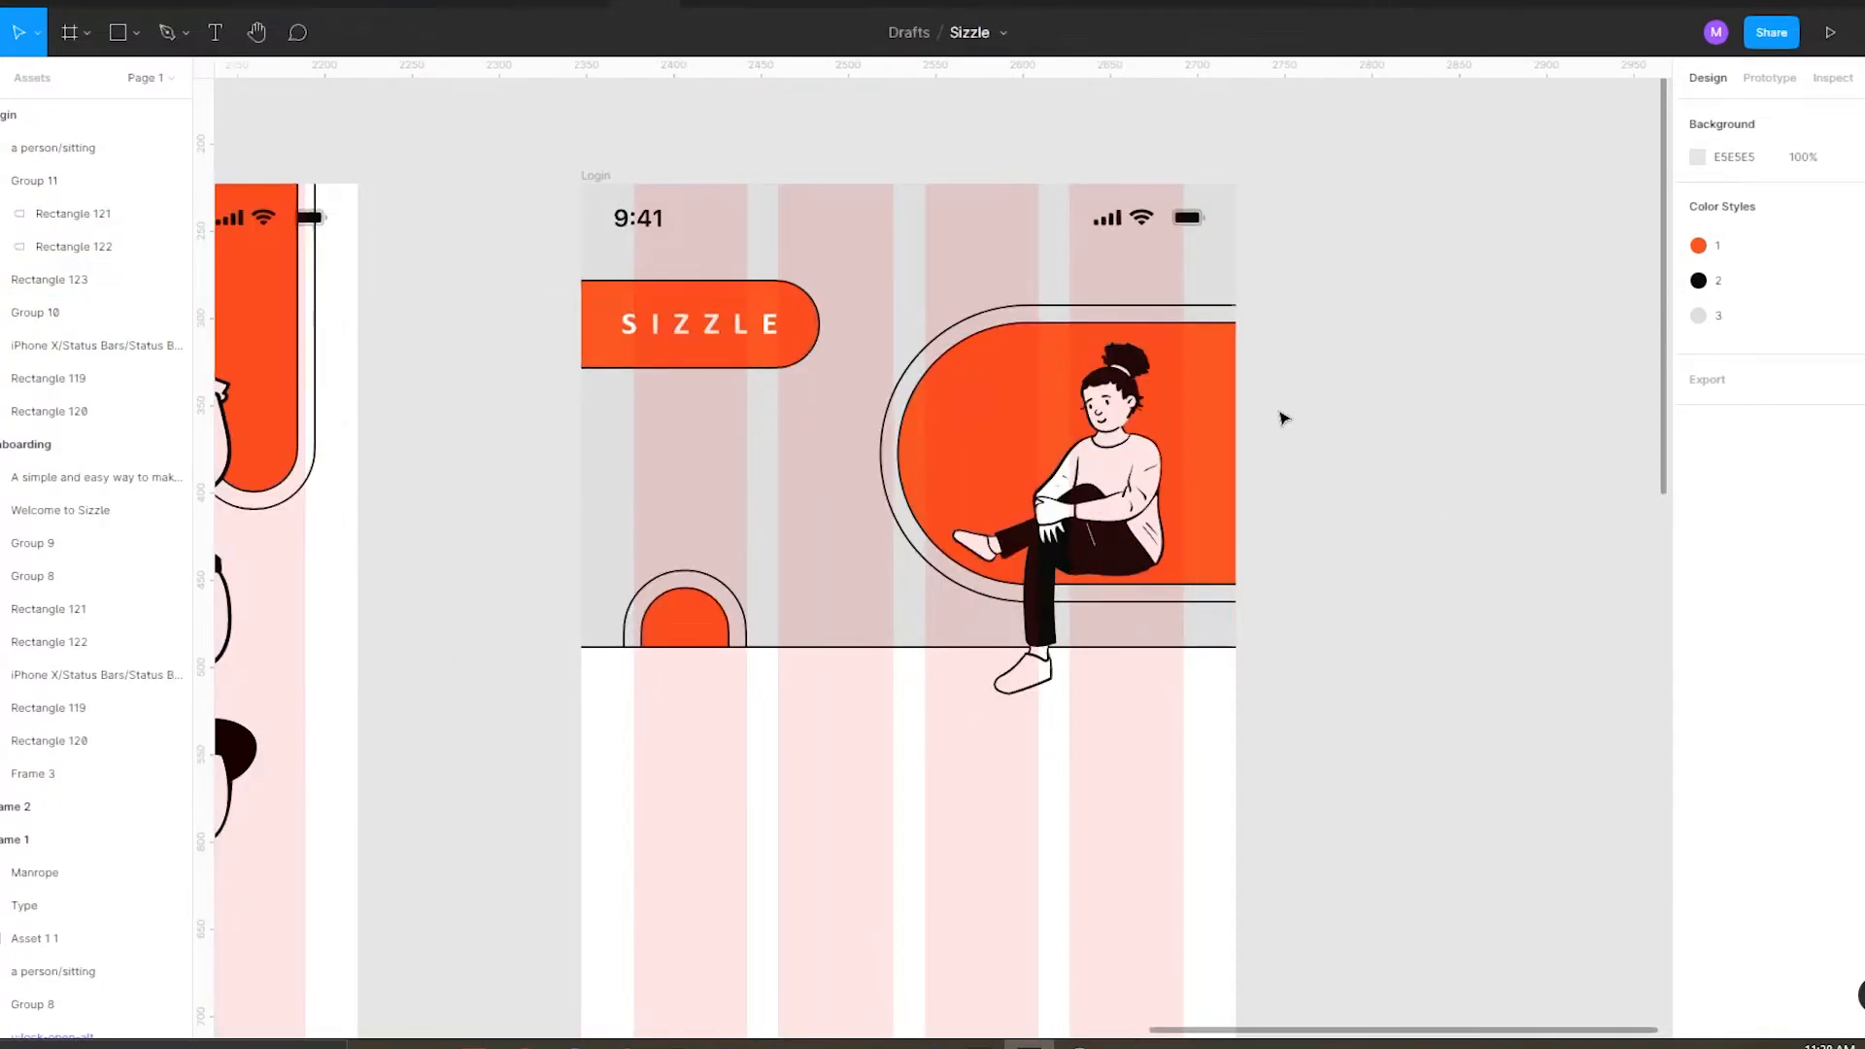
pyautogui.hotkey('ctrl', 'z')
pyautogui.hotkey('ctrl', 'z')
pyautogui.hotkey('ctrl', 'z')
pyautogui.click(1436, 275)
pyautogui.scroll(-2, 1160, 341)
# Duplicate the "Welcome to Sizzle" heading into the Login frame's white panel and change its text to "Login".
pyautogui.moveTo(1090, 537); pyautogui.dragTo(1058, 457)
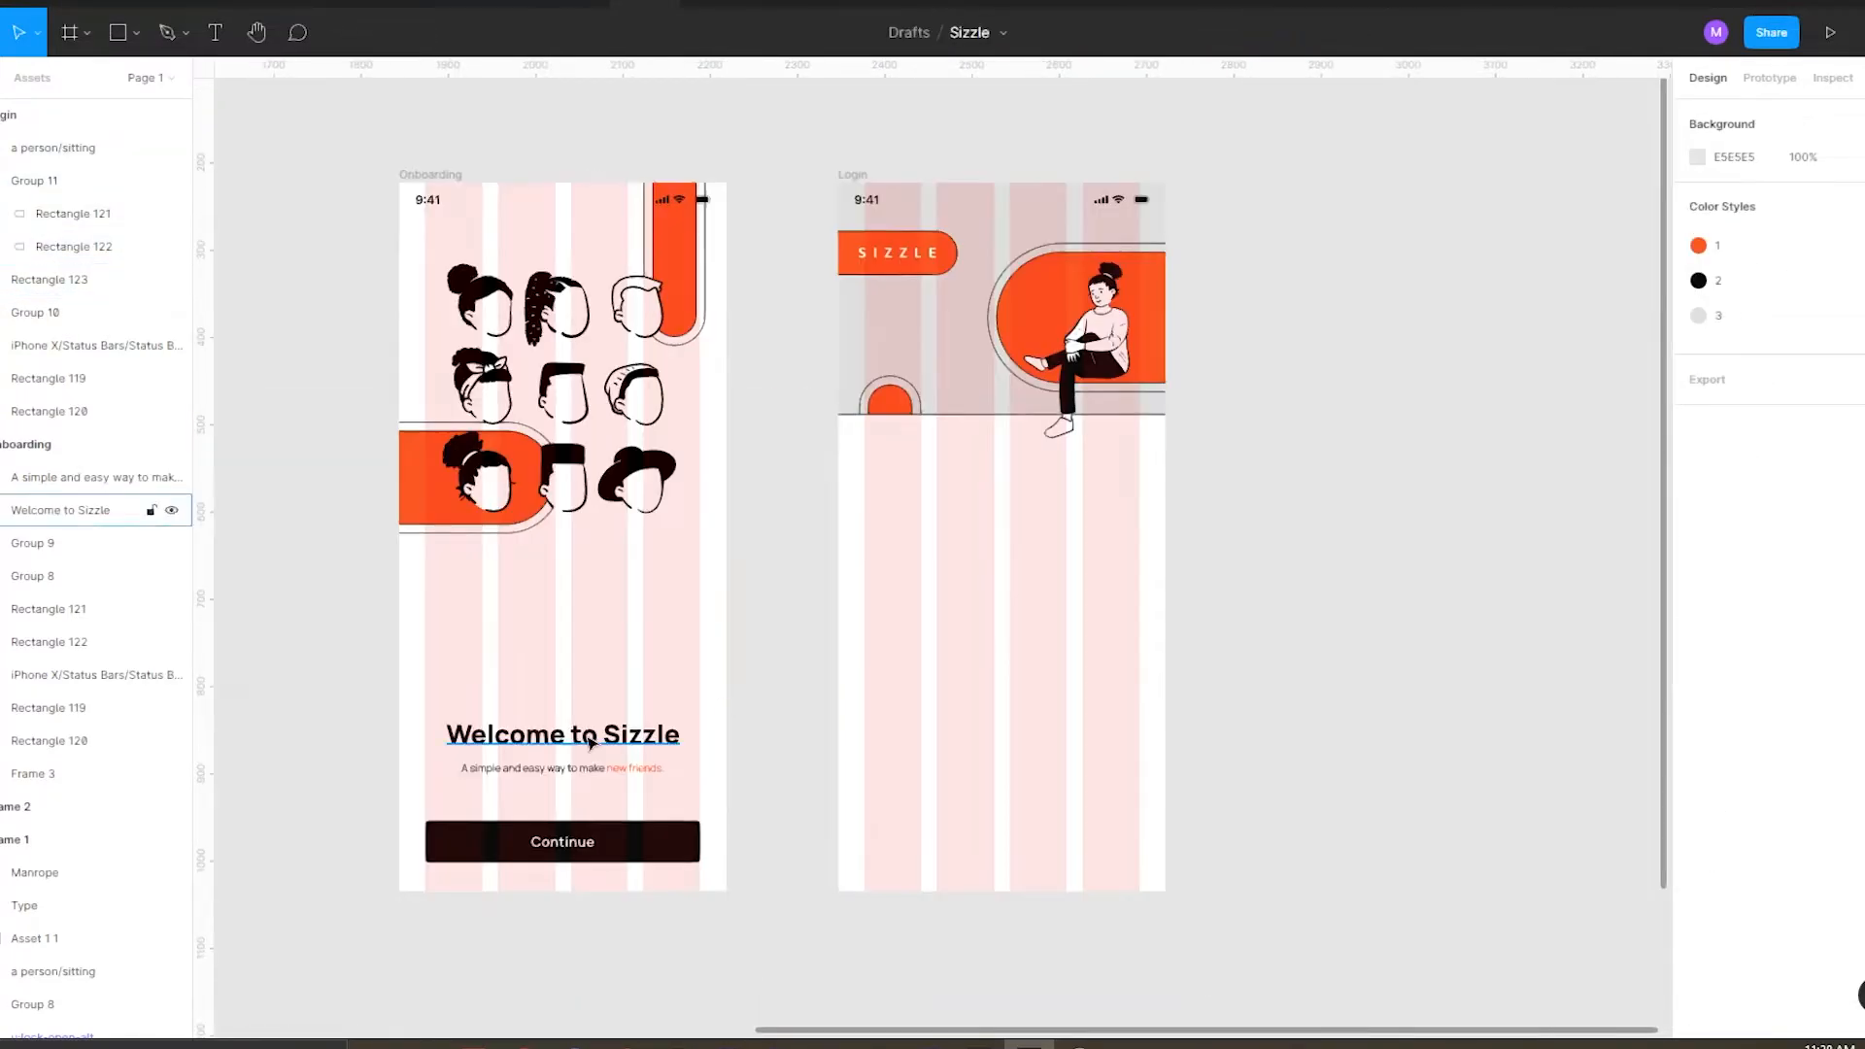
pyautogui.keyDown('alt'); pyautogui.moveTo(592, 740); pyautogui.dragTo(1012, 541); pyautogui.keyUp('alt')
pyautogui.scroll(2, 982, 554)
pyautogui.press('Return')
pyautogui.write('Login')
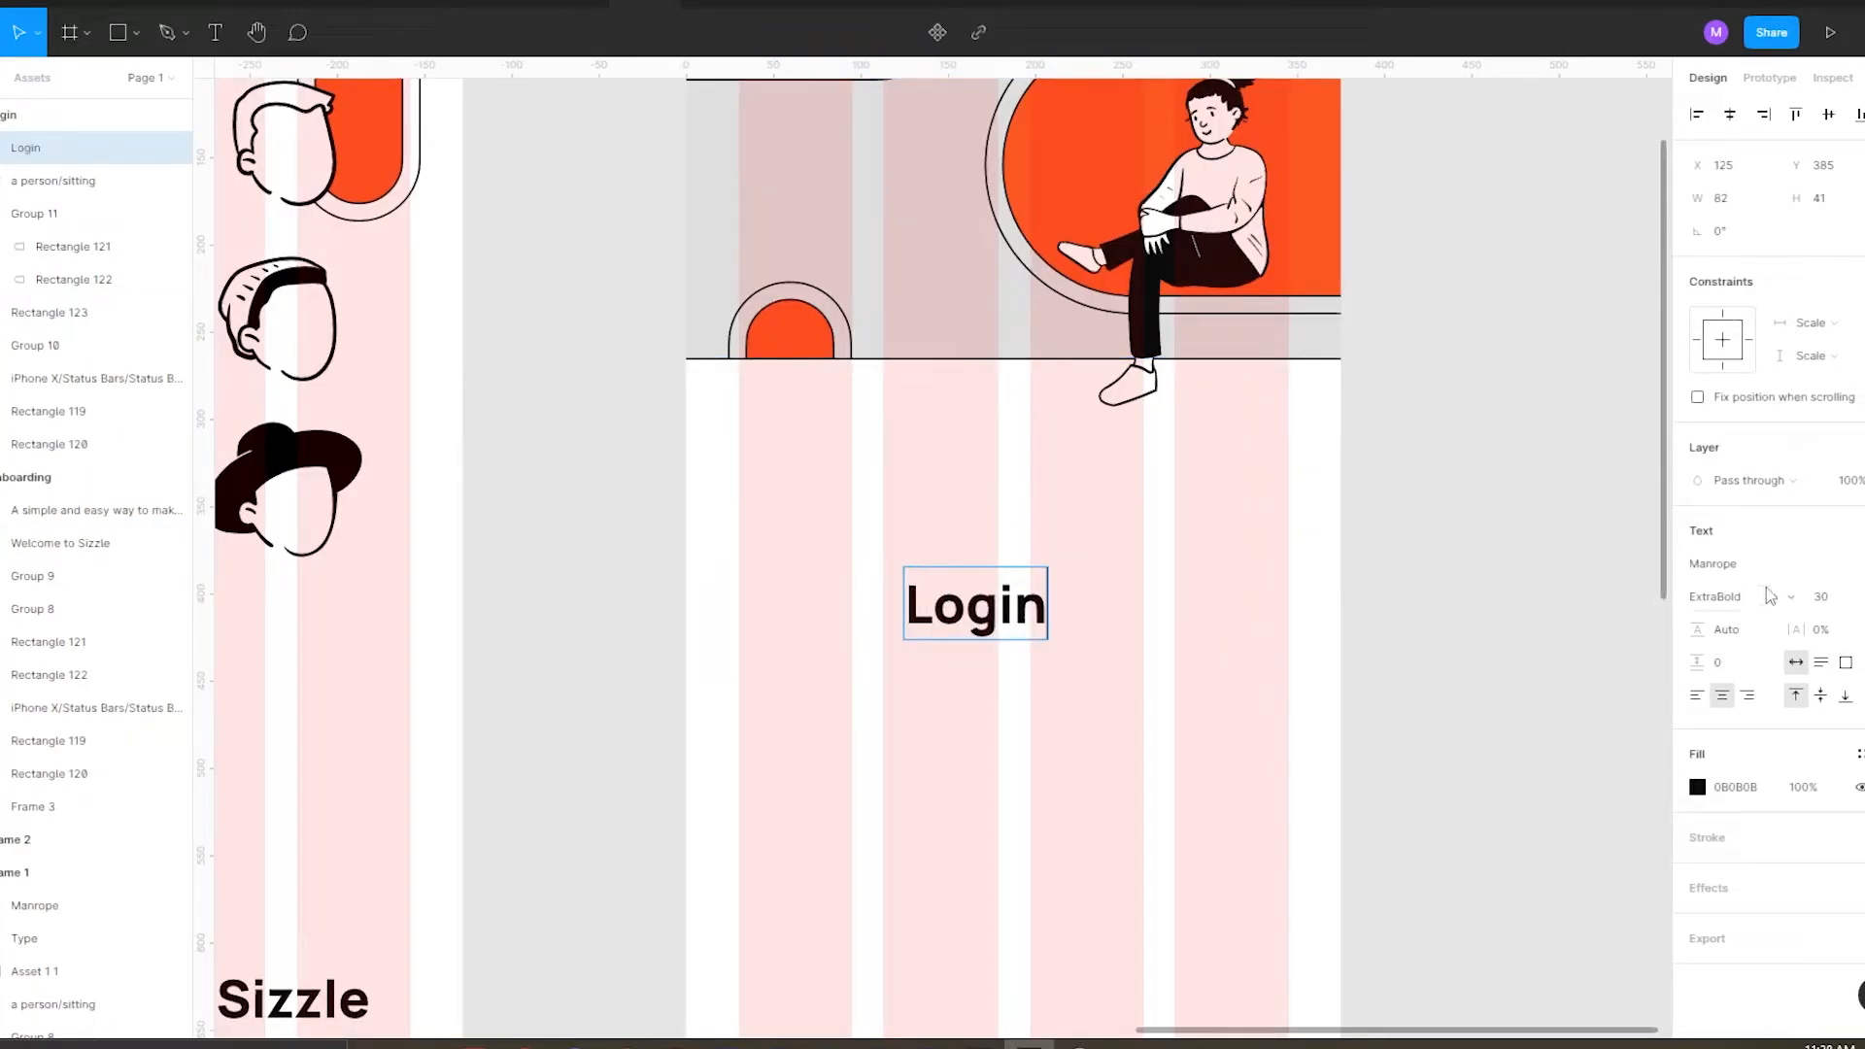
# Make the Login heading Bold at size 35 and place it at the first grid column, just below the header.
pyautogui.click(1769, 596)
pyautogui.click(1738, 567)
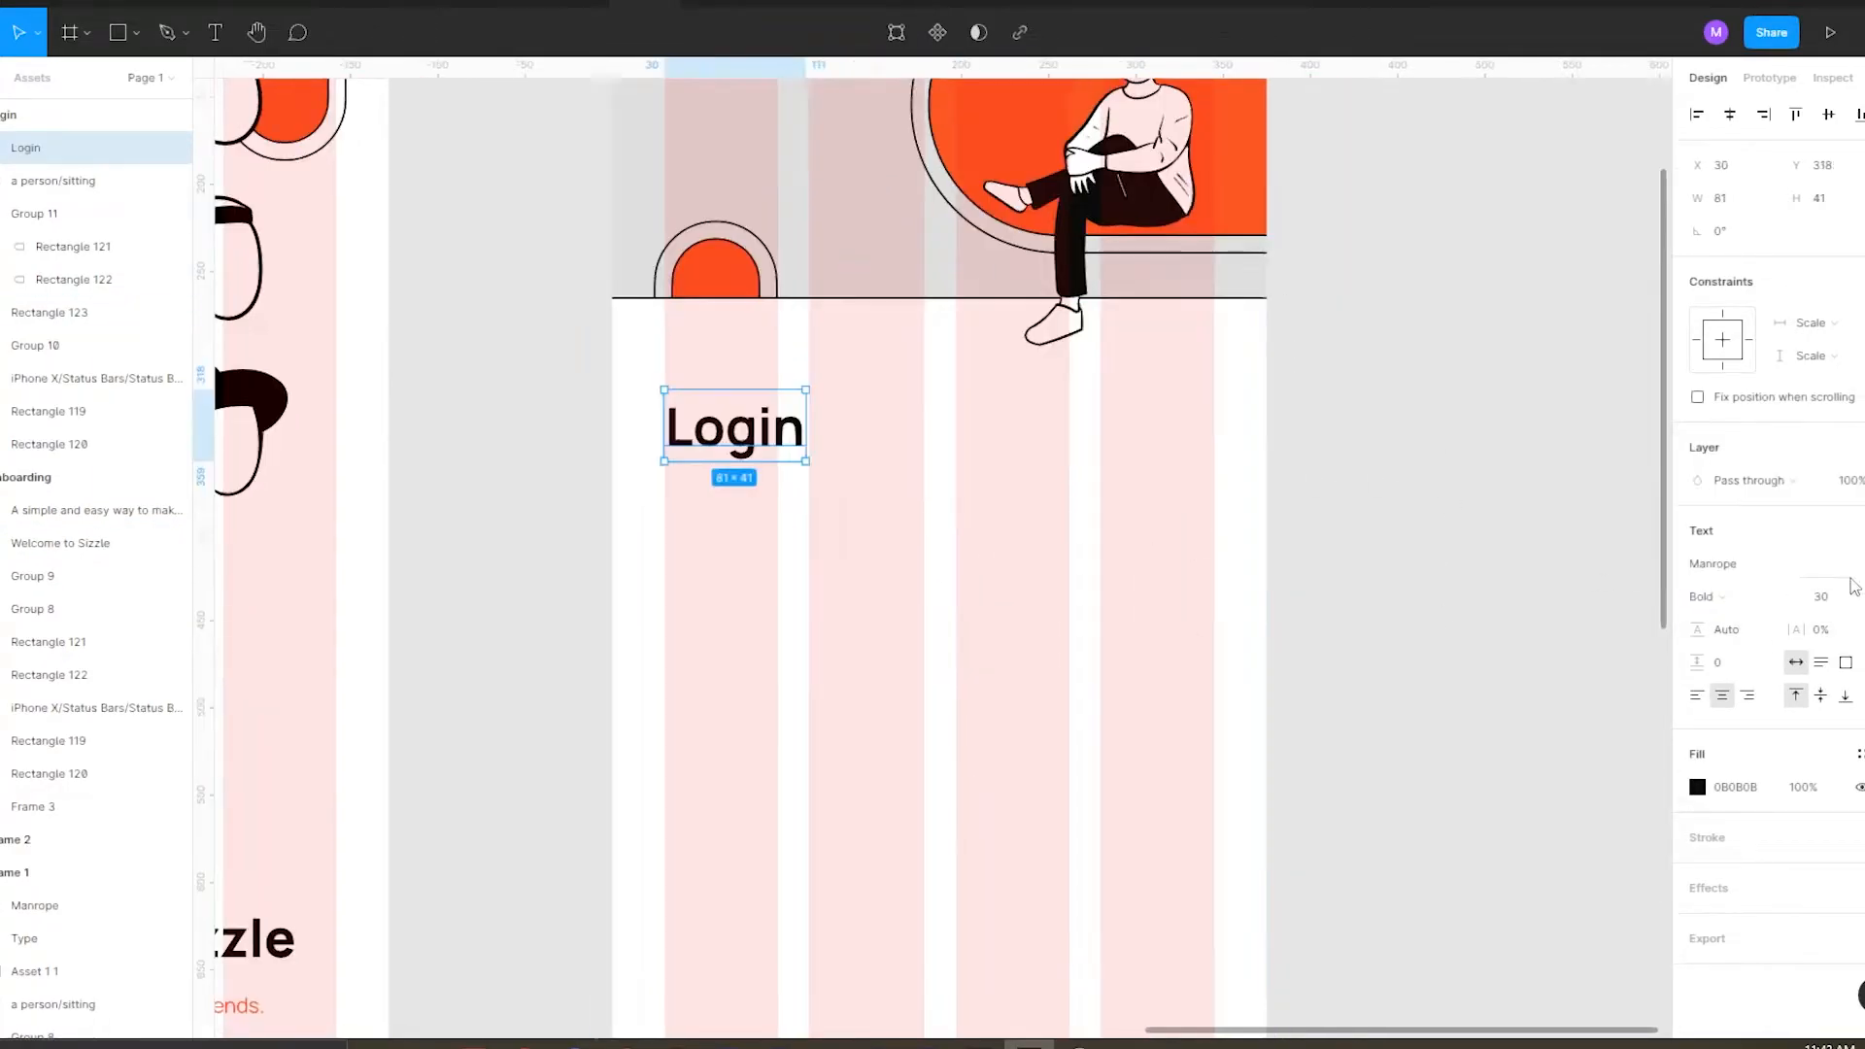
pyautogui.write('35')
pyautogui.click(1501, 585)
pyautogui.moveTo(780, 431); pyautogui.dragTo(833, 369)
pyautogui.press('alt')
pyautogui.press('Escape')
pyautogui.scroll(-3, 924, 318)
pyautogui.click(834, 377)
pyautogui.press('Escape')
pyautogui.scroll(3, 1078, 419)
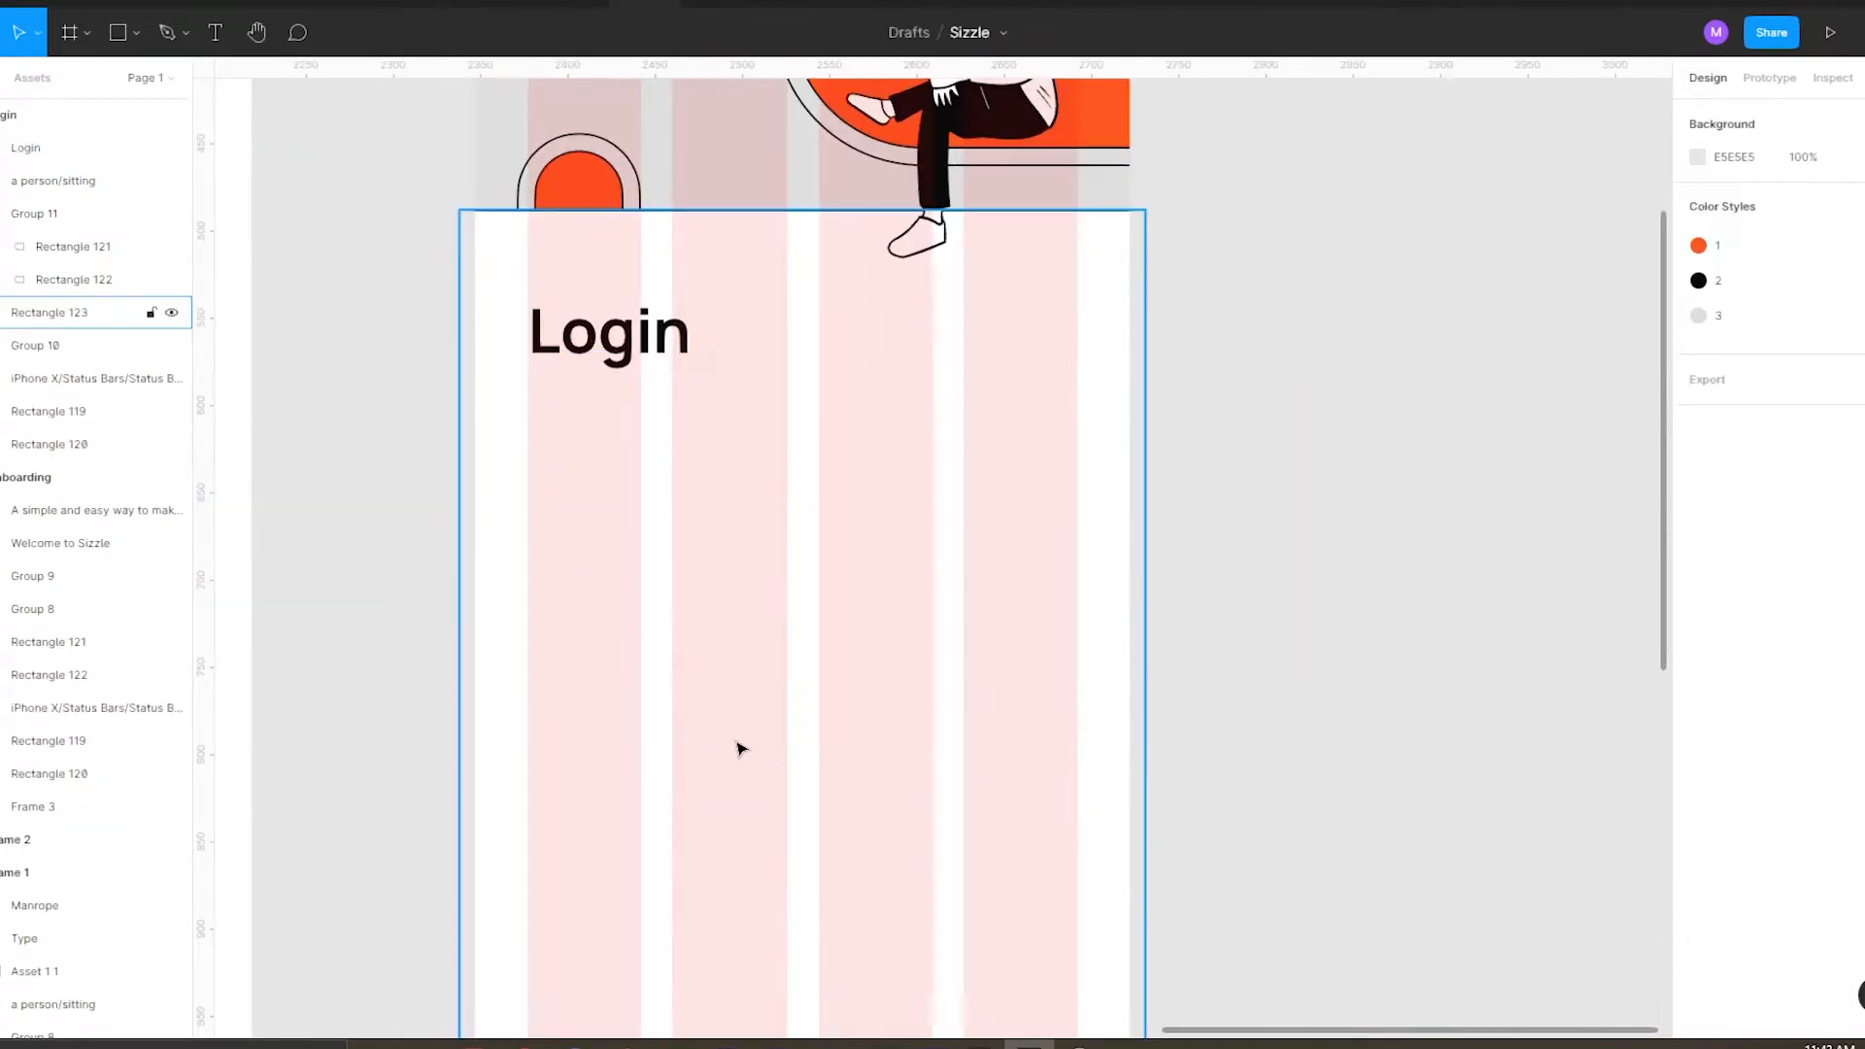
# Draw a 149 × 38 rectangle at X 30, Y 395 across the first two columns below the Login heading.
pyautogui.press('r')
pyautogui.moveTo(526, 436)
pyautogui.mouseDown()
pyautogui.moveTo(553, 491)
pyautogui.moveTo(787, 503)
pyautogui.mouseUp()
pyautogui.scroll(3, 657, 471)
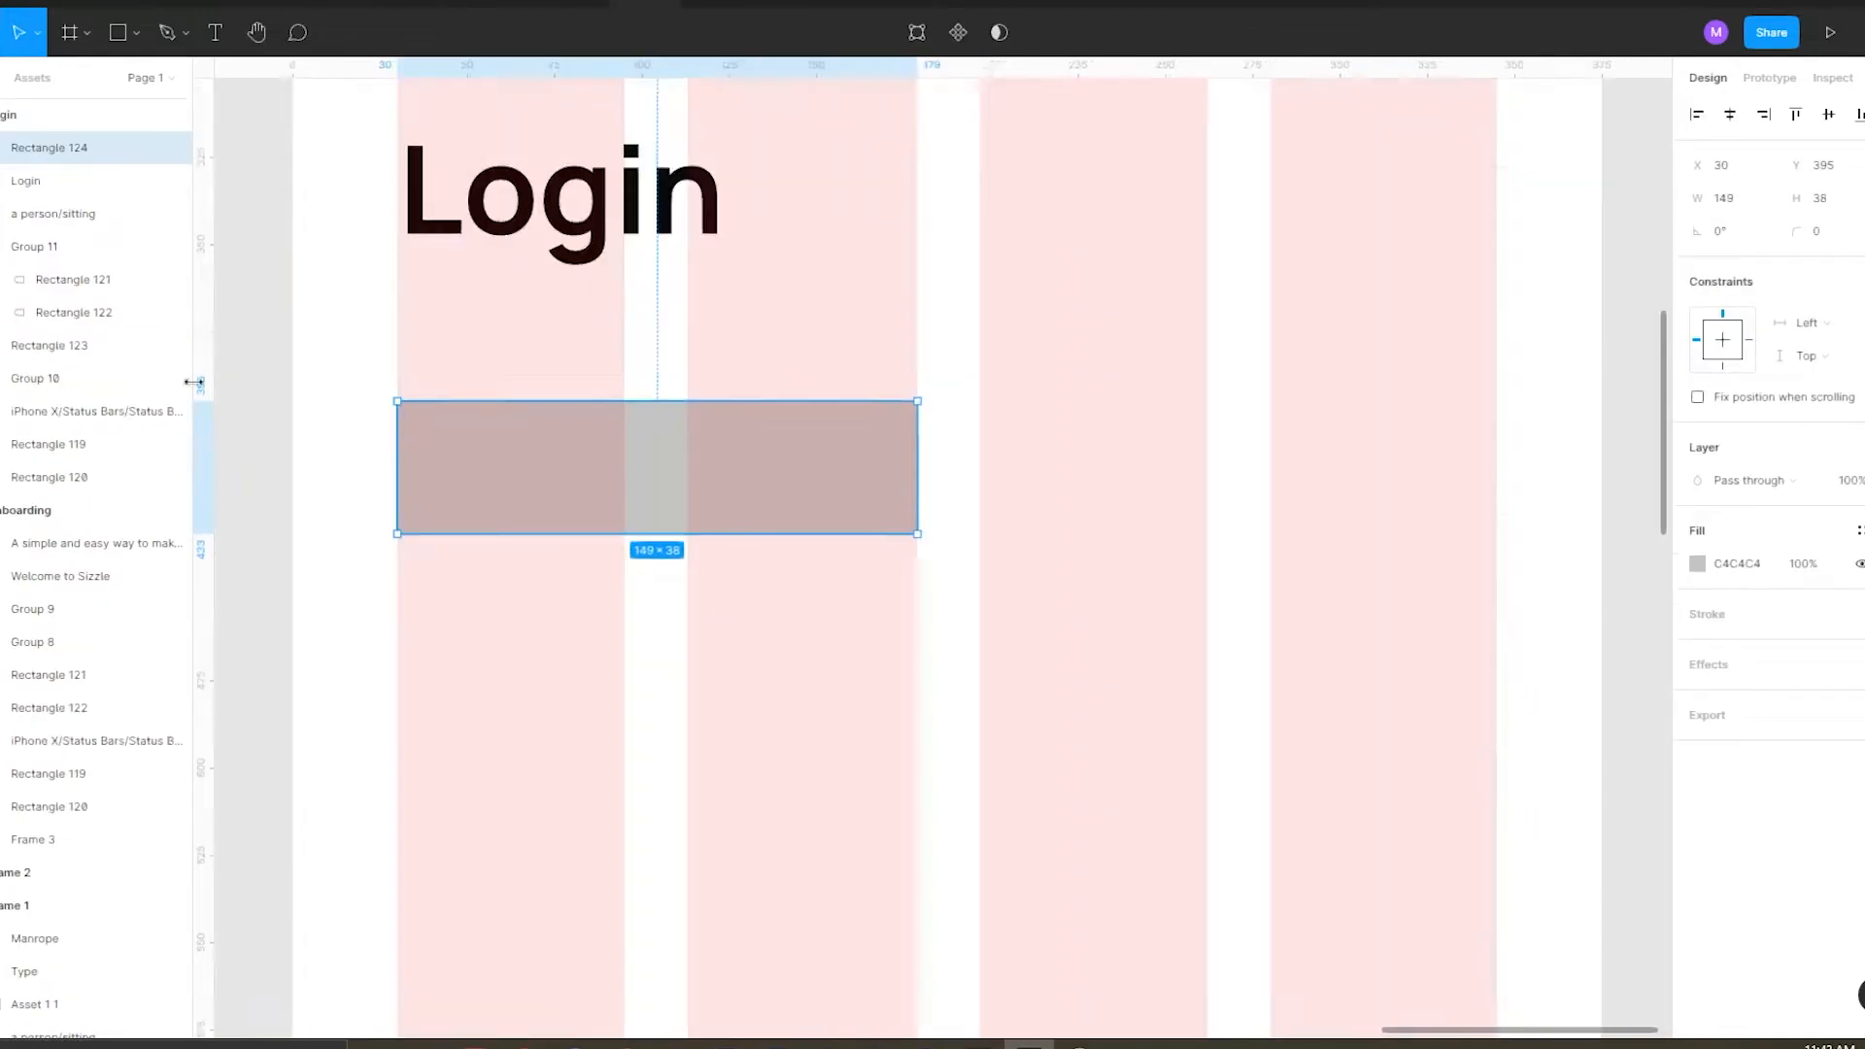
# Round the new rectangle into a pill with a corner radius of 19 and set its height to 36.
pyautogui.moveTo(418, 421); pyautogui.dragTo(1049, 505)
pyautogui.scroll(-3, 1049, 505)
pyautogui.scroll(3, 948, 474)
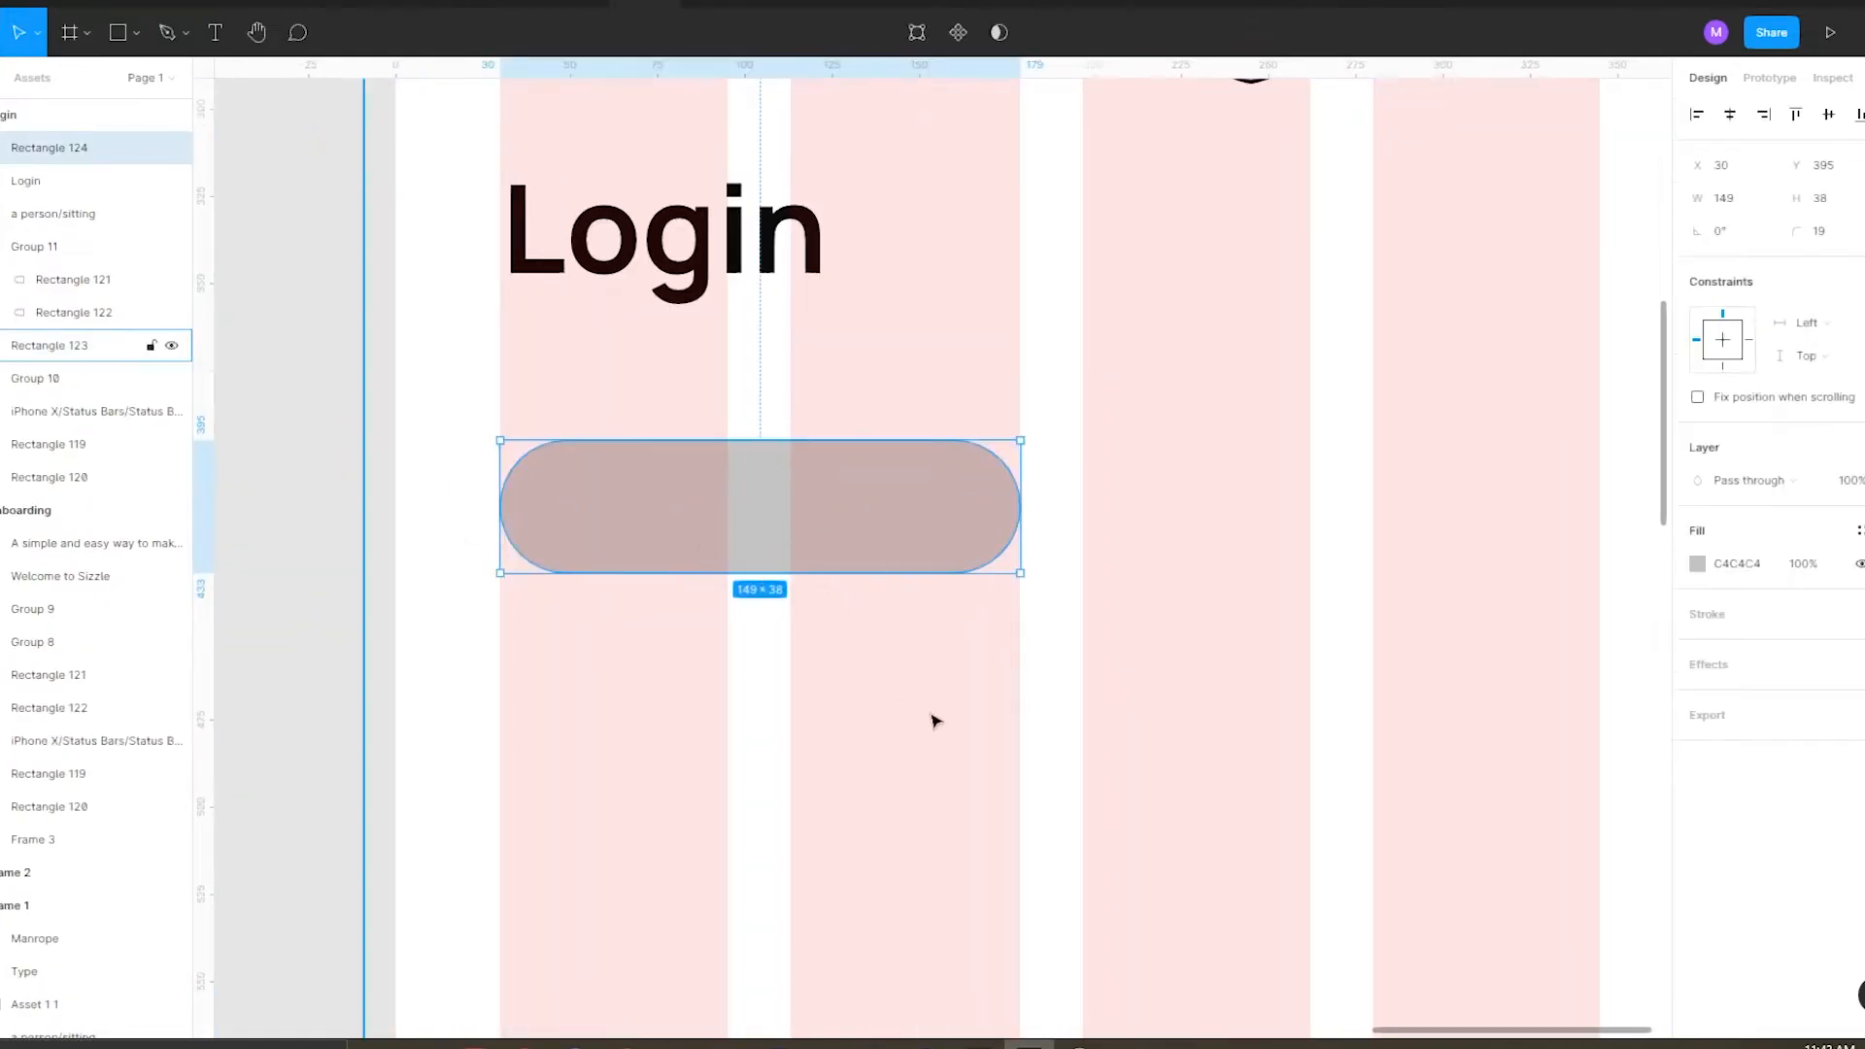
pyautogui.write('5')
pyautogui.click(1166, 408)
pyautogui.scroll(-3, 664, 501)
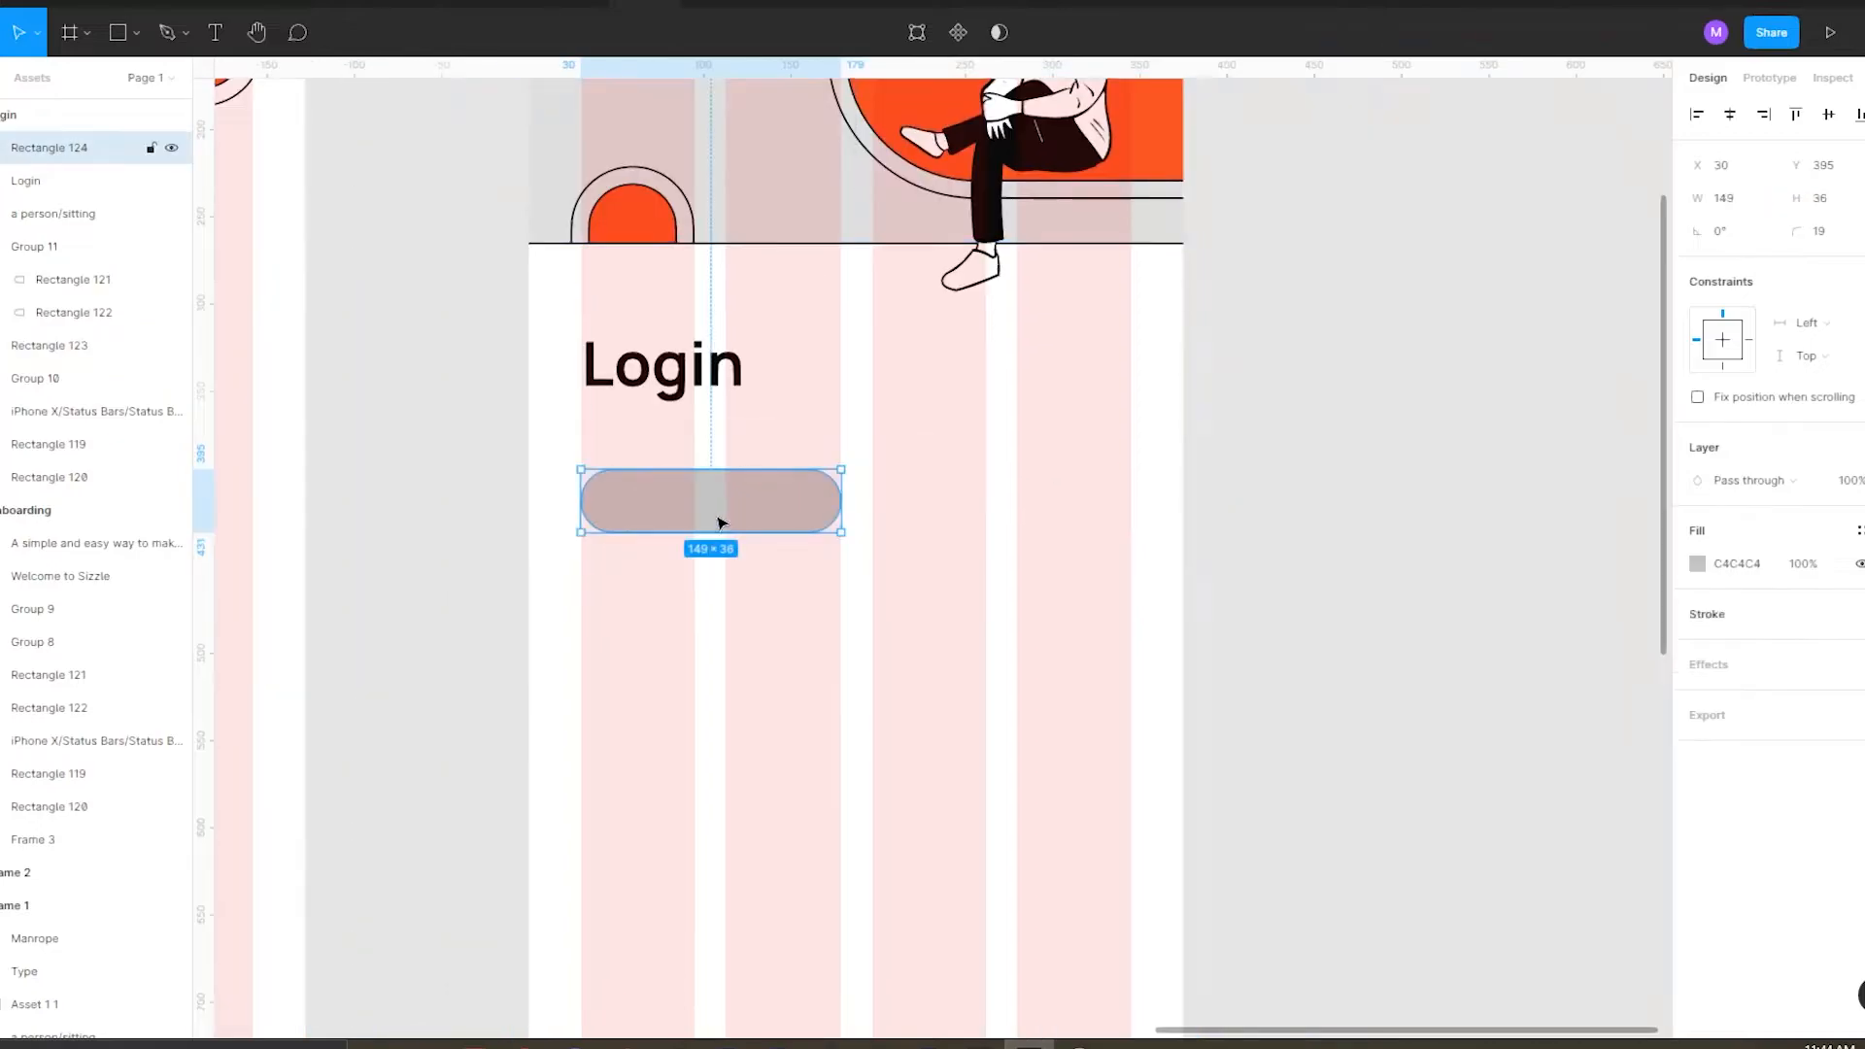
# Remove the pill's grey fill and give it a 1 px inside stroke in the black colour style 2.
pyautogui.click(716, 519)
pyautogui.click(1862, 564)
pyautogui.click(1707, 582)
pyautogui.click(1857, 581)
pyautogui.click(1715, 738)
pyautogui.scroll(3, 712, 485)
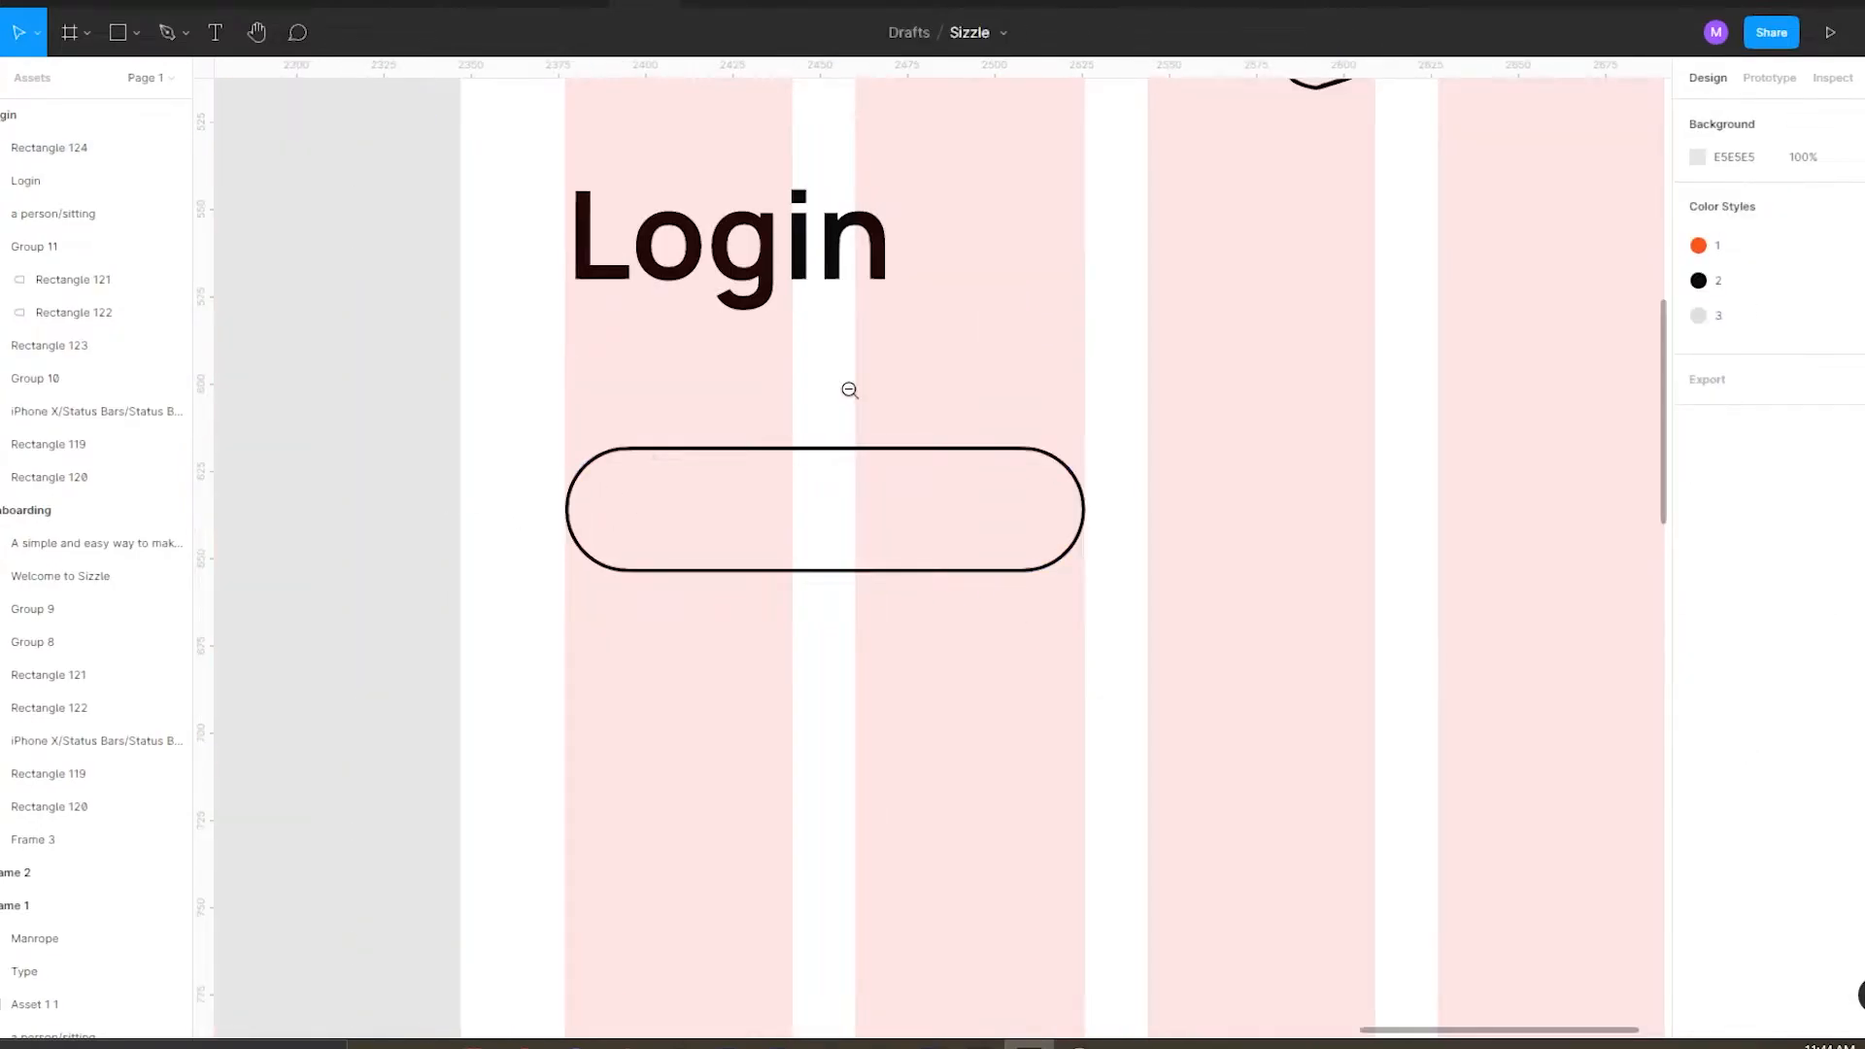
pyautogui.scroll(-5, 841, 395)
pyautogui.scroll(4, 916, 416)
# Try a narrower width for the pill, and stretch it back to the second grid column's edge.
pyautogui.click(865, 438)
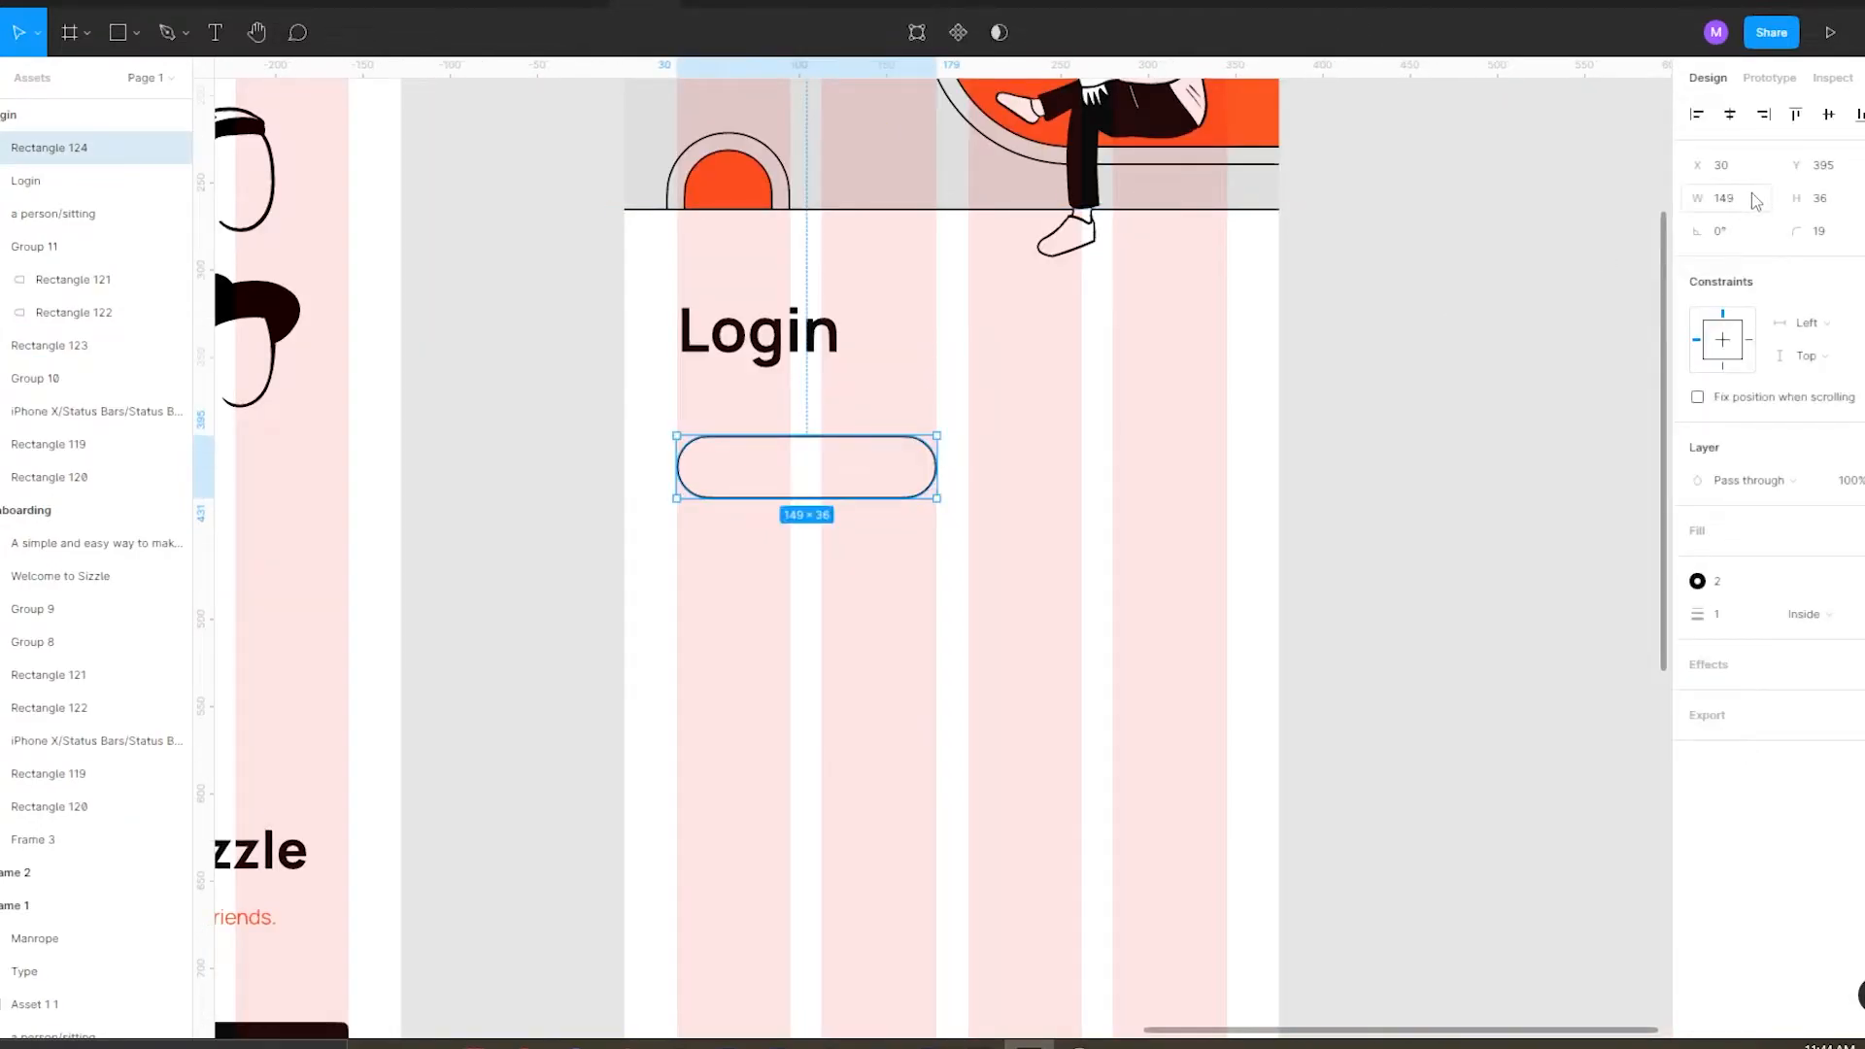
pyautogui.write('47')
pyautogui.click(1420, 346)
pyautogui.scroll(3, 786, 472)
pyautogui.click(1087, 450)
pyautogui.click(1082, 452)
pyautogui.moveTo(1083, 455); pyautogui.dragTo(1093, 458)
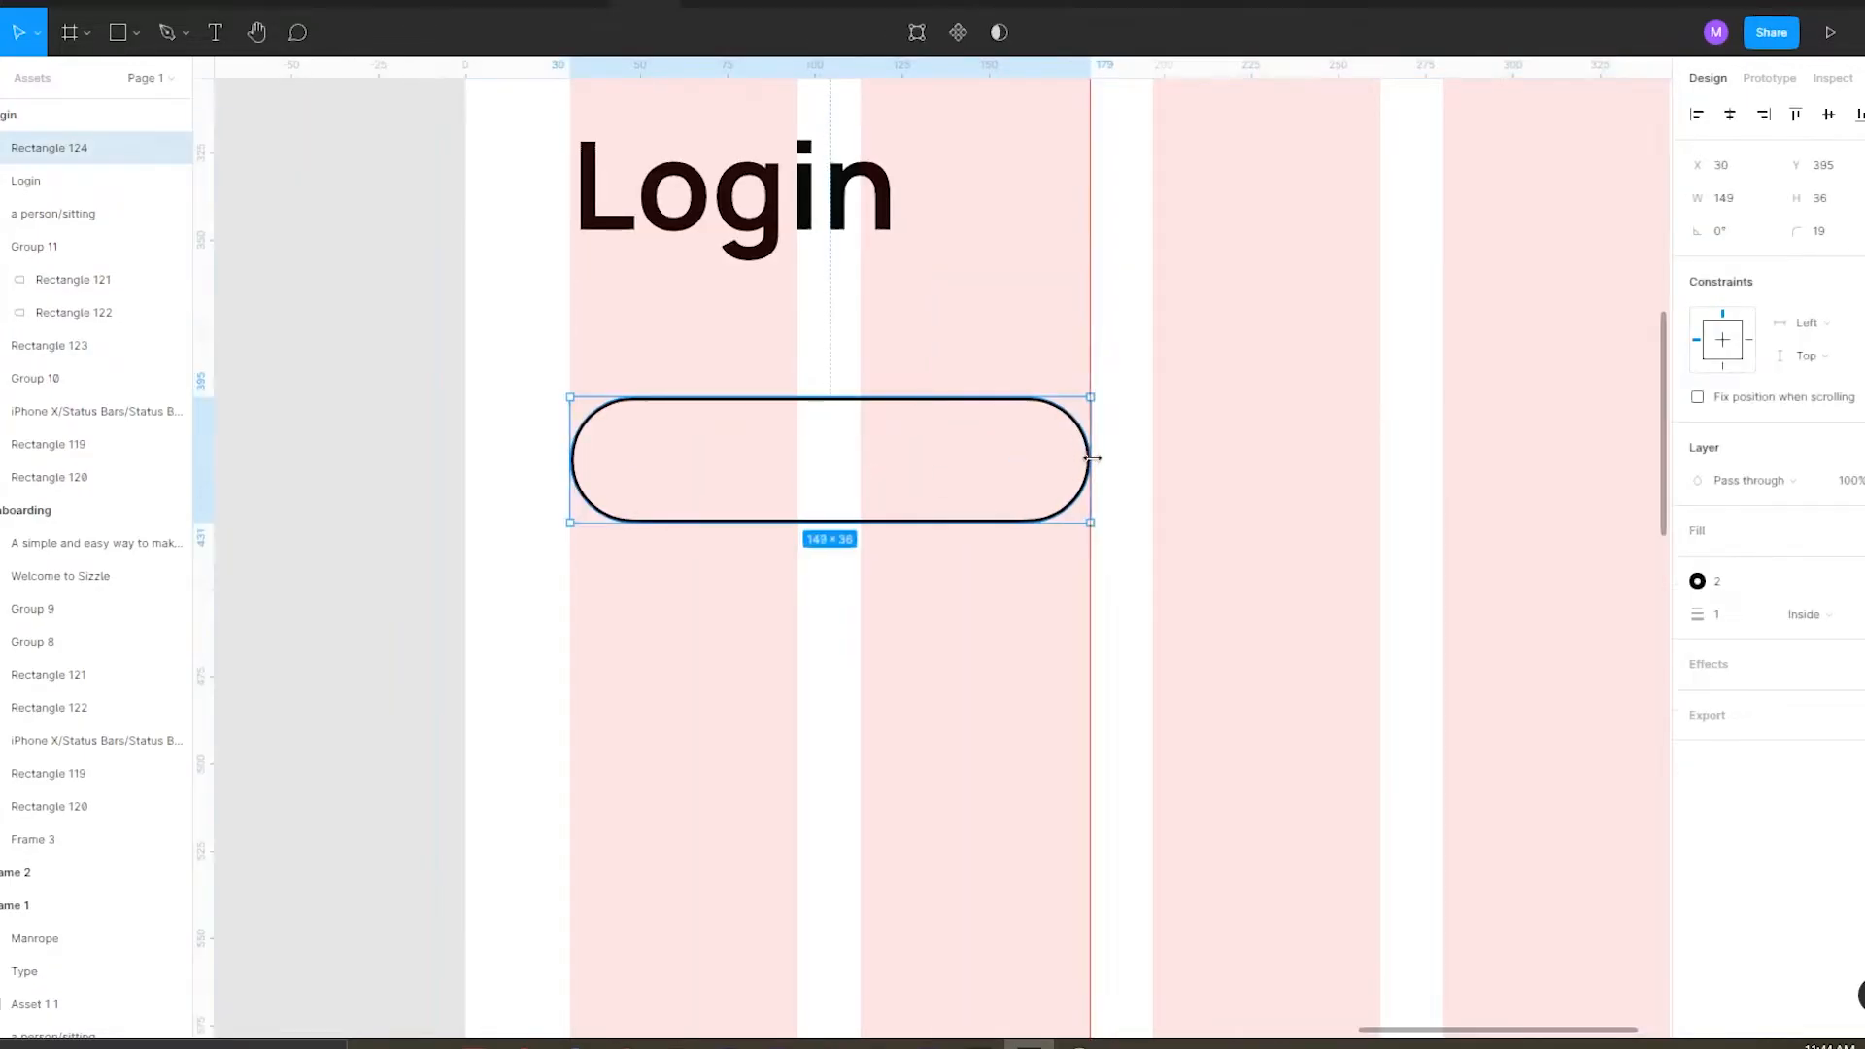
pyautogui.click(407, 388)
pyautogui.scroll(-5, 811, 316)
pyautogui.scroll(3, 841, 583)
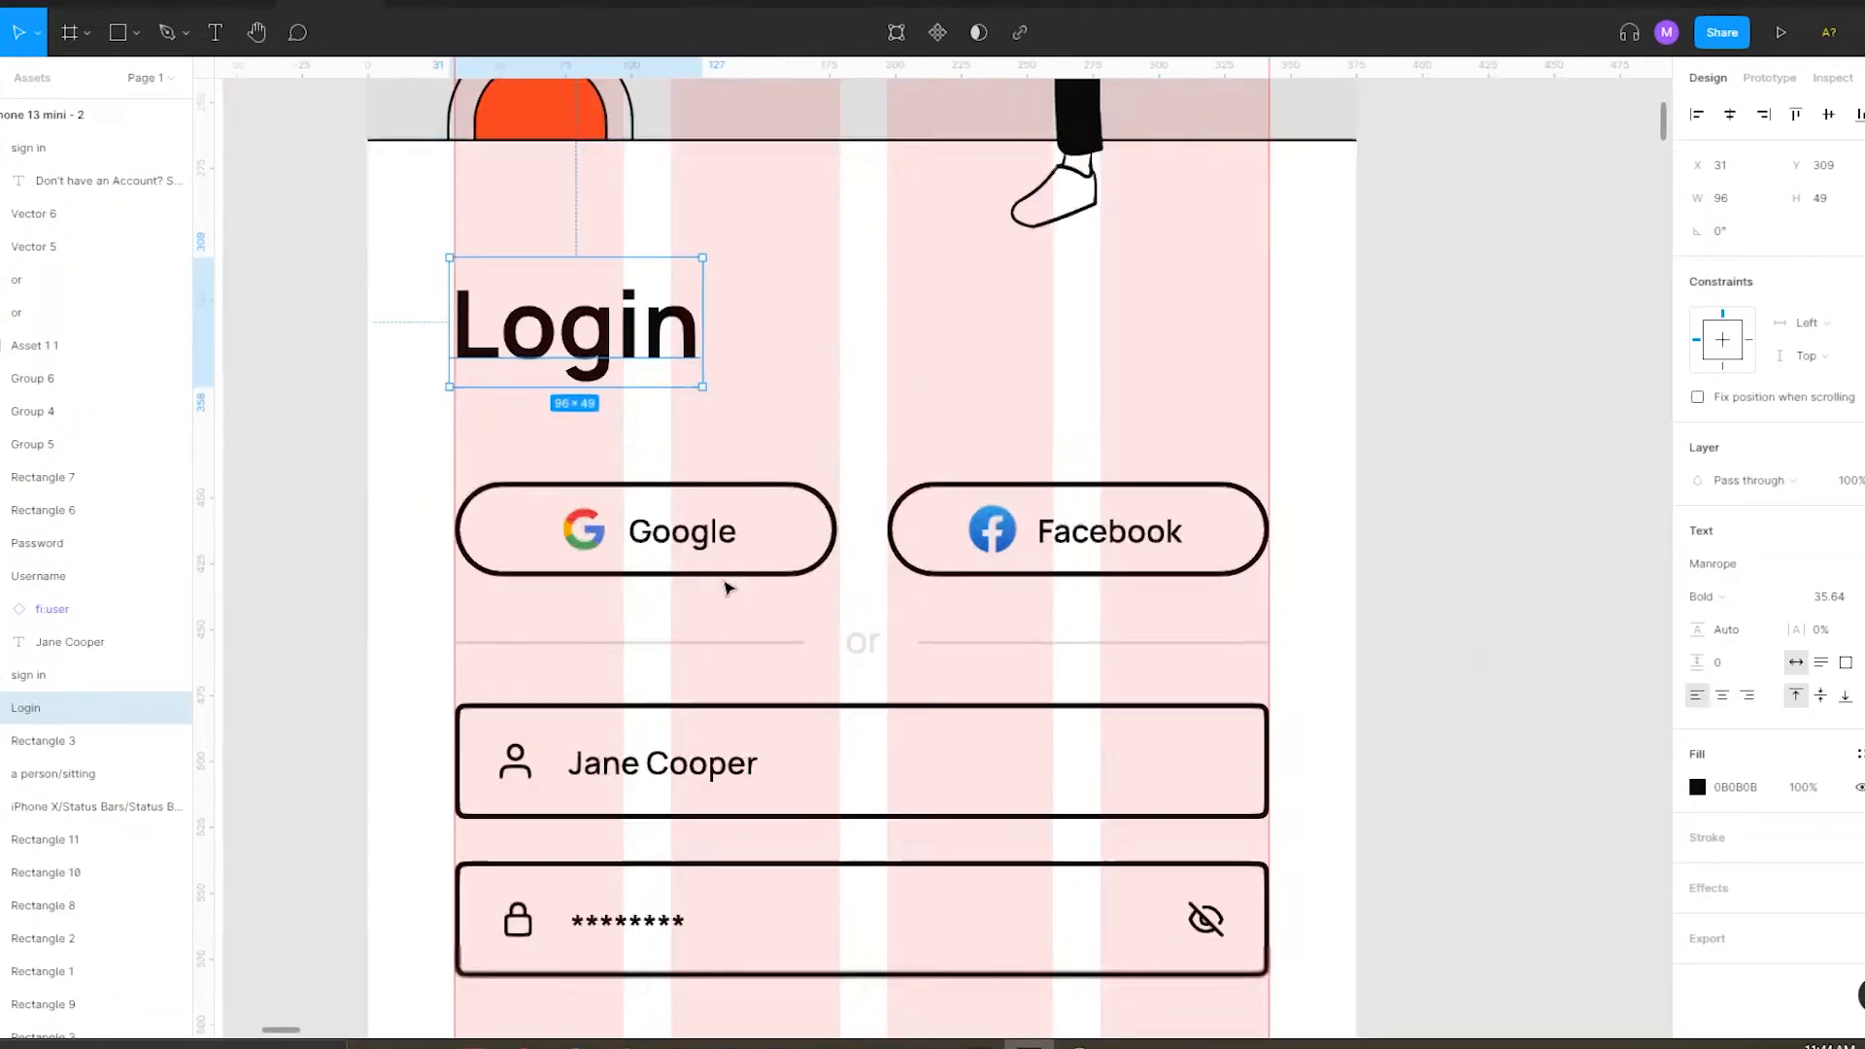
# Bring the Google and Facebook icons from the style frame into the Login frame below the pill.
pyautogui.click(738, 578)
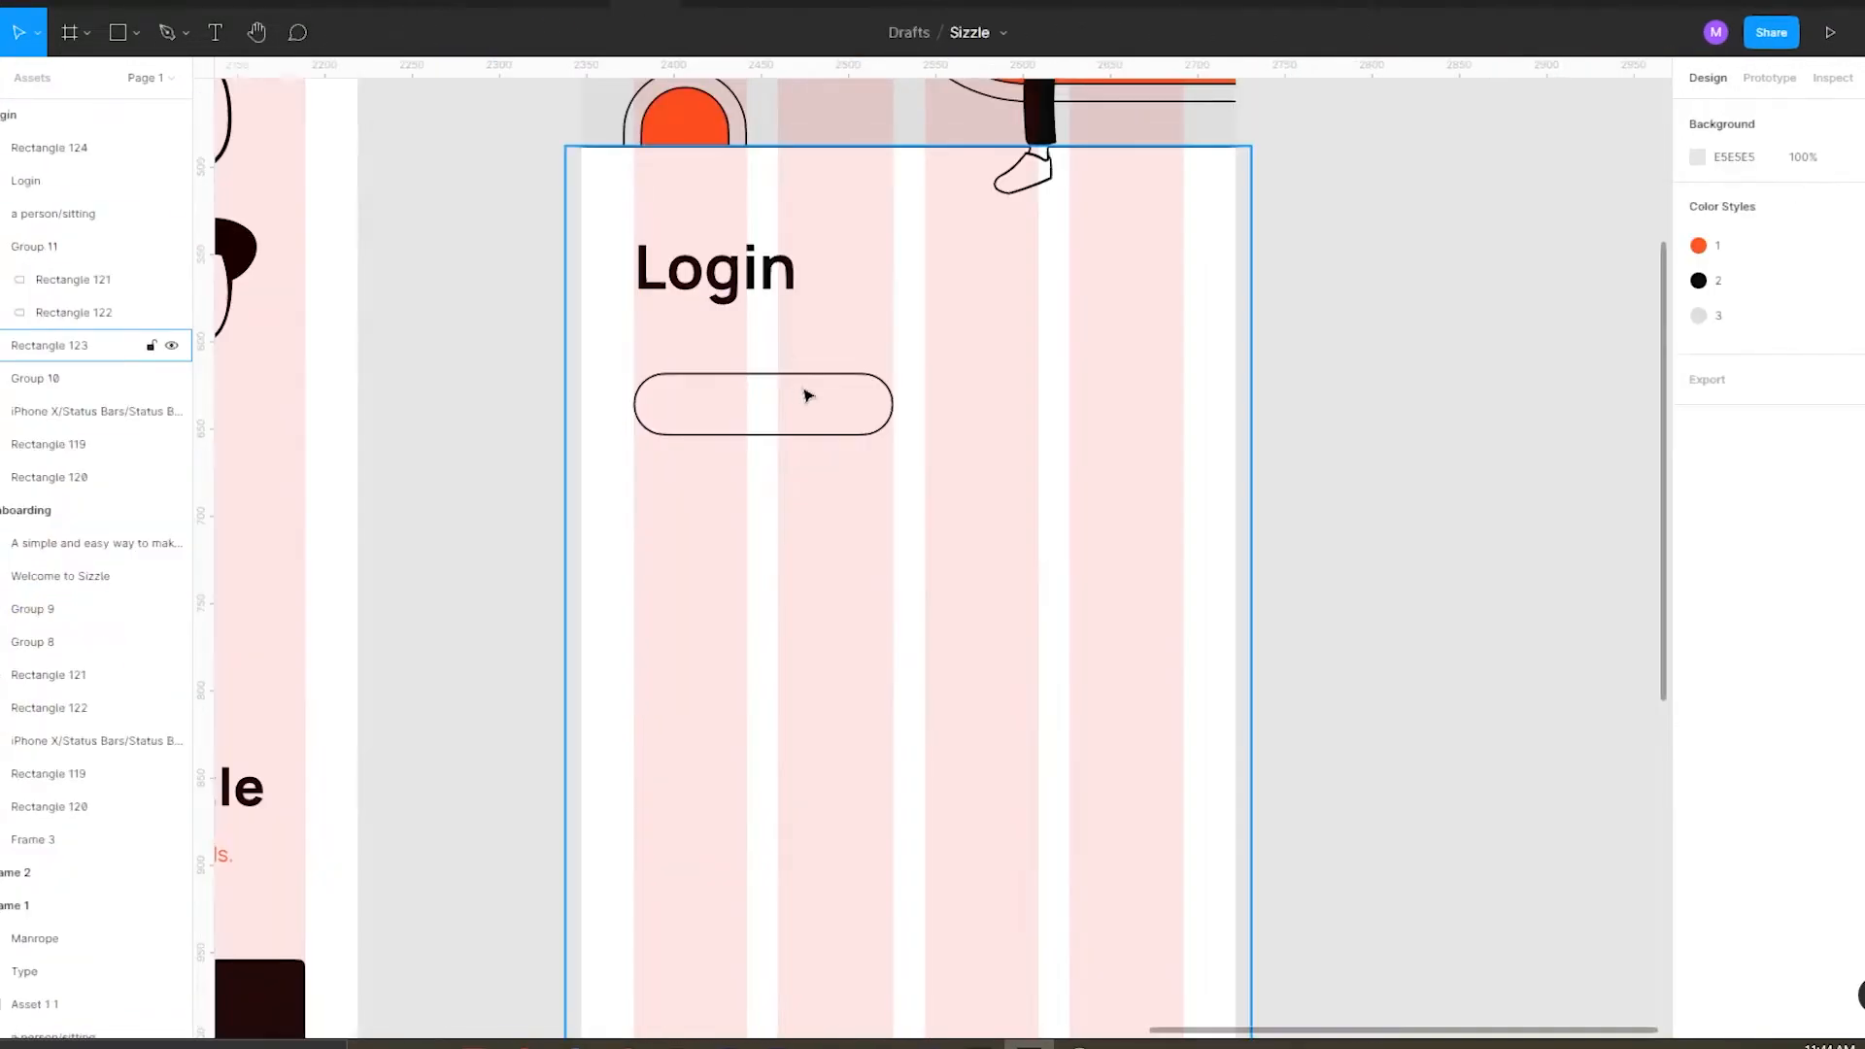
pyautogui.click(808, 396)
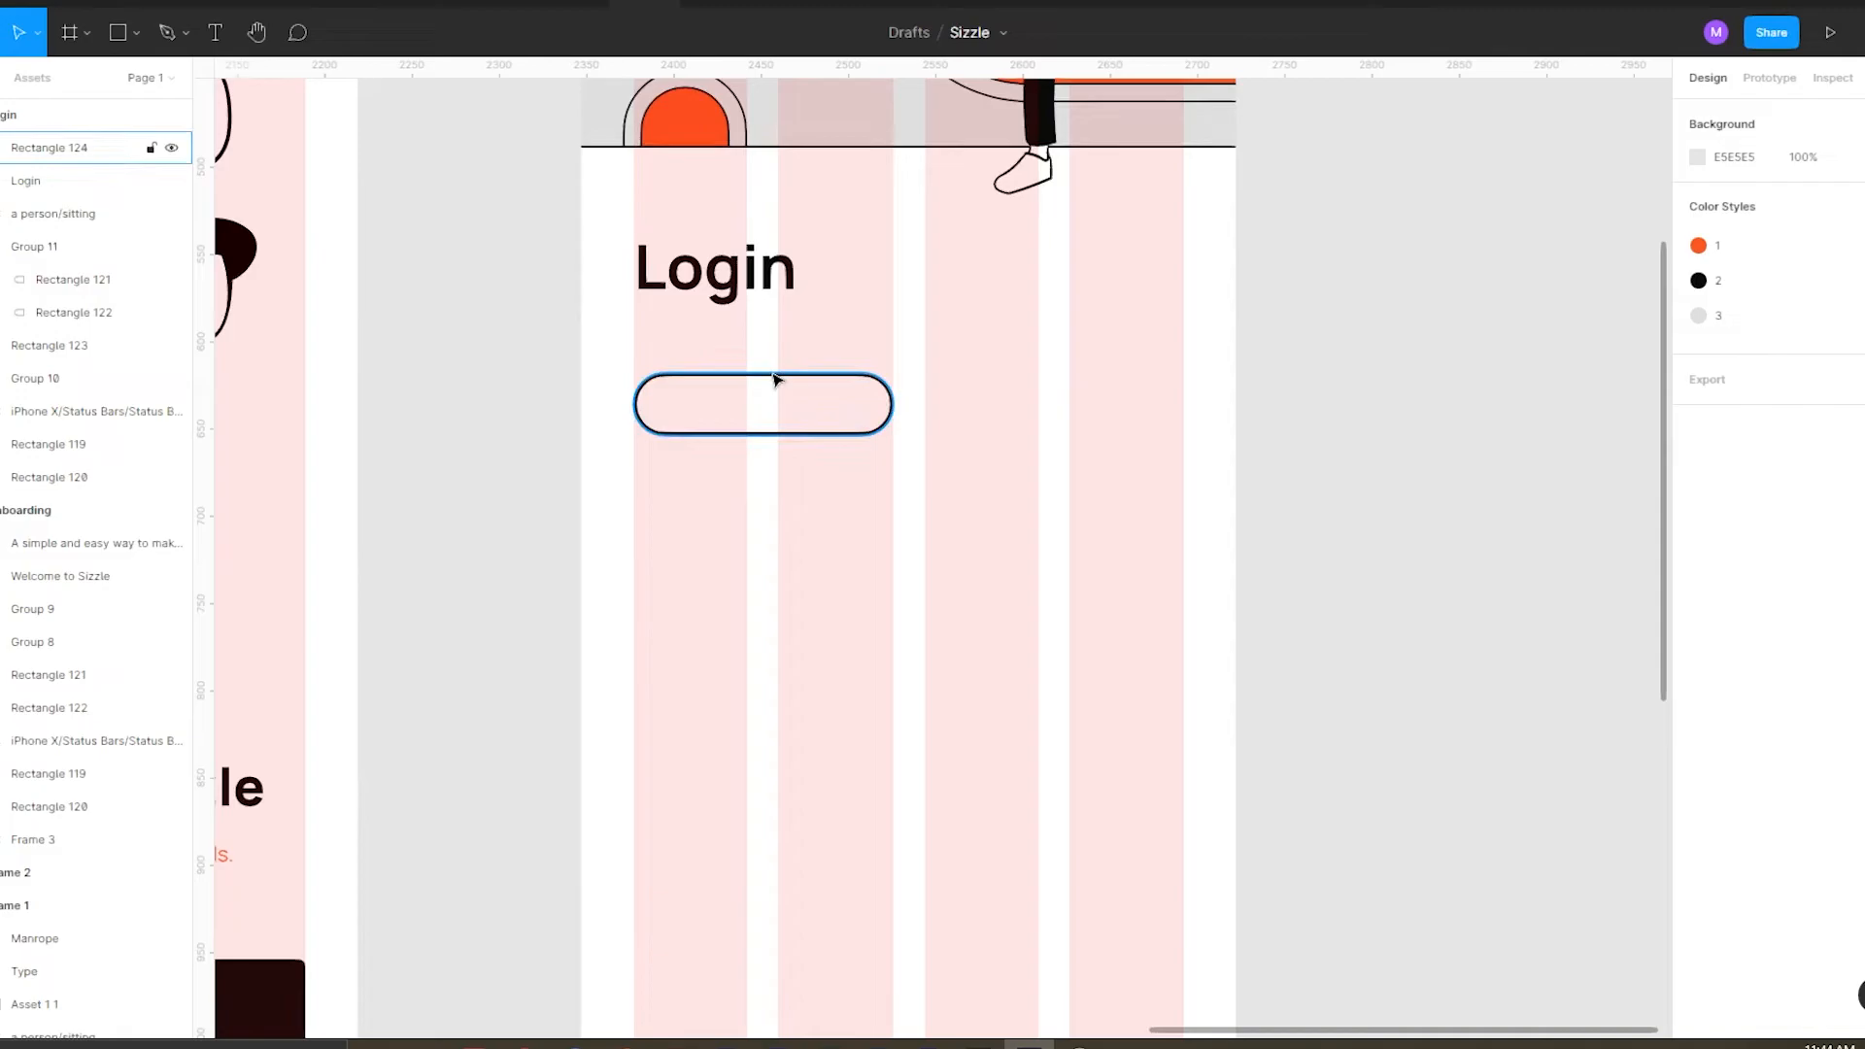
pyautogui.scroll(5, 777, 380)
pyautogui.scroll(-10, 852, 629)
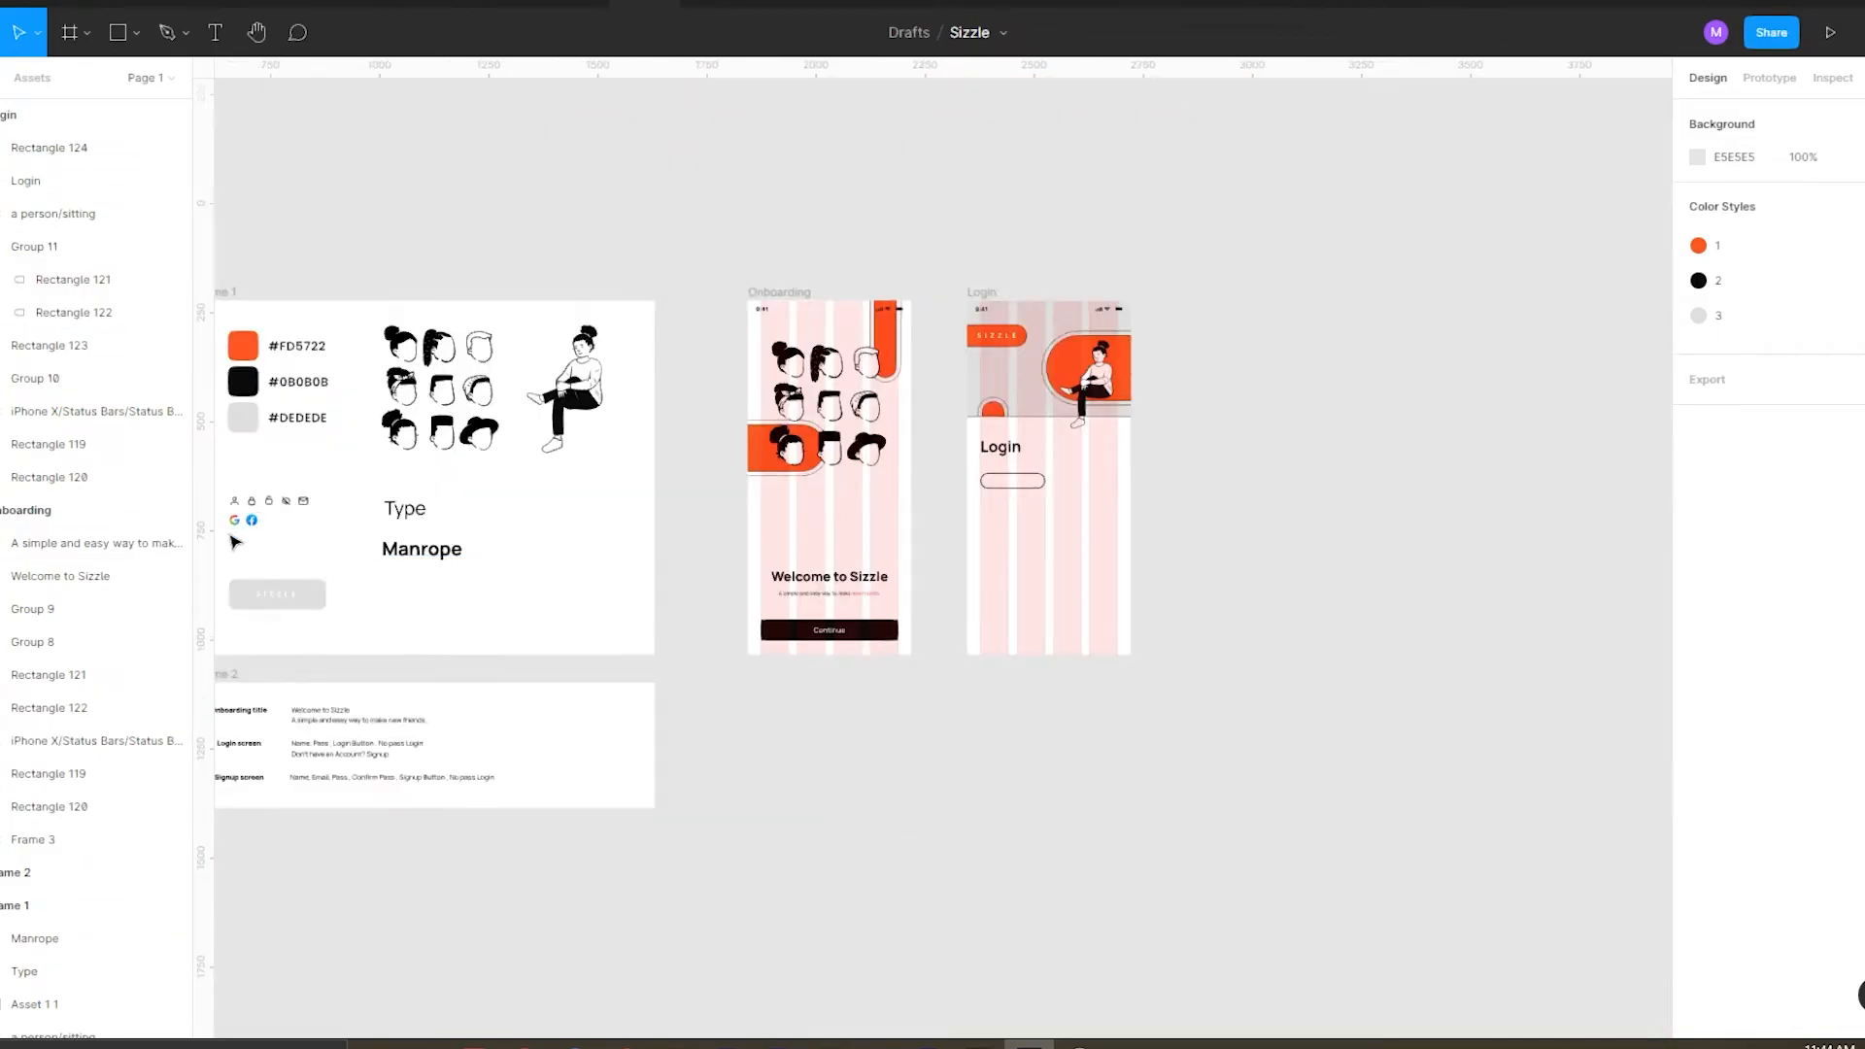
pyautogui.click(242, 520)
pyautogui.moveTo(243, 521); pyautogui.dragTo(1065, 506)
pyautogui.scroll(10, 1071, 462)
pyautogui.click(985, 701)
pyautogui.scroll(5, 984, 700)
# Duplicate the Login heading below the pill and change its text to "Google".
pyautogui.keyDown('alt'); pyautogui.moveTo(714, 138); pyautogui.dragTo(874, 721); pyautogui.keyUp('alt')
pyautogui.doubleClick(874, 721)
pyautogui.write('Googlwe')
pyautogui.press('BackSpace')
pyautogui.press('BackSpace')
pyautogui.write('e')
pyautogui.press('Escape')
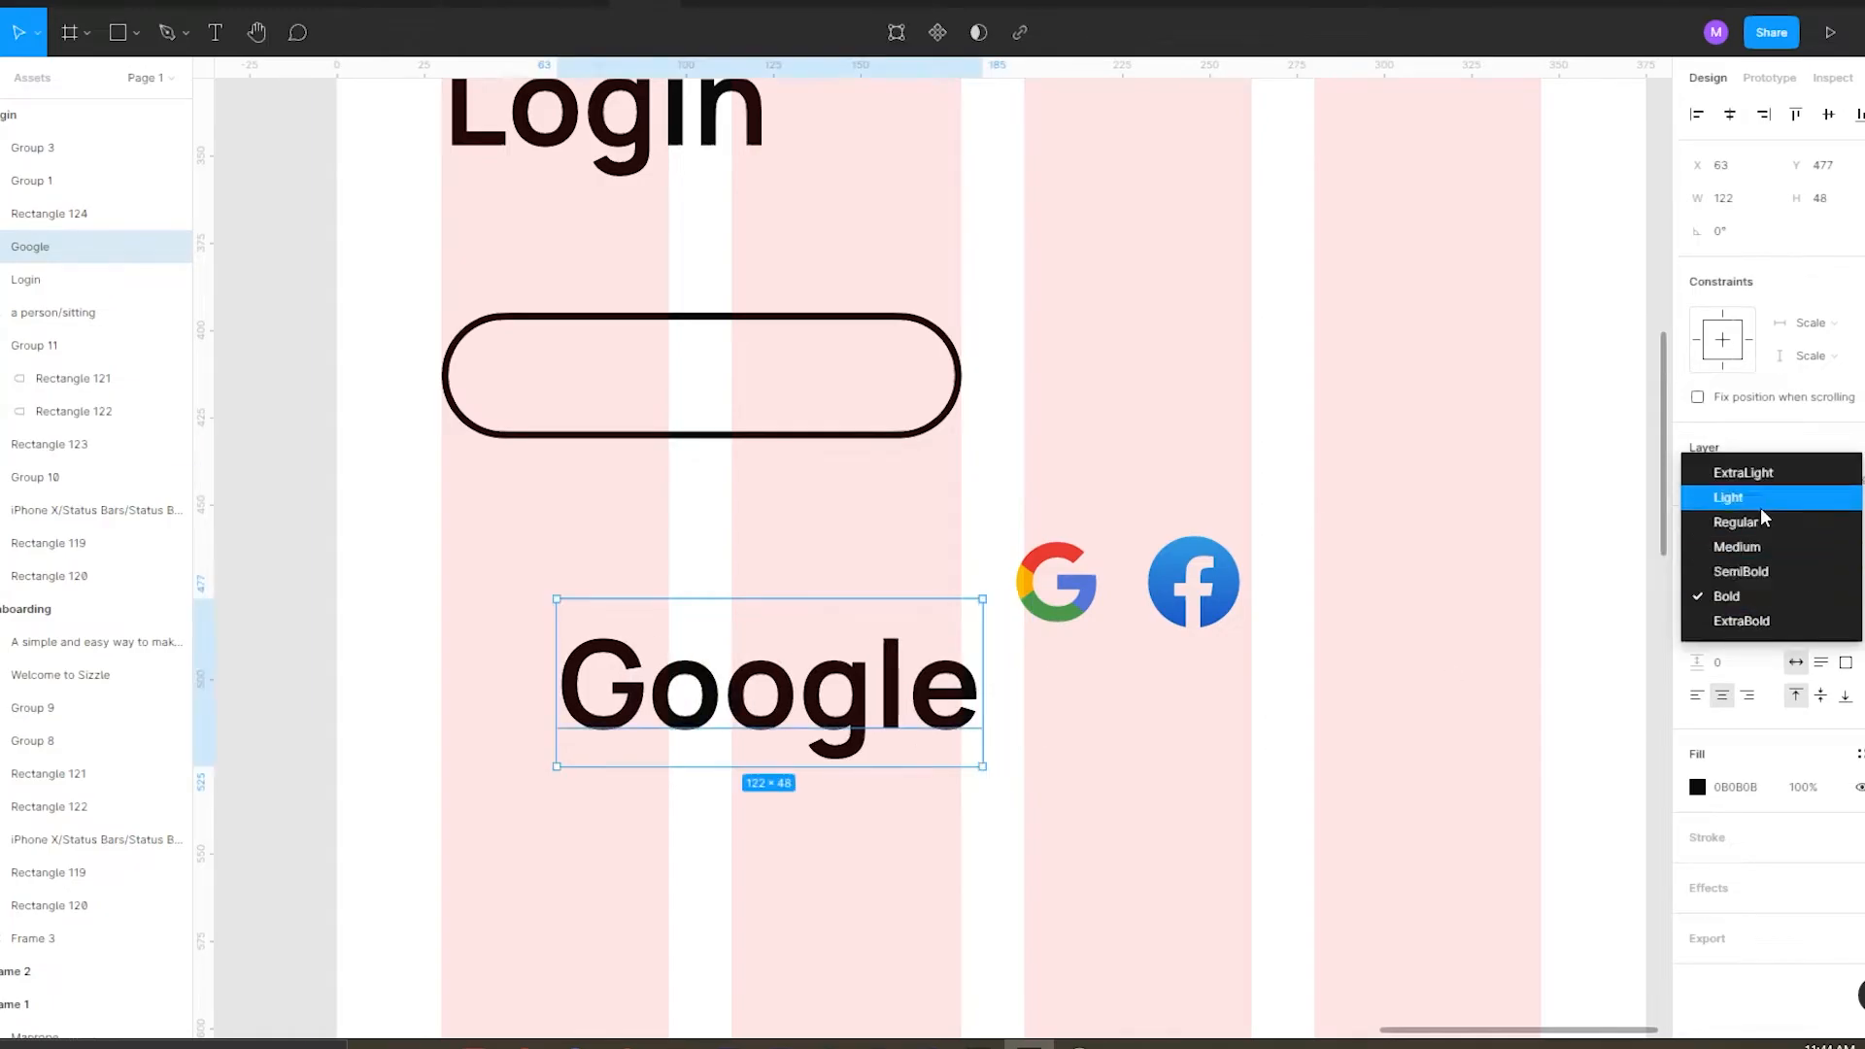
# Set the Google label to Regular weight at size 14, and lock the white panel.
pyautogui.click(1760, 511)
pyautogui.click(1419, 470)
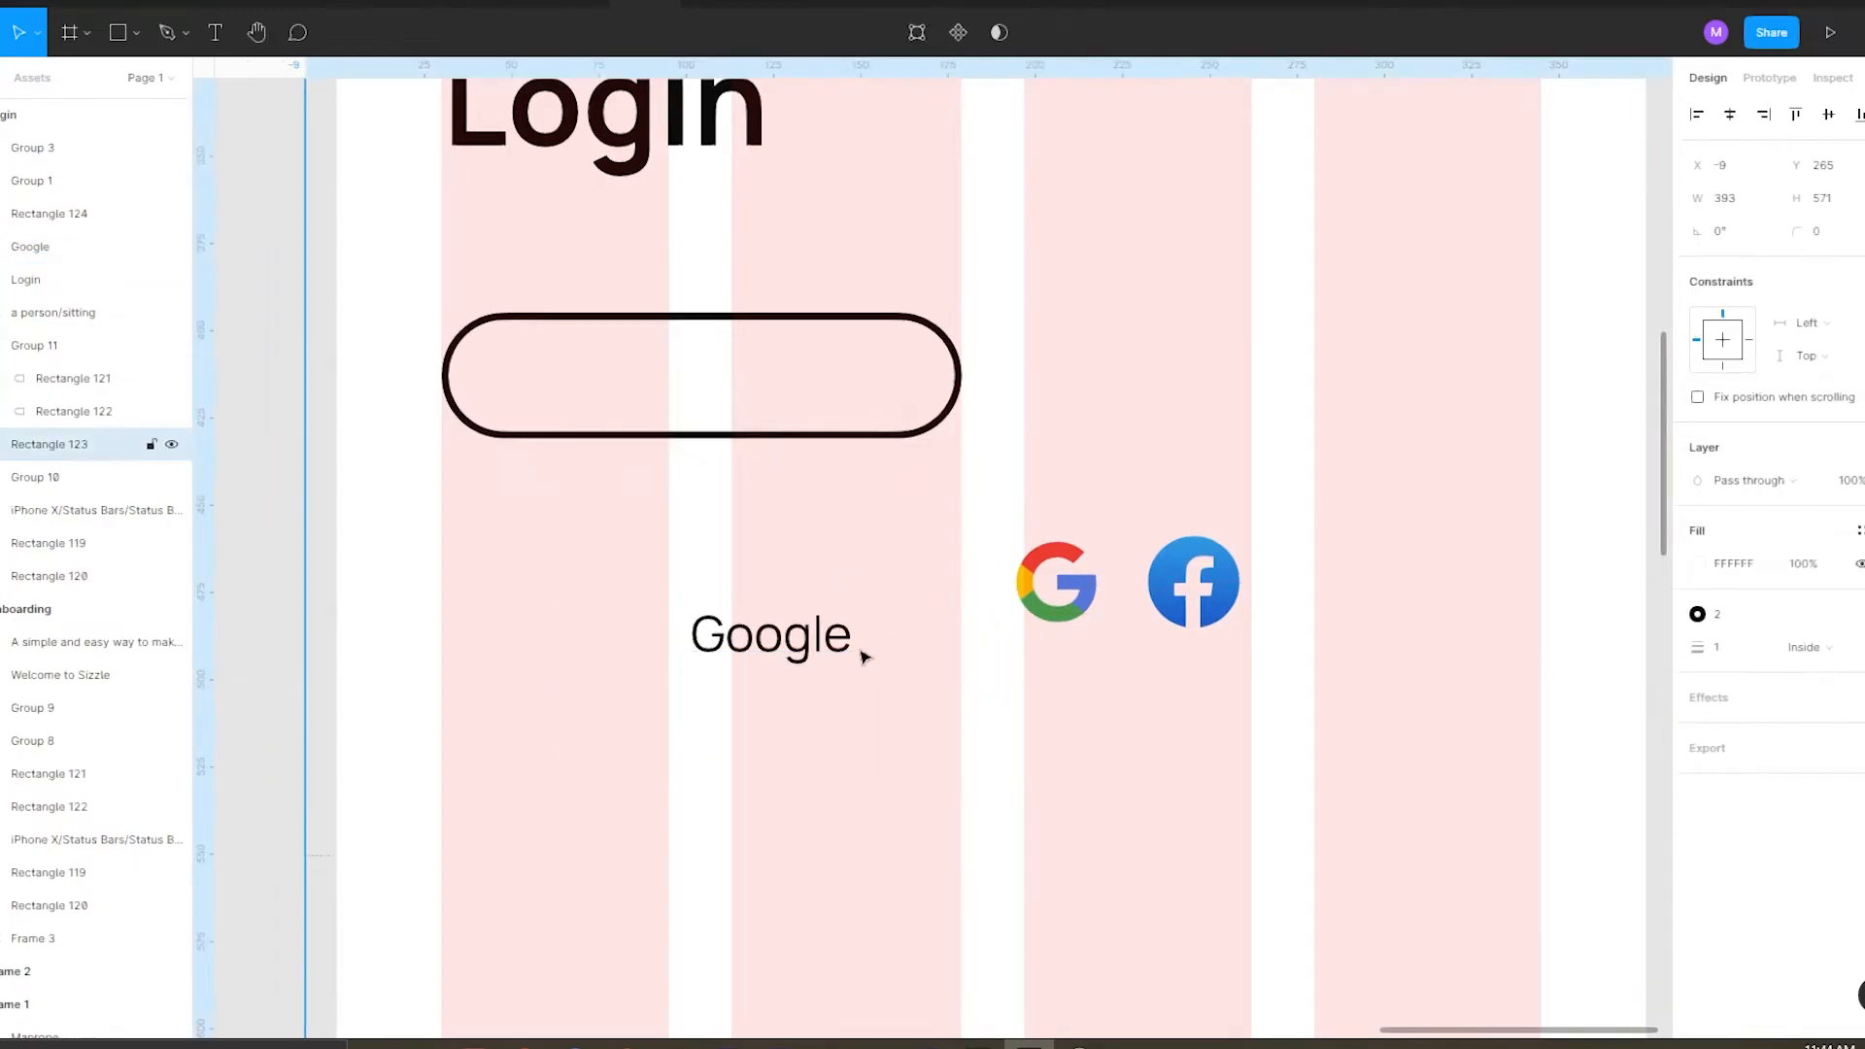
pyautogui.scroll(-5, 900, 619)
# Move the Google label inside the pill at X 97, Y 406.
pyautogui.click(700, 652)
pyautogui.moveTo(821, 677); pyautogui.dragTo(811, 552)
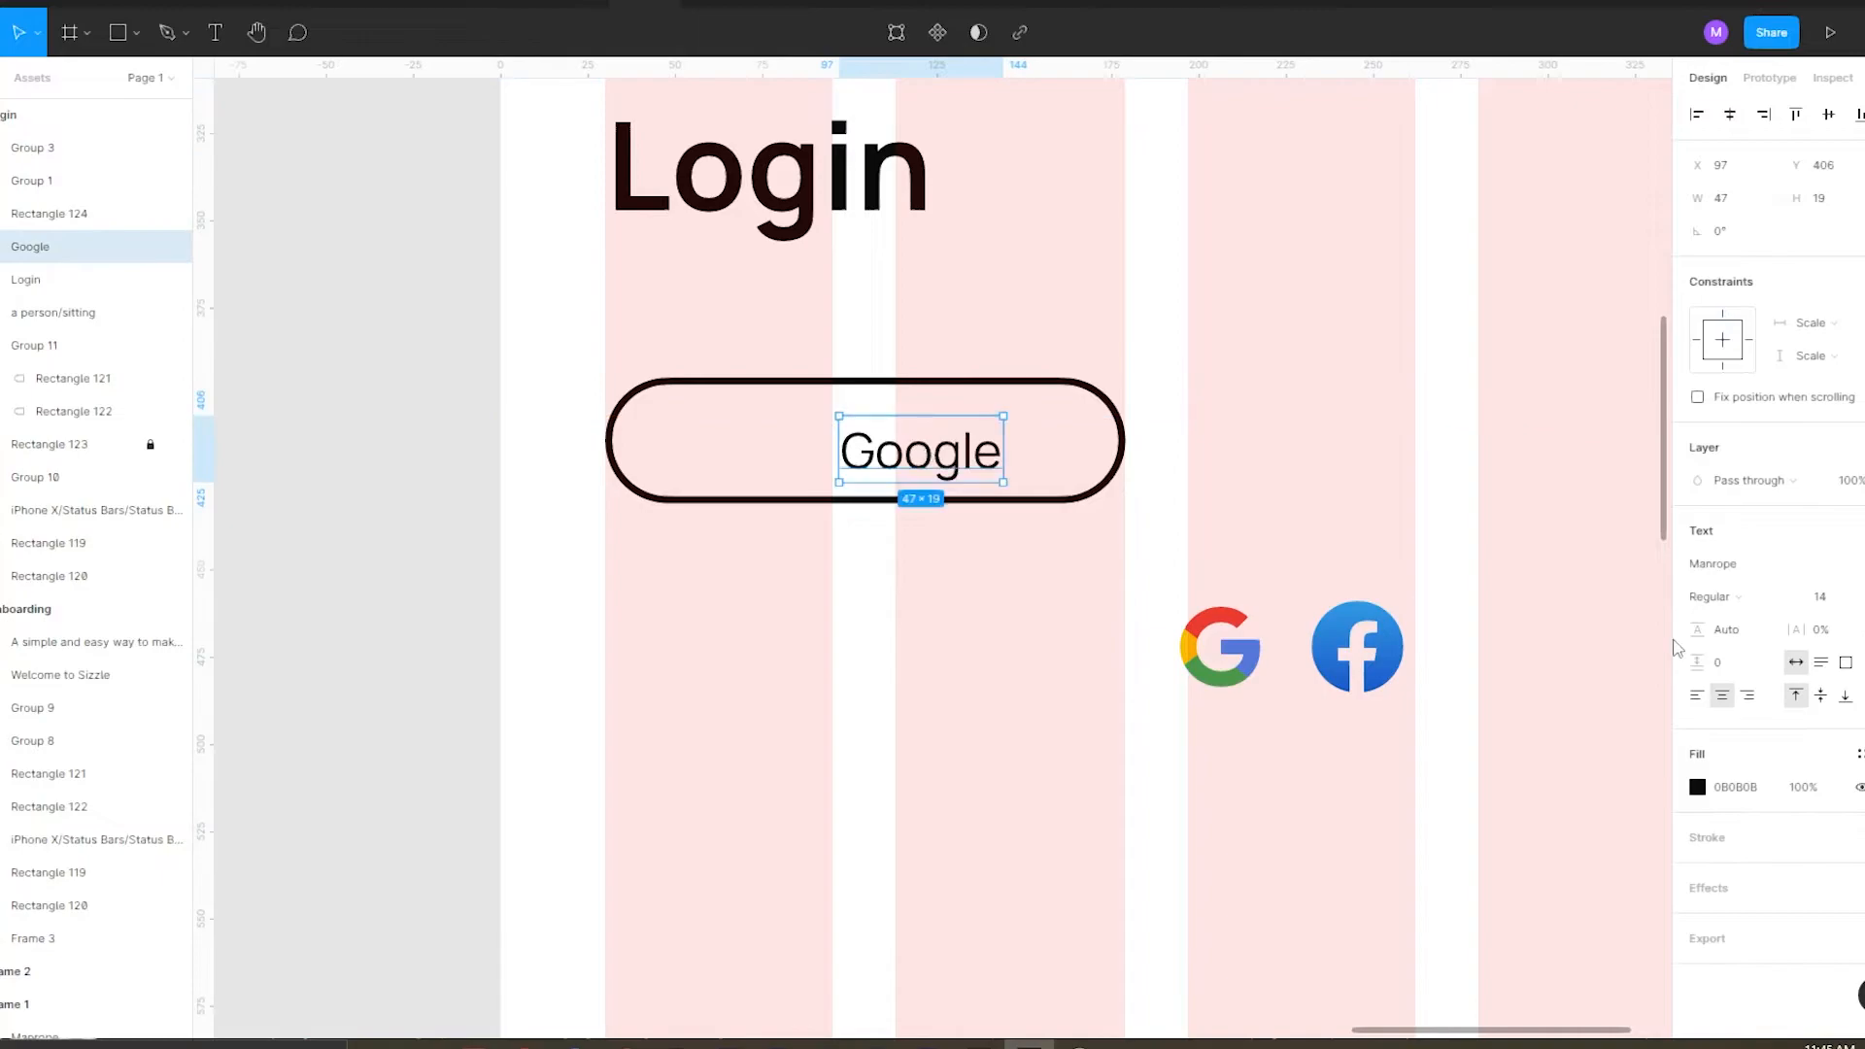
pyautogui.press('Escape')
# Place the Google icon at size 16 inside the pill, 12 before the label, and set the label's text size to 12.
pyautogui.moveTo(1228, 654); pyautogui.dragTo(794, 468)
pyautogui.write('16')
pyautogui.click(1156, 340)
pyautogui.press('z')
pyautogui.click(831, 412)
pyautogui.keyDown('shift'); pyautogui.click(923, 482); pyautogui.keyUp('shift')
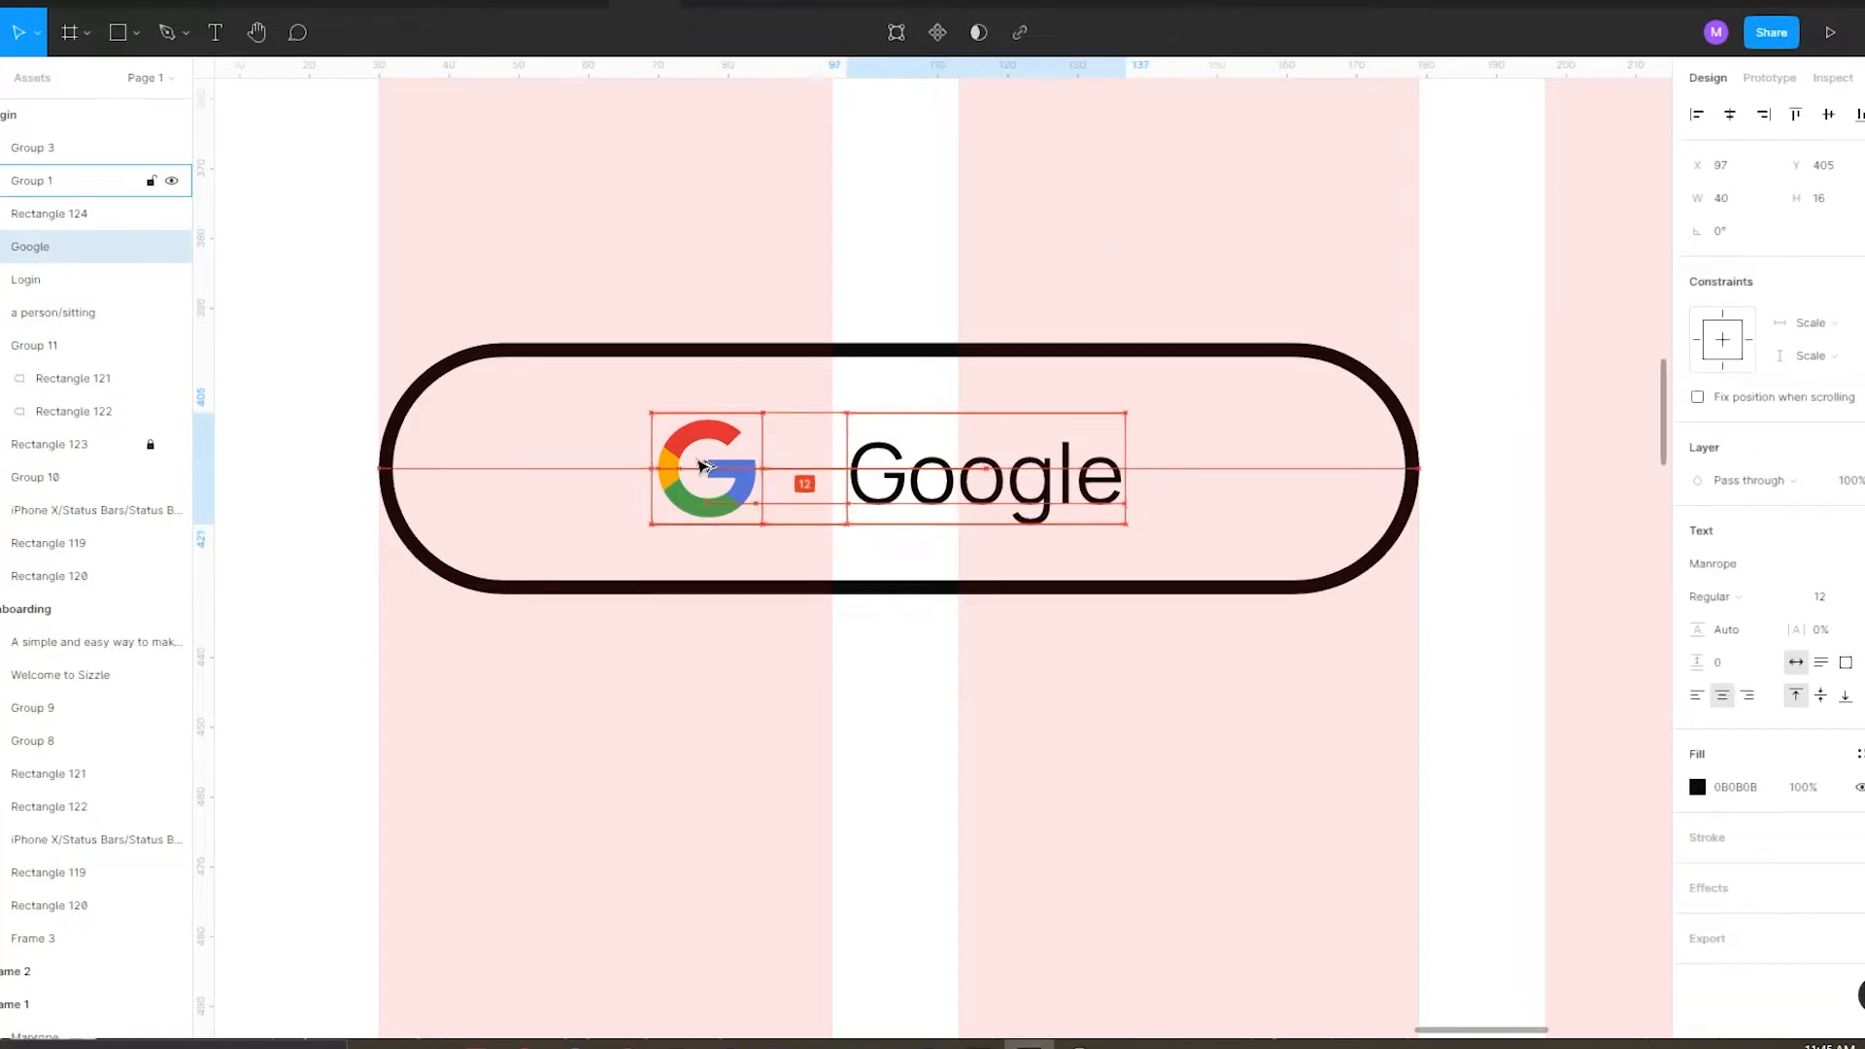
# Group the Google icon with its label and center the group horizontally and vertically in the pill.
pyautogui.hotkey('ctrl', 'g')
pyautogui.keyDown('shift'); pyautogui.click(1076, 357); pyautogui.keyUp('shift')
pyautogui.click(1730, 115)
pyautogui.click(1828, 115)
pyautogui.press('z')
pyautogui.keyDown('alt'); pyautogui.click(755, 298); pyautogui.keyUp('alt')
pyautogui.click(491, 395)
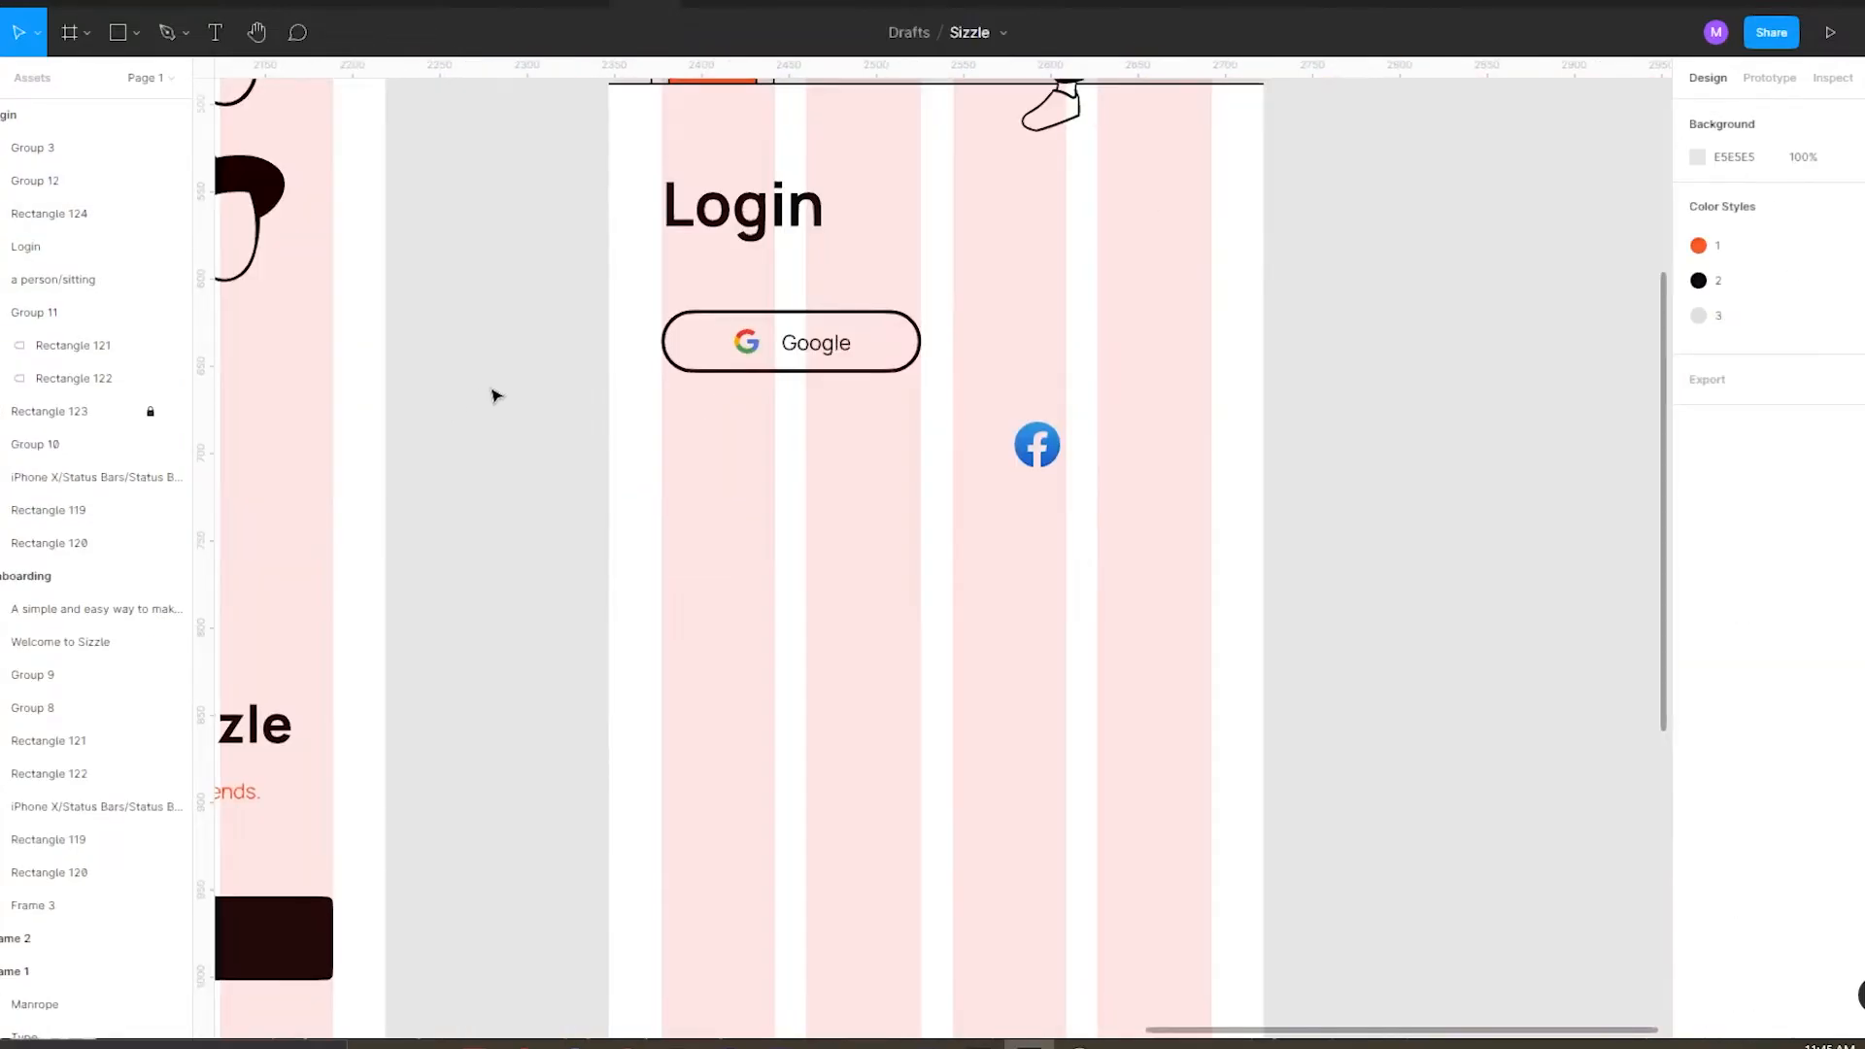
# Duplicate the Google pill with its icon and label into the third and fourth columns, level with the original.
pyautogui.keyDown('alt'); pyautogui.click(720, 371); pyautogui.keyUp('alt')
pyautogui.click(787, 340)
pyautogui.click(687, 355)
pyautogui.moveTo(687, 356); pyautogui.dragTo(433, 483)
pyautogui.press('z')
pyautogui.keyDown('alt'); pyautogui.click(434, 482); pyautogui.keyUp('alt')
pyautogui.click(557, 442)
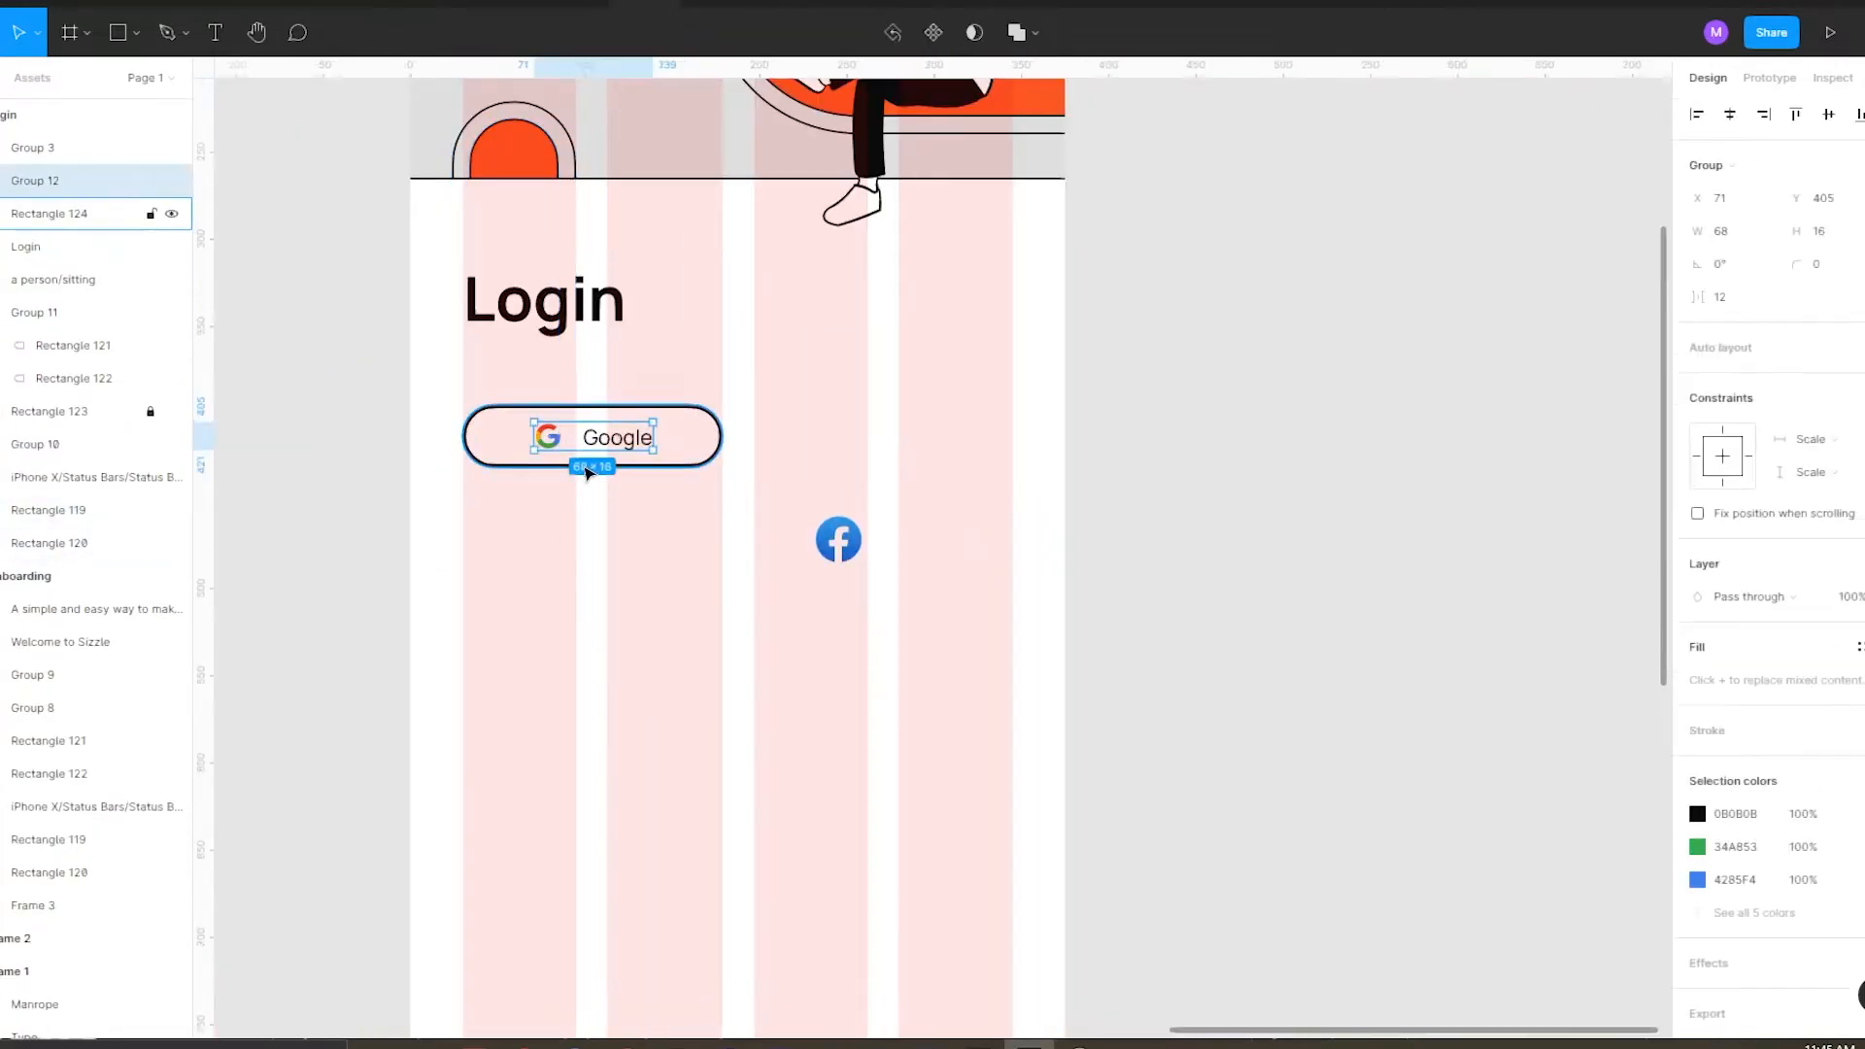
pyautogui.keyDown('shift'); pyautogui.click(649, 467); pyautogui.keyUp('shift')
pyautogui.moveTo(668, 438); pyautogui.dragTo(738, 434)
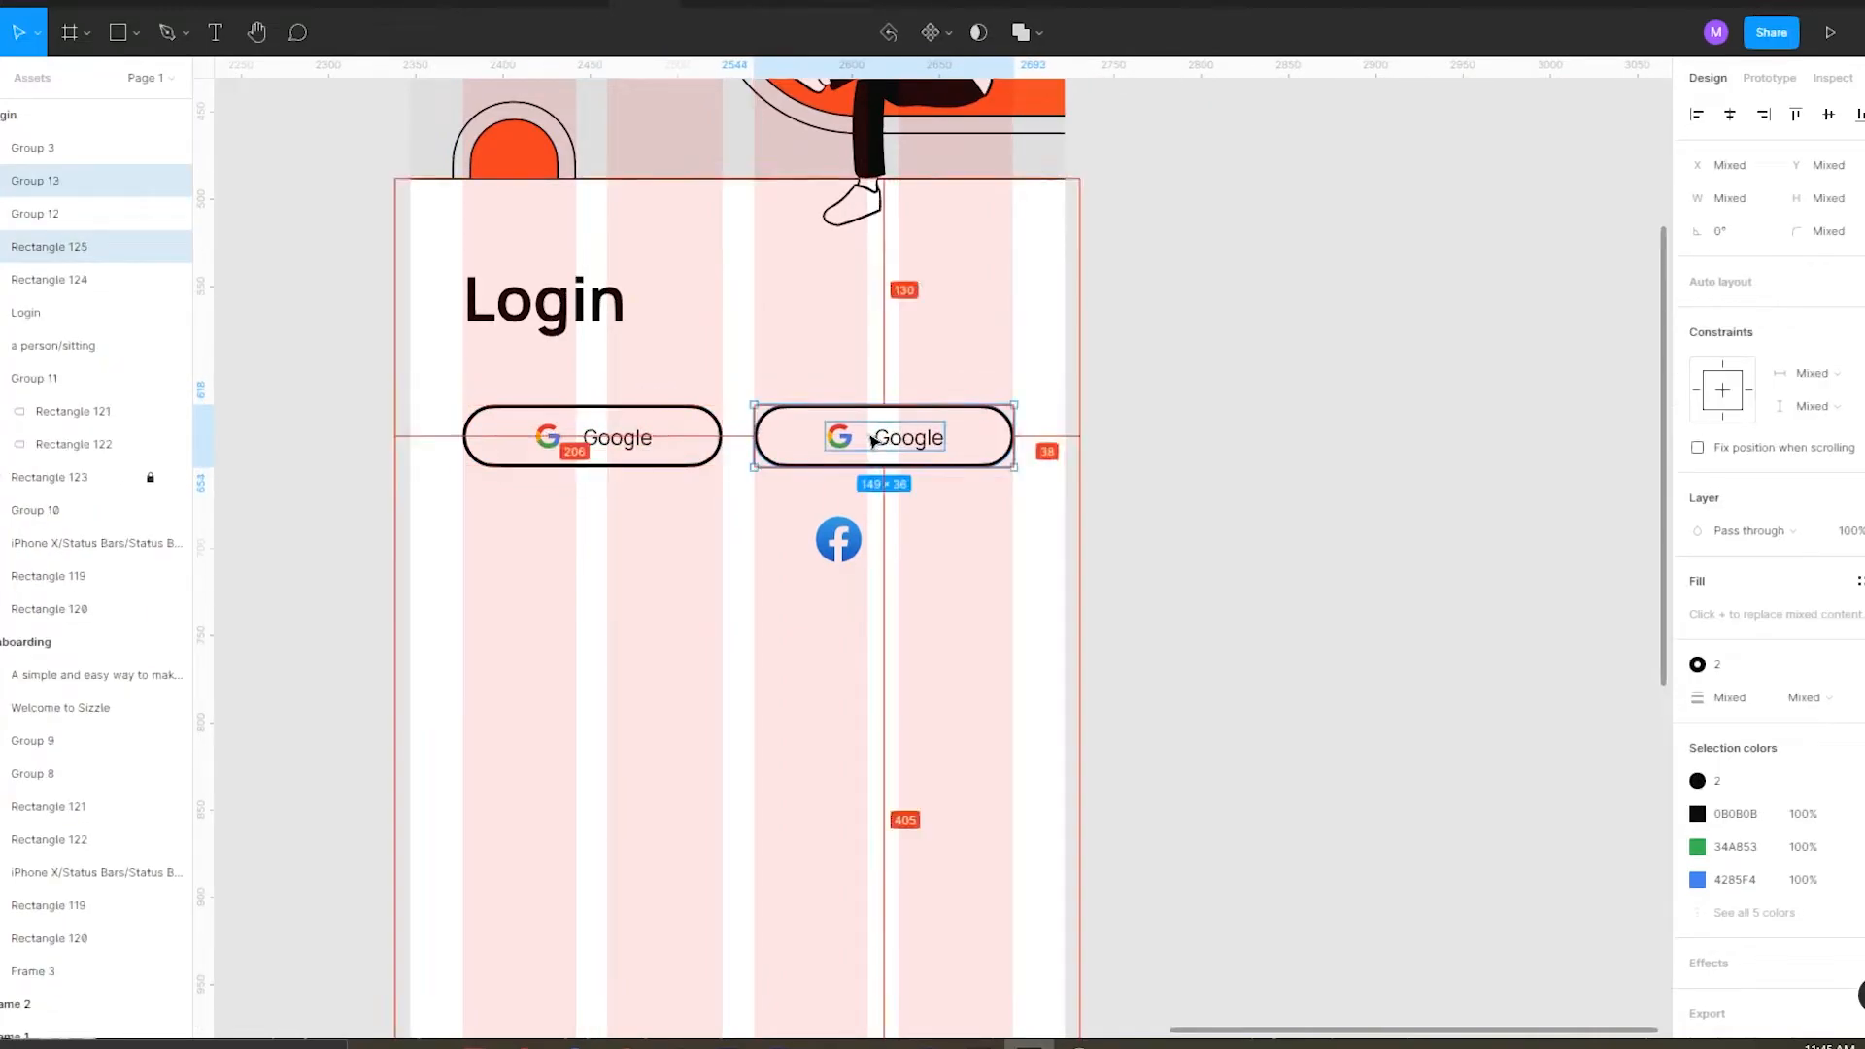
pyautogui.click(974, 401)
pyautogui.click(984, 401)
pyautogui.keyDown('alt'); pyautogui.click(1427, 477); pyautogui.keyUp('alt')
pyautogui.click(872, 492)
pyautogui.keyDown('alt'); pyautogui.click(680, 495); pyautogui.keyUp('alt')
pyautogui.click(1114, 499)
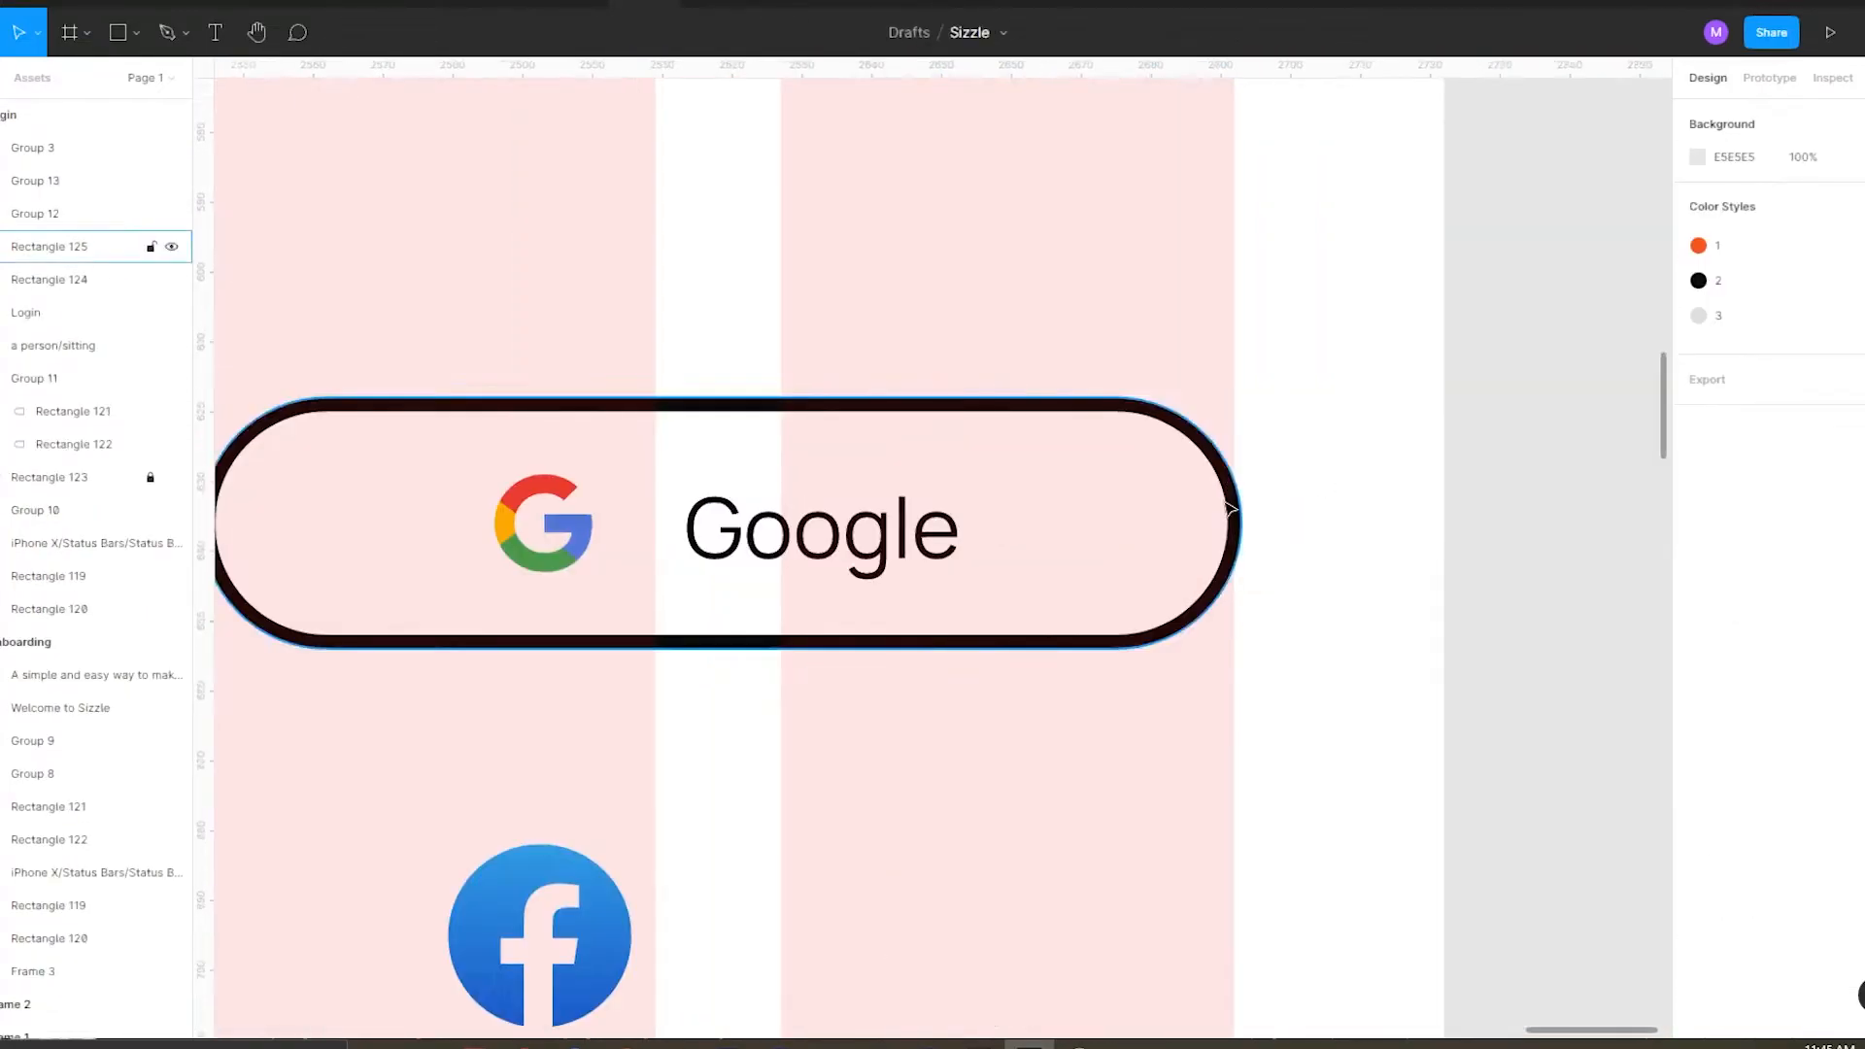
# Change the label in the duplicated pill in the third and fourth columns to Facebook.
pyautogui.click(1237, 506)
pyautogui.keyDown('alt'); pyautogui.click(1244, 475); pyautogui.keyUp('alt')
pyautogui.click(1254, 476)
pyautogui.keyDown('alt'); pyautogui.click(947, 481); pyautogui.keyUp('alt')
pyautogui.doubleClick(573, 472)
pyautogui.keyDown('alt'); pyautogui.click(492, 470); pyautogui.keyUp('alt')
pyautogui.keyDown('alt'); pyautogui.click(493, 471); pyautogui.keyUp('alt')
pyautogui.click(828, 490)
pyautogui.click(1061, 494)
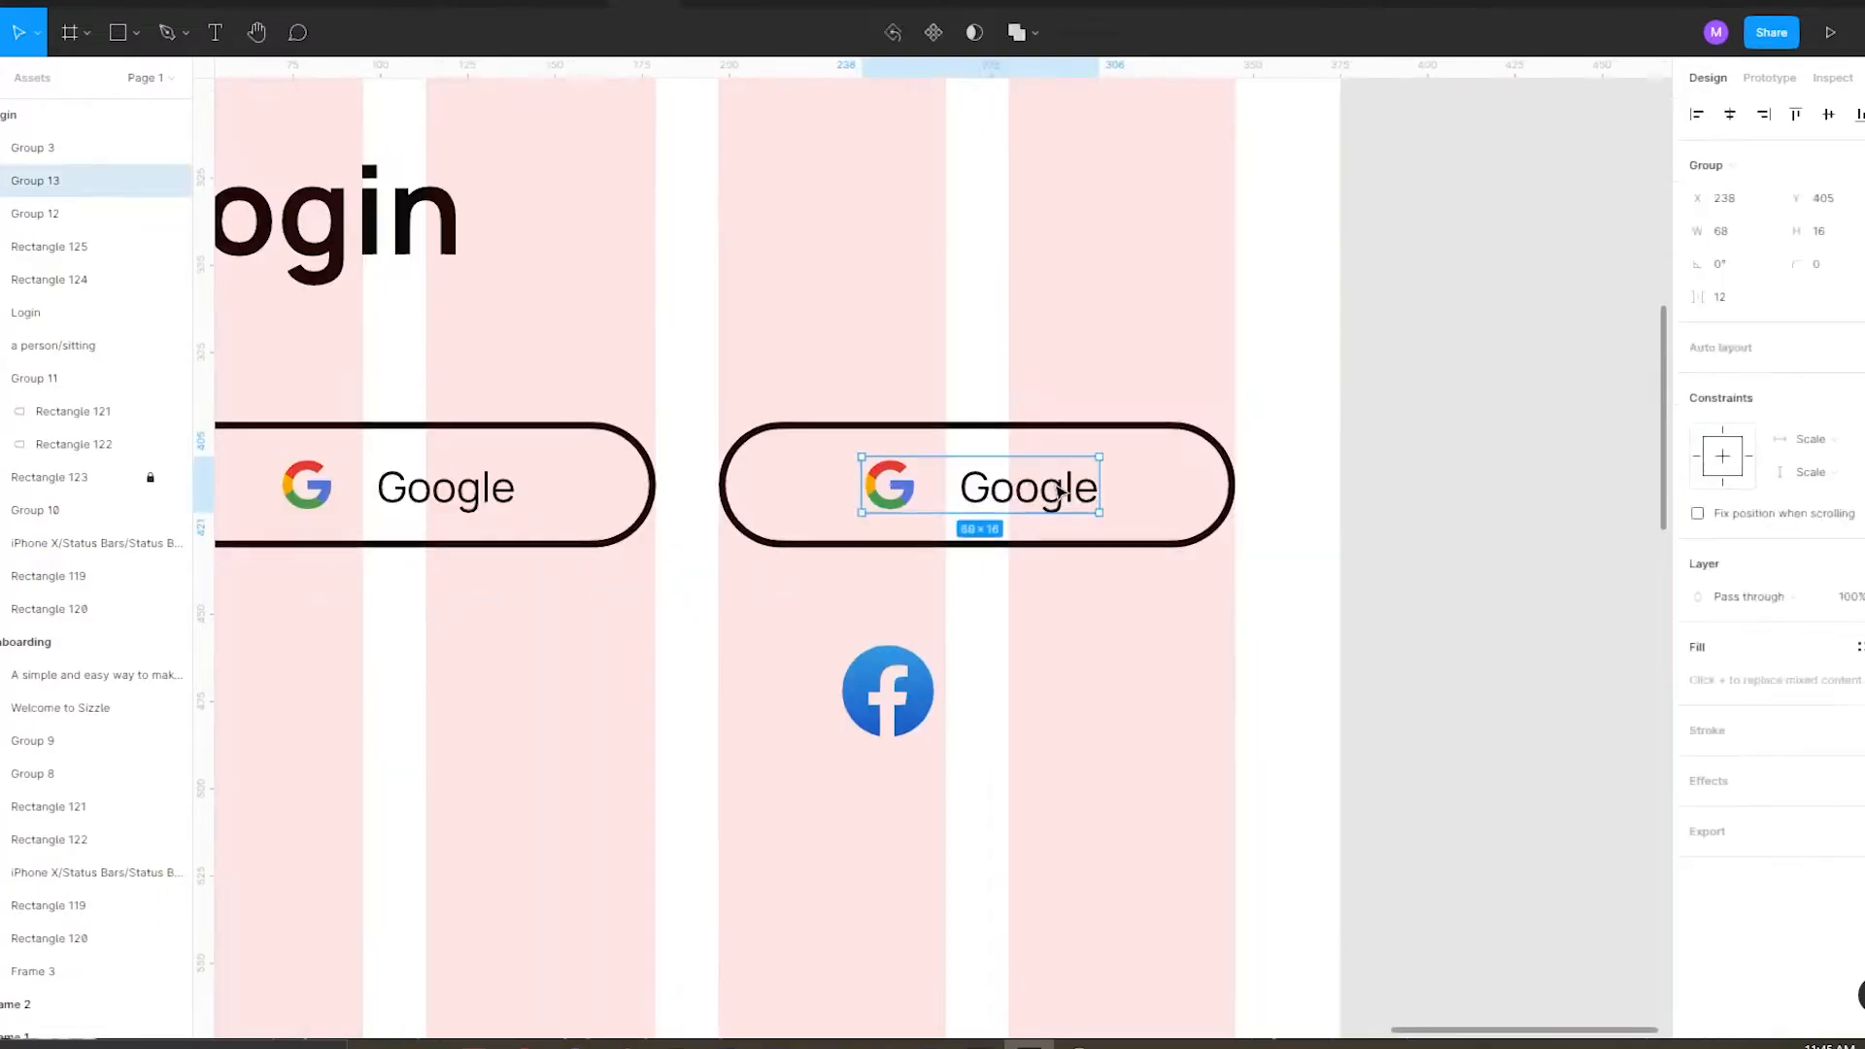
pyautogui.doubleClick(1041, 490)
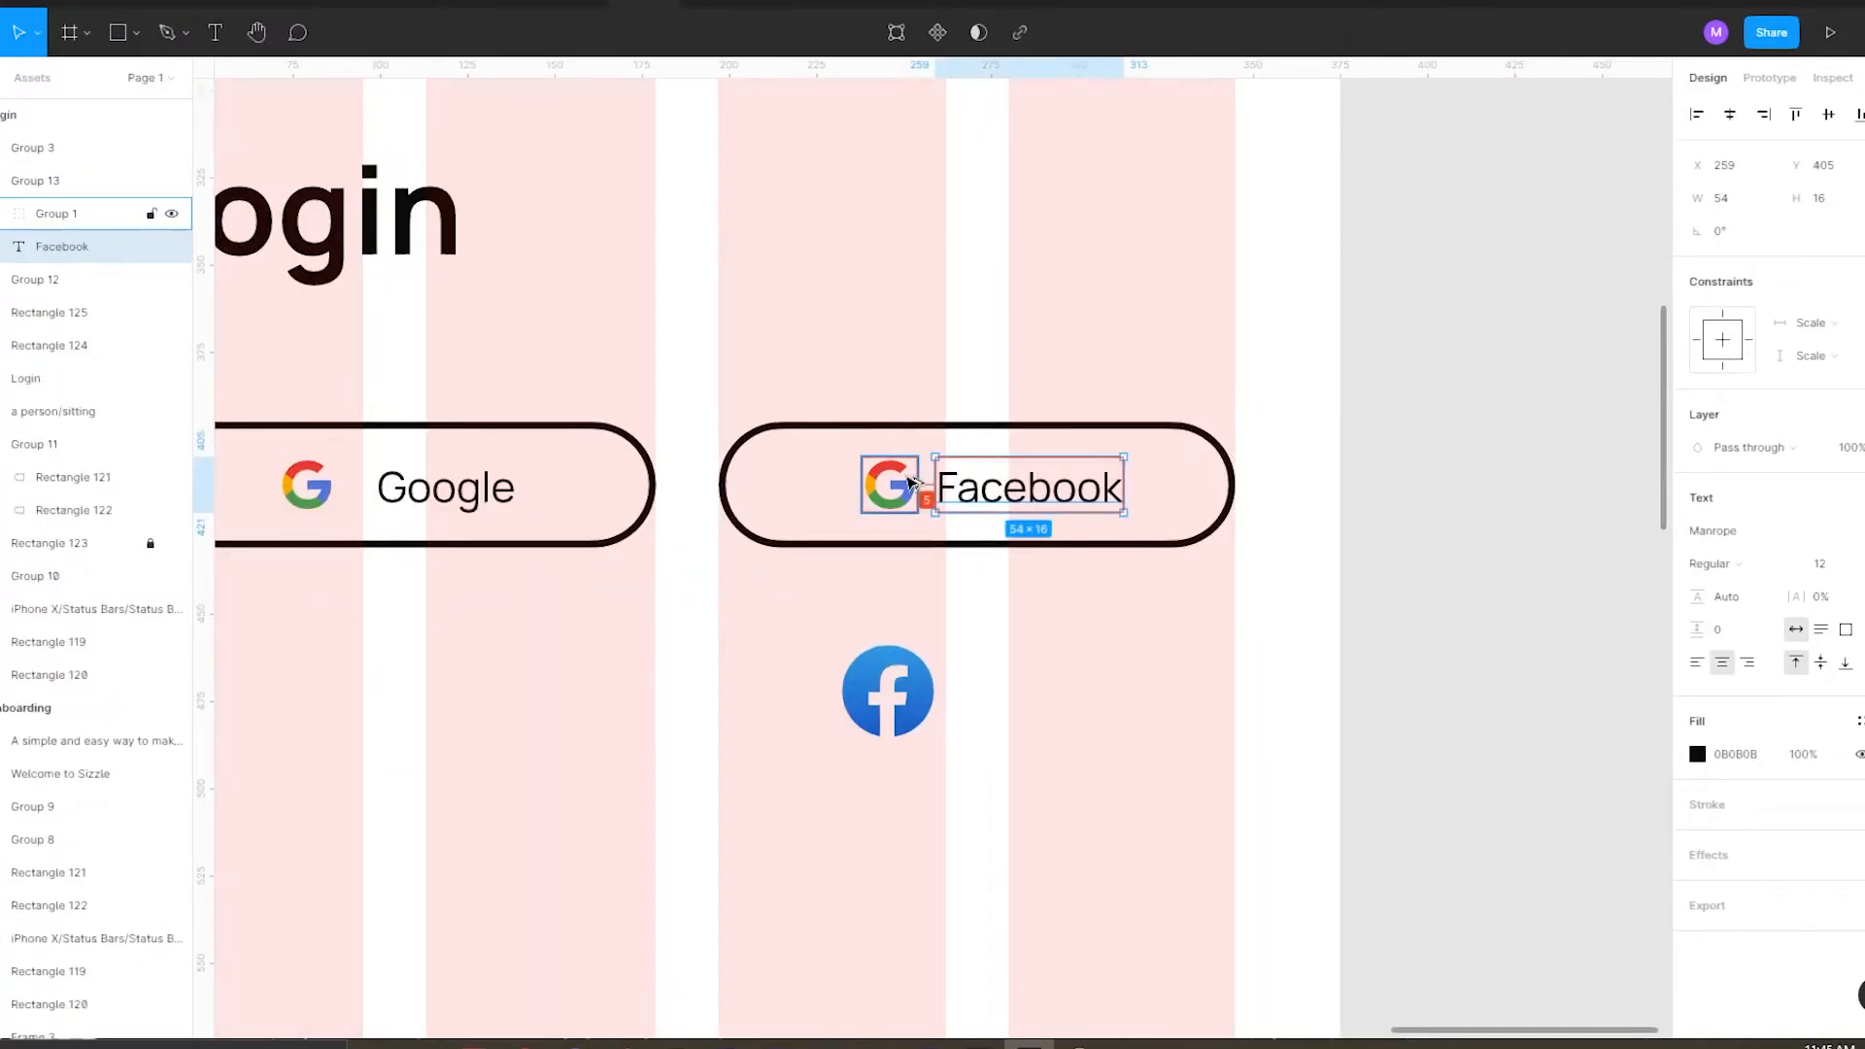
pyautogui.click(1357, 411)
# Shrink the Facebook icon and move it into the Facebook pill in place of the Google icon, which is deleted there.
pyautogui.click(911, 695)
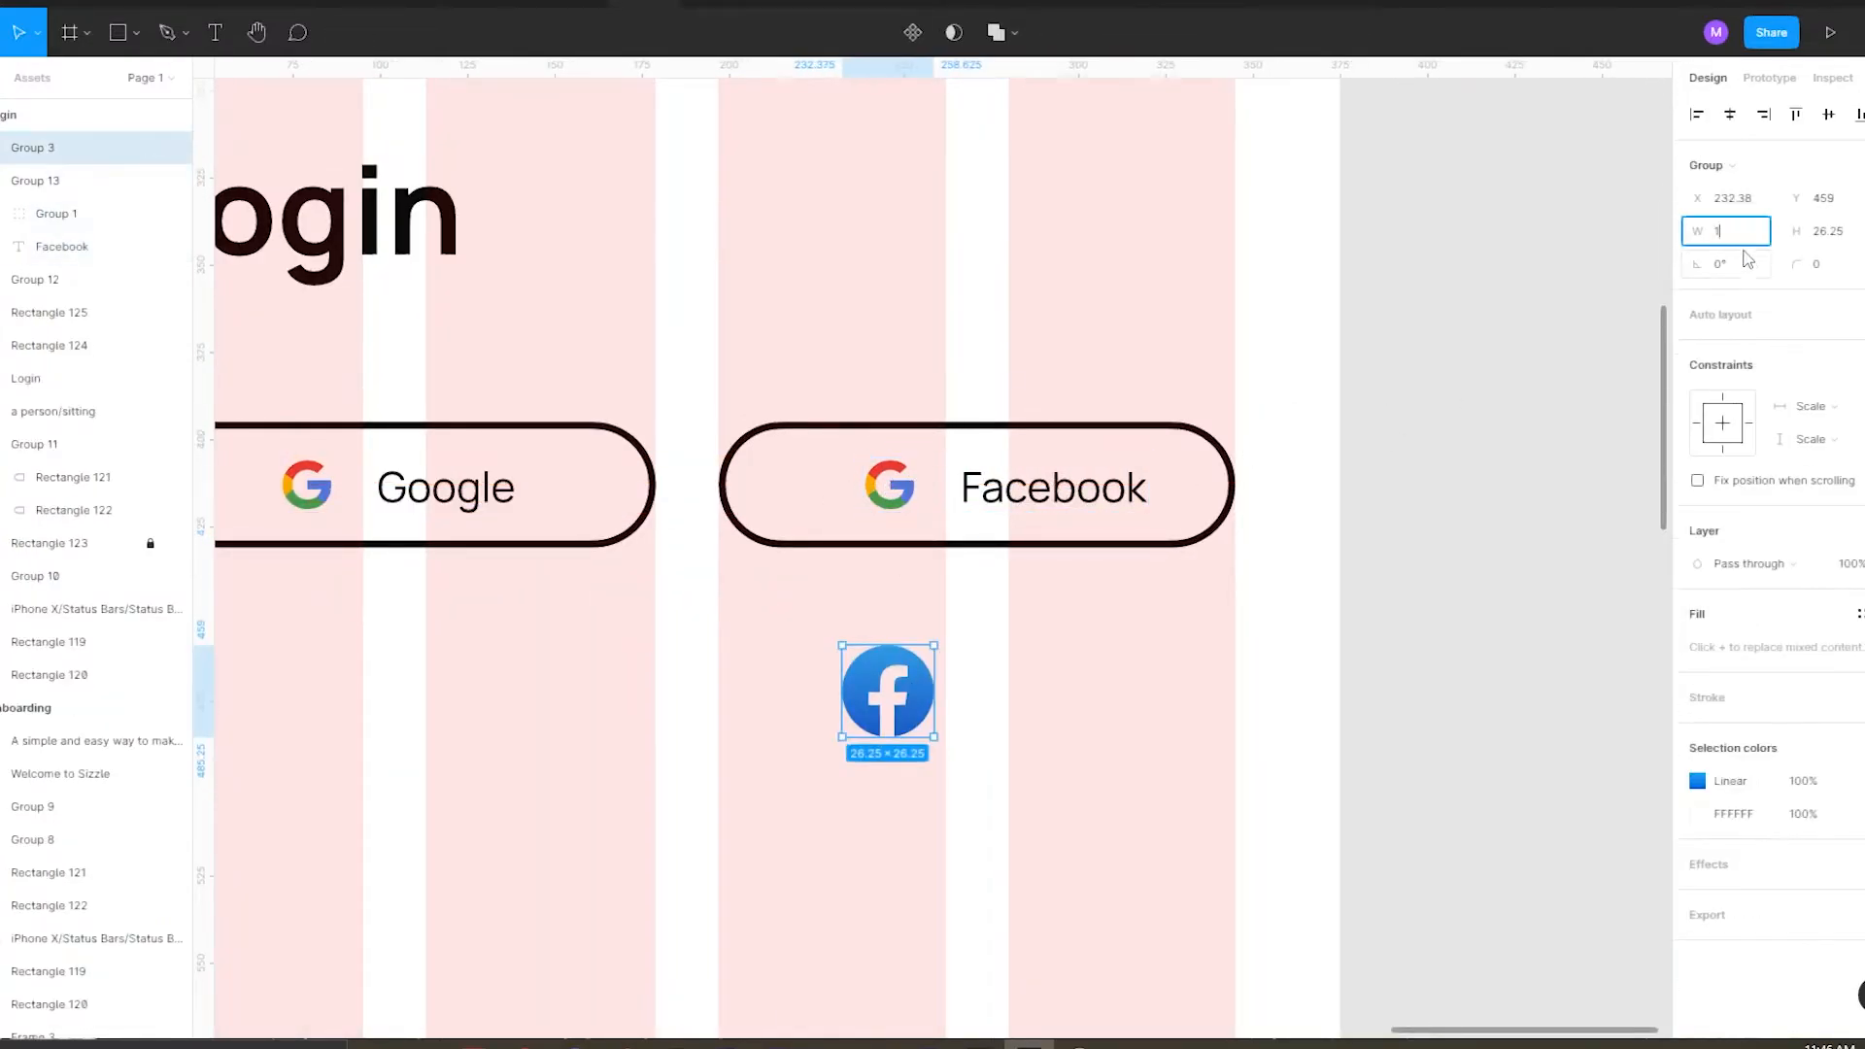
pyautogui.click(1529, 328)
pyautogui.scroll(1, 971, 545)
pyautogui.moveTo(767, 841); pyautogui.dragTo(804, 465)
pyautogui.scroll(1, 812, 389)
pyautogui.click(813, 310)
pyautogui.click(821, 434)
pyautogui.hotkey('ctrl', 'shift', '[')
pyautogui.doubleClick(863, 404)
pyautogui.press('Delete')
pyautogui.keyDown('alt'); pyautogui.click(1027, 386); pyautogui.keyUp('alt')
pyautogui.keyDown('alt'); pyautogui.click(1026, 386); pyautogui.keyUp('alt')
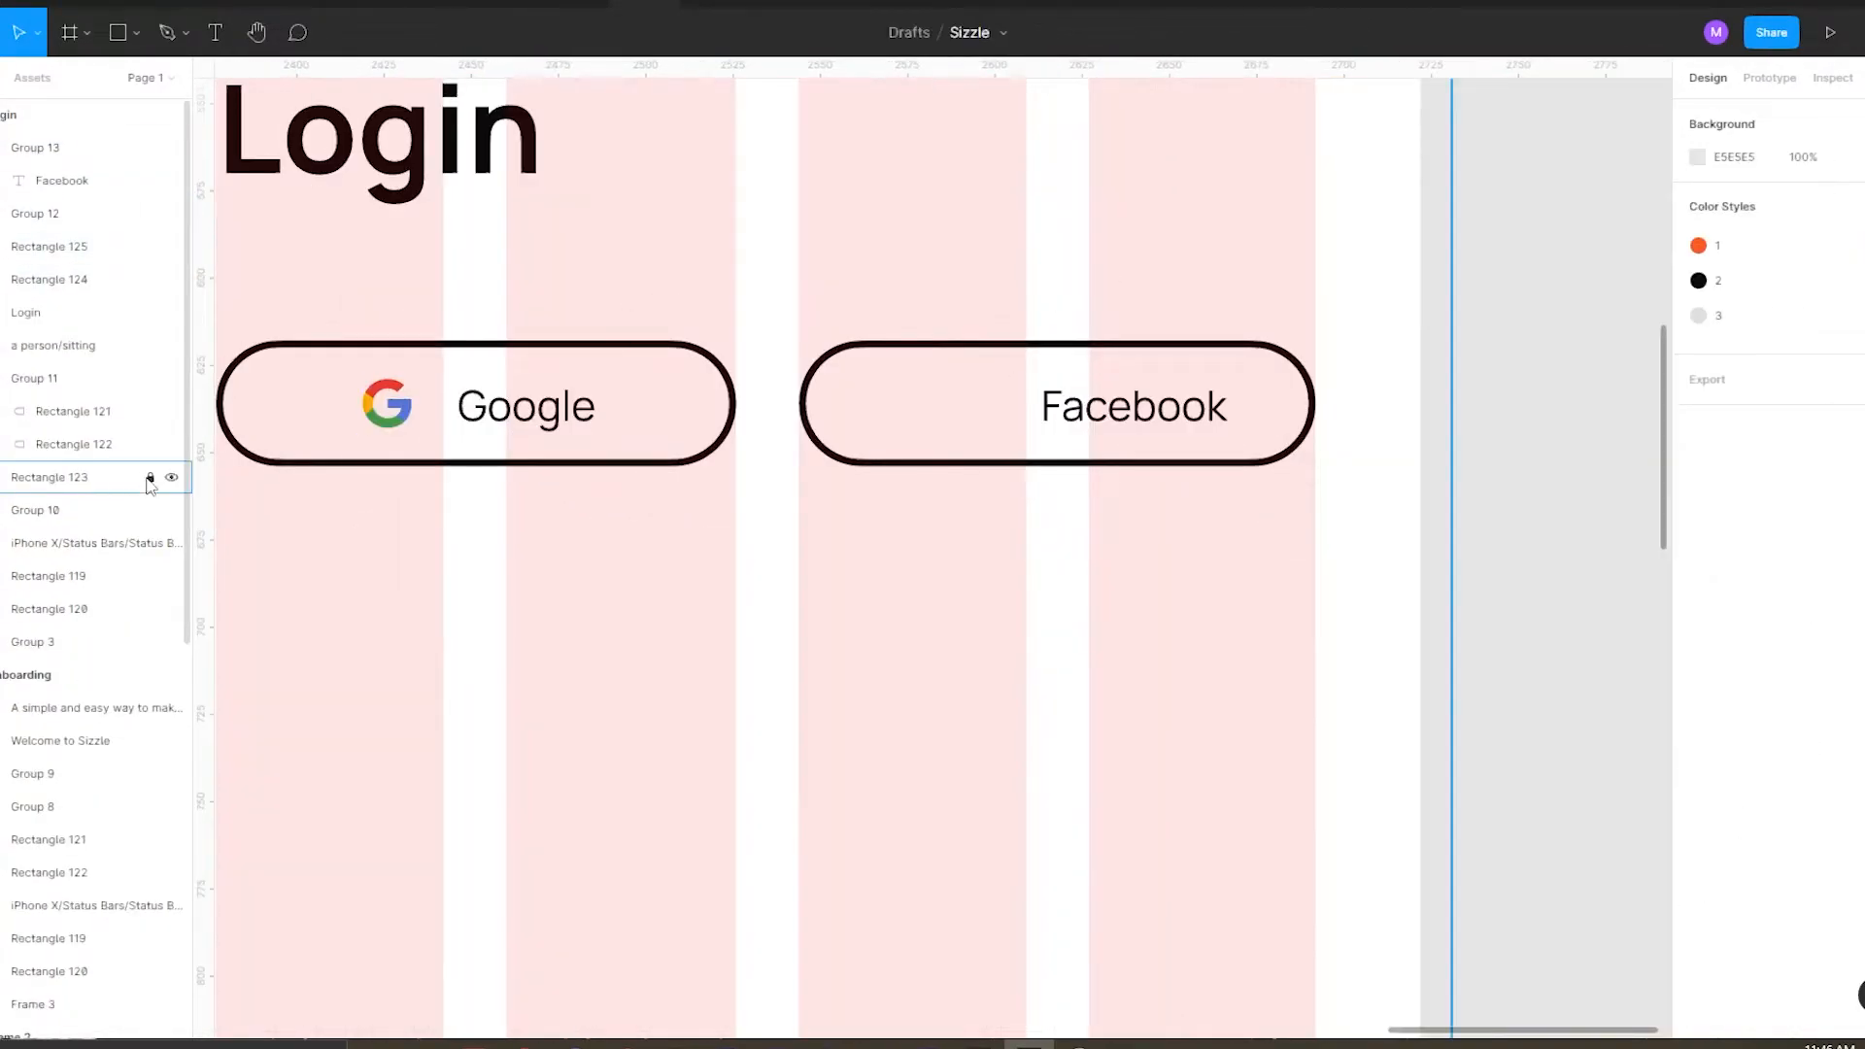
# Unlock the white background rectangle and send it and the two header background rectangles behind the other layers of the Login frame.
pyautogui.click(151, 478)
pyautogui.click(102, 476)
pyautogui.hotkey('ctrl', 'shift', '[')
pyautogui.scroll(-1, 1316, 474)
pyautogui.click(803, 249)
pyautogui.keyDown('shift'); pyautogui.click(877, 340); pyautogui.keyUp('shift')
pyautogui.hotkey('ctrl', 'shift', '[')
pyautogui.press('Escape')
pyautogui.scroll(-1, 891, 541)
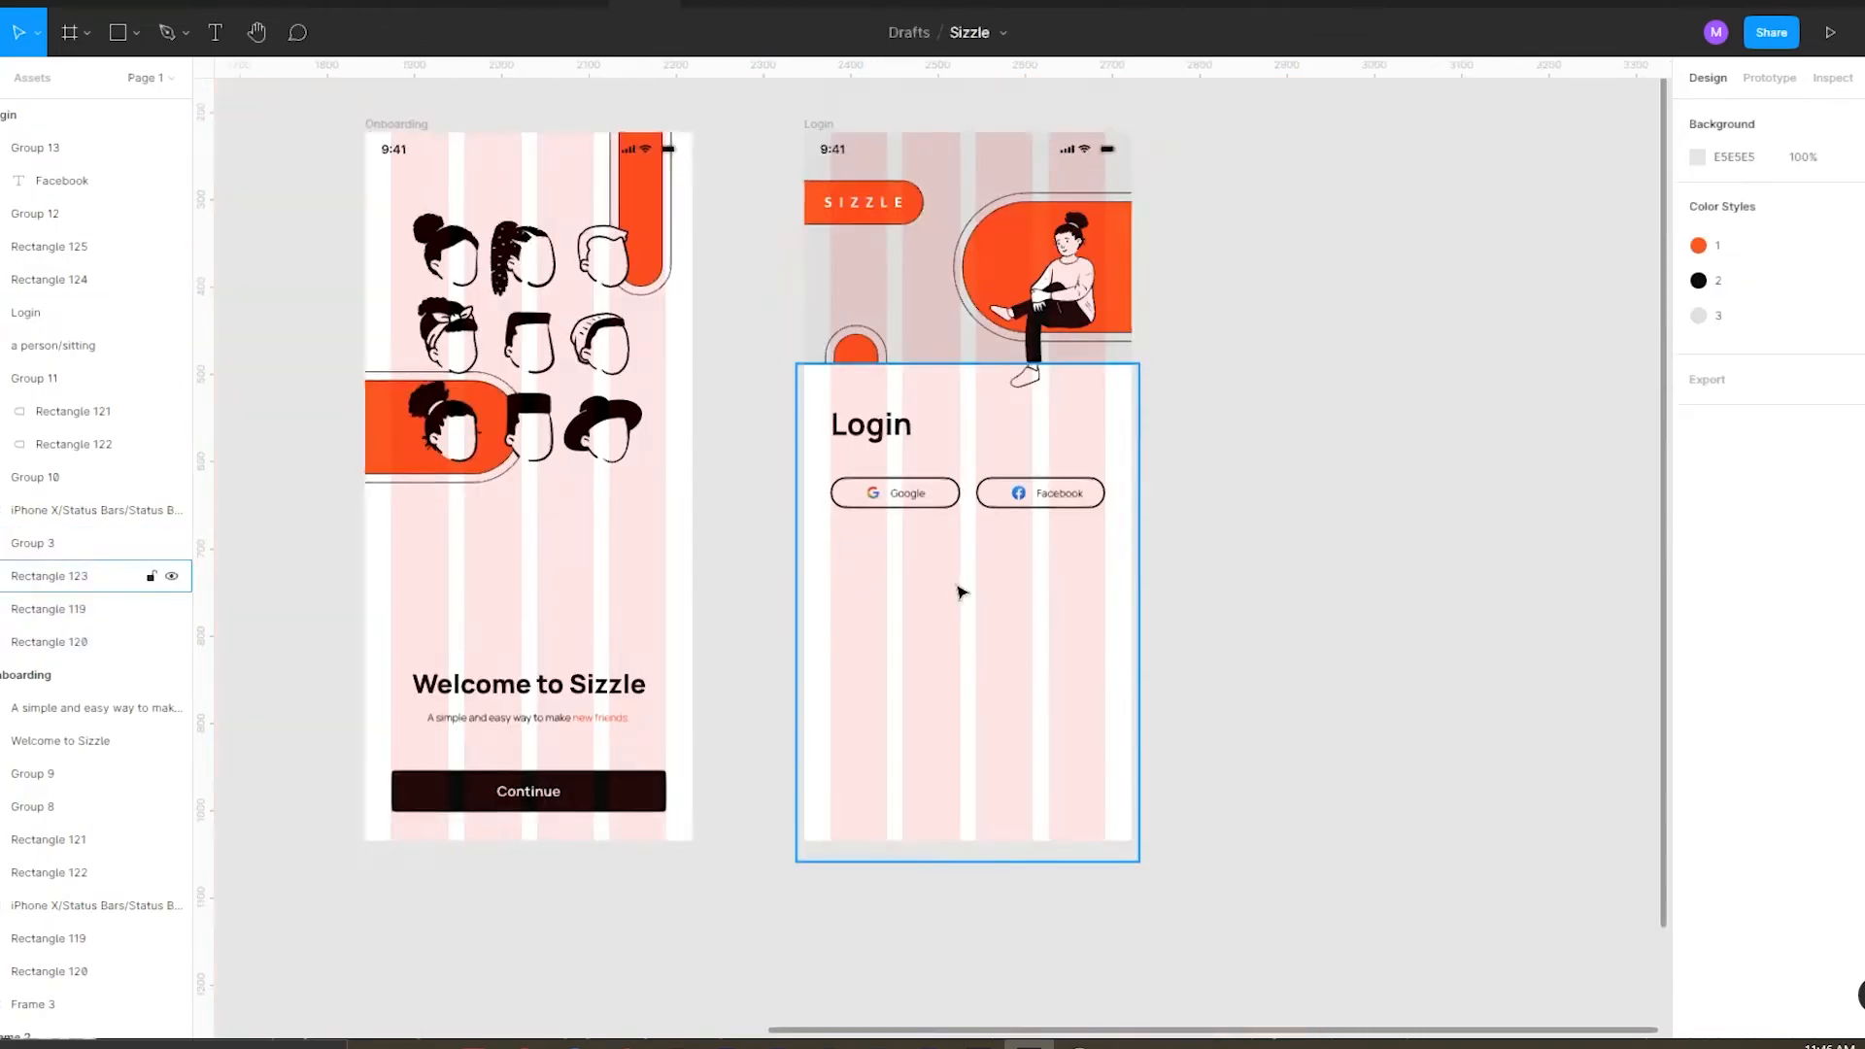
# Group the Facebook icon with its label and center the group horizontally in its pill.
pyautogui.scroll(2, 1013, 492)
pyautogui.click(1028, 497)
pyautogui.keyDown('shift'); pyautogui.click(1150, 503); pyautogui.keyUp('shift')
pyautogui.hotkey('ctrl', 'g')
pyautogui.keyDown('shift'); pyautogui.click(1156, 556); pyautogui.keyUp('shift')
pyautogui.click(1732, 115)
pyautogui.press('Escape')
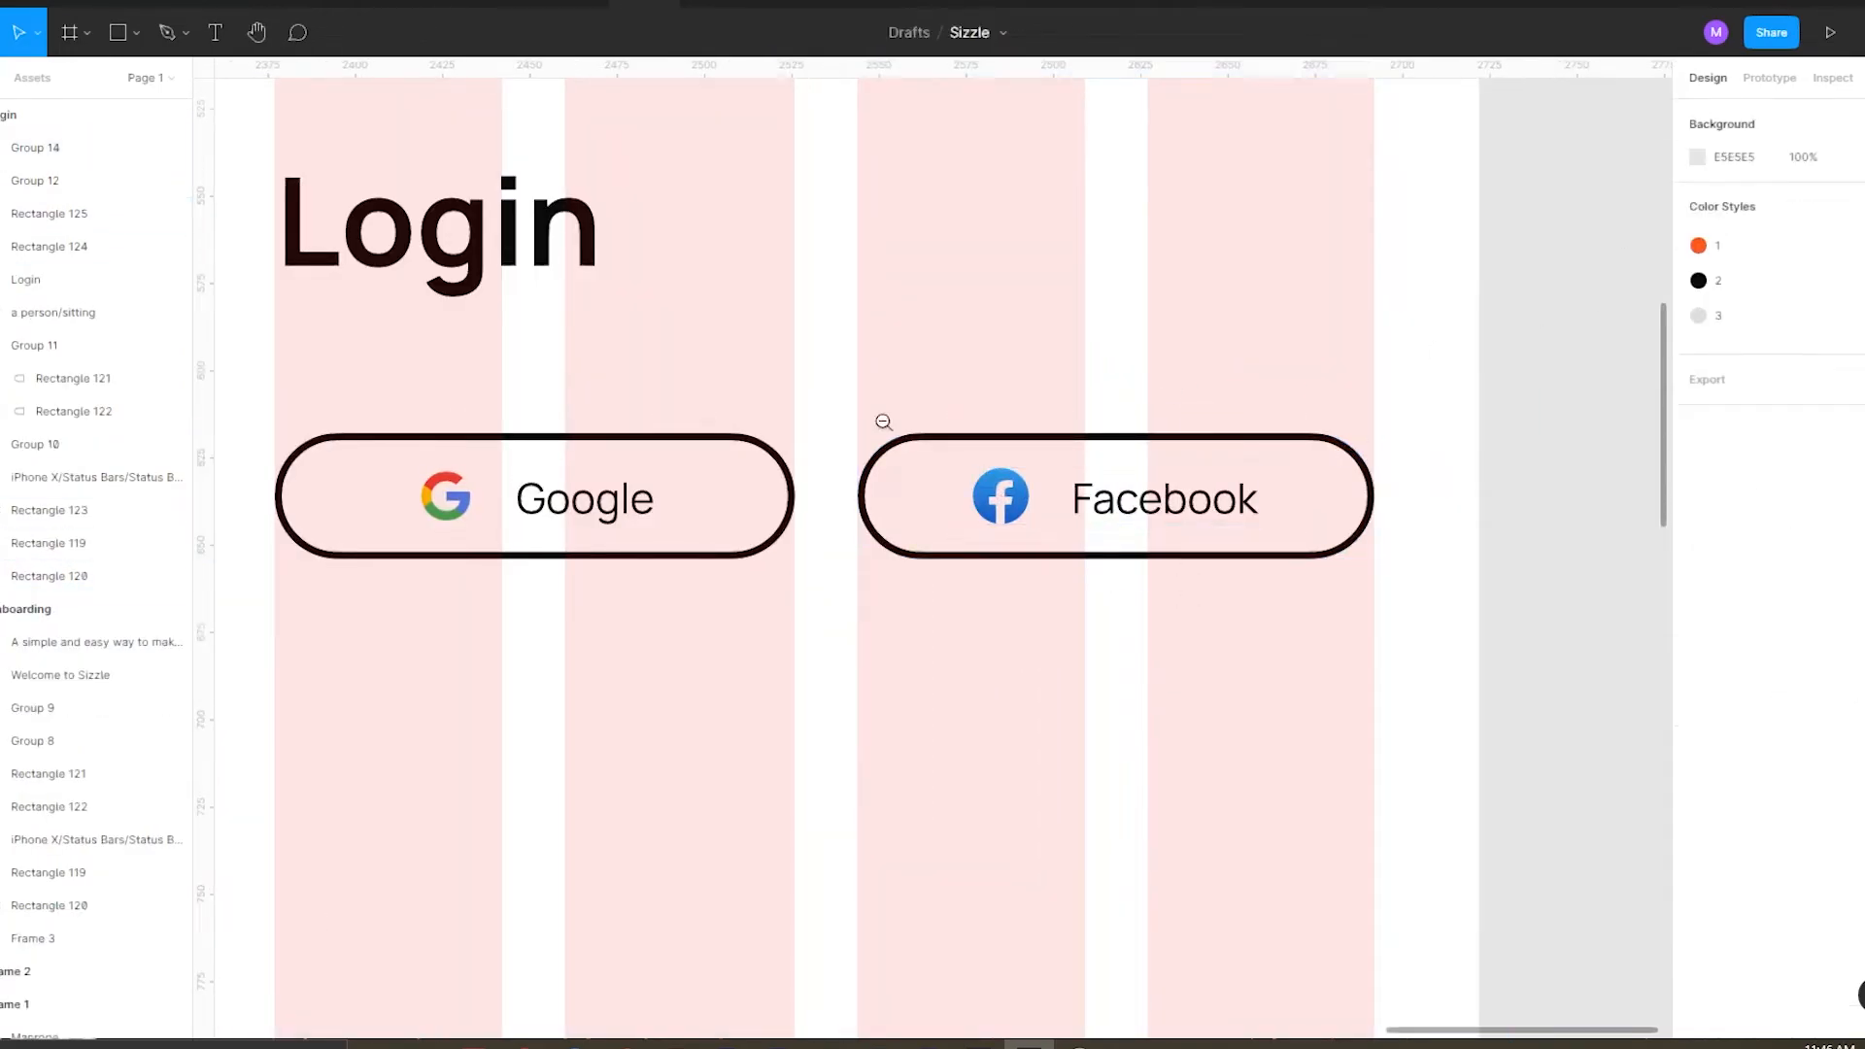
# Duplicate the Google pill's outline directly below the original at X 30, Y 470.
pyautogui.keyDown('alt'); pyautogui.click(882, 419); pyautogui.keyUp('alt')
pyautogui.click(733, 460)
pyautogui.click(1010, 514)
pyautogui.keyDown('alt'); pyautogui.click(1022, 458); pyautogui.keyUp('alt')
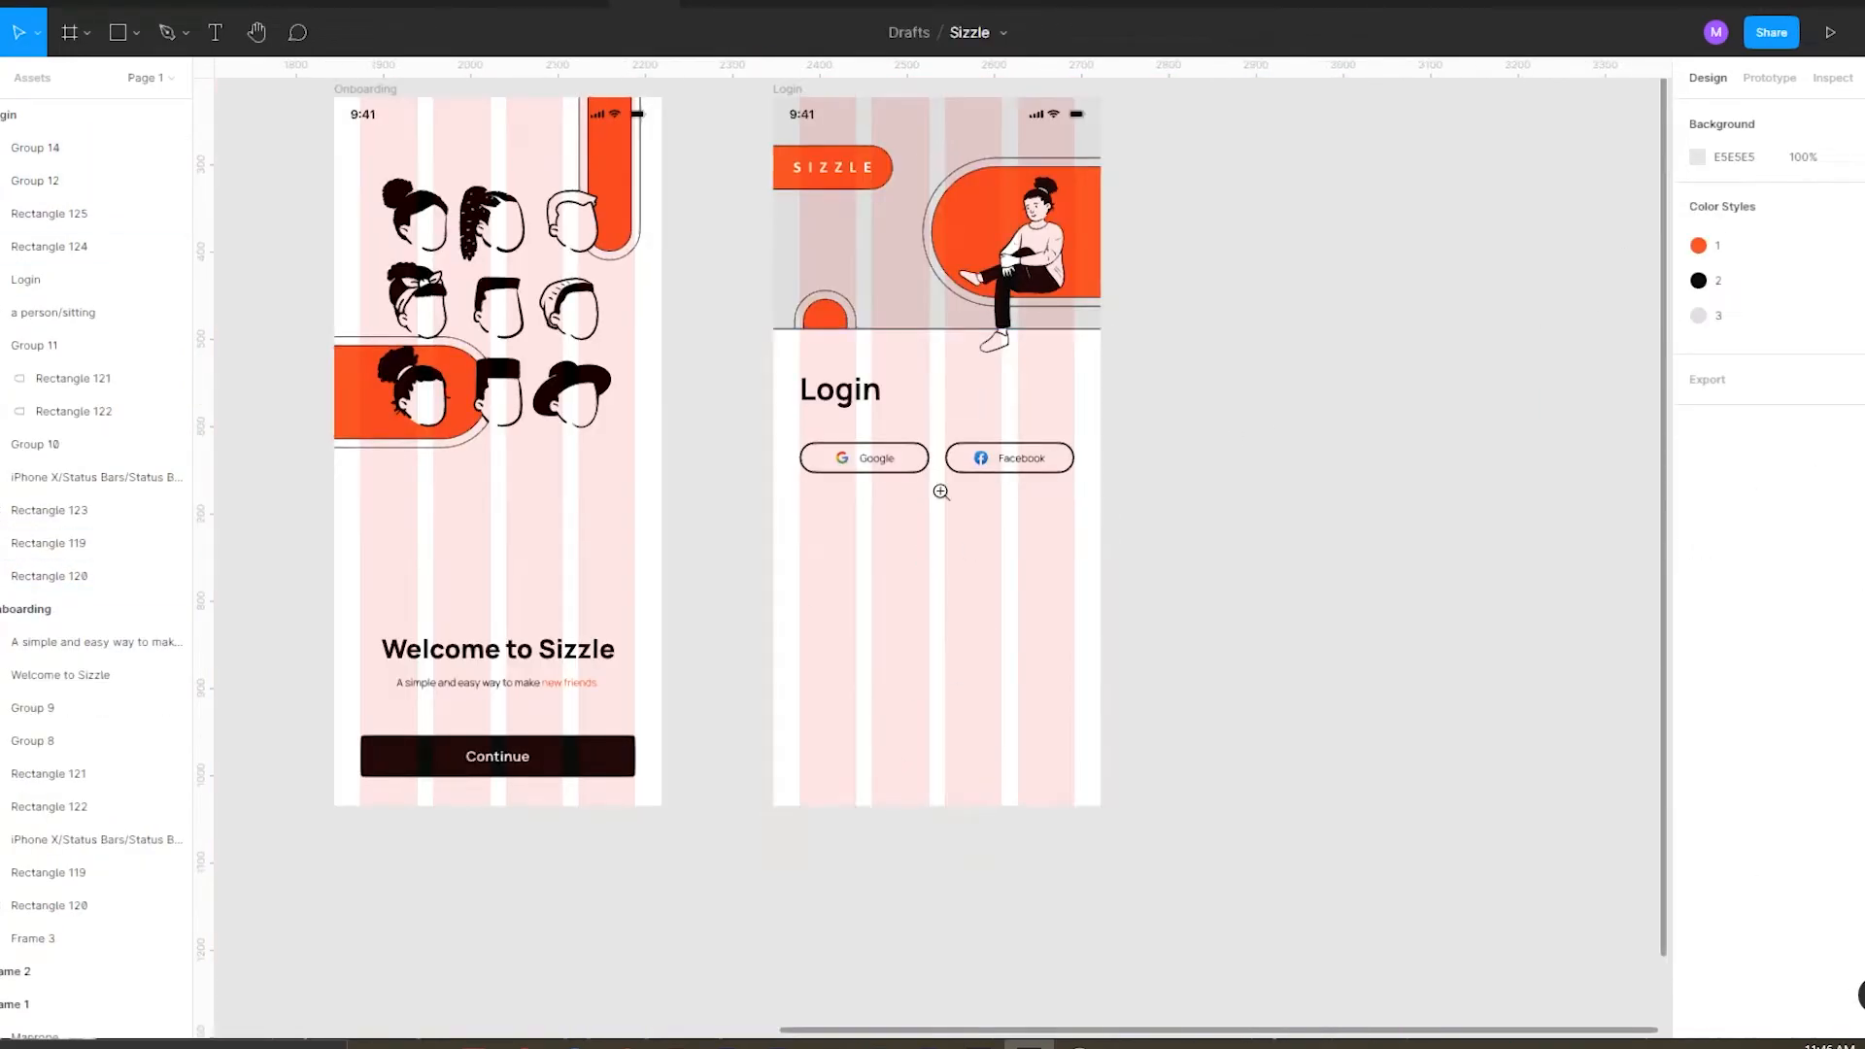
pyautogui.click(941, 491)
pyautogui.click(874, 442)
pyautogui.moveTo(874, 443); pyautogui.dragTo(720, 573)
pyautogui.keyDown('alt'); pyautogui.click(792, 391); pyautogui.keyUp('alt')
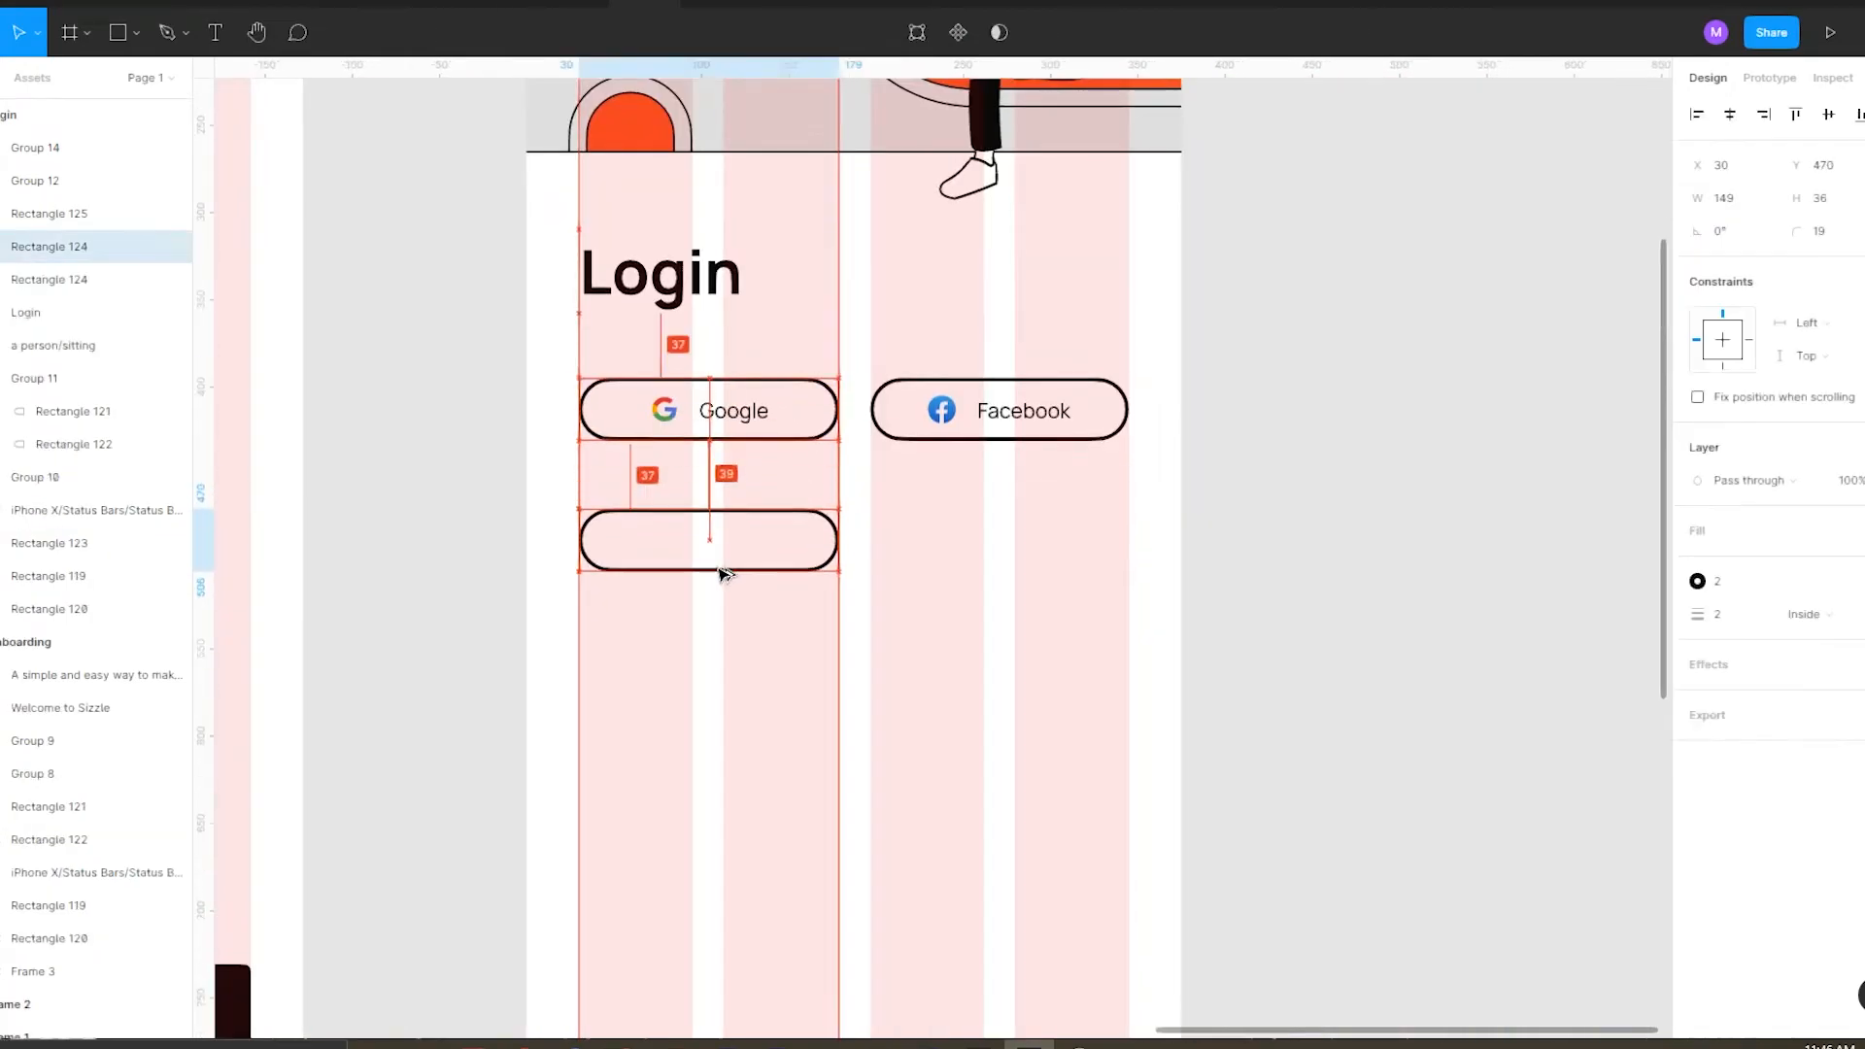
# Square off the duplicated outline with corner radius 0 and resize it to 315 by 44 across the four columns.
pyautogui.click(1816, 233)
pyautogui.write('0')
pyautogui.press('Return')
pyautogui.press('Escape')
pyautogui.click(757, 511)
pyautogui.click(1845, 201)
pyautogui.write('44')
pyautogui.click(1198, 490)
# Set the corner radius of the wide input box to 4.
pyautogui.click(838, 553)
pyautogui.click(1816, 231)
pyautogui.write('4')
pyautogui.click(1430, 383)
pyautogui.scroll(1, 635, 531)
# Try aligning the input box's stroke to the outside of its edge.
pyautogui.click(563, 487)
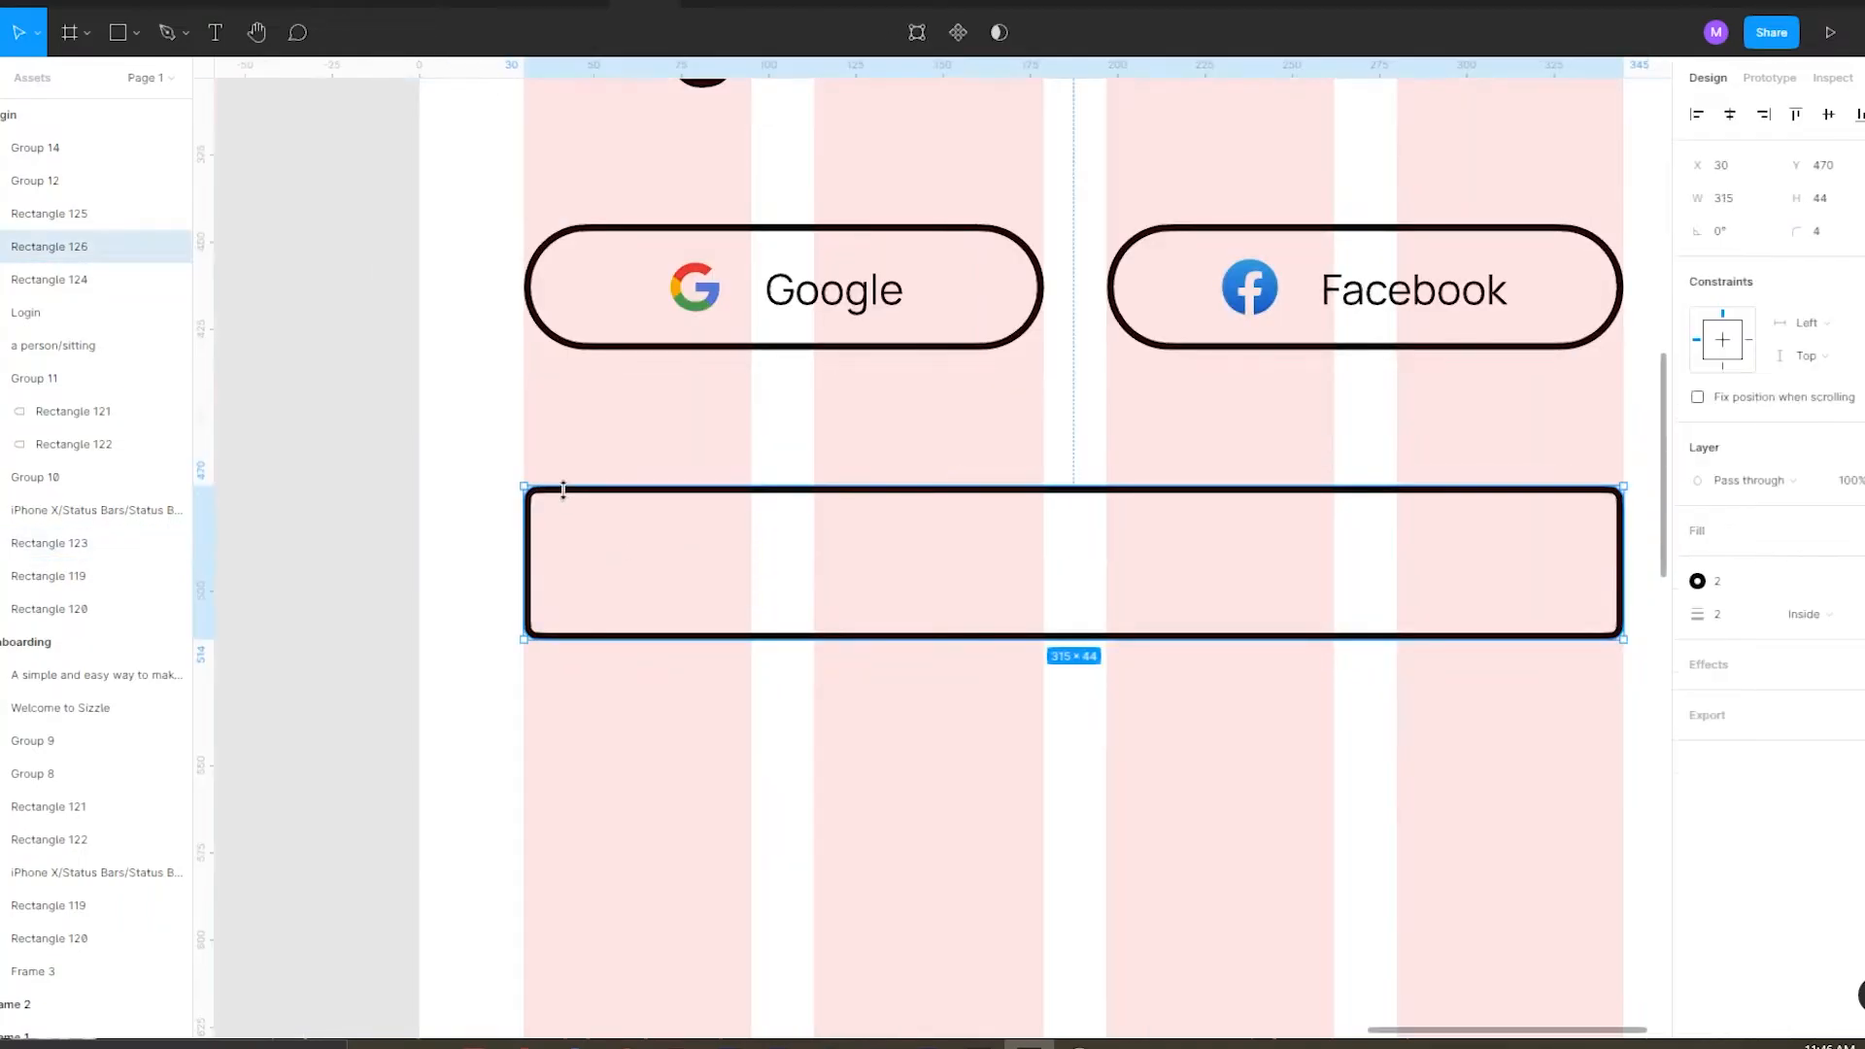
pyautogui.scroll(-2, 879, 489)
pyautogui.scroll(1, 936, 518)
pyautogui.click(1808, 615)
pyautogui.click(1813, 643)
pyautogui.scroll(-1, 1071, 379)
pyautogui.scroll(1, 1007, 420)
pyautogui.click(593, 398)
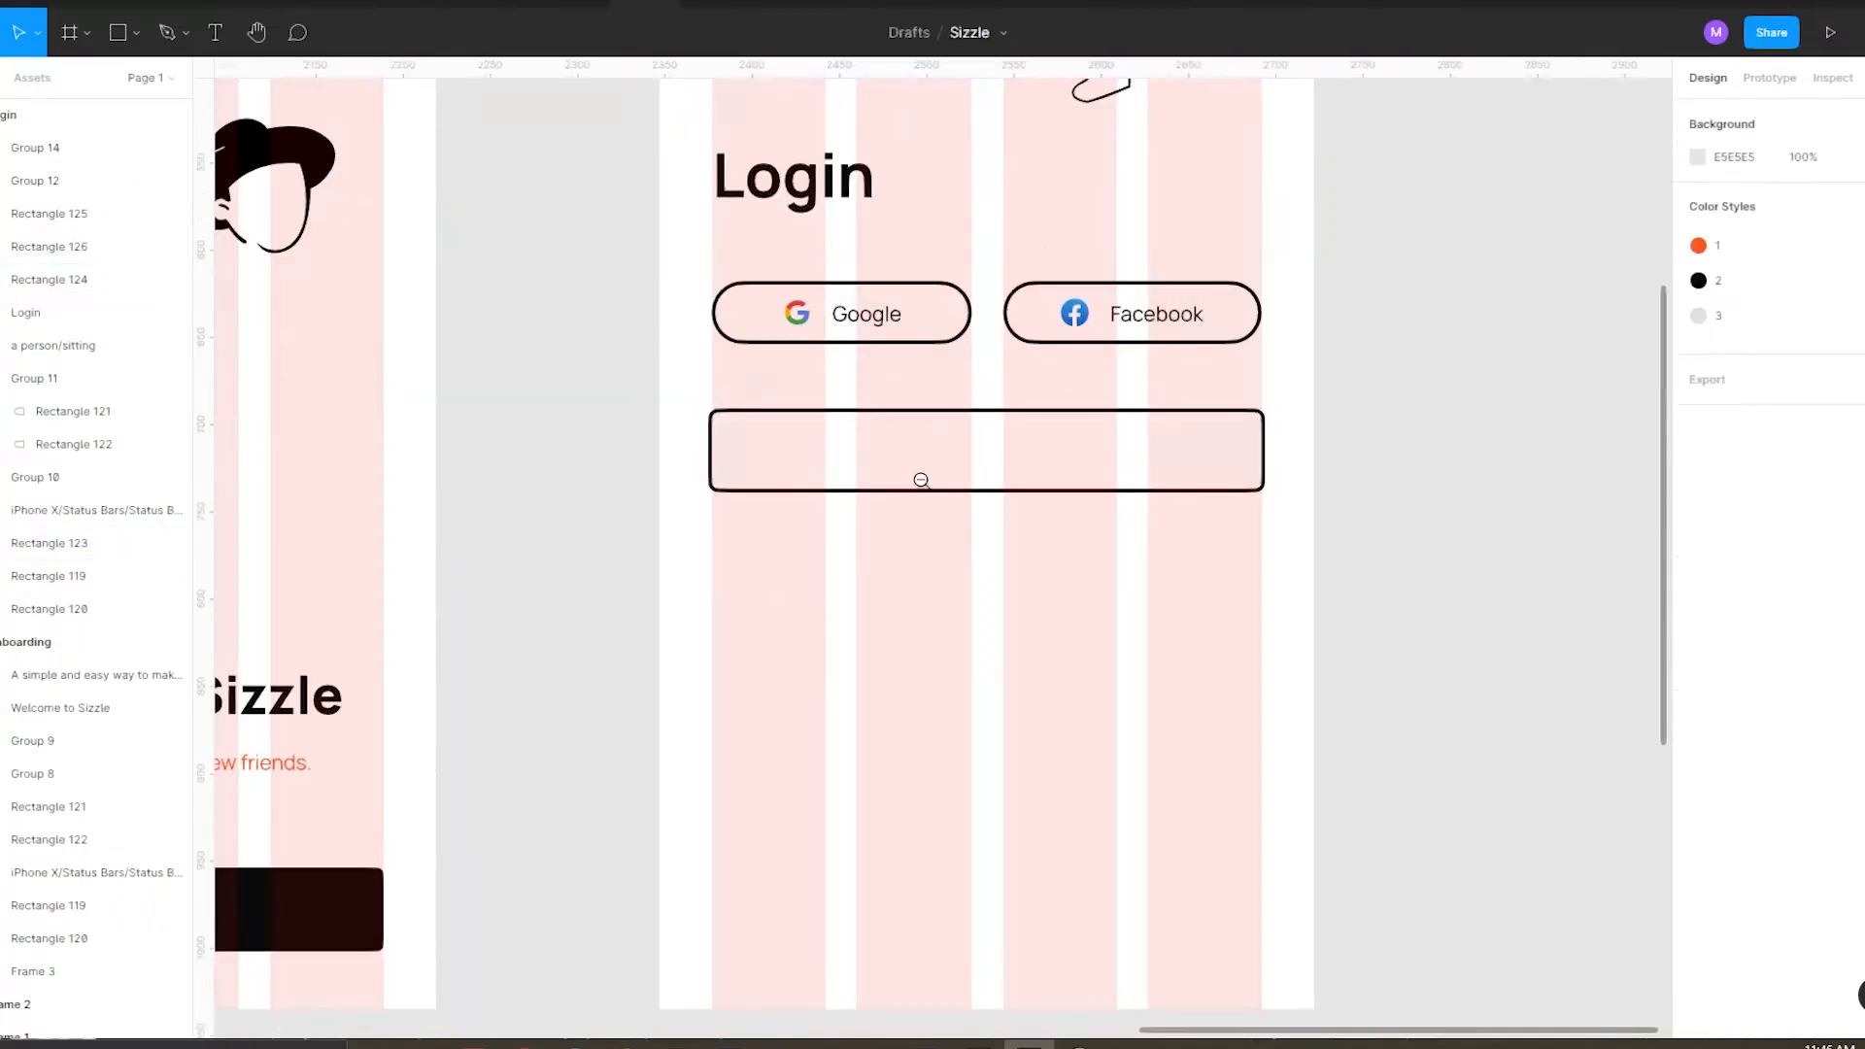
pyautogui.scroll(-1, 920, 480)
# Set the stroke alignment to Center on the input box and on both sign-in pill outlines.
pyautogui.click(1006, 485)
pyautogui.click(1831, 614)
pyautogui.click(1832, 564)
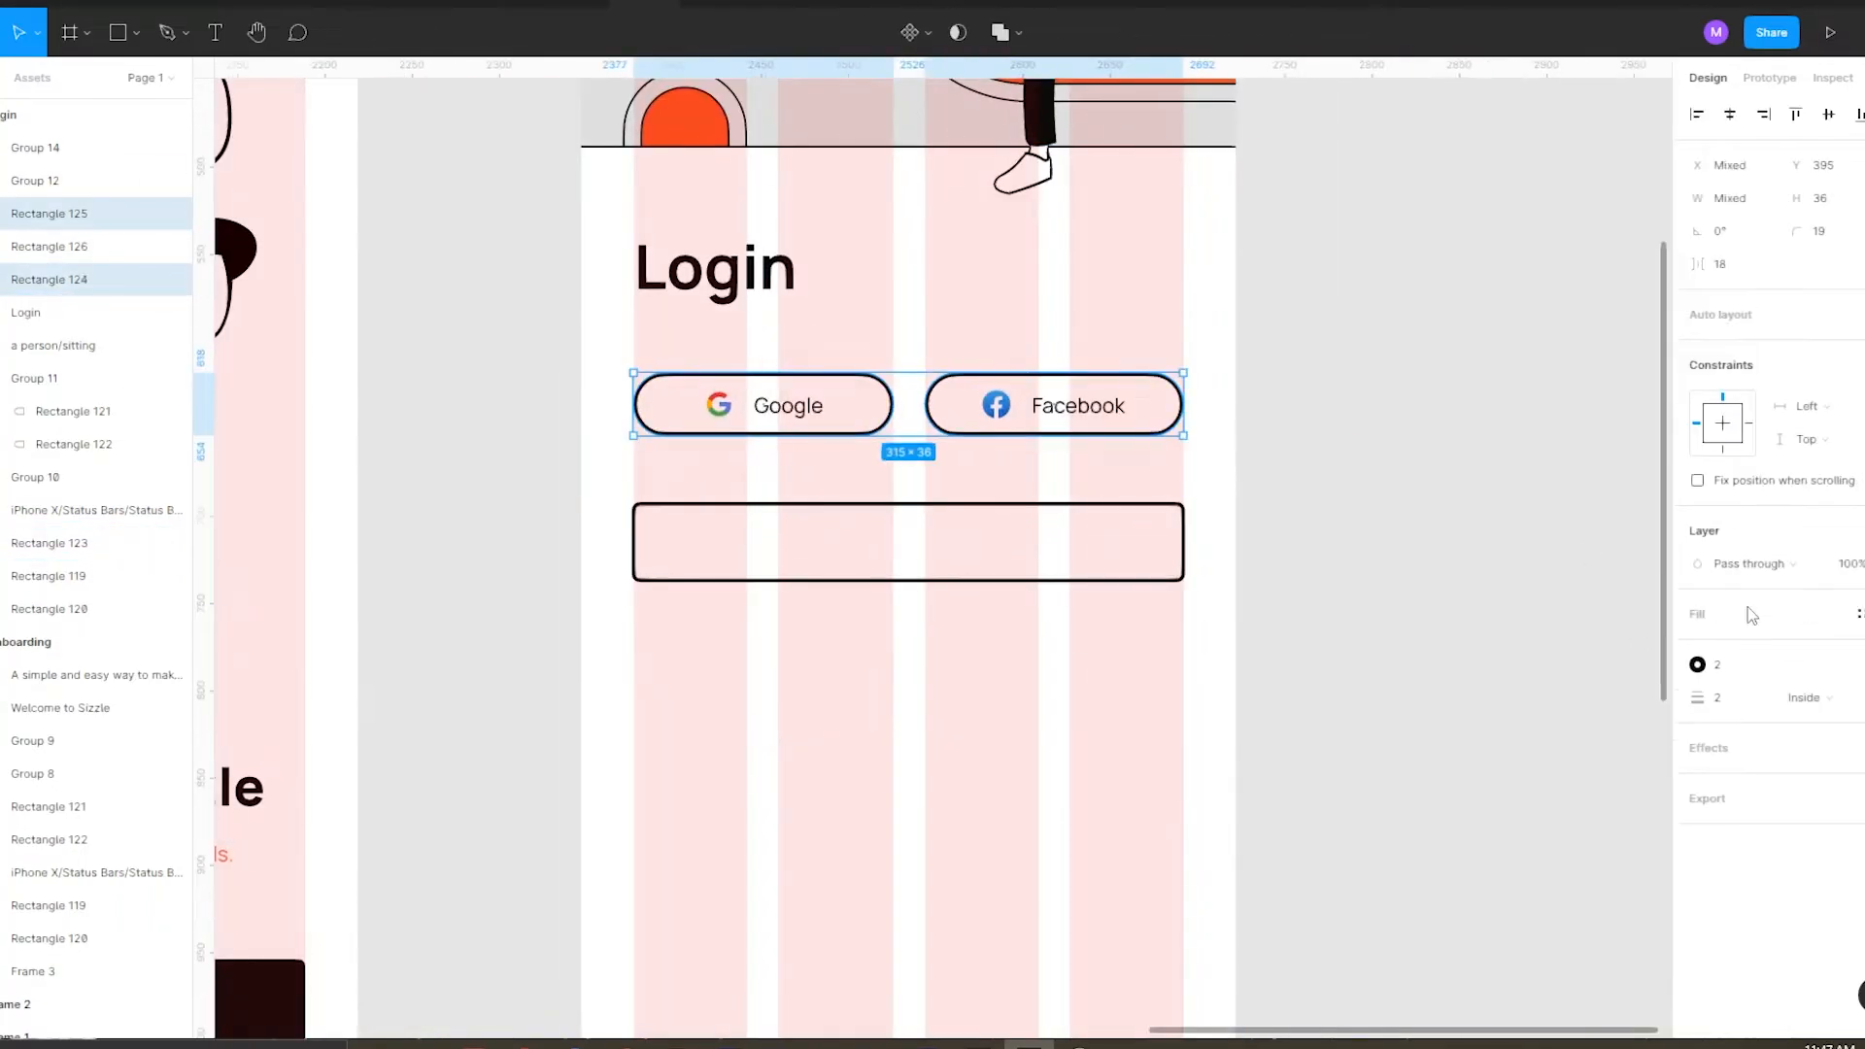
pyautogui.click(1824, 677)
pyautogui.click(1408, 525)
# Move the input box straight down to widen the gap beneath the sign-in pills.
pyautogui.scroll(-1, 894, 353)
pyautogui.scroll(1, 881, 416)
pyautogui.click(874, 441)
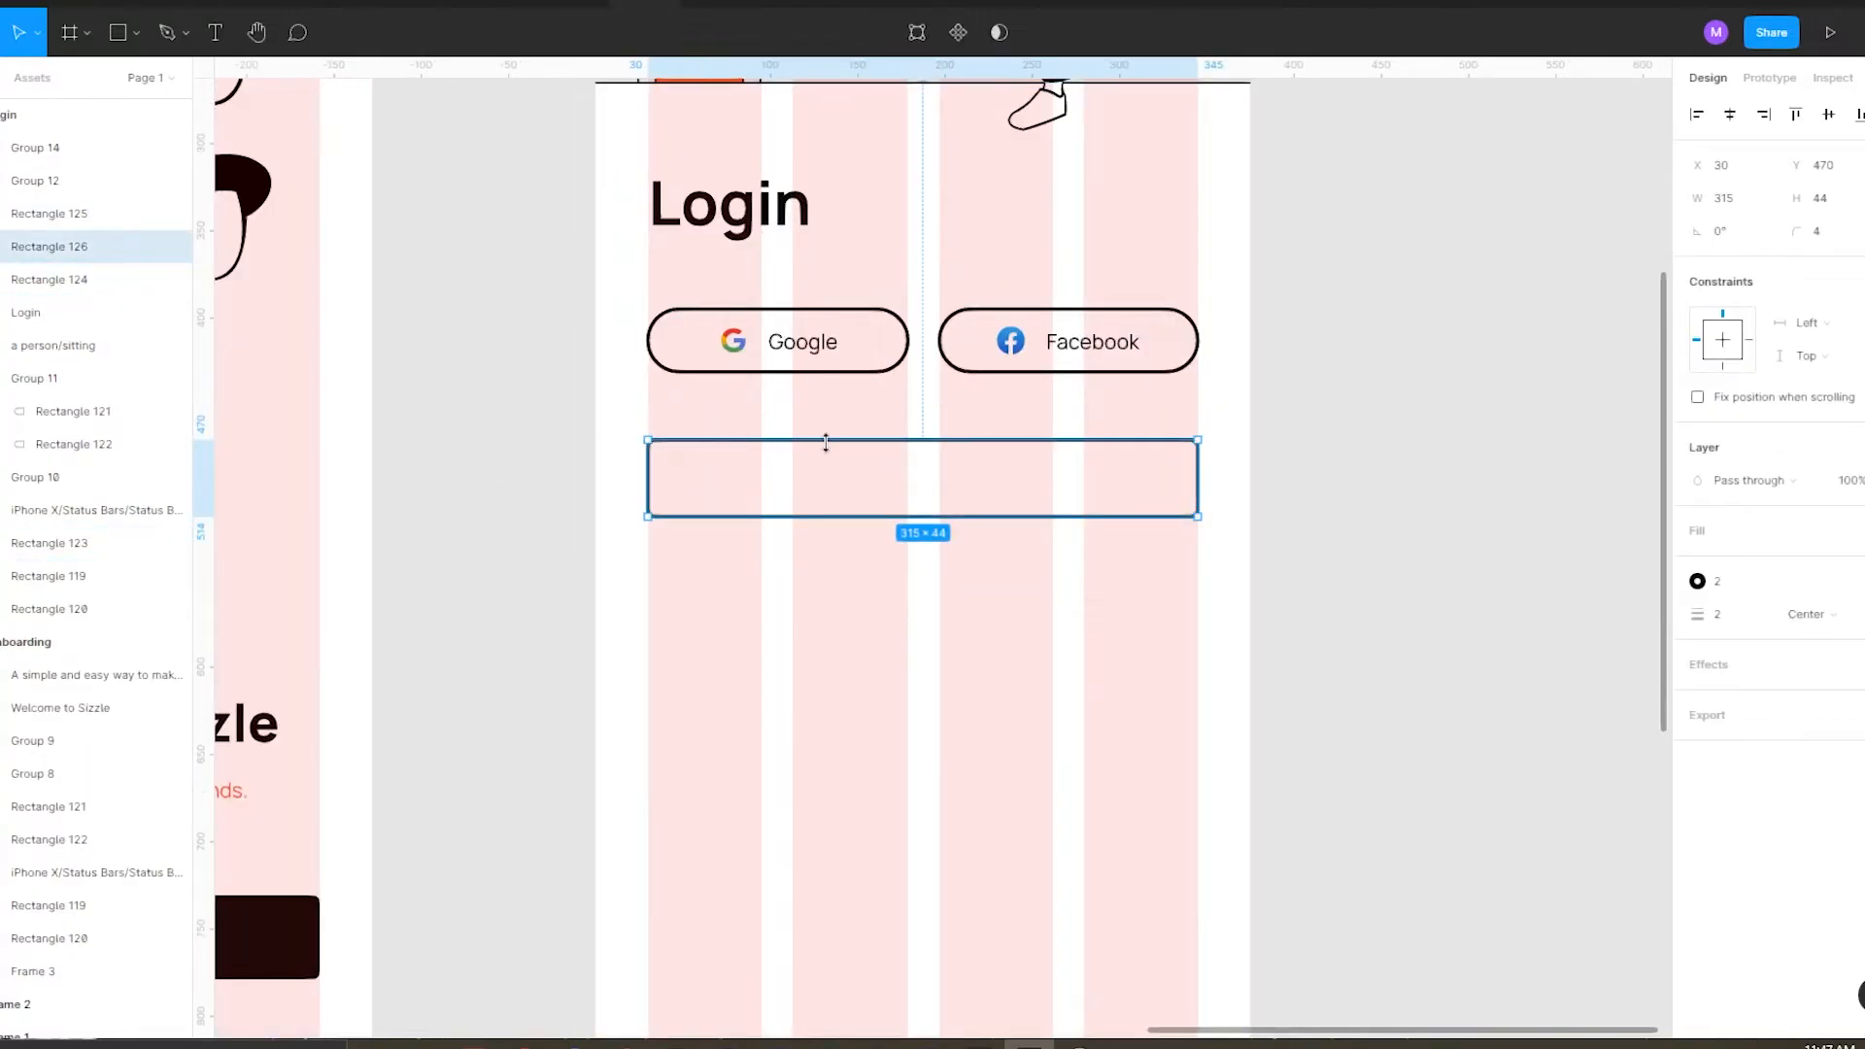
pyautogui.click(544, 408)
pyautogui.scroll(-1, 964, 377)
pyautogui.scroll(-1, 950, 598)
pyautogui.scroll(2, 955, 515)
pyautogui.moveTo(856, 470); pyautogui.dragTo(849, 520)
pyautogui.click(544, 476)
pyautogui.scroll(1, 847, 453)
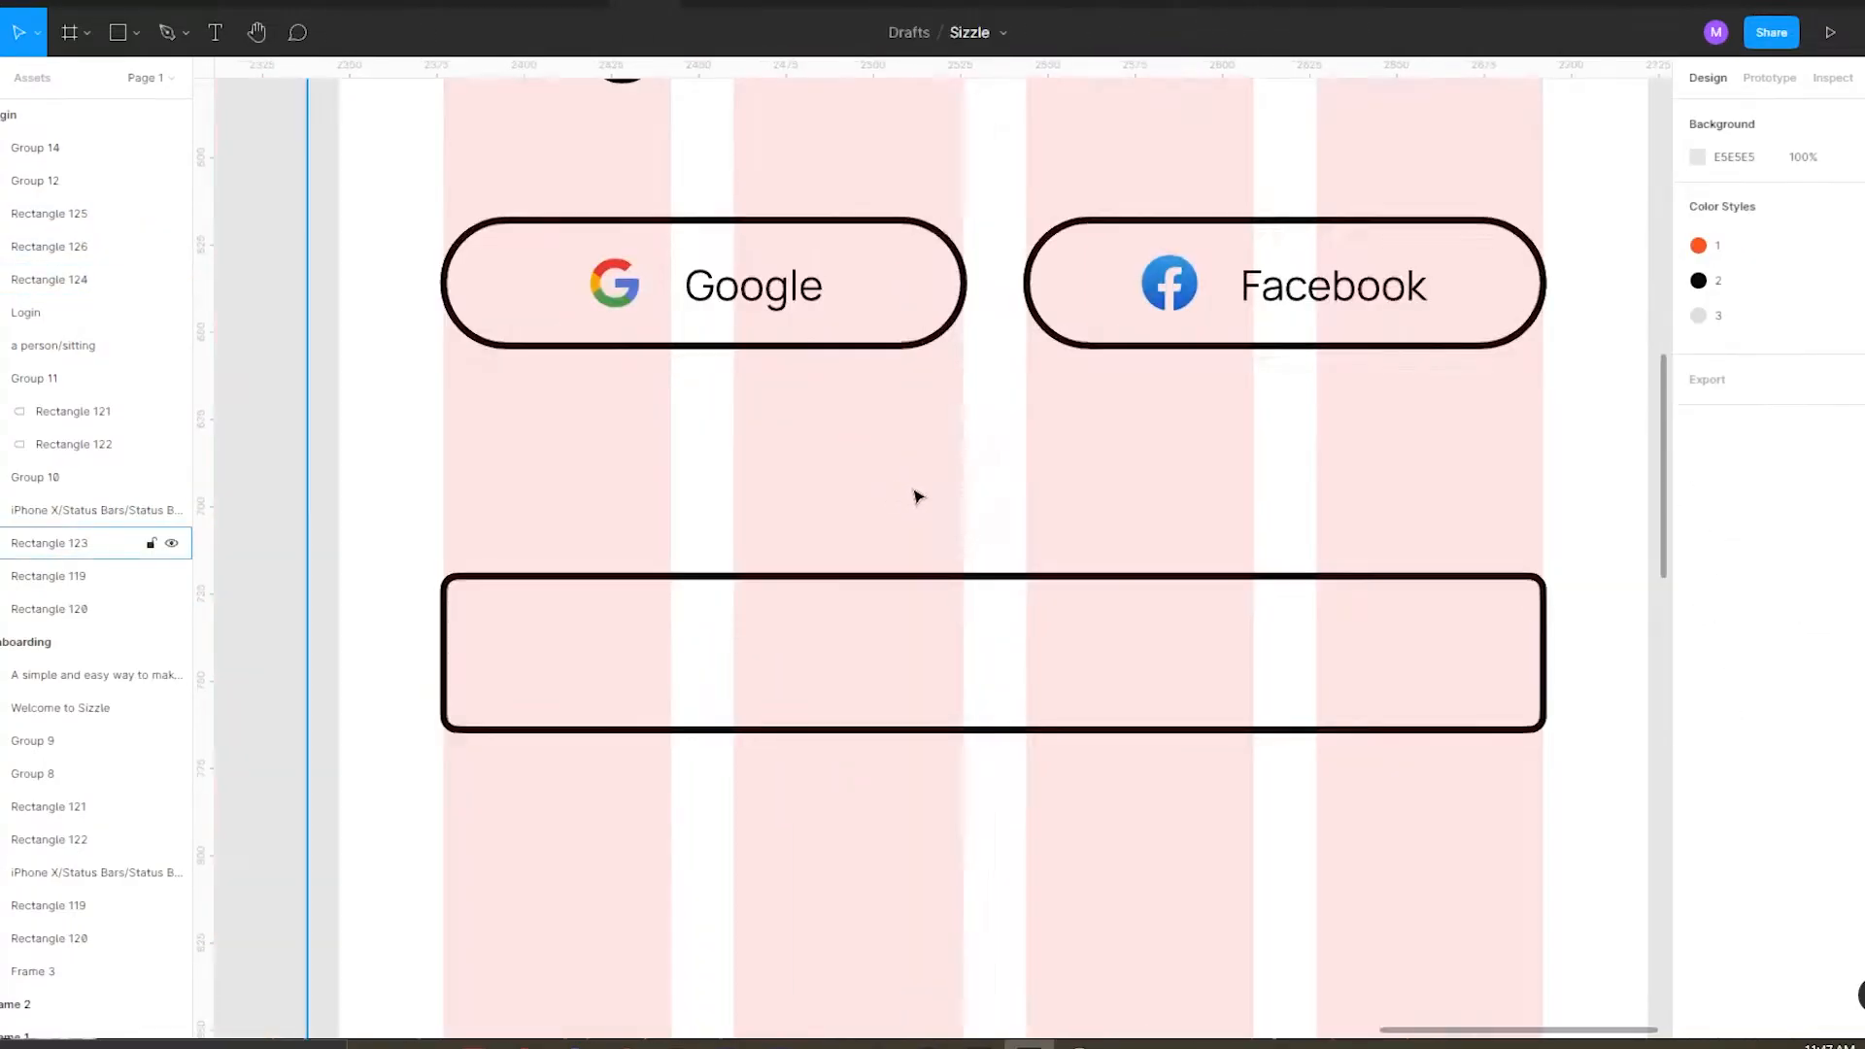
# Draw a horizontal line about 148.5 long with the Pen tool below the Google pill, starting at X 30, Y 464.
pyautogui.press('p')
pyautogui.click(443, 460)
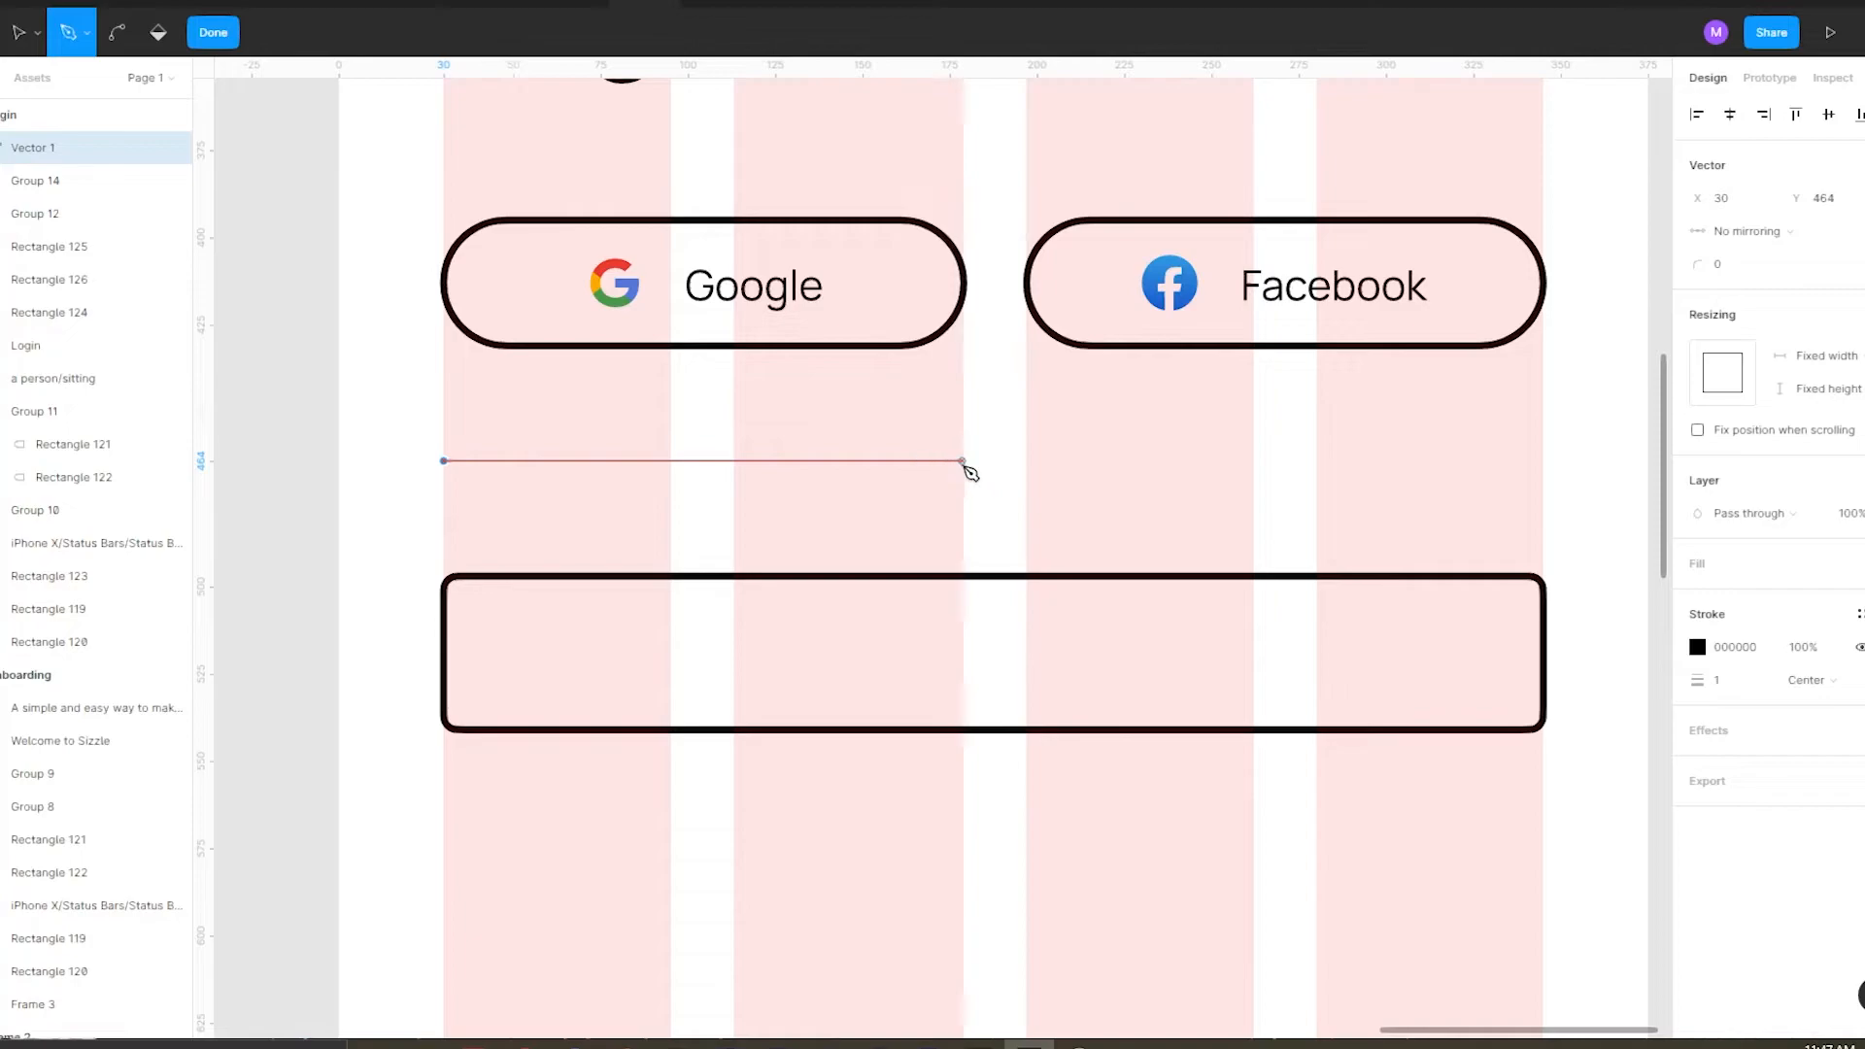
pyautogui.press('Escape')
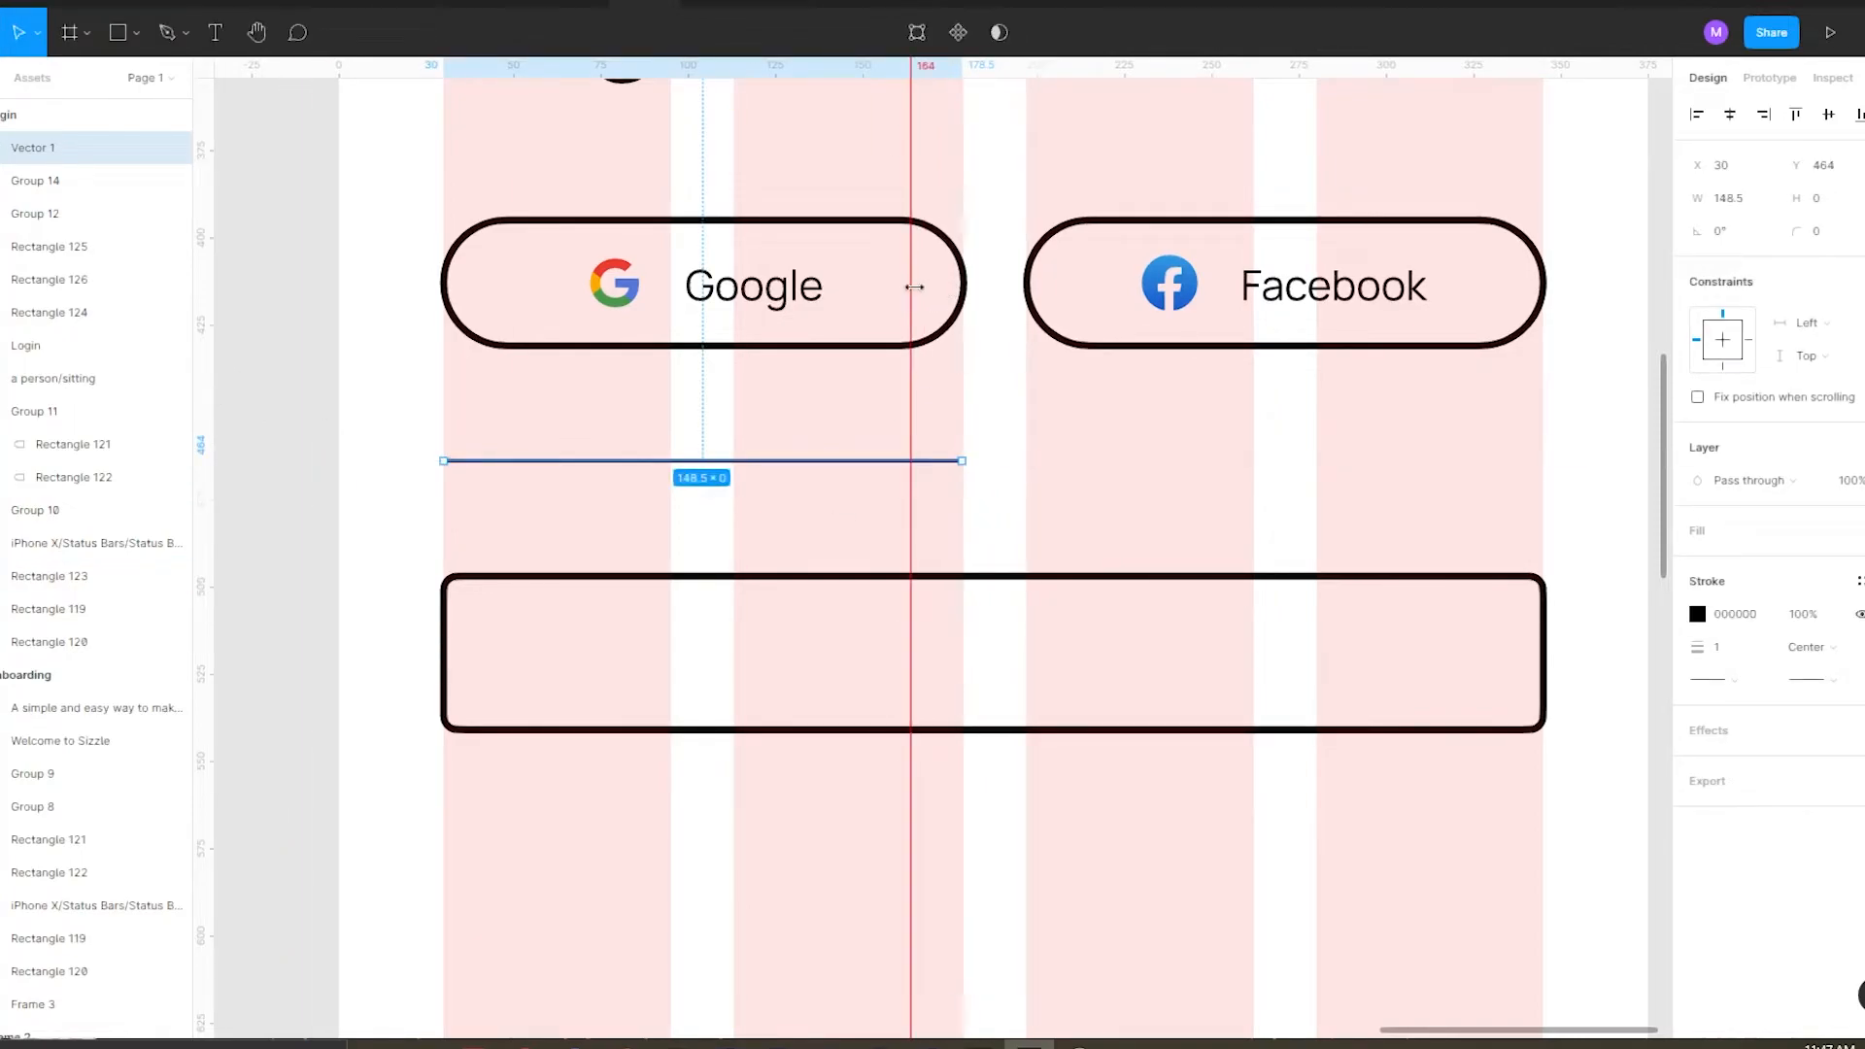
# Remove the vertical guide at 164 and shorten the divider line to a width of 137.
pyautogui.click(914, 286)
pyautogui.moveTo(917, 295); pyautogui.dragTo(206, 413)
pyautogui.click(874, 474)
pyautogui.click(880, 462)
pyautogui.moveTo(961, 462); pyautogui.dragTo(926, 469)
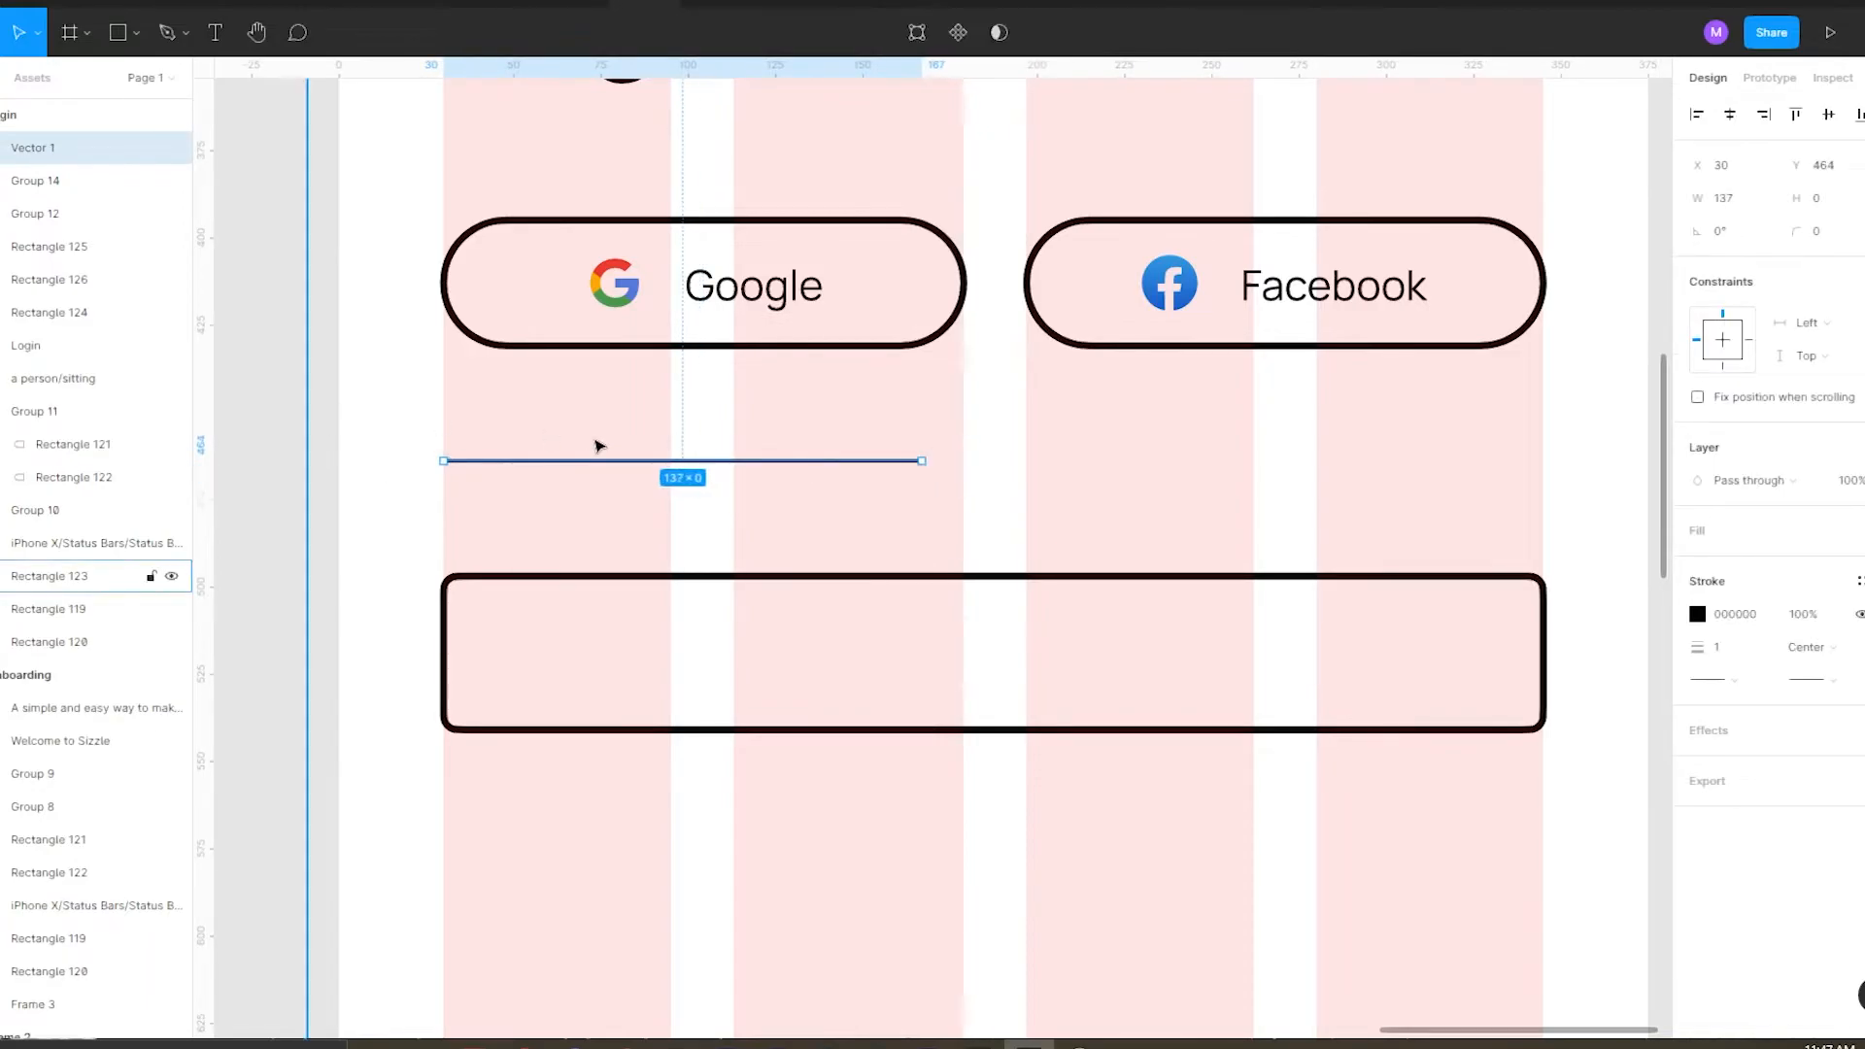
# Duplicate the divider line level with the original to end at the fourth column's outer edge, and apply color style 3 to both lines.
pyautogui.moveTo(585, 460); pyautogui.dragTo(1201, 460)
pyautogui.keyDown('shift'); pyautogui.click(858, 461); pyautogui.keyUp('shift')
pyautogui.click(1859, 665)
pyautogui.click(1763, 714)
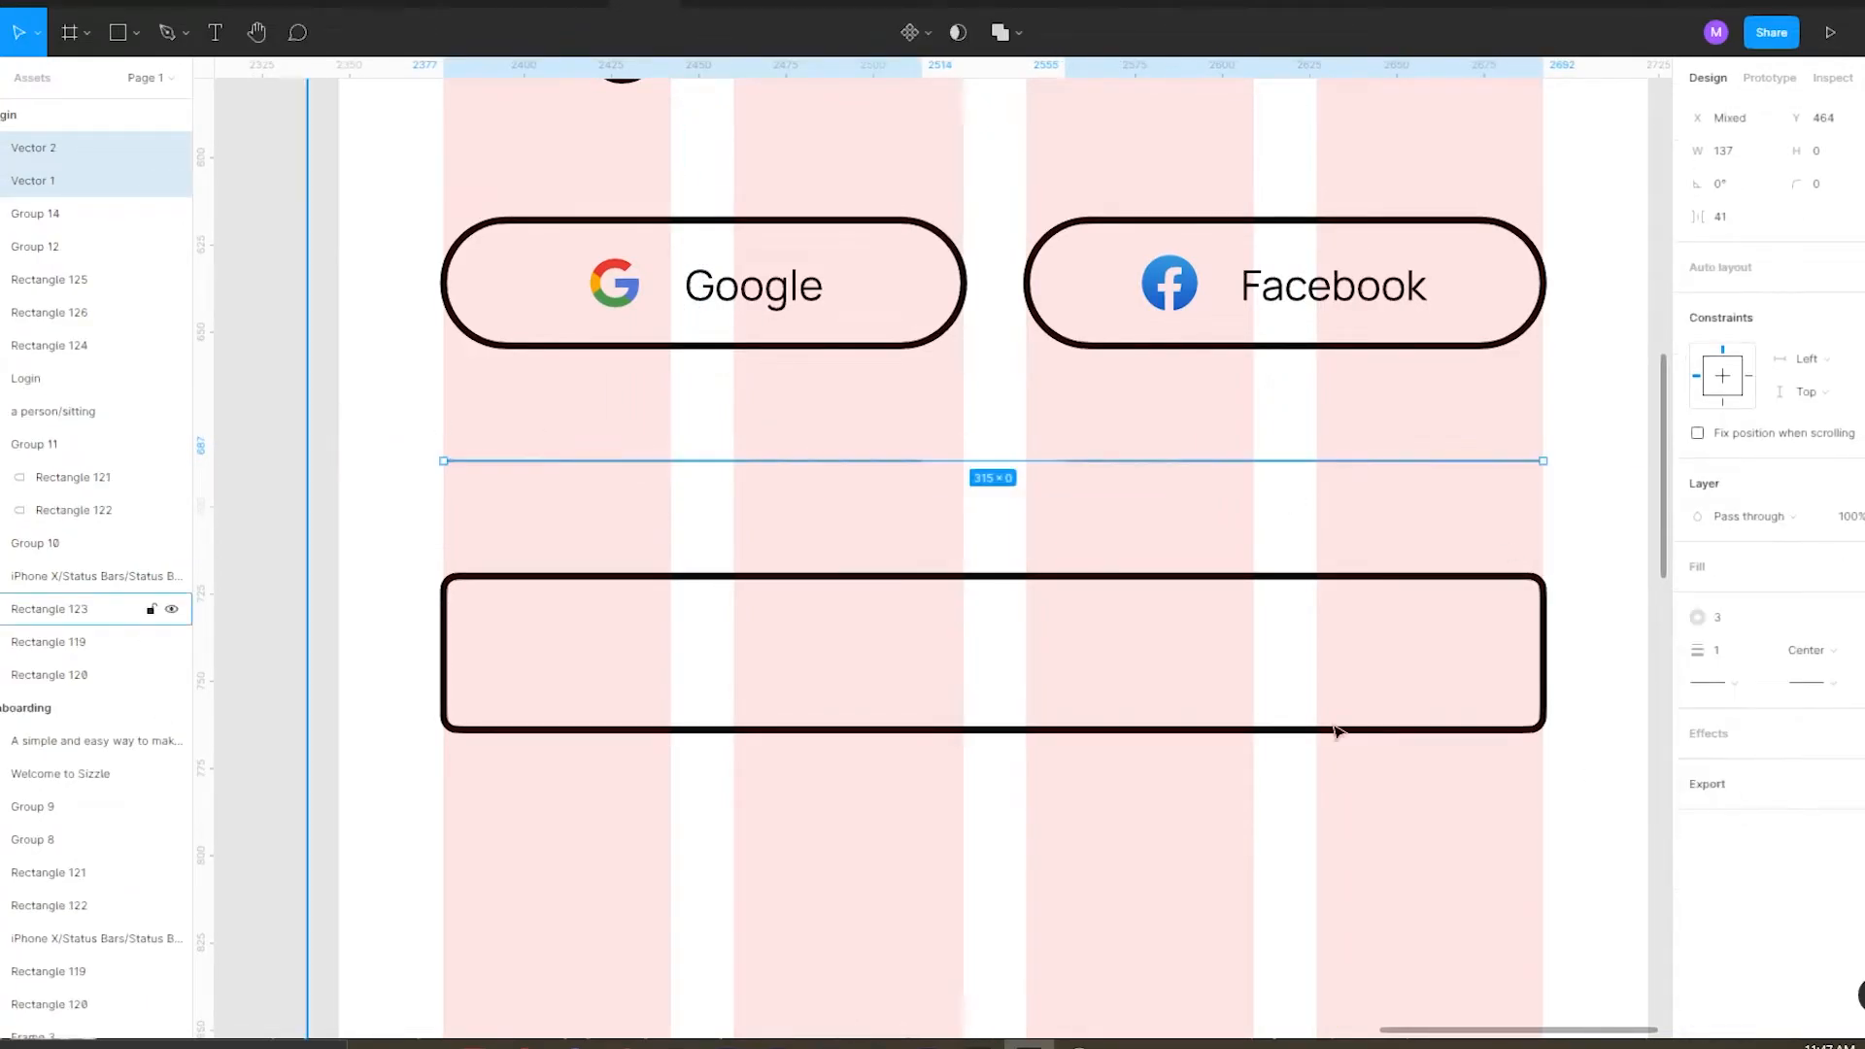
pyautogui.click(658, 526)
pyautogui.click(272, 520)
# Duplicate the Google label into the space above the input box as the text "or" and apply color style 3.
pyautogui.scroll(-3, 680, 529)
pyautogui.scroll(3, 806, 516)
pyautogui.keyDown('ctrl'); pyautogui.click(622, 319); pyautogui.keyUp('ctrl')
pyautogui.moveTo(621, 319); pyautogui.dragTo(908, 551)
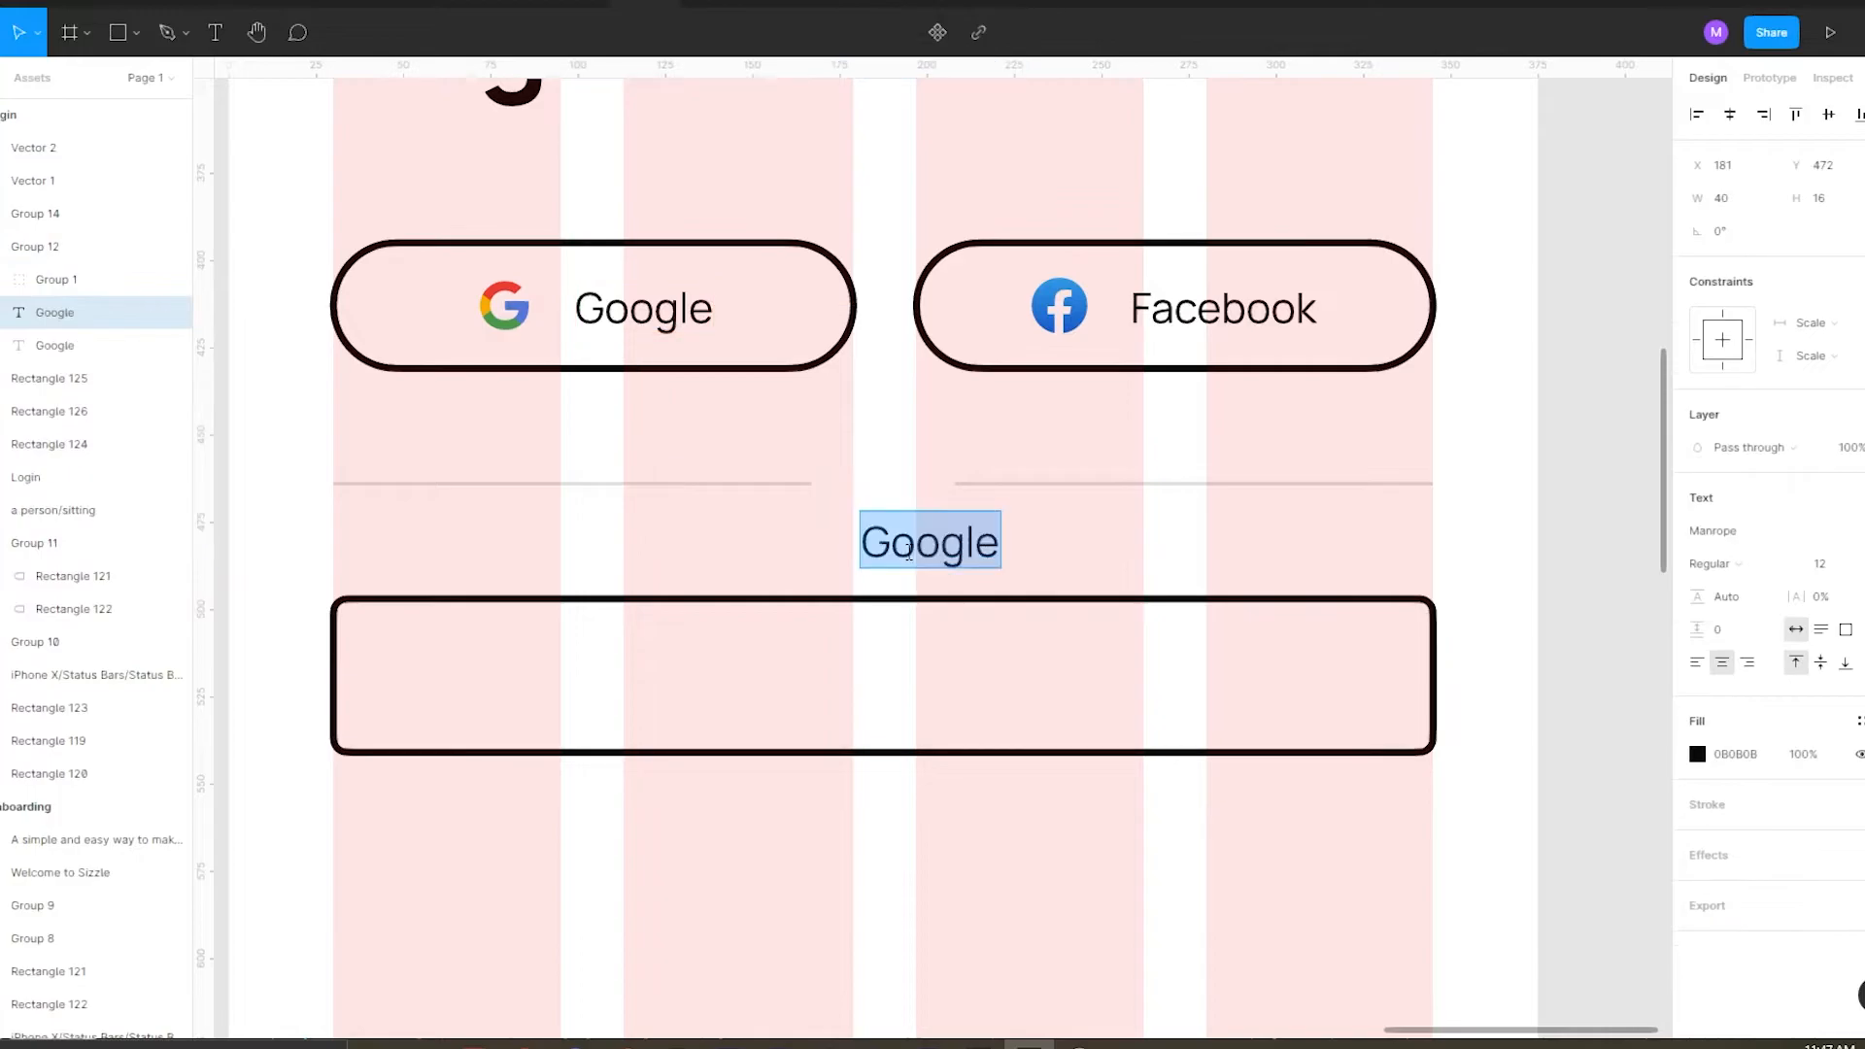
pyautogui.click(1859, 721)
pyautogui.click(1763, 715)
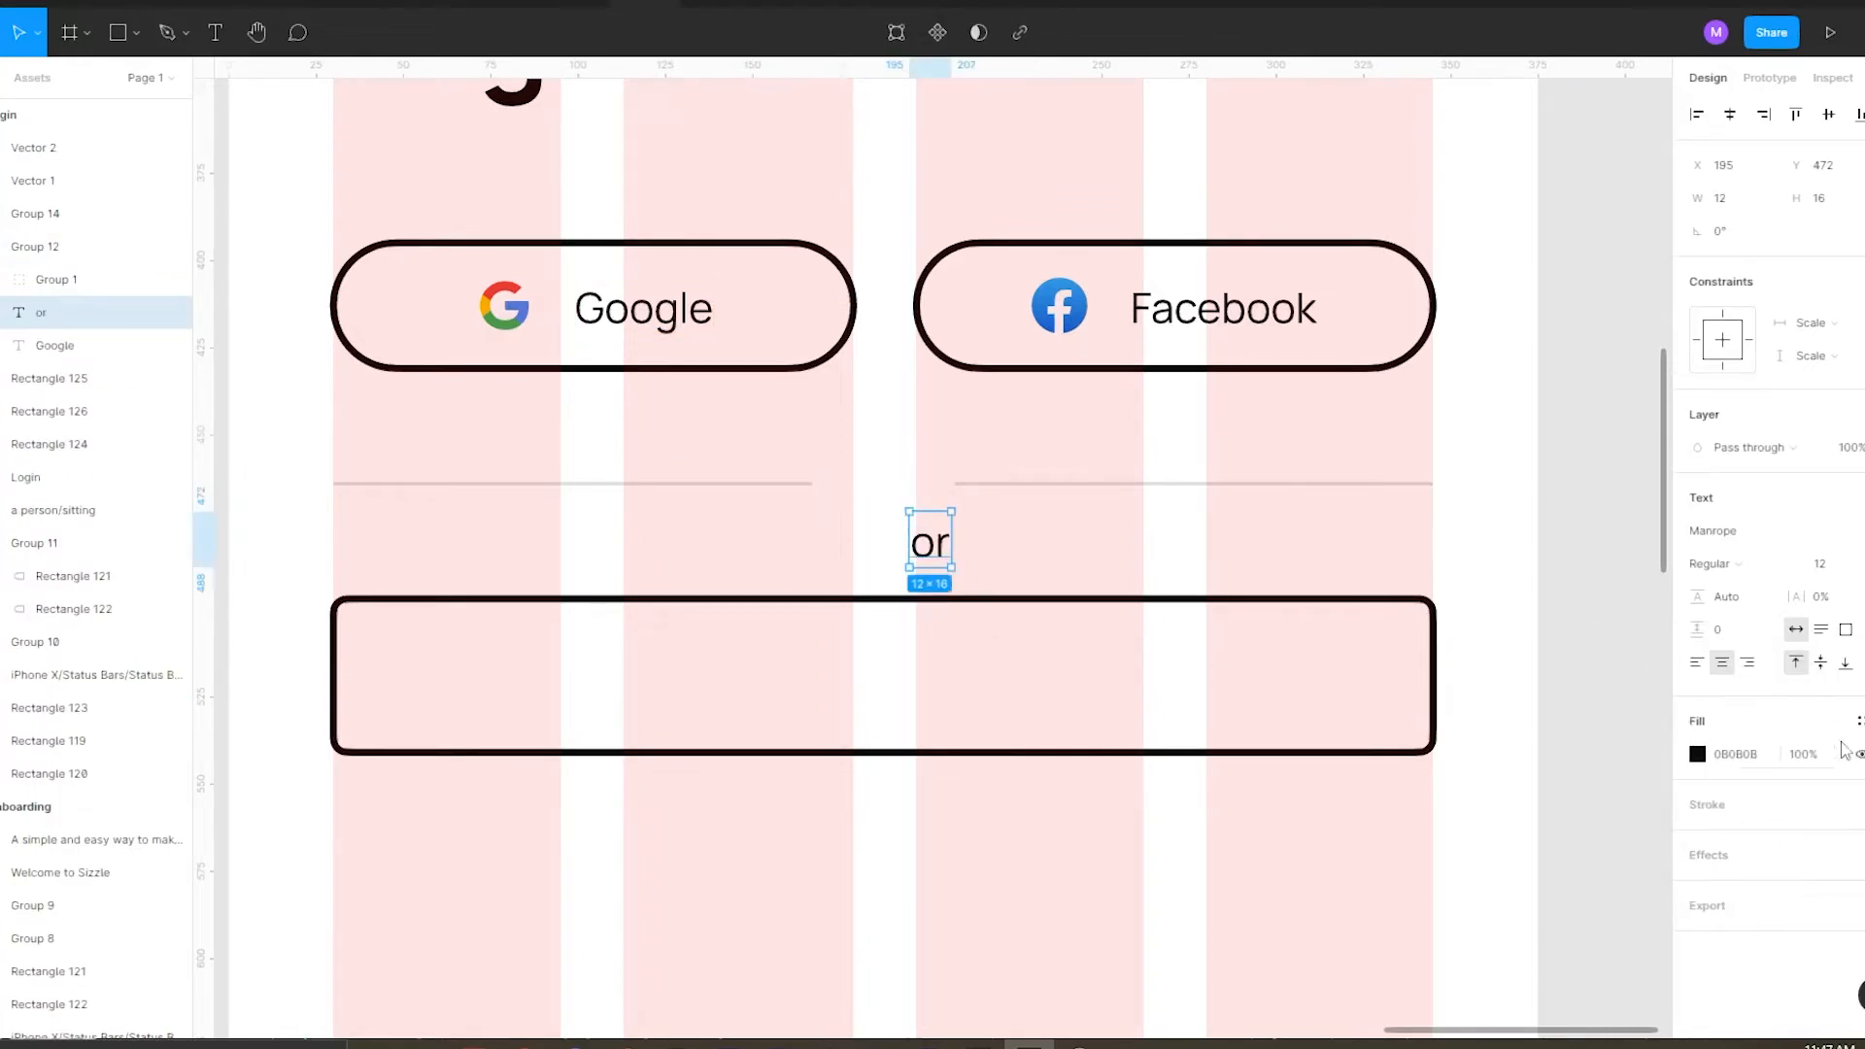
# Move the "or" text up into the gap between the divider lines and convert it to outlines with Outline stroke.
pyautogui.moveTo(937, 559); pyautogui.dragTo(891, 494)
pyautogui.rightClick(855, 457)
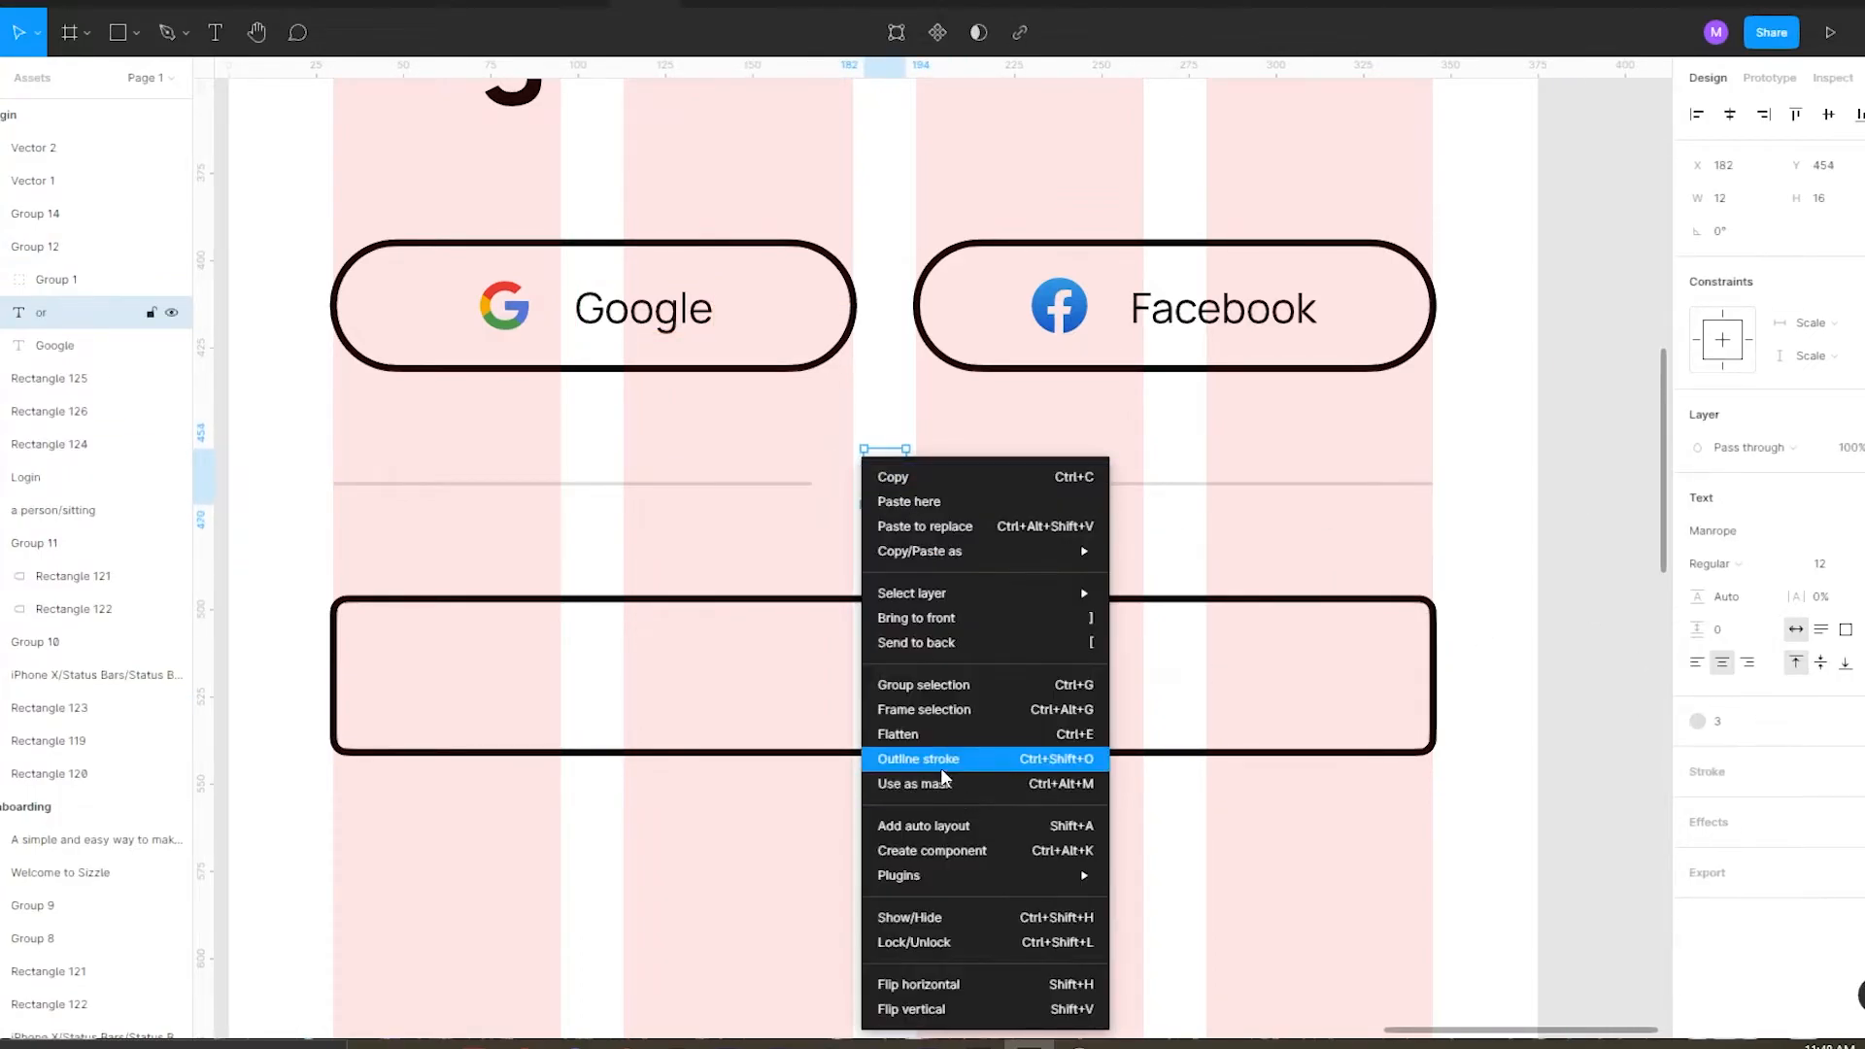
pyautogui.click(894, 759)
pyautogui.scroll(3, 927, 450)
pyautogui.scroll(-3, 923, 452)
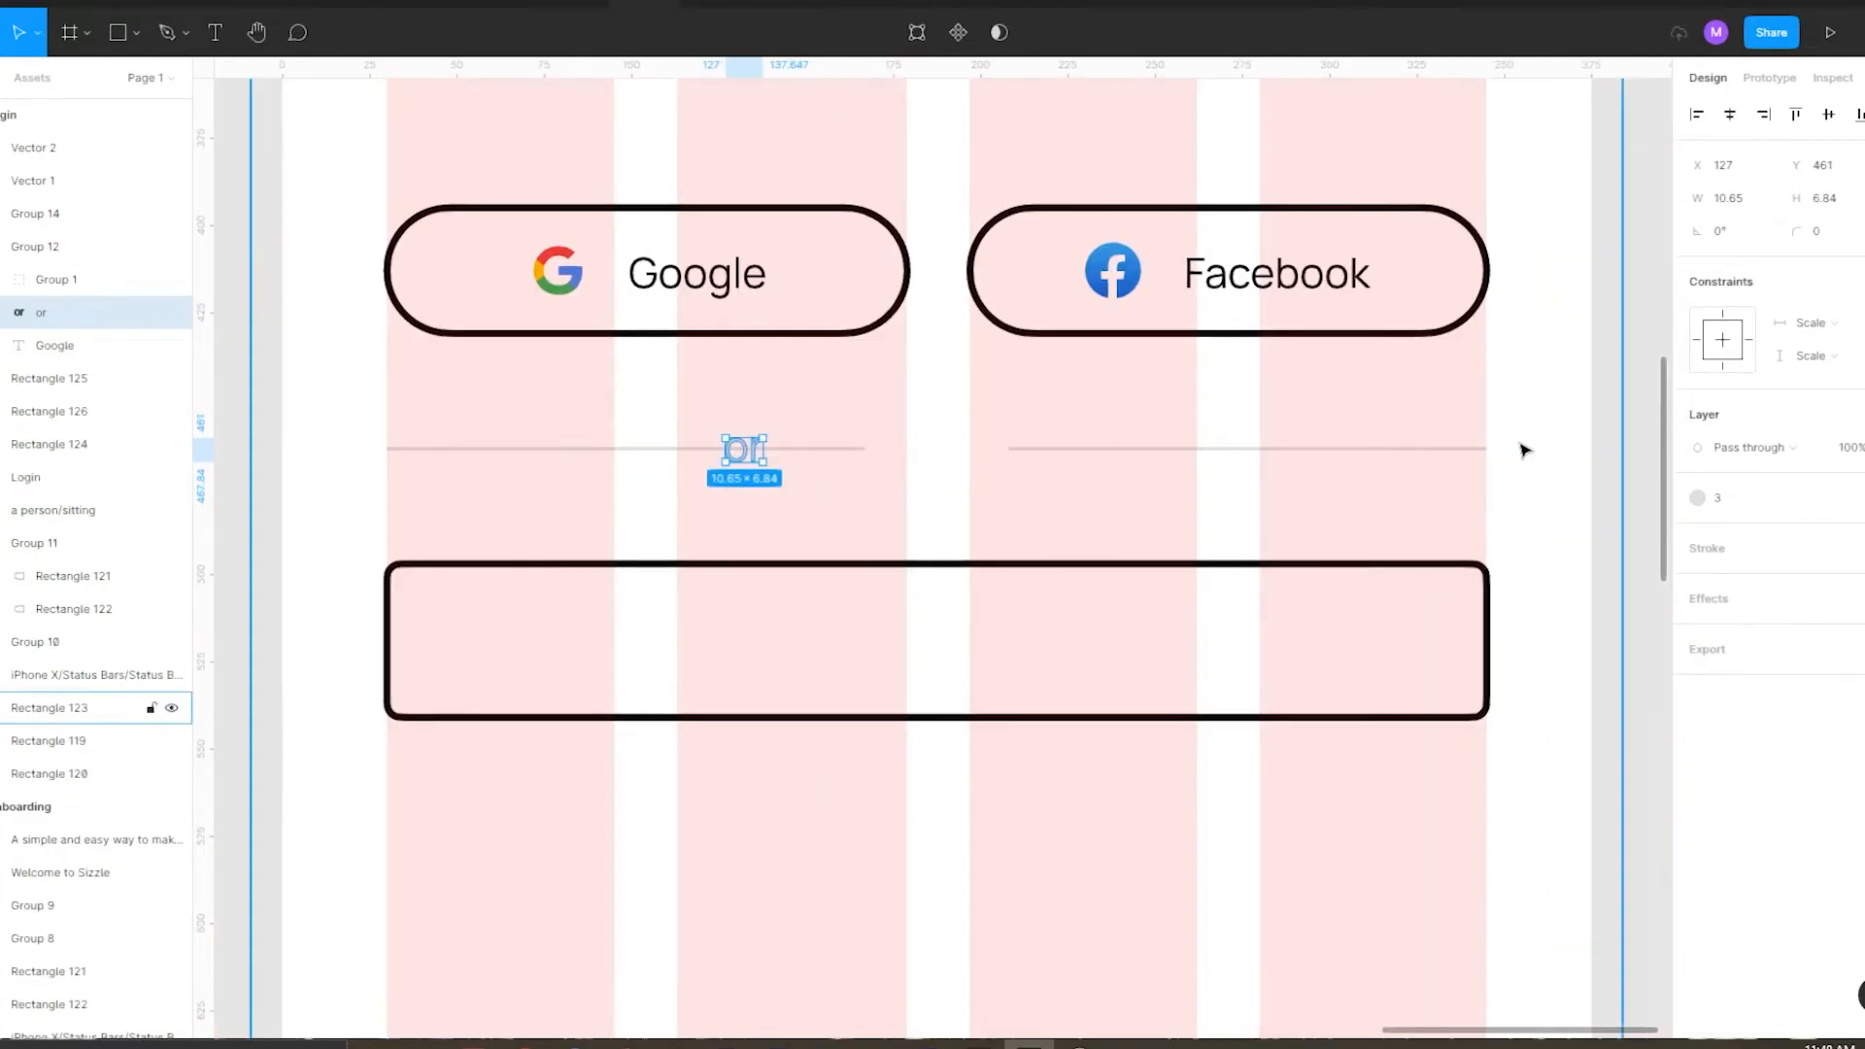
# Place the outlined "or" midway between the divider lines and ungroup it from the Google icon and label.
pyautogui.moveTo(530, 242); pyautogui.dragTo(938, 451)
pyautogui.click(946, 453)
pyautogui.hotkey('ctrl', 'shift', 'g')
pyautogui.click(1010, 505)
# Align the two divider lines and the "or" on their vertical centers and group them.
pyautogui.click(865, 449)
pyautogui.keyDown('shift'); pyautogui.click(1029, 449); pyautogui.keyUp('shift')
pyautogui.keyDown('shift'); pyautogui.click(935, 449); pyautogui.keyUp('shift')
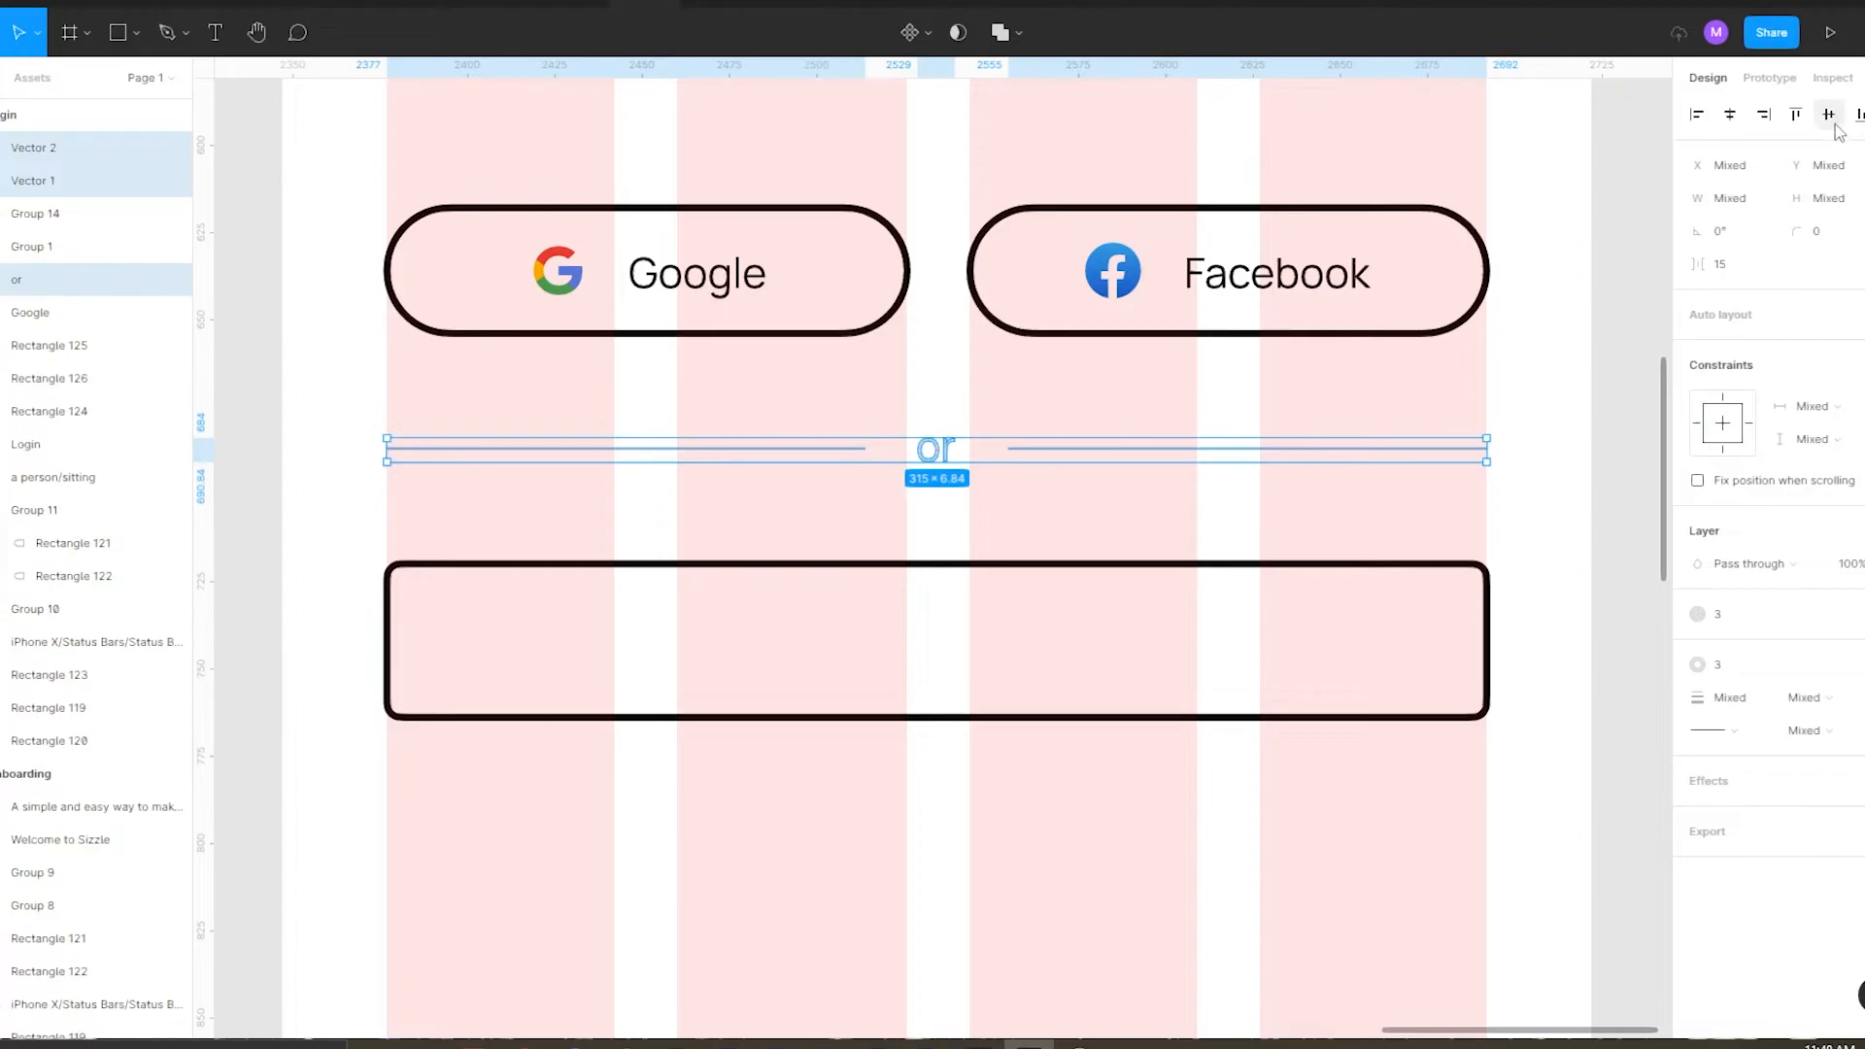
pyautogui.hotkey('ctrl', 'g')
# Nudge the divider group up by 16, closer beneath the sign-in pills.
pyautogui.press('Up')
pyautogui.press('Up')
pyautogui.press('Up')
pyautogui.press('Up')
pyautogui.press('Up')
pyautogui.press('Up')
pyautogui.press('Up')
pyautogui.press('Up')
pyautogui.press('Up')
pyautogui.press('Up')
pyautogui.press('Up')
pyautogui.press('Up')
pyautogui.press('Up')
pyautogui.press('Up')
pyautogui.press('Up')
pyautogui.press('Up')
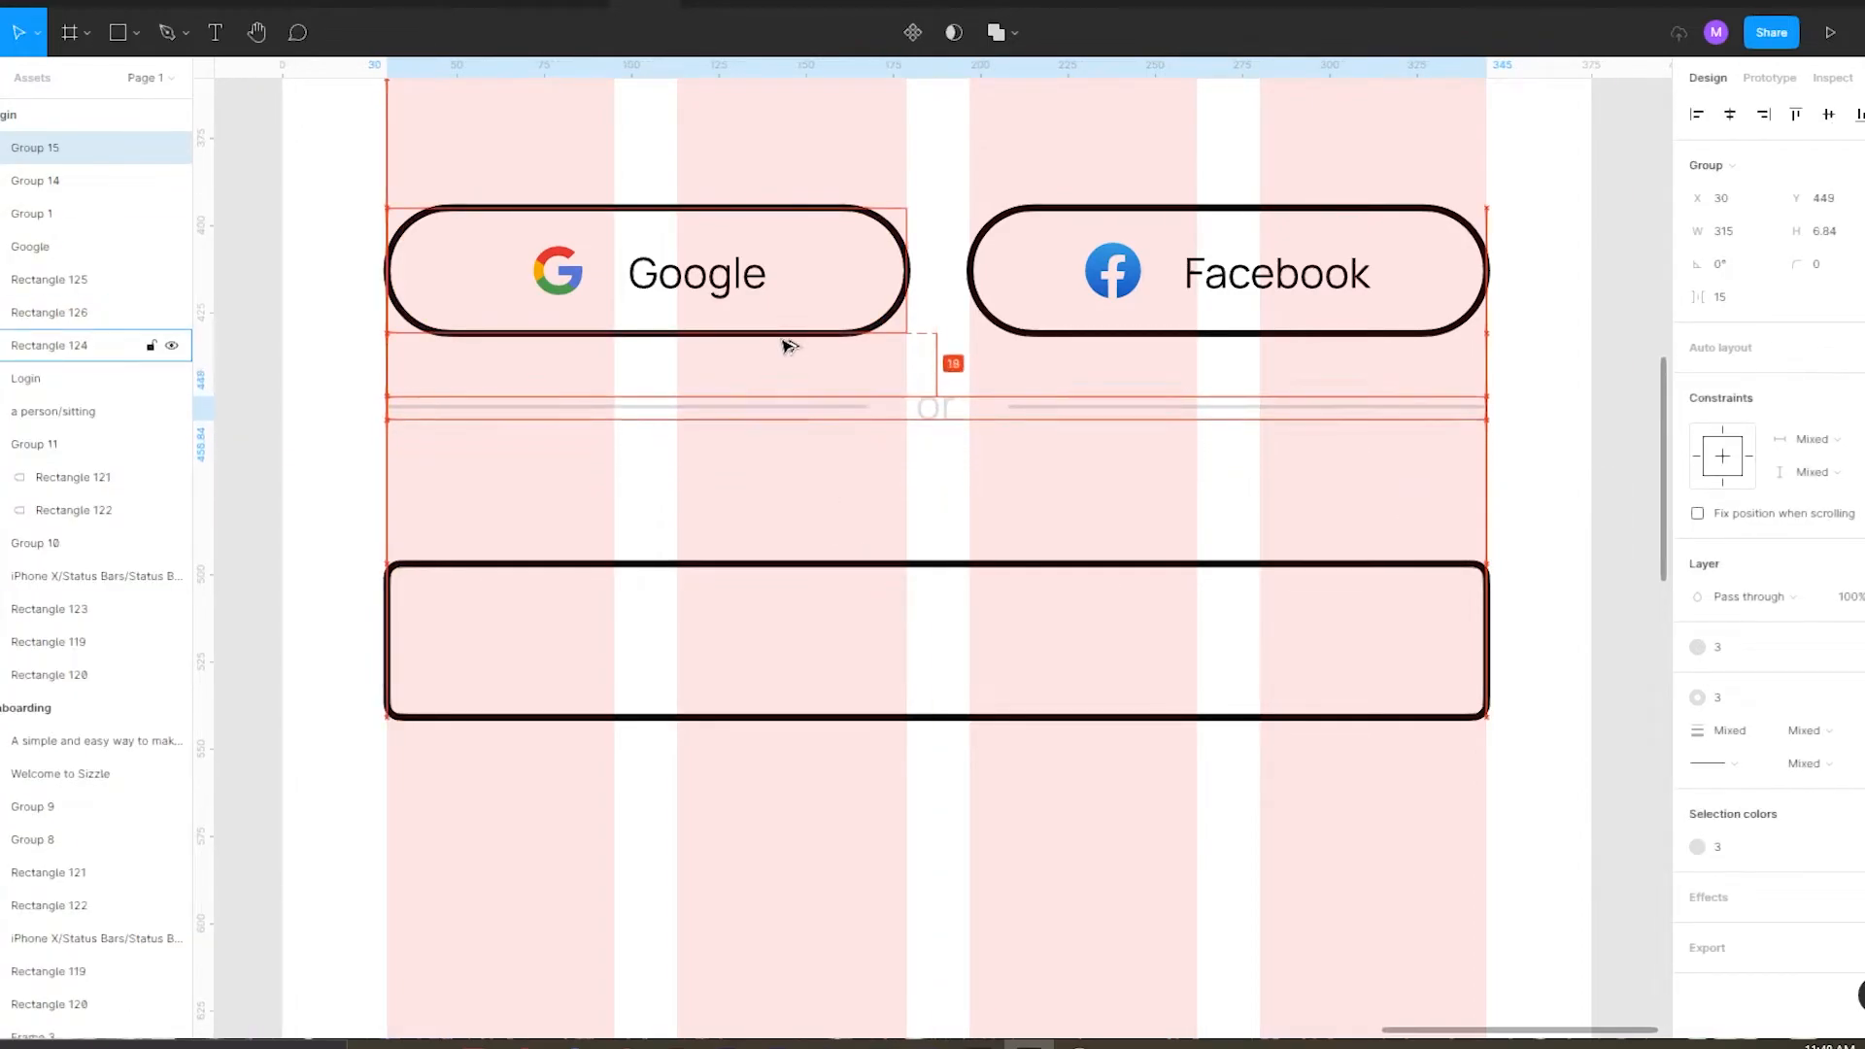
# Nudge the input box up by 31 to close the gap beneath the divider group.
pyautogui.click(721, 573)
pyautogui.hotkey('shift', 'Up')
pyautogui.hotkey('shift', 'Up')
pyautogui.hotkey('shift', 'Up')
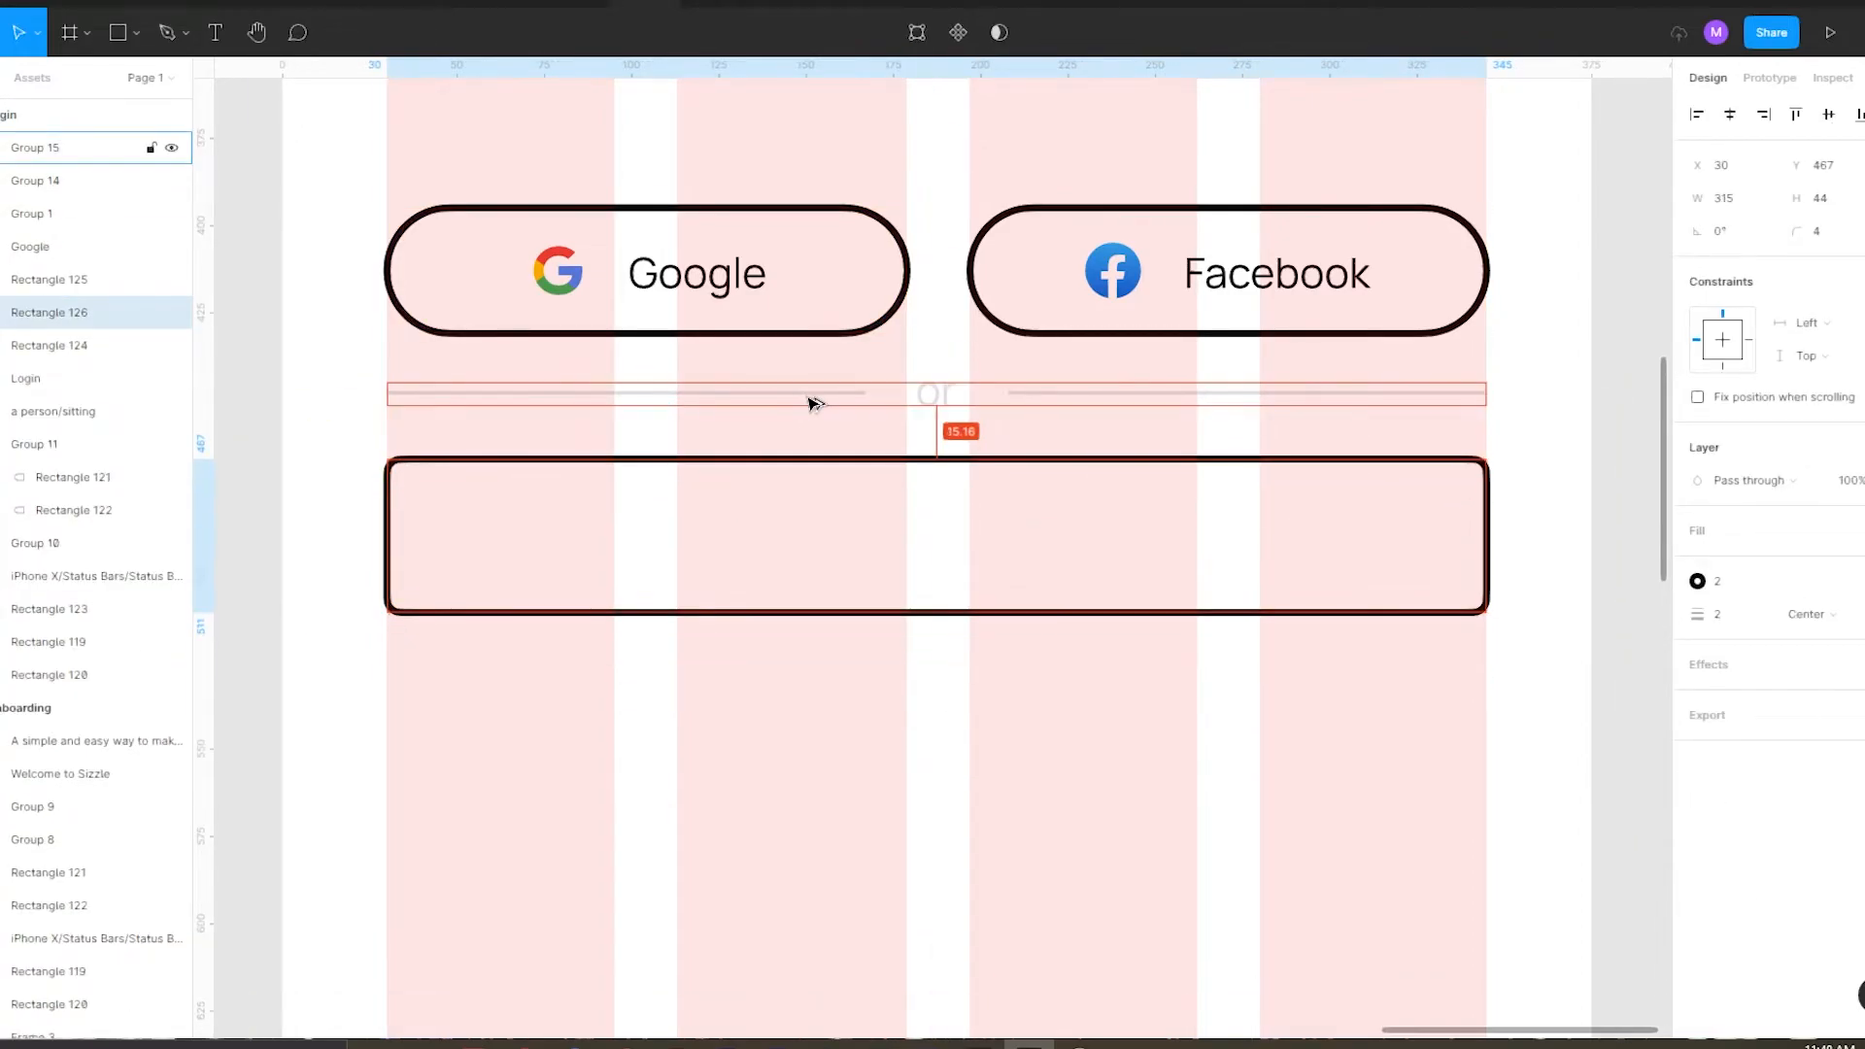
pyautogui.press('Up')
pyautogui.scroll(-2, 837, 371)
pyautogui.click(441, 416)
pyautogui.scroll(-2, 768, 510)
pyautogui.scroll(2, 824, 459)
# Reposition the divider group at Y 449, 18 below the pills, and nudge the input box down by 8.
pyautogui.click(792, 433)
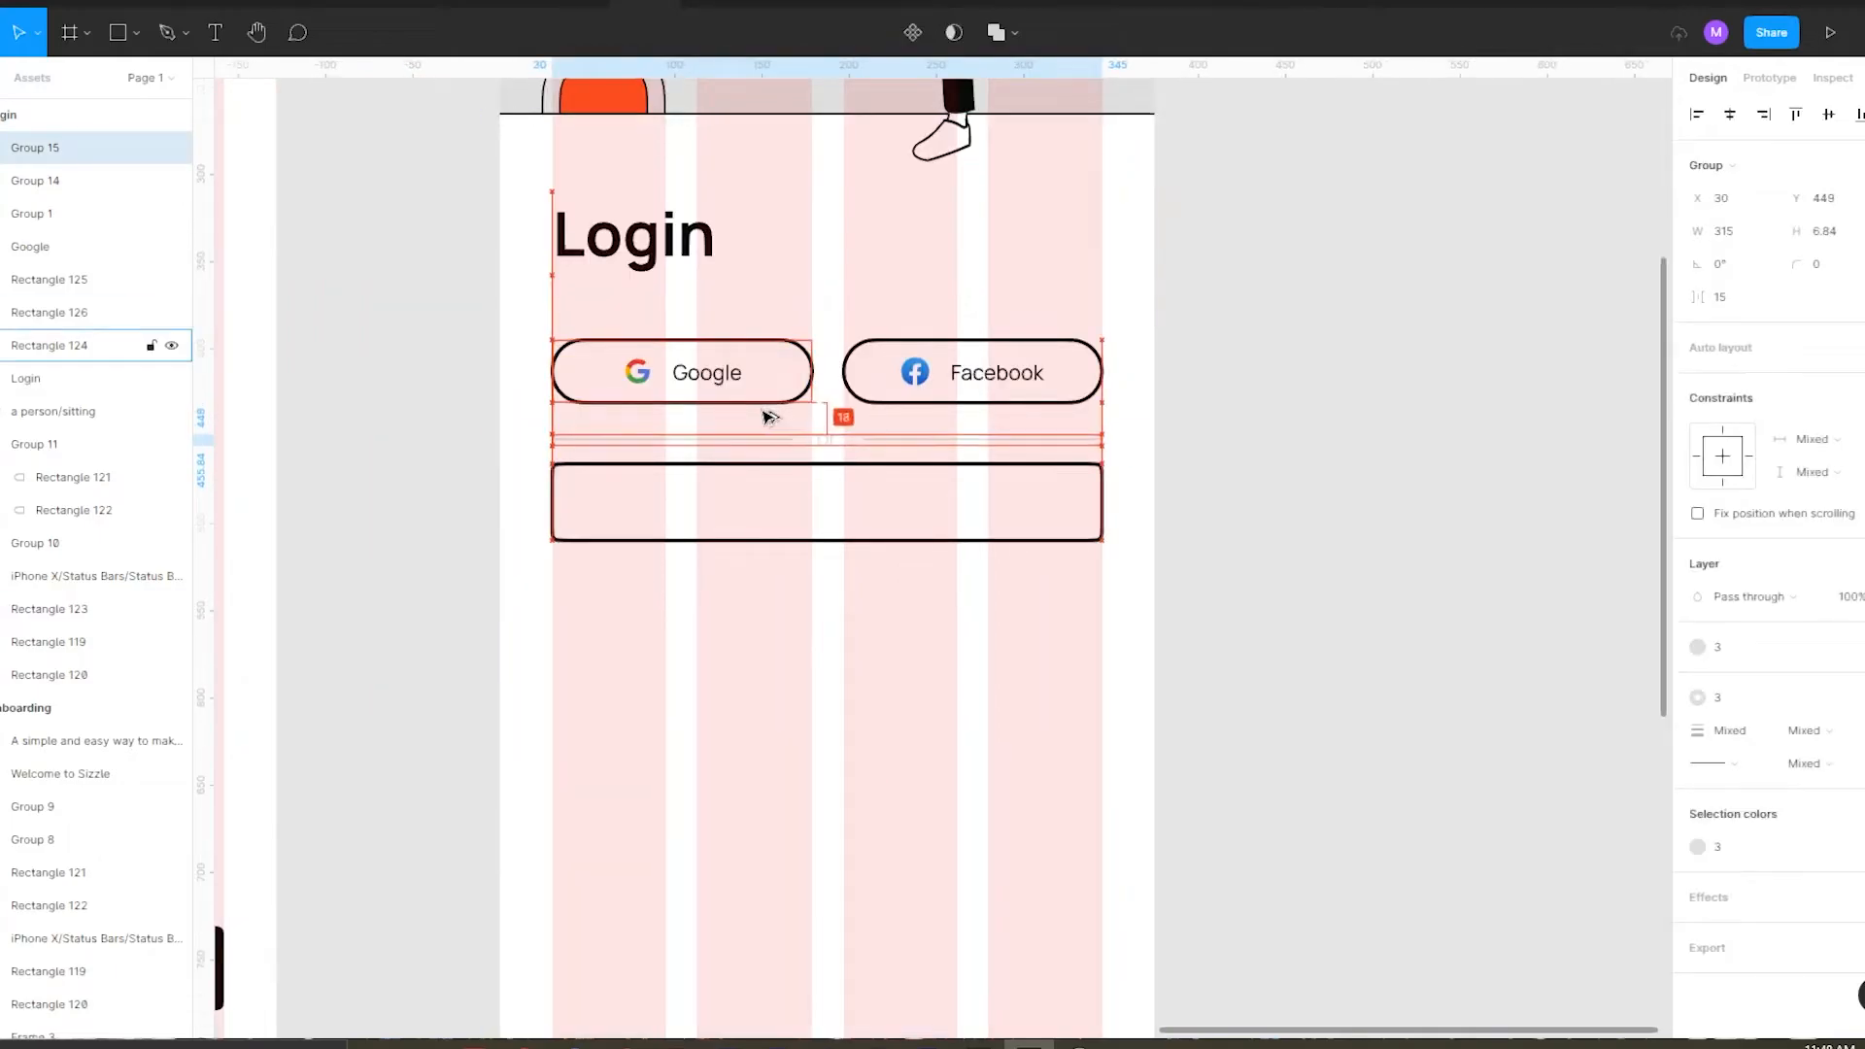
pyautogui.click(772, 476)
pyautogui.hotkey('shift', 'Down')
pyautogui.press('Up')
pyautogui.press('Up')
pyautogui.click(1190, 473)
pyautogui.press('z')
pyautogui.keyDown('alt'); pyautogui.click(1052, 488); pyautogui.keyUp('alt')
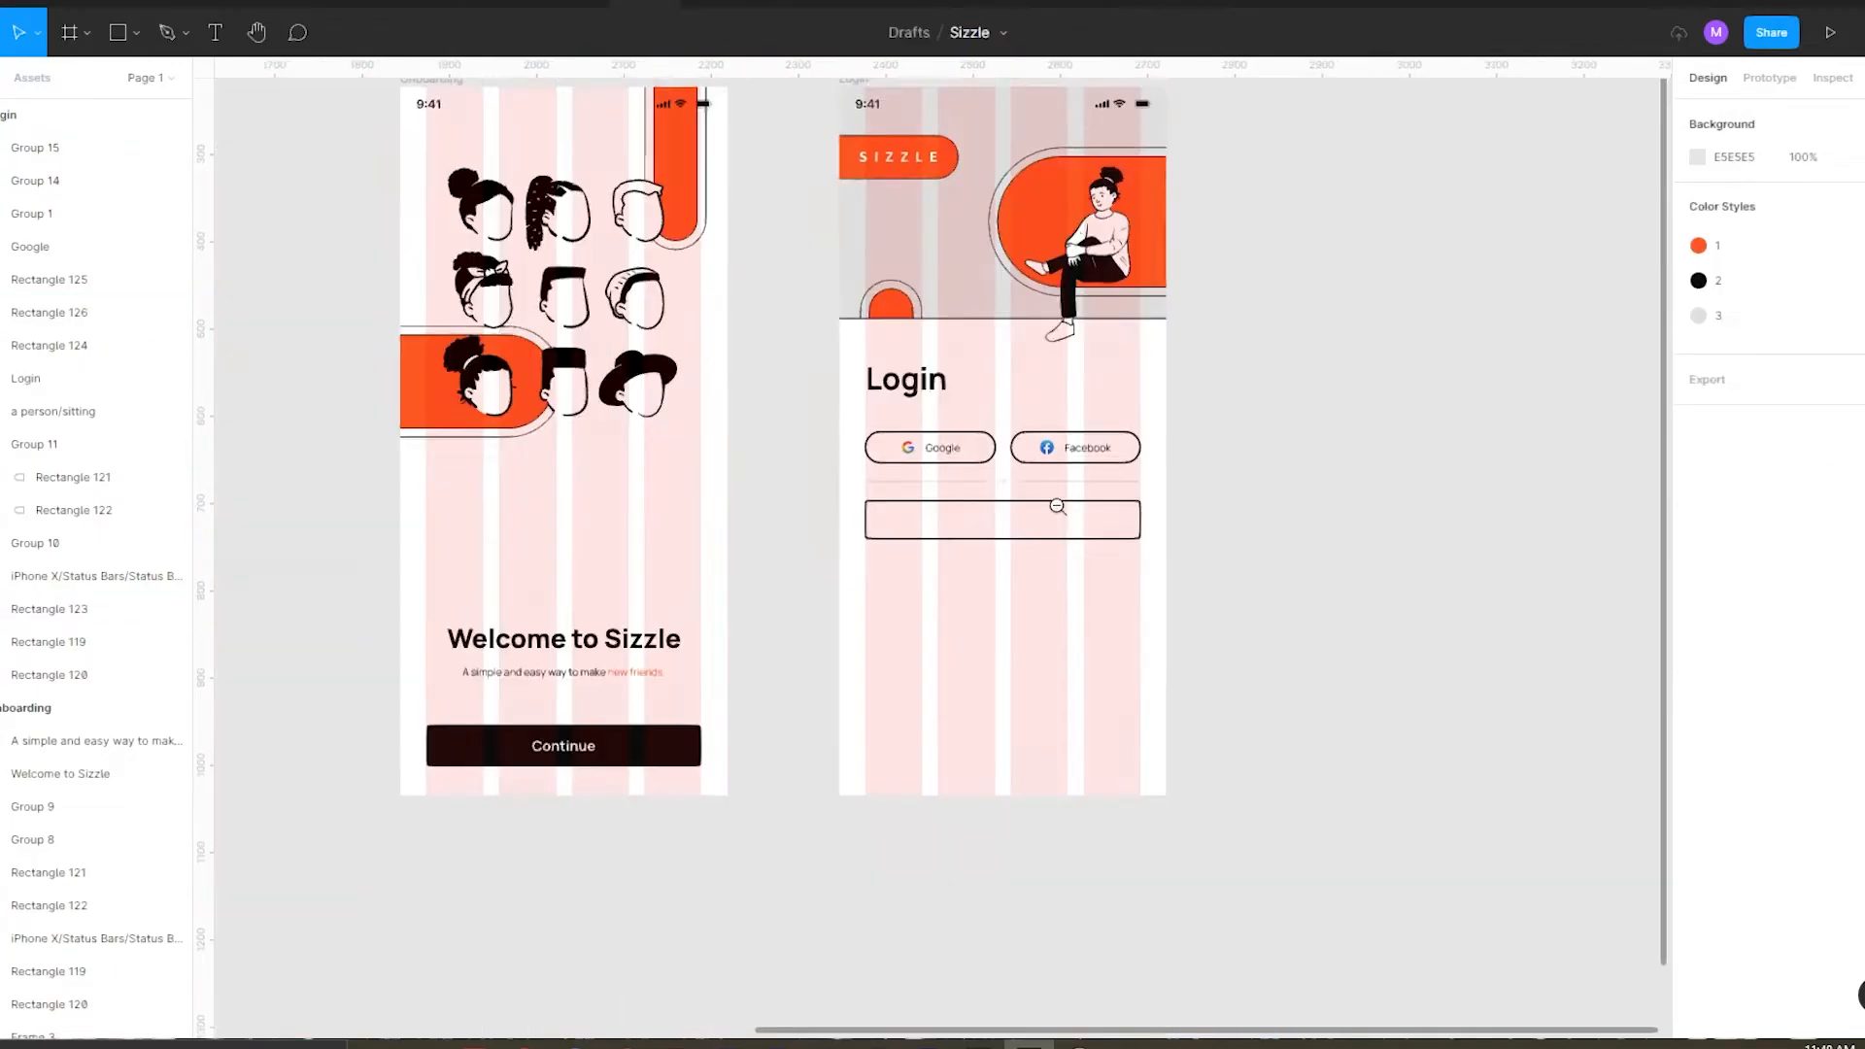
# Select the user, lock and eye-slash icons together and move them beneath the empty input box on the Login screen.
pyautogui.keyDown('alt'); pyautogui.click(1056, 506); pyautogui.keyUp('alt')
pyautogui.keyDown('alt'); pyautogui.click(1057, 506); pyautogui.keyUp('alt')
pyautogui.click(624, 513)
pyautogui.click(677, 499)
pyautogui.click(620, 481)
pyautogui.keyDown('shift'); pyautogui.click(655, 484); pyautogui.keyUp('shift')
pyautogui.keyDown('shift'); pyautogui.click(728, 484); pyautogui.keyUp('shift')
pyautogui.moveTo(728, 484); pyautogui.dragTo(1448, 594)
pyautogui.press('z')
pyautogui.moveTo(1452, 595); pyautogui.dragTo(1444, 574)
# Set the width and height of the user, lock and eye-slash icons to 16.
pyautogui.keyDown('alt'); pyautogui.click(1150, 578); pyautogui.keyUp('alt')
pyautogui.keyDown('alt'); pyautogui.click(1150, 578); pyautogui.keyUp('alt')
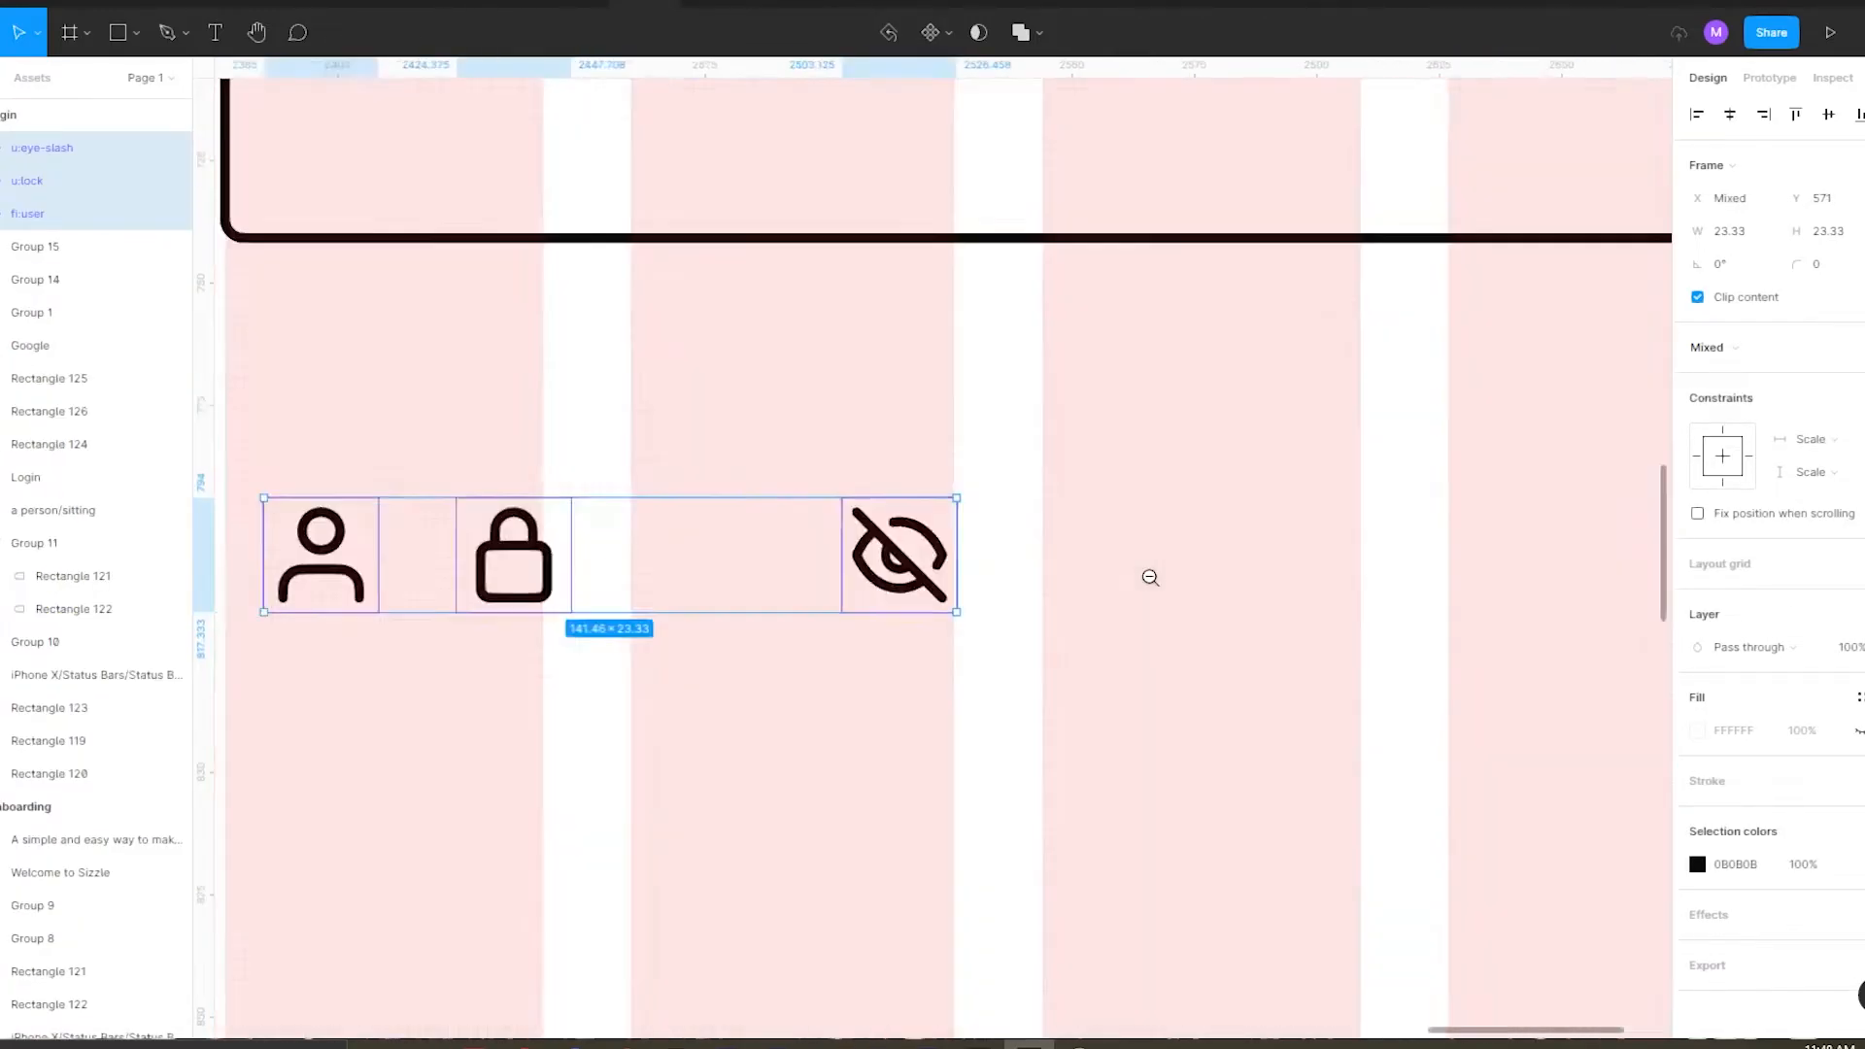
pyautogui.keyDown('alt'); pyautogui.click(1150, 578); pyautogui.keyUp('alt')
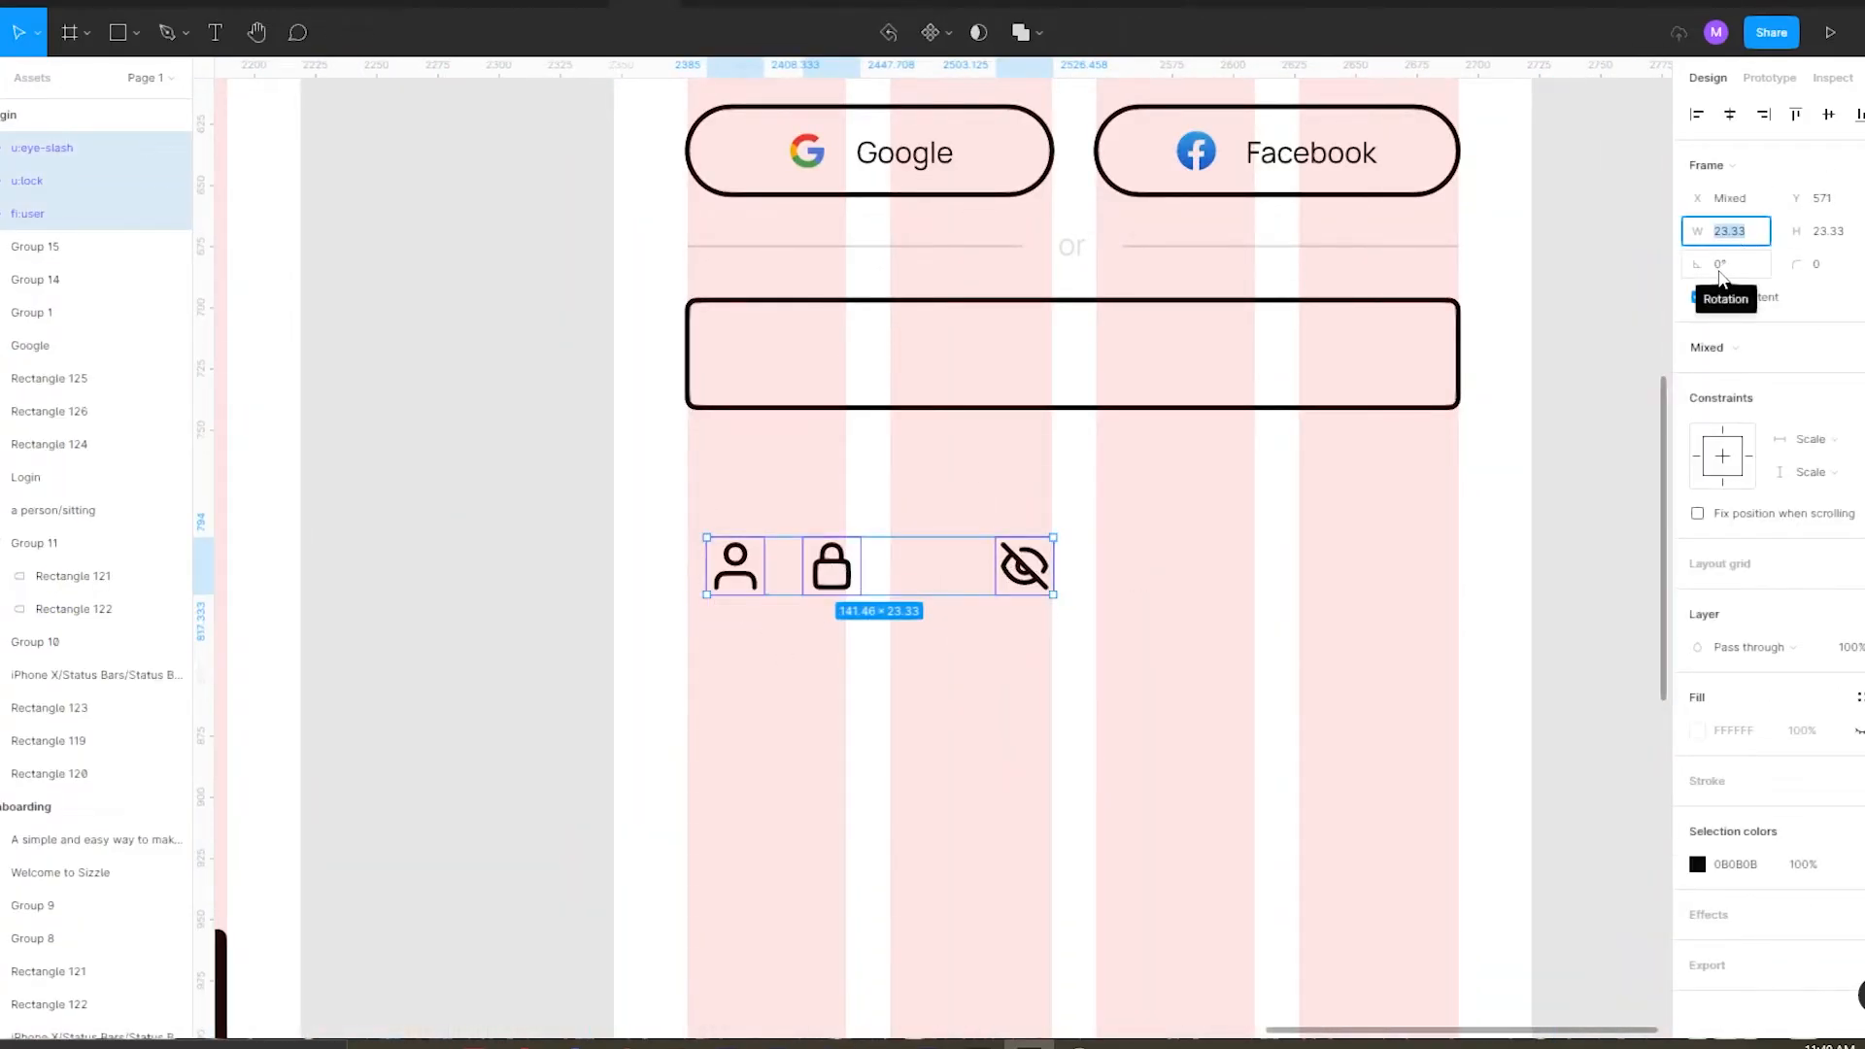
pyautogui.keyDown('alt'); pyautogui.click(912, 670); pyautogui.keyUp('alt')
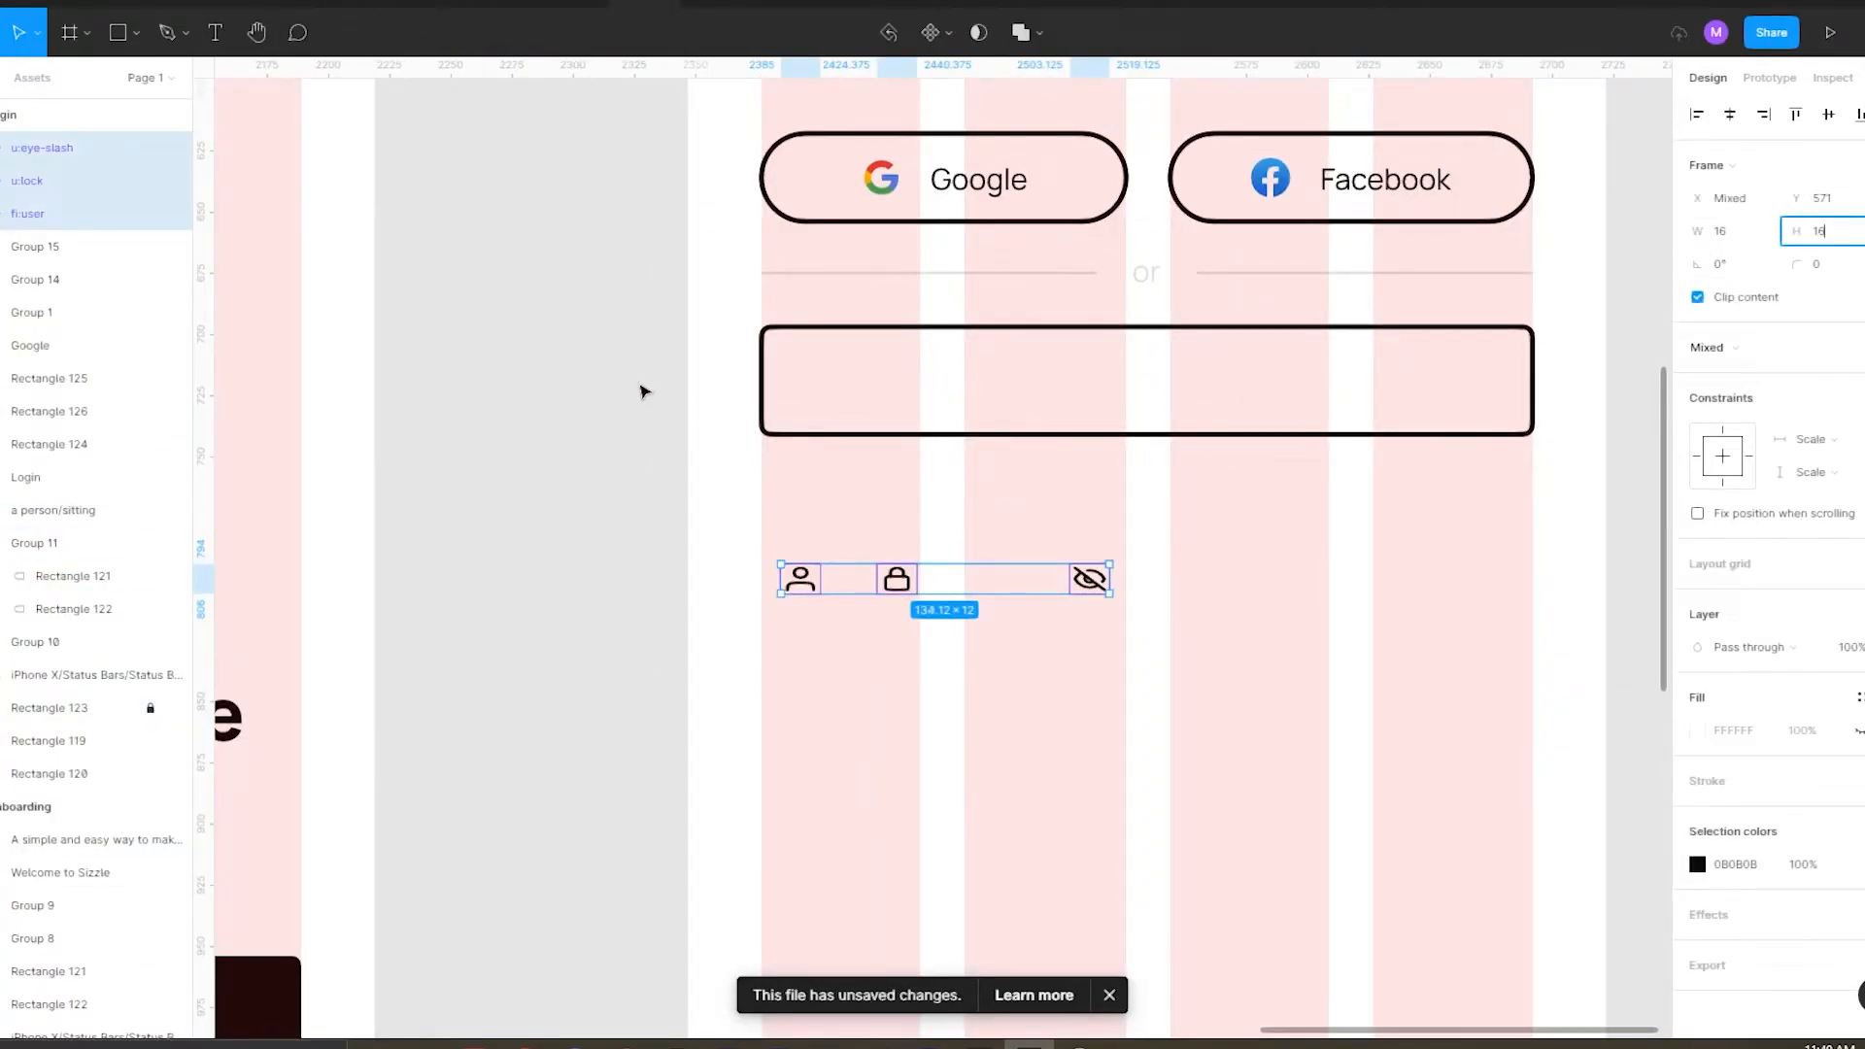
# Place the user icon and a copy of the Google label inside the input box, centering the label vertically in it.
pyautogui.click(804, 596)
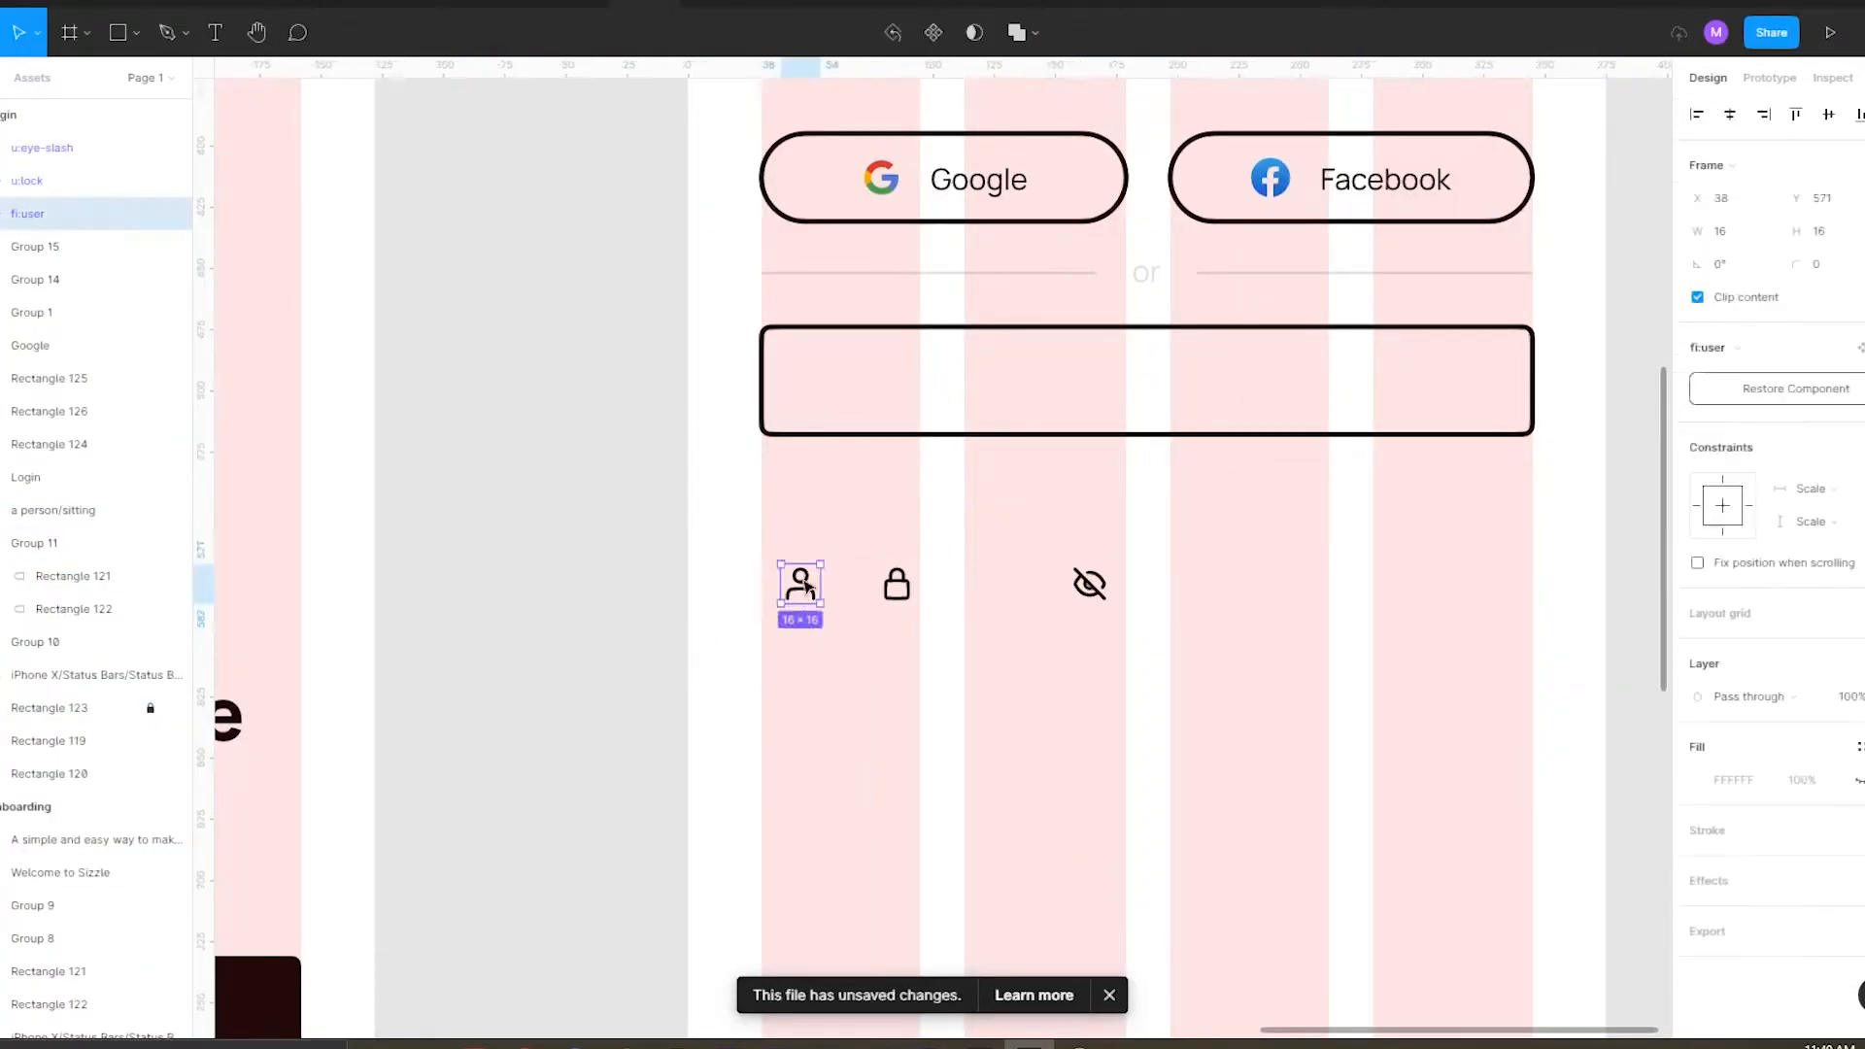
pyautogui.click(978, 185)
pyautogui.moveTo(978, 185); pyautogui.dragTo(918, 388)
pyautogui.keyDown('shift'); pyautogui.click(1171, 348); pyautogui.keyUp('shift')
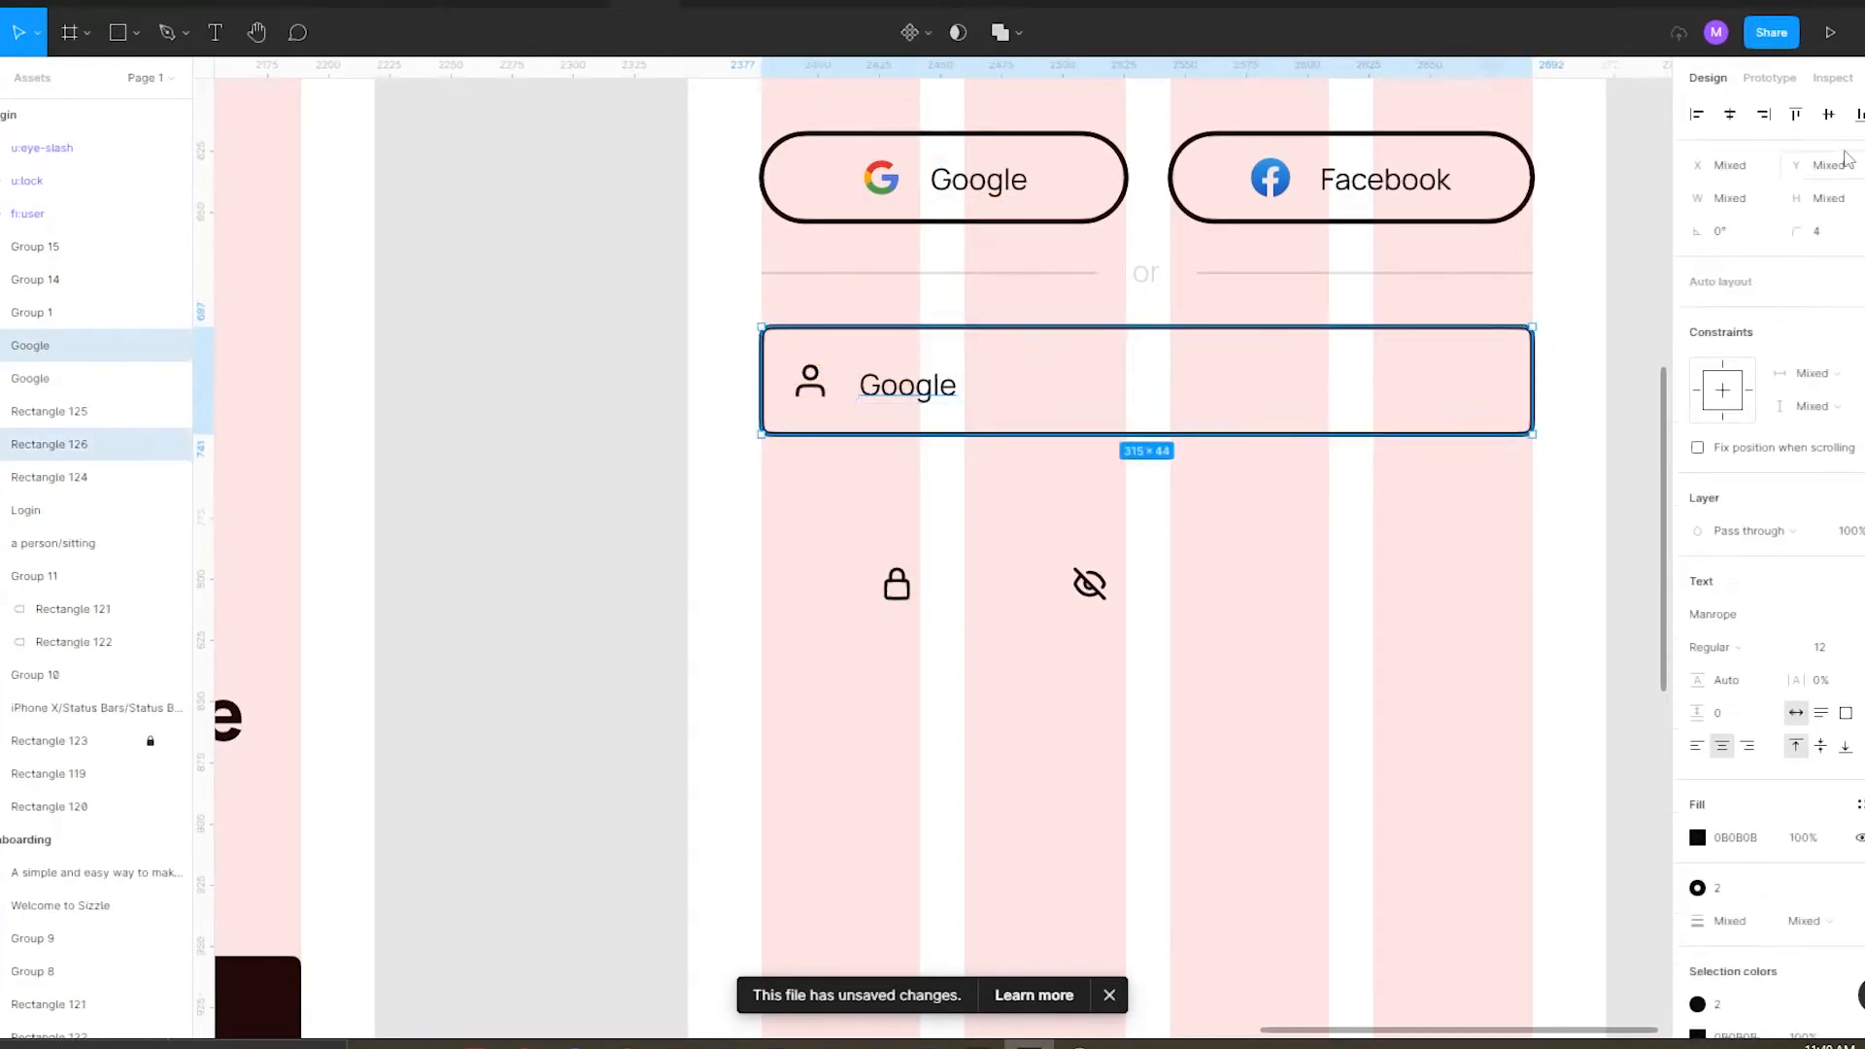
pyautogui.hotkey('alt', 'v')
pyautogui.click(734, 403)
# Fill the copied Google label with a random full name from the Content Reel plugin.
pyautogui.doubleClick(933, 384)
pyautogui.rightClick(898, 374)
pyautogui.moveTo(952, 783)
pyautogui.click(1254, 424)
pyautogui.scroll(-3, 473, 435)
pyautogui.click(757, 401)
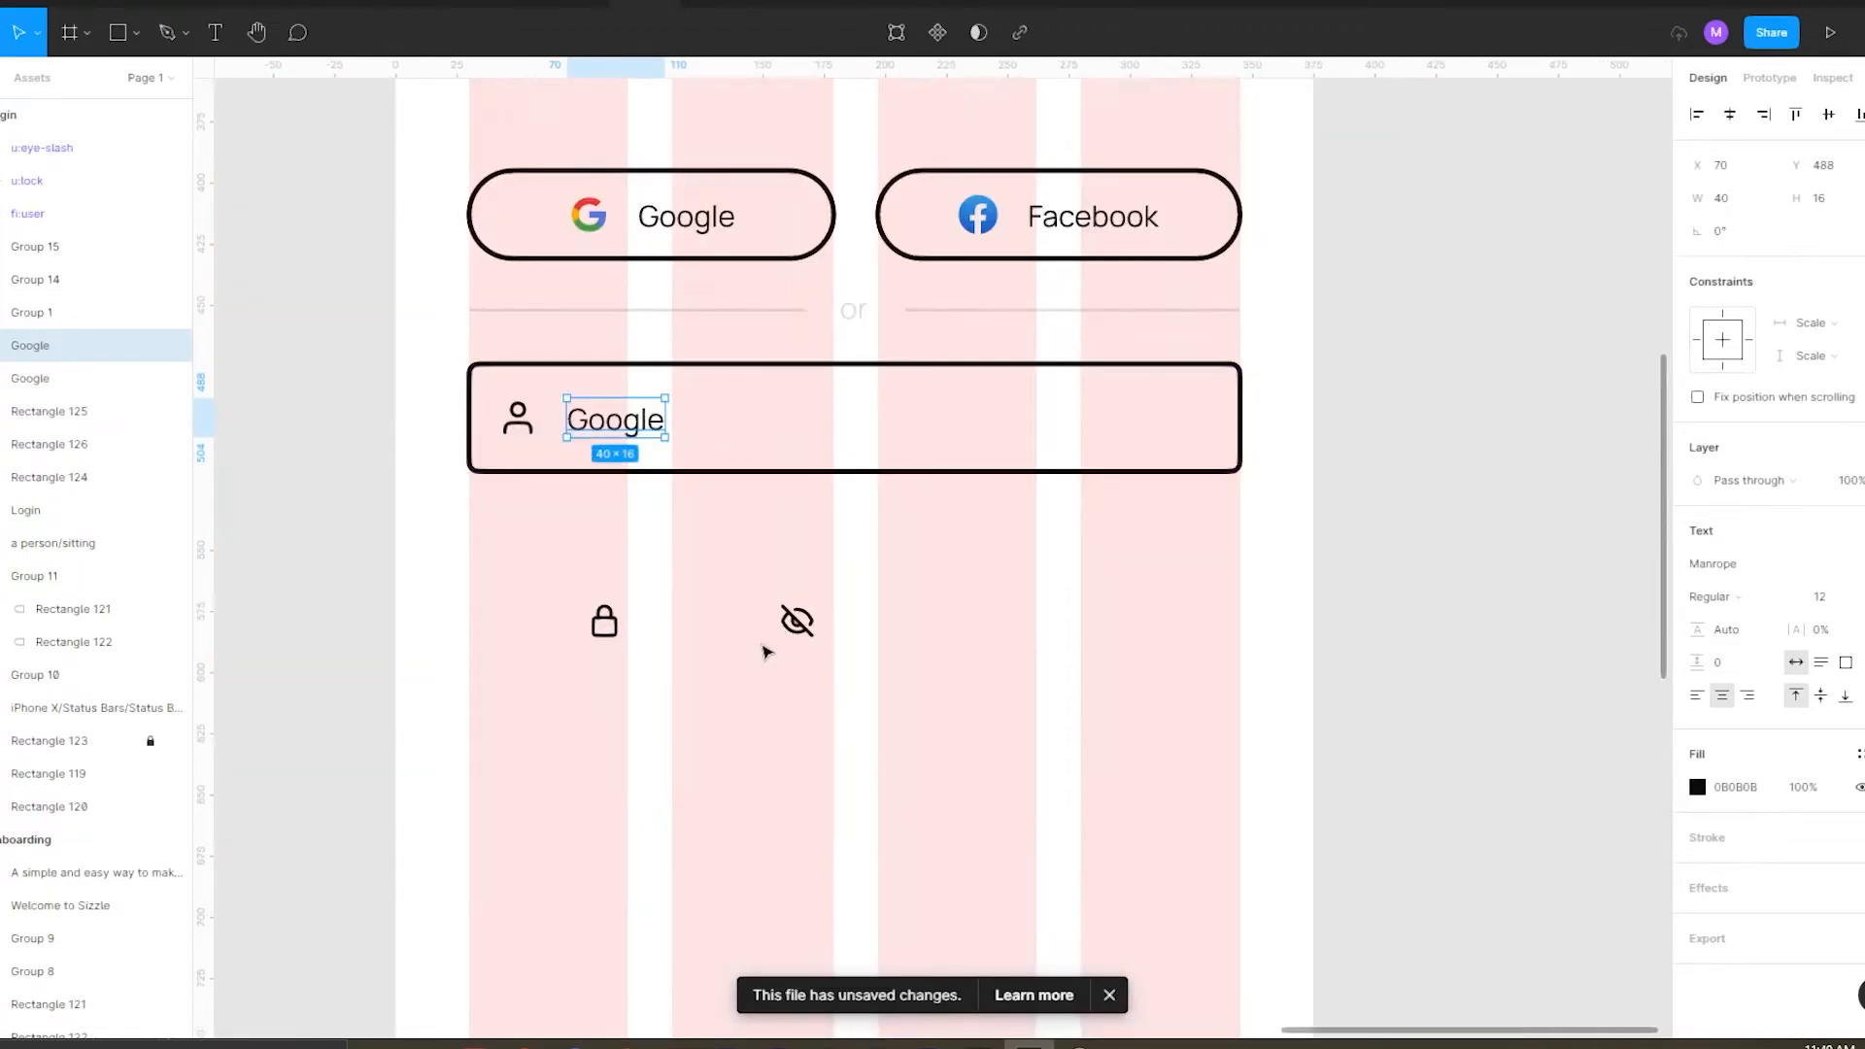
pyautogui.click(1614, 641)
pyautogui.click(1416, 152)
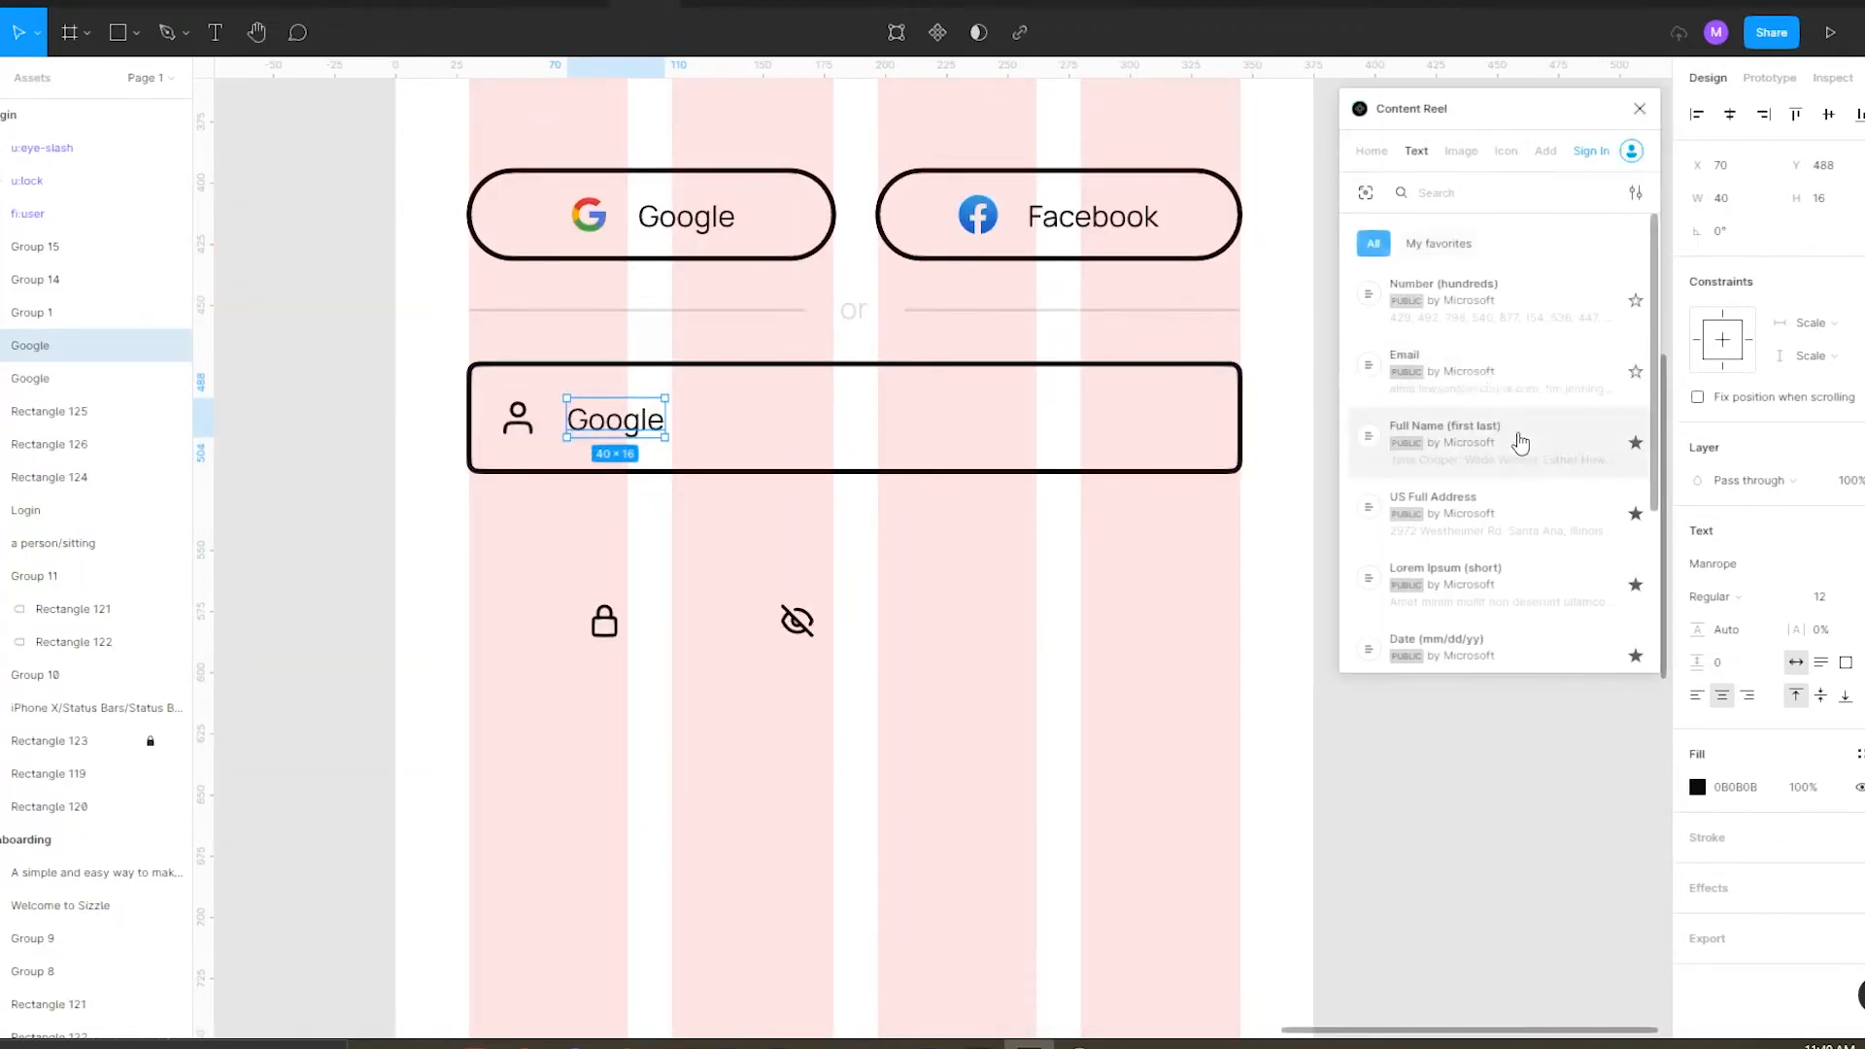
pyautogui.click(1477, 445)
pyautogui.click(1573, 639)
pyautogui.click(1639, 108)
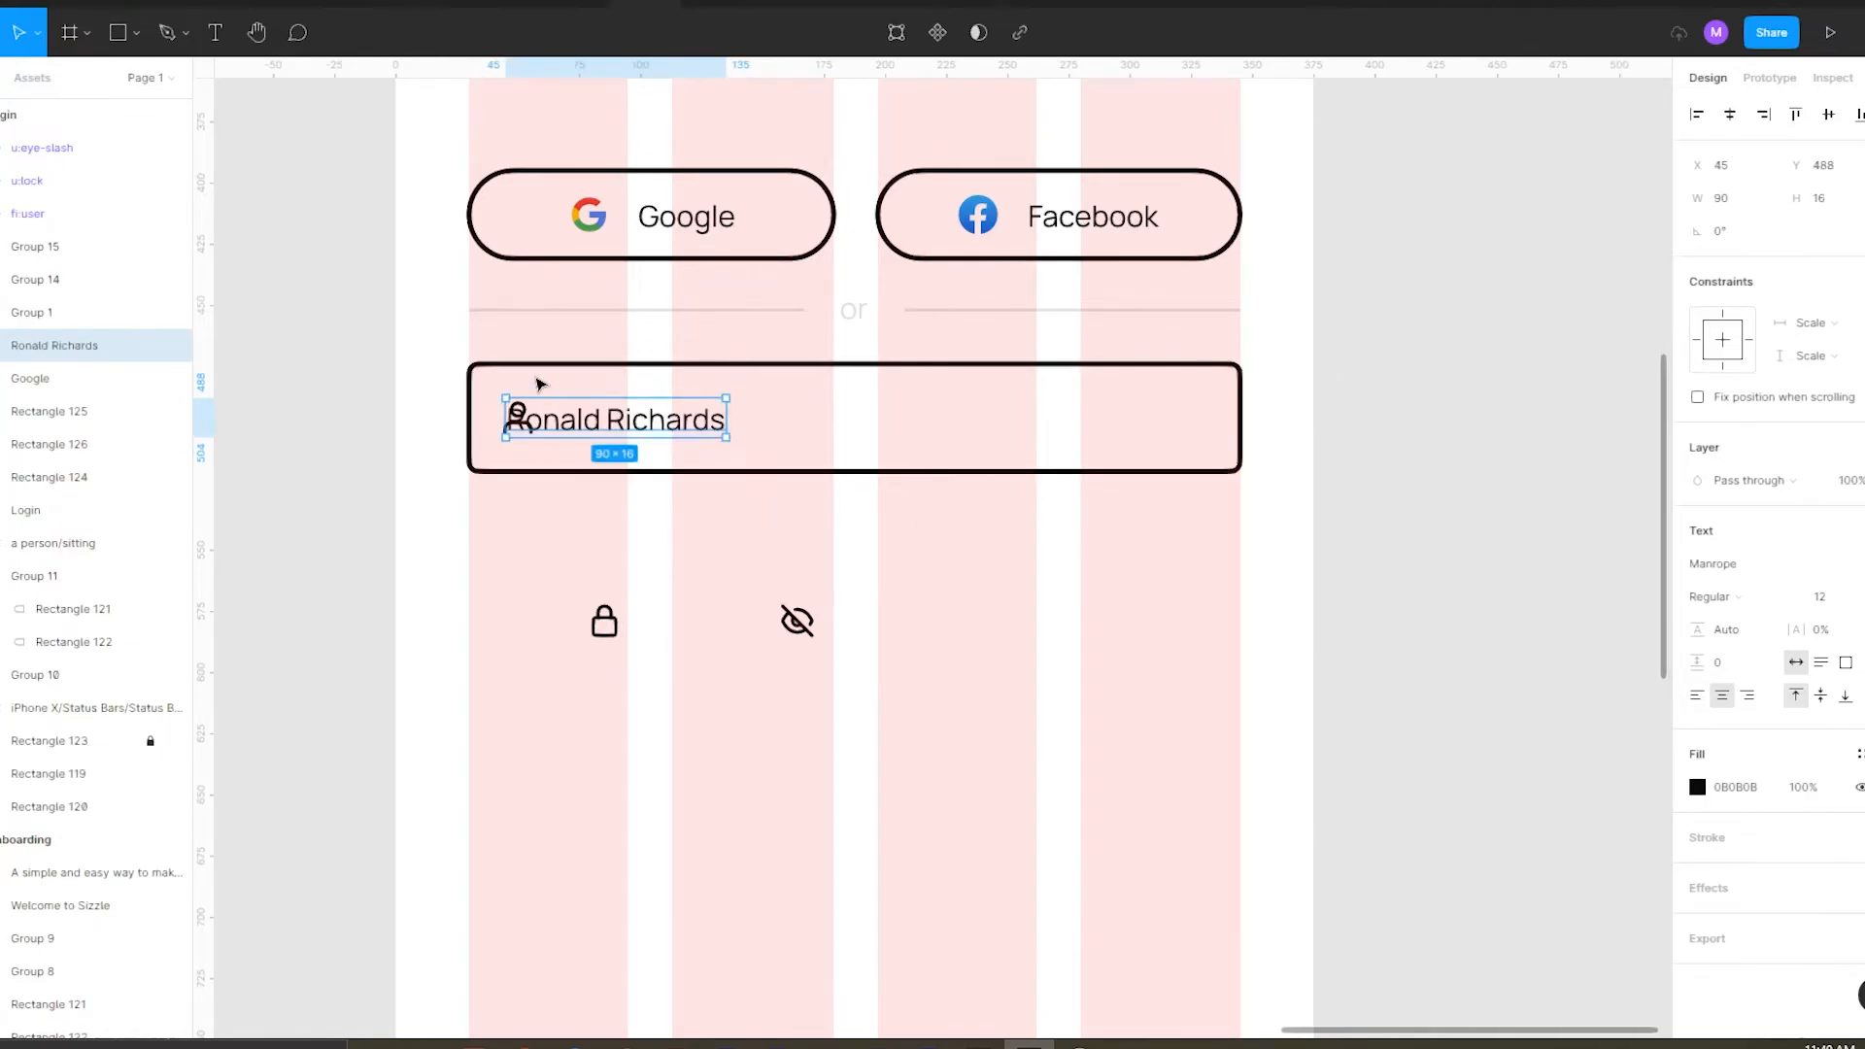
# Shift the text clear of the user icon and replace it with the first sample name in Content Reel's Full Name list.
pyautogui.moveTo(541, 385); pyautogui.dragTo(515, 385)
pyautogui.rightClick(632, 402)
pyautogui.moveTo(694, 816)
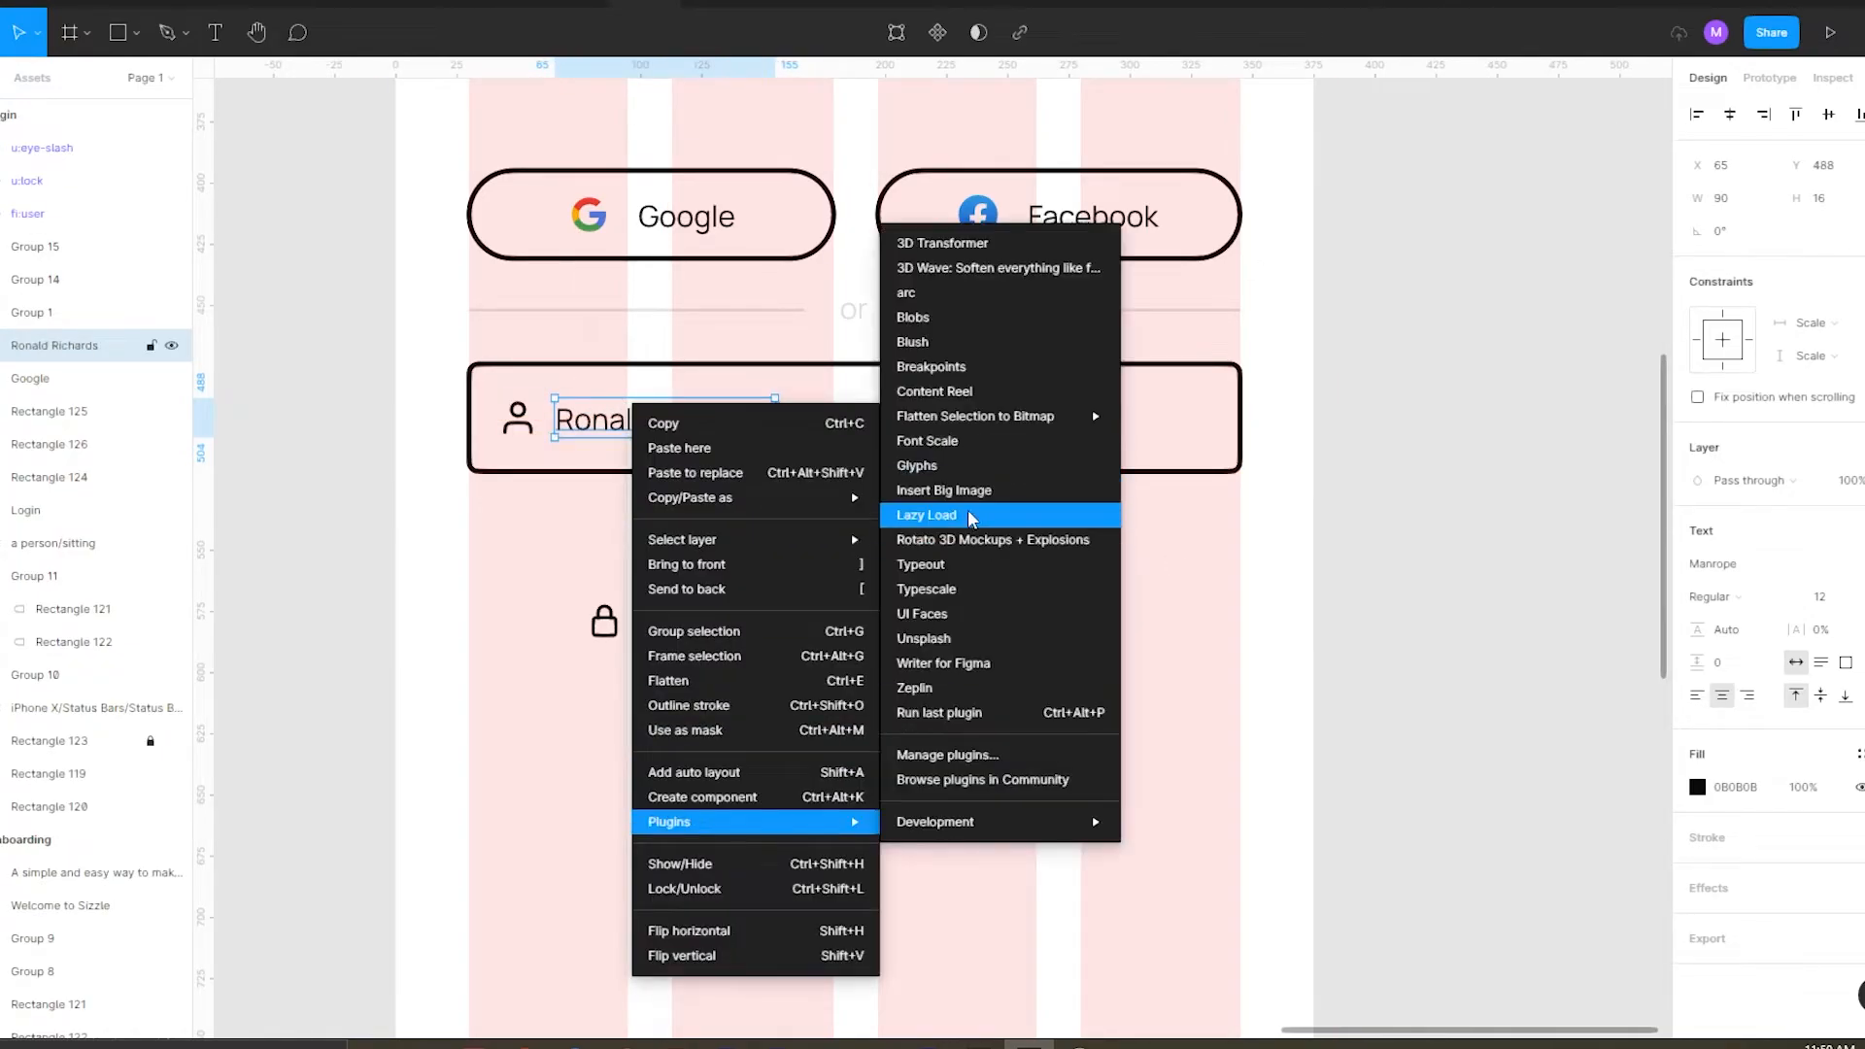
pyautogui.click(932, 390)
pyautogui.click(1417, 155)
pyautogui.click(1443, 449)
pyautogui.click(1404, 301)
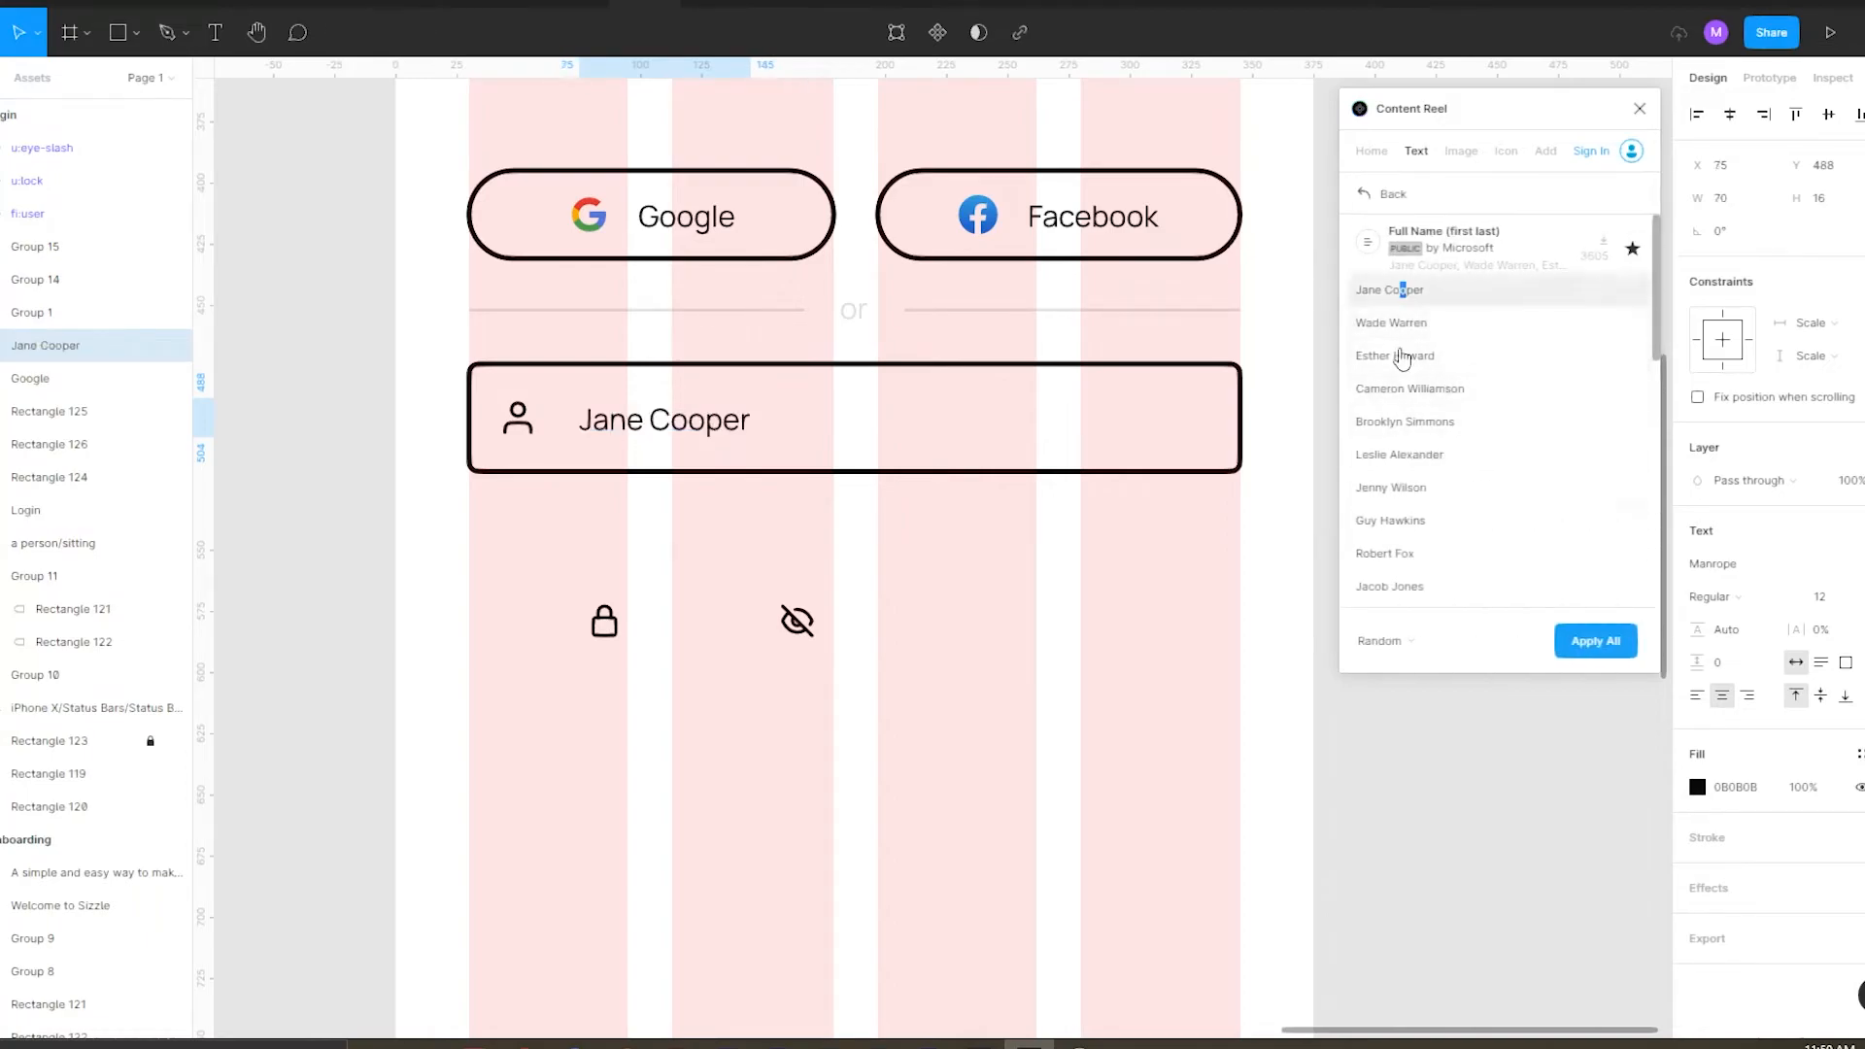
pyautogui.click(1639, 109)
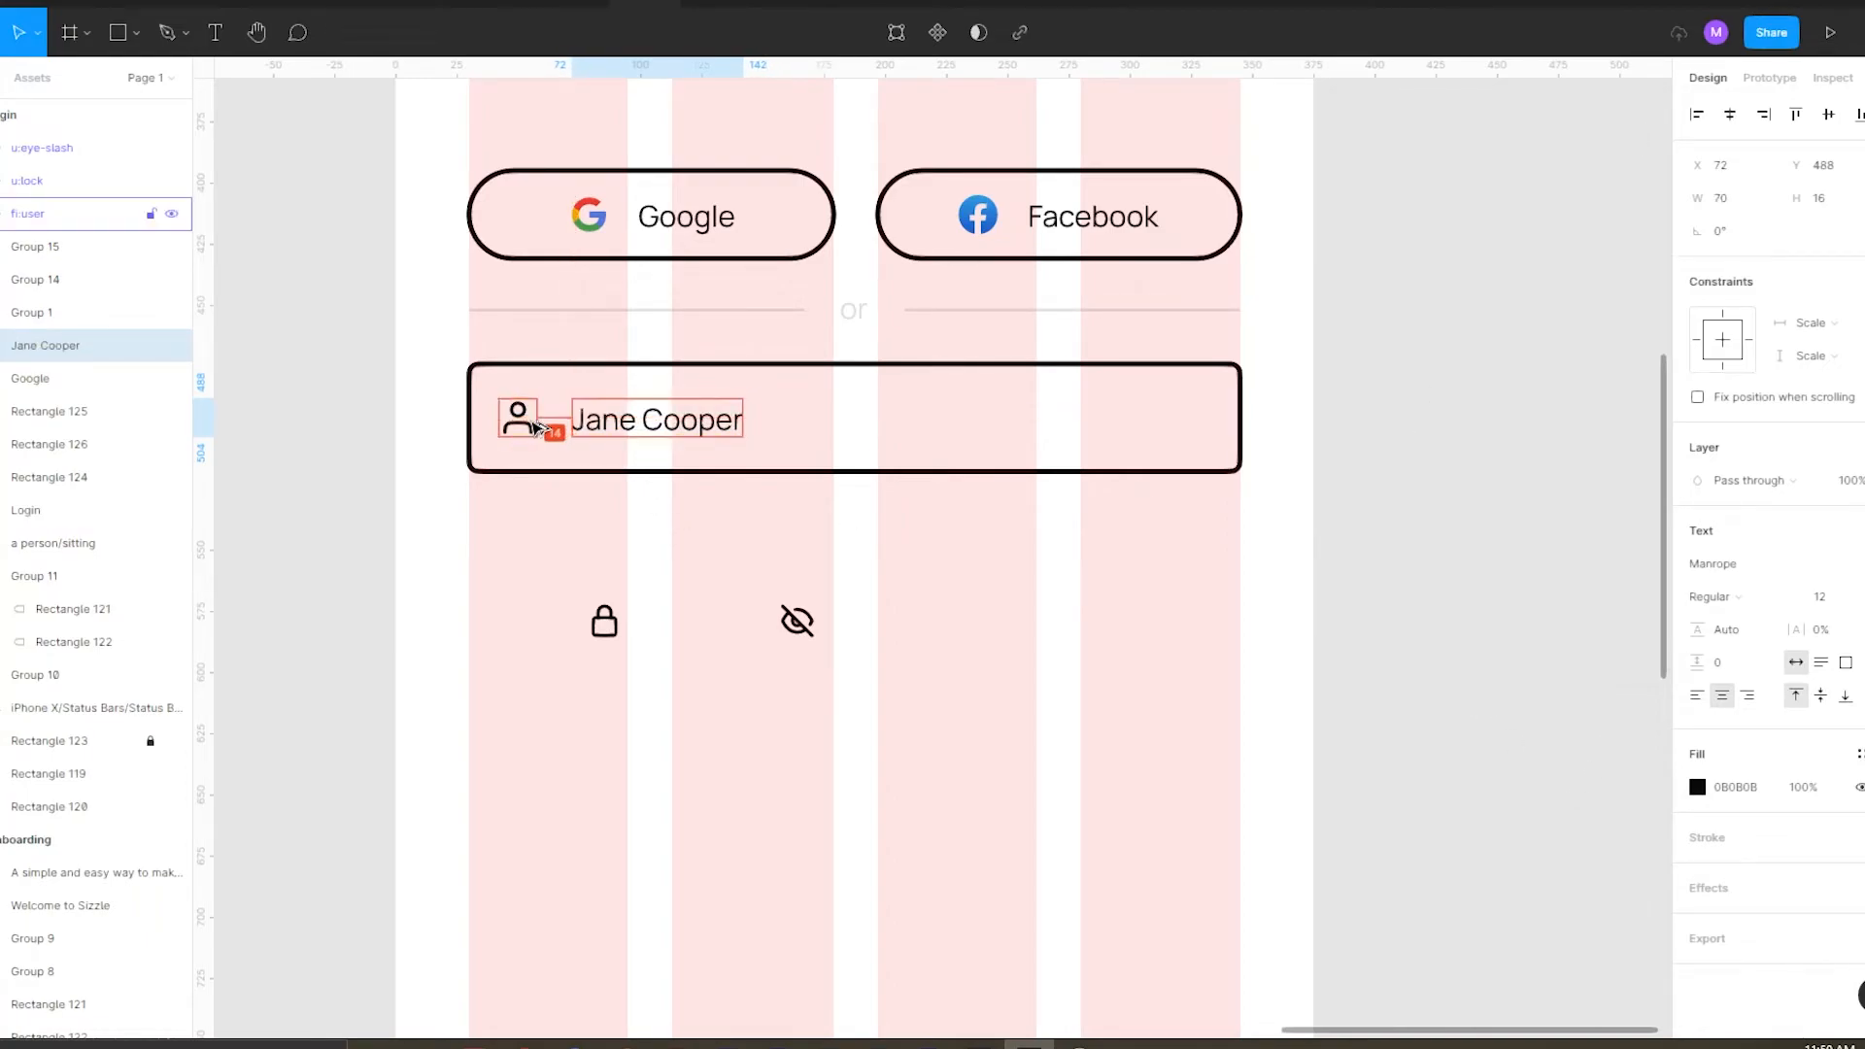
# Nudge the sample name closer to the user icon and set its font weight to SemiBold.
pyautogui.moveTo(534, 425); pyautogui.dragTo(615, 435)
pyautogui.press('Left')
pyautogui.click(1714, 596)
pyautogui.click(1714, 621)
# Set the Google and Facebook labels in the sign-in pills to the SemiBold weight.
pyautogui.doubleClick(762, 233)
pyautogui.click(1170, 228)
pyautogui.click(793, 227)
pyautogui.click(1149, 216)
pyautogui.doubleClick(1200, 231)
pyautogui.doubleClick(1180, 230)
pyautogui.click(1717, 562)
pyautogui.click(1734, 587)
pyautogui.click(777, 229)
pyautogui.click(1724, 597)
pyautogui.click(1739, 627)
pyautogui.click(812, 632)
# Group the Google logo with its label and center the Google and Facebook groups horizontally within their pills.
pyautogui.scroll(-3, 923, 403)
pyautogui.scroll(3, 874, 300)
pyautogui.click(727, 329)
pyautogui.keyDown('shift'); pyautogui.click(785, 330); pyautogui.keyUp('shift')
pyautogui.hotkey('ctrl', 'g')
pyautogui.keyDown('shift'); pyautogui.click(942, 293); pyautogui.keyUp('shift')
pyautogui.click(1734, 121)
pyautogui.click(1252, 331)
pyautogui.keyDown('shift'); pyautogui.click(1345, 291); pyautogui.keyUp('shift')
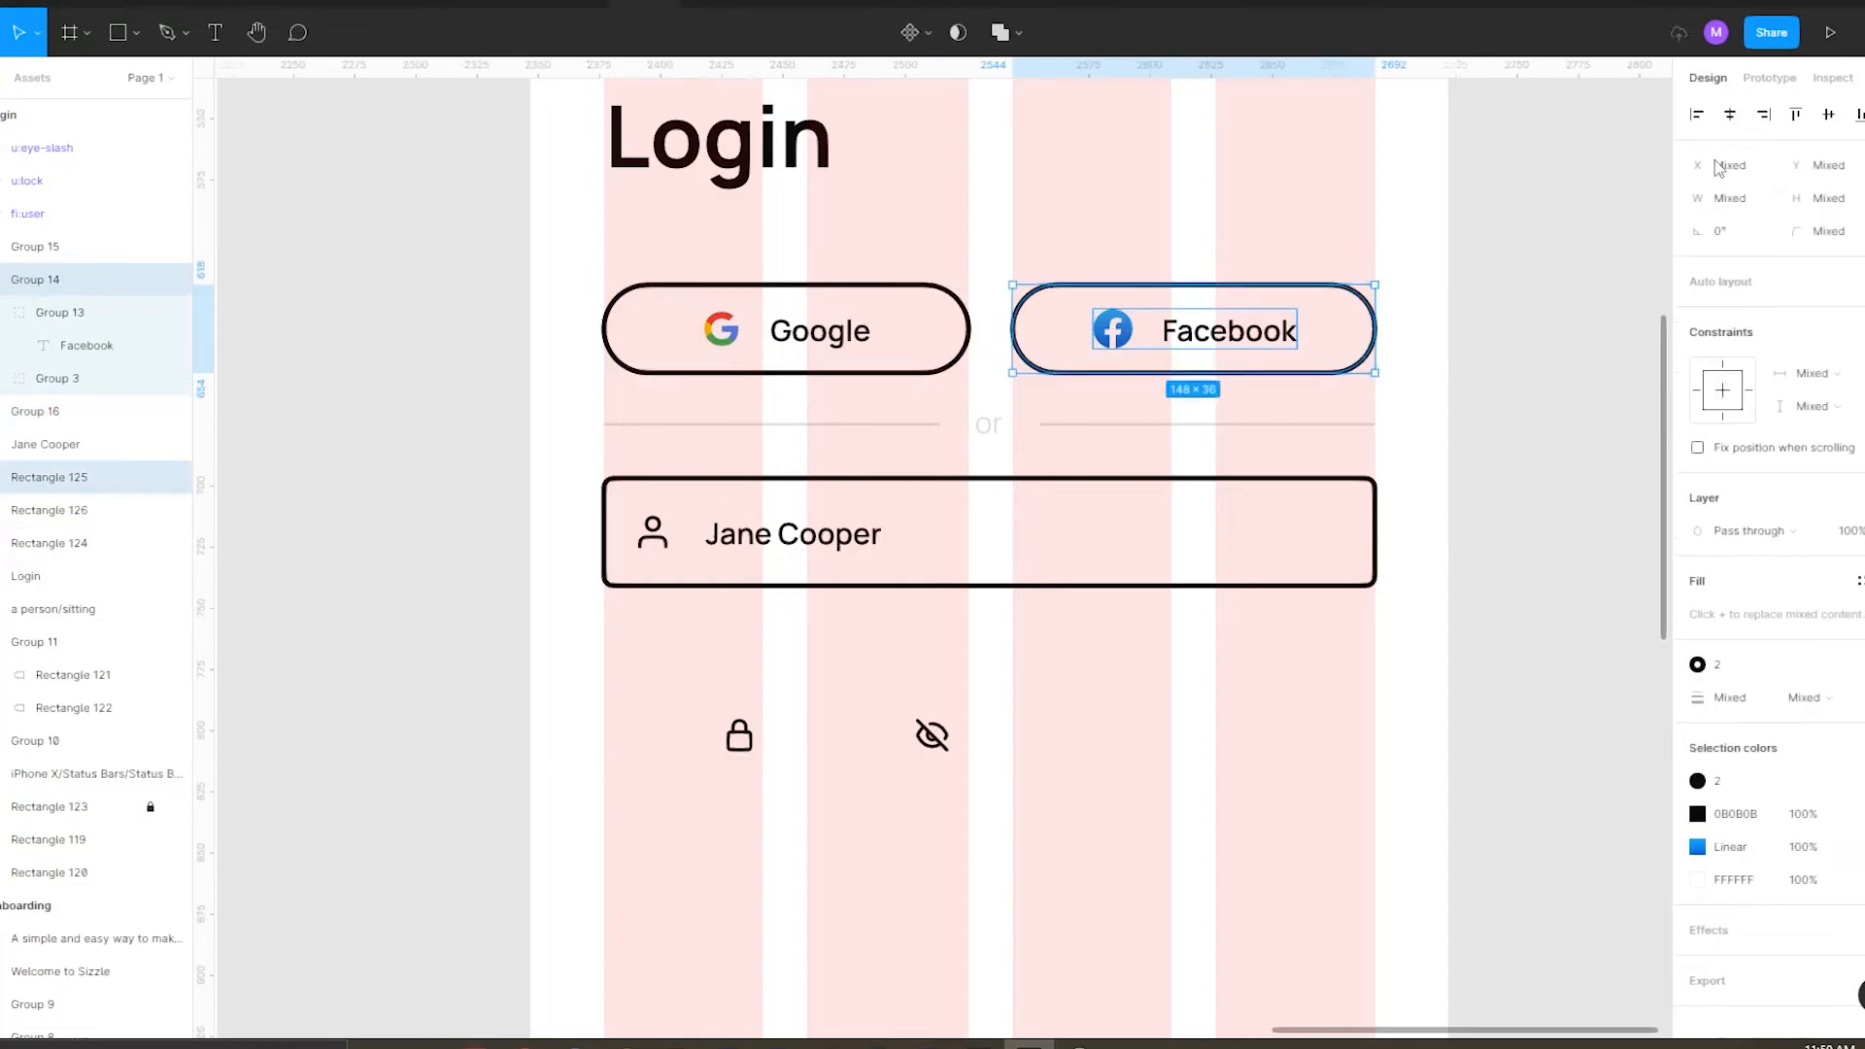
pyautogui.click(1733, 121)
# Move the lock and eye-slash icons out of the Login frame onto the empty canvas beside it.
pyautogui.click(777, 534)
pyautogui.press('alt')
pyautogui.moveTo(691, 688); pyautogui.dragTo(447, 493)
pyautogui.click(395, 612)
# Duplicate the input box with its user icon and sample name directly beneath the original field.
pyautogui.scroll(-3, 408, 614)
pyautogui.scroll(3, 395, 608)
pyautogui.moveTo(520, 628); pyautogui.dragTo(687, 720)
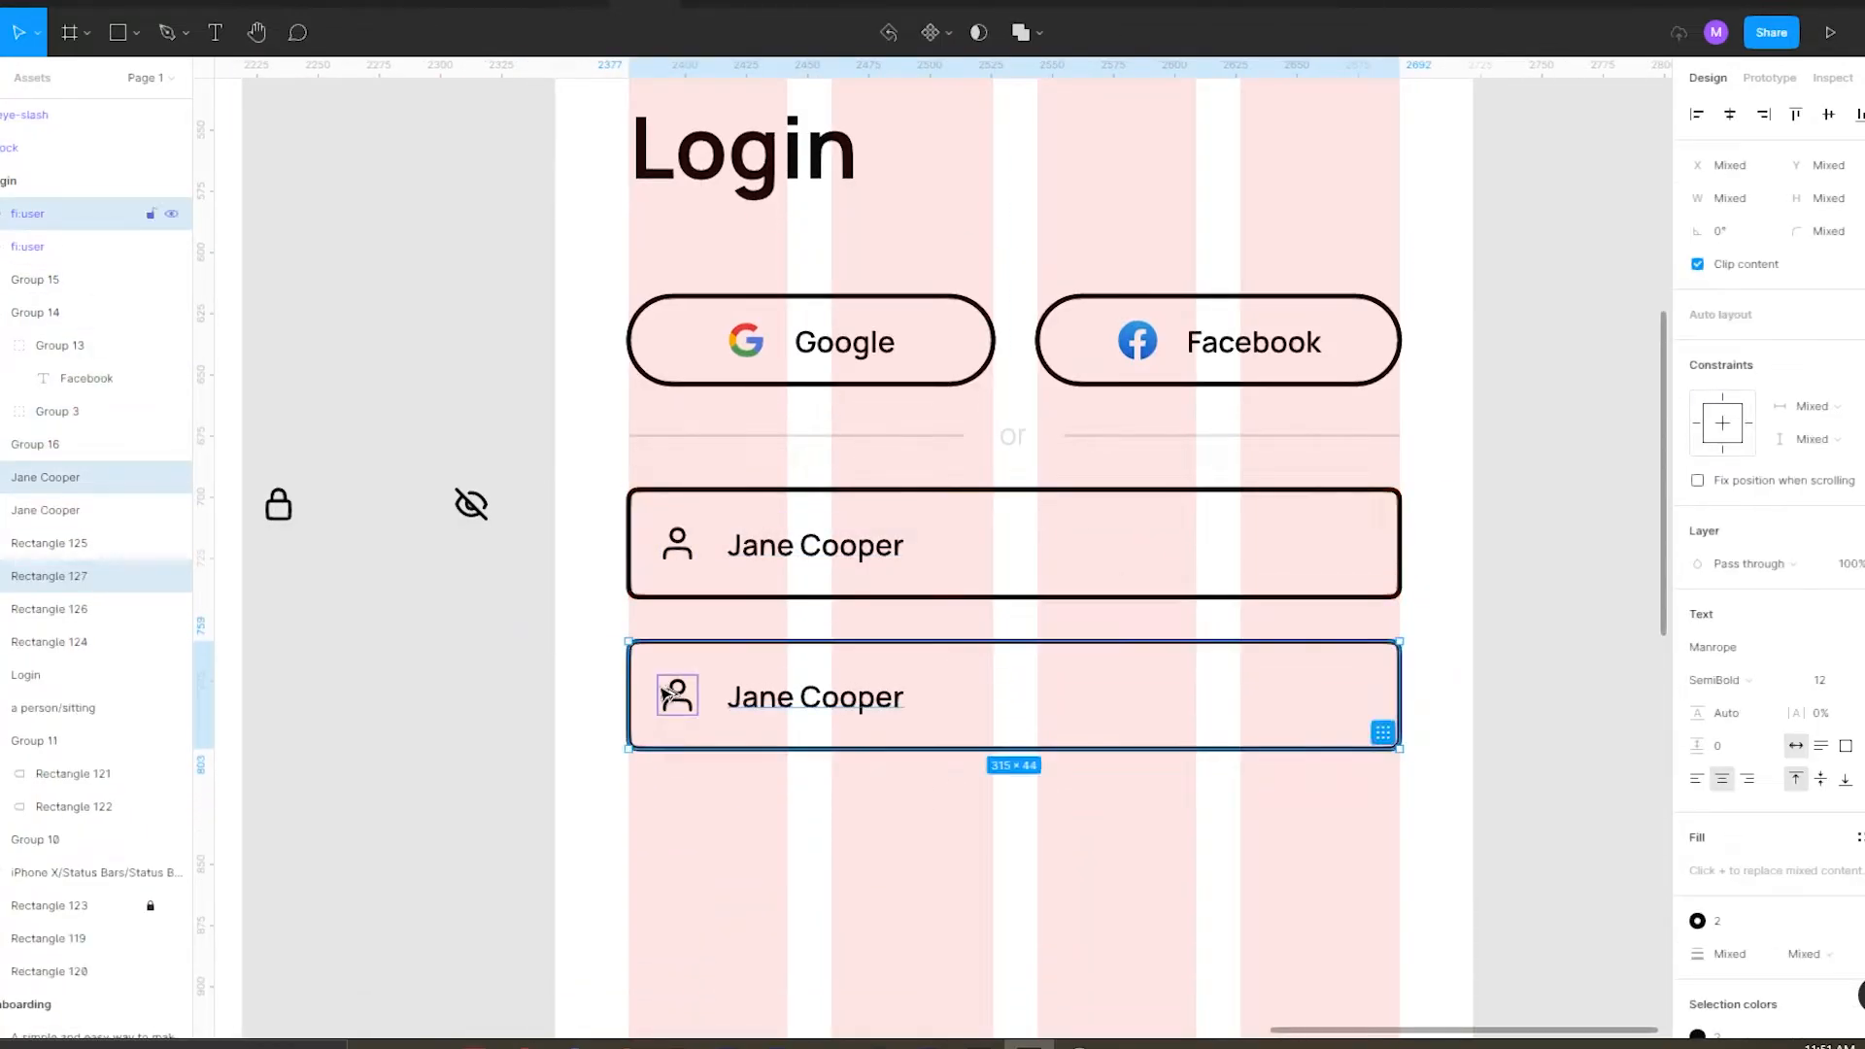
pyautogui.click(529, 714)
pyautogui.scroll(-3, 1012, 554)
pyautogui.scroll(3, 976, 532)
# Put the duplicated field's user icon and sample name into an auto layout frame.
pyautogui.click(708, 723)
pyautogui.scroll(-3, 900, 686)
pyautogui.scroll(3, 900, 686)
pyautogui.scroll(-1, 874, 680)
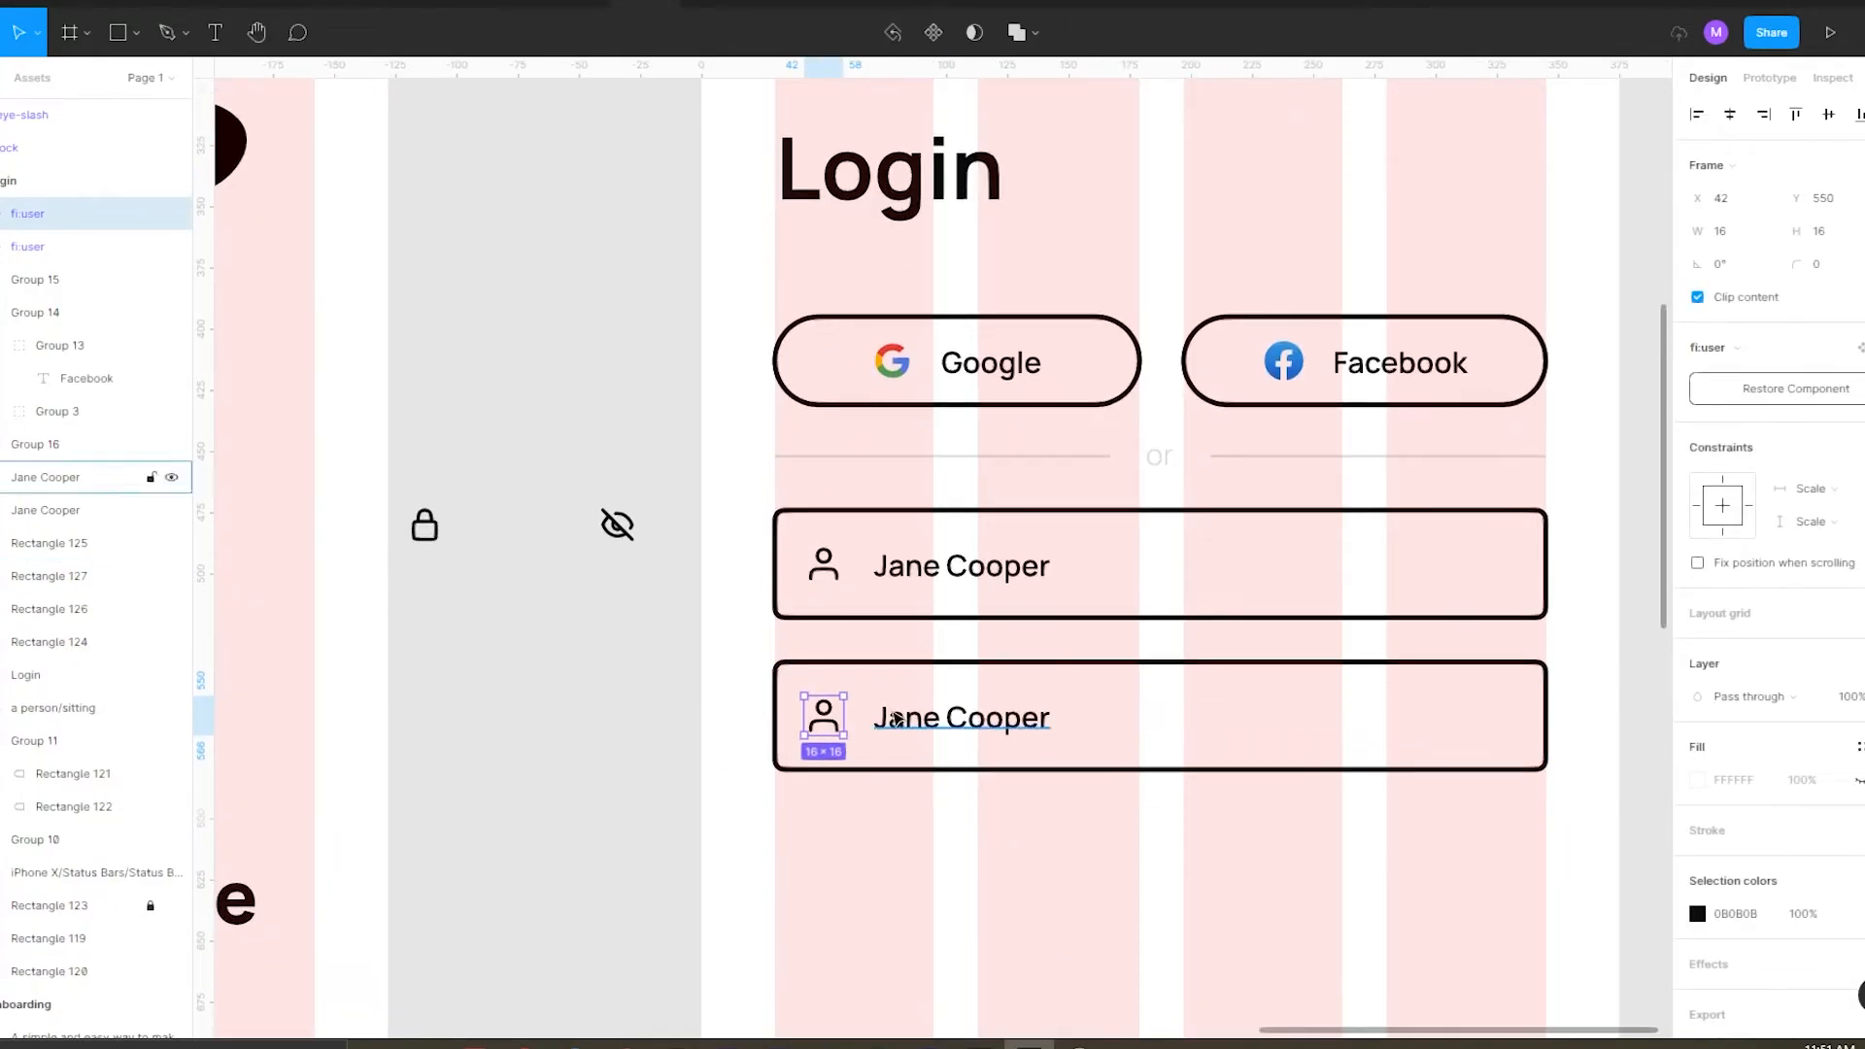
pyautogui.keyDown('shift'); pyautogui.click(902, 723); pyautogui.keyUp('shift')
pyautogui.click(1860, 348)
pyautogui.click(680, 724)
# Replace the user icon in the second field's auto layout frame with the lock icon from the canvas.
pyautogui.doubleClick(827, 717)
pyautogui.click(425, 525)
pyautogui.hotkey('ctrl', 'x')
pyautogui.click(832, 726)
pyautogui.doubleClick(832, 726)
pyautogui.hotkey('ctrl', 'v')
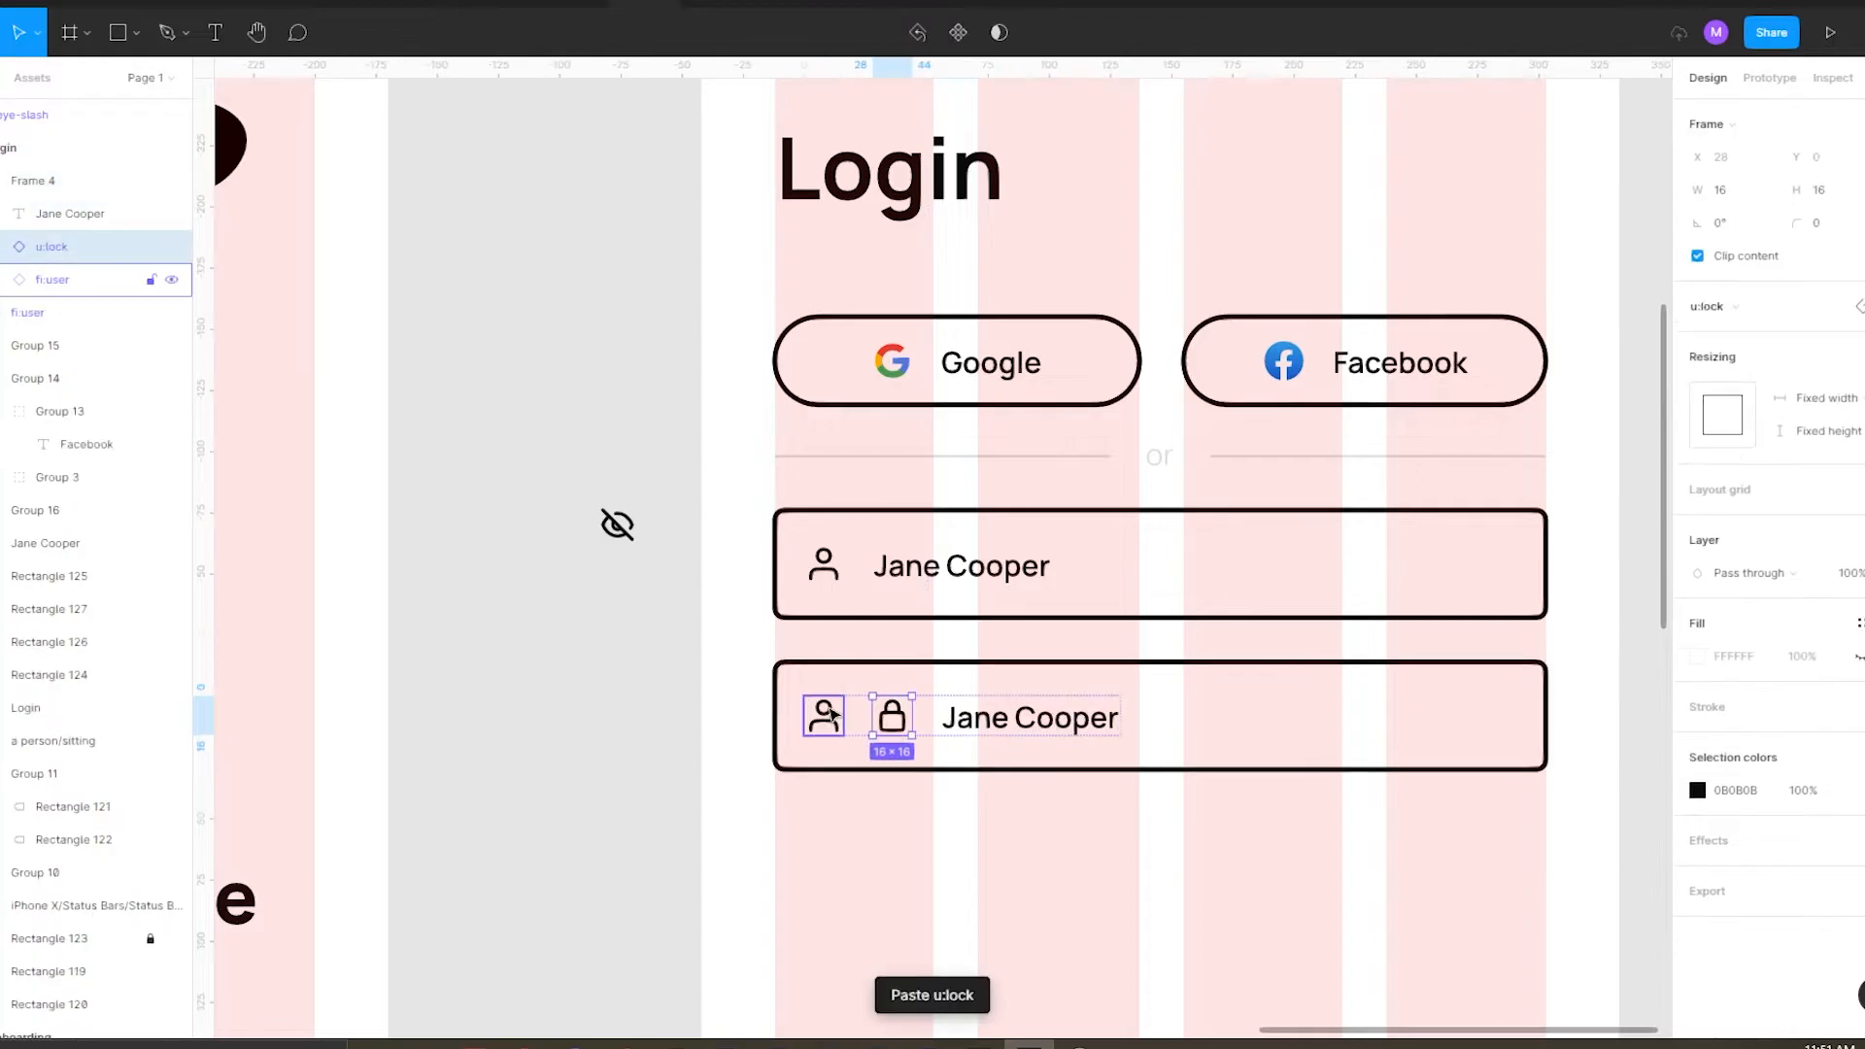
pyautogui.click(822, 721)
pyautogui.press('Delete')
# Change the second field's text to "*********" and ungroup the auto layout frame around it and the lock icon.
pyautogui.doubleClick(922, 720)
pyautogui.write('*******')
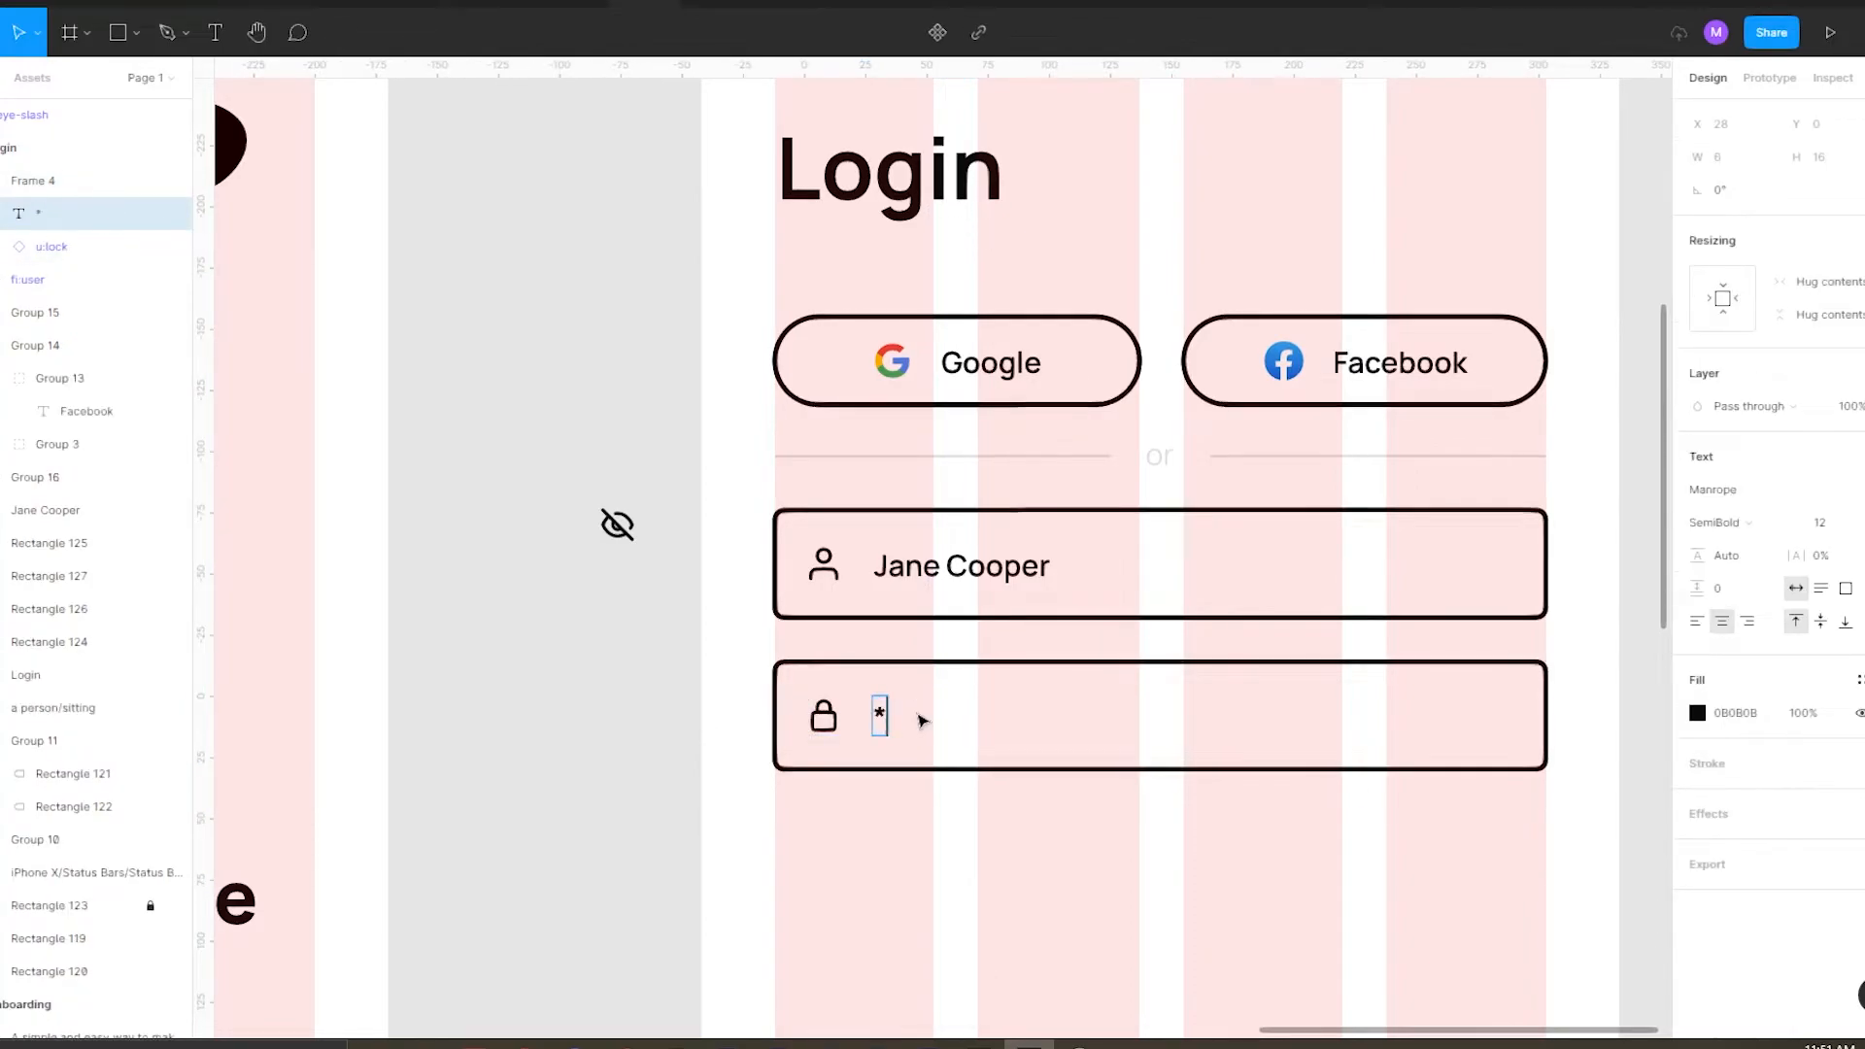
pyautogui.scroll(1, 723, 688)
pyautogui.click(661, 680)
pyautogui.click(865, 686)
pyautogui.click(660, 685)
pyautogui.scroll(2, 826, 686)
pyautogui.click(830, 685)
pyautogui.hotkey('ctrl', 'shift', 'g')
pyautogui.click(860, 685)
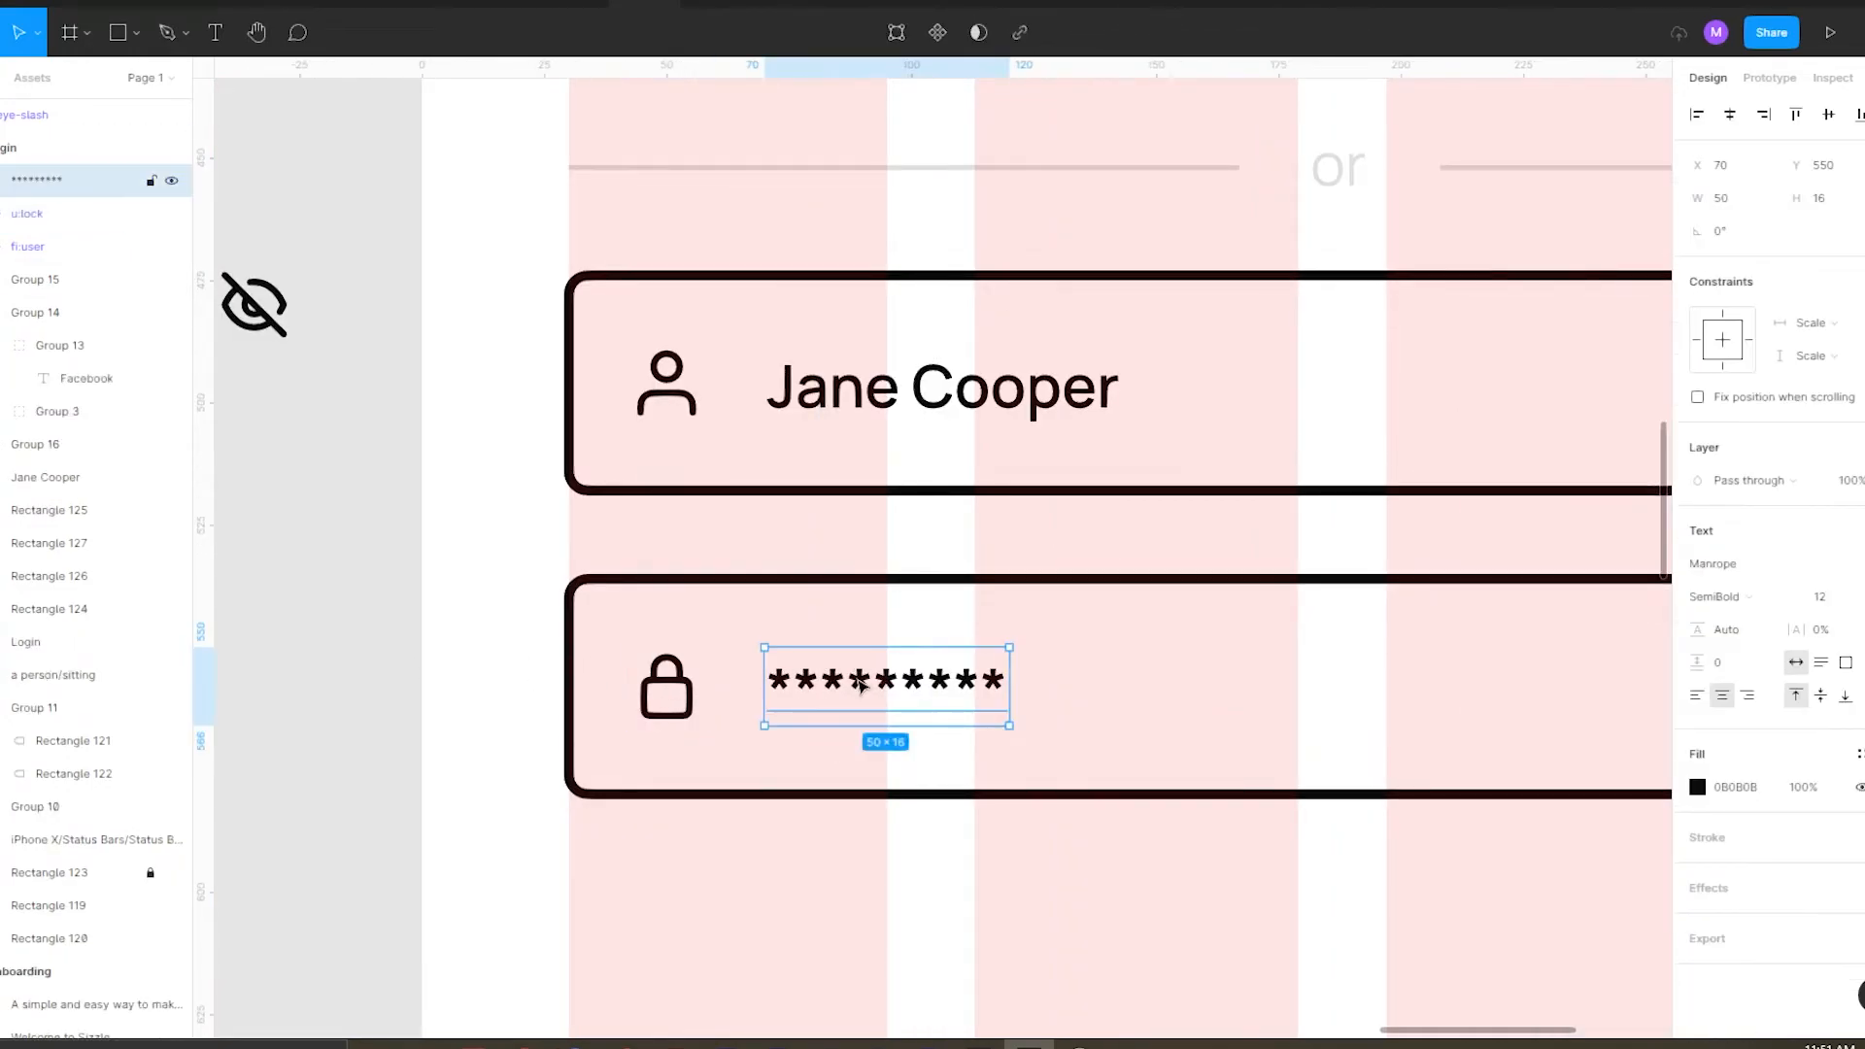
# Place the eye-slash icon inside the right end of the password field at X 317, Y 550, level with the lock icon.
pyautogui.scroll(-2, 606, 632)
pyautogui.moveTo(432, 471); pyautogui.dragTo(1309, 668)
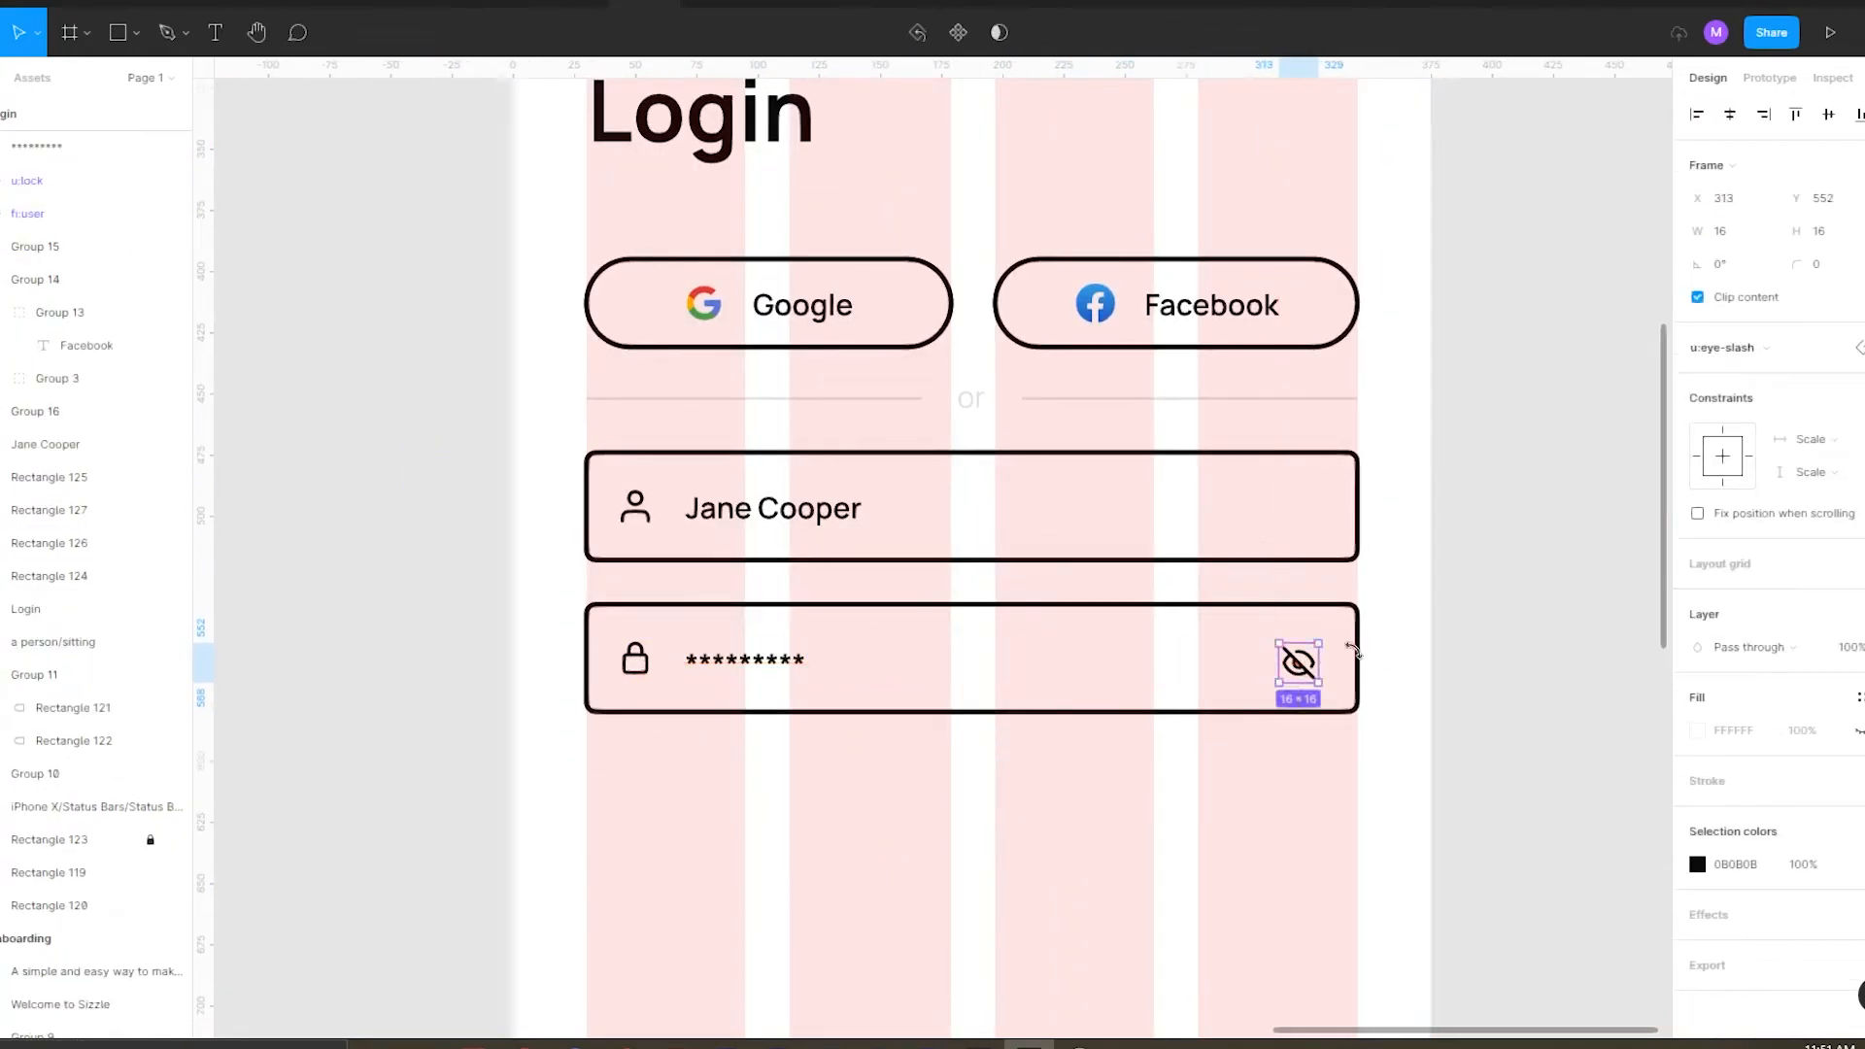
pyautogui.press('alt')
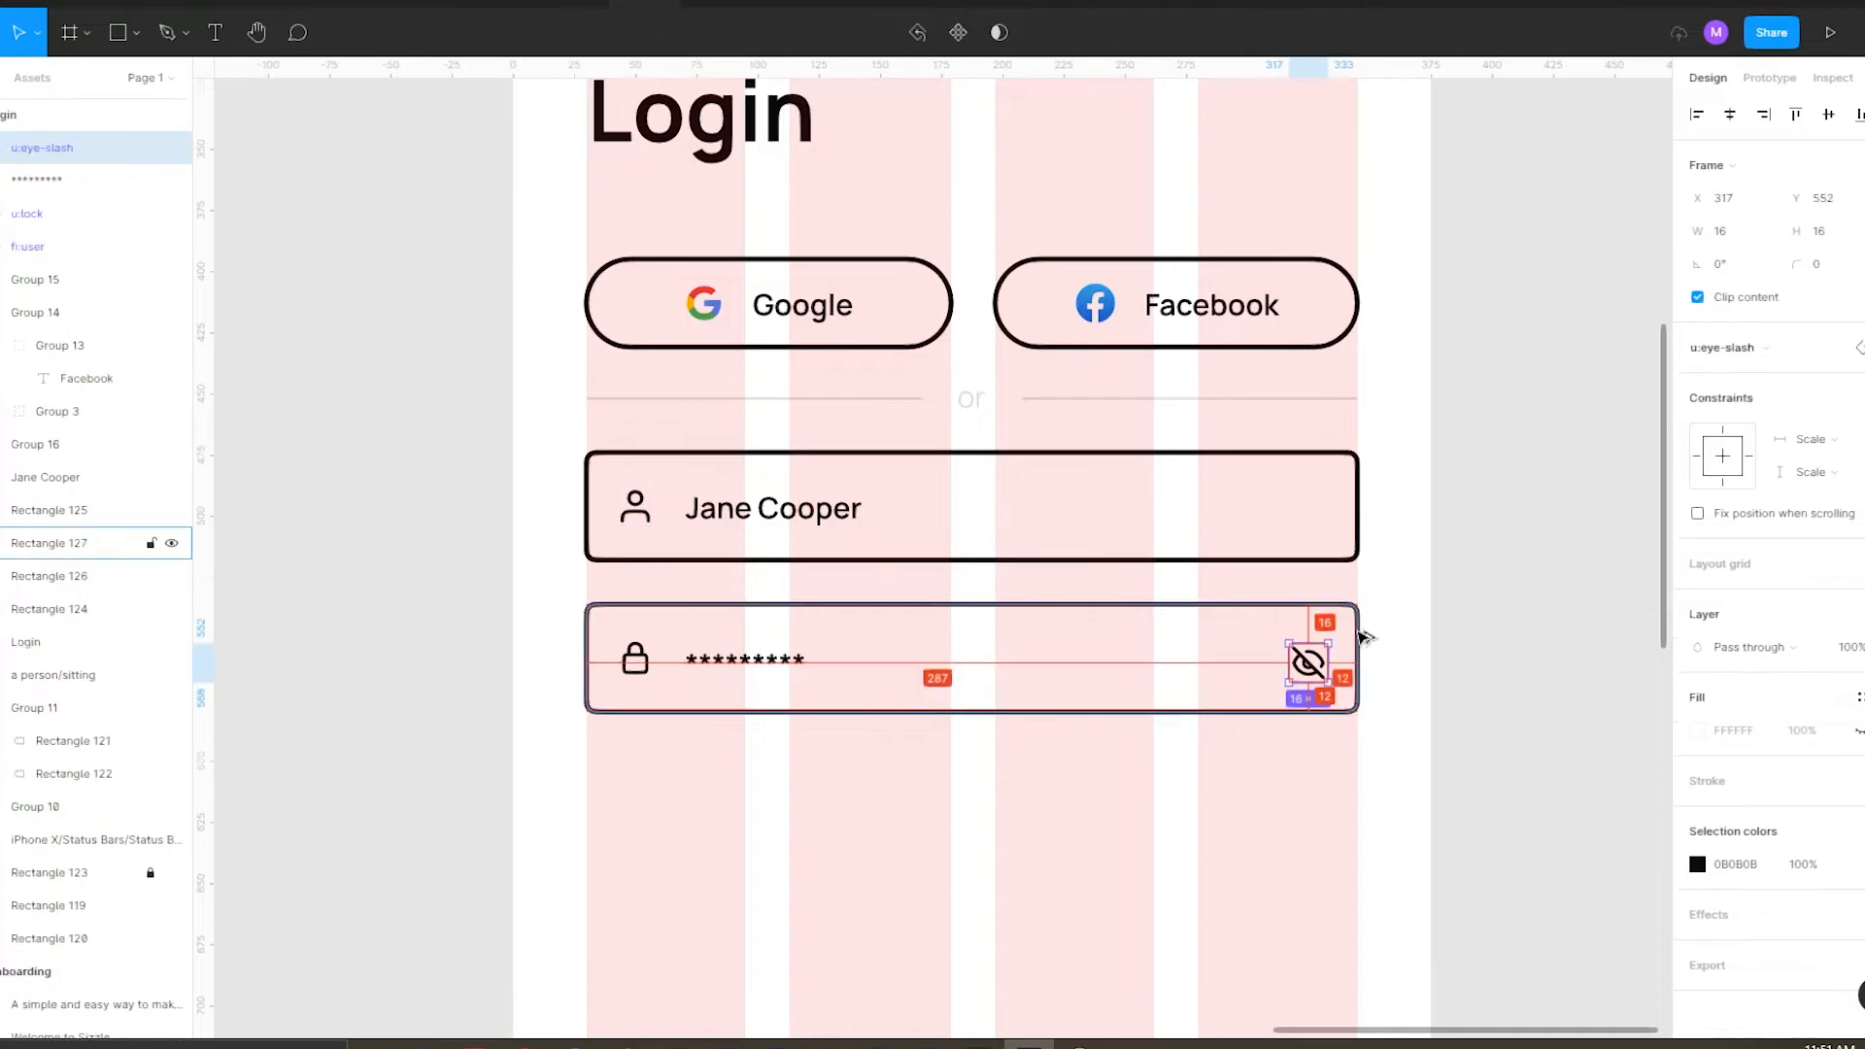
pyautogui.click(635, 659)
pyautogui.press('alt')
pyautogui.click(1311, 660)
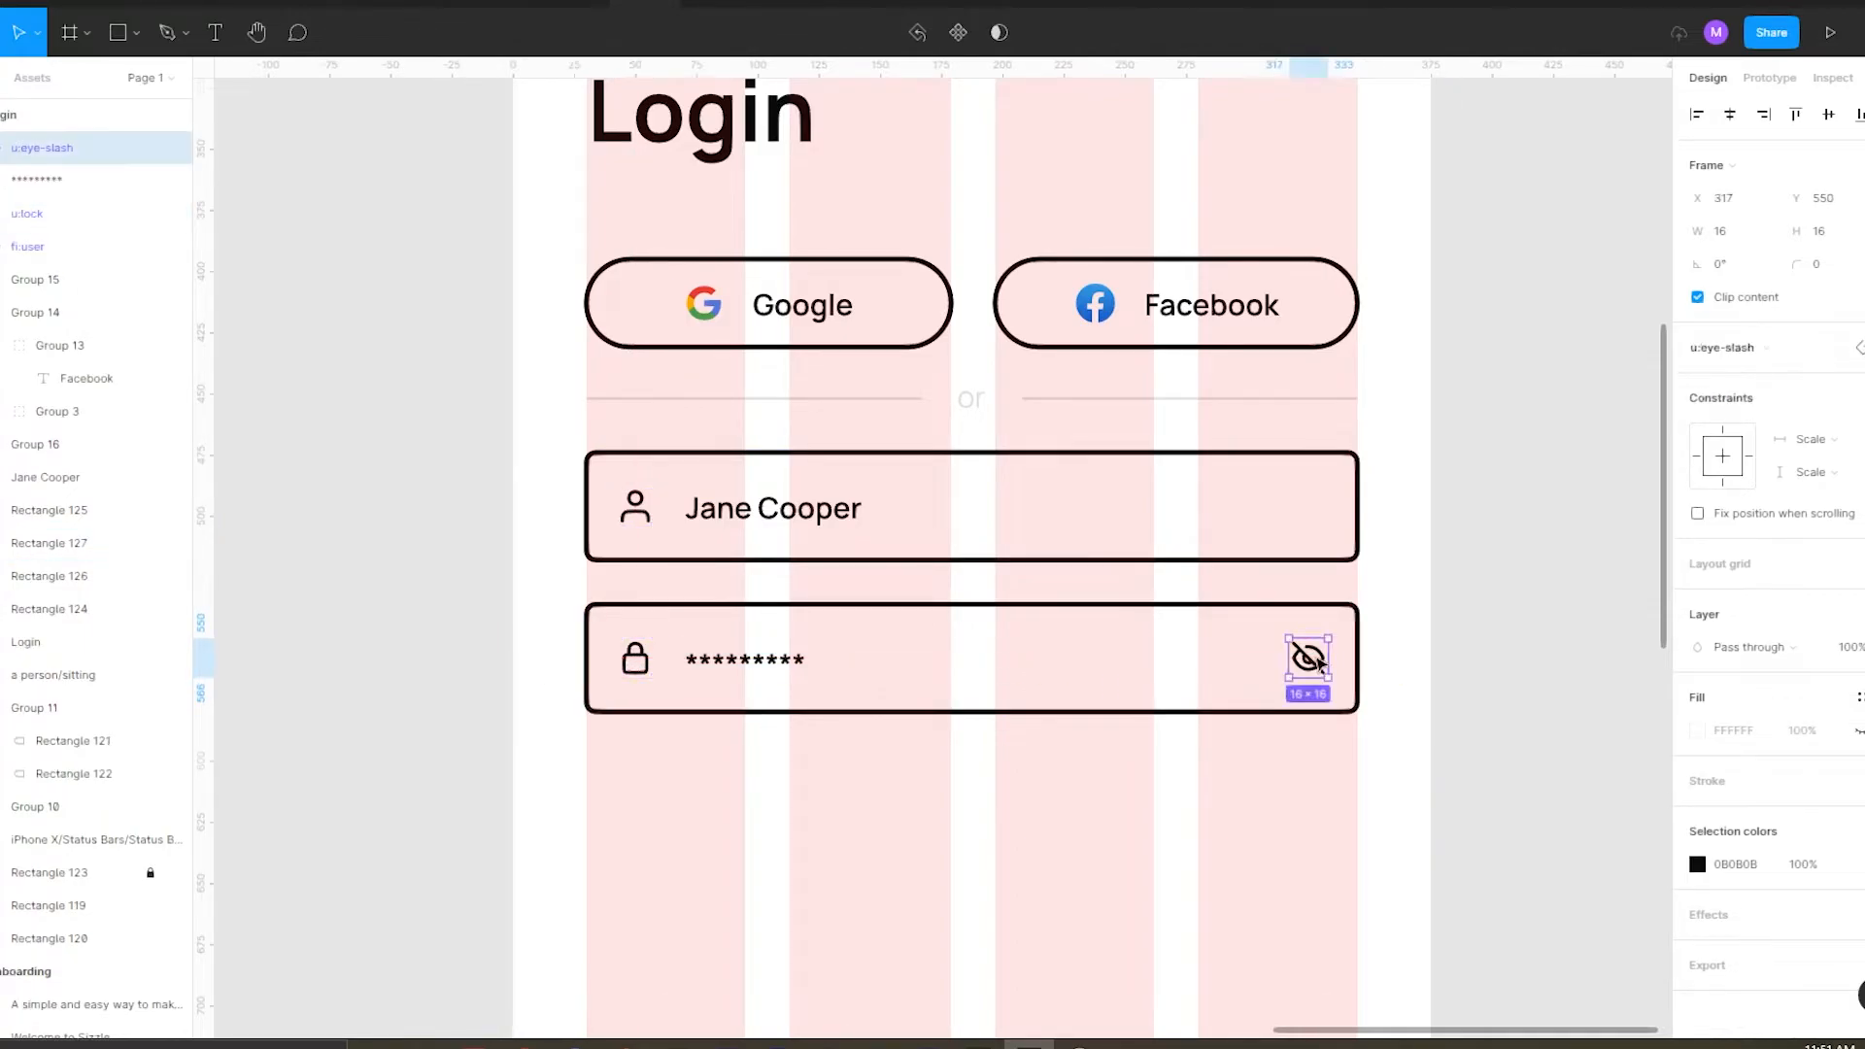
pyautogui.click(1496, 595)
# Copy the Continue button from the Onboarding screen to the Login screen beneath the password field at X 30, Y 647.
pyautogui.scroll(-3, 662, 641)
pyautogui.keyDown('alt'); pyautogui.click(980, 618); pyautogui.keyUp('alt')
pyautogui.click(962, 608)
pyautogui.moveTo(375, 833); pyautogui.dragTo(987, 733)
pyautogui.keyDown('alt'); pyautogui.click(777, 720); pyautogui.keyUp('alt')
pyautogui.click(911, 717)
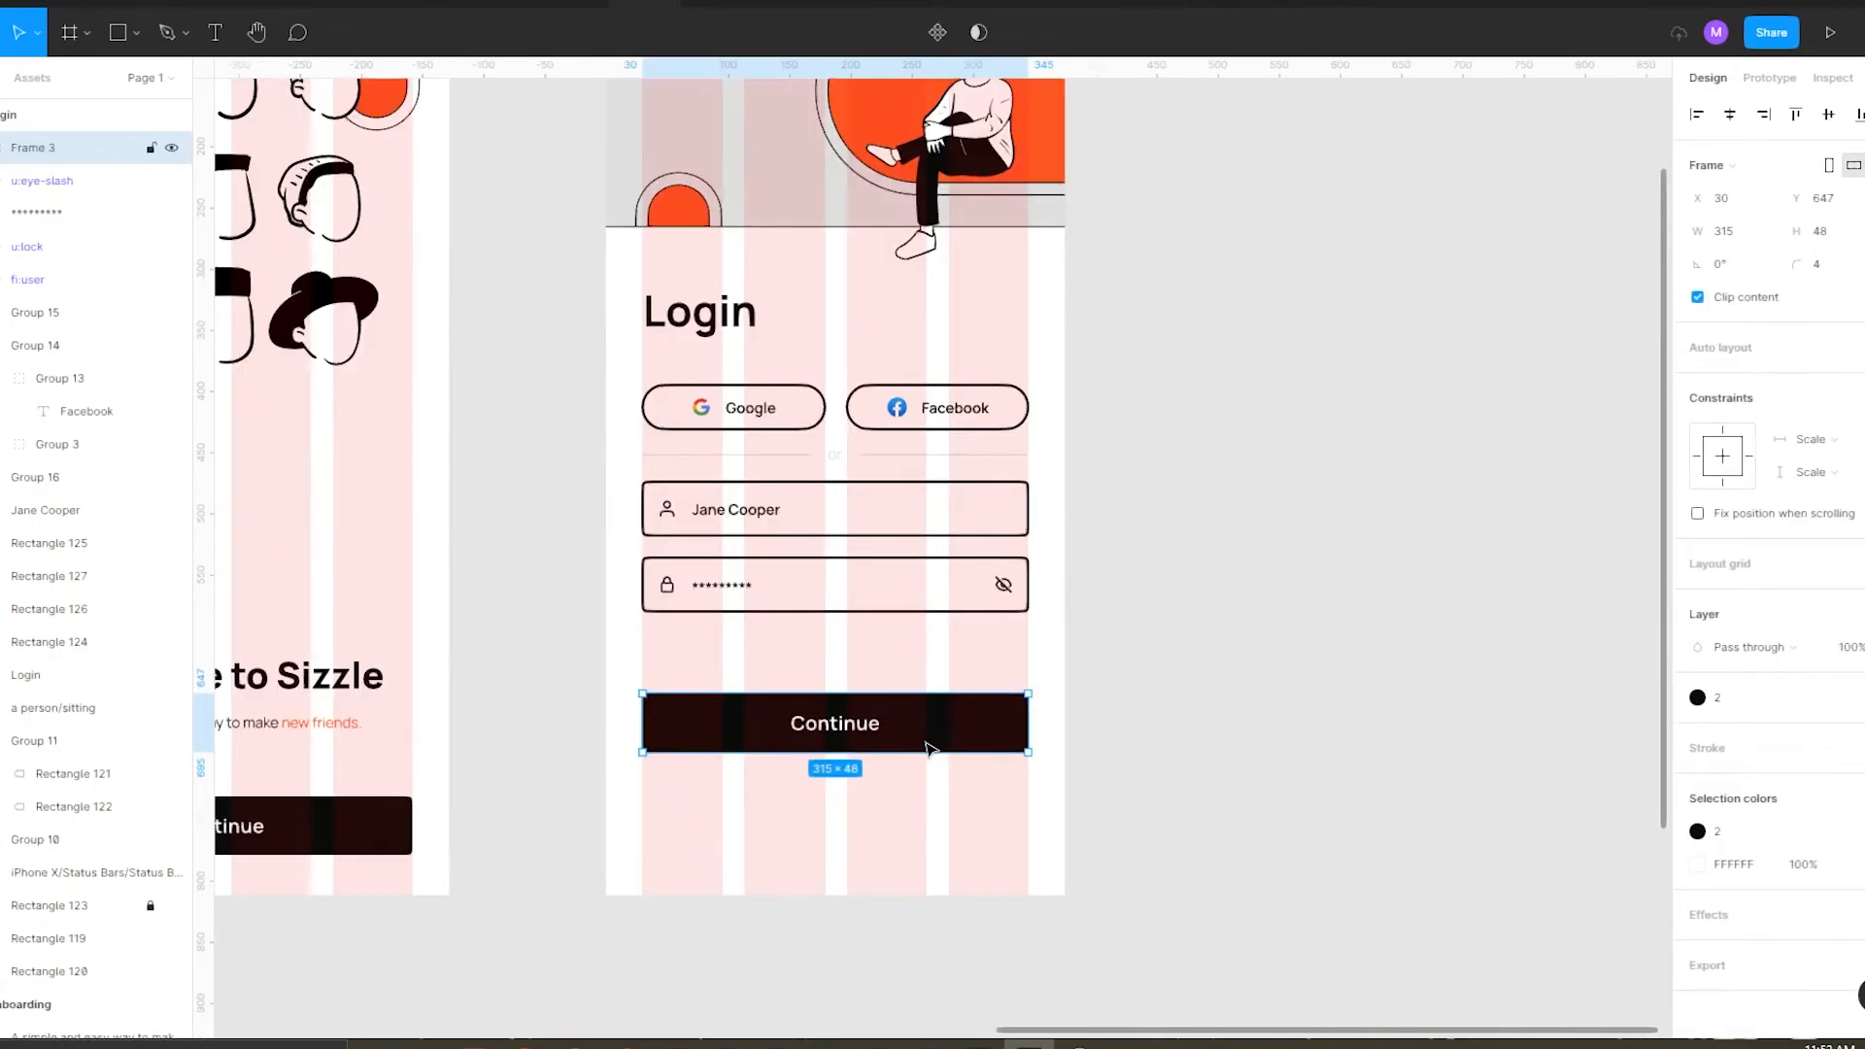
# Nudge the copied Continue button up closer to the password field, checking the gap between them.
pyautogui.press('Up')
pyautogui.press('Up')
pyautogui.press('Up')
pyautogui.press('Up')
pyautogui.press('Up')
pyautogui.press('Up')
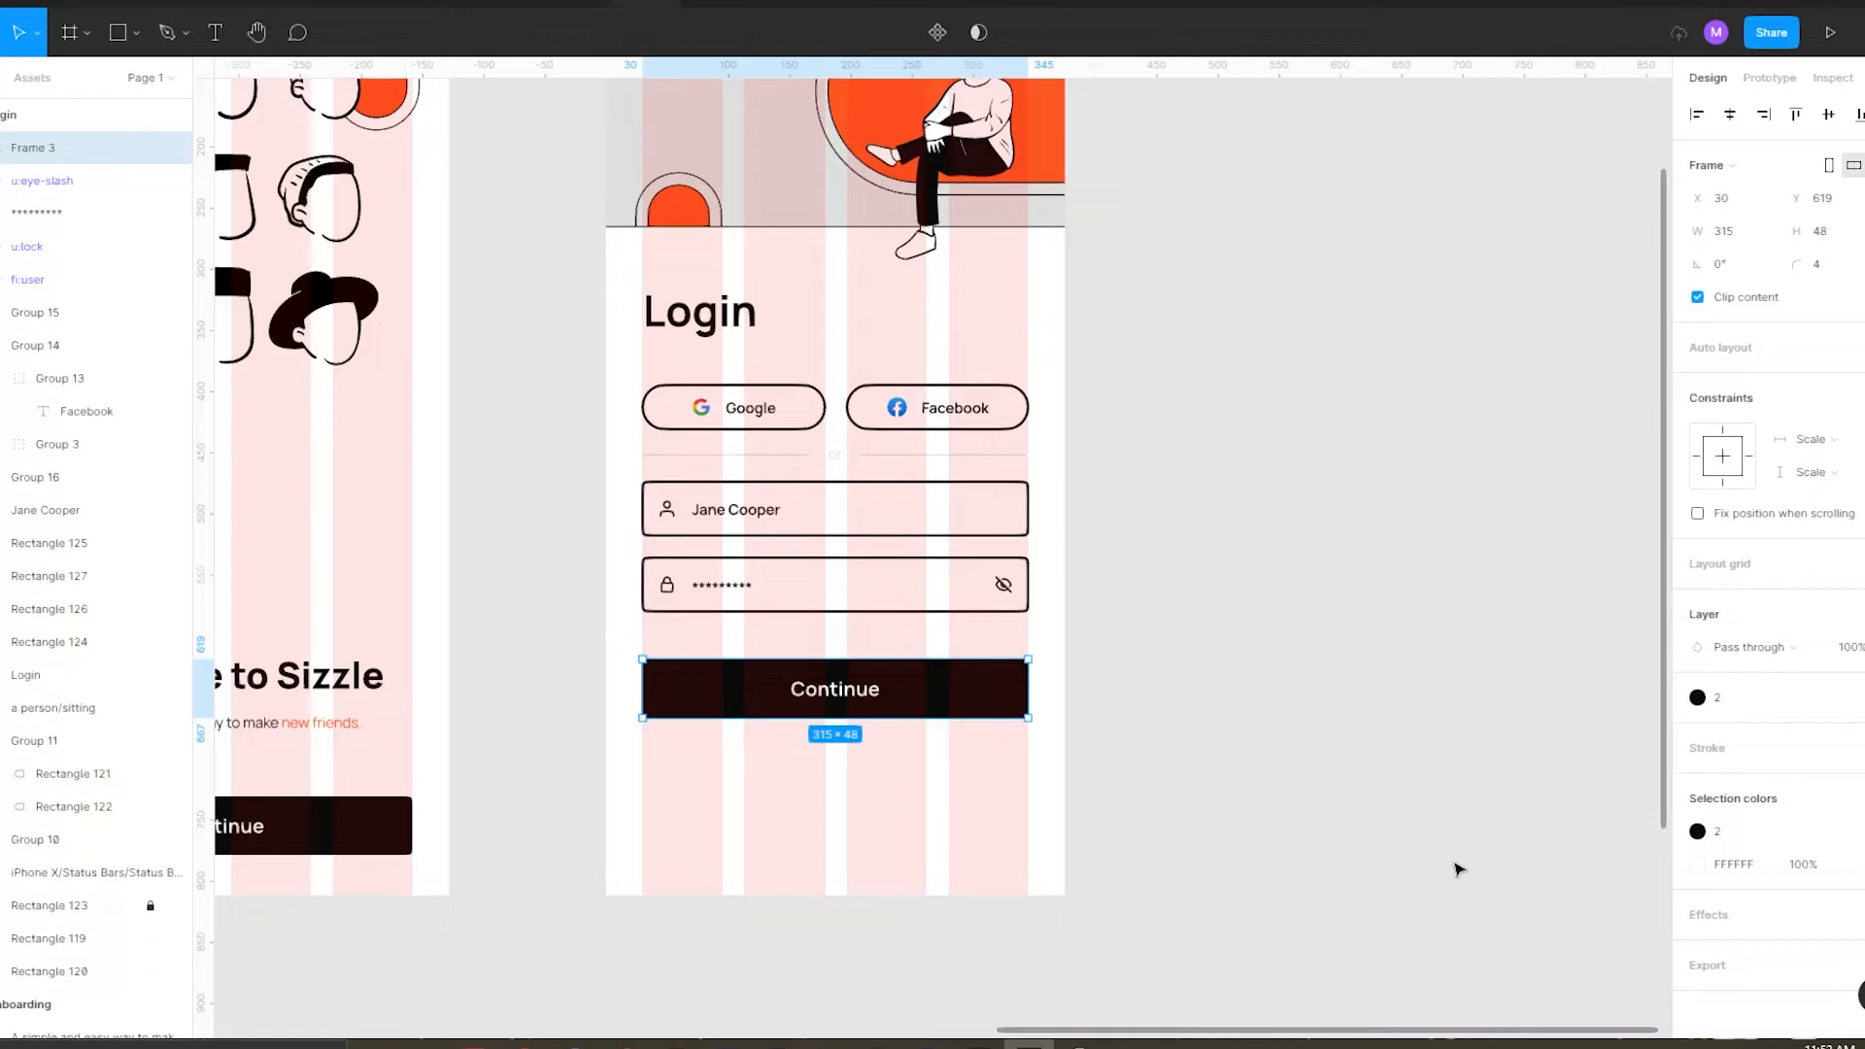
pyautogui.press('alt')
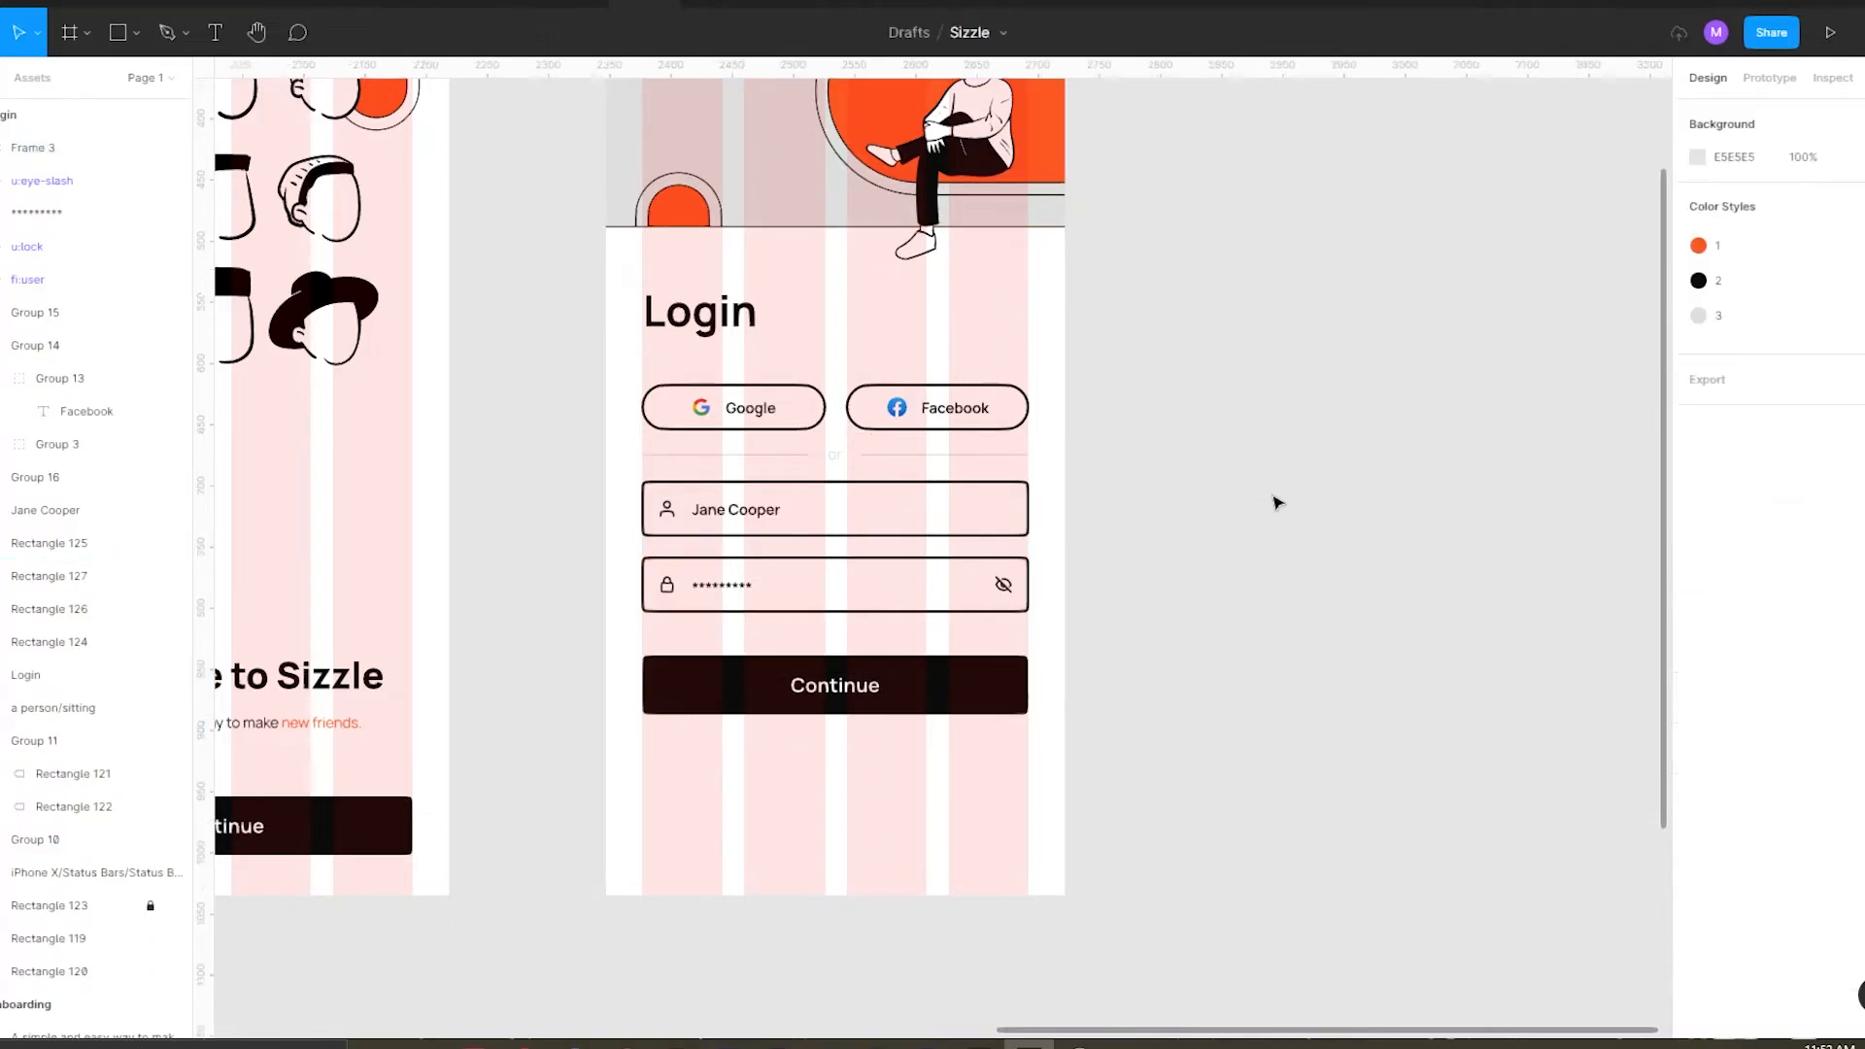
pyautogui.click(1278, 502)
# Change the Login screen button's label to "Log in".
pyautogui.scroll(-2, 1032, 535)
pyautogui.scroll(2, 955, 603)
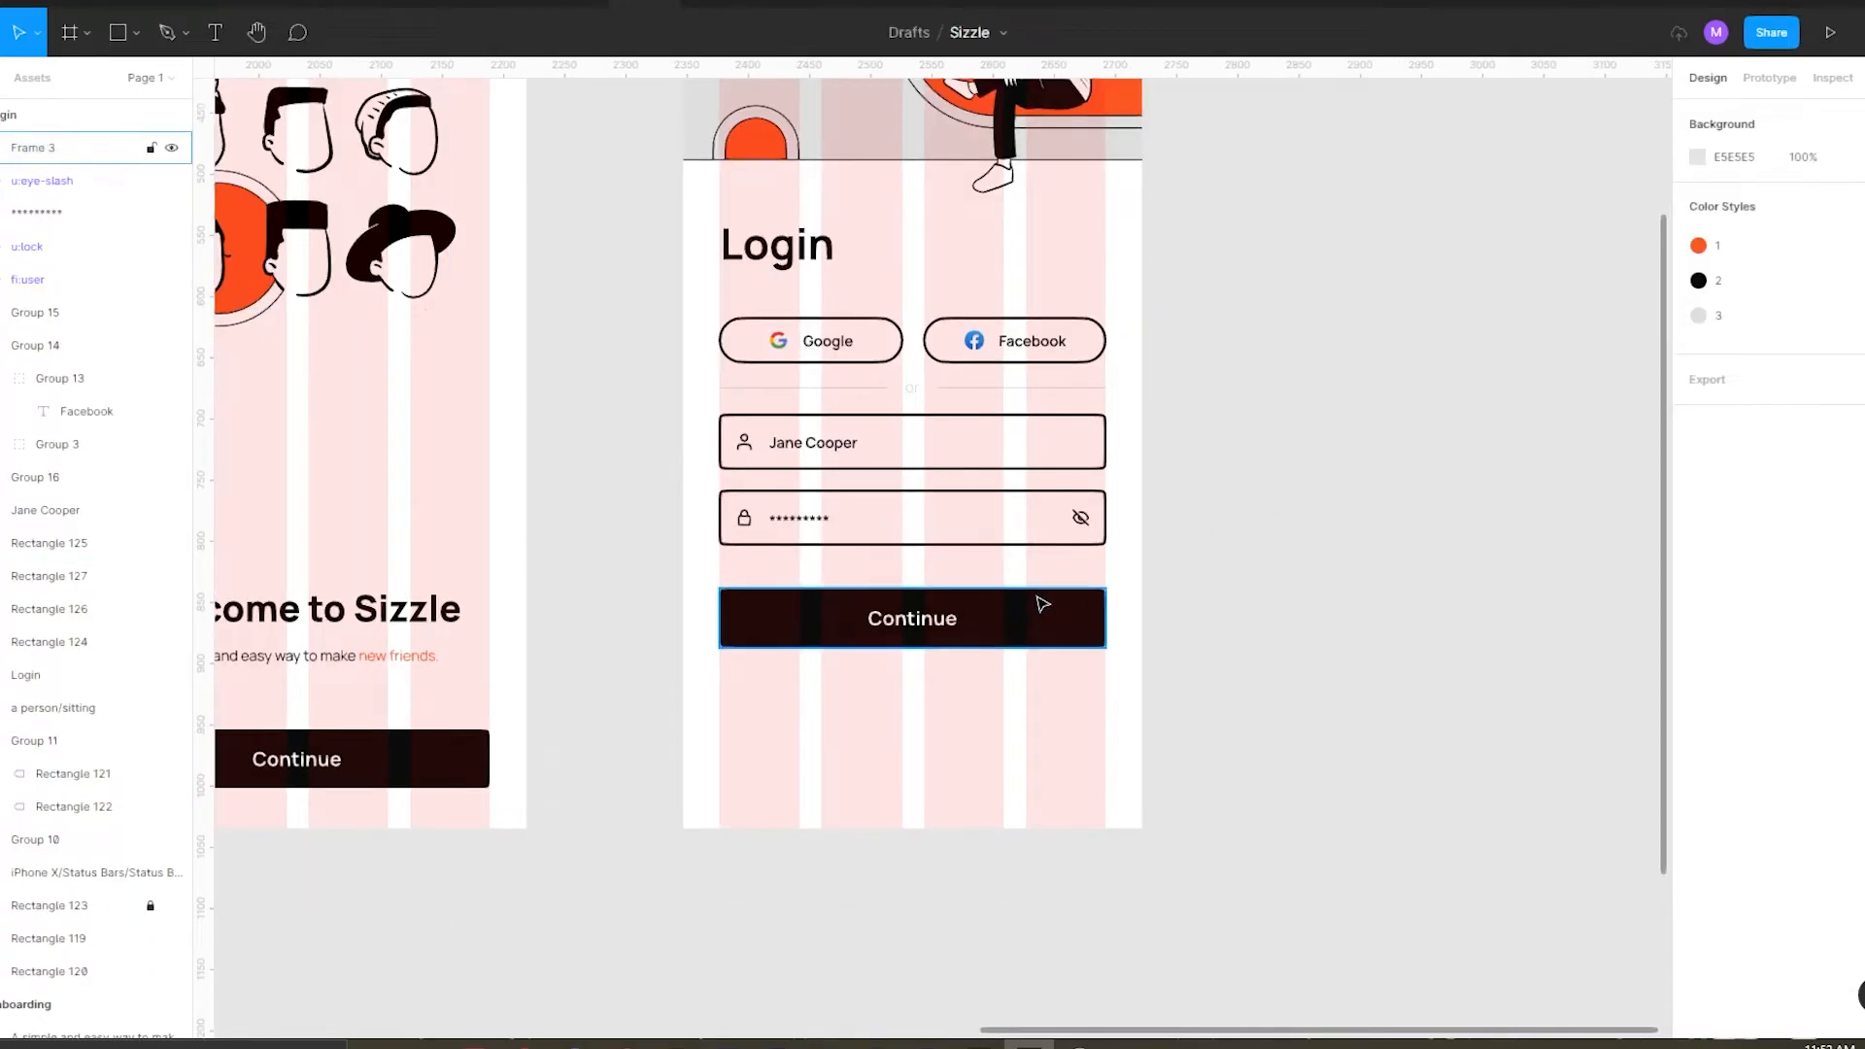
pyautogui.doubleClick(901, 627)
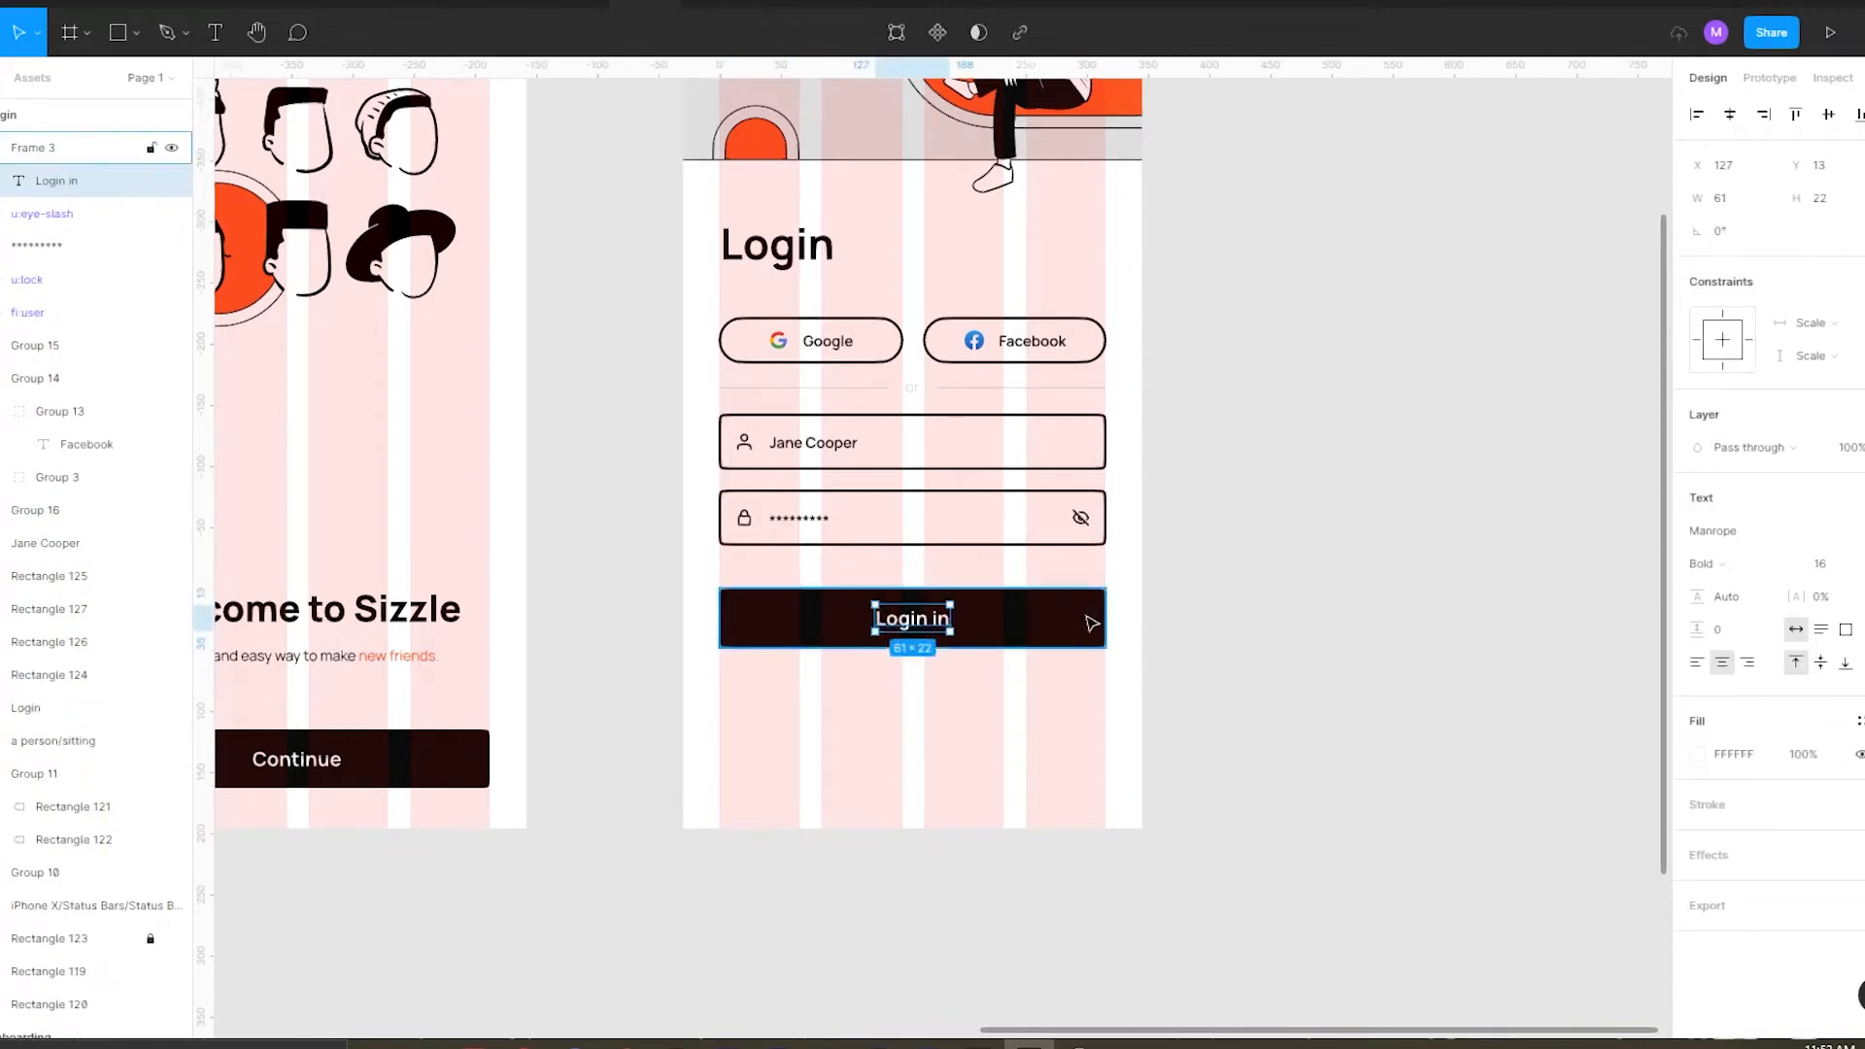
pyautogui.click(947, 571)
pyautogui.click(928, 618)
pyautogui.doubleClick(928, 619)
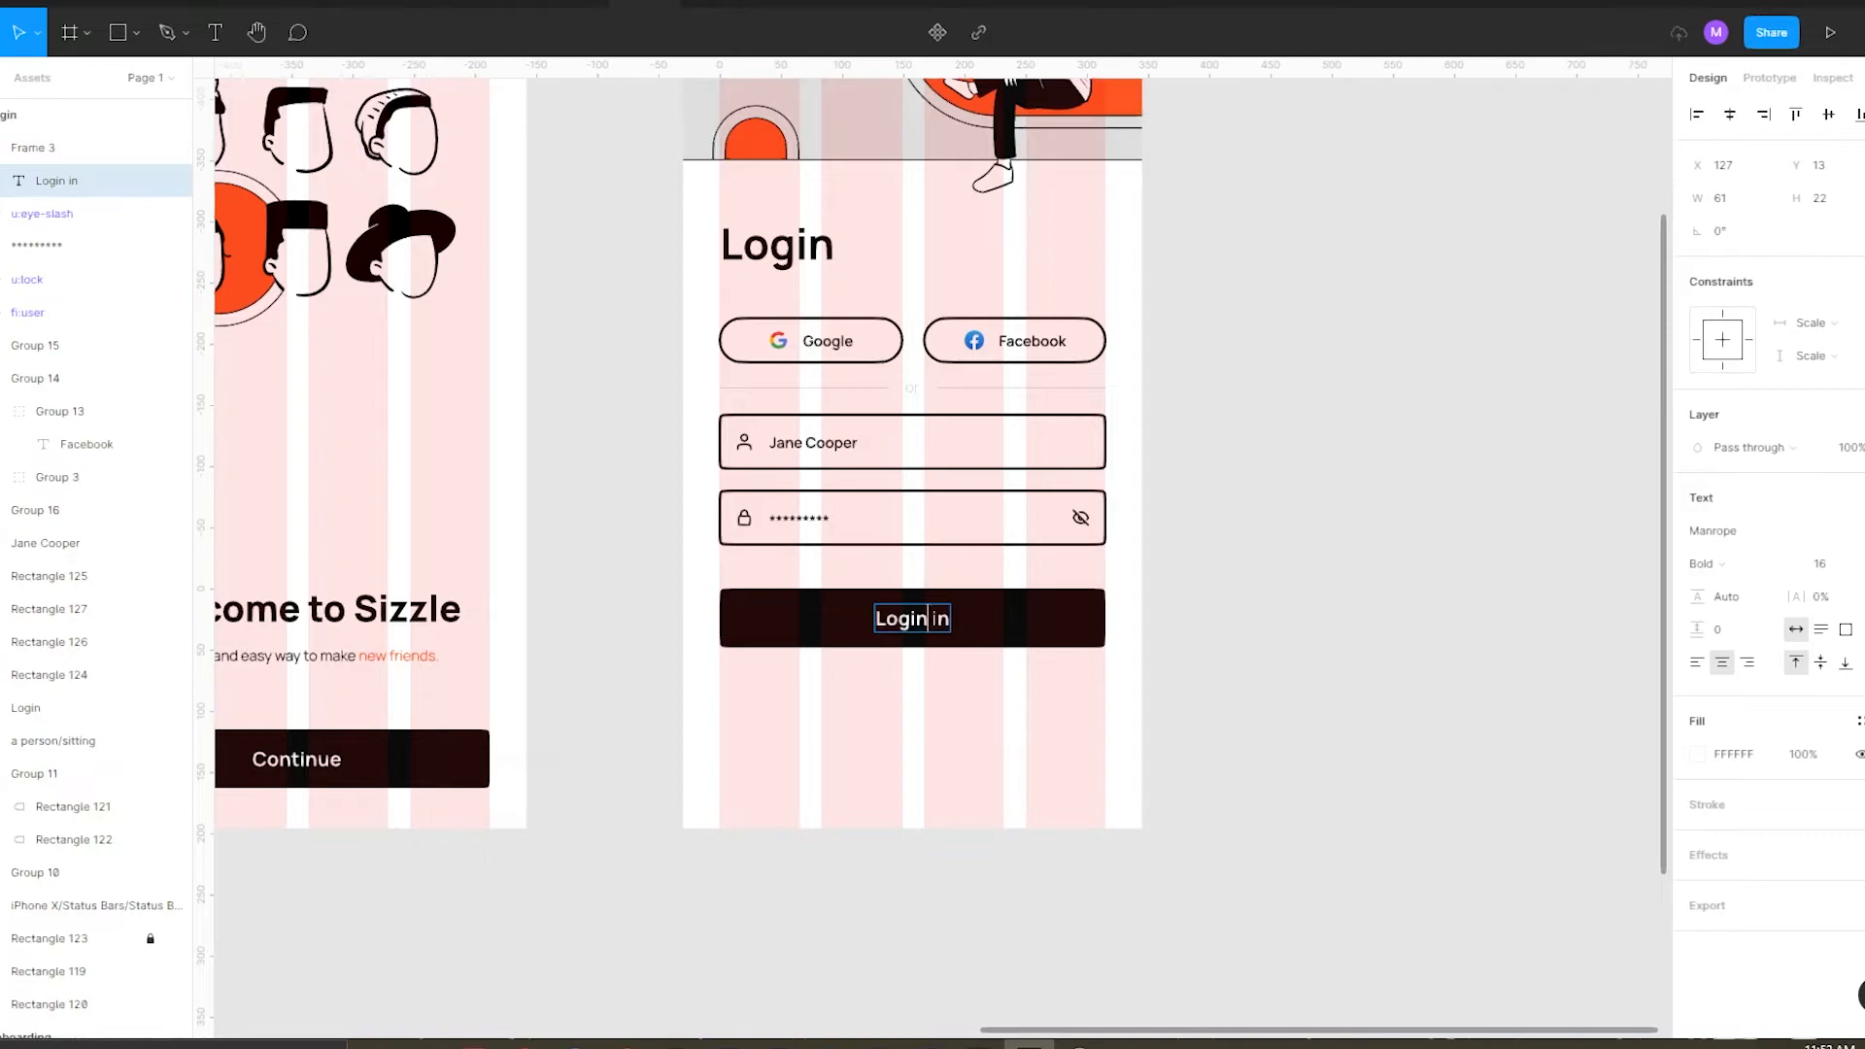
# Copy the sample name below the Log in button, reword it as "Don't have an Account? Signup", and make "Signup" bold orange.
pyautogui.moveTo(803, 449); pyautogui.dragTo(811, 741)
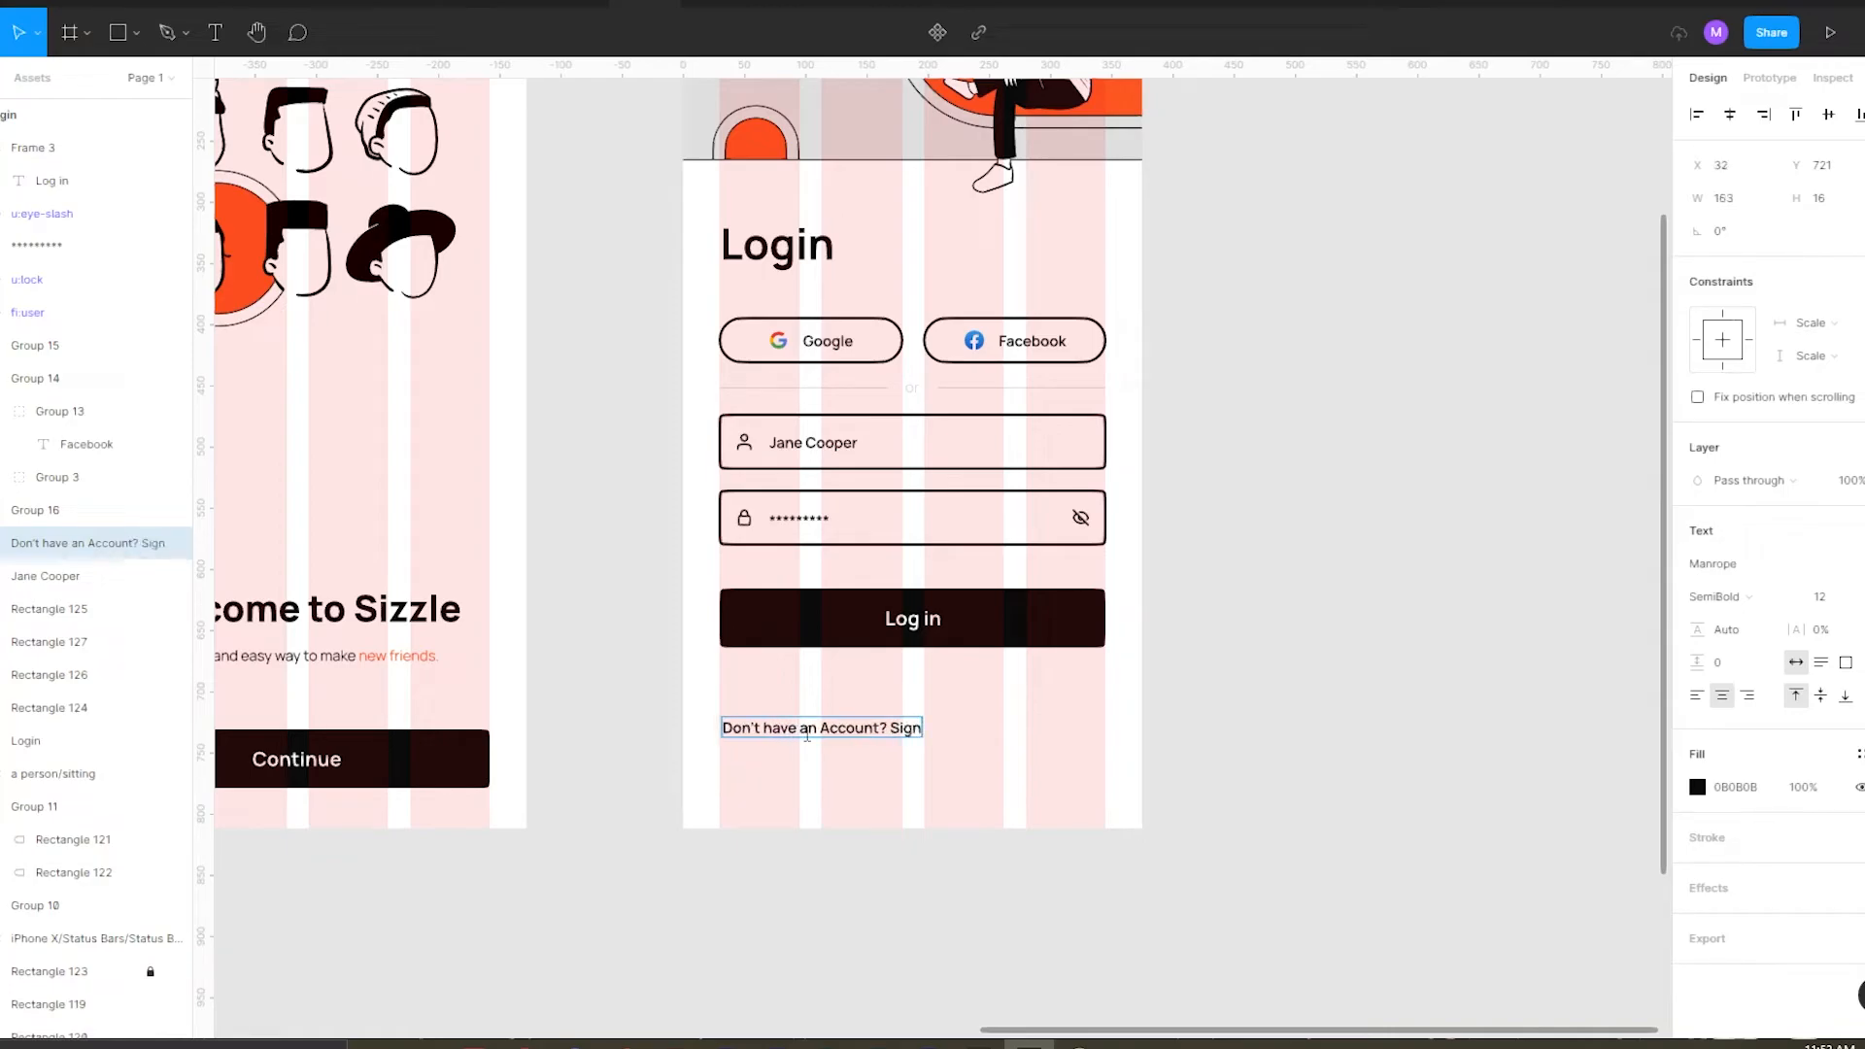
pyautogui.scroll(5, 767, 758)
pyautogui.doubleClick(1047, 690)
pyautogui.click(1714, 596)
pyautogui.click(1734, 621)
pyautogui.click(1858, 754)
pyautogui.click(1710, 749)
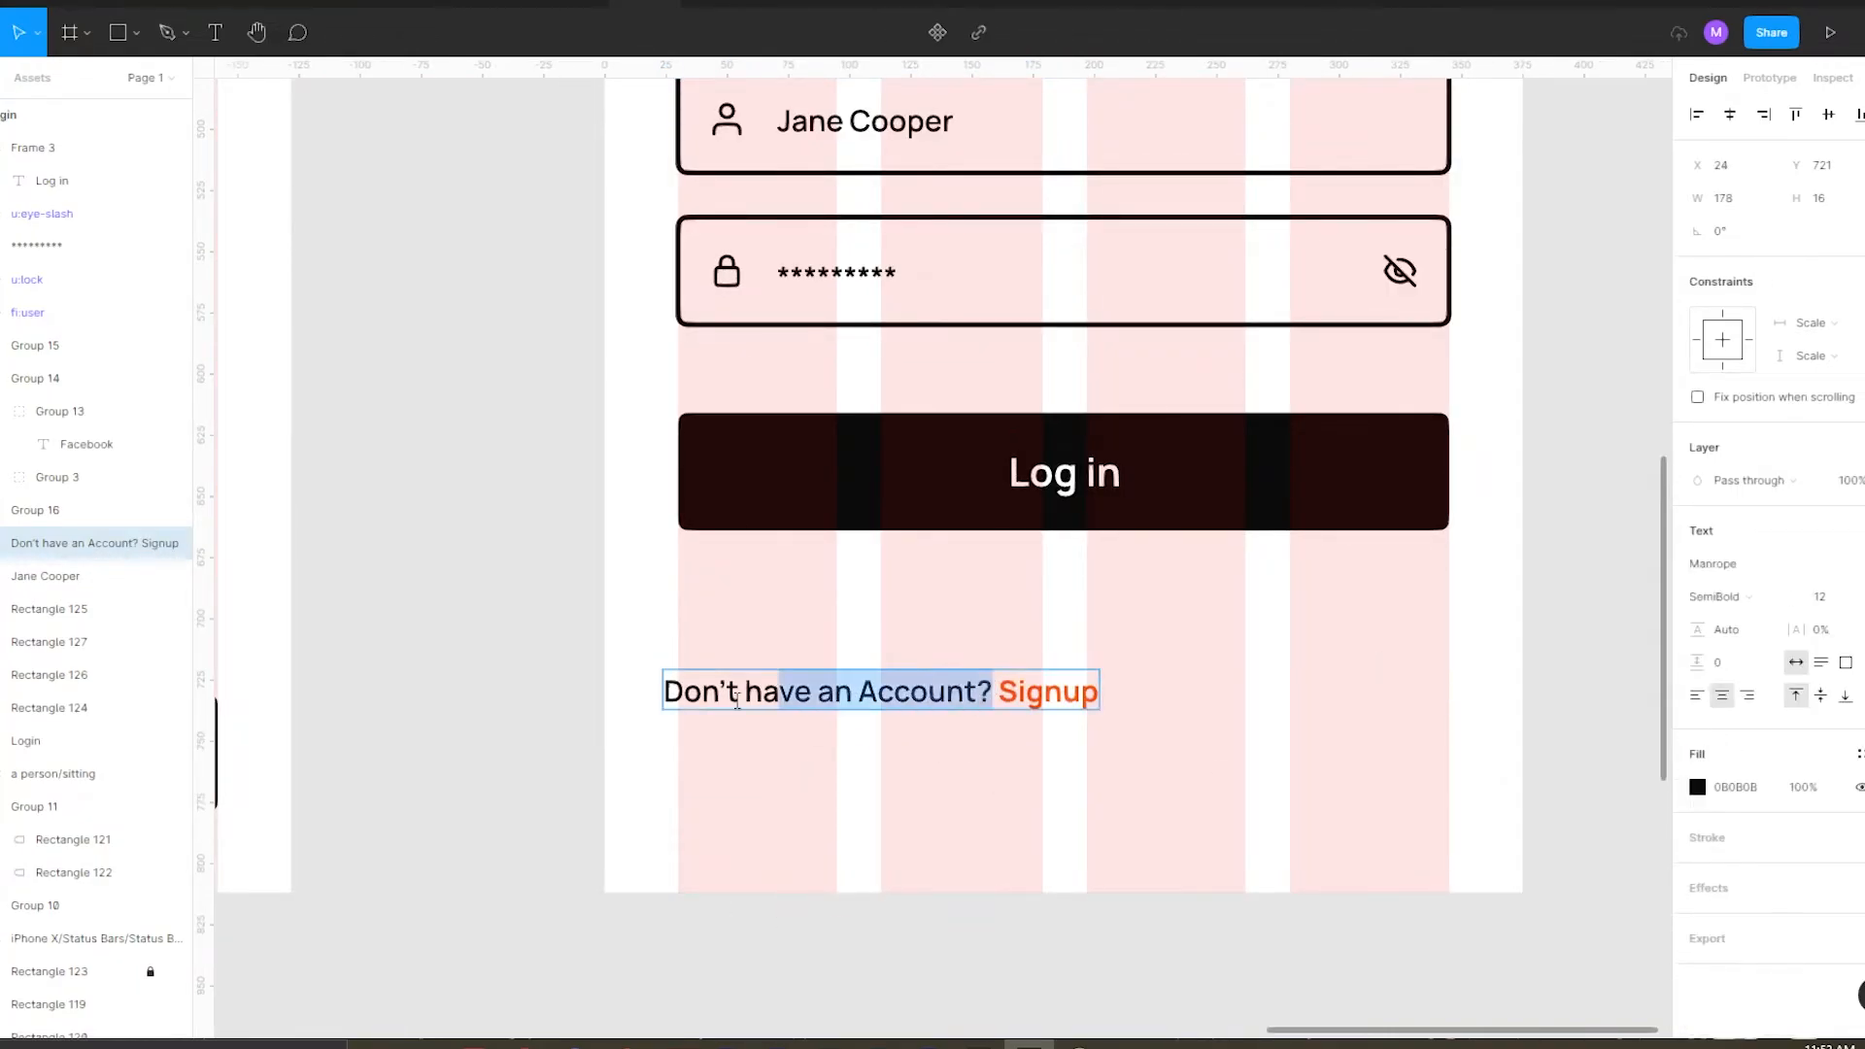
# Set "Don't have an Account?" to Regular and the whole line to size 14, positioned at X 83, Y 744.
pyautogui.click(1743, 601)
pyautogui.click(1740, 546)
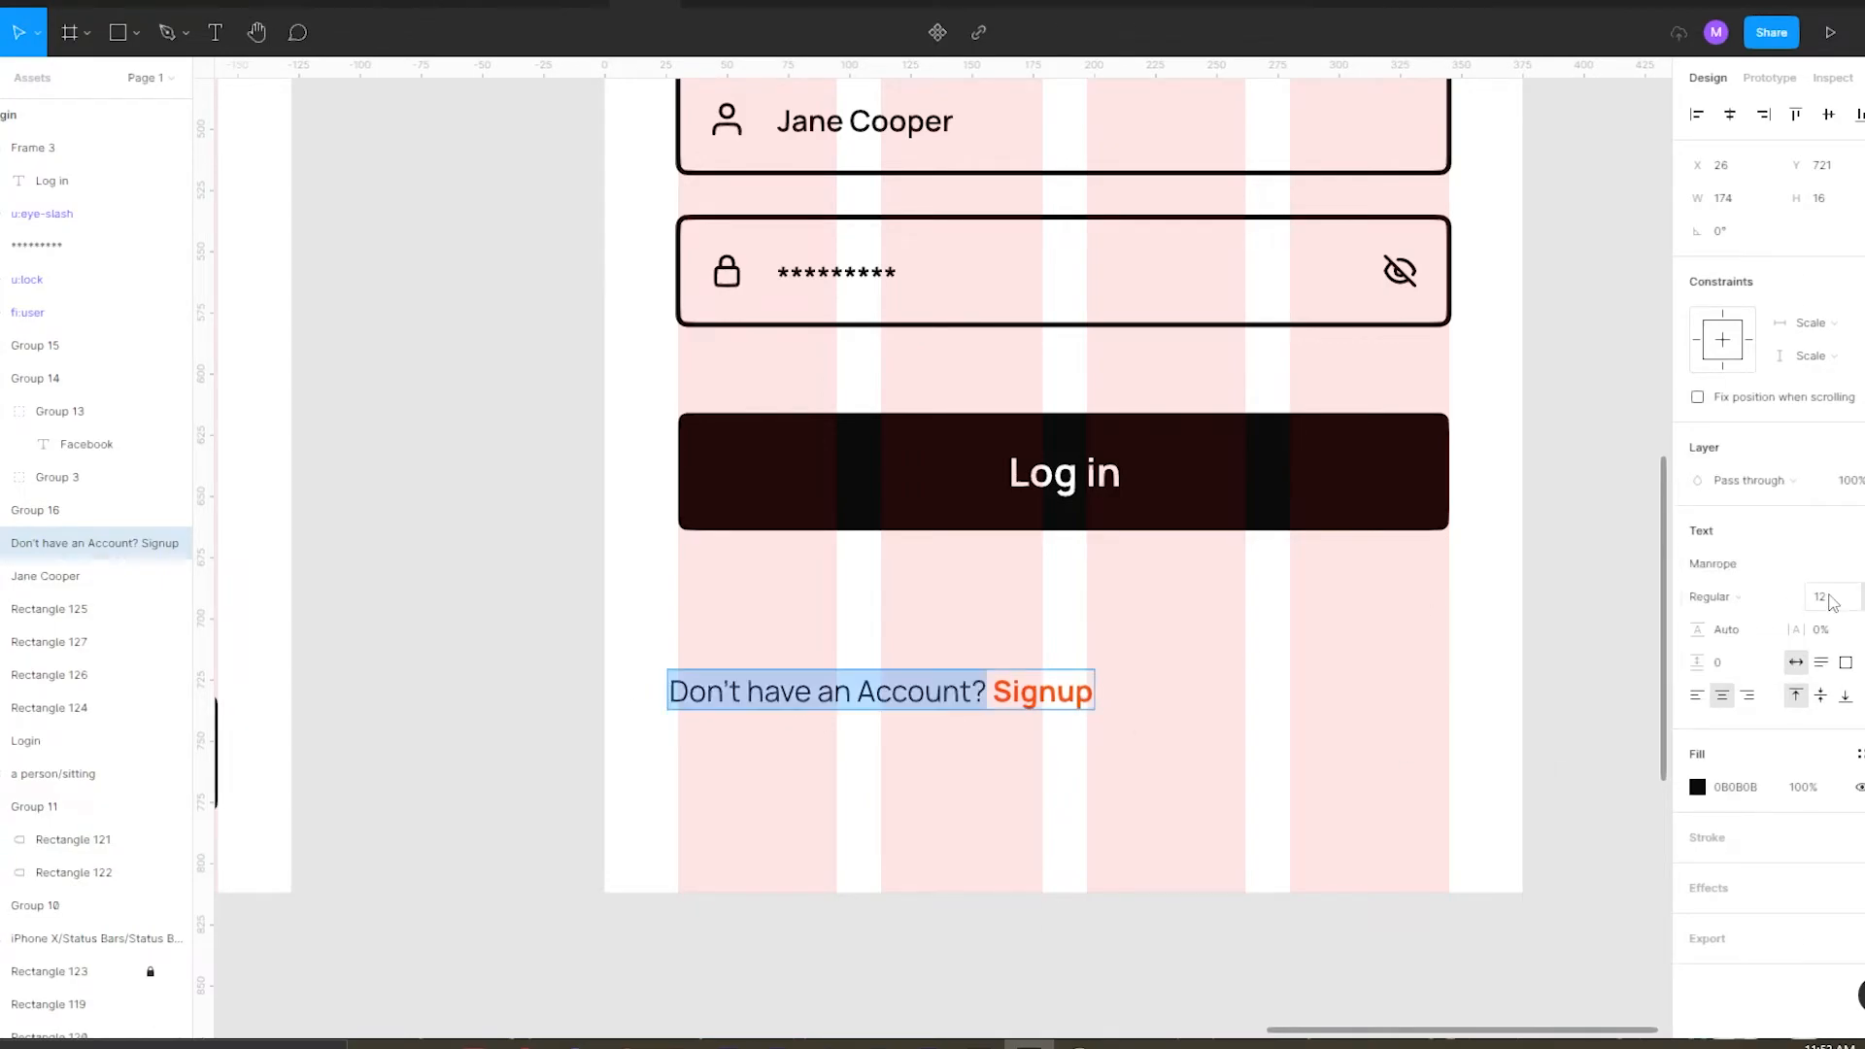
pyautogui.press('Escape')
pyautogui.press('Return')
pyautogui.scroll(-3, 1260, 804)
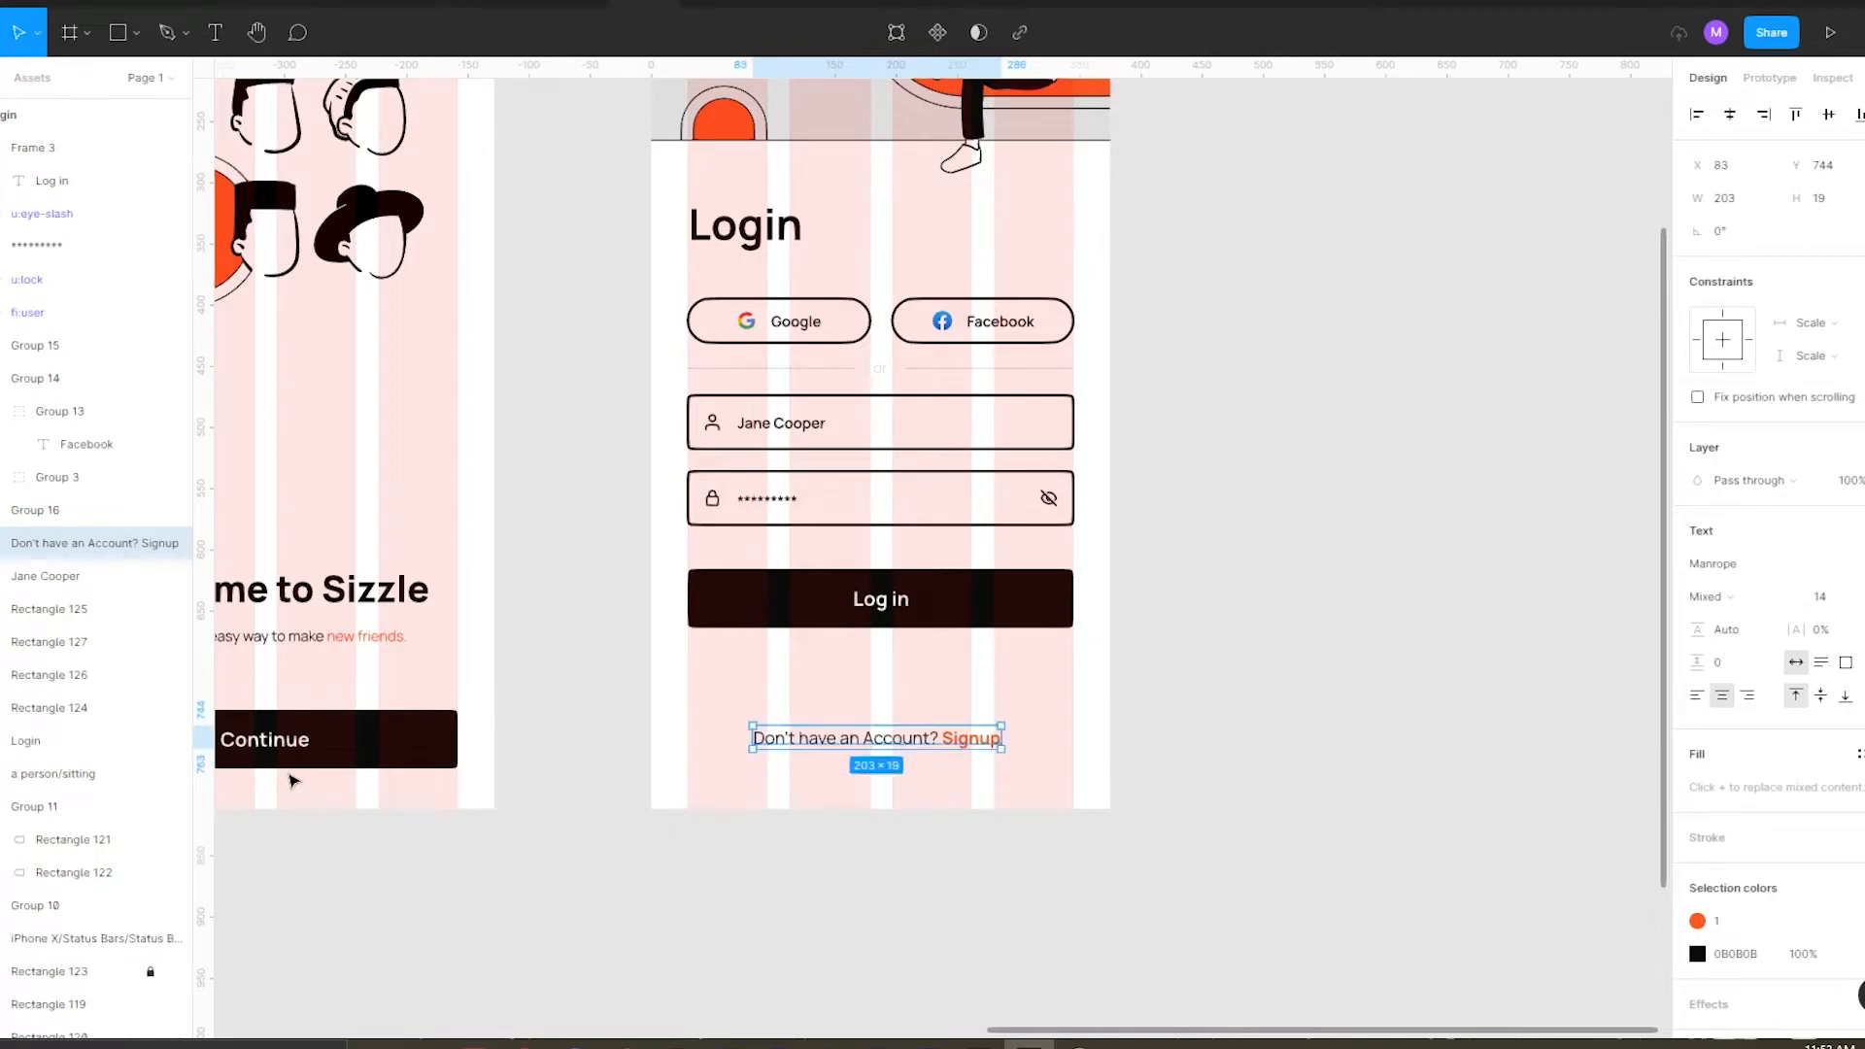
# Remove the white background rectangle, nudge the signup line down to Y 747, and measure its gap to the frame's bottom edge.
pyautogui.doubleClick(280, 742)
pyautogui.click(861, 783)
pyautogui.click(862, 741)
pyautogui.press('alt')
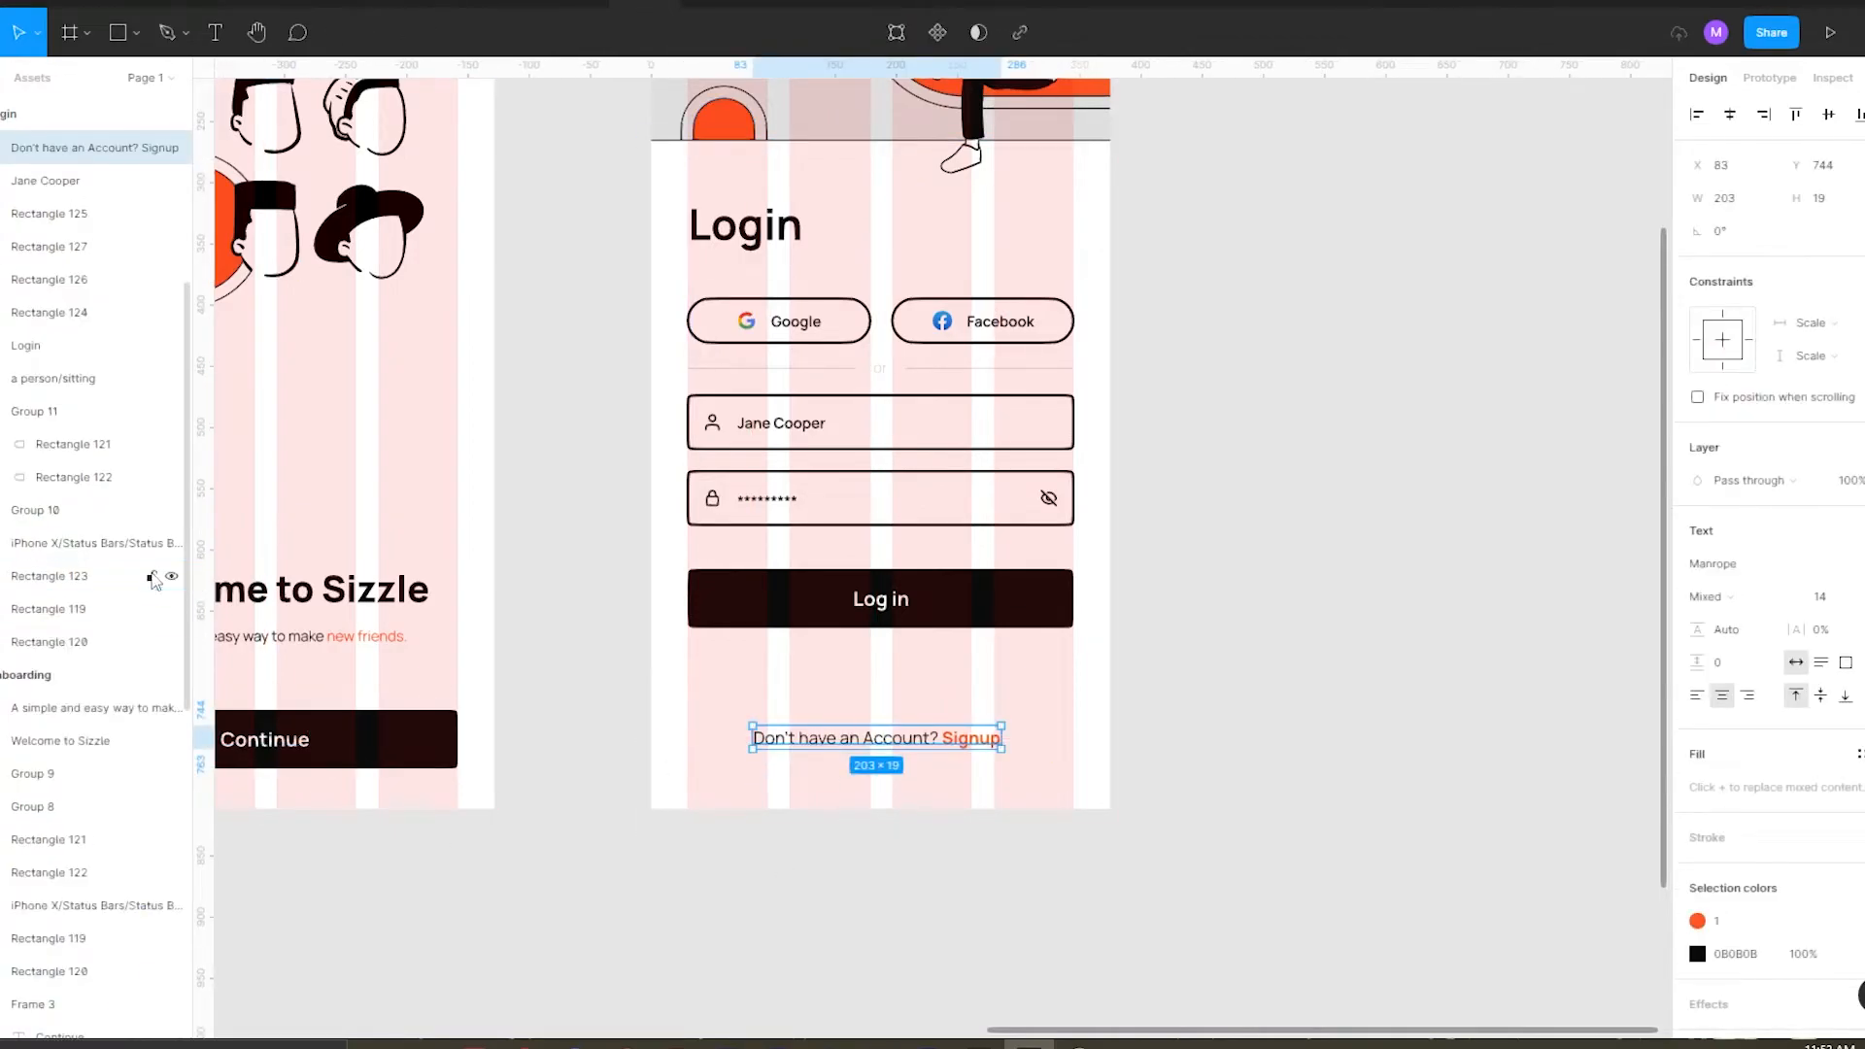
pyautogui.click(1048, 688)
pyautogui.hotkey('ctrl', 'z')
pyautogui.press('Delete')
pyautogui.hotkey('ctrl', 'z')
pyautogui.click(976, 691)
pyautogui.click(894, 729)
pyautogui.press('alt')
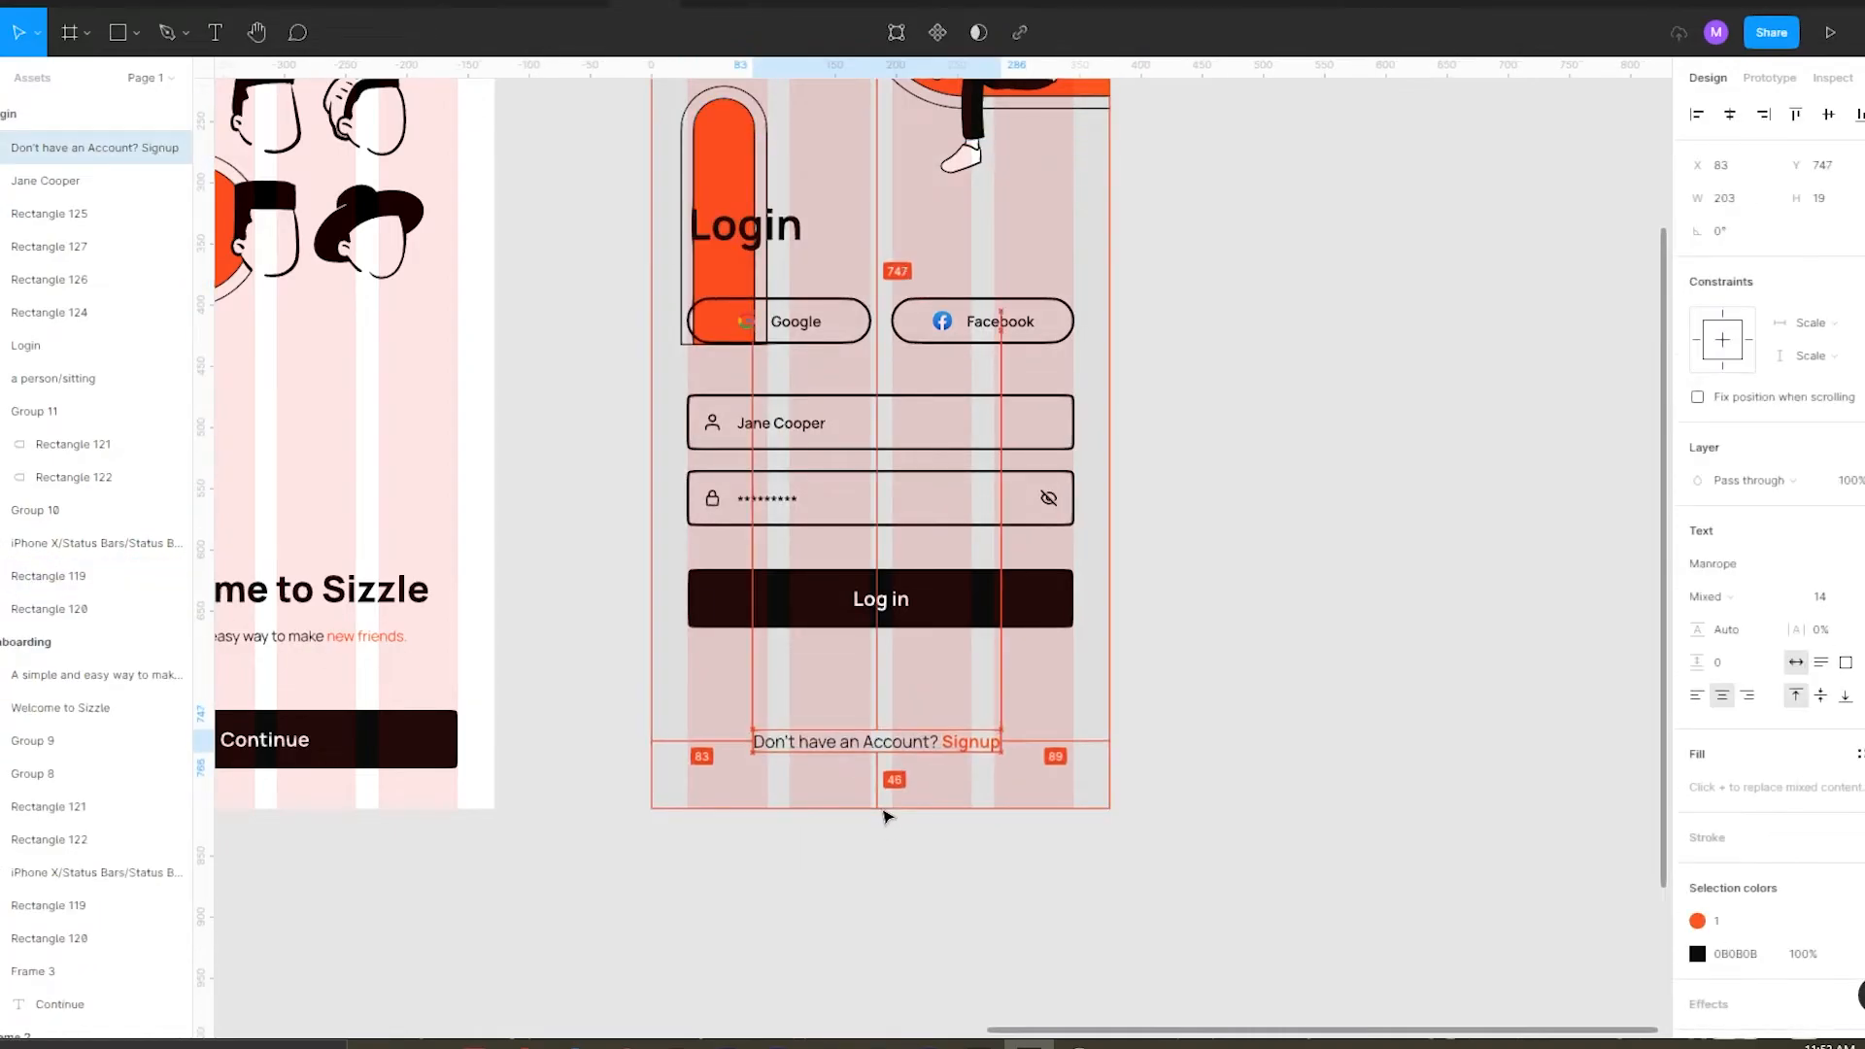
# Paste the white background rectangle back and send the orange pill and its outline behind it.
pyautogui.hotkey('ctrl', 'v')
pyautogui.click(1268, 534)
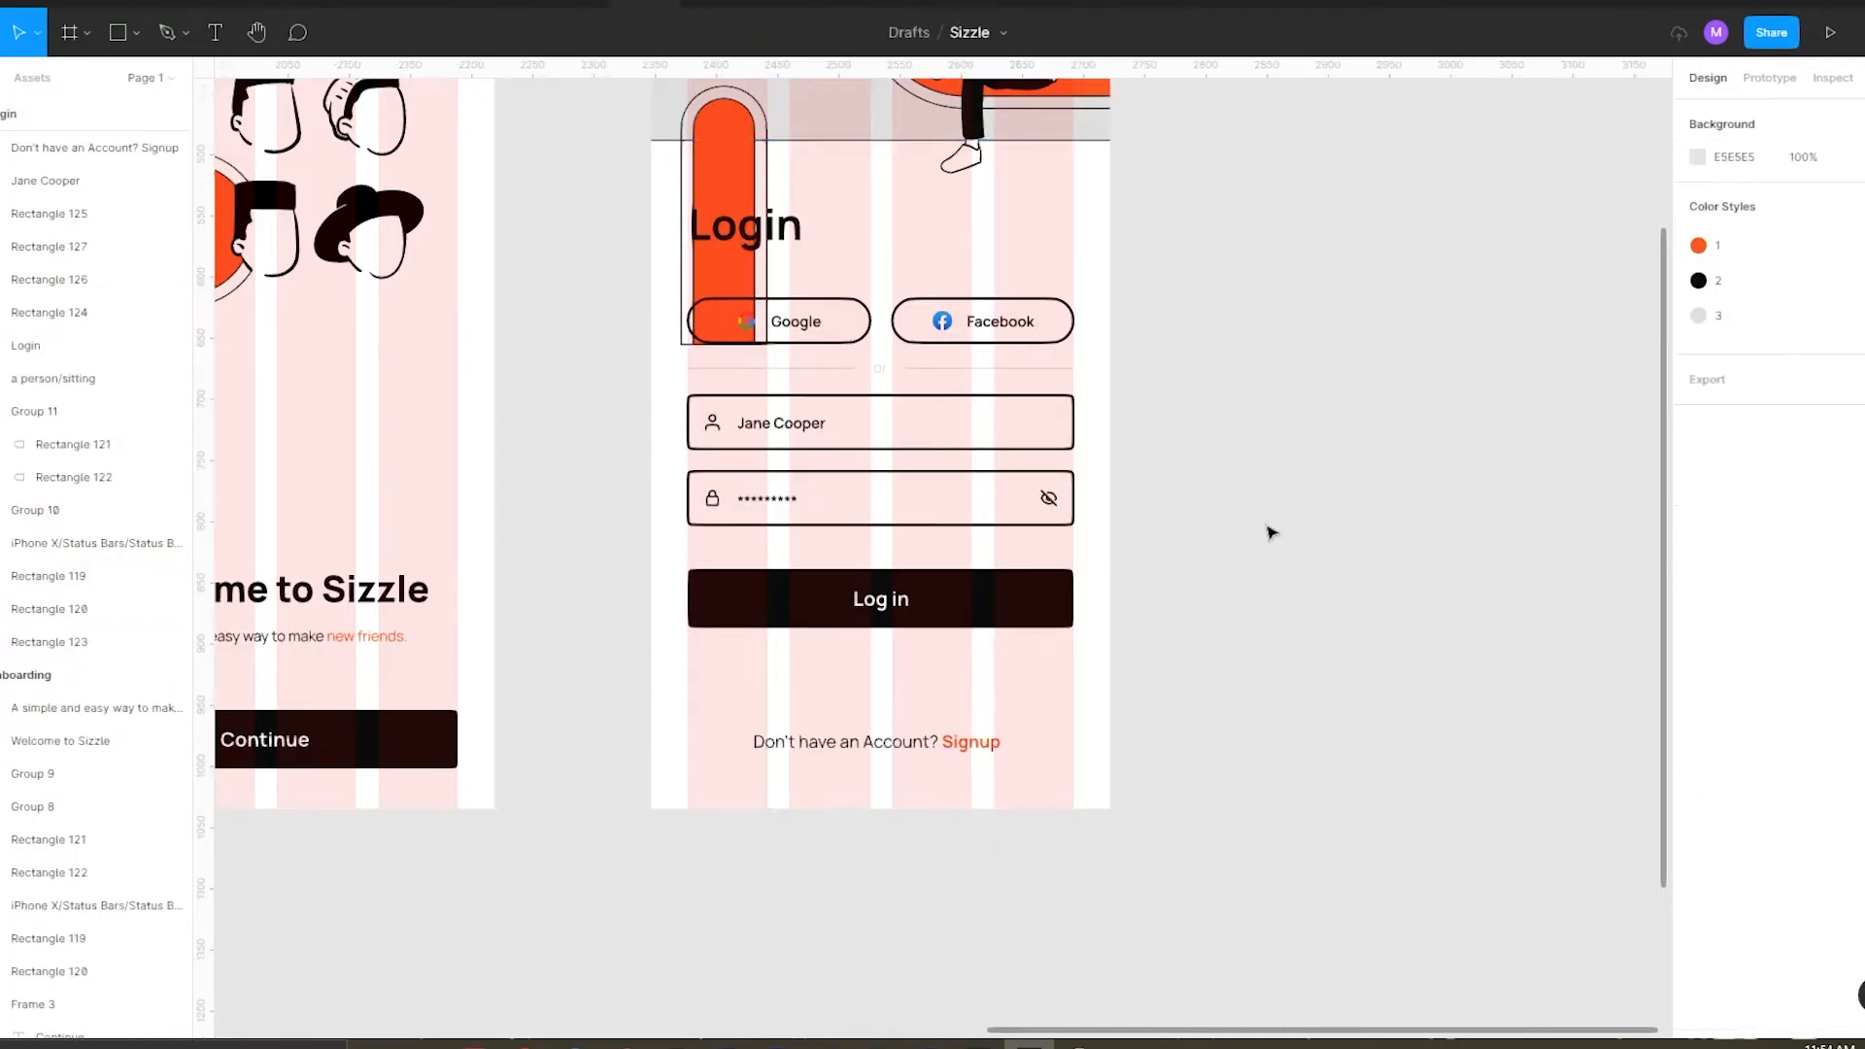
pyautogui.click(683, 183)
pyautogui.keyDown('shift'); pyautogui.click(714, 177); pyautogui.keyUp('shift')
pyautogui.hotkey('ctrl', 'shift', '[')
pyautogui.click(1175, 544)
# Move the signup line down by 10 to Y 757 and measure its distance from the bottom.
pyautogui.click(861, 746)
pyautogui.hotkey('shift', 'Down')
pyautogui.press('alt')
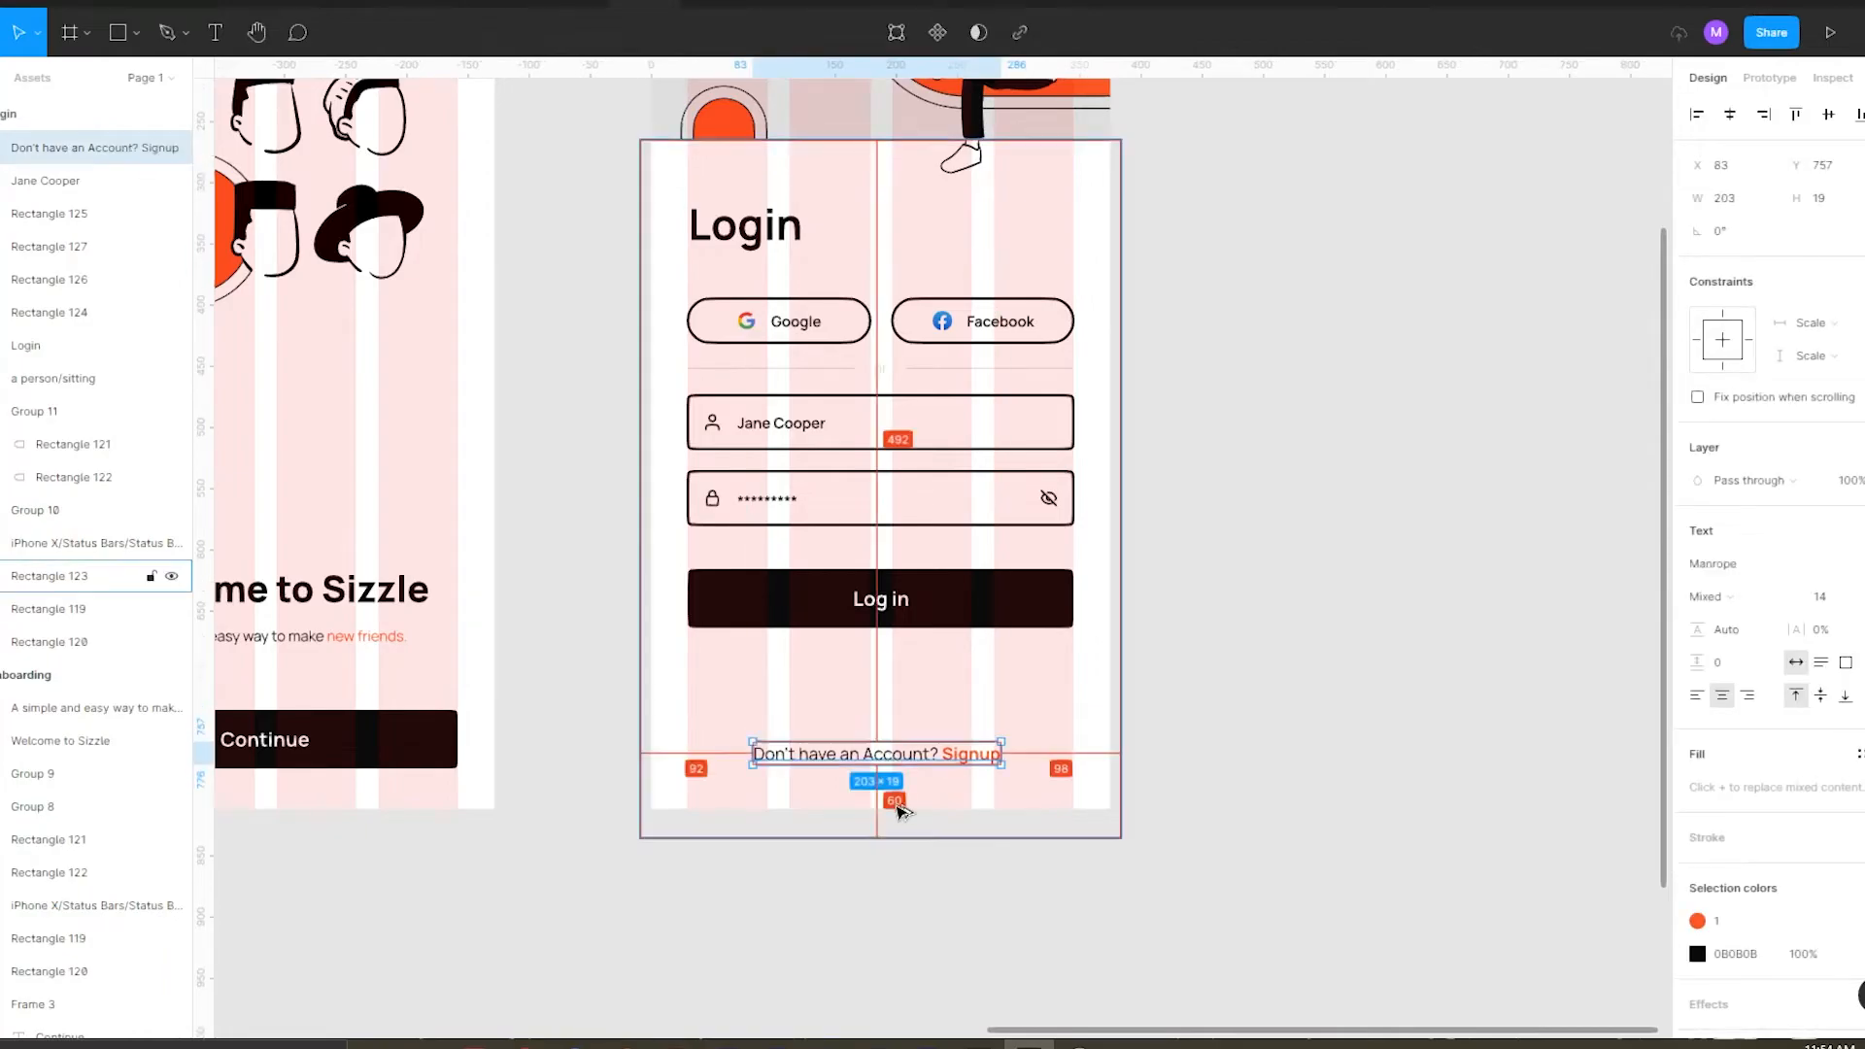
# Hide the layout grids on the Onboarding and Login frames.
pyautogui.click(909, 872)
pyautogui.scroll(-3, 905, 602)
pyautogui.moveTo(820, 629); pyautogui.dragTo(755, 647)
pyautogui.click(439, 217)
pyautogui.click(1859, 431)
pyautogui.click(1859, 431)
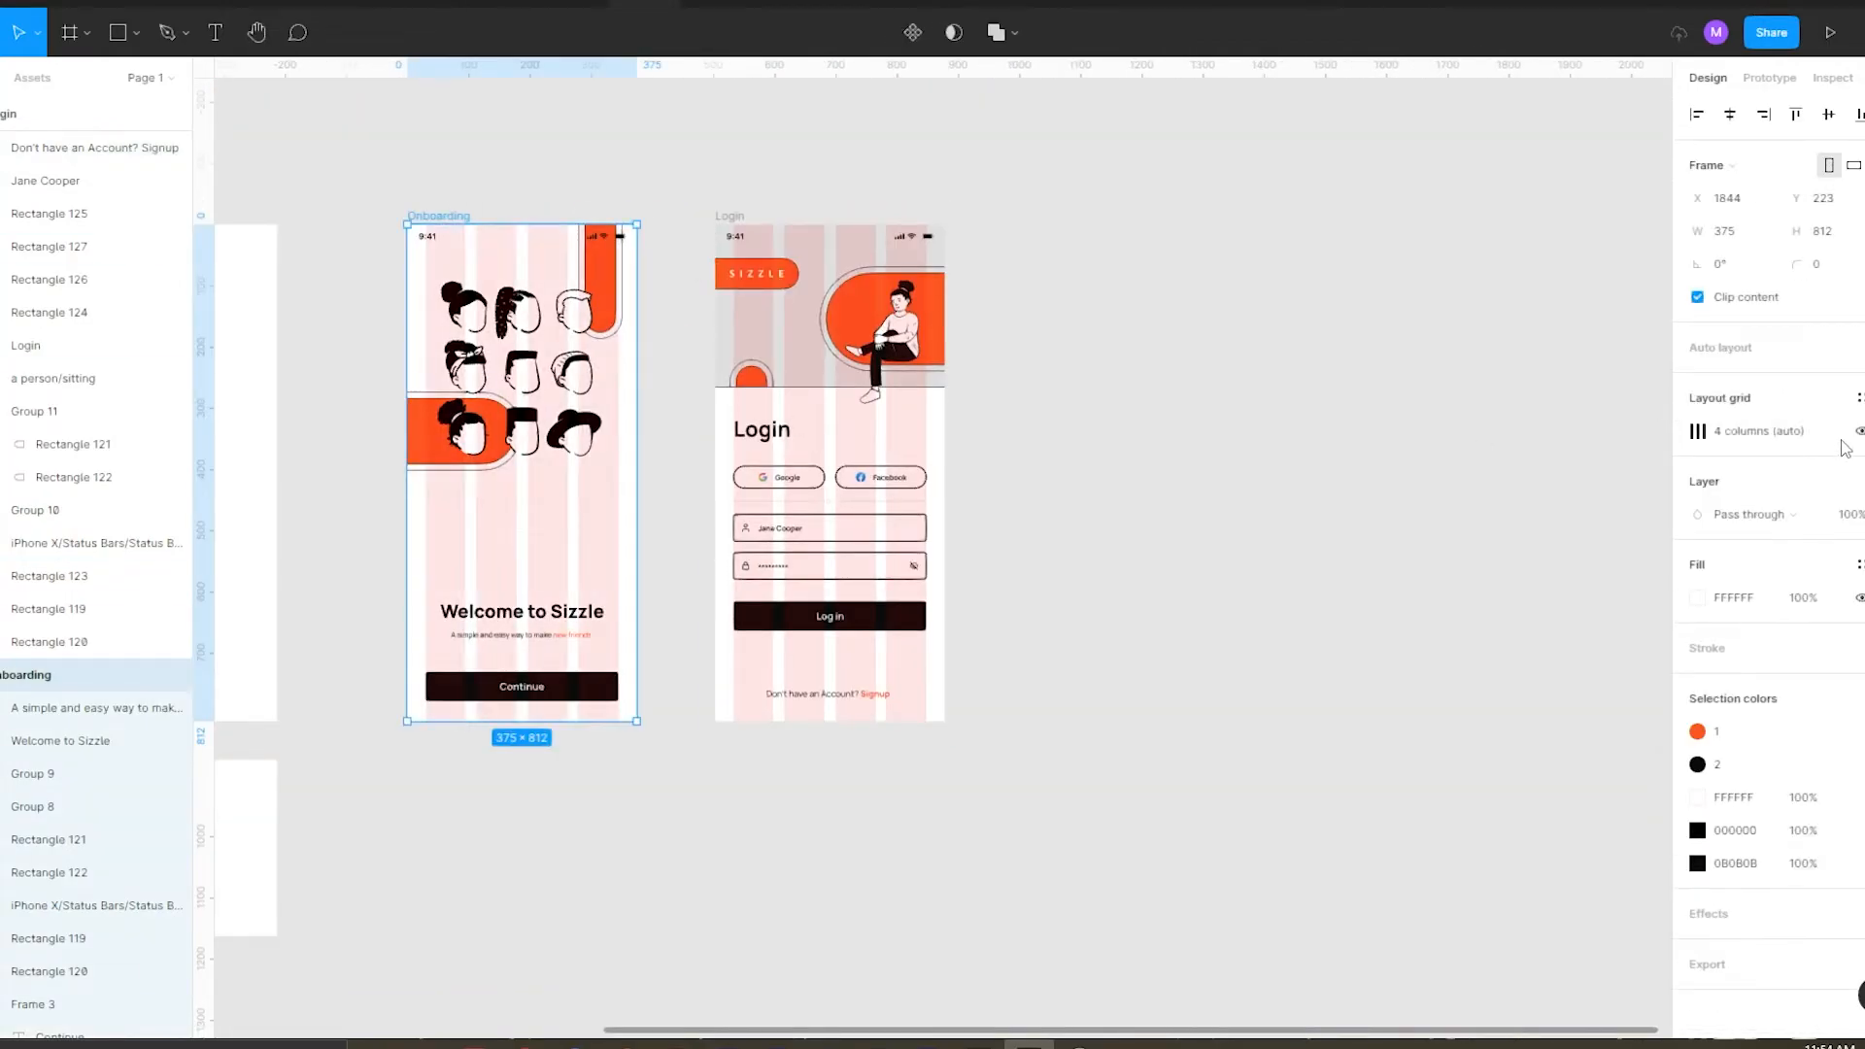
pyautogui.click(1859, 431)
pyautogui.click(731, 218)
pyautogui.click(1859, 431)
pyautogui.click(1117, 466)
pyautogui.scroll(3, 786, 467)
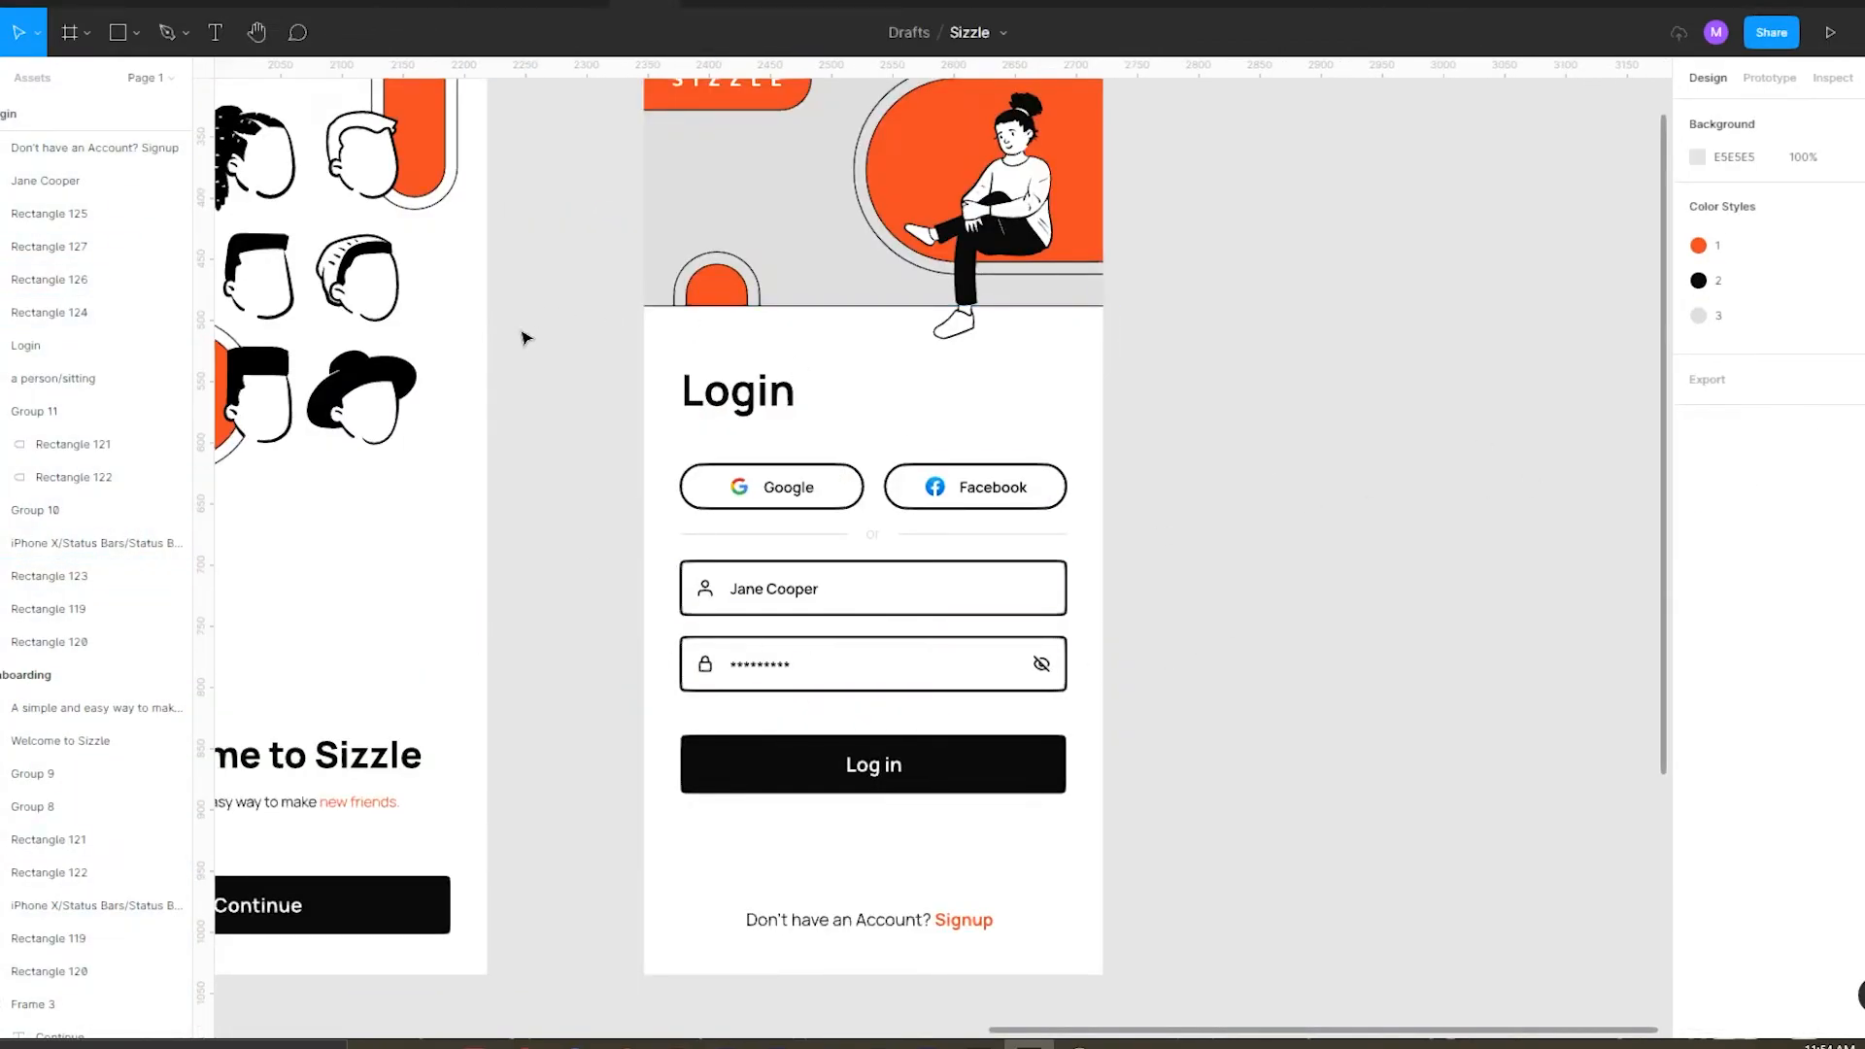
# Duplicate the Login frame beside the original at X 2850, Y 223 and name the copy "Signup".
pyautogui.scroll(-3, 492, 354)
pyautogui.moveTo(670, 817); pyautogui.dragTo(600, 939)
pyautogui.moveTo(477, 279); pyautogui.dragTo(785, 278)
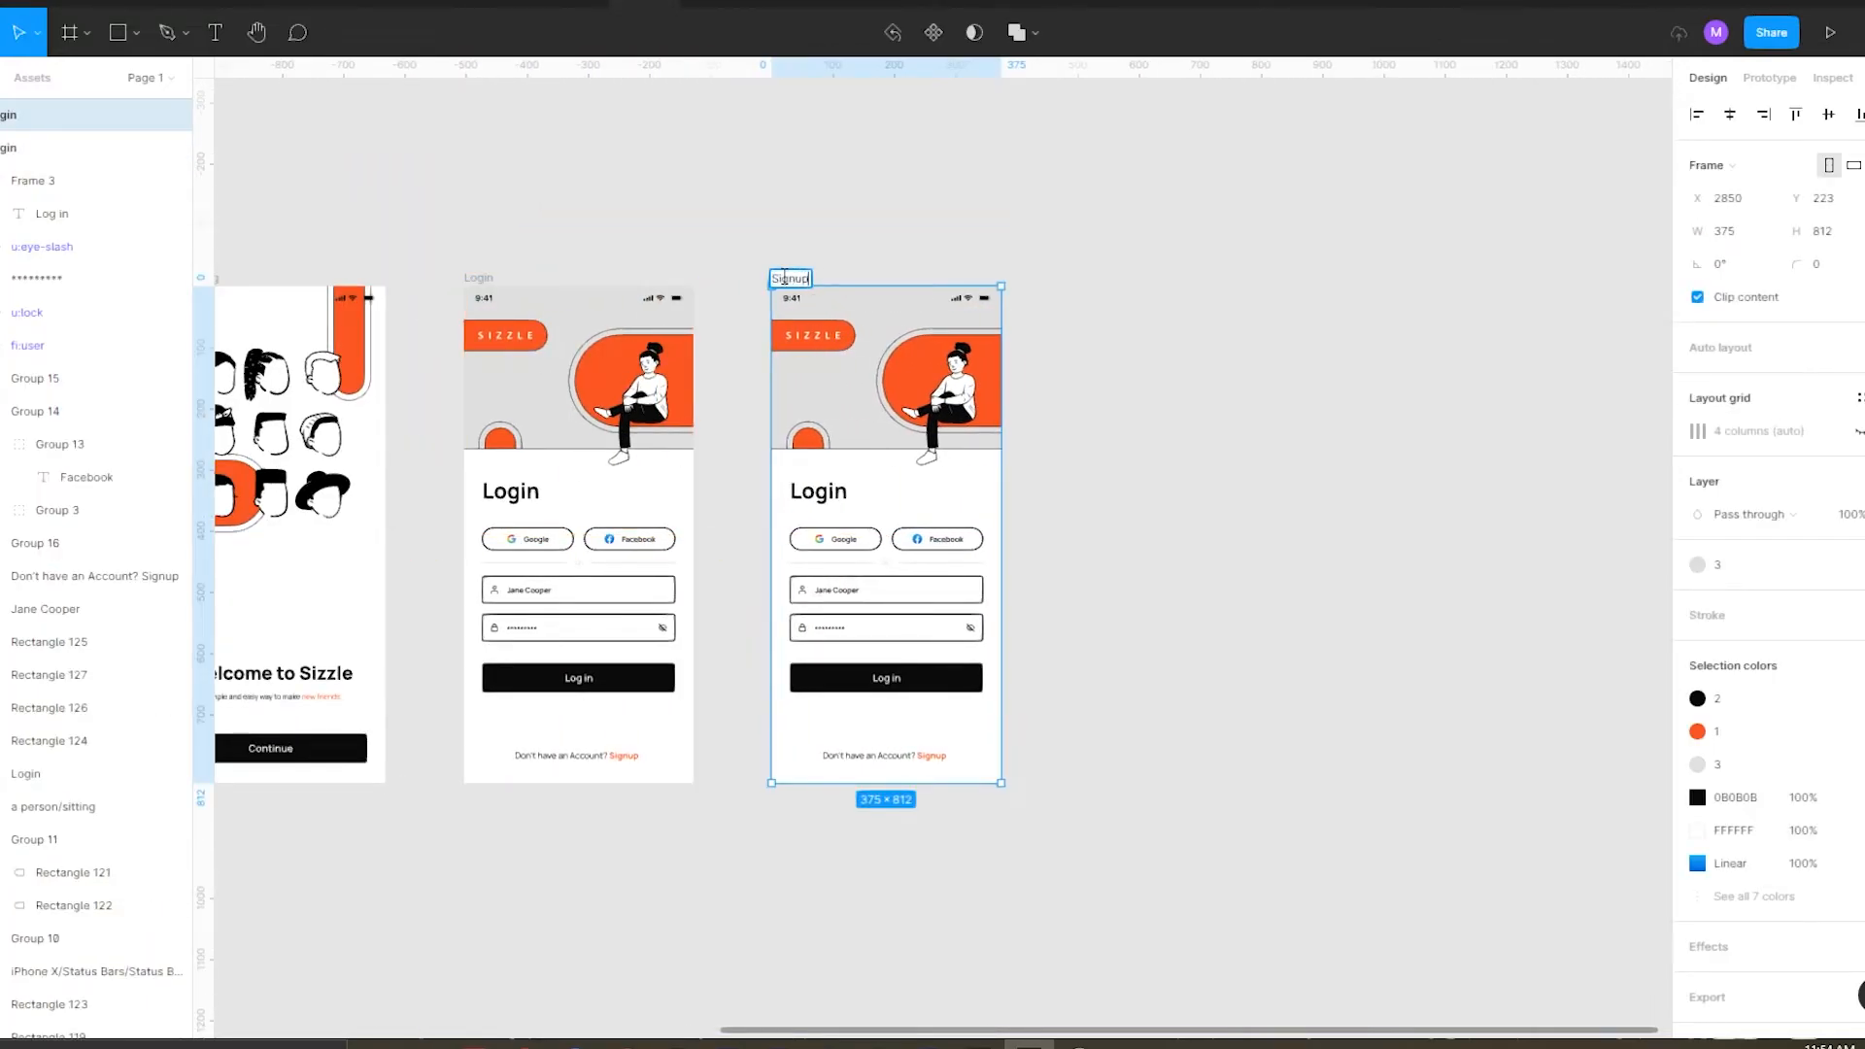
pyautogui.click(810, 244)
# Change the heading on the Signup screen to "Signup".
pyautogui.scroll(1, 867, 373)
pyautogui.scroll(-1, 826, 486)
pyautogui.scroll(1, 820, 466)
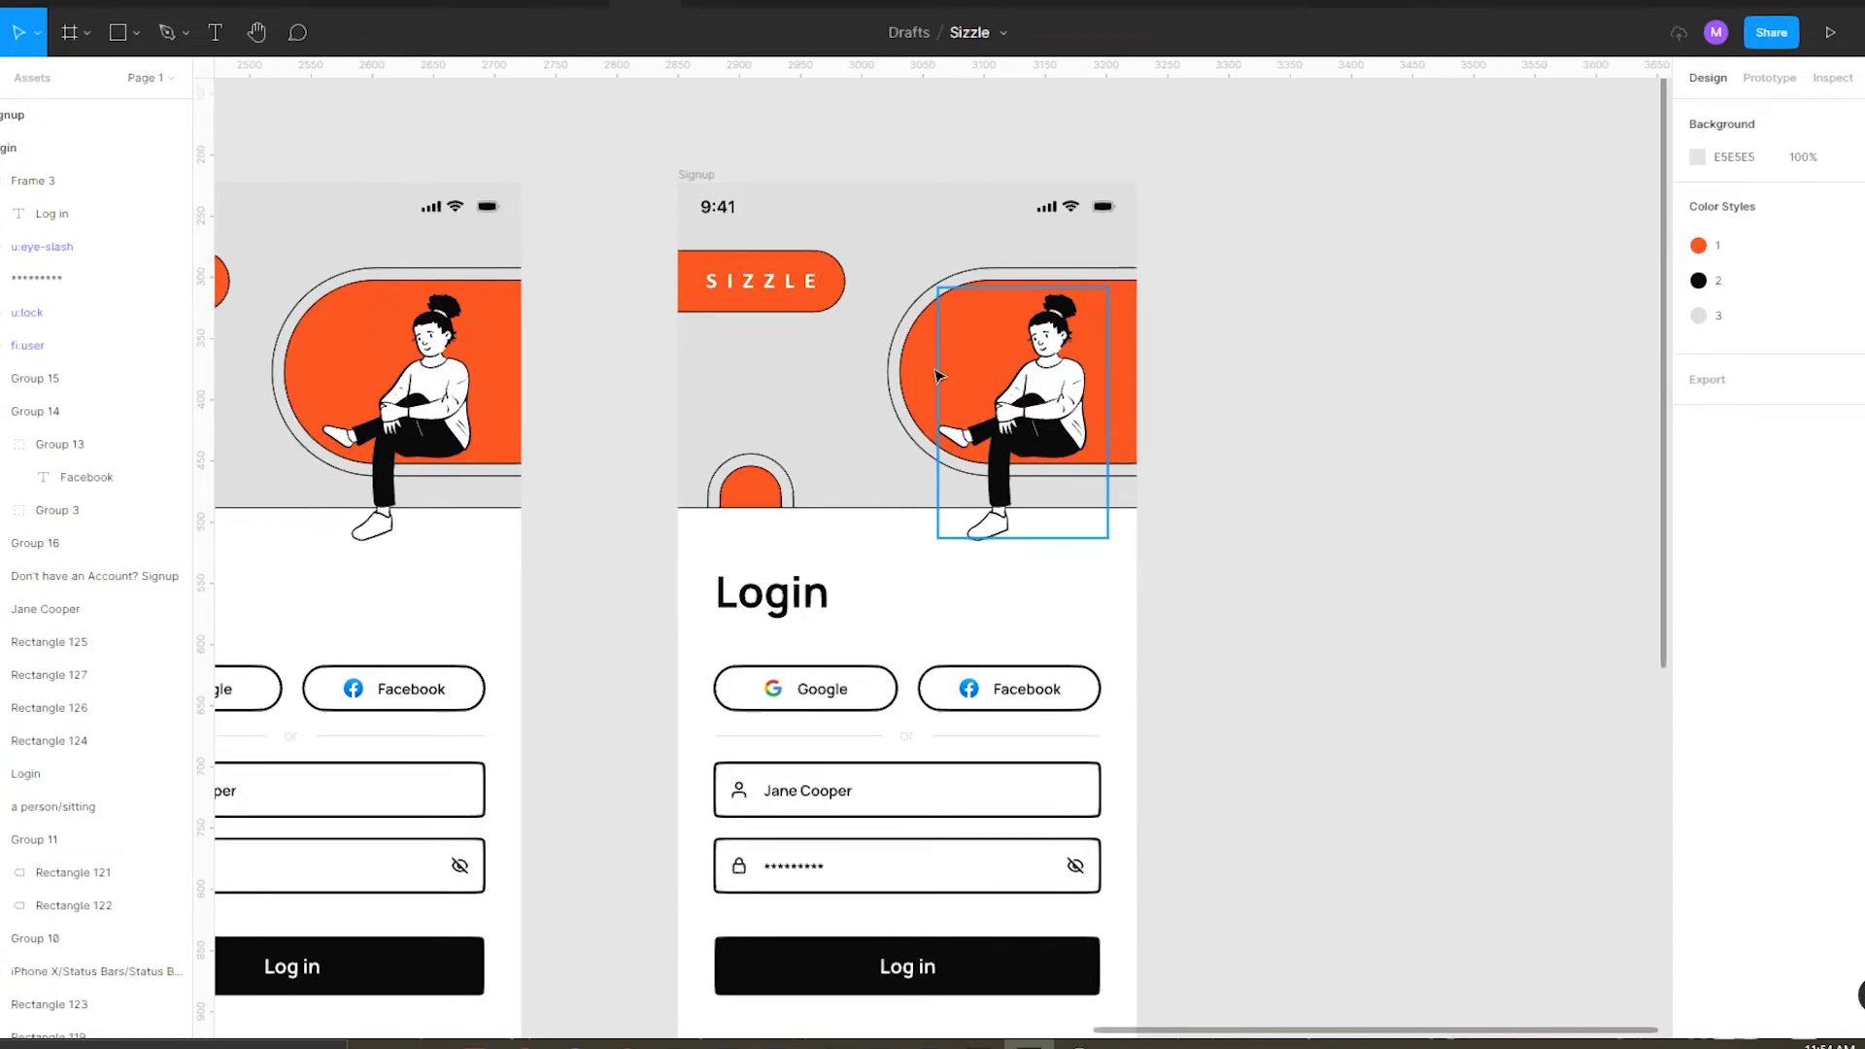
pyautogui.doubleClick(789, 581)
pyautogui.write('Si')
pyautogui.click(1321, 522)
pyautogui.scroll(-3, 1321, 522)
pyautogui.scroll(3, 1227, 534)
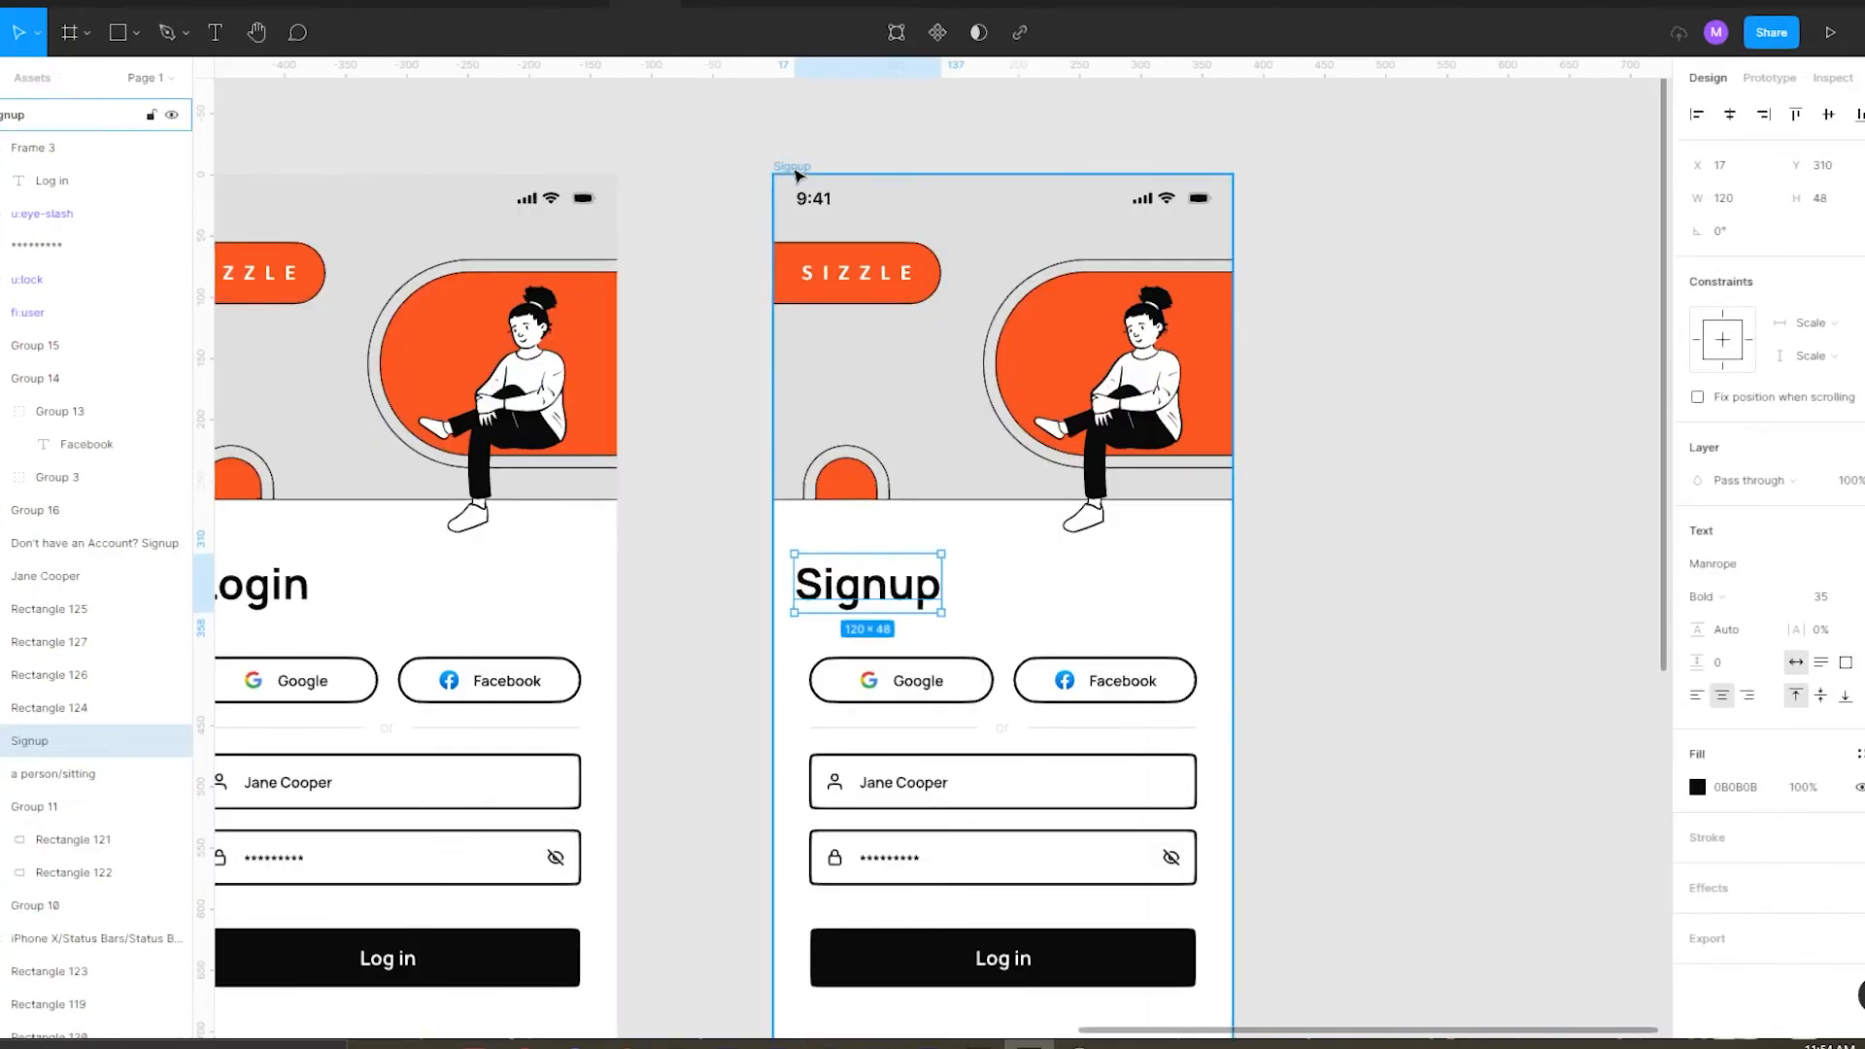
# Show the Signup frame's layout grid and align the heading to the first column at X 30.
pyautogui.click(796, 175)
pyautogui.click(1860, 432)
pyautogui.click(816, 588)
pyautogui.scroll(3, 816, 587)
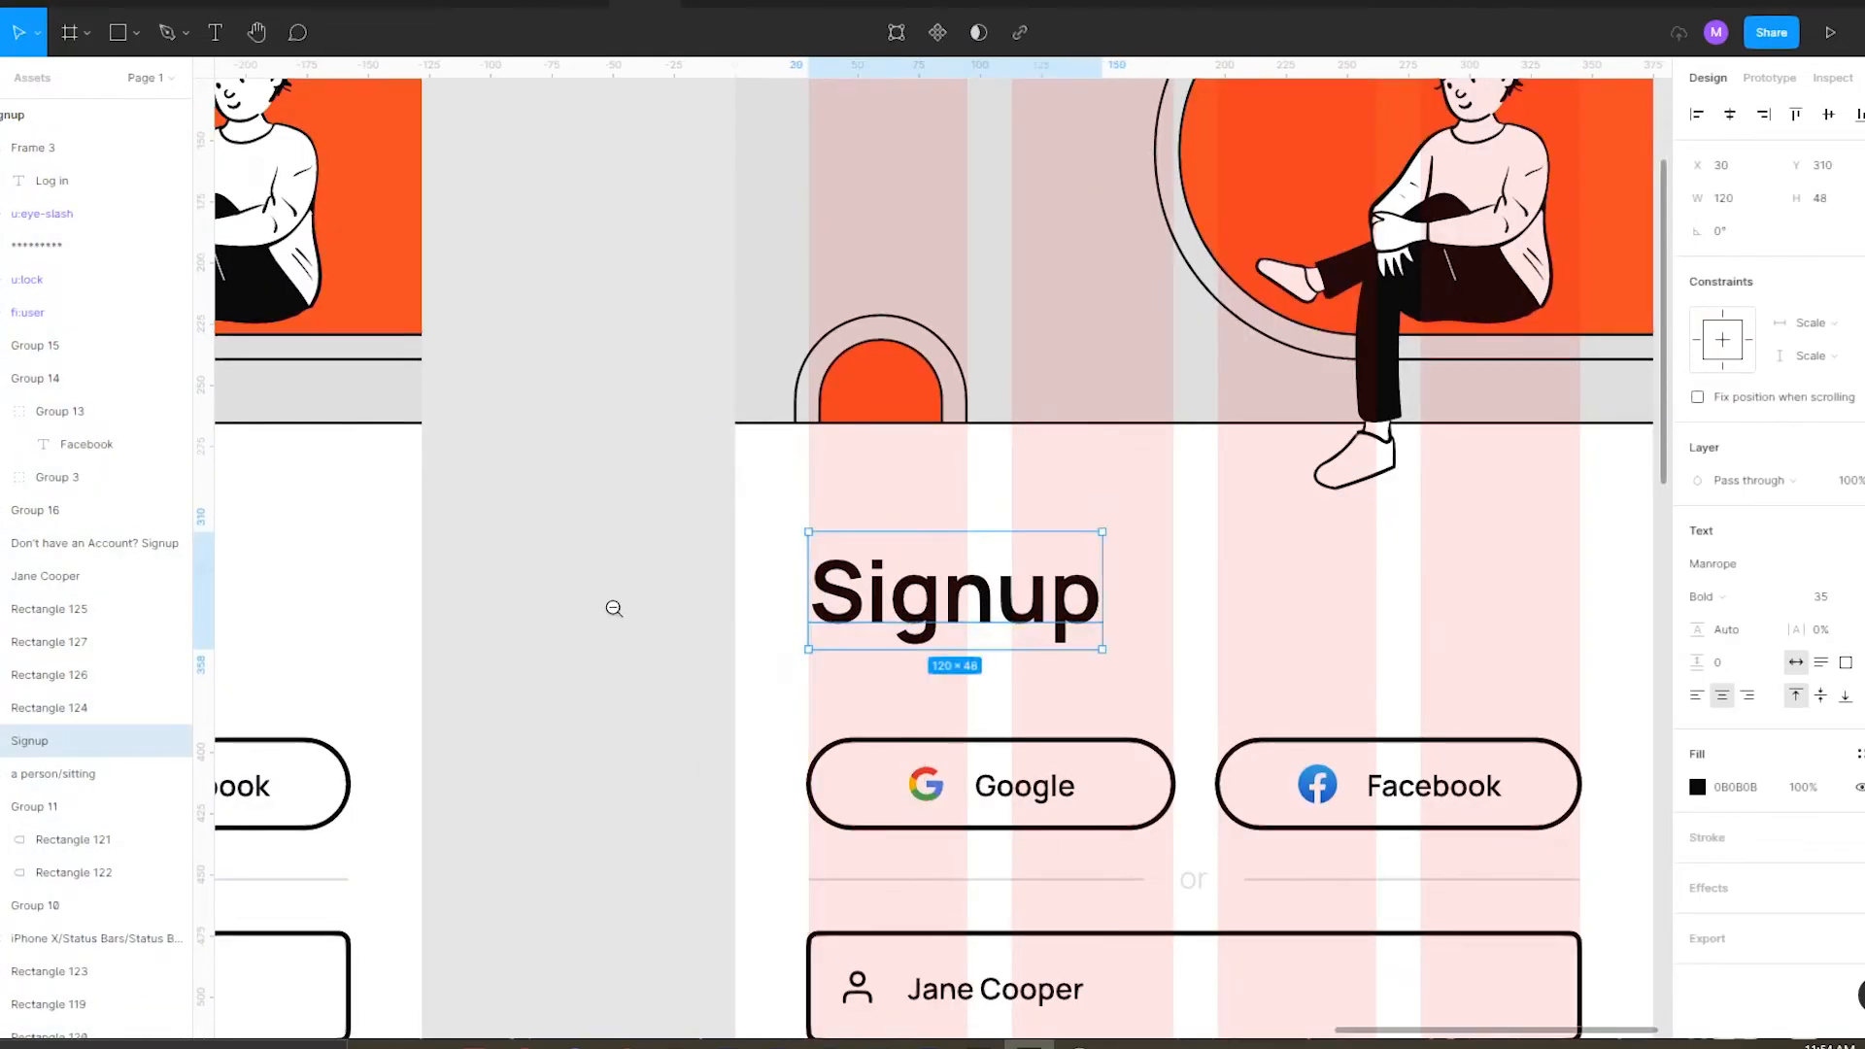
pyautogui.scroll(-2, 614, 609)
pyautogui.click(614, 609)
pyautogui.scroll(1, 830, 691)
pyautogui.scroll(-1, 820, 573)
pyautogui.scroll(1, 819, 573)
# Delete the account prompt line, lower the Log in button to Y 736 and relabel it "Sign up".
pyautogui.click(867, 859)
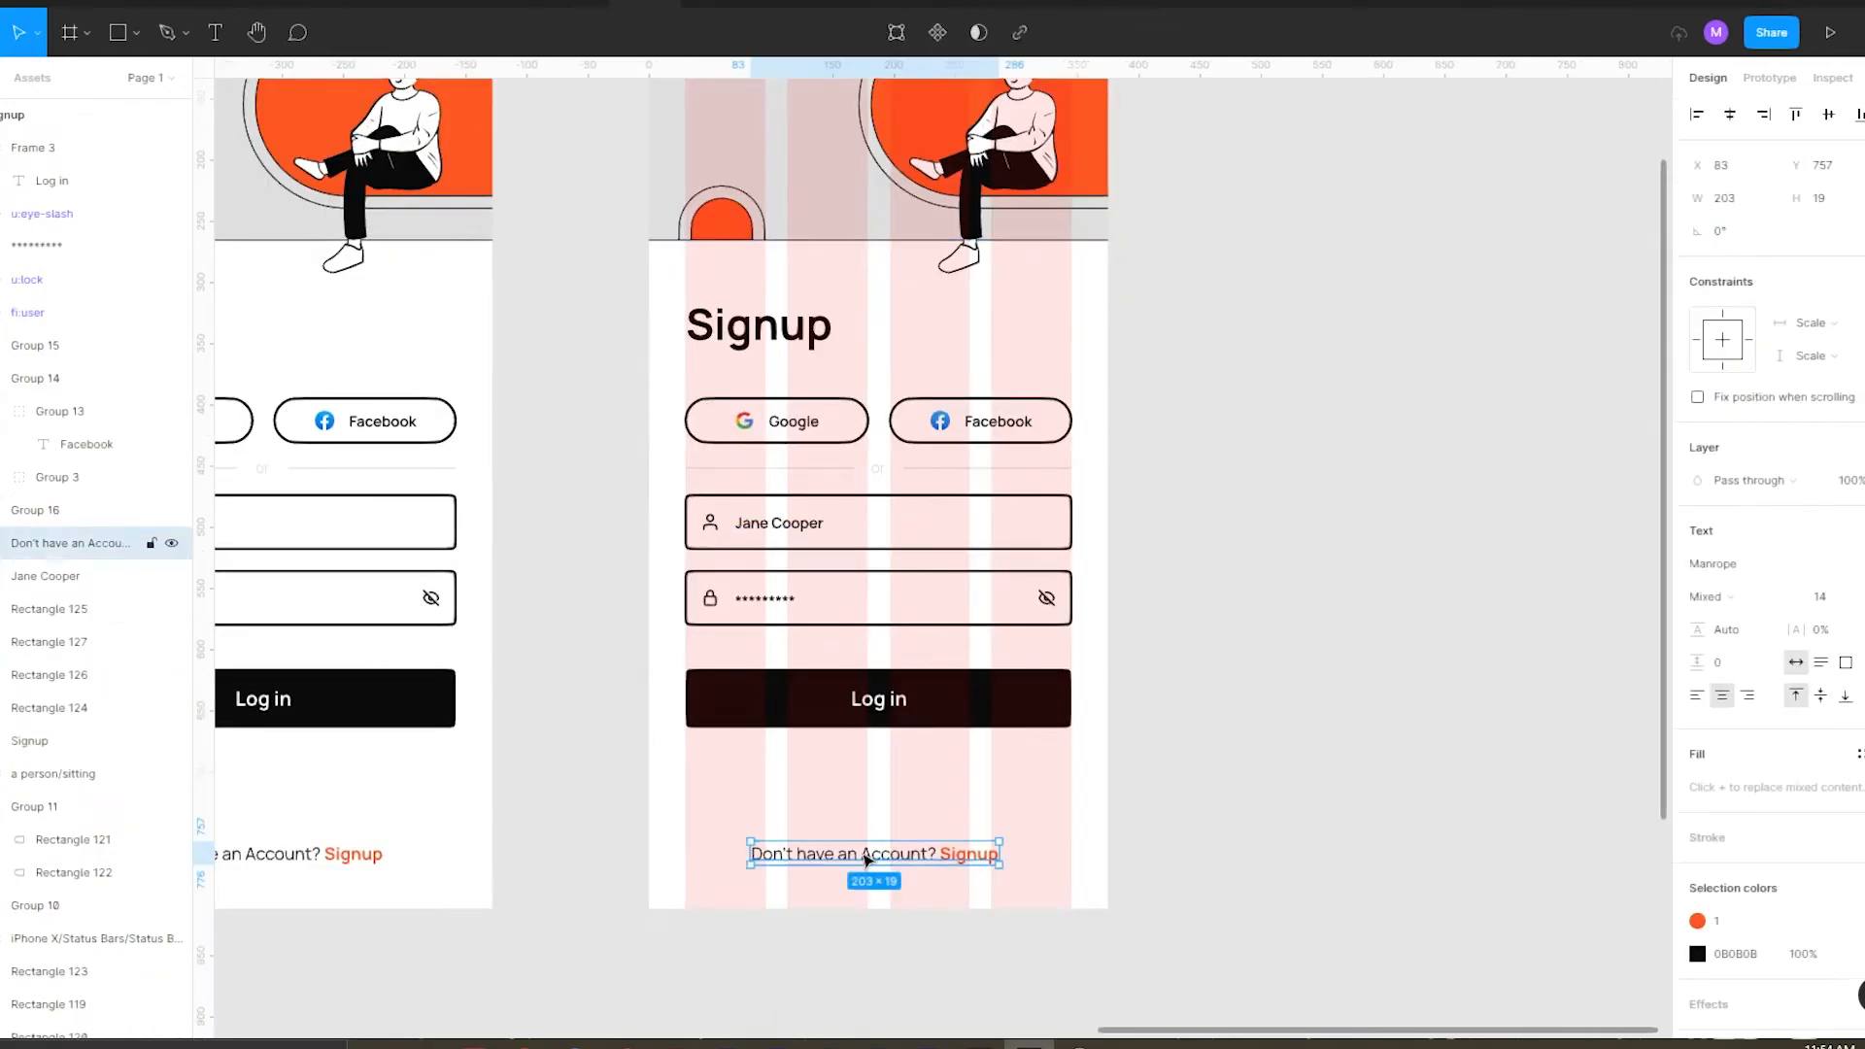
pyautogui.press('Delete')
pyautogui.moveTo(884, 699); pyautogui.dragTo(868, 846)
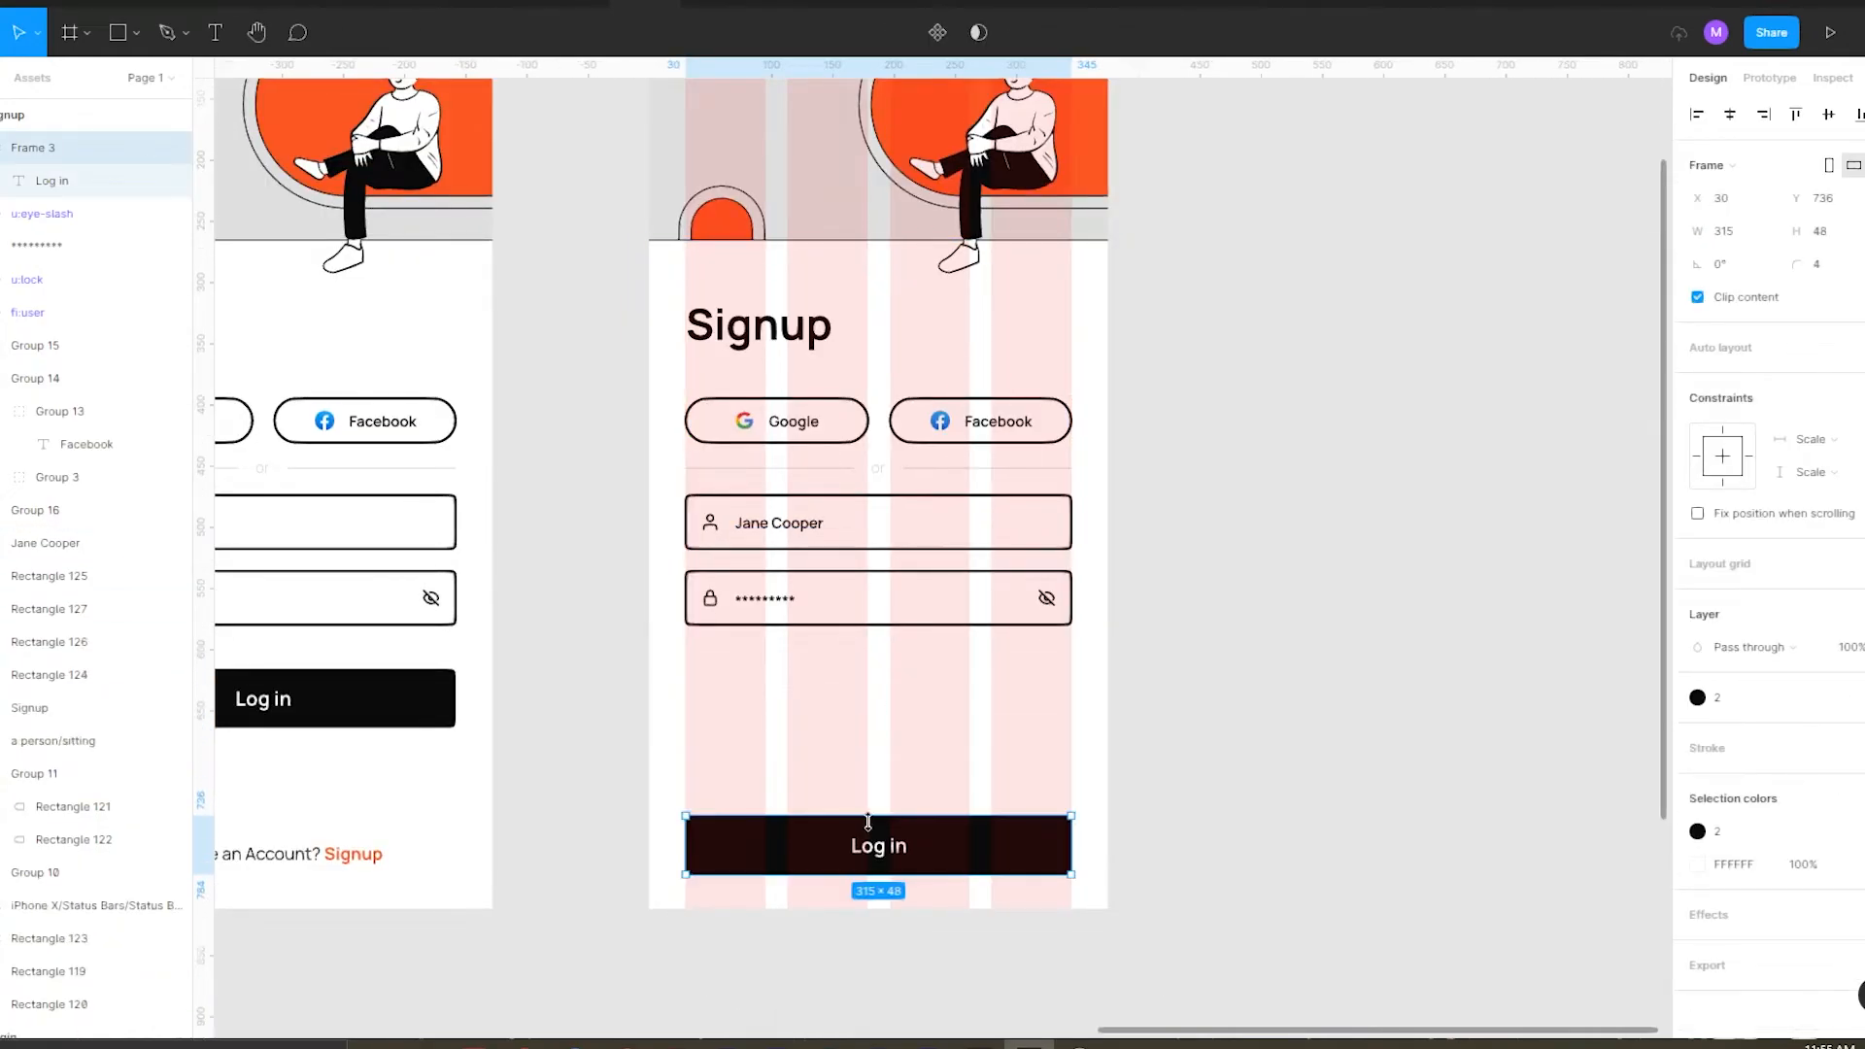
pyautogui.doubleClick(879, 845)
pyautogui.click(1169, 806)
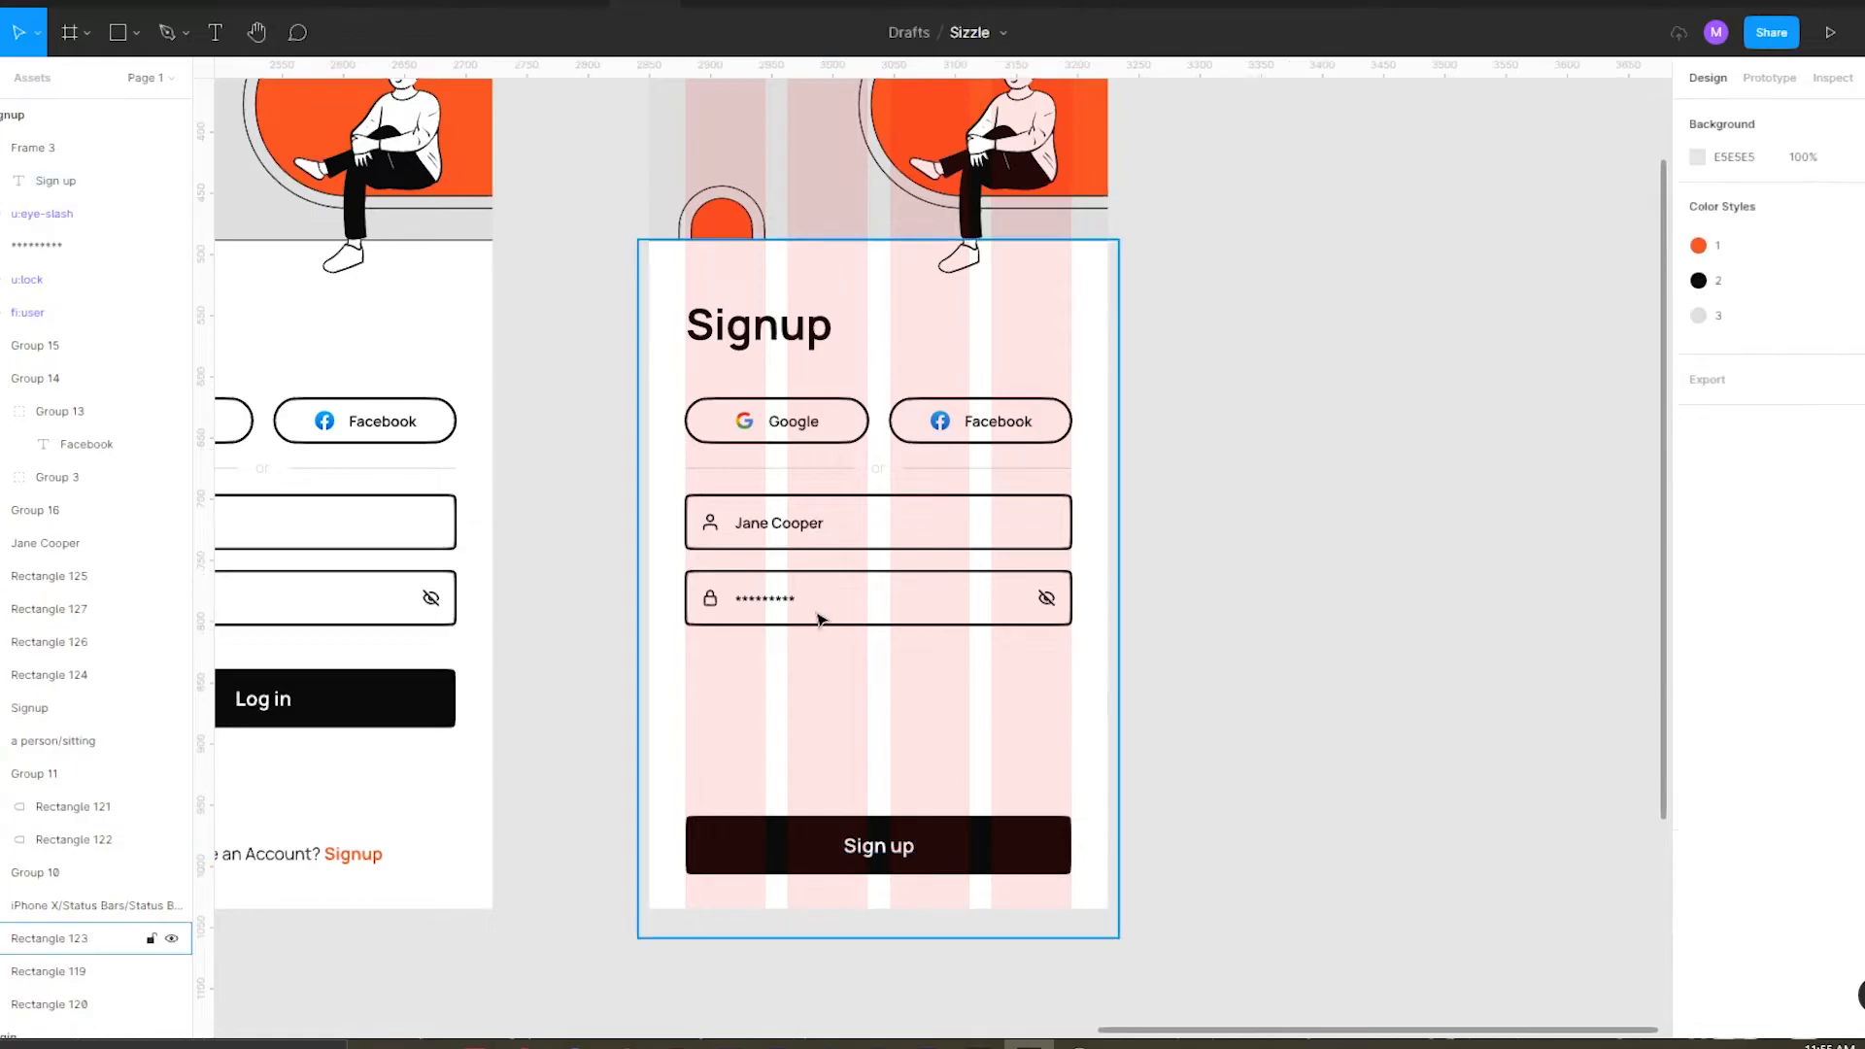
# Lock the white background rectangle and move the whole password field out of the Signup frame onto the empty canvas.
pyautogui.moveTo(626, 639); pyautogui.dragTo(1059, 594)
pyautogui.keyDown('shift'); pyautogui.click(770, 686); pyautogui.keyUp('shift')
pyautogui.click(753, 677)
pyautogui.click(151, 939)
pyautogui.moveTo(622, 647); pyautogui.dragTo(1059, 594)
pyautogui.moveTo(712, 602); pyautogui.dragTo(1219, 451)
# Duplicate the name field with its icon and text directly below the original.
pyautogui.click(1155, 544)
pyautogui.moveTo(660, 573); pyautogui.dragTo(835, 524)
pyautogui.moveTo(714, 539); pyautogui.dragTo(714, 572)
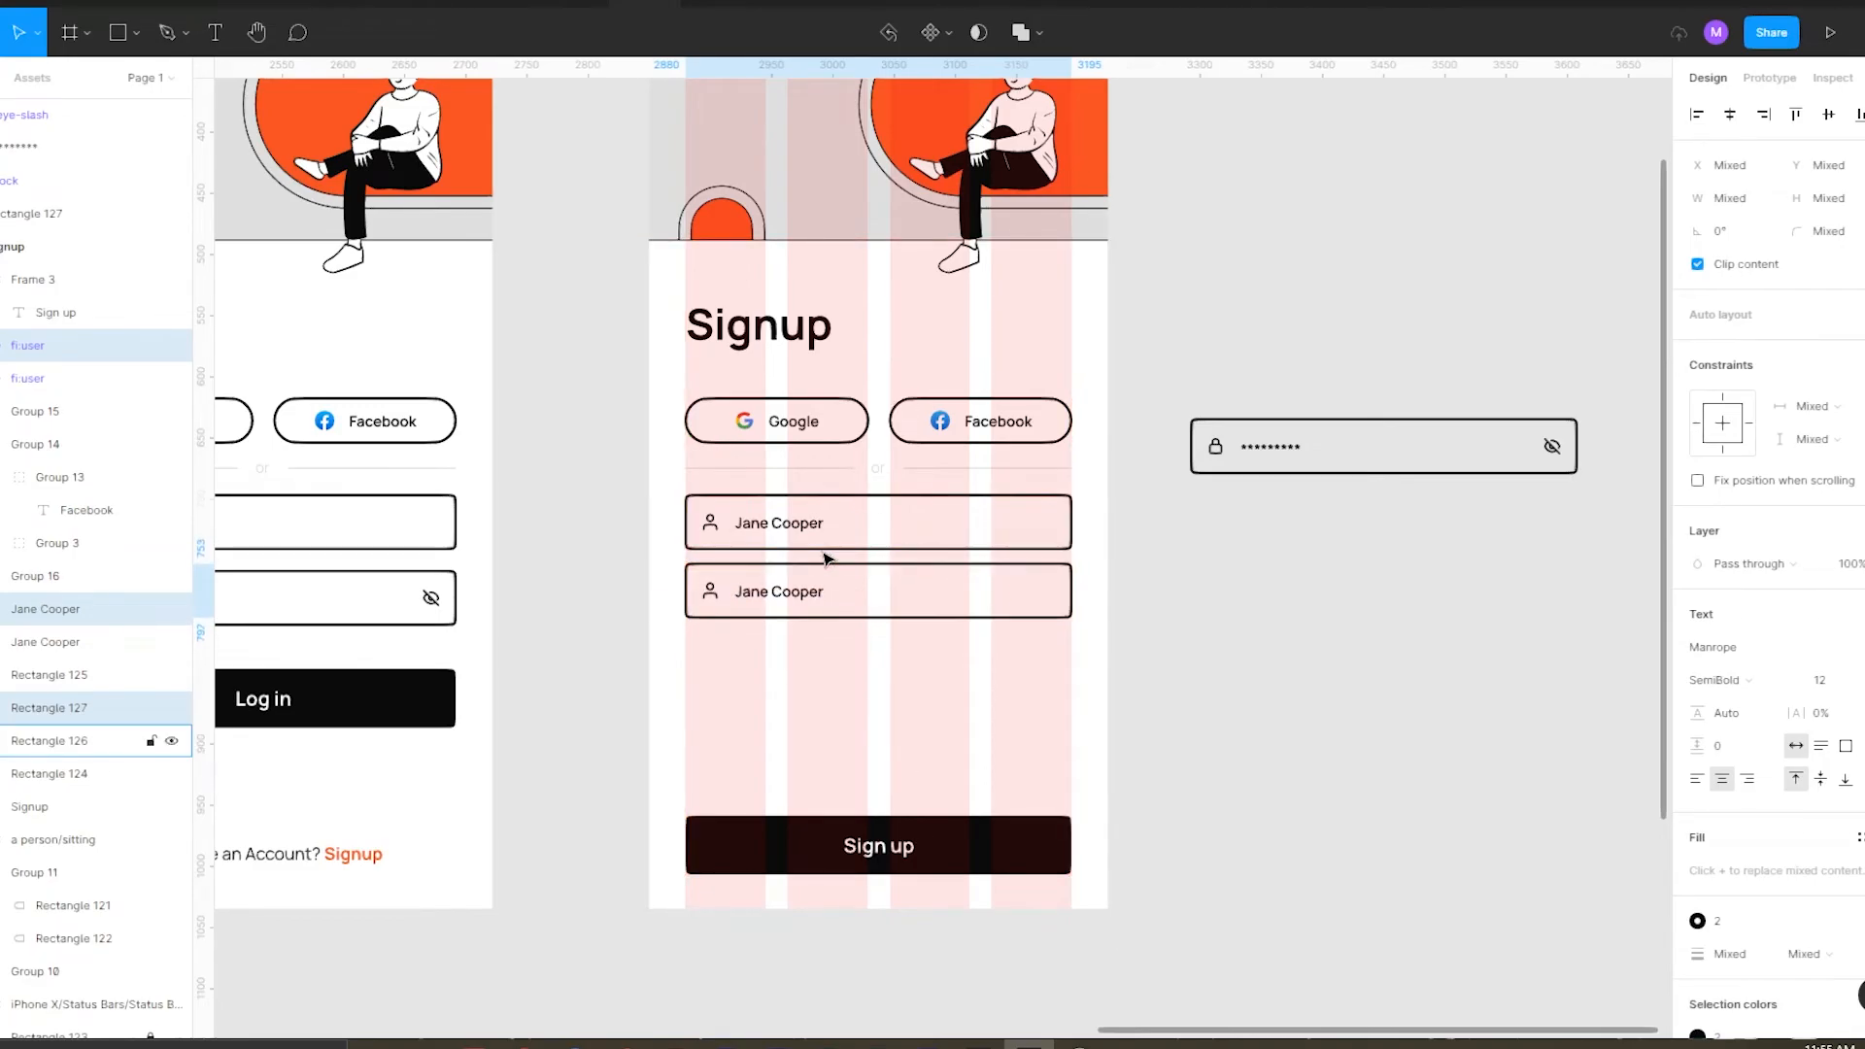
# Copy the open-lock and mail icons from the style guide and paste them into the Signup screen at size 16.
pyautogui.doubleClick(708, 596)
pyautogui.keyDown('ctrl'); pyautogui.scroll(3, 666, 591); pyautogui.keyUp('ctrl')
pyautogui.keyDown('ctrl'); pyautogui.scroll(-8, 271, 557); pyautogui.keyUp('ctrl')
pyautogui.keyDown('ctrl'); pyautogui.scroll(8, 581, 509); pyautogui.keyUp('ctrl')
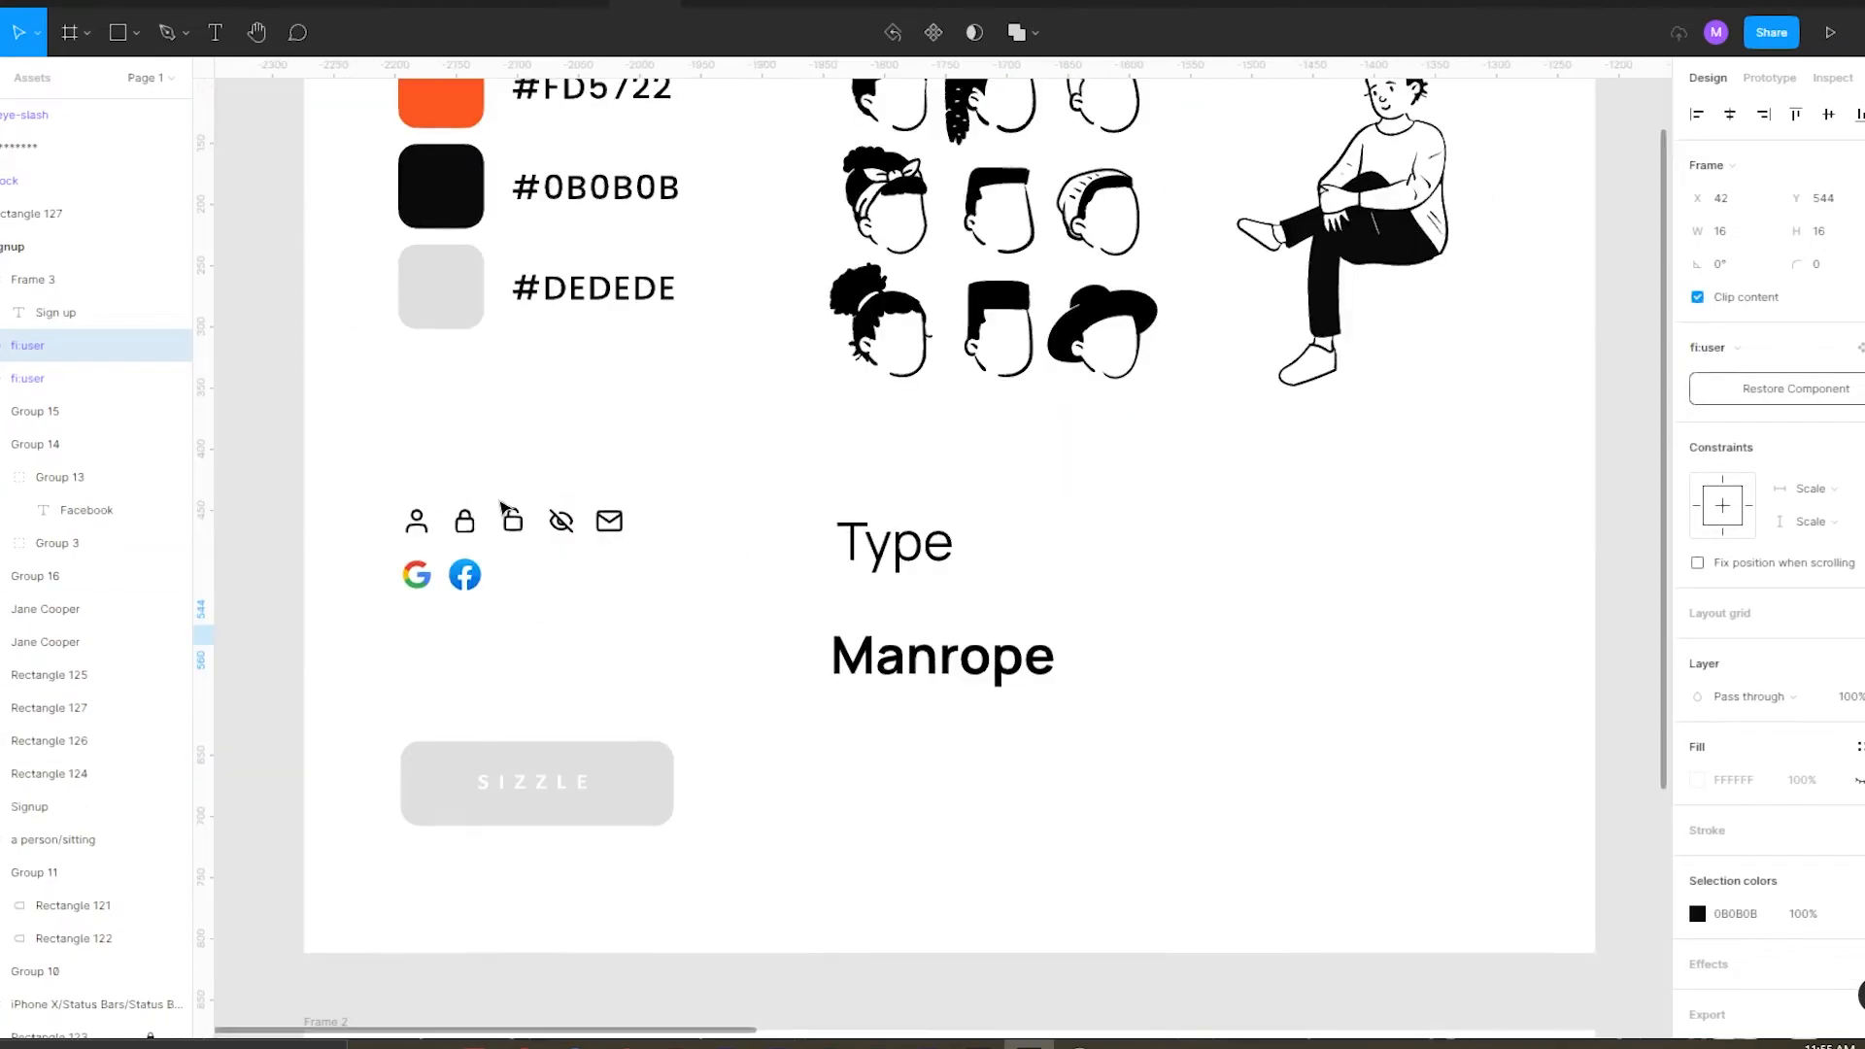
pyautogui.click(513, 521)
pyautogui.keyDown('shift'); pyautogui.click(609, 522); pyautogui.keyUp('shift')
pyautogui.hotkey('ctrl', 'c')
pyautogui.keyDown('ctrl'); pyautogui.scroll(-6, 525, 502); pyautogui.keyUp('ctrl')
pyautogui.keyDown('ctrl'); pyautogui.scroll(8, 1321, 574); pyautogui.keyUp('ctrl')
pyautogui.hotkey('ctrl', 'v')
pyautogui.write('16')
pyautogui.click(1444, 408)
# Park the open-lock icon outside the frame and replace the second field's user icon with the mail icon.
pyautogui.moveTo(826, 538); pyautogui.dragTo(1498, 399)
pyautogui.click(1018, 539)
pyautogui.hotkey('ctrl', 'x')
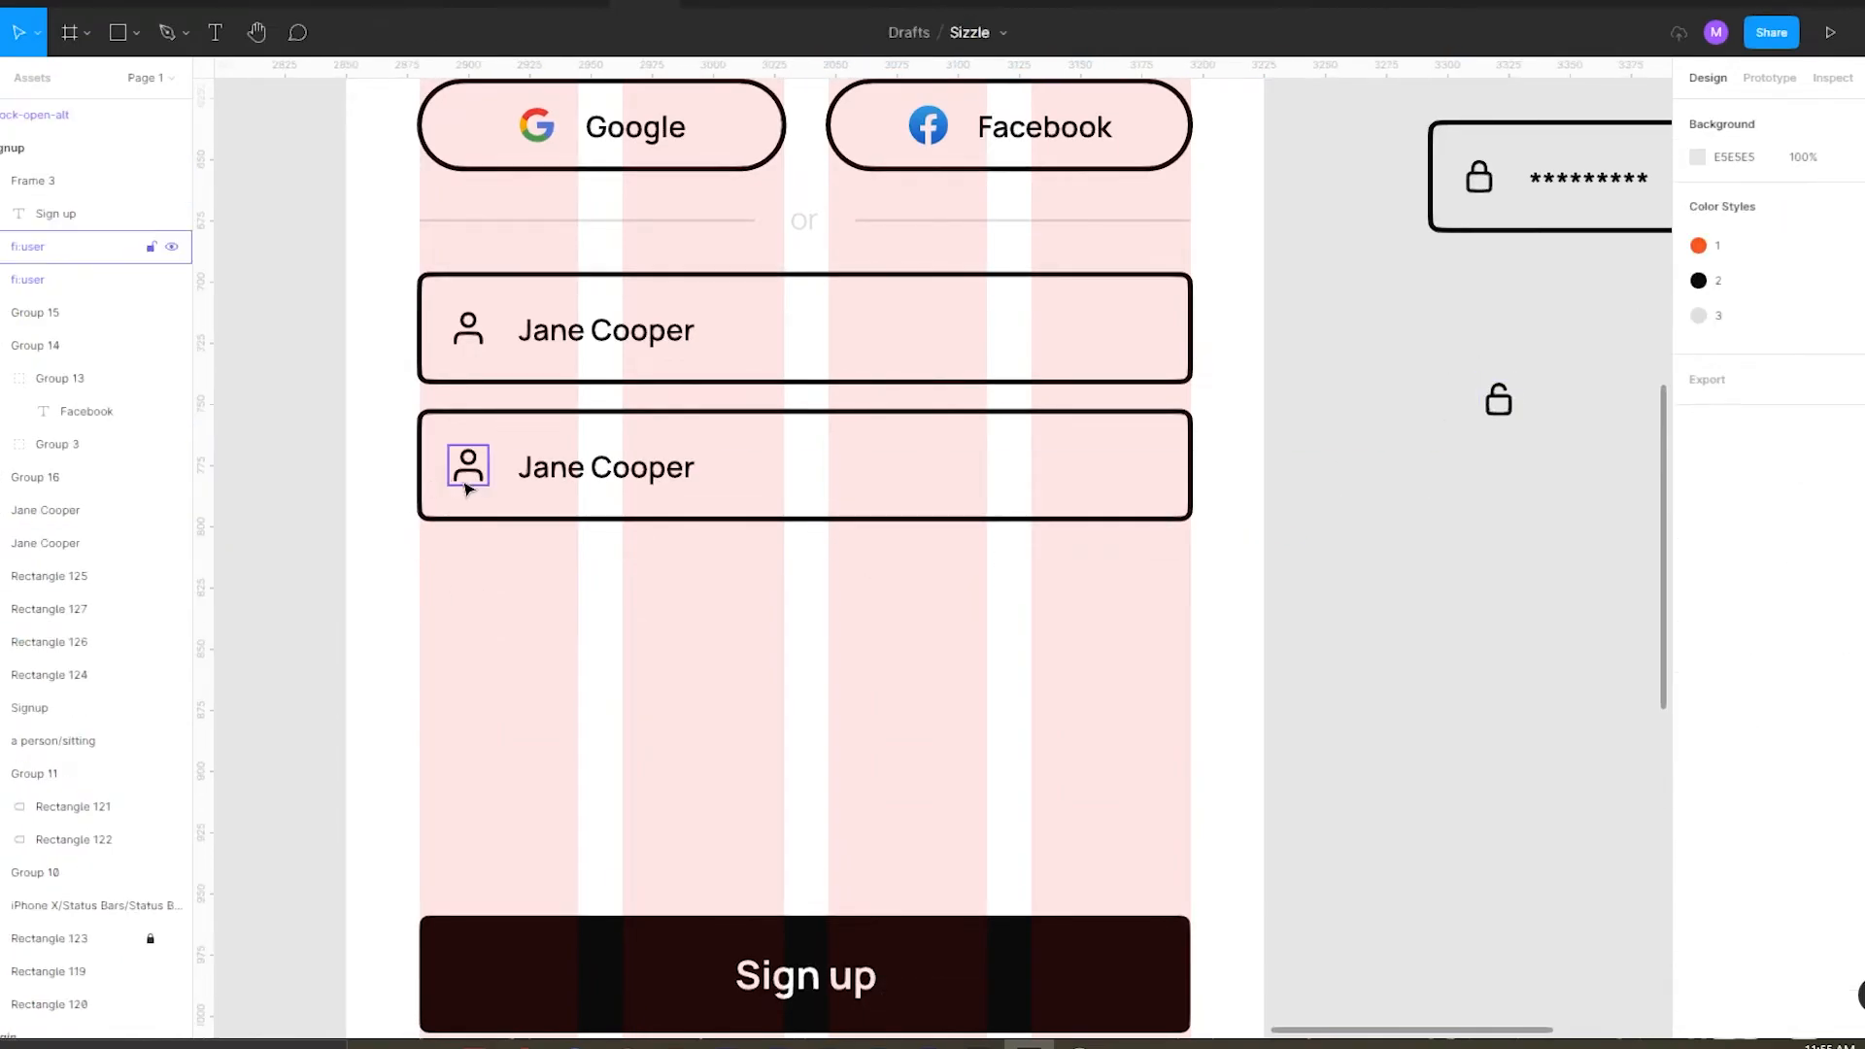
pyautogui.click(461, 476)
pyautogui.hotkey('ctrl', 'v')
pyautogui.moveTo(1019, 539); pyautogui.dragTo(472, 583)
pyautogui.keyDown('ctrl'); pyautogui.scroll(4, 406, 486); pyautogui.keyUp('ctrl')
pyautogui.click(537, 441)
pyautogui.moveTo(571, 528); pyautogui.dragTo(711, 566)
pyautogui.press('Delete')
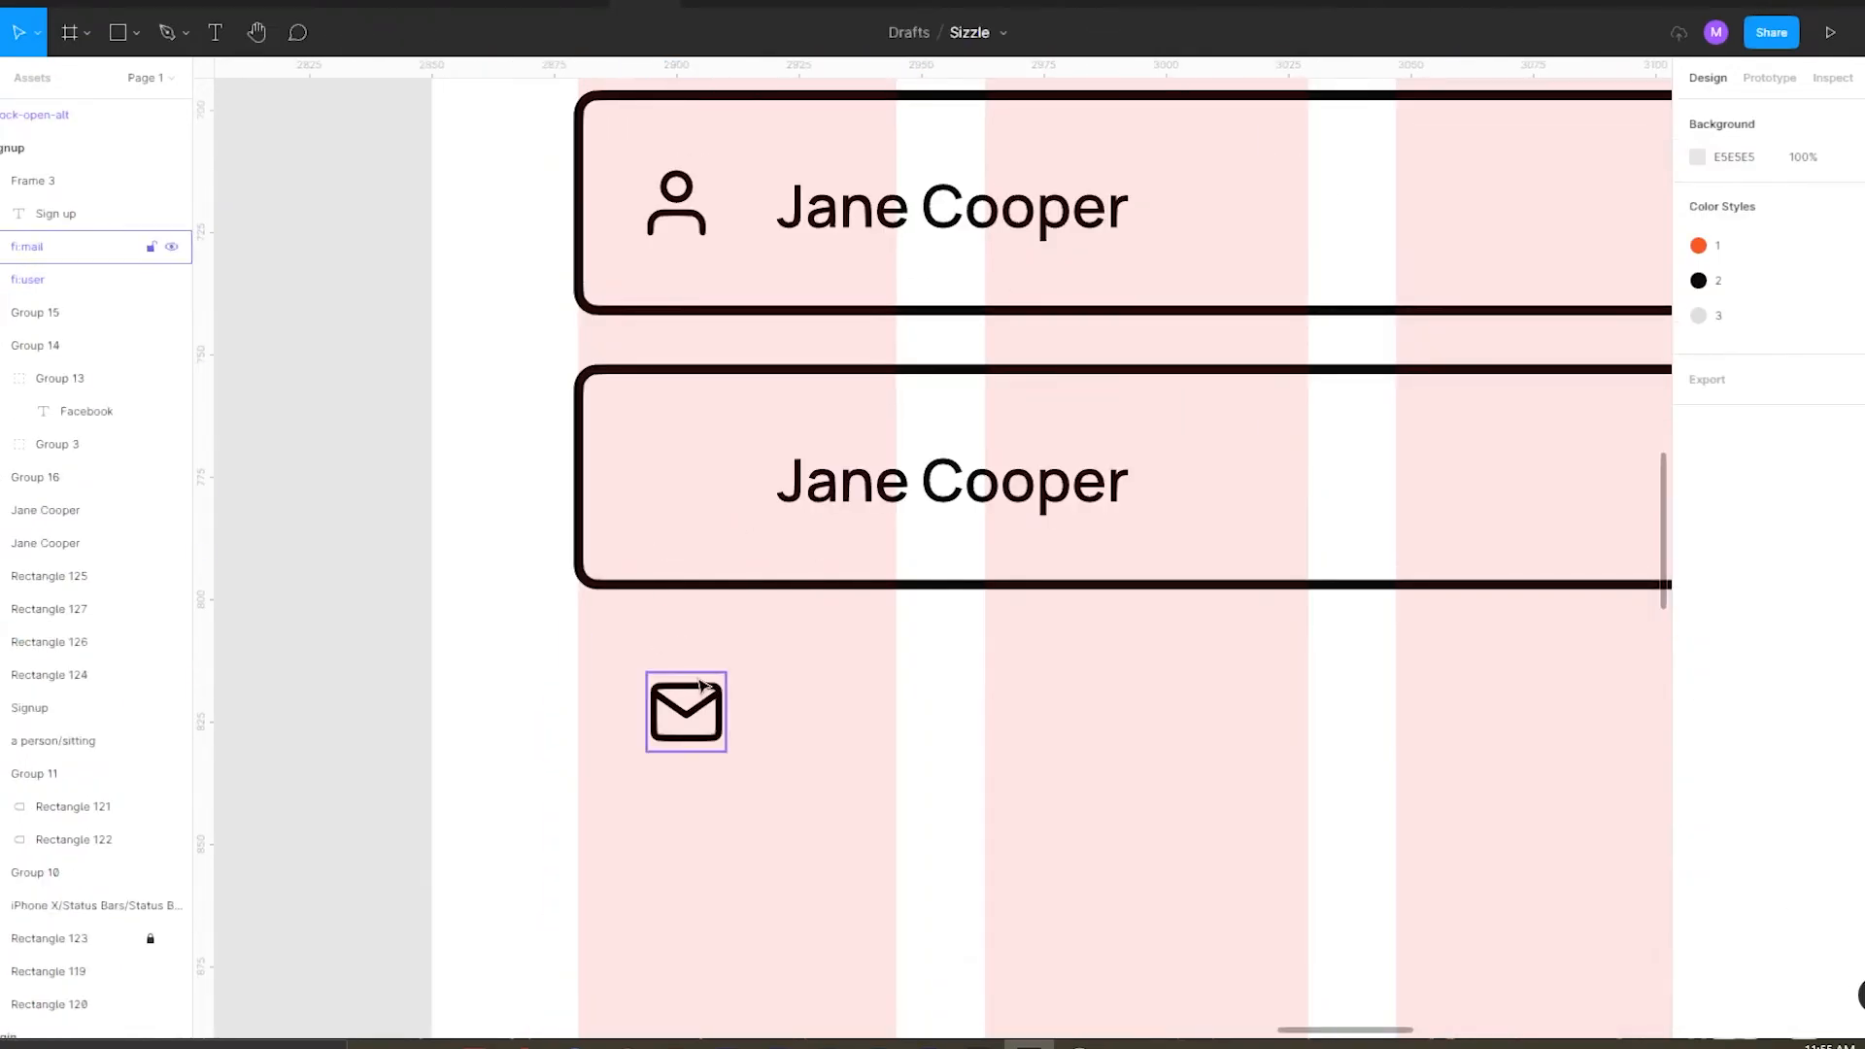
pyautogui.moveTo(696, 686); pyautogui.dragTo(687, 451)
pyautogui.doubleClick(836, 479)
pyautogui.write('Em')
pyautogui.hotkey('ctrl', 'z')
pyautogui.press('Escape')
# Fill the second field's text with a sample e-mail address from the Content Reel plugin, and close the plugin.
pyautogui.rightClick(1041, 472)
pyautogui.click(1360, 245)
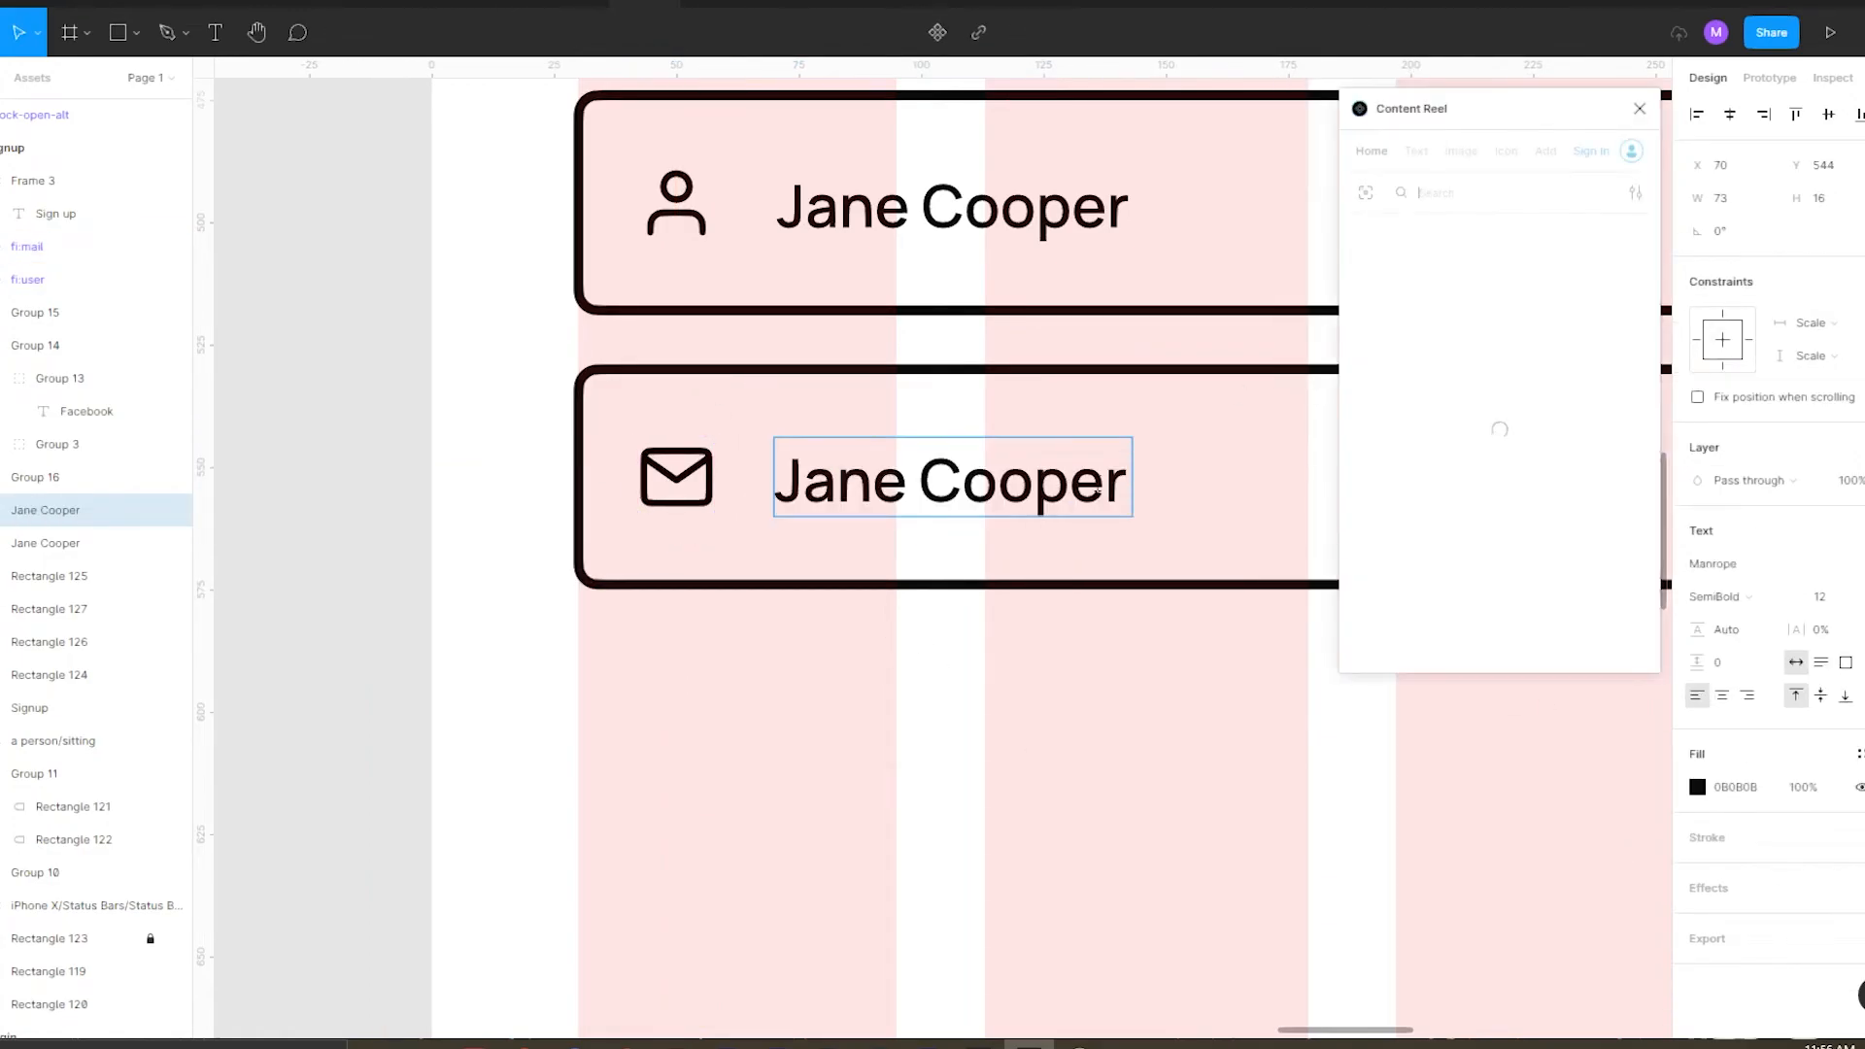
pyautogui.click(1447, 367)
pyautogui.click(1427, 292)
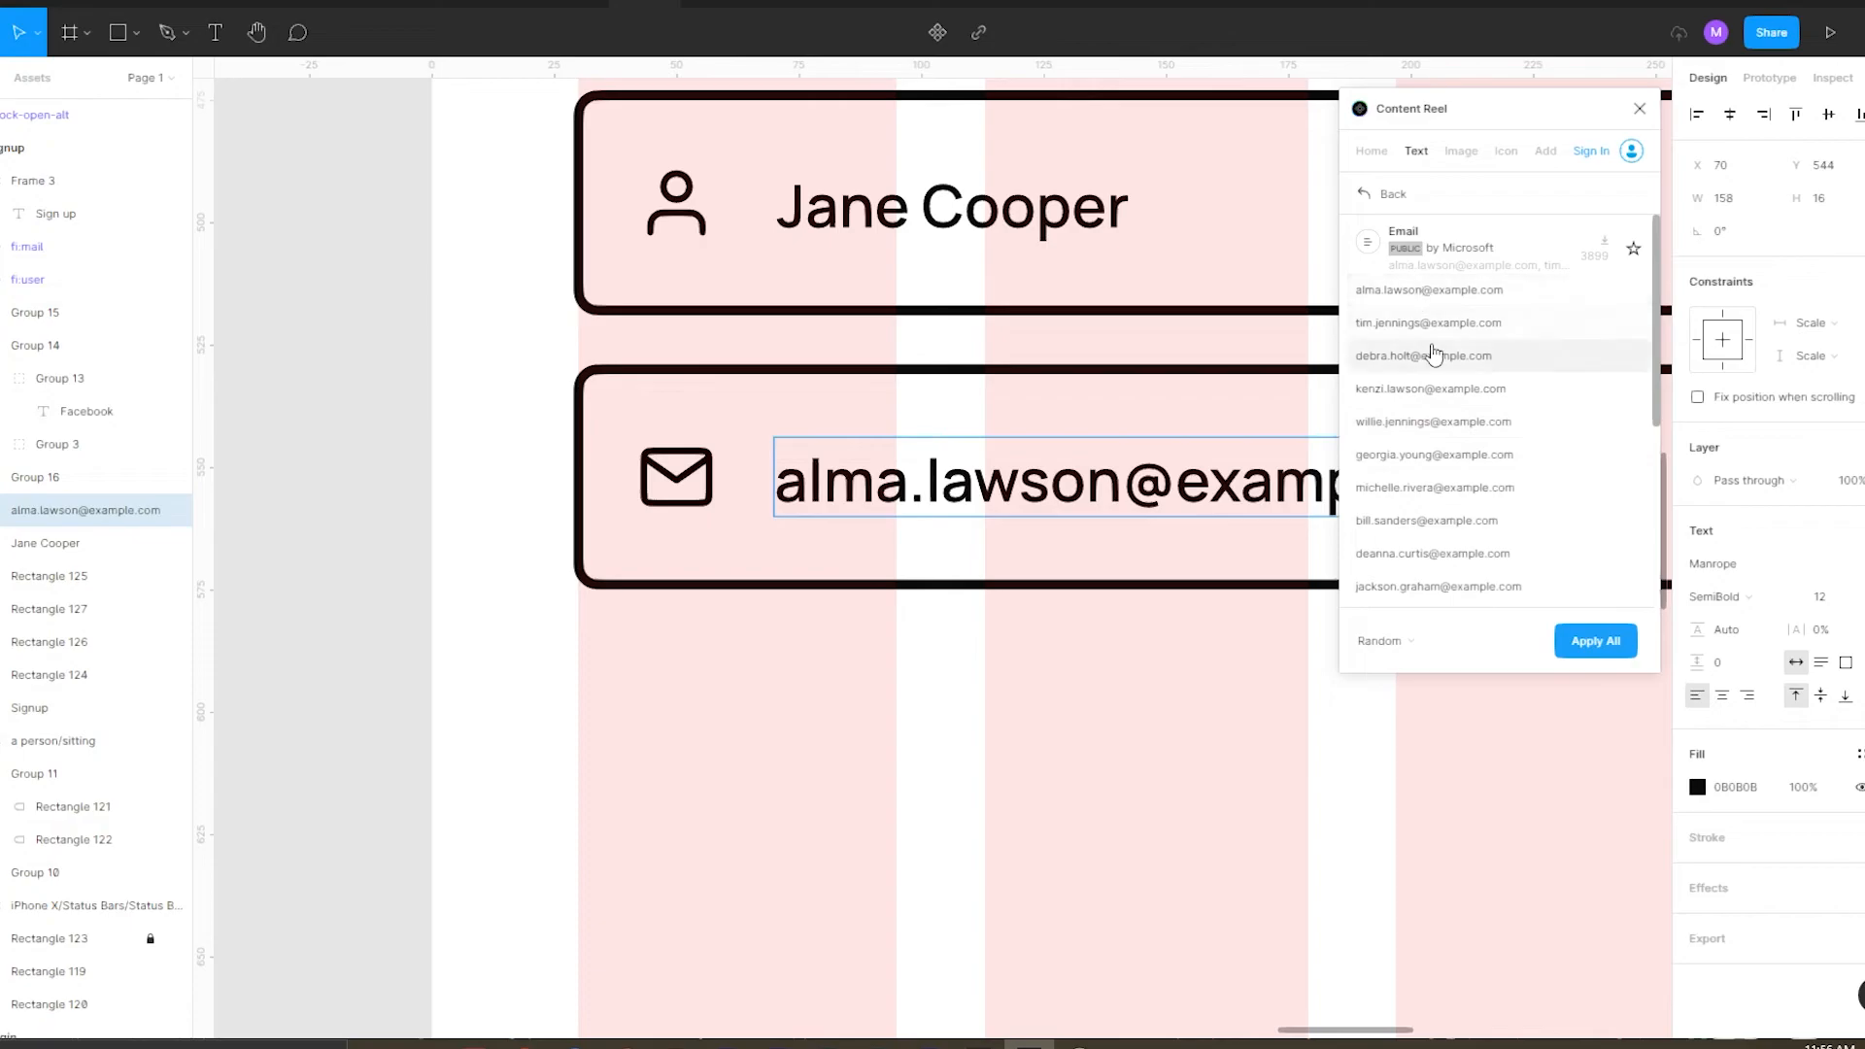
pyautogui.click(1647, 112)
pyautogui.keyDown('ctrl'); pyautogui.scroll(-3, 526, 361); pyautogui.keyUp('ctrl')
pyautogui.click(529, 366)
pyautogui.moveTo(1037, 375); pyautogui.dragTo(953, 437)
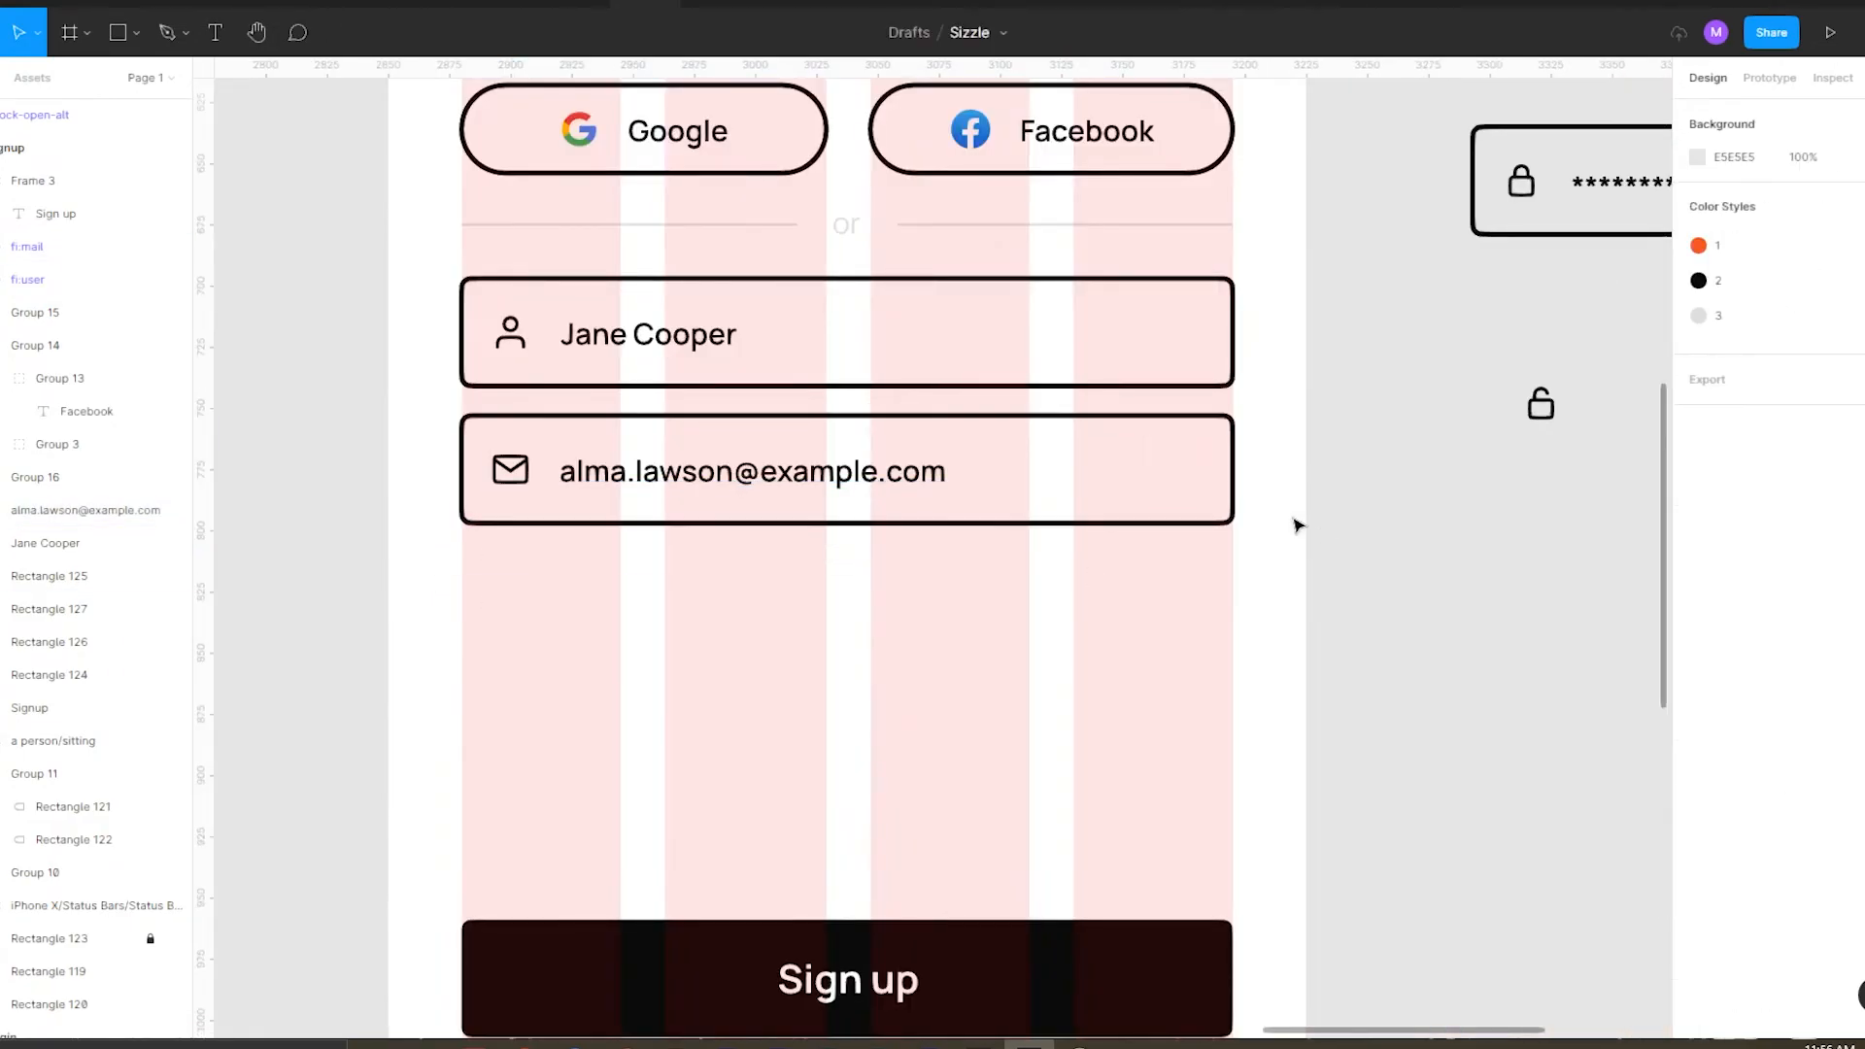
# Duplicate the parked password field with its icons and text straight below the original.
pyautogui.moveTo(1324, 533); pyautogui.dragTo(626, 717)
pyautogui.moveTo(842, 588); pyautogui.dragTo(784, 492)
pyautogui.press('z')
pyautogui.click(886, 337)
pyautogui.keyDown('alt'); pyautogui.click(639, 449); pyautogui.keyUp('alt')
pyautogui.moveTo(608, 300); pyautogui.dragTo(1450, 473)
pyautogui.keyDown('alt'); pyautogui.moveTo(703, 428); pyautogui.dragTo(702, 700); pyautogui.keyUp('alt')
# Replace the lock icon in the lower password field with the open-lock icon, aligned under the upper field's lock at X 3305.
pyautogui.click(671, 745)
pyautogui.click(724, 650)
pyautogui.press('Delete')
pyautogui.moveTo(642, 364); pyautogui.dragTo(740, 624)
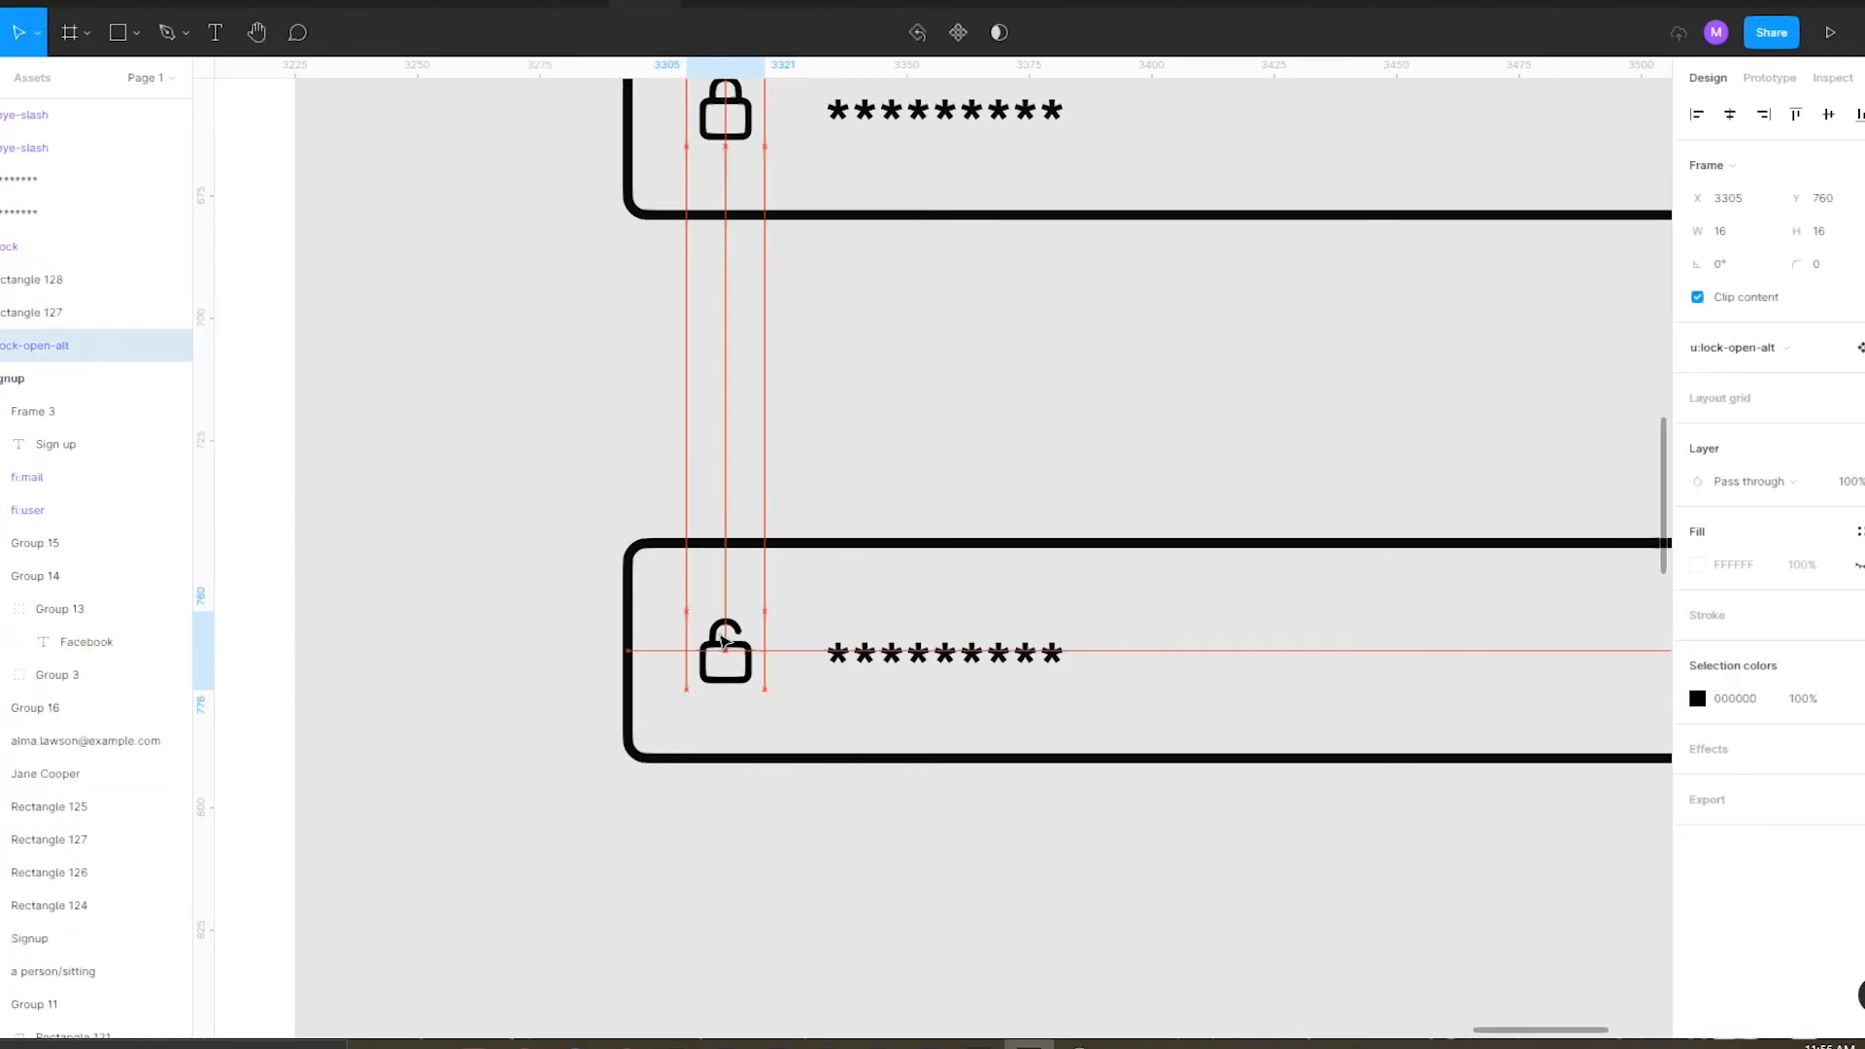
pyautogui.press('Escape')
pyautogui.keyDown('ctrl'); pyautogui.scroll(-5, 783, 541); pyautogui.keyUp('ctrl')
pyautogui.keyDown('ctrl'); pyautogui.scroll(4, 940, 544); pyautogui.keyUp('ctrl')
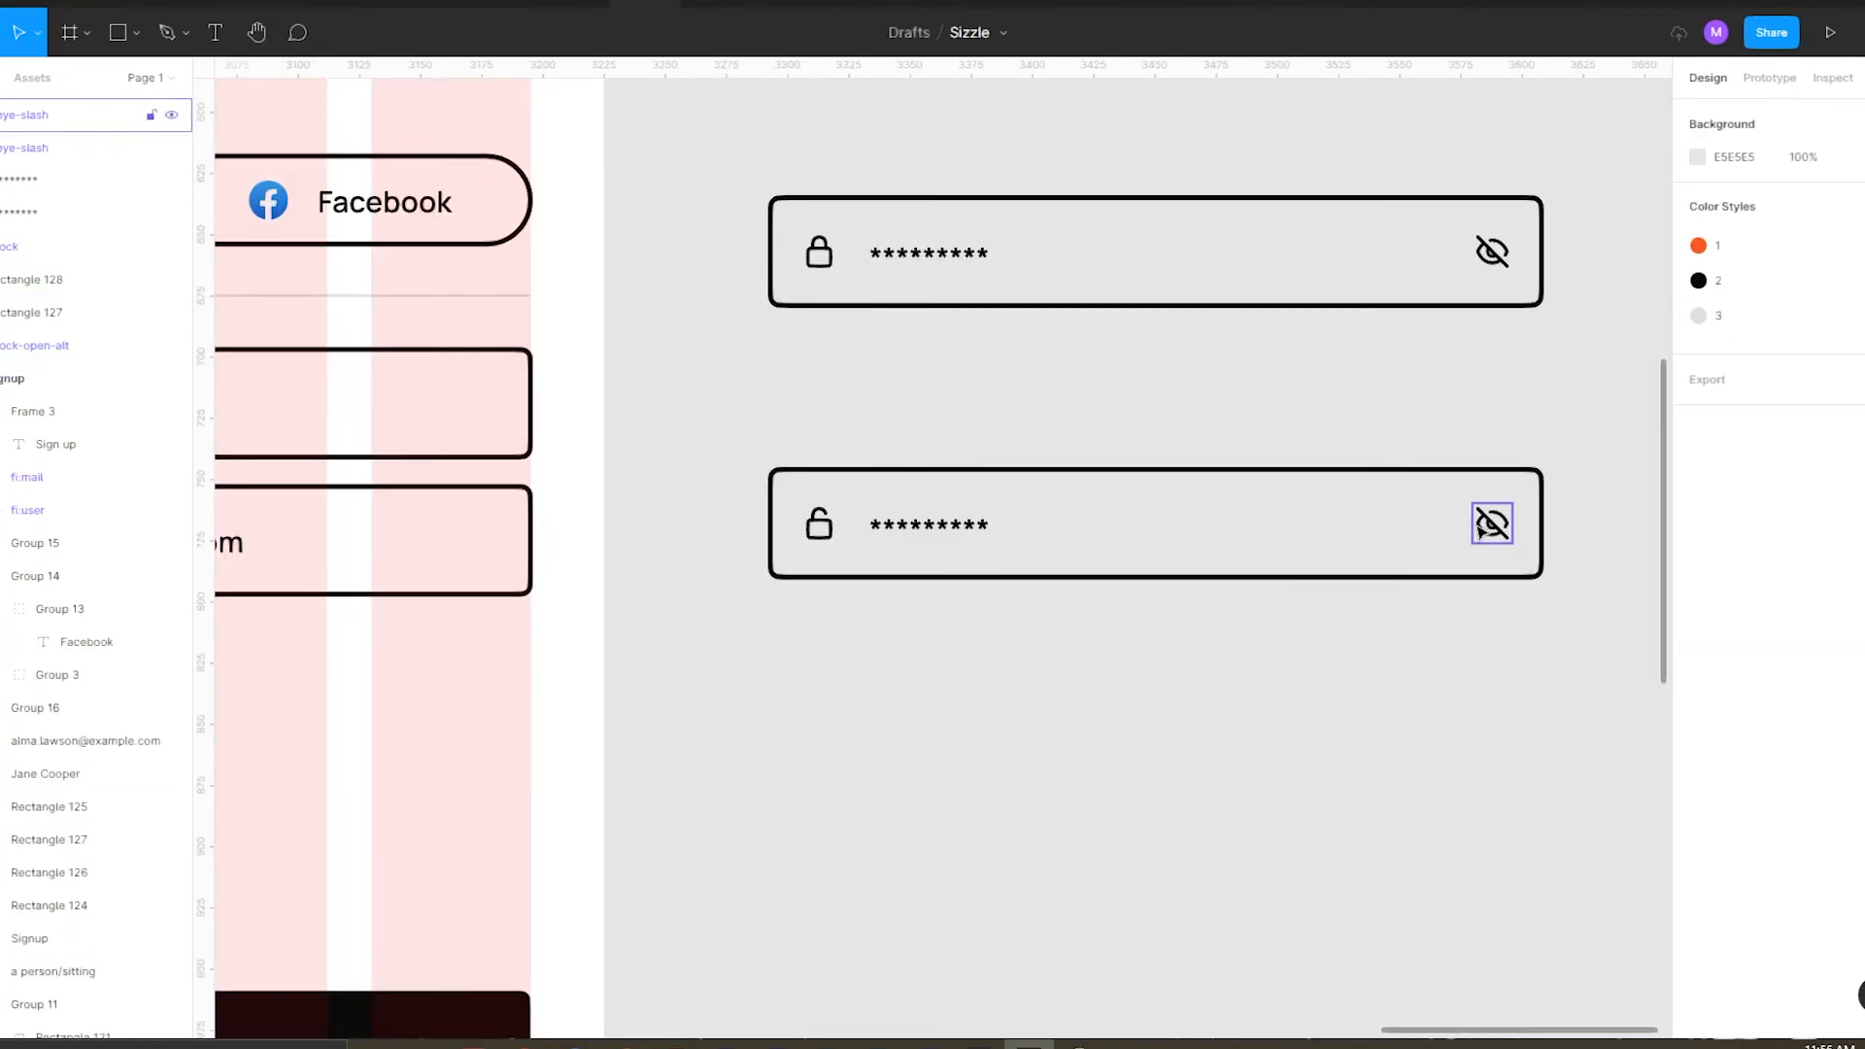
pyautogui.keyDown('ctrl'); pyautogui.scroll(-3, 1096, 433); pyautogui.keyUp('ctrl')
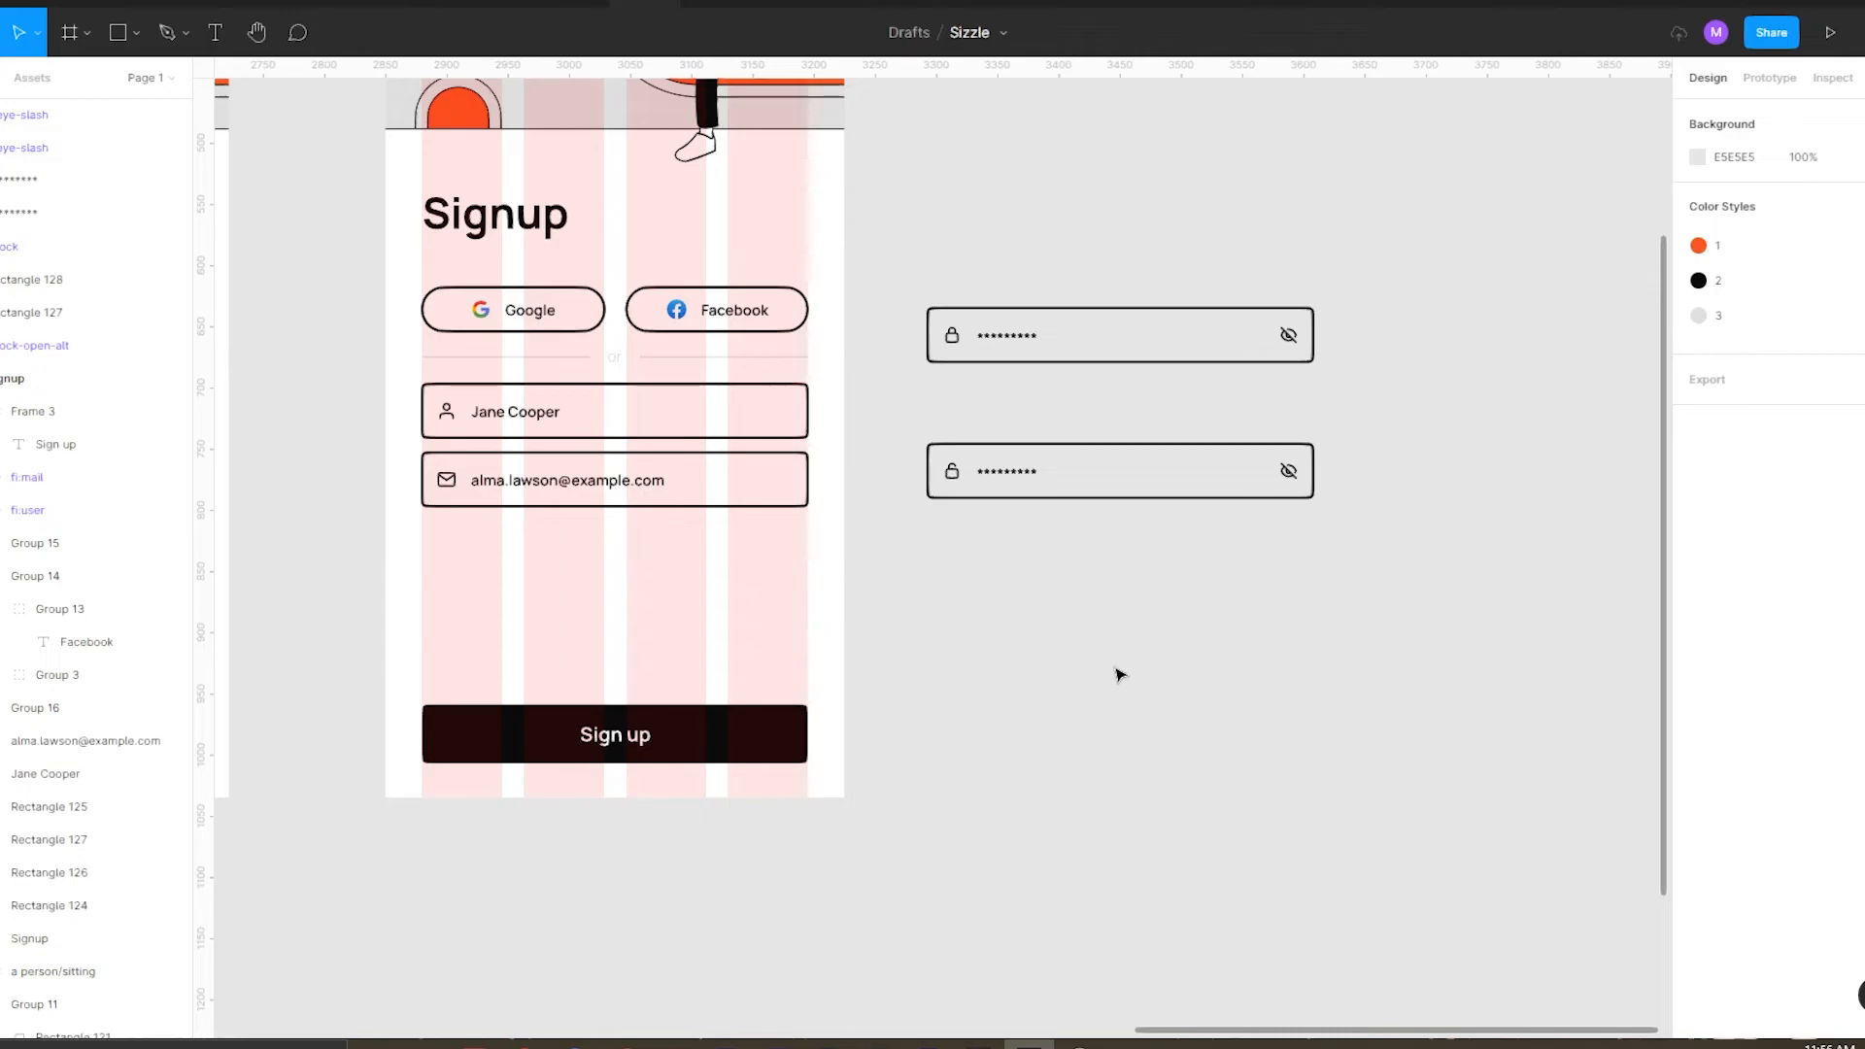
pyautogui.keyDown('ctrl'); pyautogui.scroll(1, 1001, 424); pyautogui.keyUp('ctrl')
pyautogui.keyDown('ctrl'); pyautogui.scroll(-1, 1014, 531); pyautogui.keyUp('ctrl')
pyautogui.keyDown('ctrl'); pyautogui.scroll(1, 1181, 534); pyautogui.keyUp('ctrl')
pyautogui.click(1407, 519)
pyautogui.click(1330, 530)
pyautogui.keyDown('ctrl'); pyautogui.scroll(-1, 1166, 525); pyautogui.keyUp('ctrl')
pyautogui.keyDown('ctrl'); pyautogui.scroll(1, 994, 536); pyautogui.keyUp('ctrl')
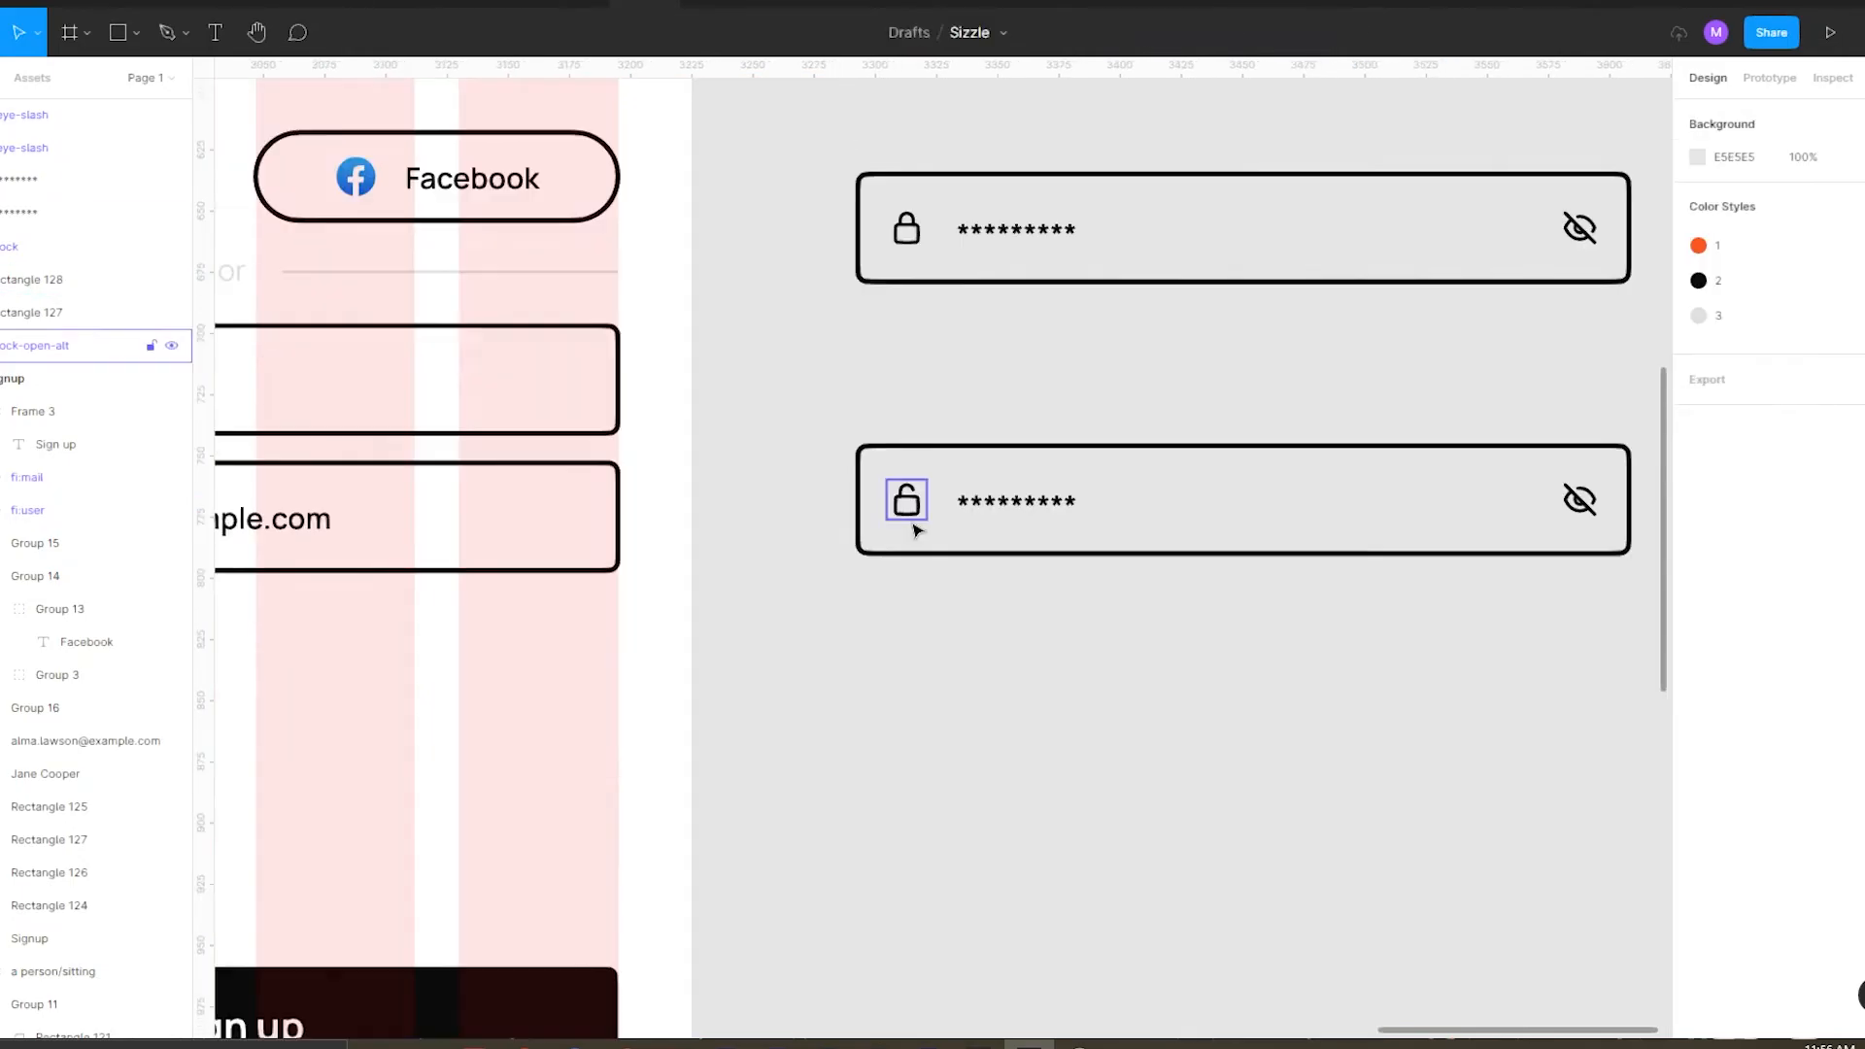
pyautogui.keyDown('ctrl'); pyautogui.scroll(-2, 1032, 492); pyautogui.keyUp('ctrl')
pyautogui.keyDown('ctrl'); pyautogui.scroll(2, 1049, 497); pyautogui.keyUp('ctrl')
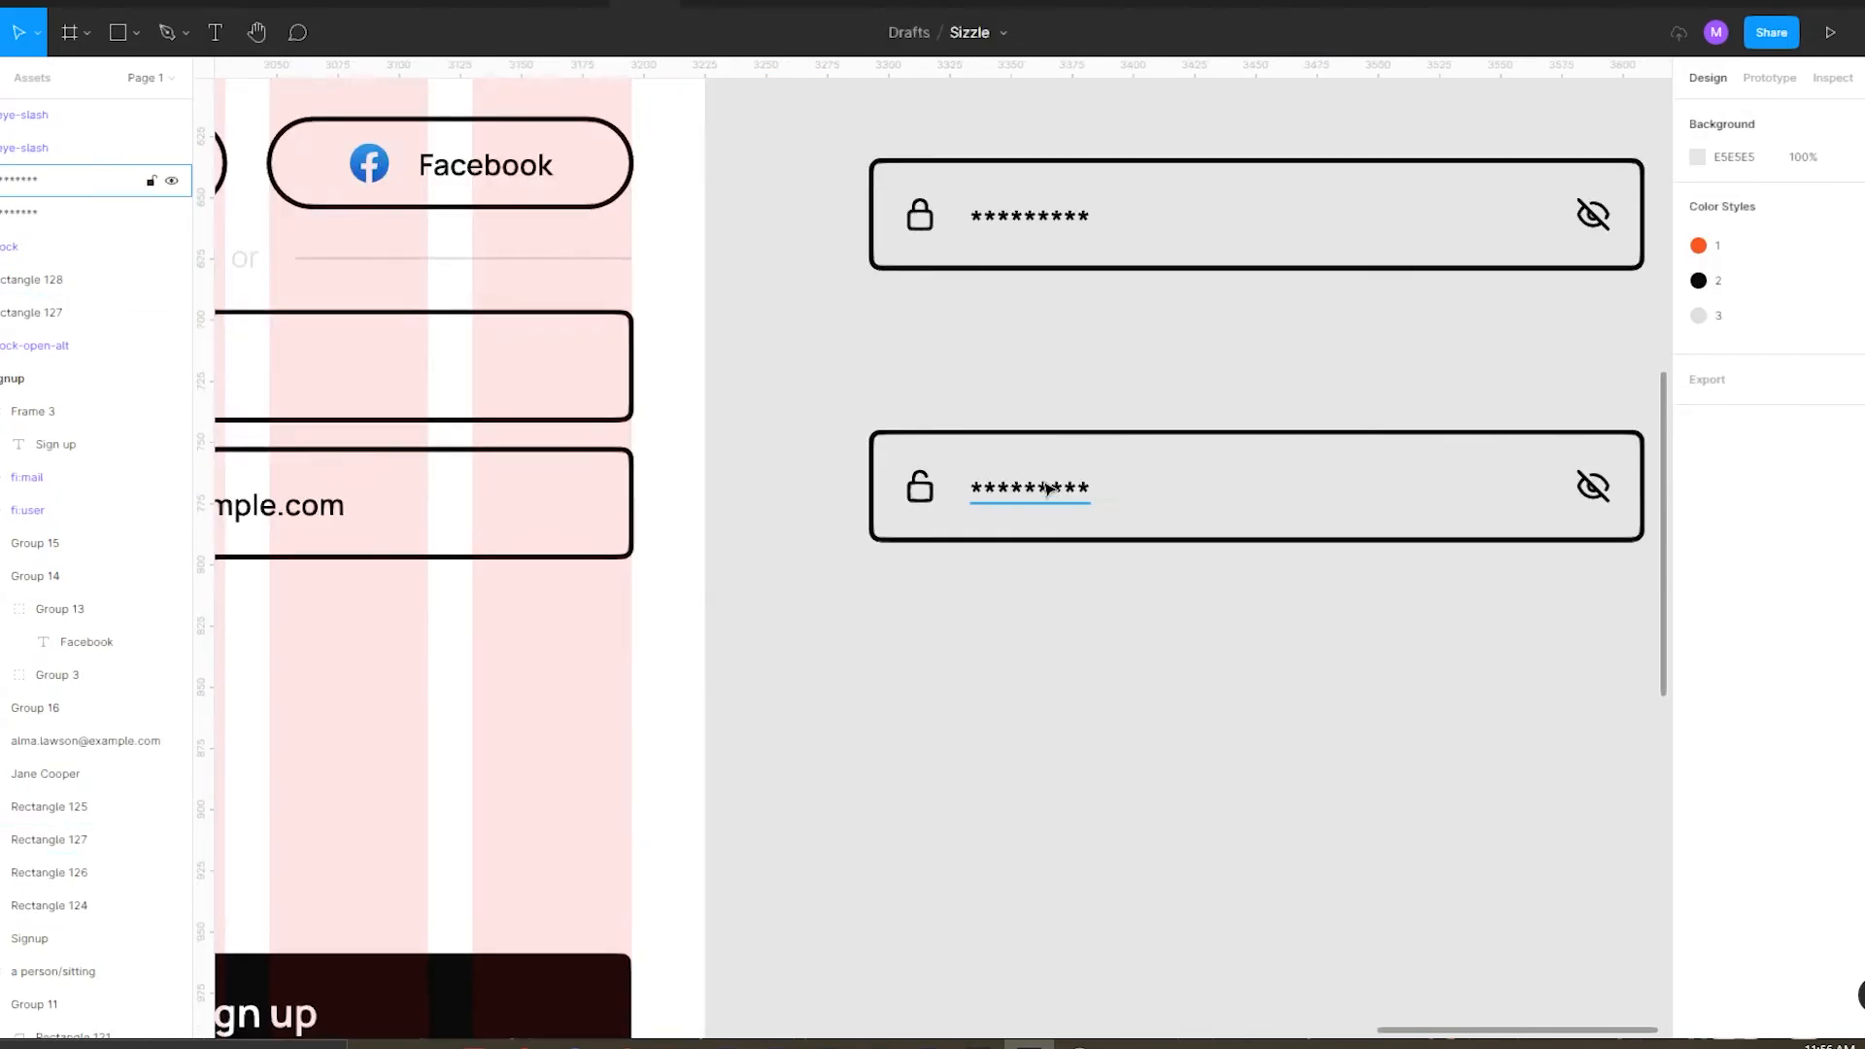
# Change the upper password field's masked text to "Confirm Password" and align it with the masked text of the lower field.
pyautogui.keyDown('alt'); pyautogui.click(1041, 488); pyautogui.keyUp('alt')
pyautogui.doubleClick(1039, 493)
pyautogui.write('z')
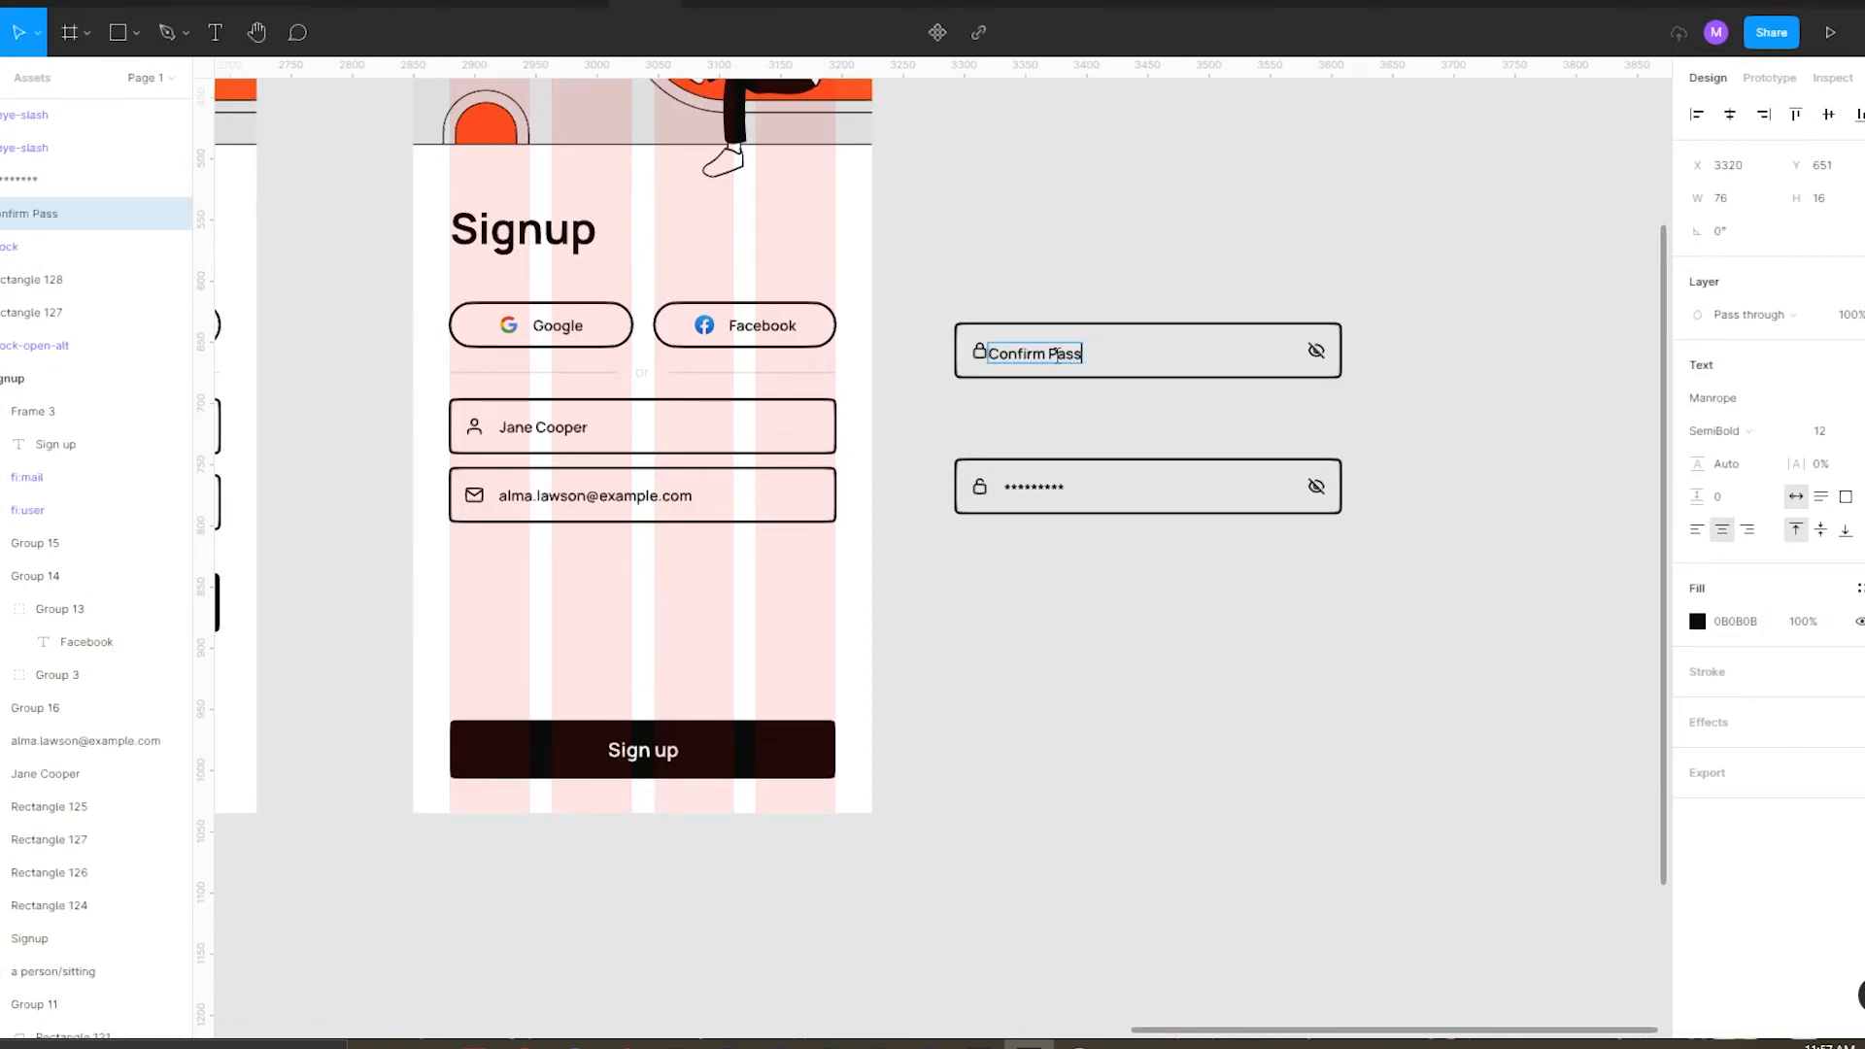
pyautogui.press('Escape')
pyautogui.scroll(4, 1057, 354)
pyautogui.press('Right')
pyautogui.press('Right')
pyautogui.press('Right')
pyautogui.press('Right')
pyautogui.press('Right')
pyautogui.press('Right')
pyautogui.press('Right')
pyautogui.press('Right')
pyautogui.press('Right')
pyautogui.scroll(-5, 993, 239)
pyautogui.click(1303, 221)
# Move the open-lock password field below the e-mail field on the Signup screen, and place the Confirm Password field beneath it.
pyautogui.scroll(2, 1228, 278)
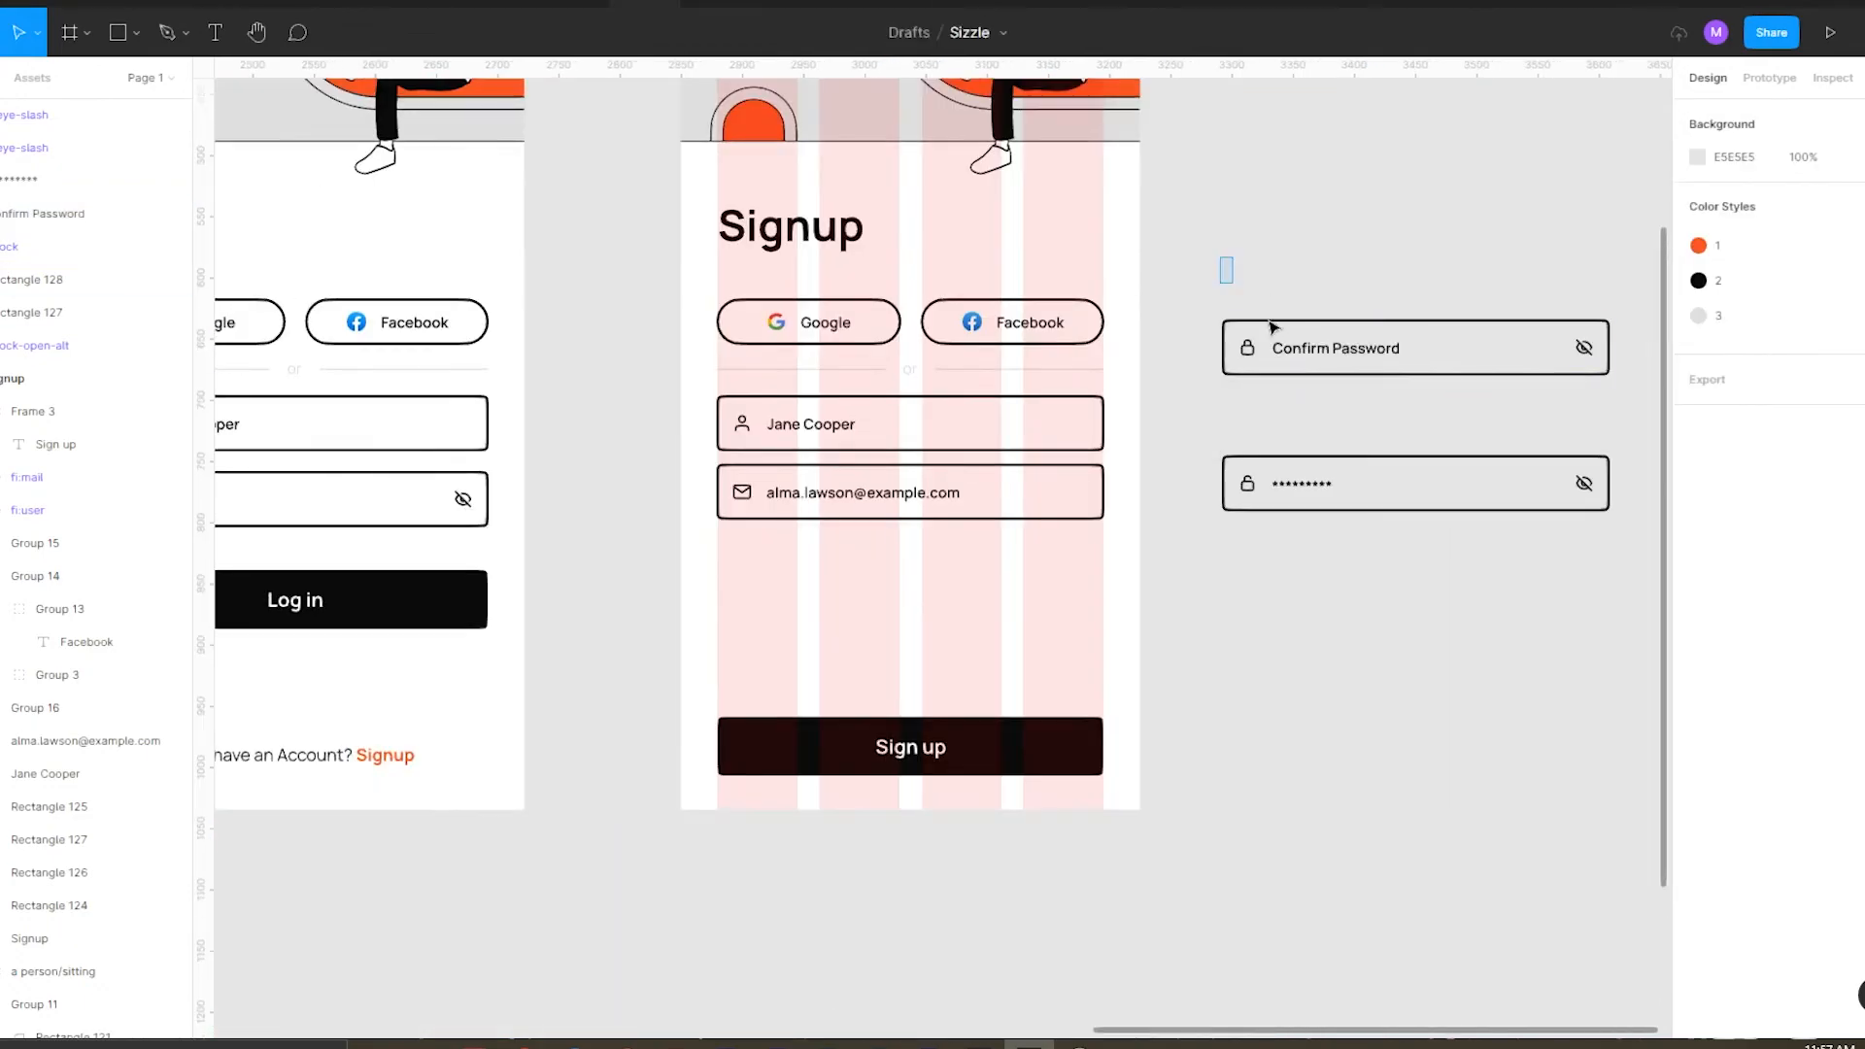
pyautogui.moveTo(1228, 278); pyautogui.dragTo(1169, 429)
pyautogui.moveTo(1249, 483); pyautogui.dragTo(748, 561)
pyautogui.moveTo(1225, 281); pyautogui.dragTo(1612, 388)
pyautogui.moveTo(1272, 348); pyautogui.dragTo(767, 628)
pyautogui.click(1278, 466)
pyautogui.scroll(6, 958, 554)
pyautogui.scroll(-5, 865, 643)
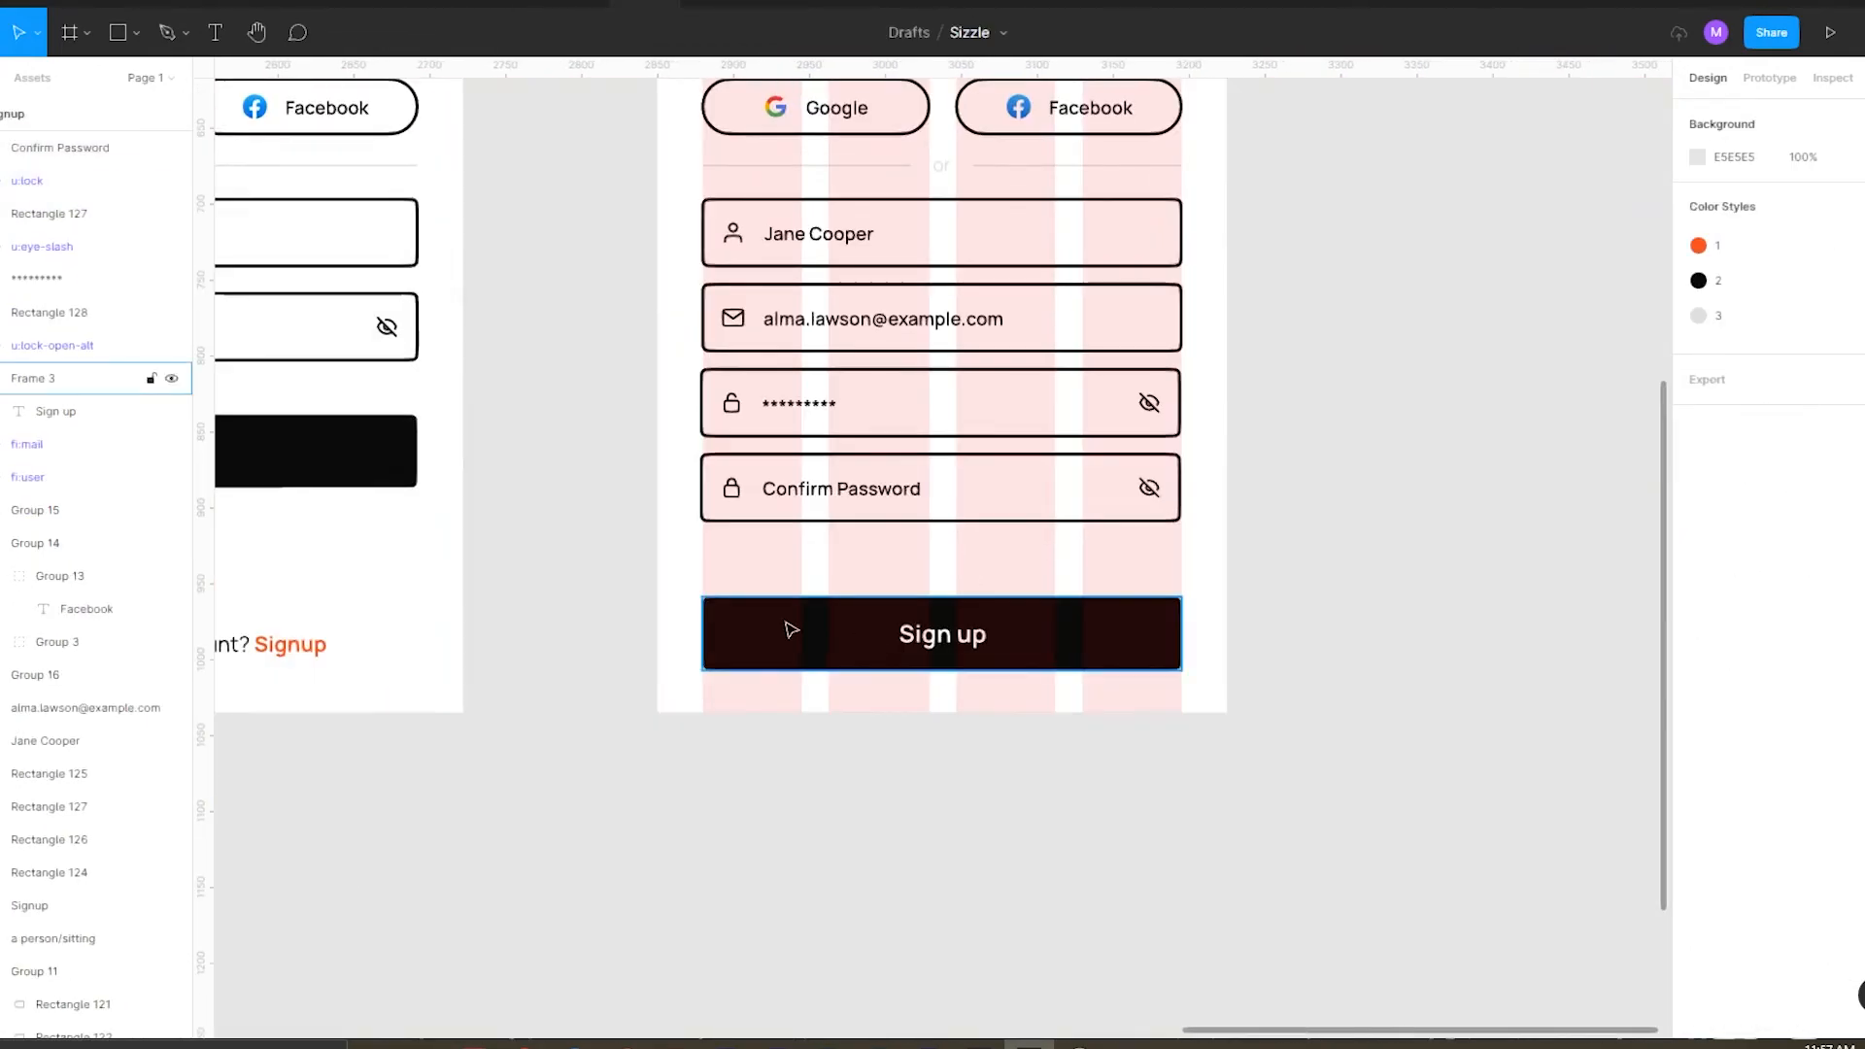
# Nudge the Sign up button up to Y 724 and measure its gap to the Confirm Password field.
pyautogui.click(865, 643)
pyautogui.hotkey('alt', 'Up')
pyautogui.hotkey('alt', 'Up')
pyautogui.hotkey('alt', 'Up')
pyautogui.hotkey('alt', 'Up')
pyautogui.hotkey('alt', 'Up')
pyautogui.hotkey('alt', 'Up')
pyautogui.hotkey('alt', 'Up')
pyautogui.hotkey('alt', 'Up')
pyautogui.hotkey('alt', 'Up')
pyautogui.hotkey('alt', 'Up')
pyautogui.hotkey('alt', 'Up')
pyautogui.hotkey('alt', 'Up')
pyautogui.hotkey('alt', 'Up')
pyautogui.hotkey('alt', 'Up')
pyautogui.hotkey('alt', 'Up')
pyautogui.hotkey('alt', 'Up')
pyautogui.hotkey('alt', 'Up')
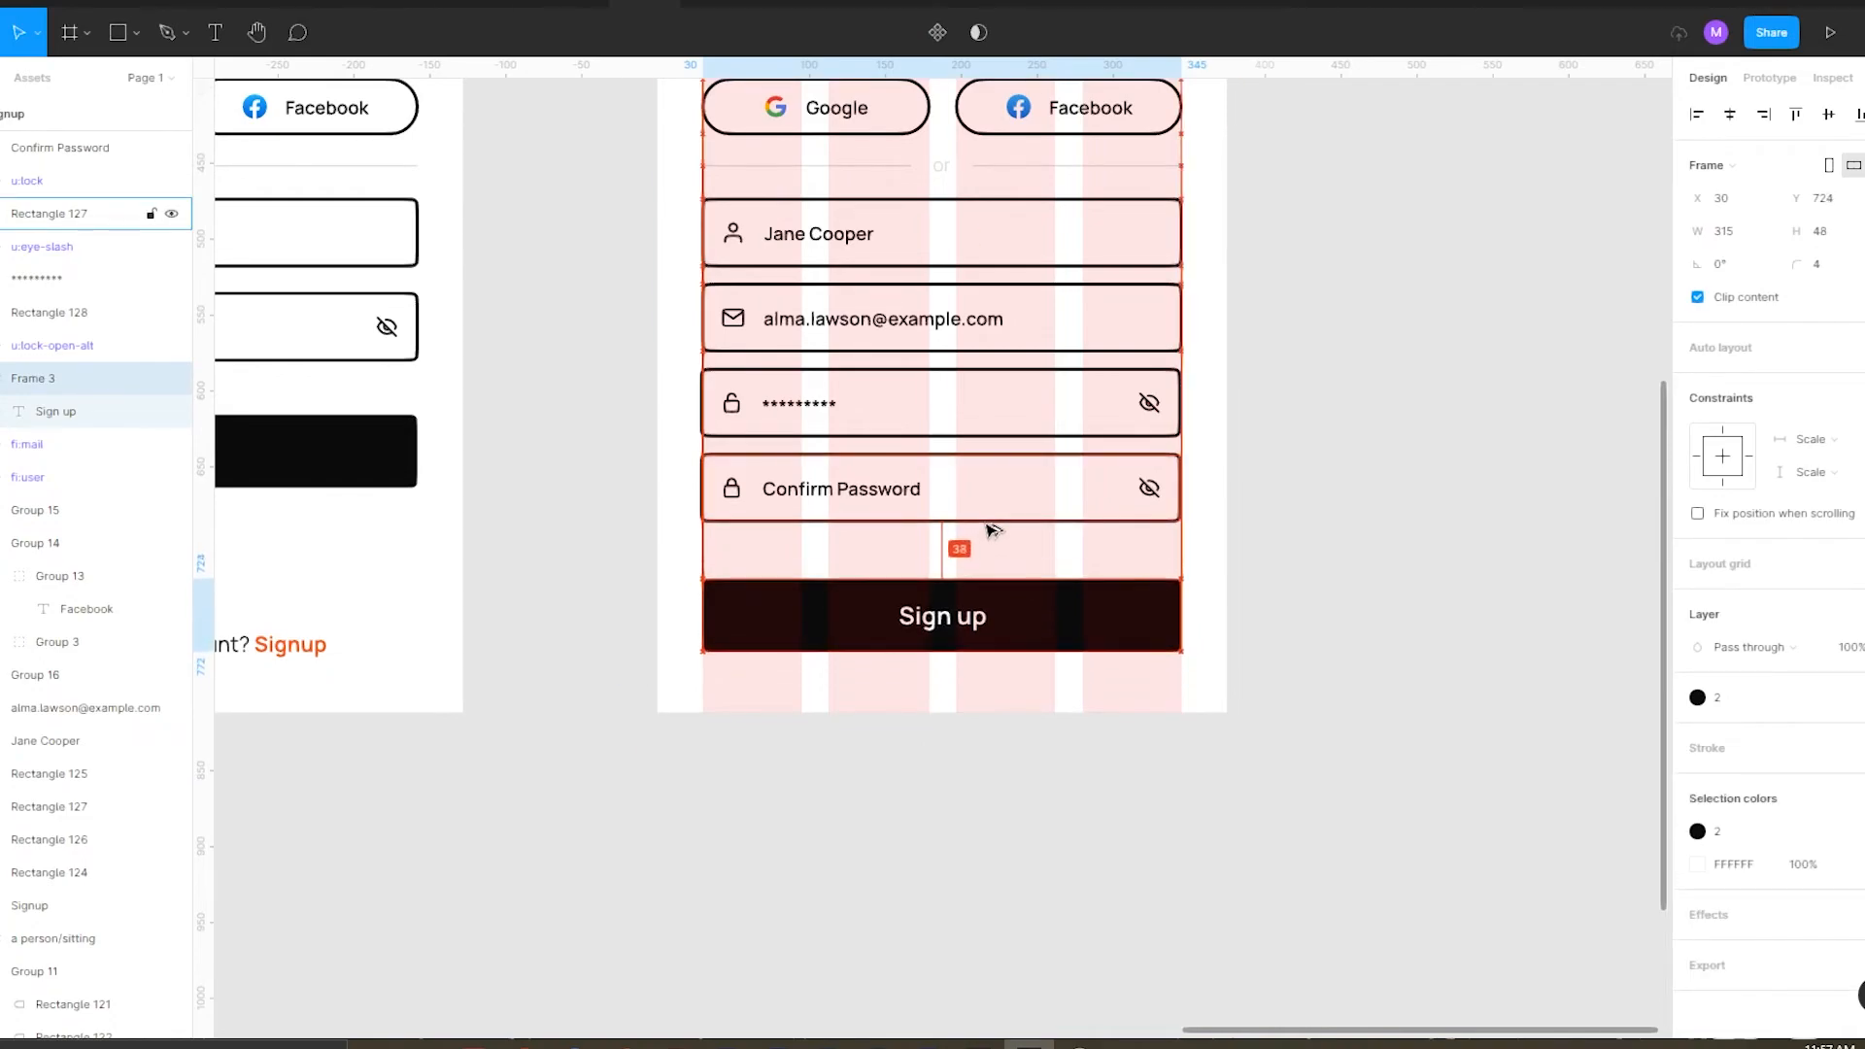
pyautogui.scroll(-5, 957, 587)
pyautogui.click(949, 866)
# Switch to the open-peeps (Community) file and examine the head variants on its All Assets page.
pyautogui.scroll(2, 1020, 806)
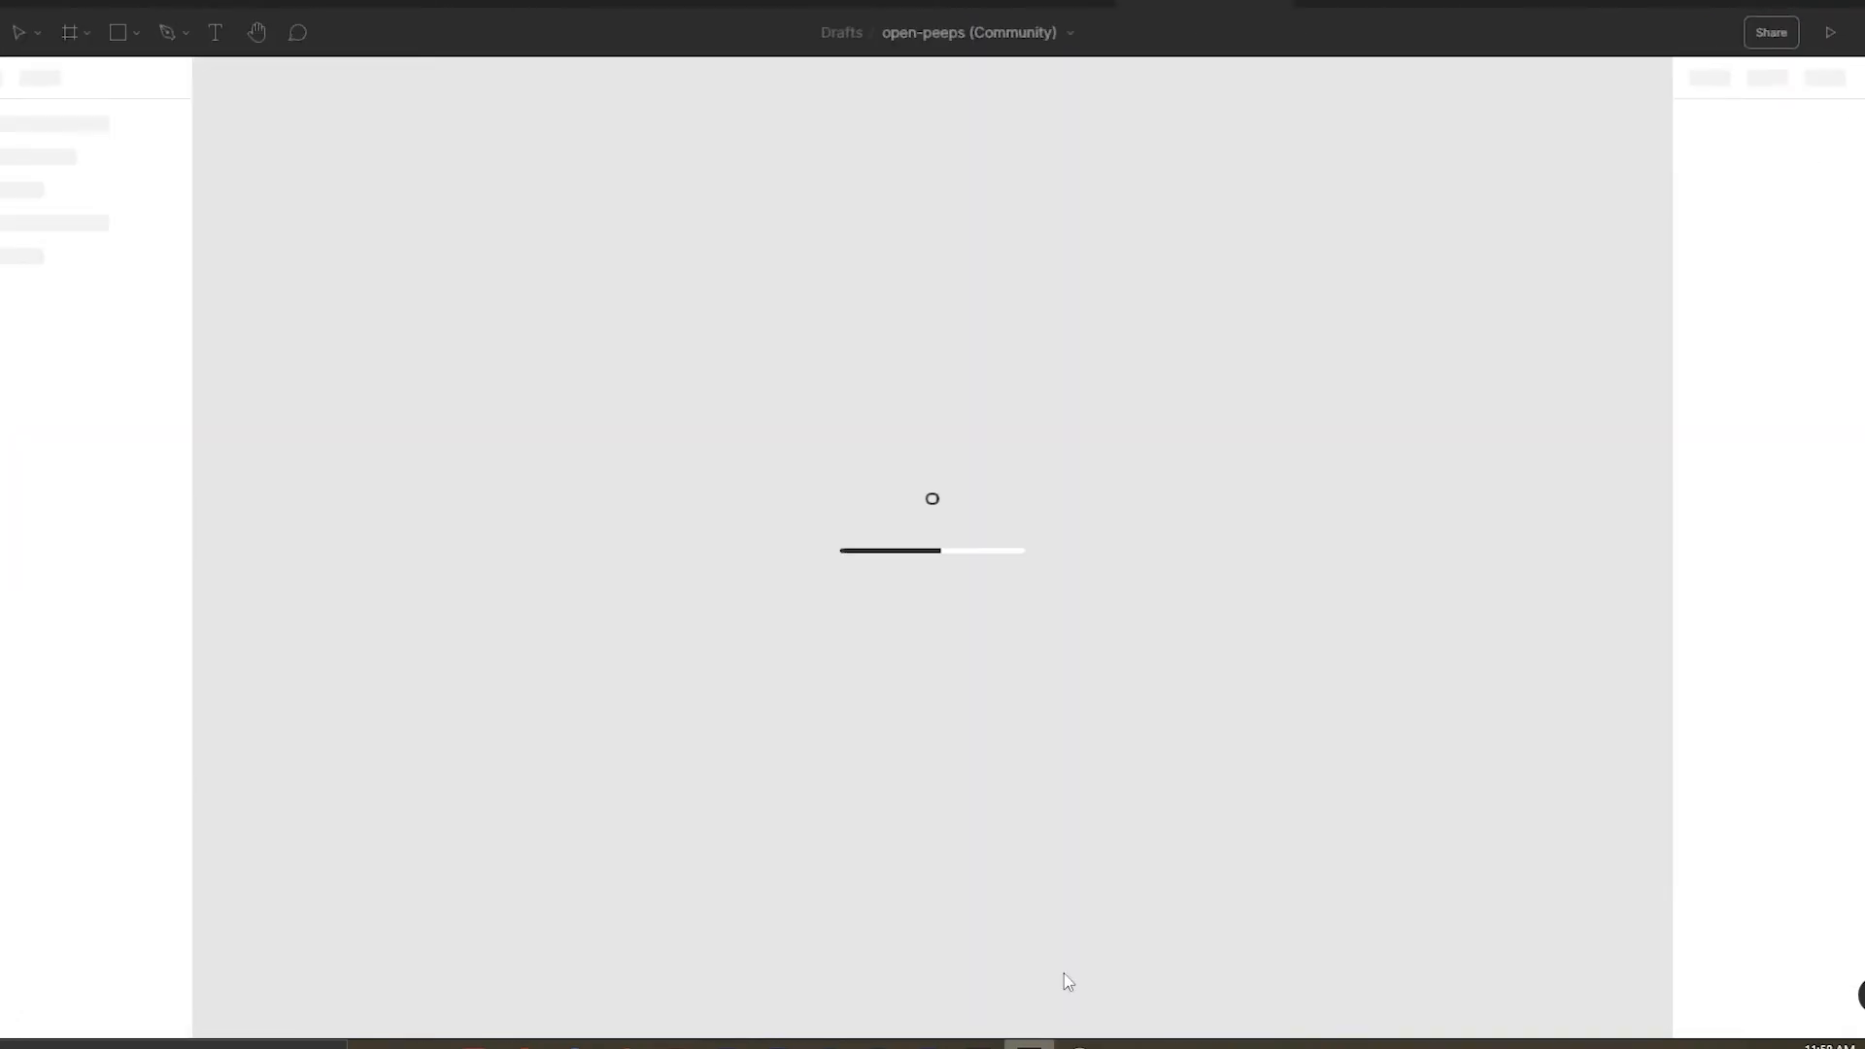
pyautogui.scroll(-3, 930, 675)
pyautogui.scroll(4, 931, 675)
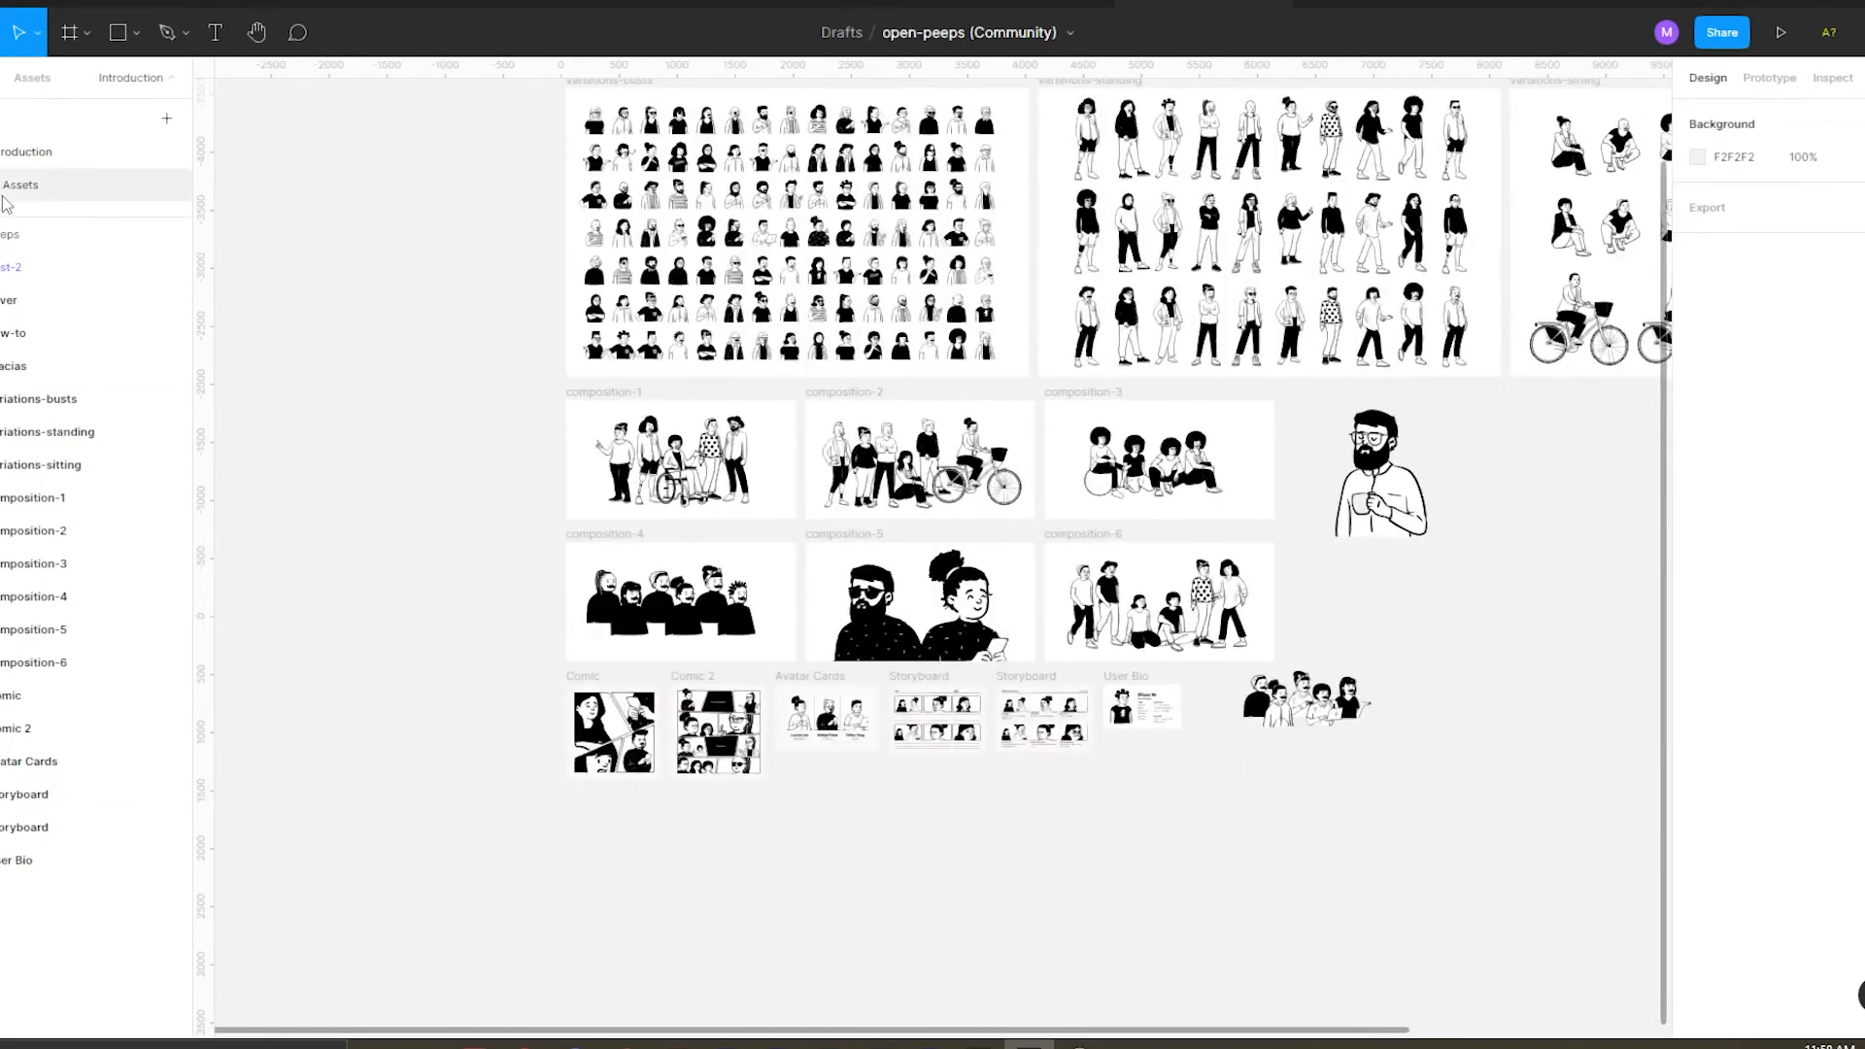
pyautogui.click(8, 190)
pyautogui.scroll(4, 549, 459)
pyautogui.moveTo(515, 449); pyautogui.dragTo(876, 853)
pyautogui.scroll(-3, 692, 628)
pyautogui.click(693, 629)
pyautogui.scroll(-2, 1013, 638)
pyautogui.scroll(5, 1214, 536)
pyautogui.scroll(-1, 1379, 529)
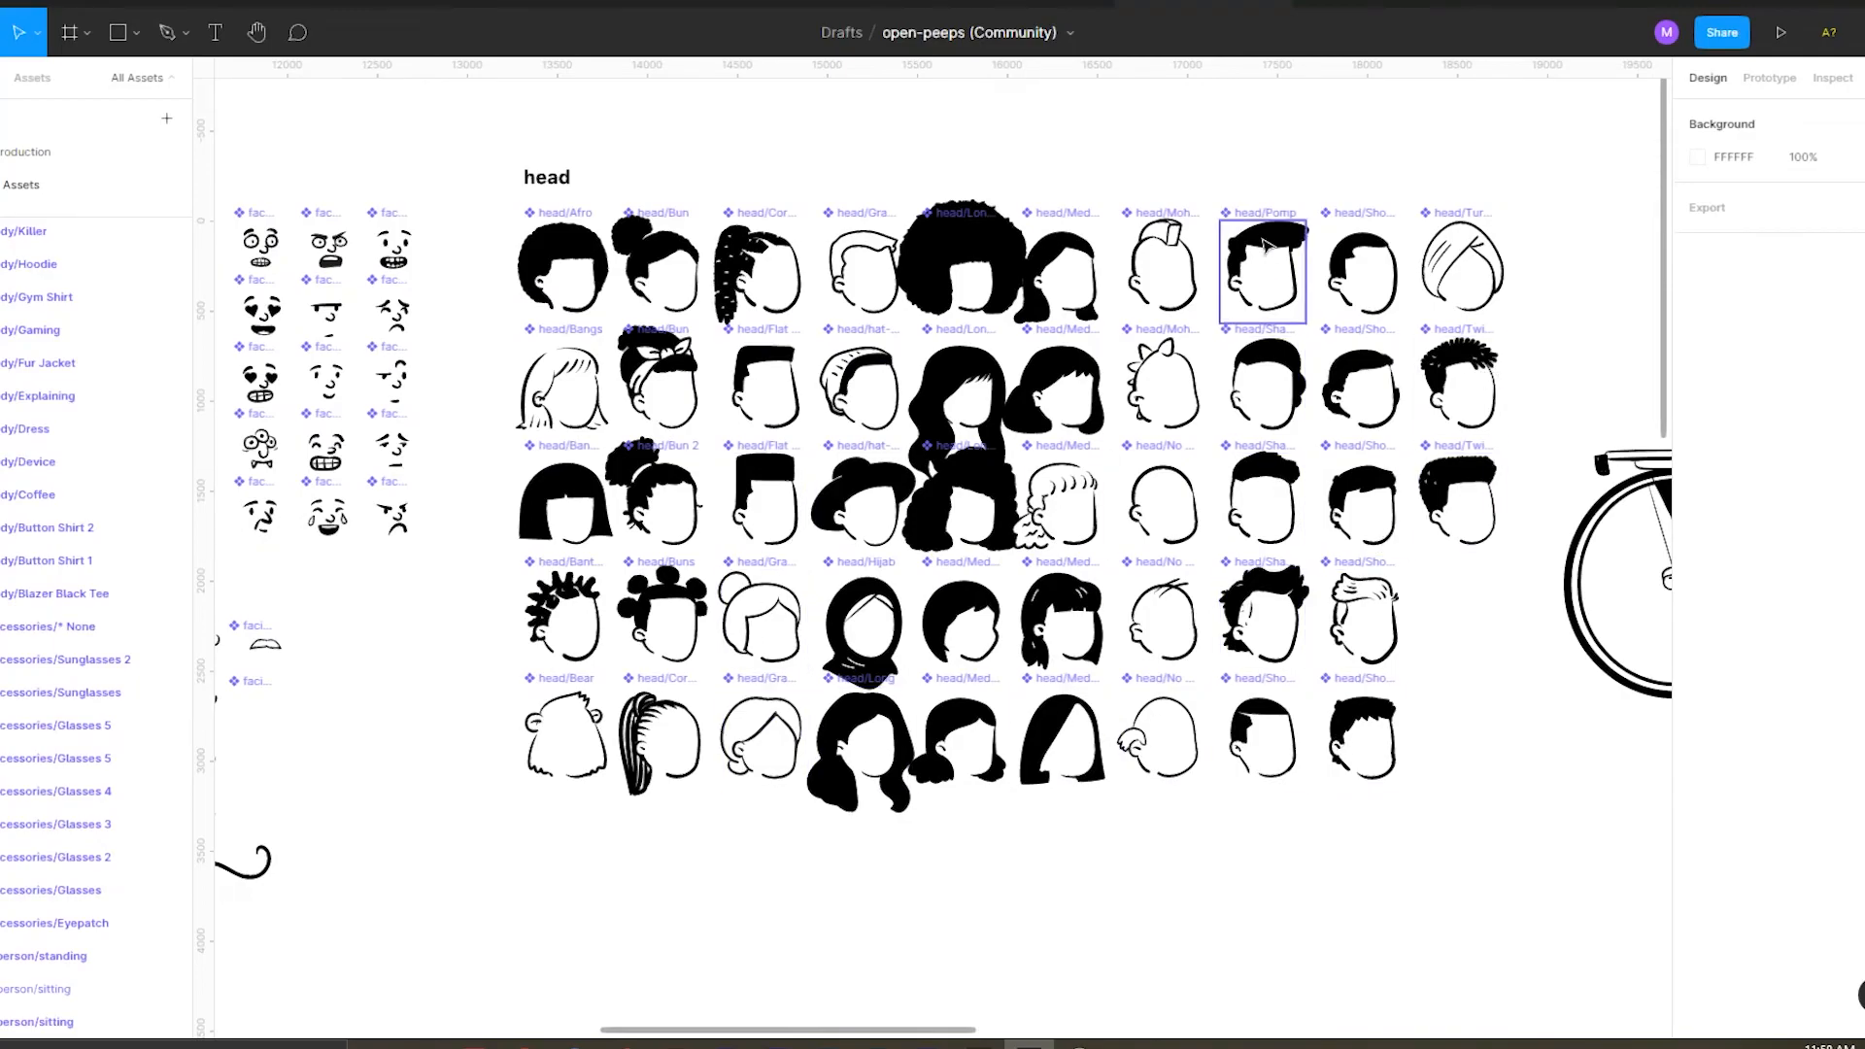
# Place a copy of the Twists 2 head beside the duplicated sitting person in the empty area.
pyautogui.moveTo(1464, 488); pyautogui.dragTo(530, 1024)
pyautogui.scroll(-3, 937, 607)
pyautogui.scroll(6, 573, 763)
pyautogui.scroll(-3, 959, 600)
pyautogui.moveTo(1447, 478); pyautogui.dragTo(990, 672)
pyautogui.scroll(3, 961, 658)
# Delete the duplicated sitting person's Head group and fit the Twists 2 head onto the body's neck.
pyautogui.doubleClick(787, 680)
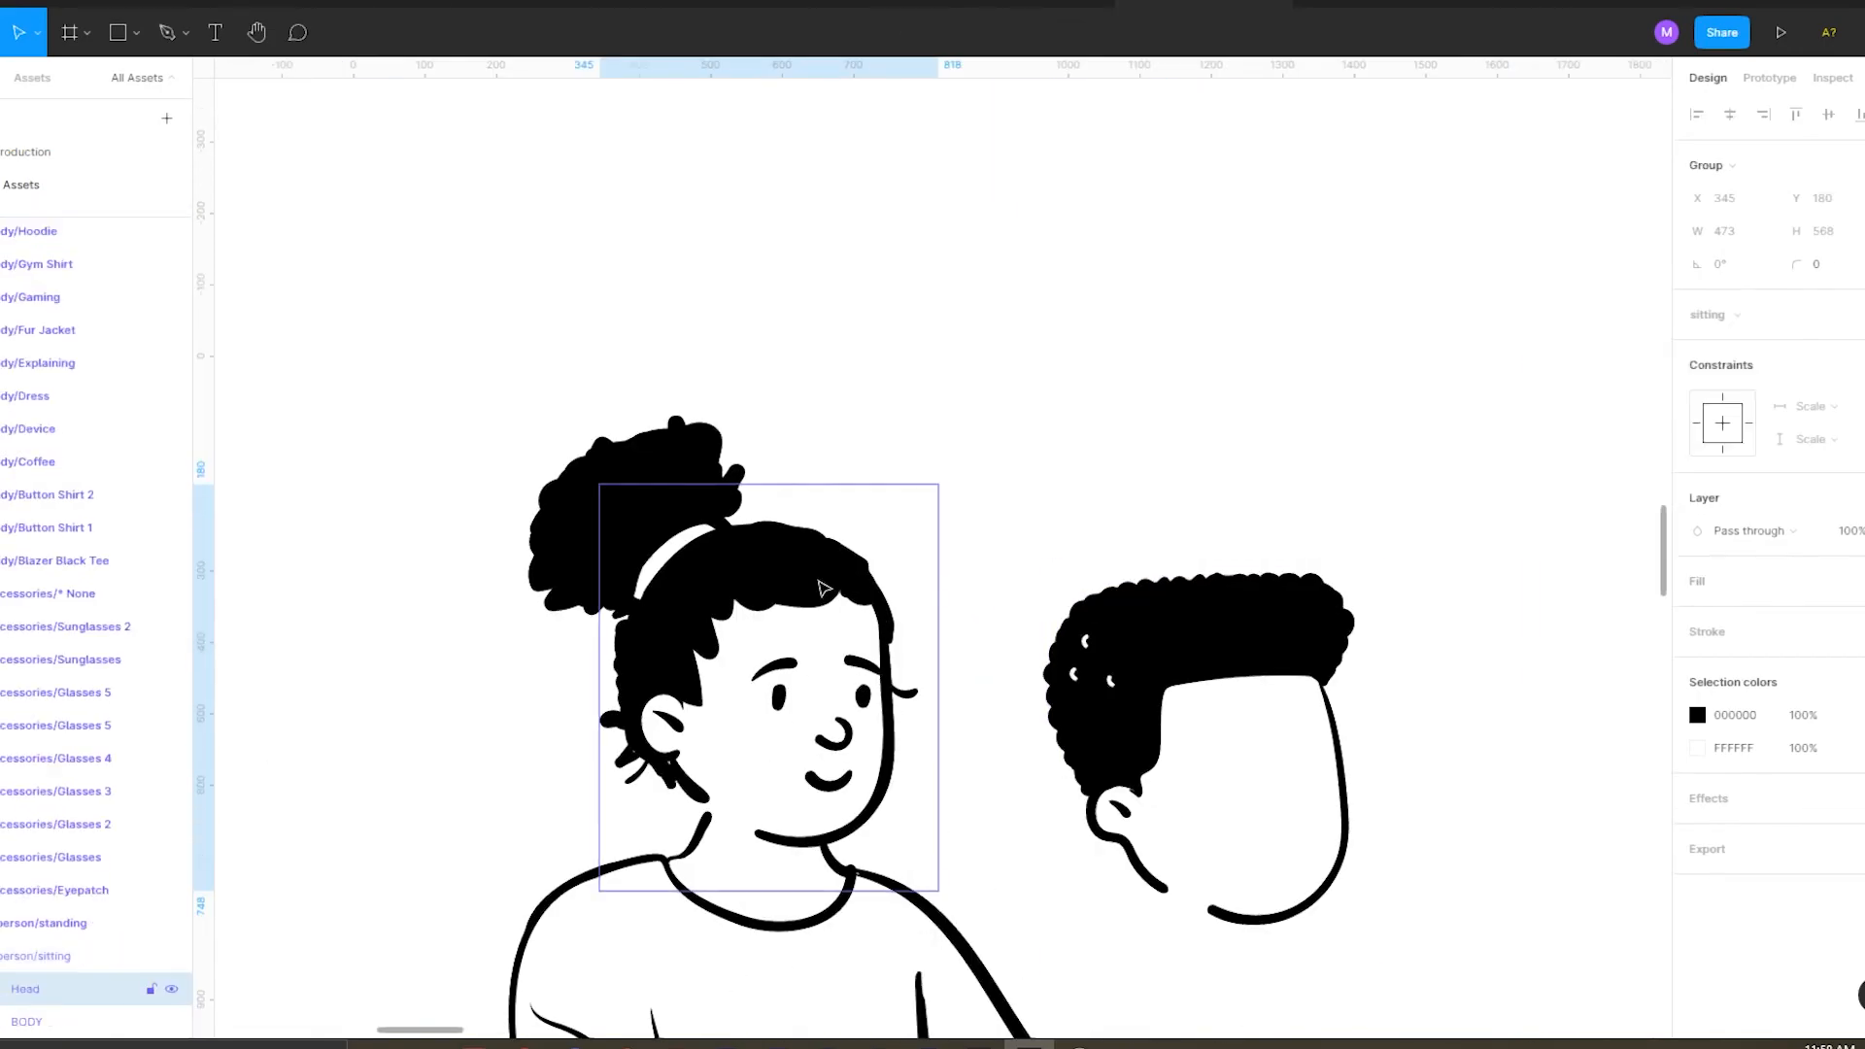
pyautogui.press('Delete')
pyautogui.scroll(-1, 833, 488)
pyautogui.click(1016, 586)
pyautogui.moveTo(1017, 585); pyautogui.dragTo(766, 537)
pyautogui.click(976, 388)
pyautogui.scroll(-3, 971, 383)
pyautogui.scroll(3, 942, 447)
pyautogui.click(828, 525)
pyautogui.press('Up')
pyautogui.press('Up')
pyautogui.press('Up')
pyautogui.click(864, 282)
pyautogui.scroll(-2, 865, 282)
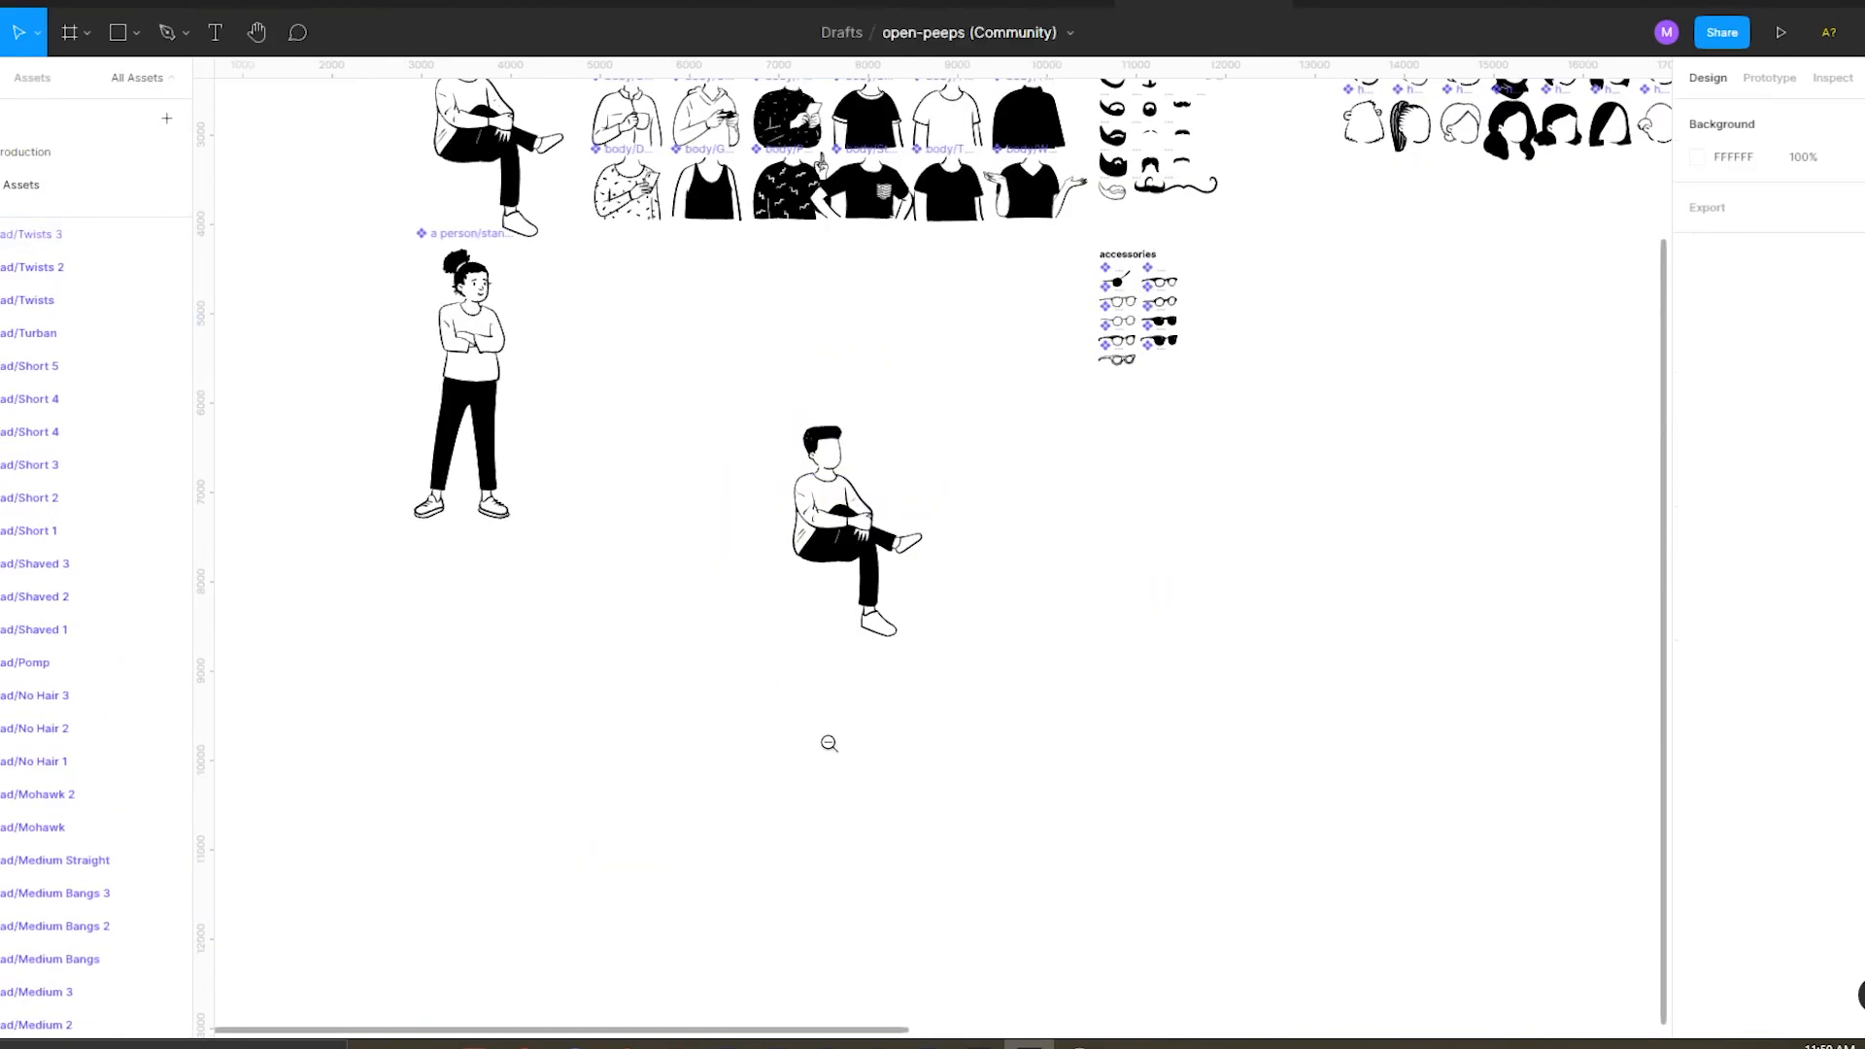
# Place a copy of the white-shirted one_leg_up-2 sitting pose in the empty area below the accessories.
pyautogui.moveTo(829, 741); pyautogui.dragTo(812, 823)
pyautogui.moveTo(836, 337); pyautogui.dragTo(807, 526)
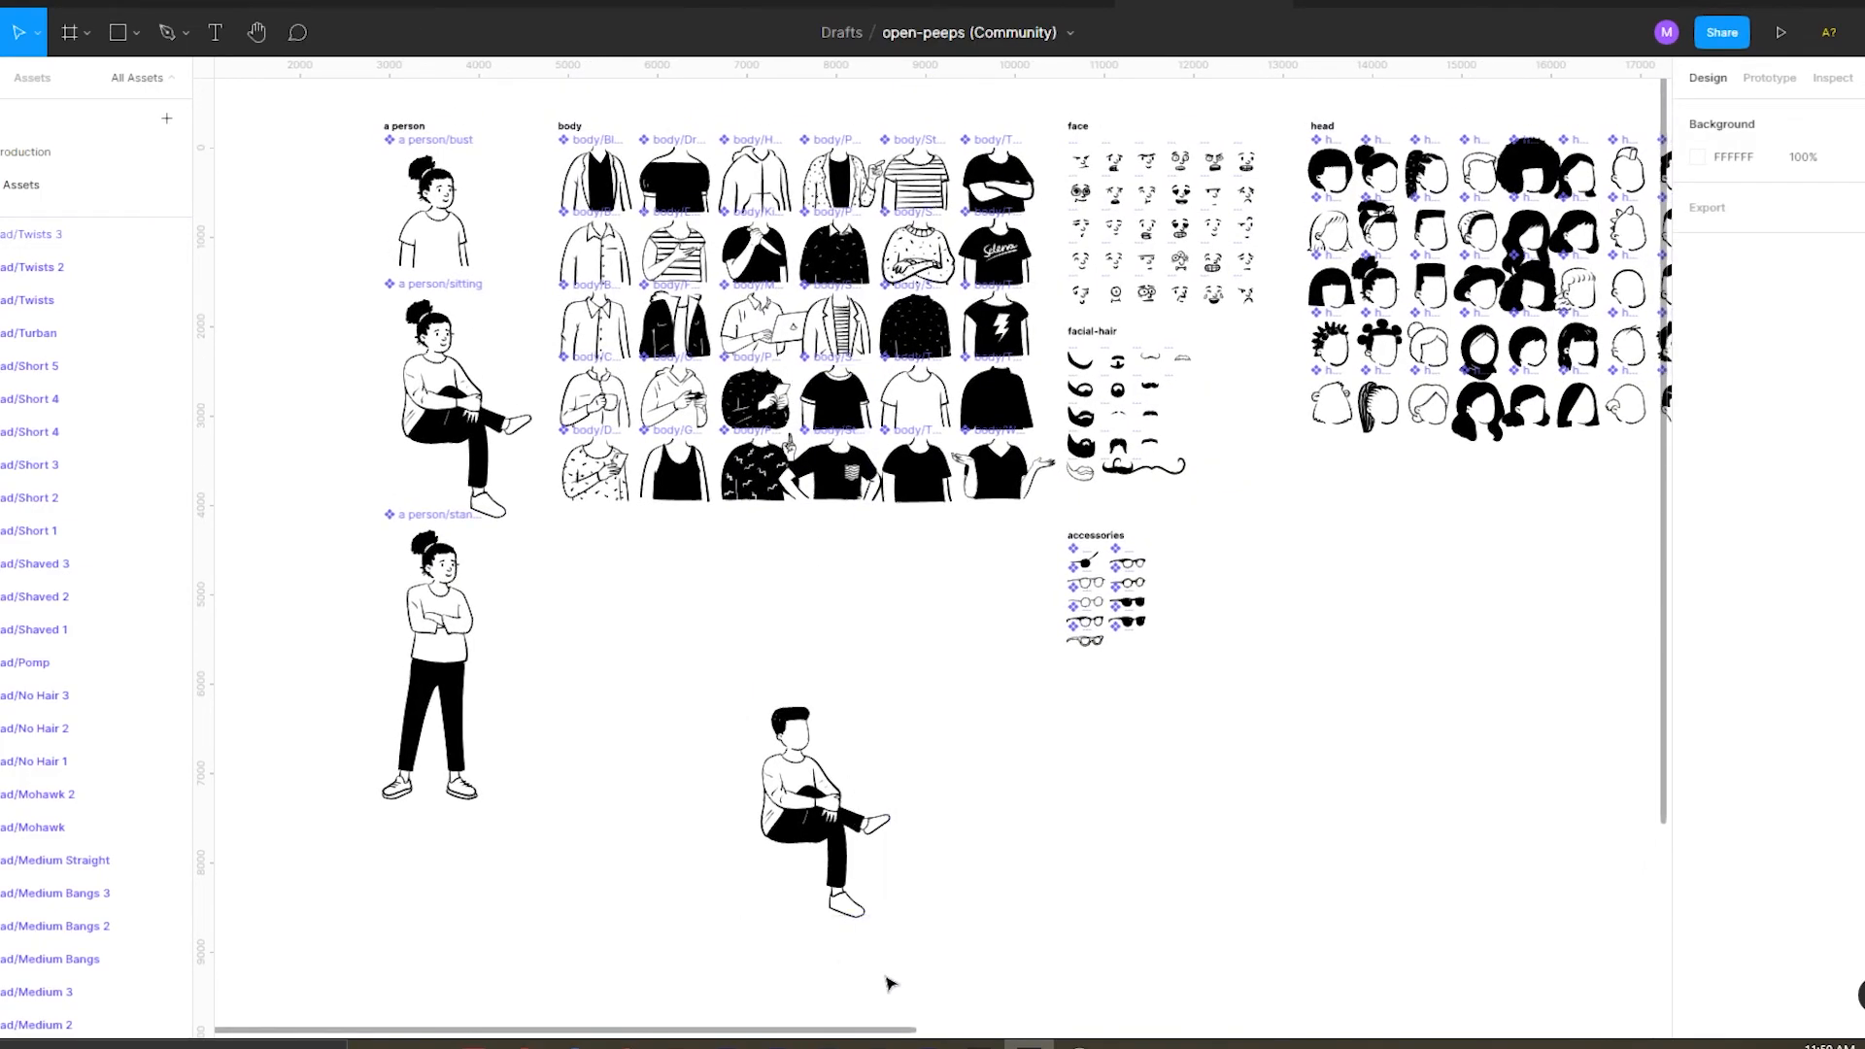
pyautogui.scroll(-3, 818, 837)
pyautogui.scroll(3, 1345, 670)
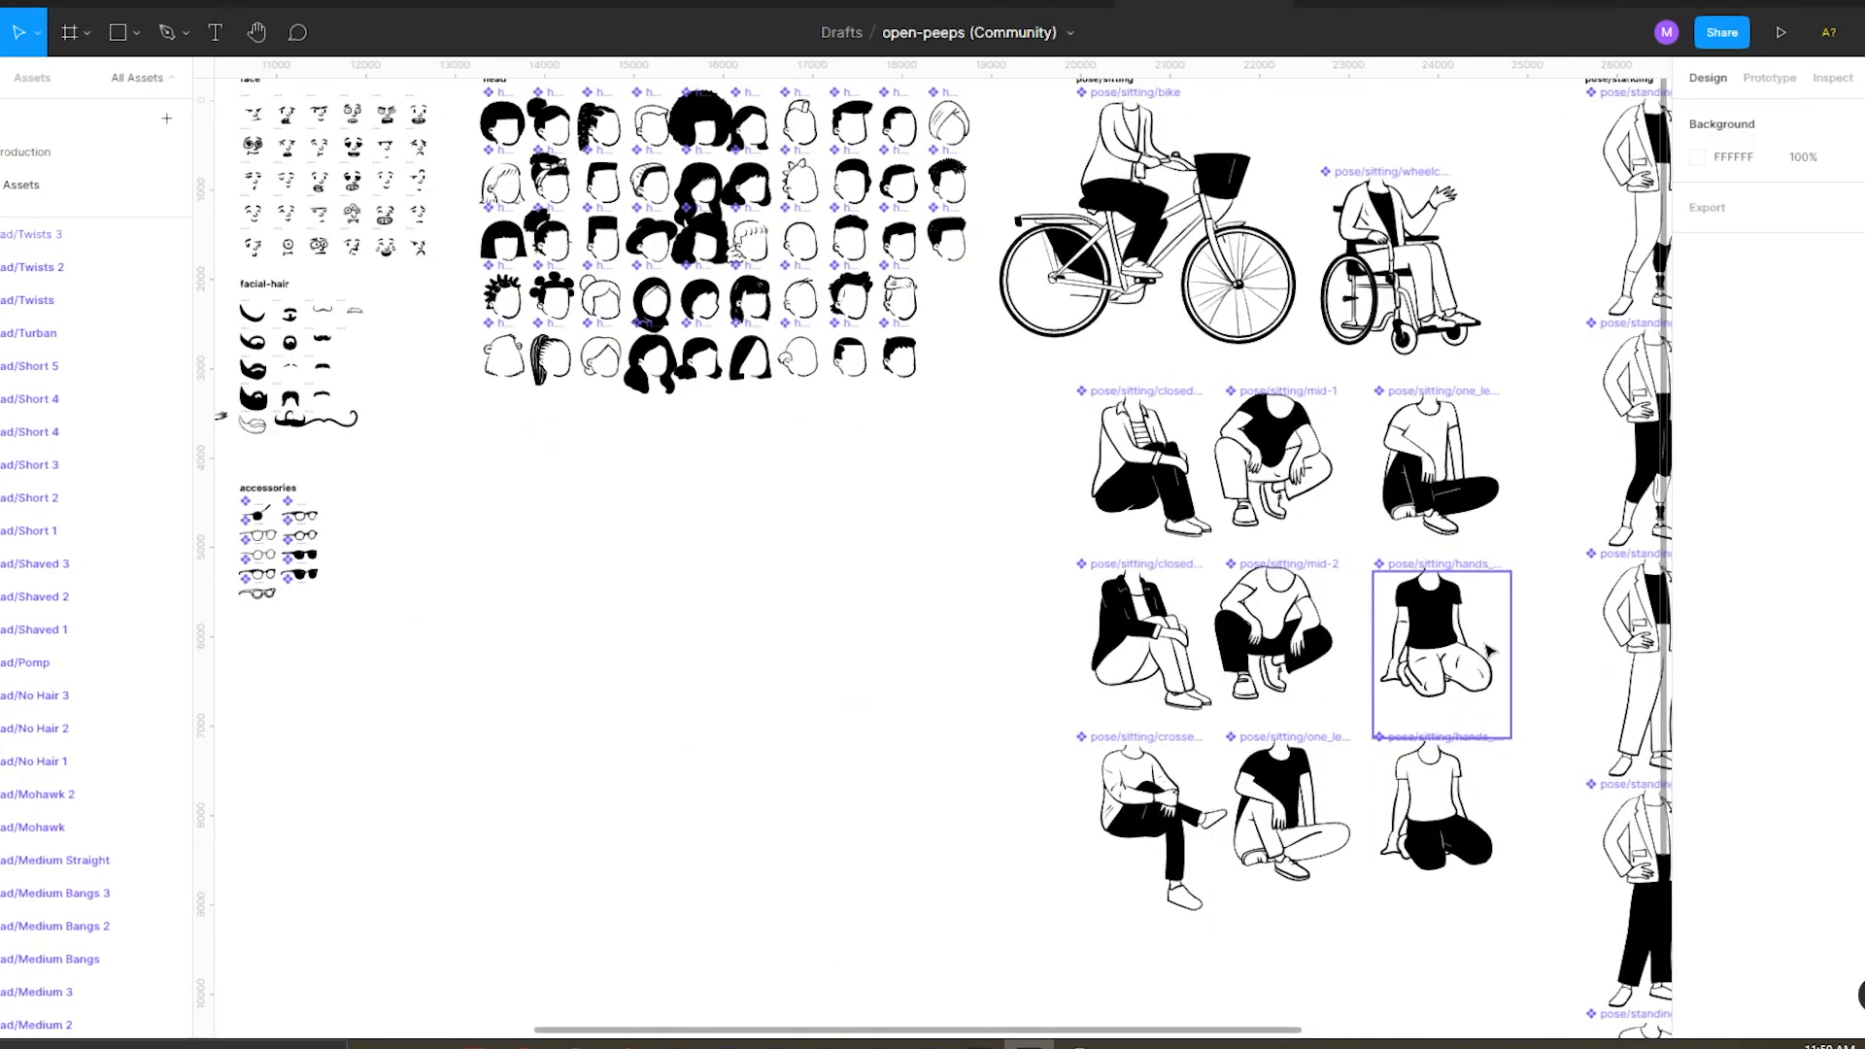
pyautogui.scroll(-4, 1039, 588)
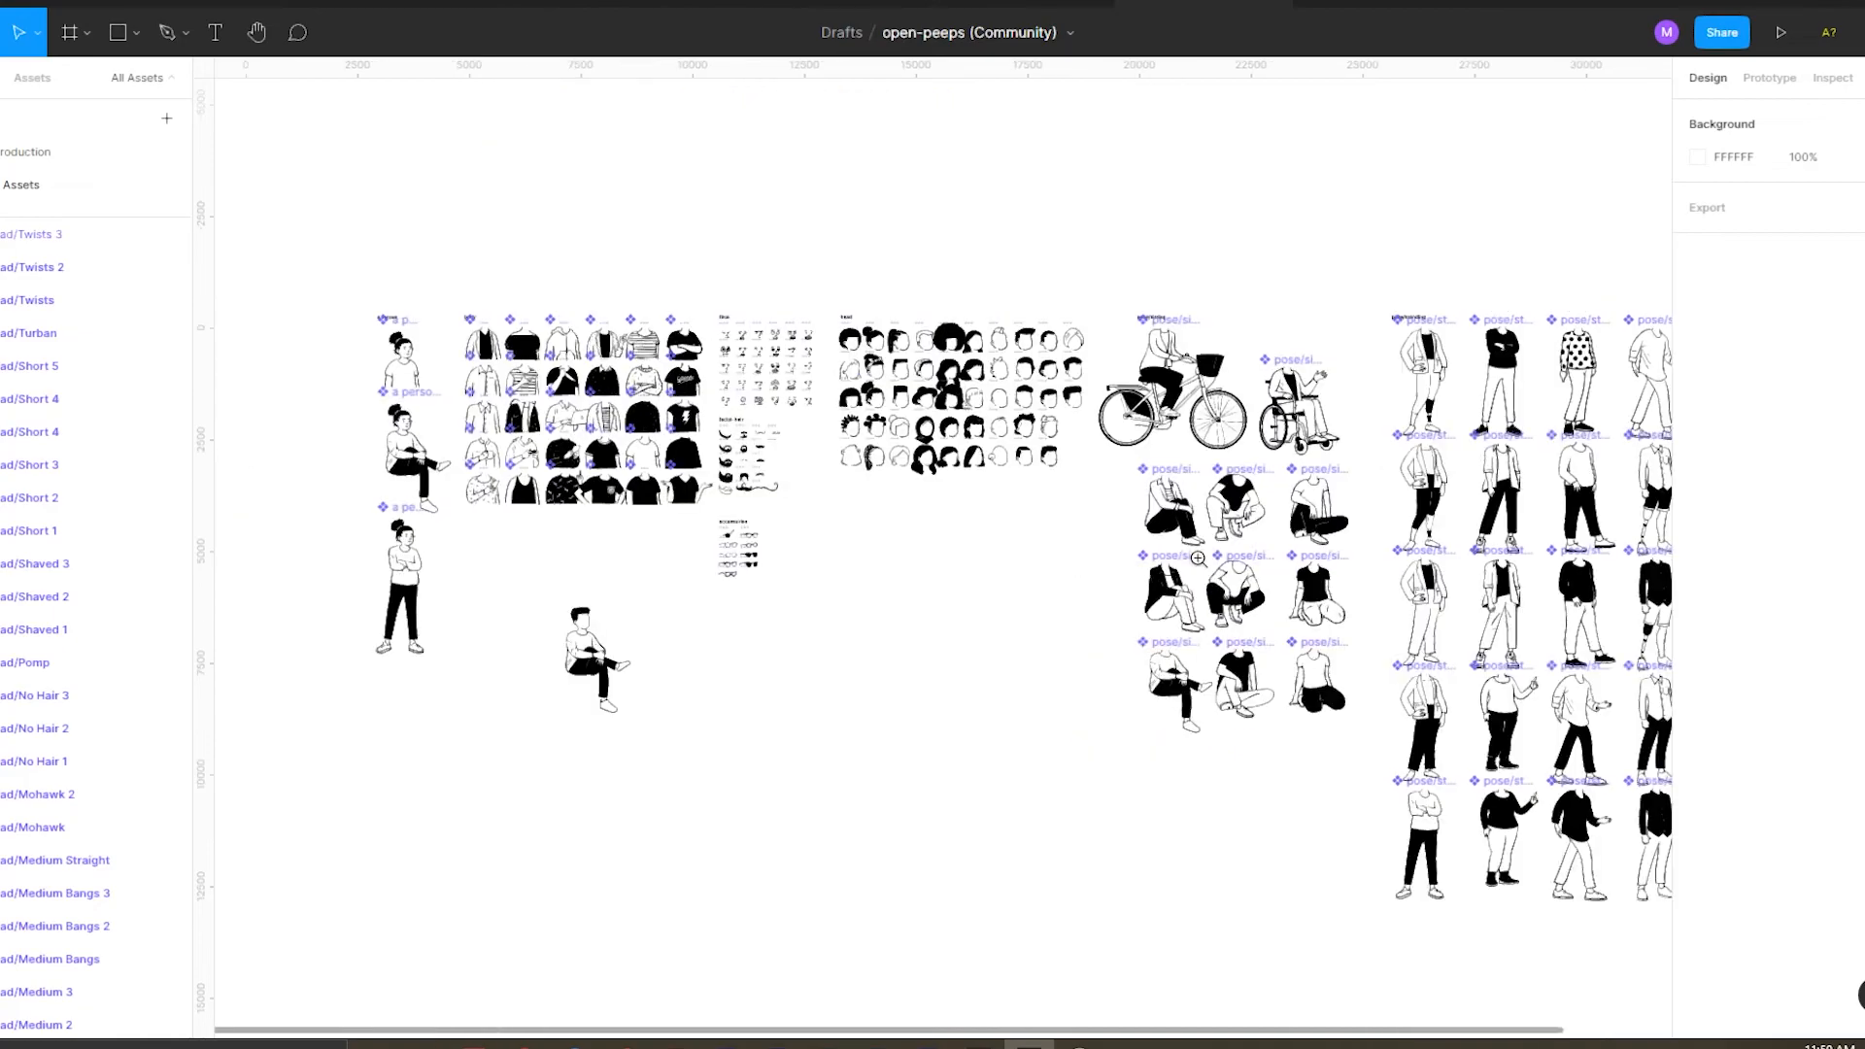
pyautogui.scroll(3, 1130, 647)
pyautogui.scroll(5, 870, 672)
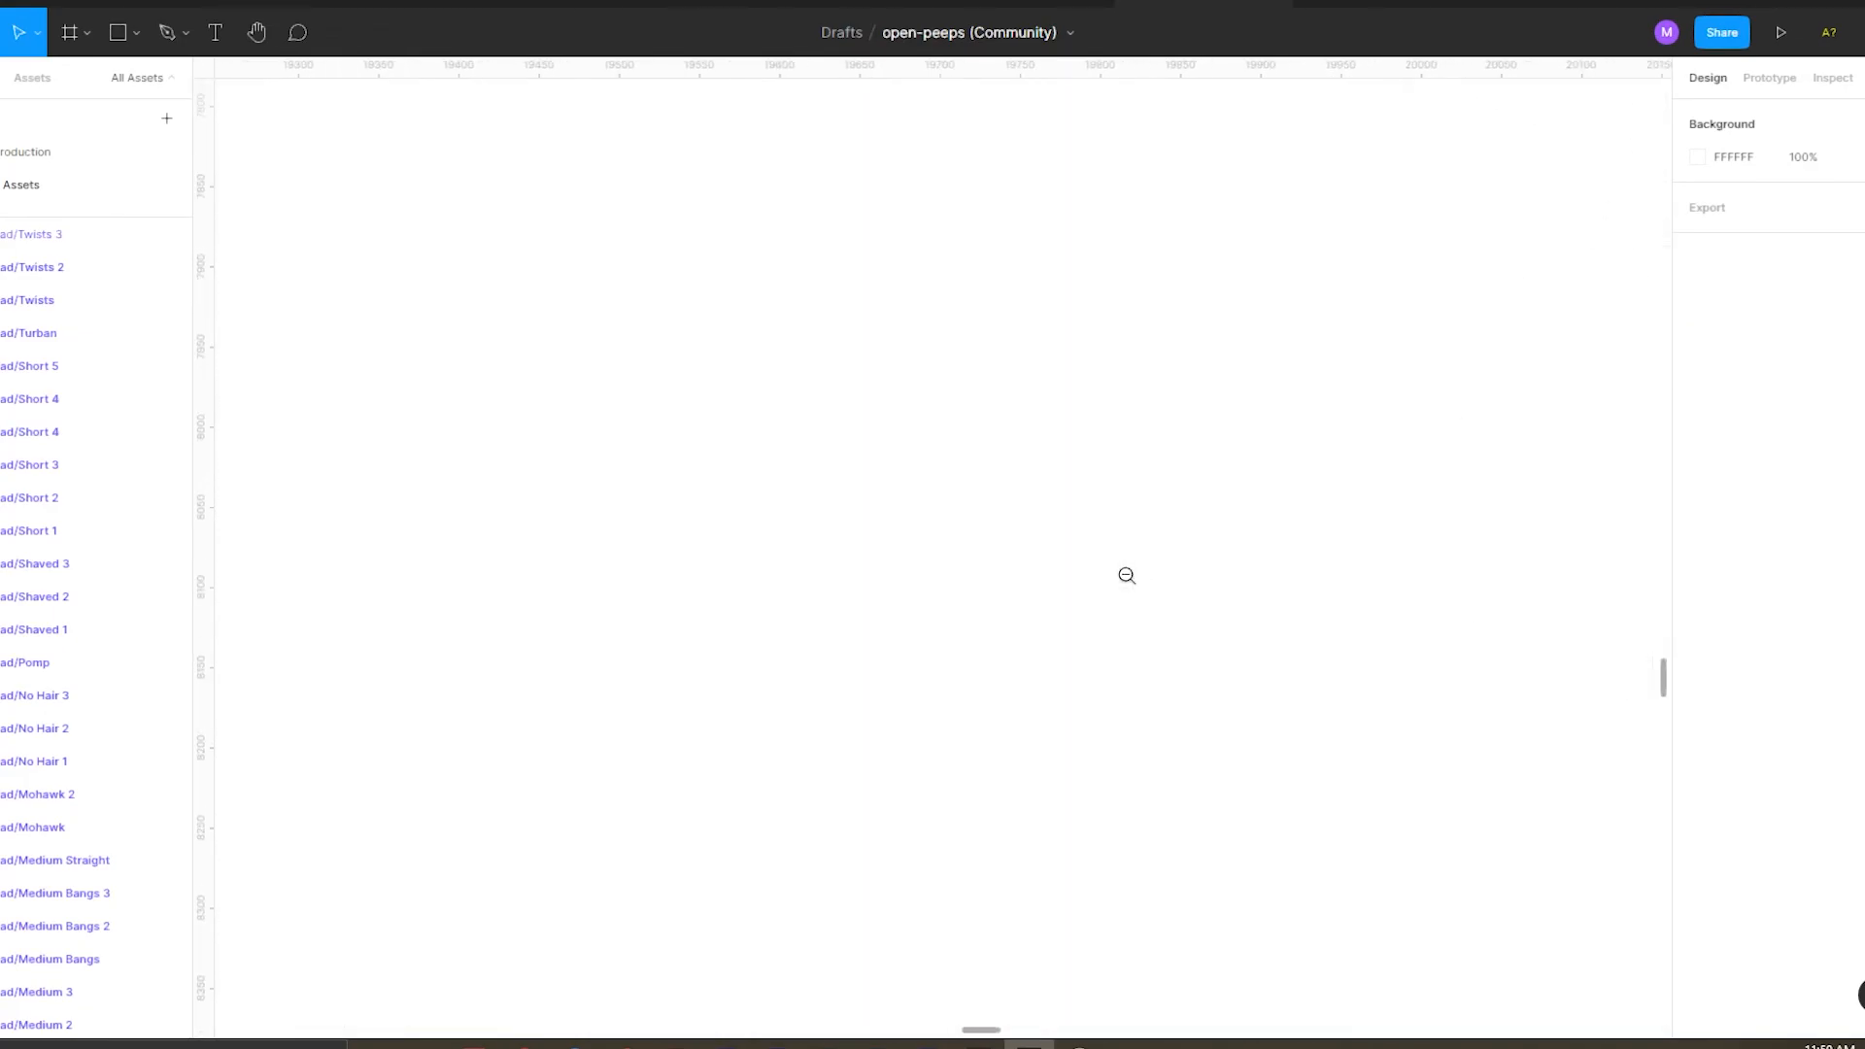
pyautogui.scroll(-5, 1123, 575)
pyautogui.scroll(3, 1321, 427)
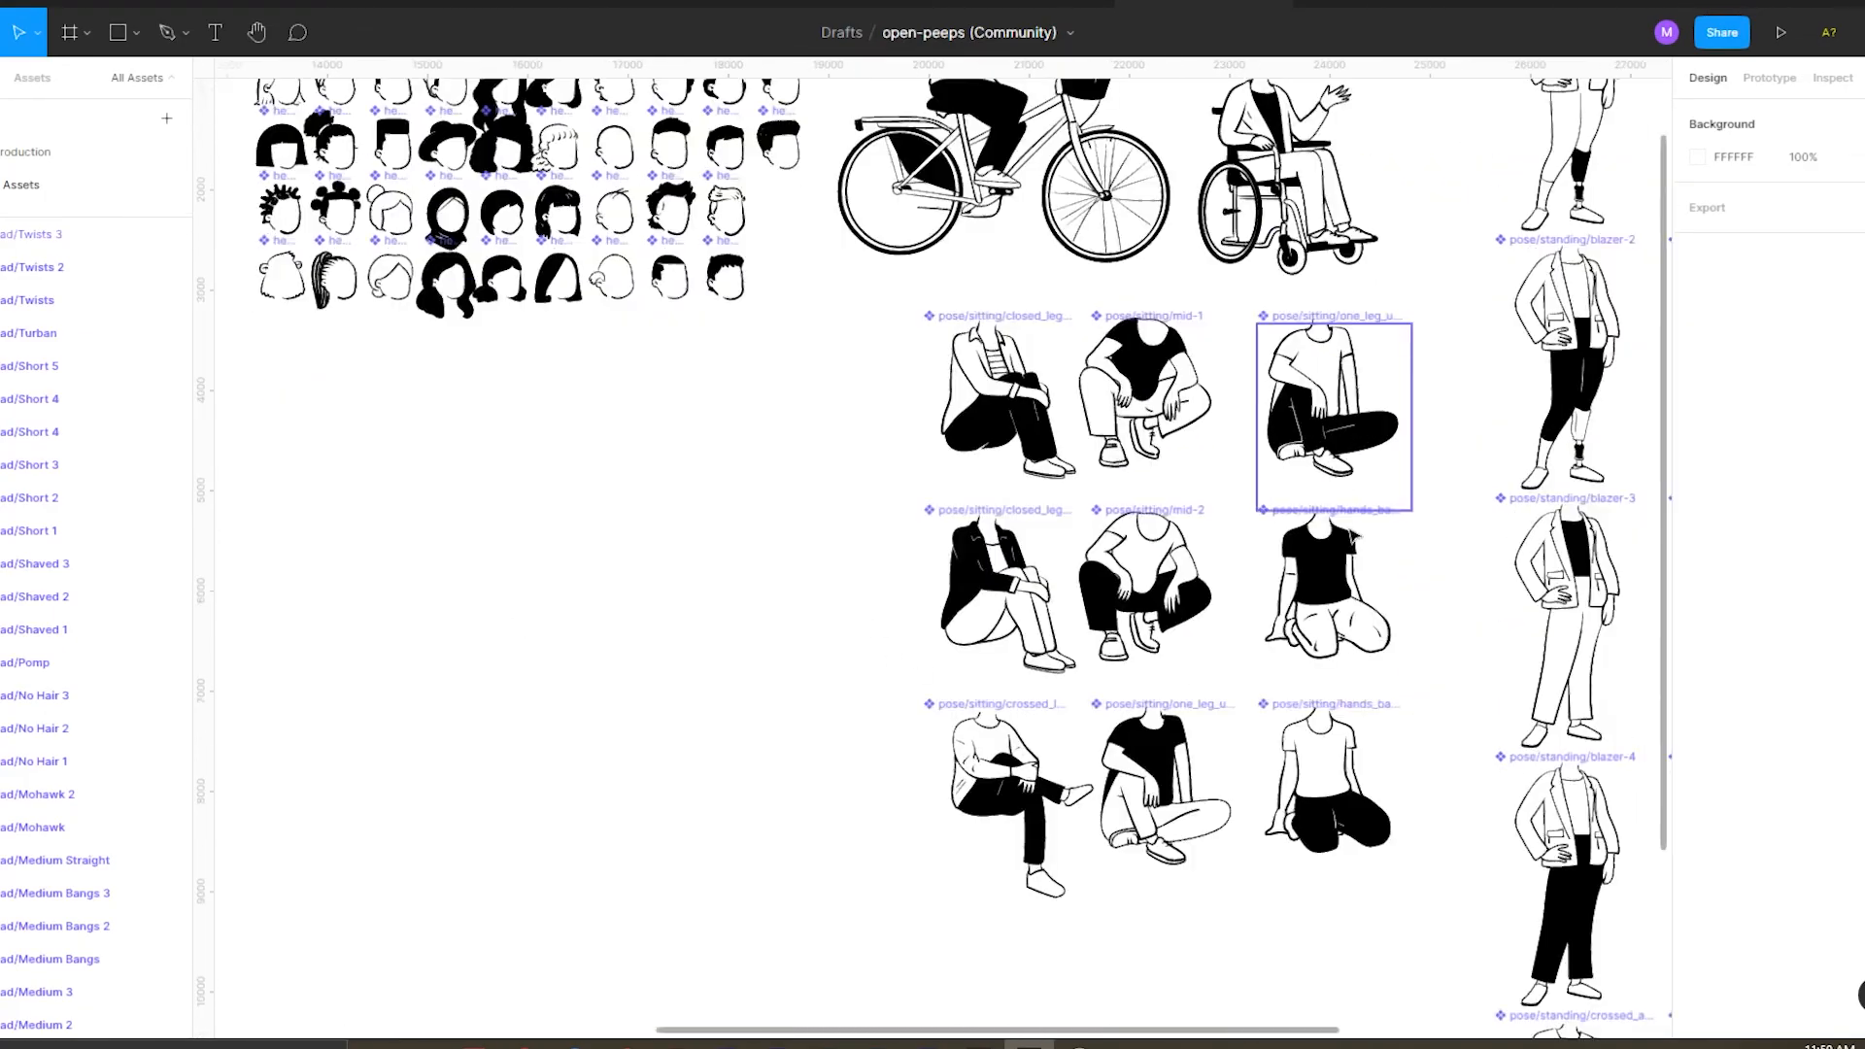
pyautogui.click(1323, 431)
pyautogui.keyDown('alt'); pyautogui.moveTo(1331, 393); pyautogui.dragTo(699, 626); pyautogui.keyUp('alt')
# Duplicate the first figure's Twists 2 head onto the neck of the copied one_leg_up-2 pose.
pyautogui.keyDown('alt'); pyautogui.moveTo(364, 540); pyautogui.dragTo(680, 509); pyautogui.keyUp('alt')
pyautogui.scroll(5, 680, 509)
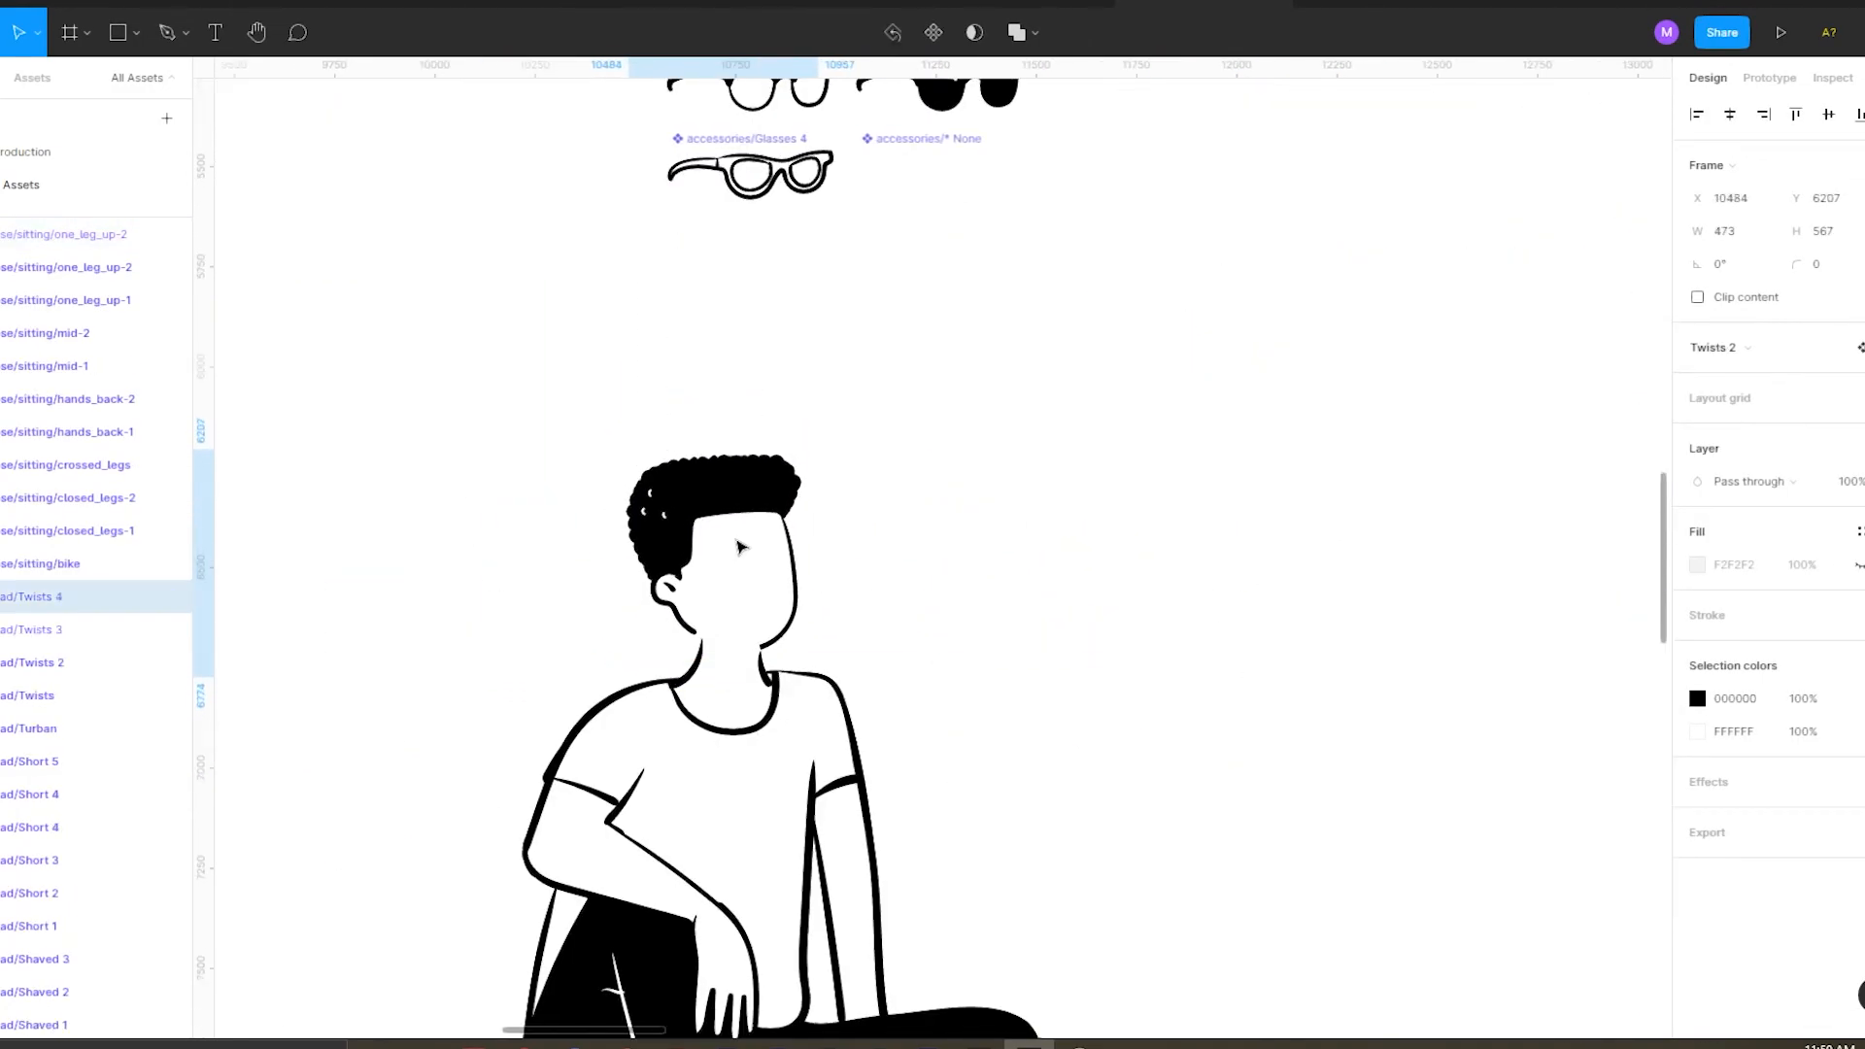
pyautogui.press('Escape')
pyautogui.scroll(-5, 958, 541)
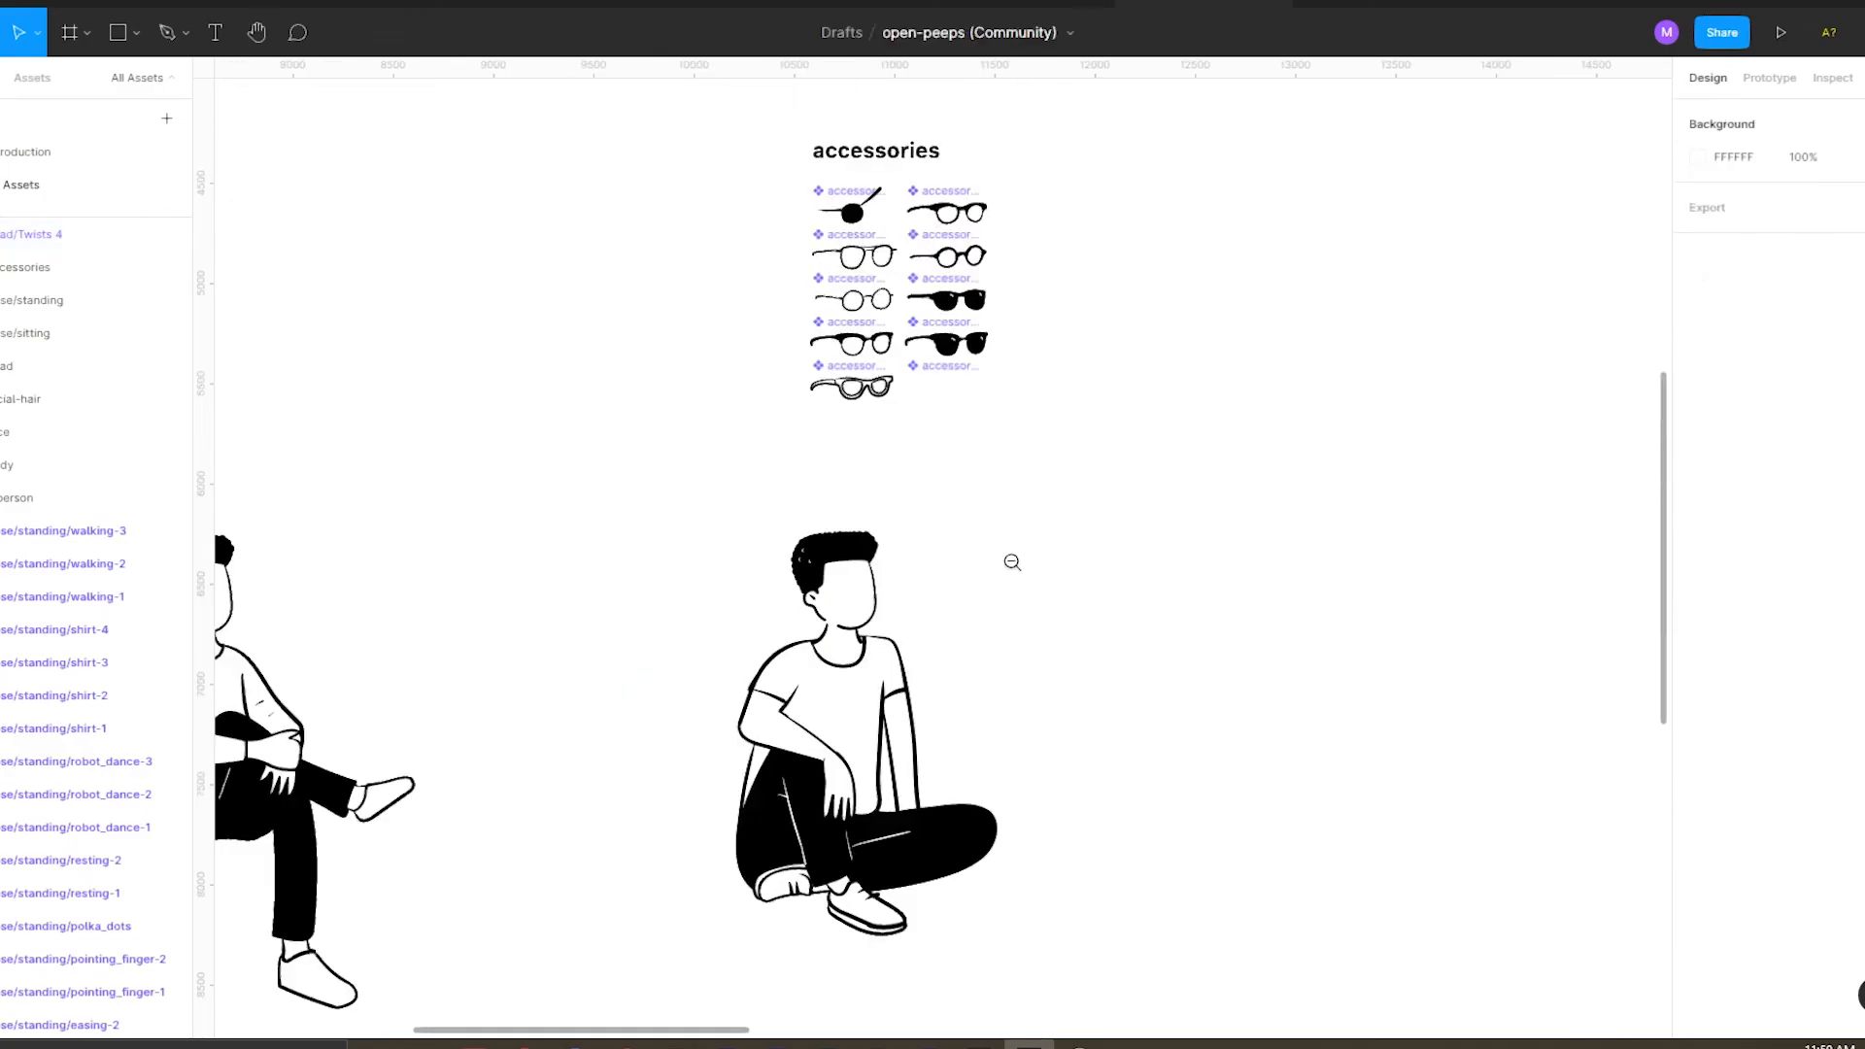
# Copy the Calm face onto the Twists 2 head of the one-leg-up figure.
pyautogui.scroll(2, 886, 515)
pyautogui.scroll(5, 885, 516)
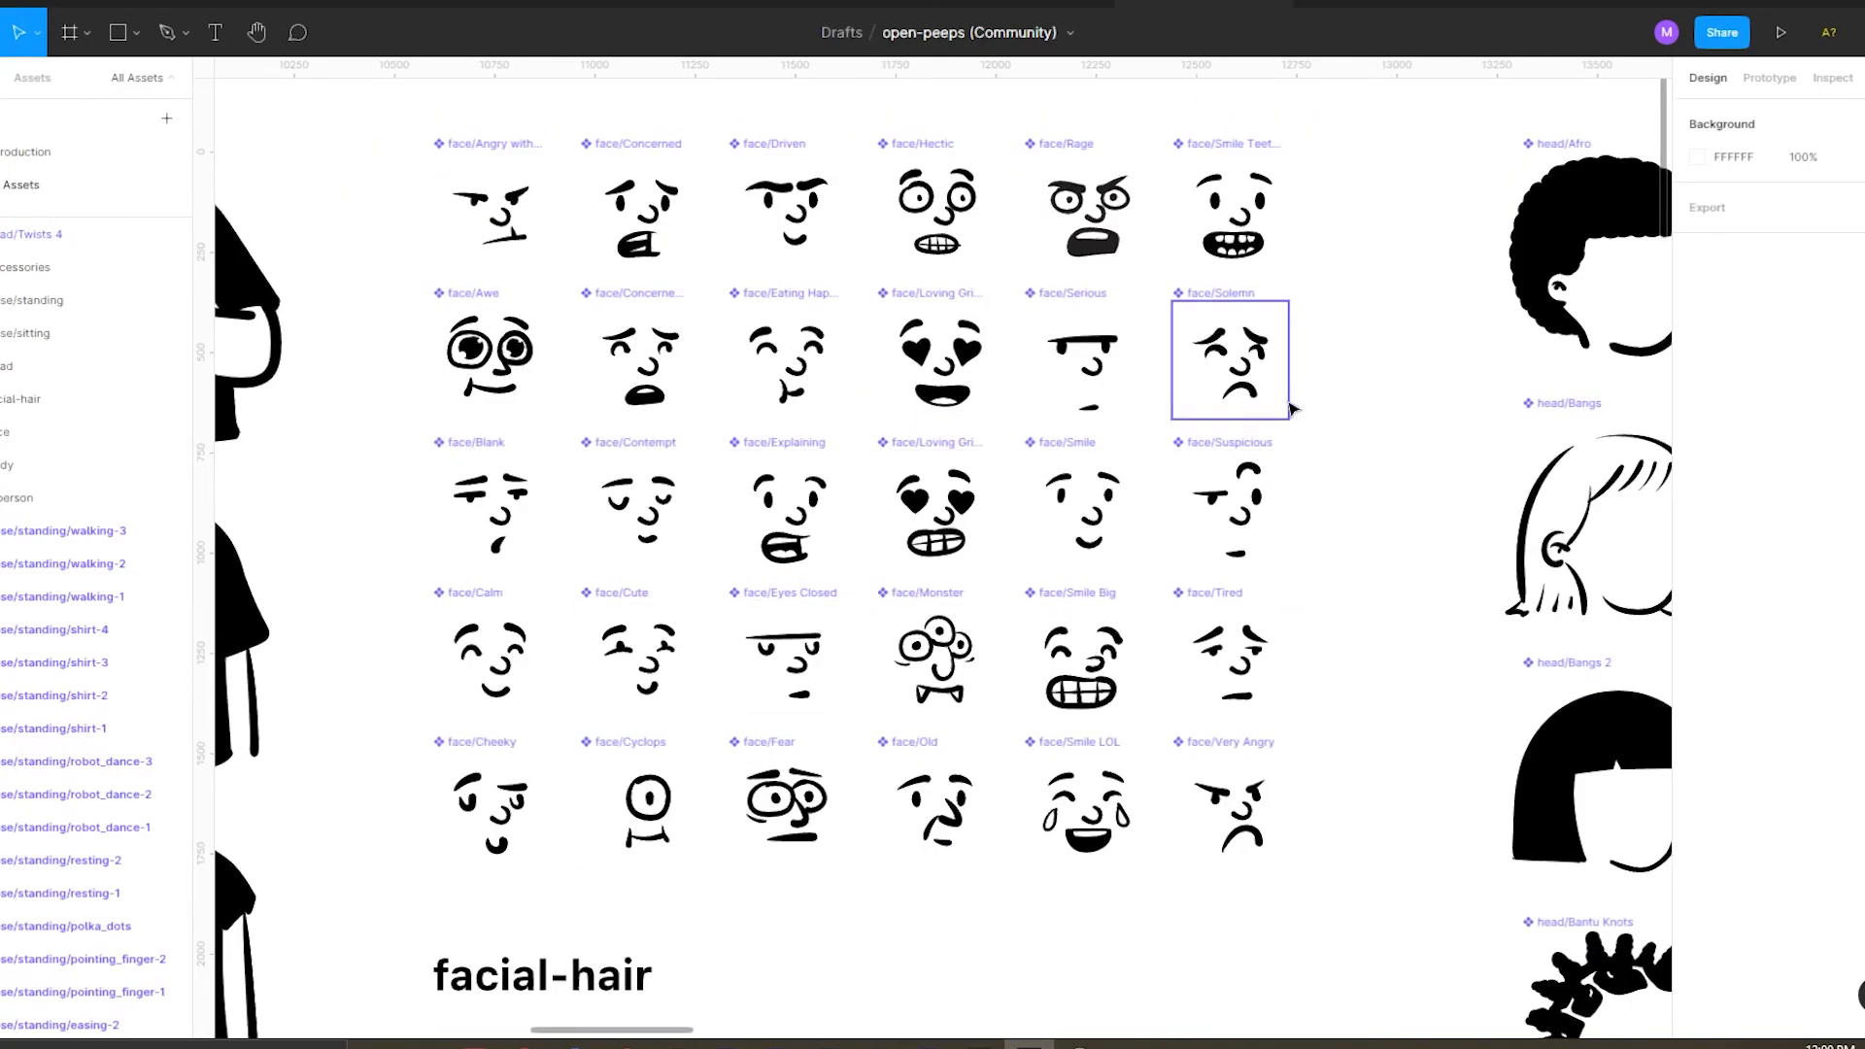
pyautogui.click(498, 656)
pyautogui.scroll(-3, 903, 369)
pyautogui.keyDown('alt'); pyautogui.moveTo(699, 511); pyautogui.dragTo(775, 833); pyautogui.keyUp('alt')
pyautogui.scroll(-7, 719, 505)
pyautogui.scroll(3, 704, 846)
pyautogui.scroll(3, 697, 846)
pyautogui.moveTo(962, 803); pyautogui.dragTo(683, 857)
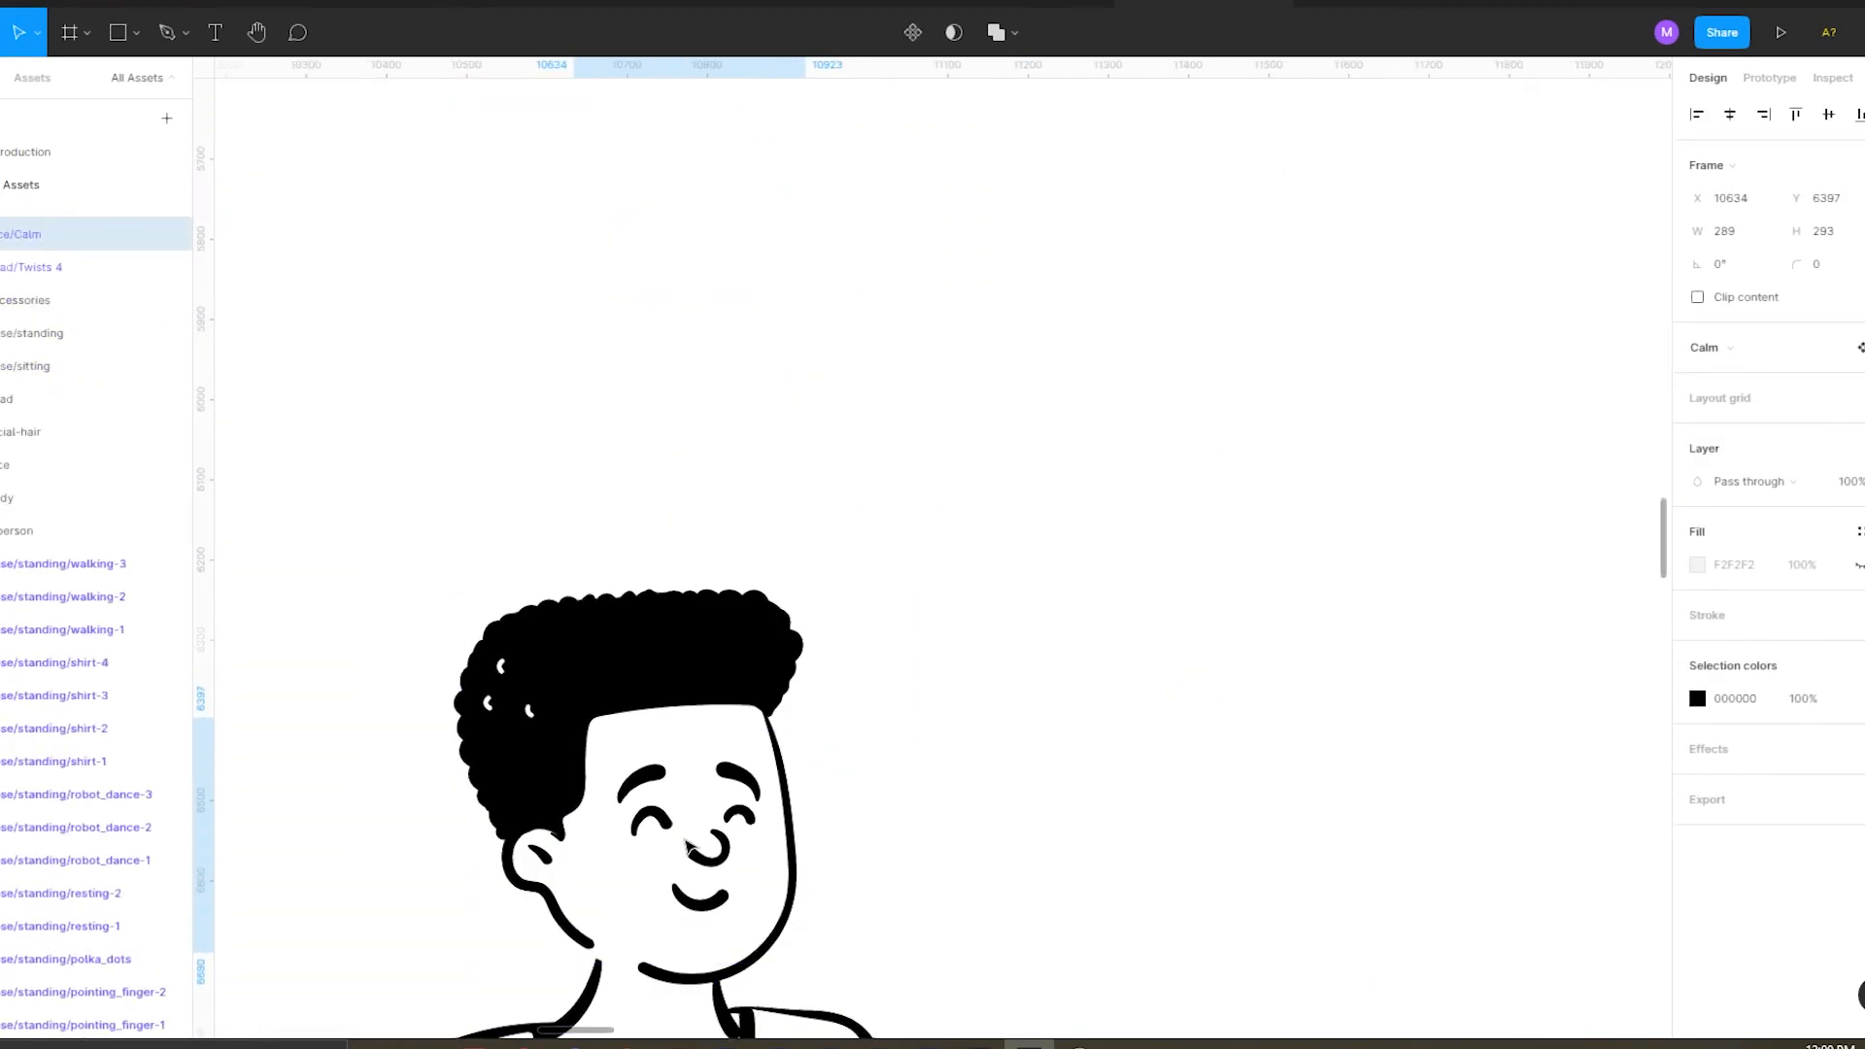
pyautogui.press('Escape')
# Copy the one-leg-up figure's pose, head and face into the Sizzle file.
pyautogui.scroll(-5, 685, 845)
pyautogui.scroll(-1, 670, 709)
pyautogui.moveTo(799, 433); pyautogui.dragTo(1127, 854)
pyautogui.scroll(-6, 1088, 826)
pyautogui.scroll(3, 1049, 780)
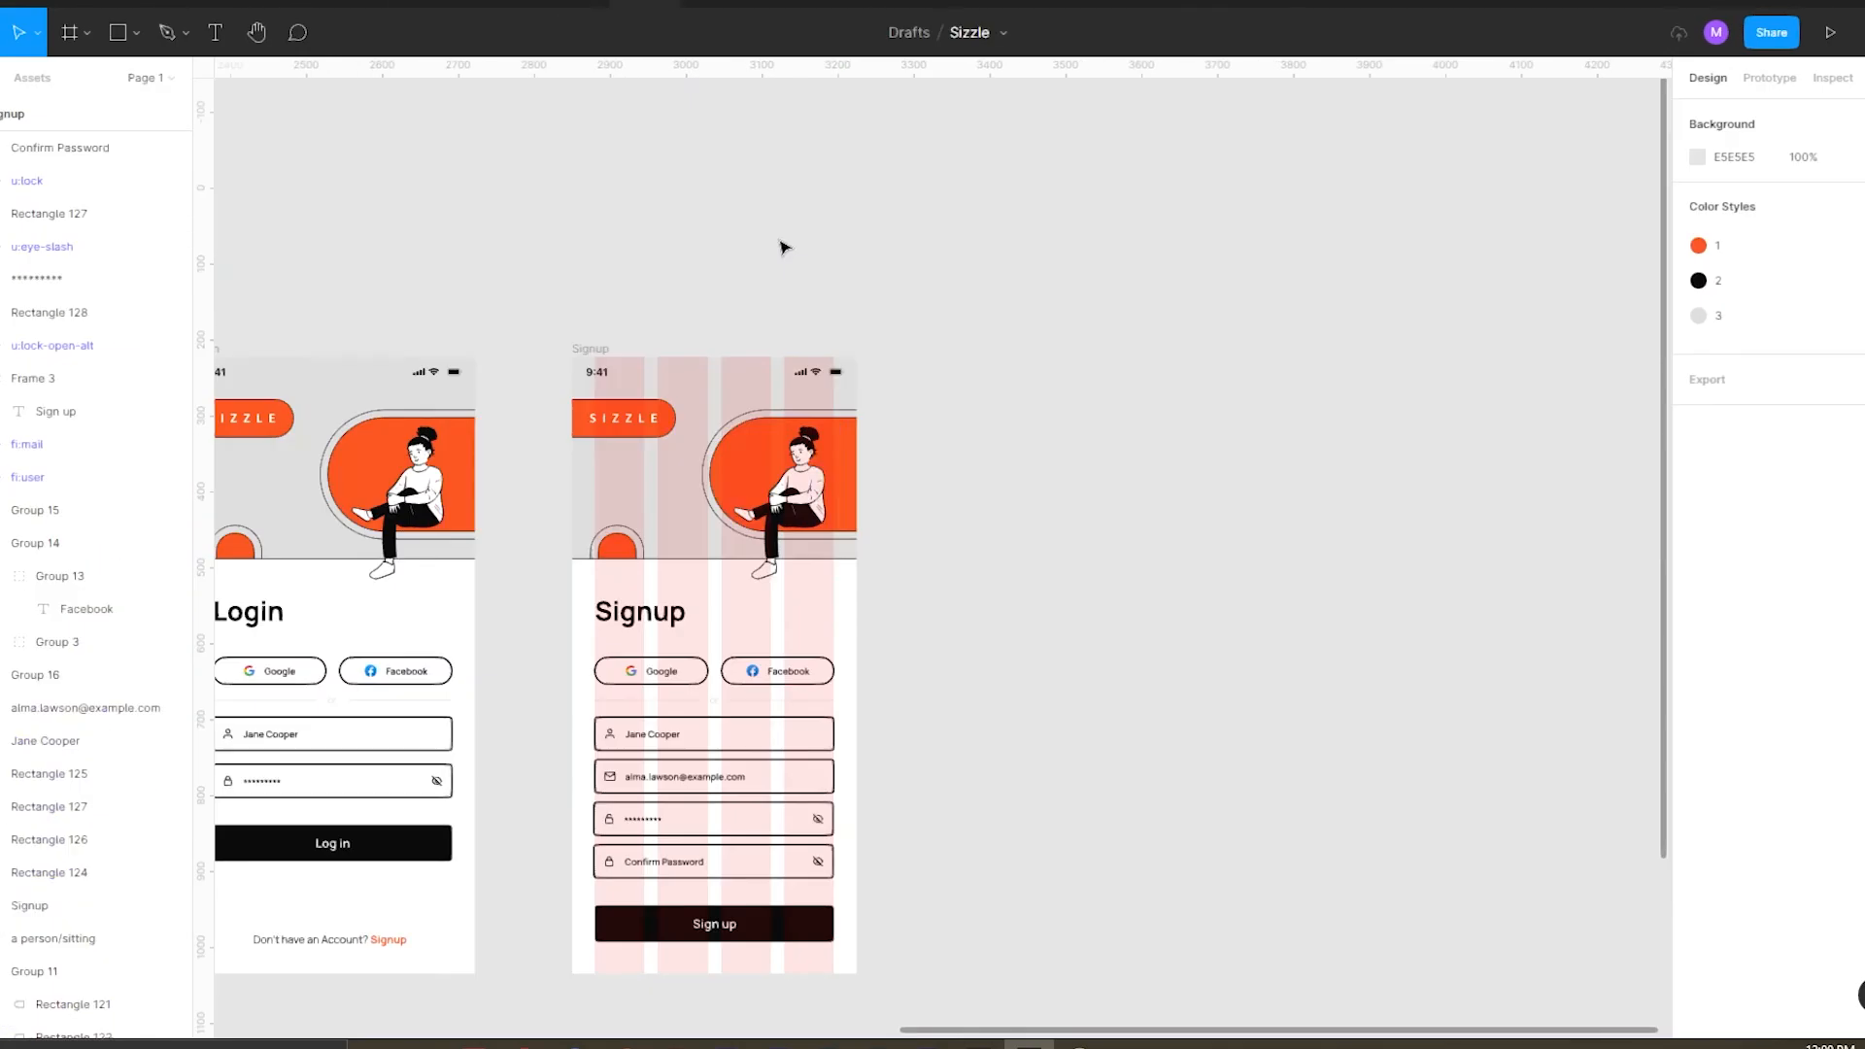
pyautogui.scroll(3, 803, 520)
pyautogui.scroll(-3, 1274, 965)
pyautogui.hotkey('ctrl', 'v')
# Remove the sitting woman from the Signup banner and scale the pasted figure down to 382 × 588 beside the screen.
pyautogui.moveTo(1225, 989); pyautogui.dragTo(800, 339)
pyautogui.moveTo(733, 253); pyautogui.dragTo(1114, 686)
pyautogui.scroll(3, 1020, 581)
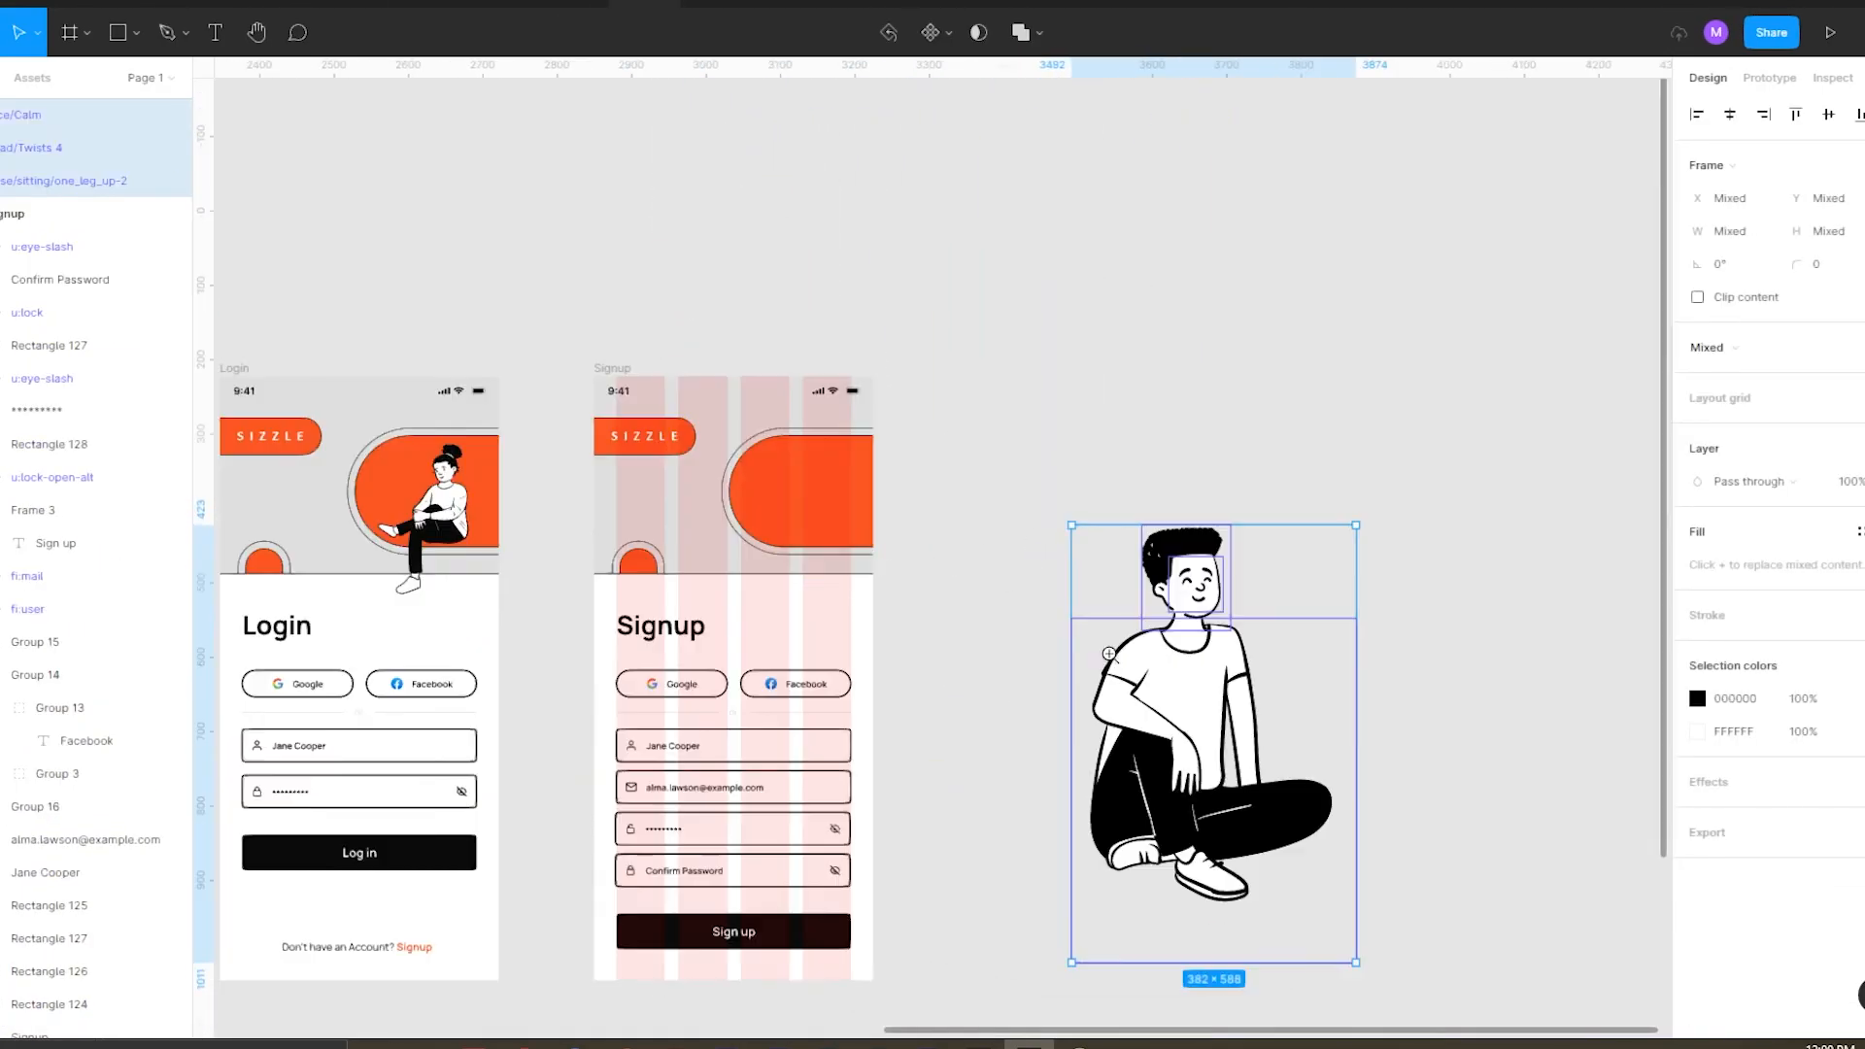
pyautogui.click(1045, 592)
# Select the pasted figure's head and face together and realign them on the body's neck.
pyautogui.scroll(3, 1262, 609)
pyautogui.moveTo(984, 408); pyautogui.dragTo(1212, 677)
pyautogui.moveTo(1138, 597); pyautogui.dragTo(1124, 576)
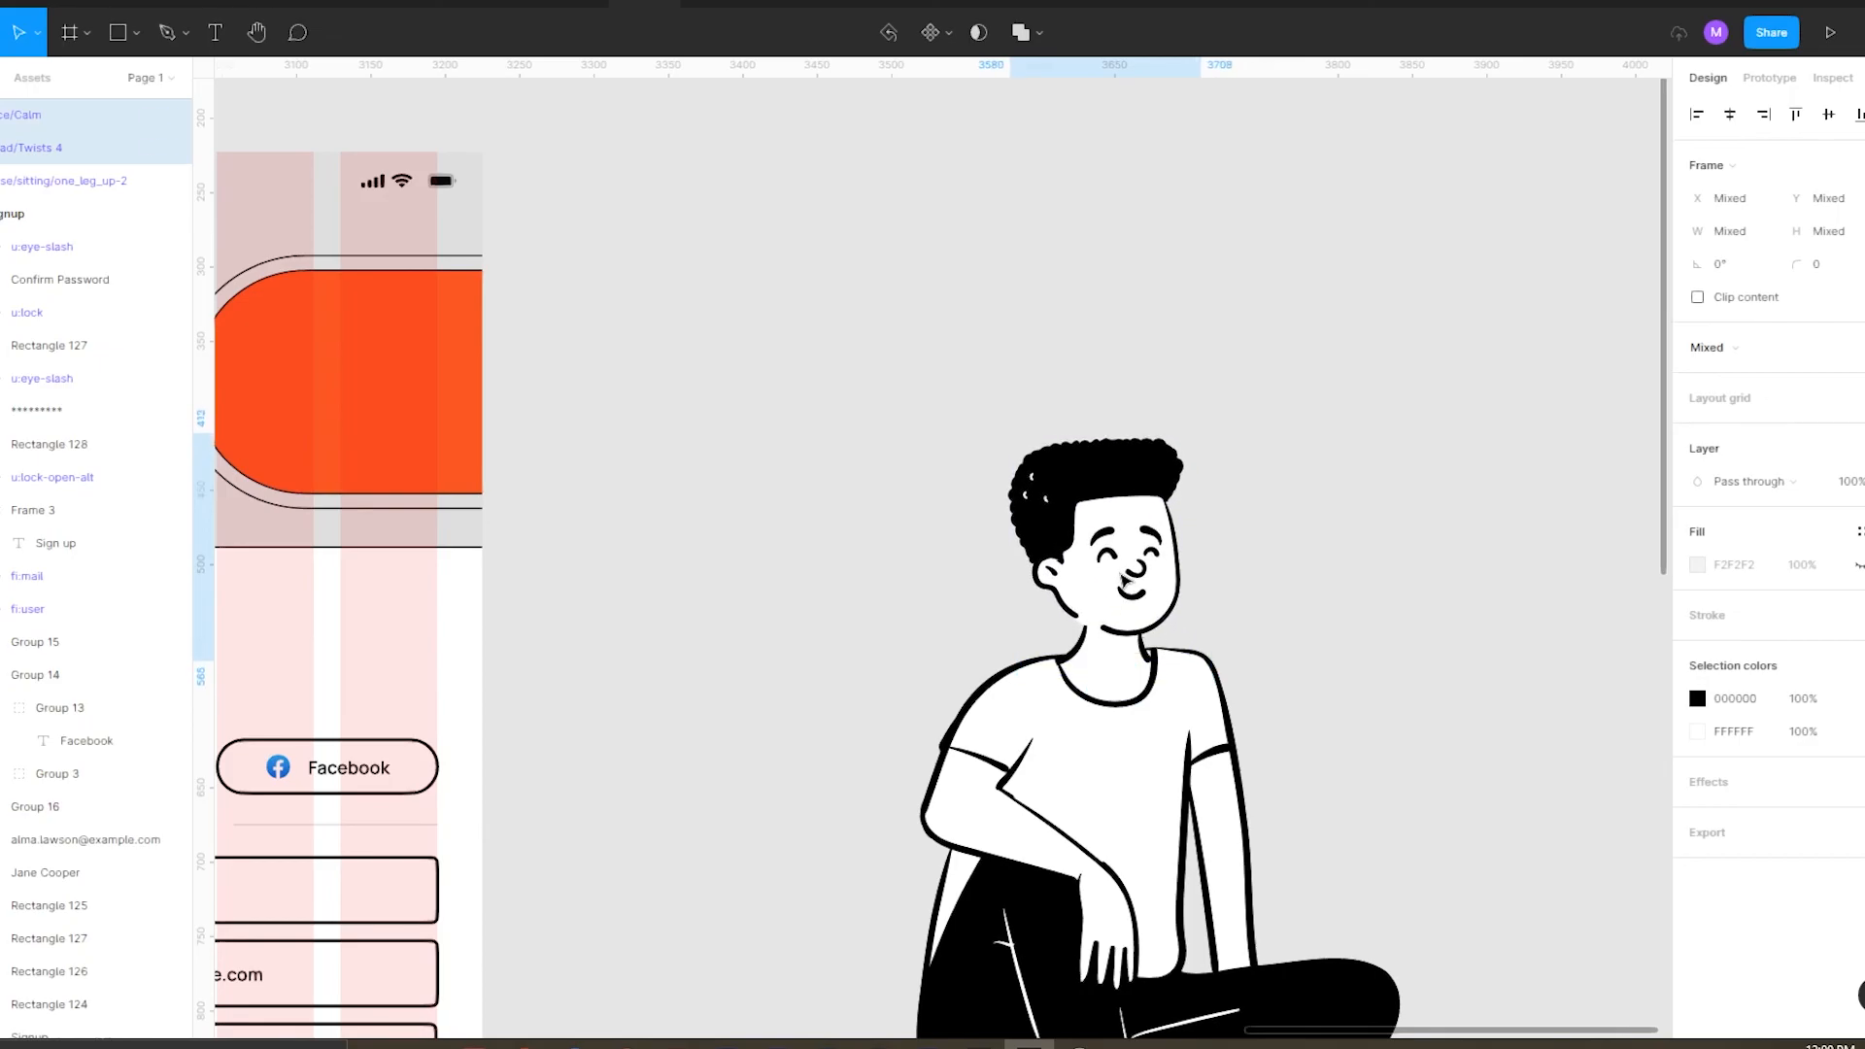
# Scale down the whole figure and place it over the orange shape in the Signup banner.
pyautogui.scroll(-5, 1124, 580)
pyautogui.moveTo(1241, 854); pyautogui.dragTo(1091, 583)
pyautogui.moveTo(1028, 491); pyautogui.dragTo(708, 354)
pyautogui.scroll(5, 749, 520)
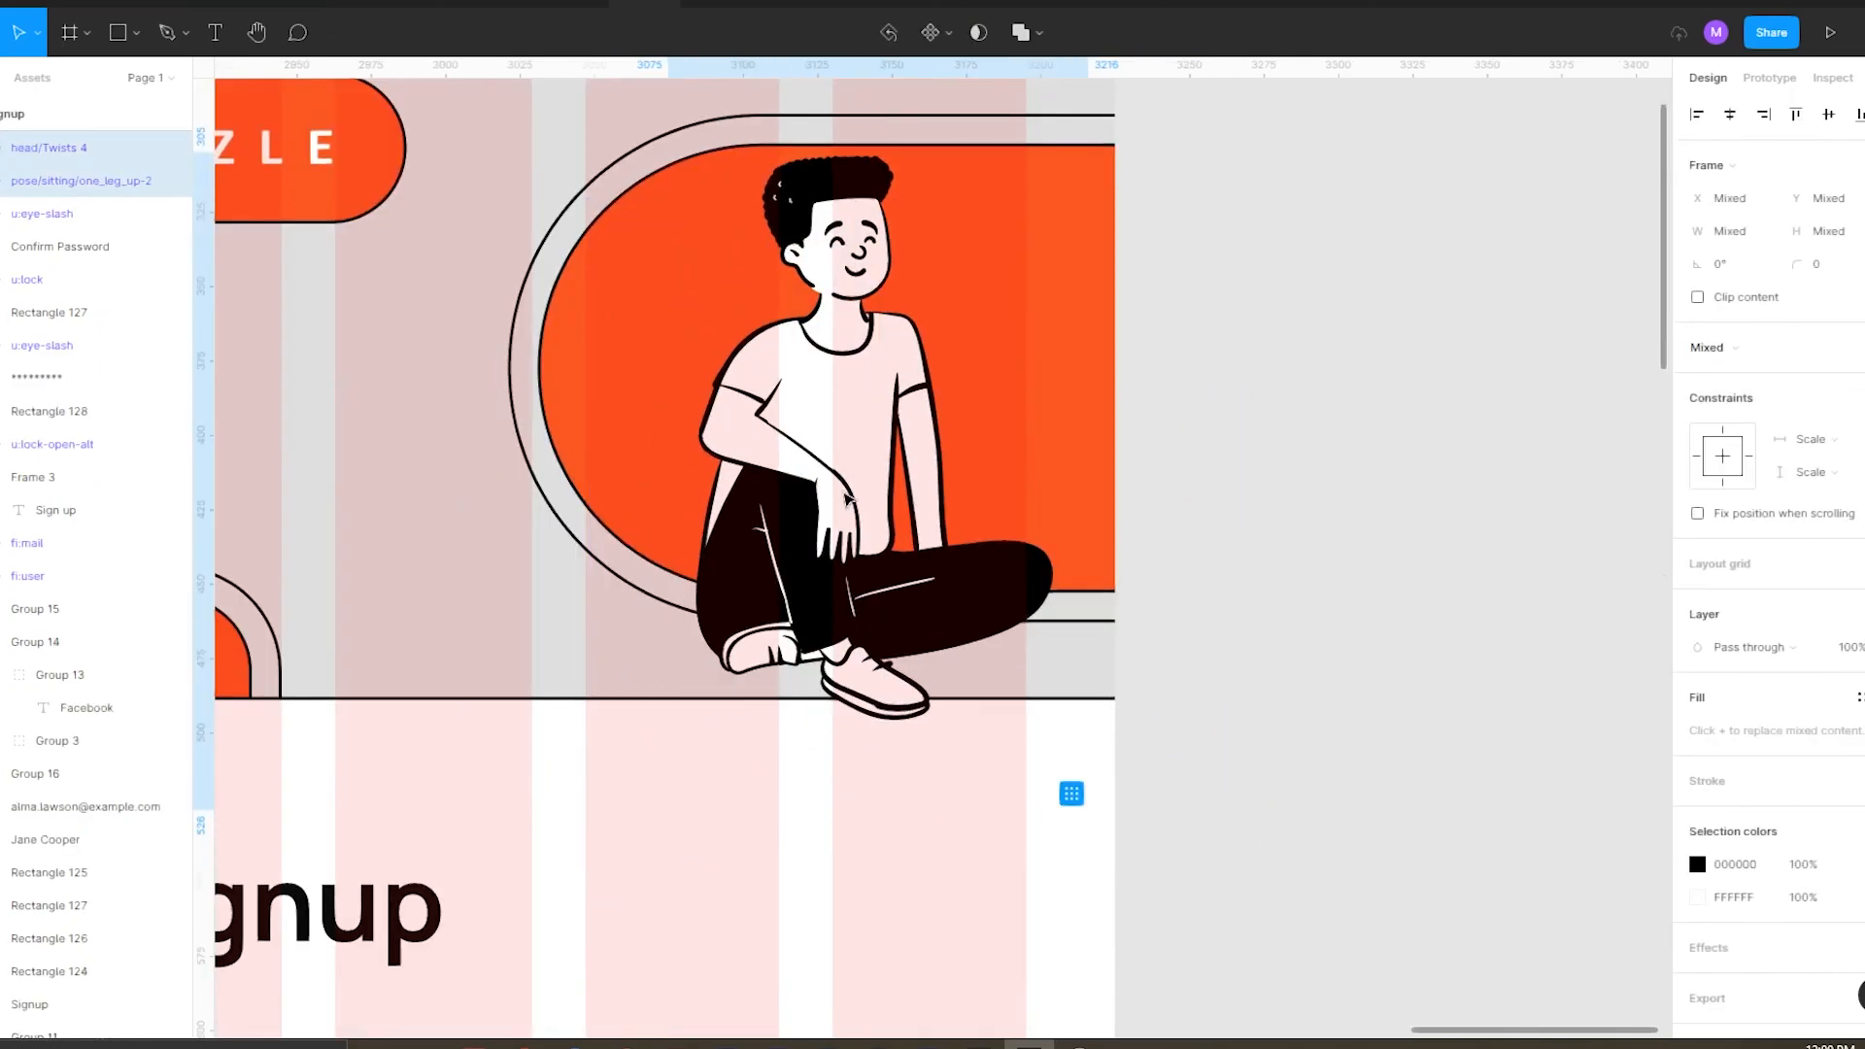
# Shrink the figure further inside the orange shape and flip it horizontally.
pyautogui.scroll(-3, 851, 497)
pyautogui.scroll(3, 847, 399)
pyautogui.moveTo(1092, 897); pyautogui.dragTo(954, 682)
pyautogui.moveTo(833, 534); pyautogui.dragTo(866, 614)
pyautogui.rightClick(902, 635)
pyautogui.click(961, 982)
pyautogui.click(1230, 570)
# Group the figure's parts and resize the group to about 105 × 165 in the Signup banner.
pyautogui.click(908, 583)
pyautogui.keyDown('shift'); pyautogui.click(892, 375); pyautogui.keyUp('shift')
pyautogui.hotkey('ctrl', 'g')
pyautogui.moveTo(690, 343); pyautogui.dragTo(659, 296)
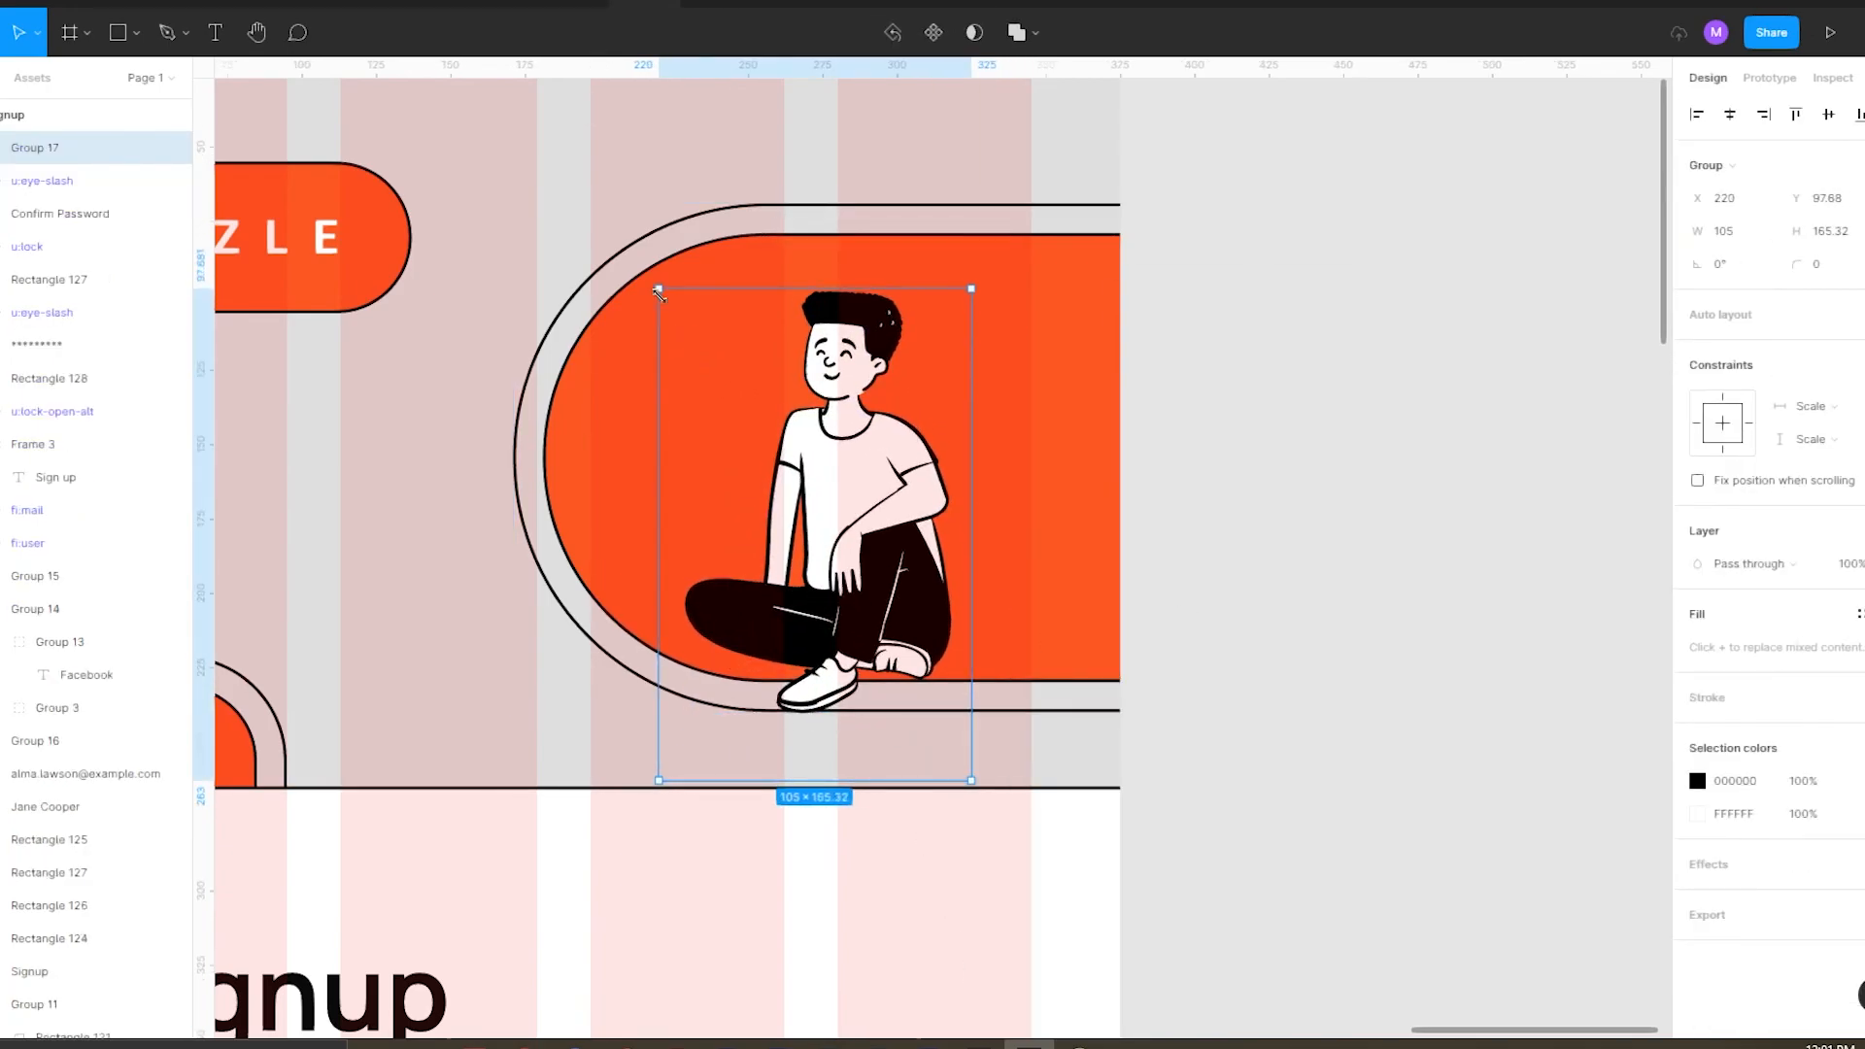
# Enlarge the Signup figure group to about 110 × 173 and position it at X 221, Y 96.
pyautogui.scroll(-5, 1198, 395)
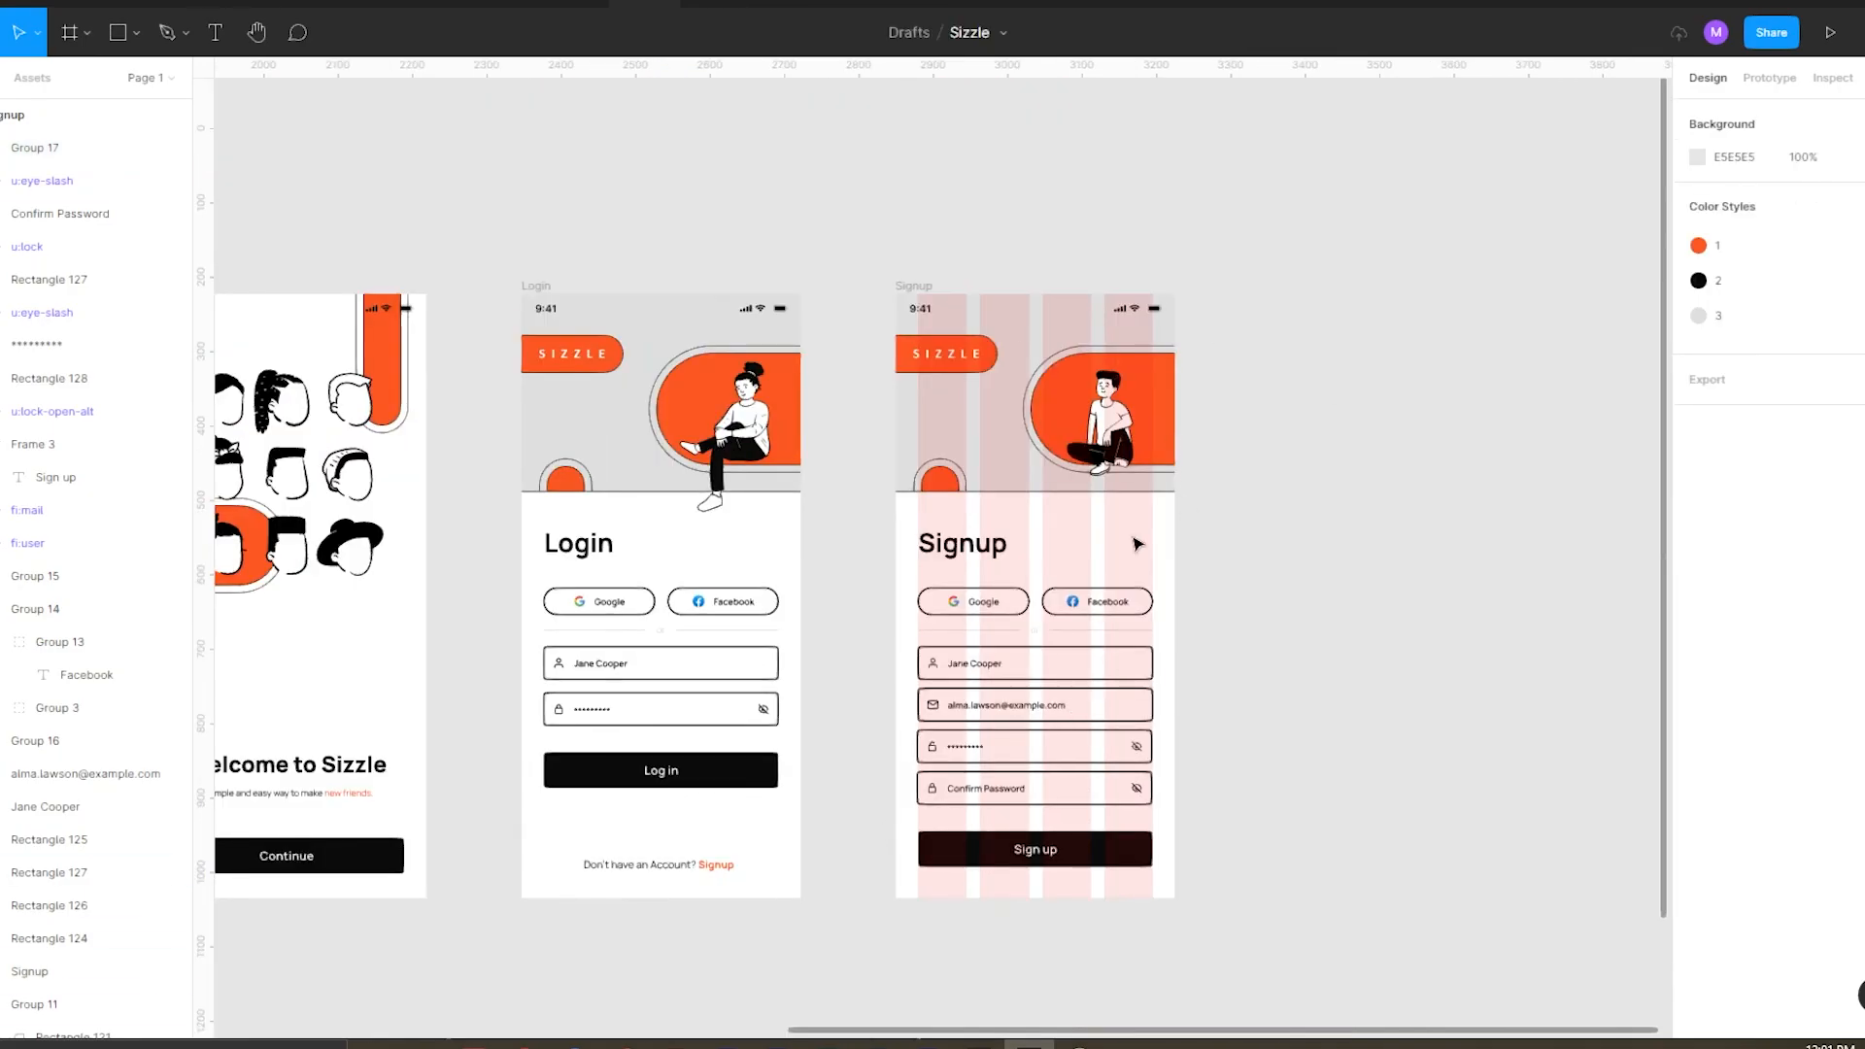
pyautogui.scroll(5, 1134, 762)
pyautogui.moveTo(1134, 762); pyautogui.dragTo(1151, 783)
pyautogui.moveTo(1032, 560); pyautogui.dragTo(1033, 542)
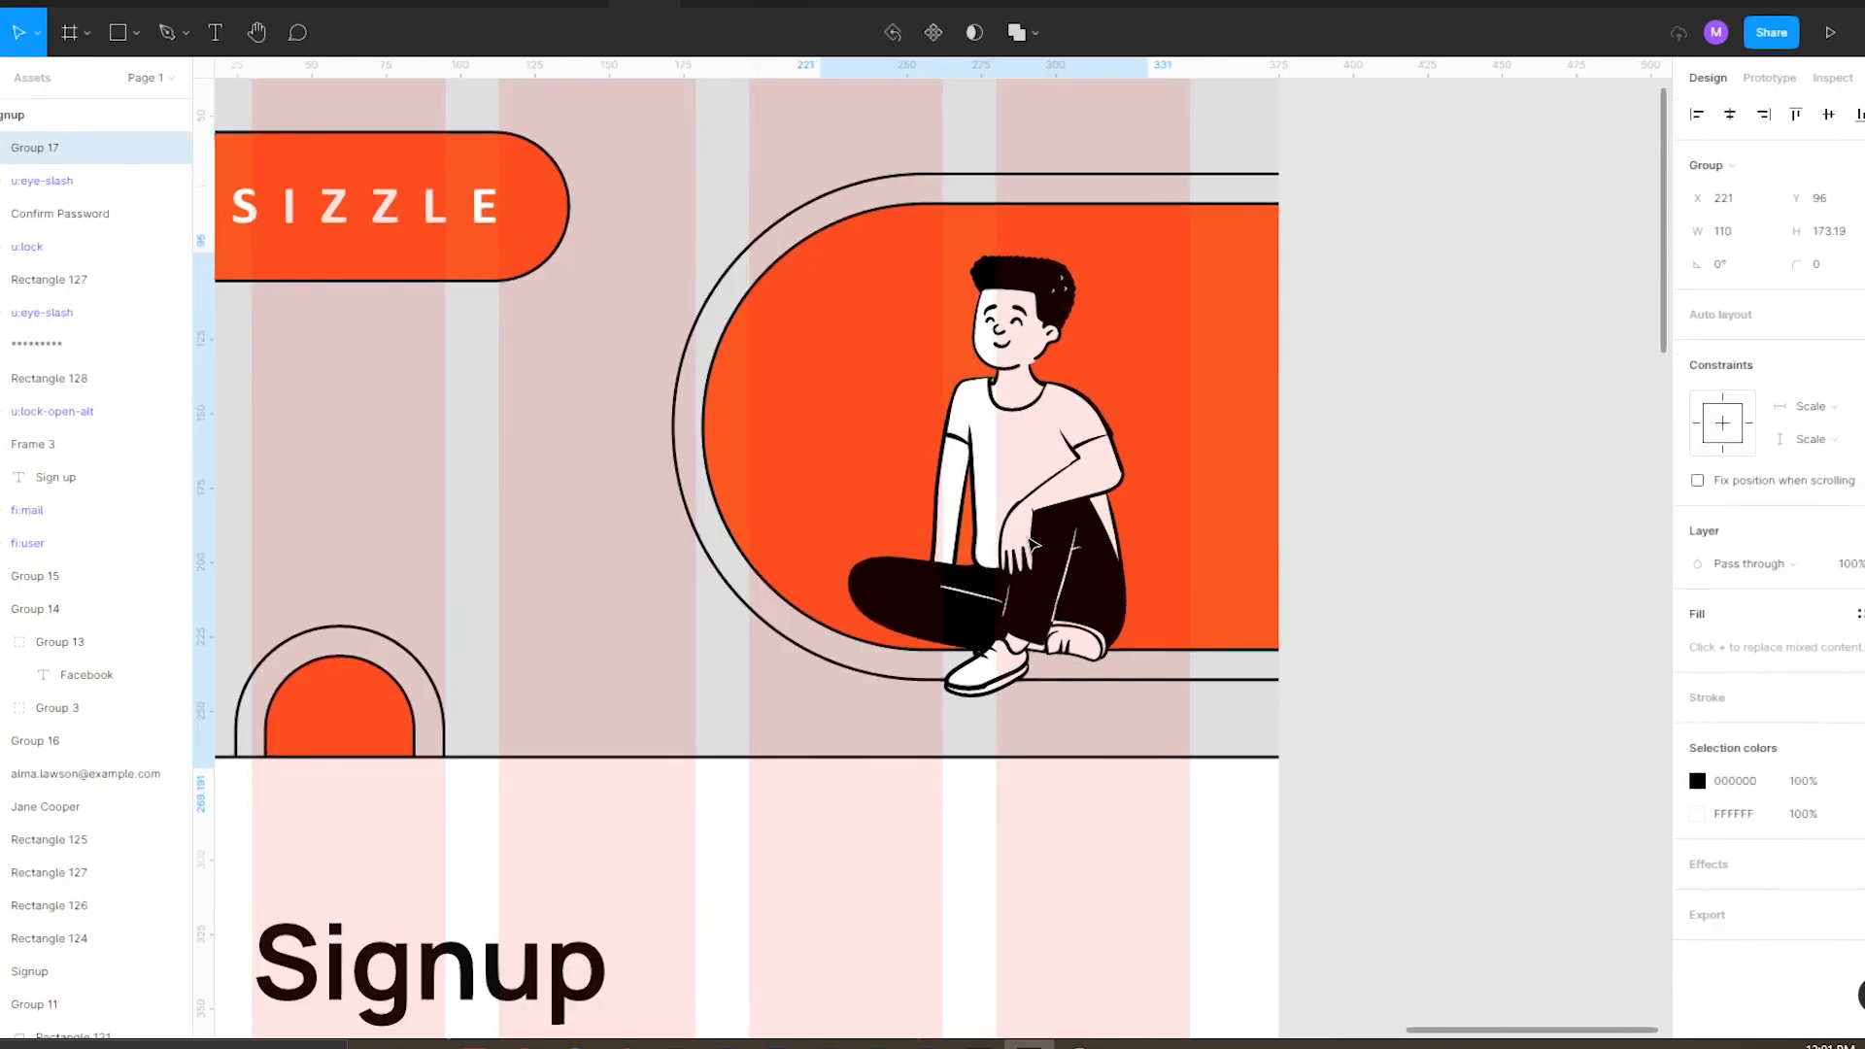
pyautogui.click(1394, 517)
# Fine-tune the illustration's placement in the banner and select the sitting woman on the Login screen.
pyautogui.scroll(-5, 996, 394)
pyautogui.scroll(2, 582, 410)
pyautogui.moveTo(777, 437); pyautogui.dragTo(774, 453)
pyautogui.click(1166, 388)
pyautogui.scroll(-2, 833, 369)
pyautogui.scroll(1, 872, 393)
pyautogui.click(709, 388)
pyautogui.scroll(-3, 767, 386)
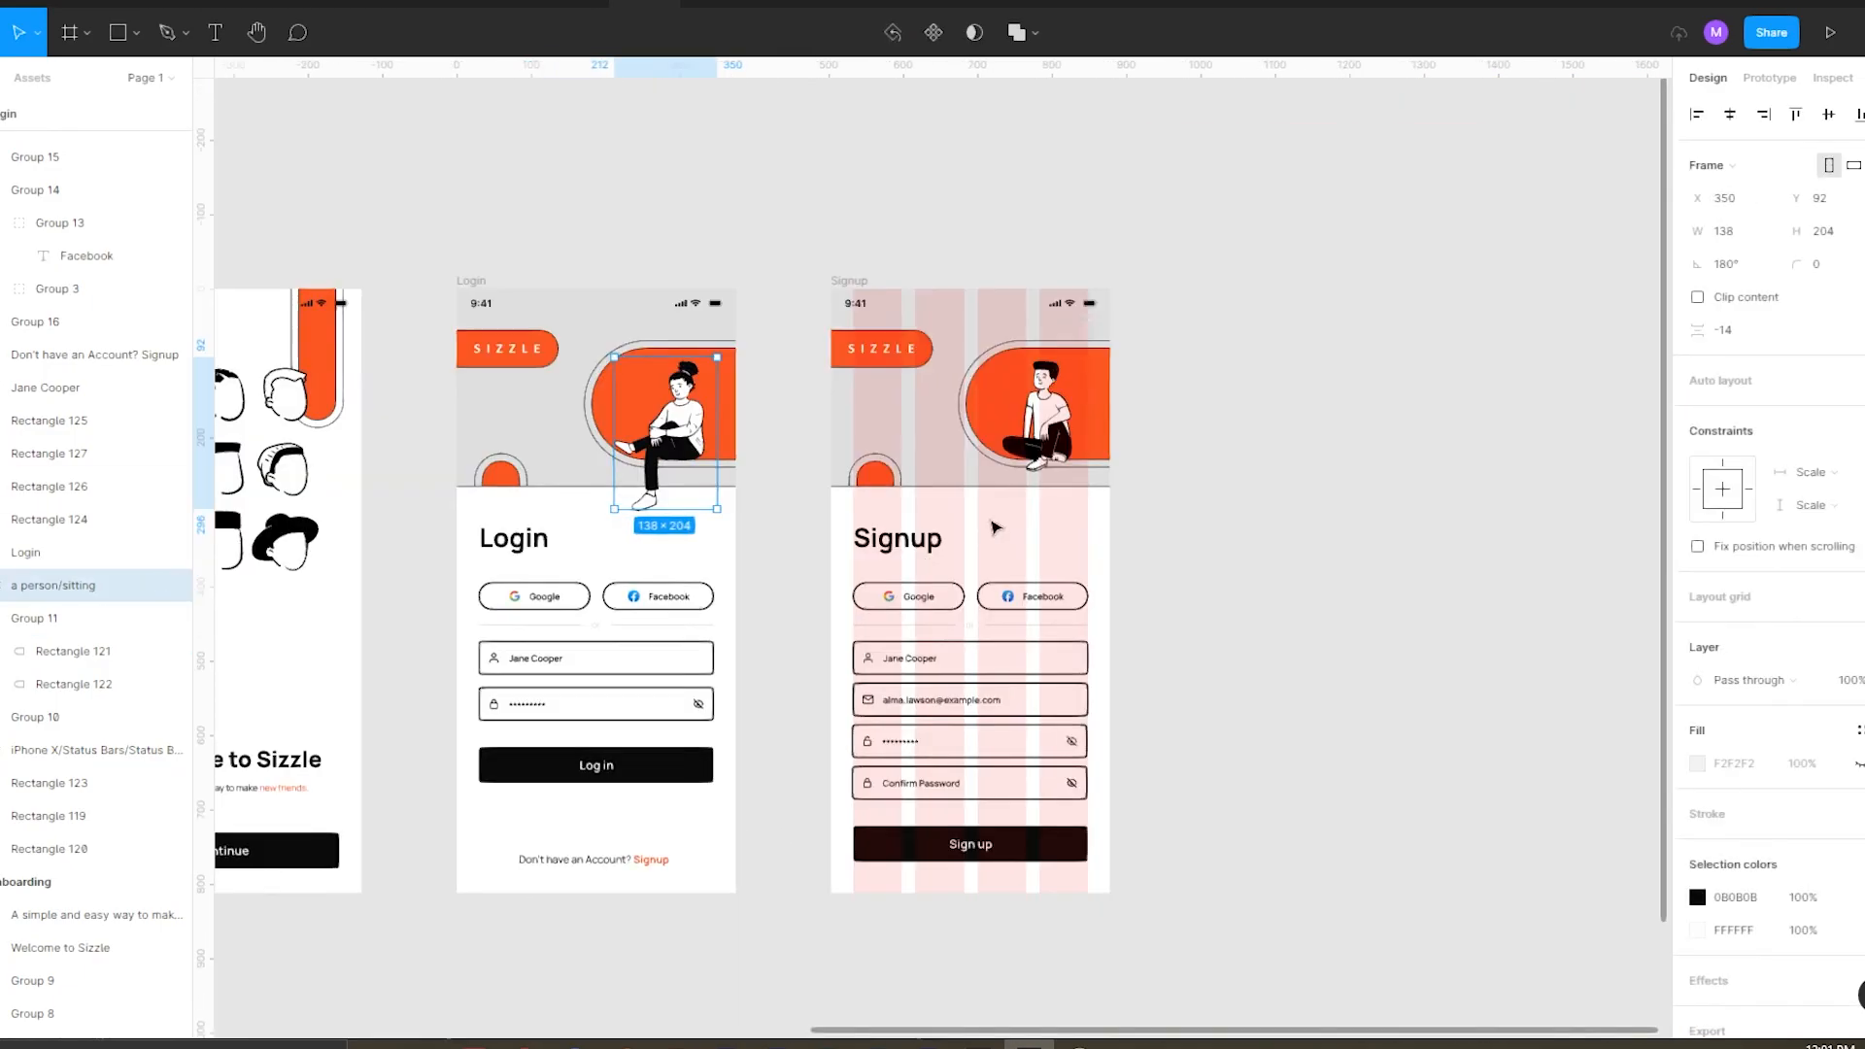